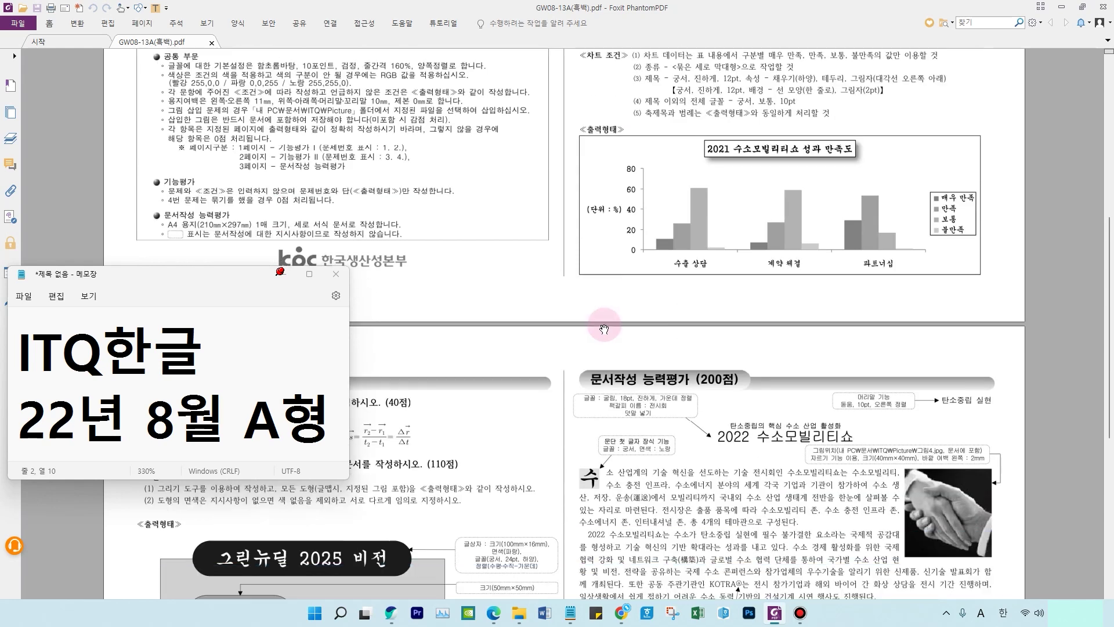
Step: Open a blank document in Hangul (한글) and place its window beside the exam PDF
scroll(604, 347, up, 7)
scroll(604, 347, up, 3)
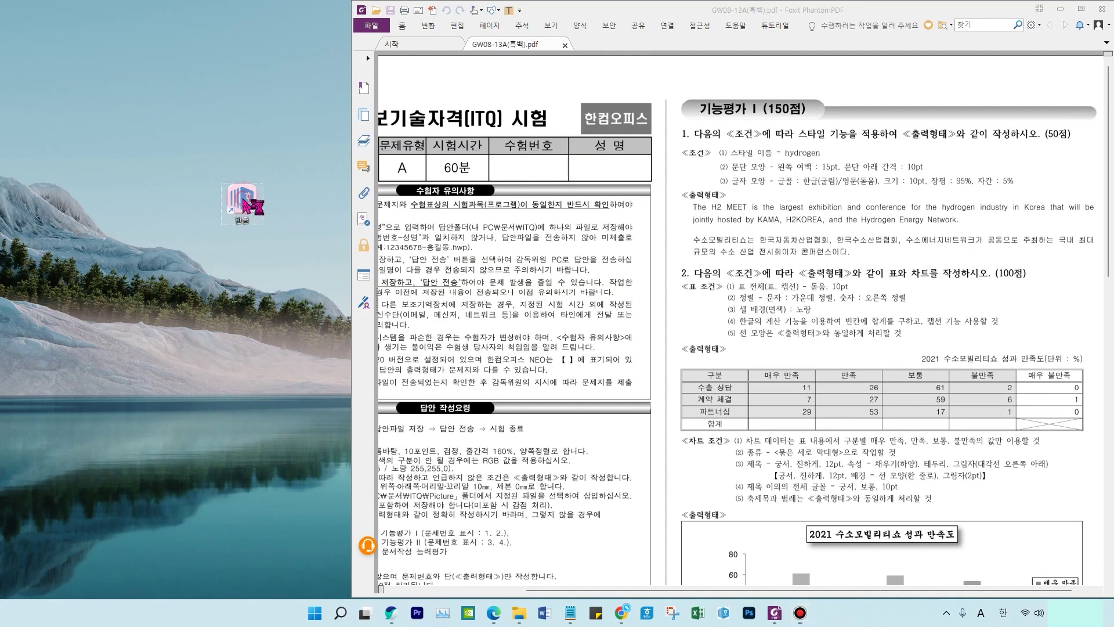
double_click(246, 204)
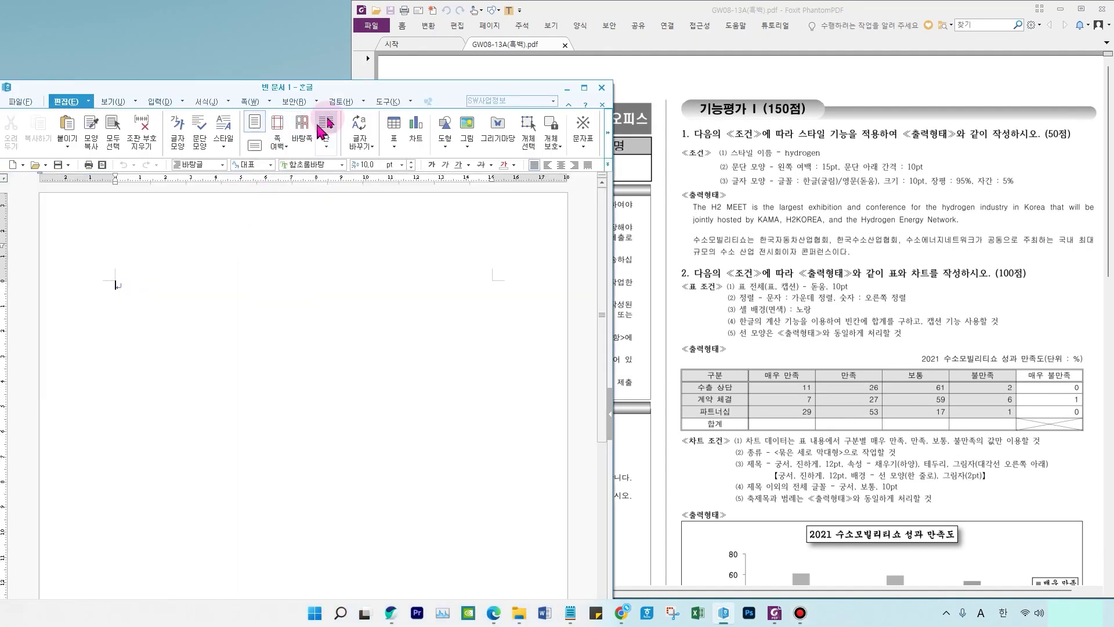
drag(340, 90, 648, 51)
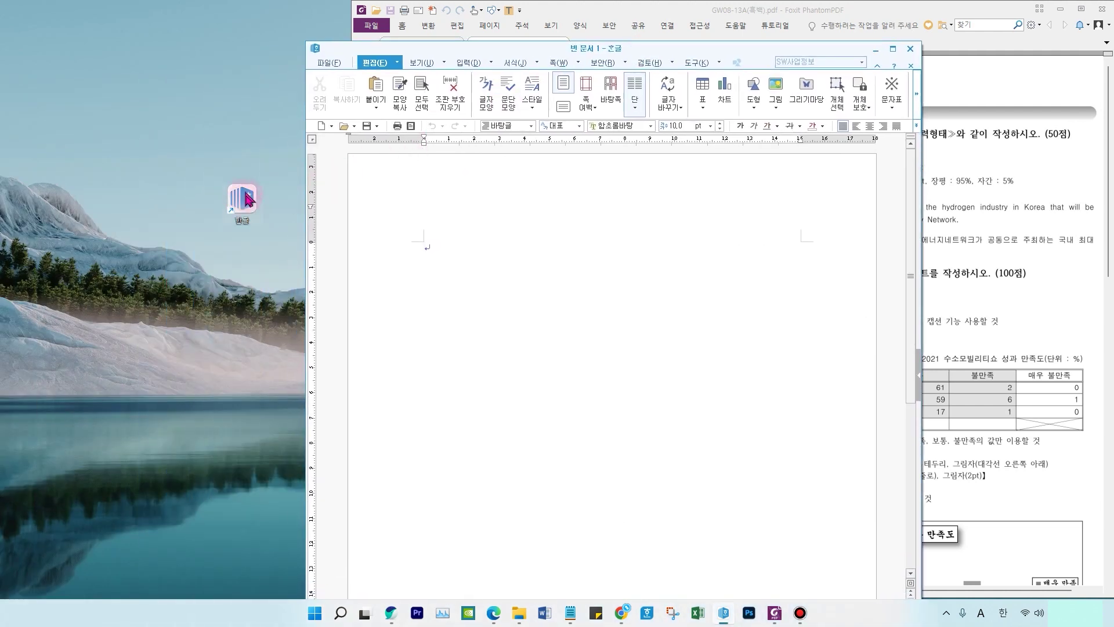
mouse_move(489, 53)
mouse_down()
mouse_move(217, 34)
mouse_move(494, 91)
mouse_move(205, 41)
mouse_move(135, 8)
mouse_up()
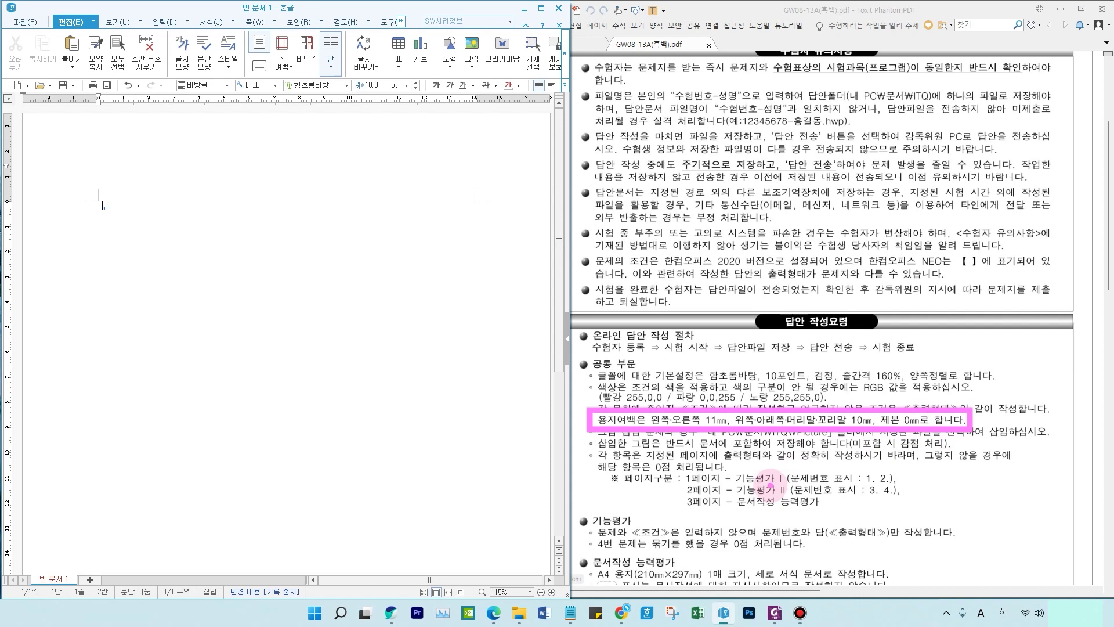
scroll(708, 557, up, 3)
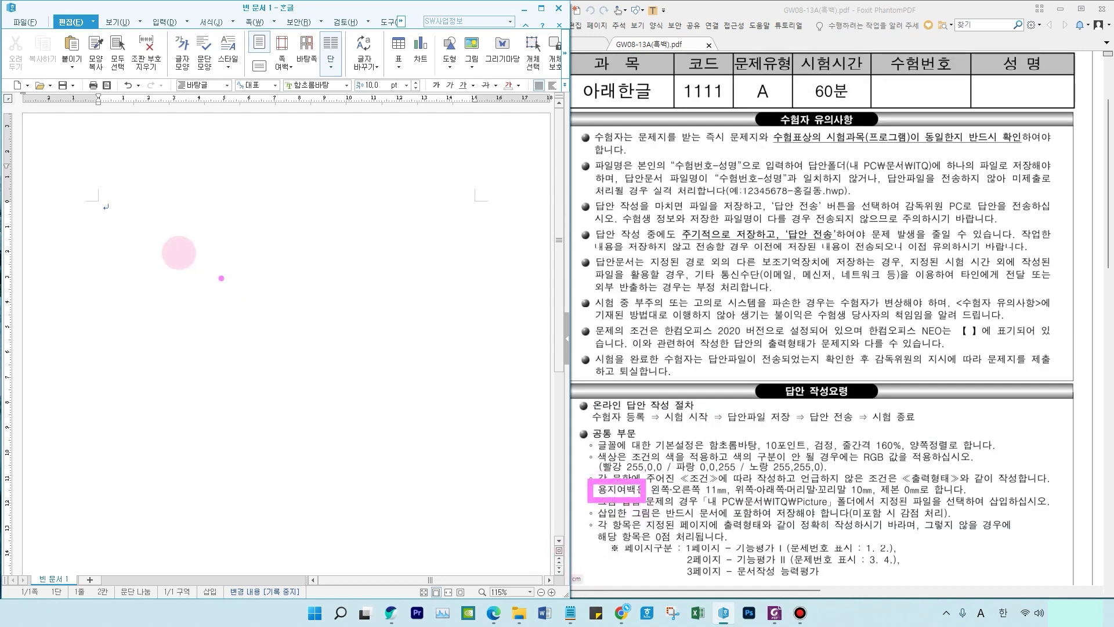
key(Escape)
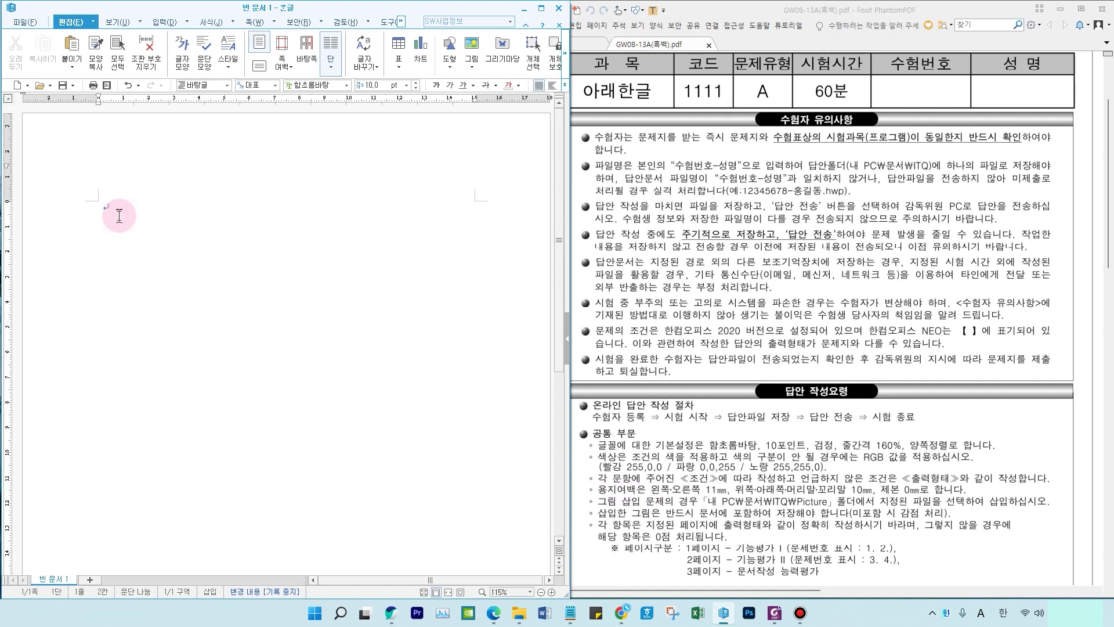
click(25, 22)
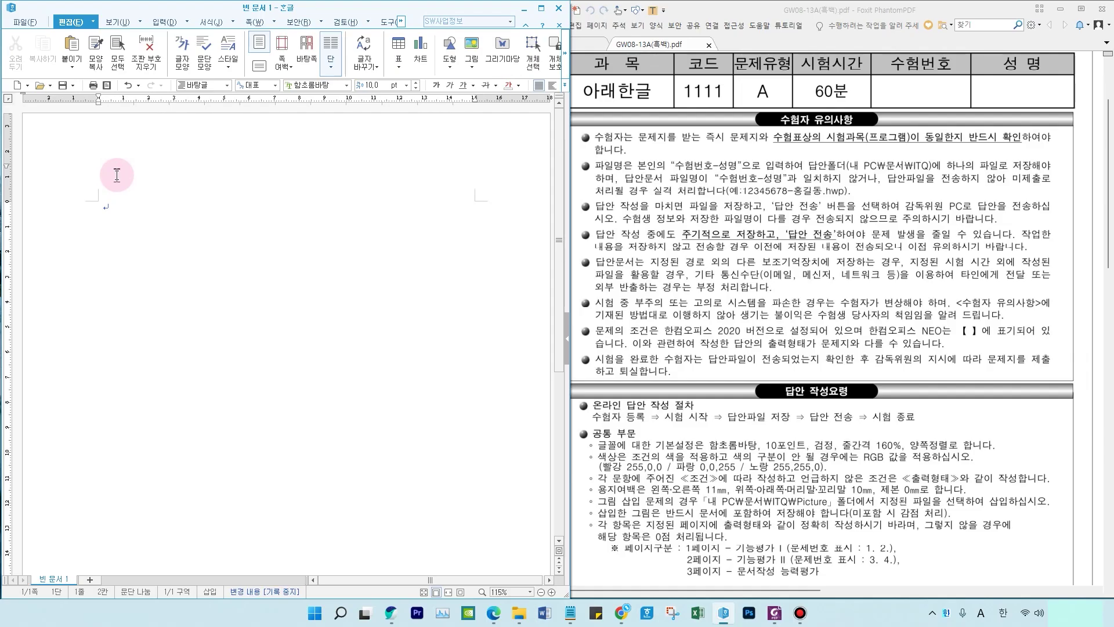
mouse_move(17, 86)
mouse_down()
mouse_move(47, 108)
mouse_move(98, 109)
mouse_up()
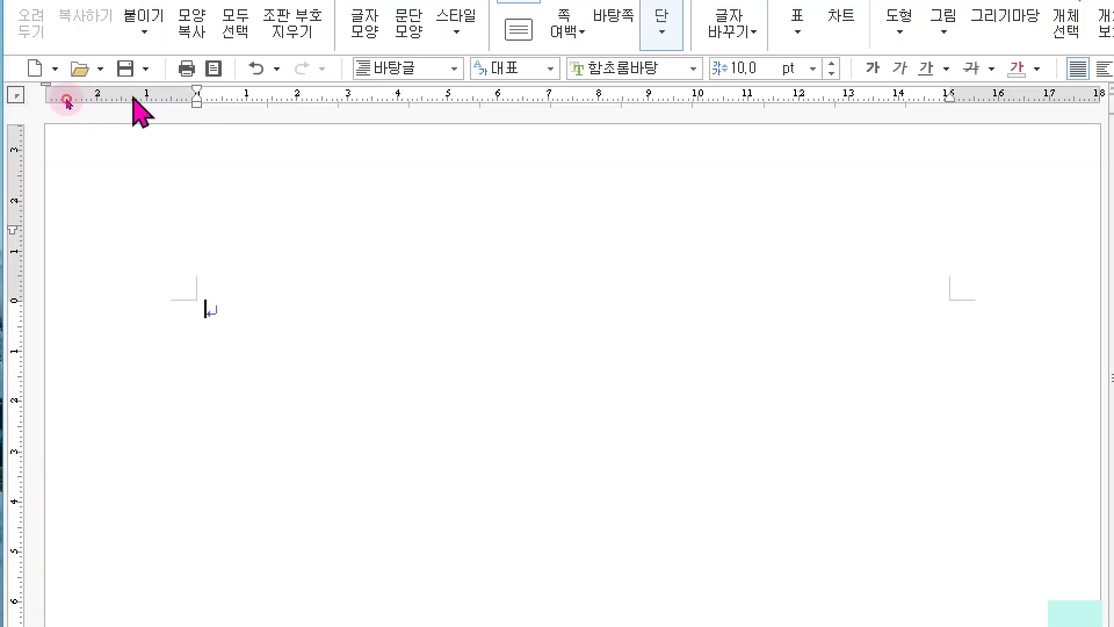
Step: Open the document's page setup and set the top and bottom margins to 10 mm
double_click(67, 102)
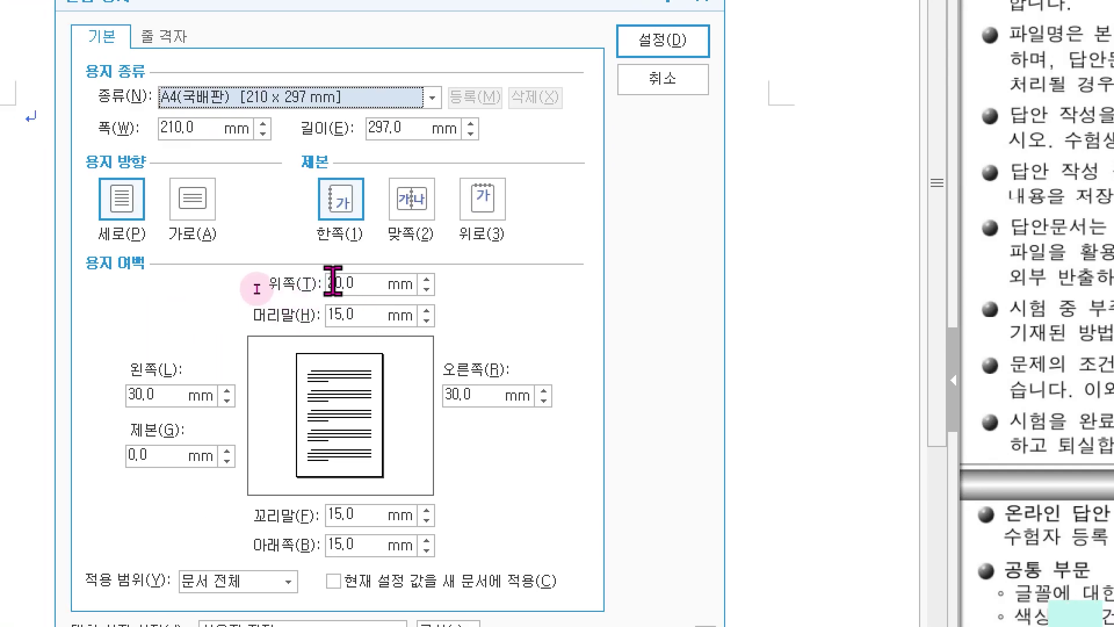
double_click(253, 282)
text(10)
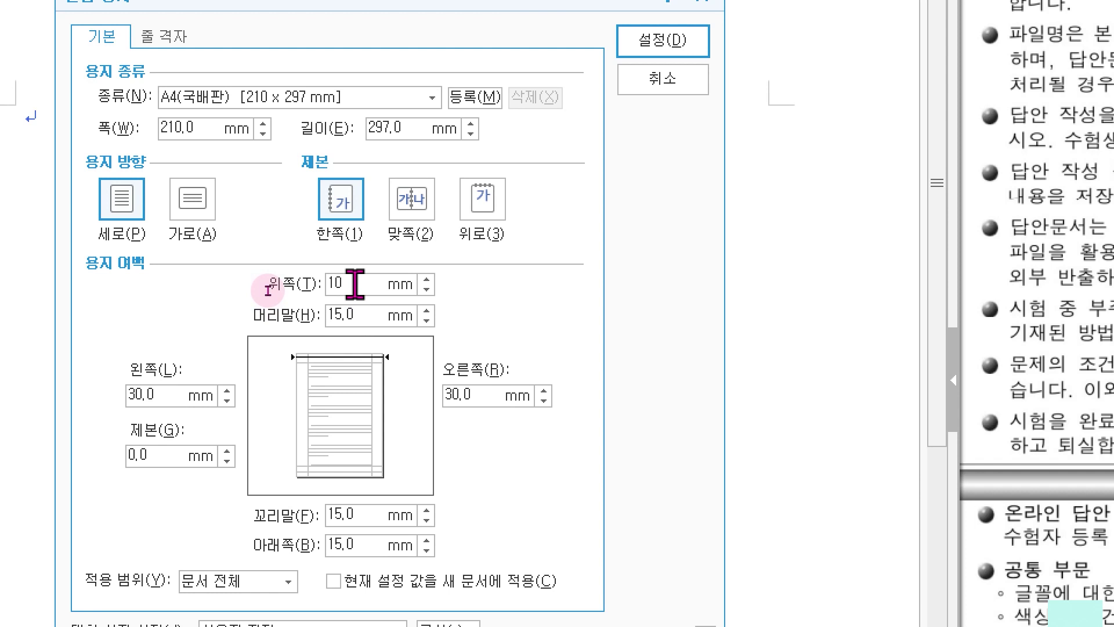
key(Tab)
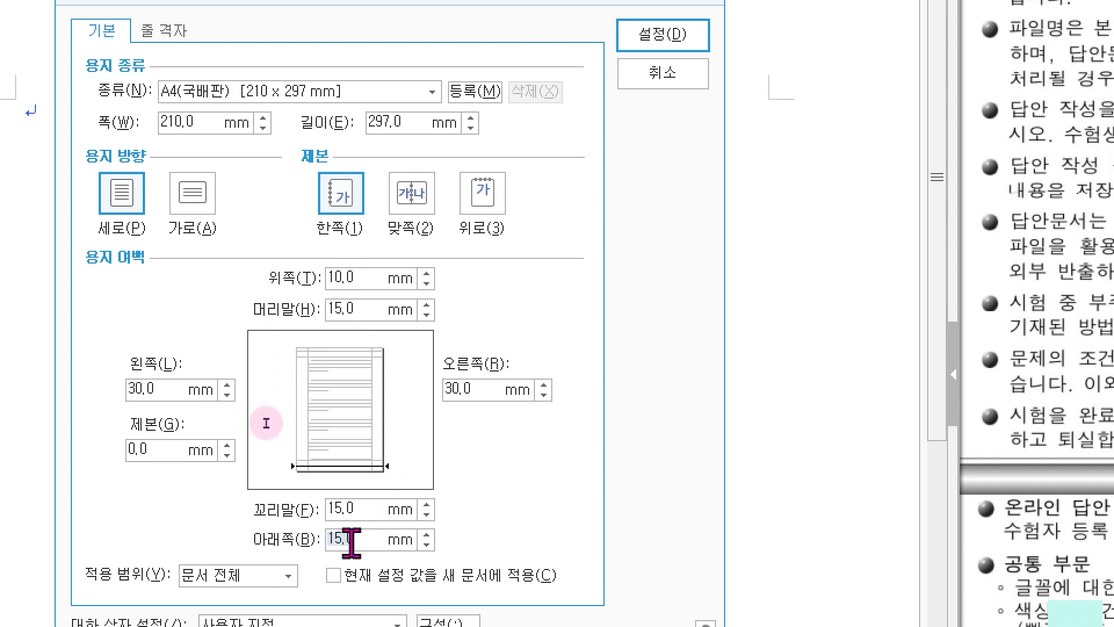
text(10)
key(Tab)
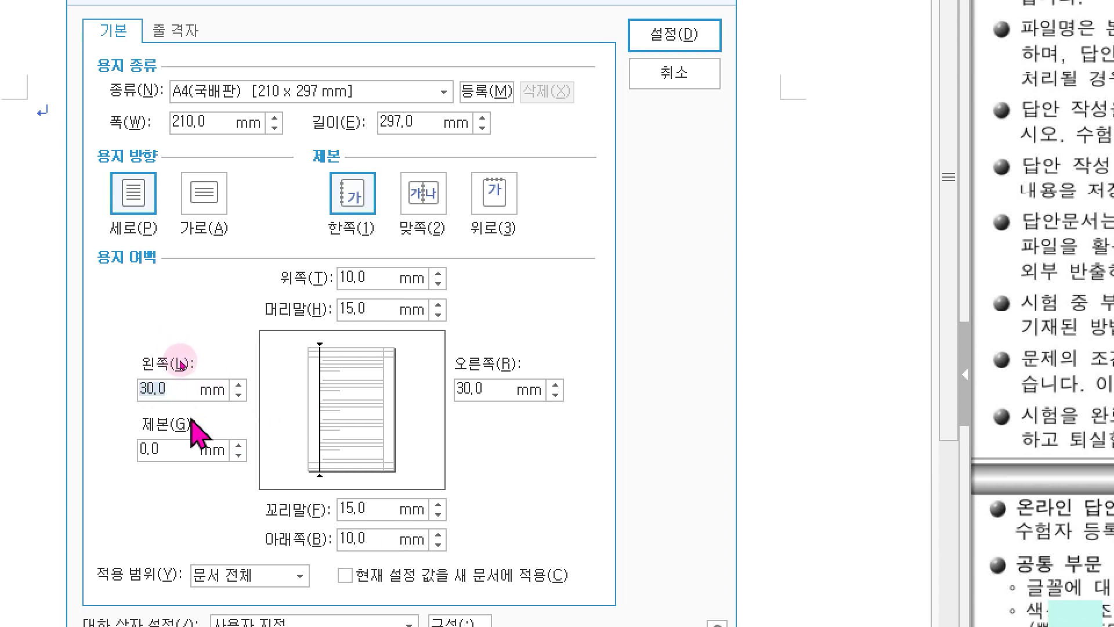
Step: Set the left and right page margins to 11 mm
text(11)
key(Tab)
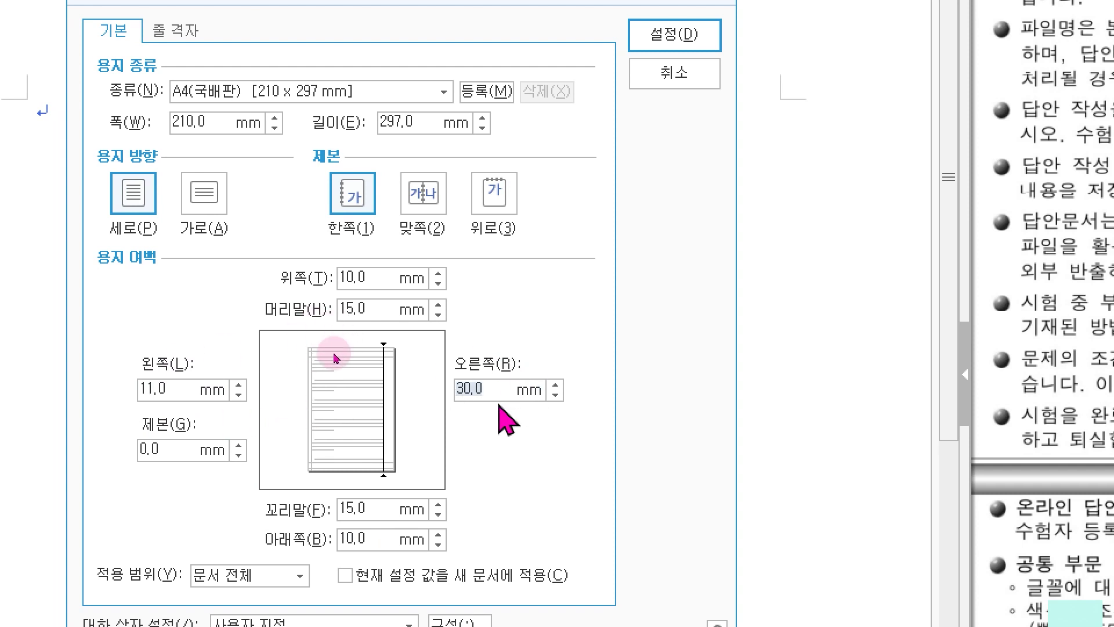
text(11)
key(Tab)
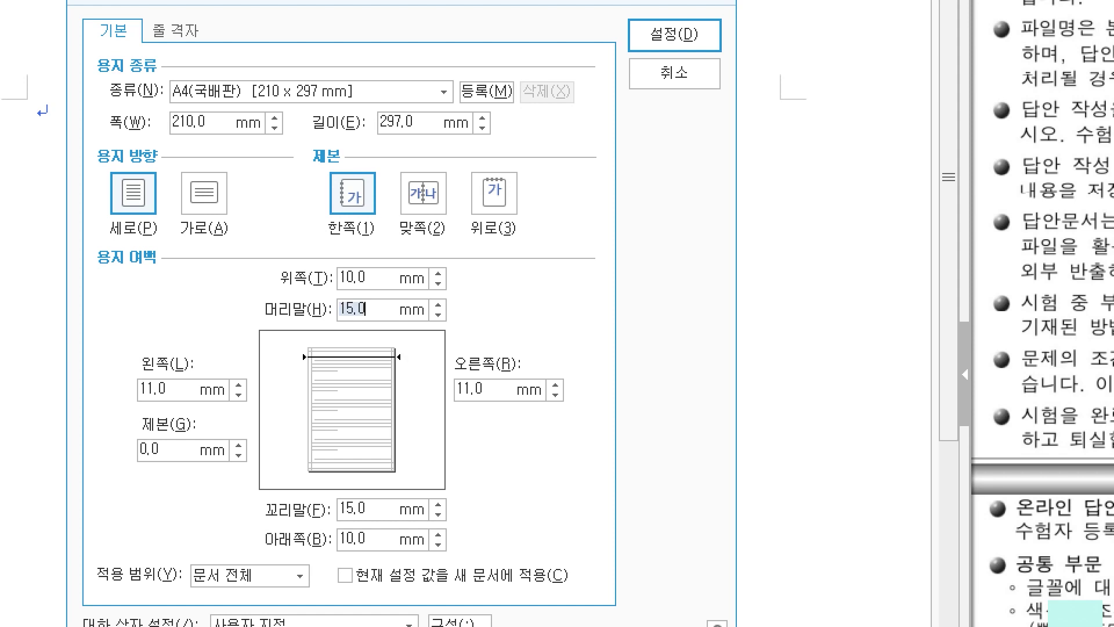
Step: Set the header and footer margins to 10 mm and apply the page settings
click(286, 313)
text(10)
key(Tab)
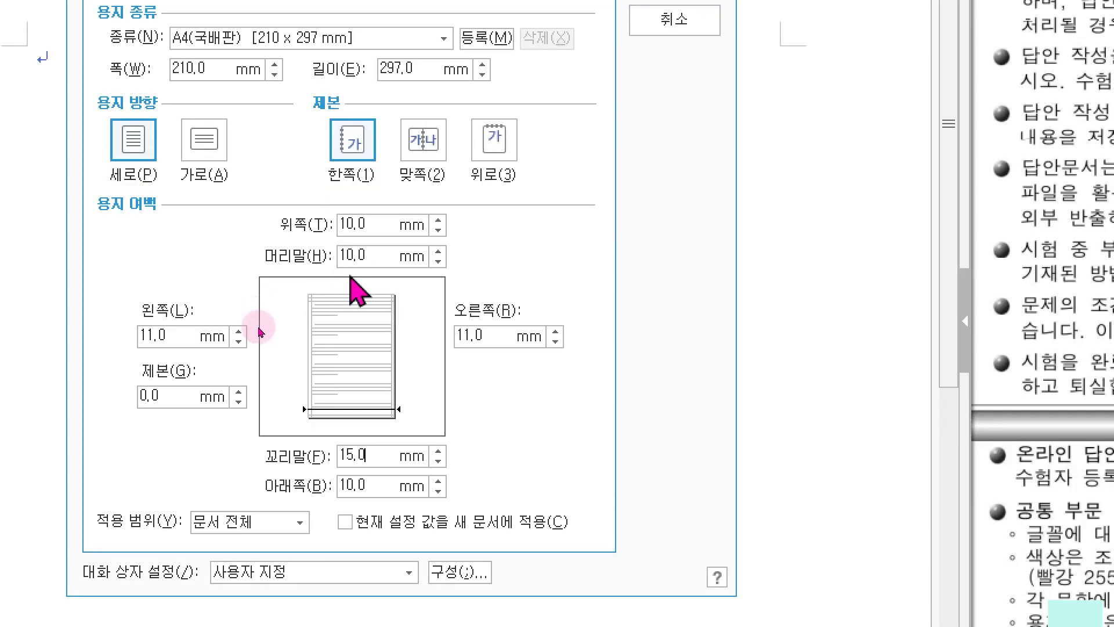
double_click(349, 455)
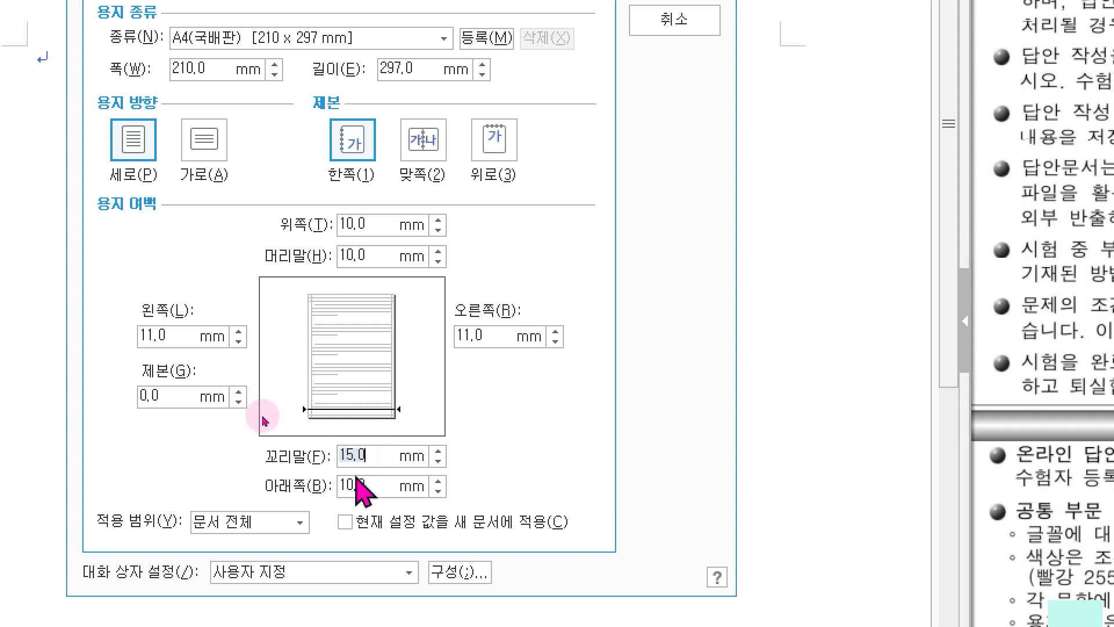
text(10)
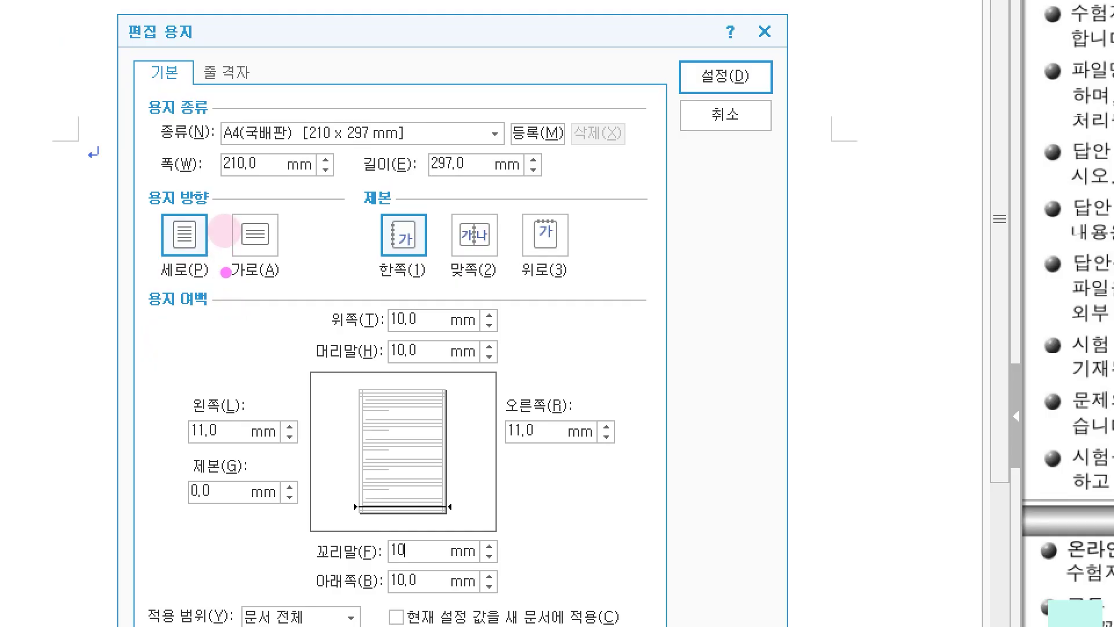
drag(229, 125, 284, 153)
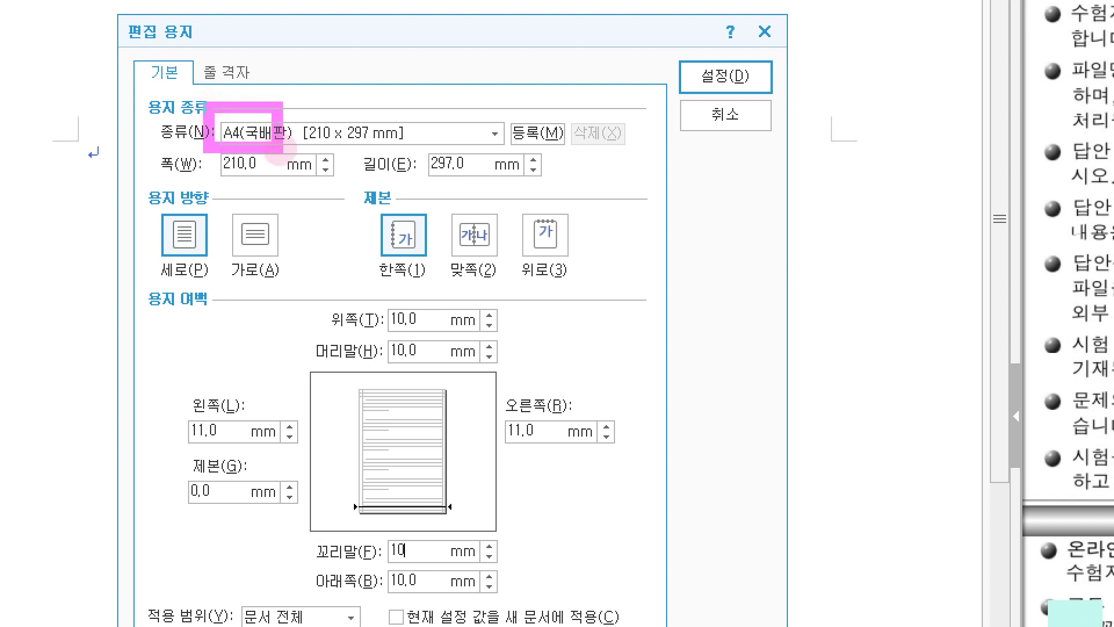
drag(137, 198, 227, 280)
drag(355, 181, 442, 288)
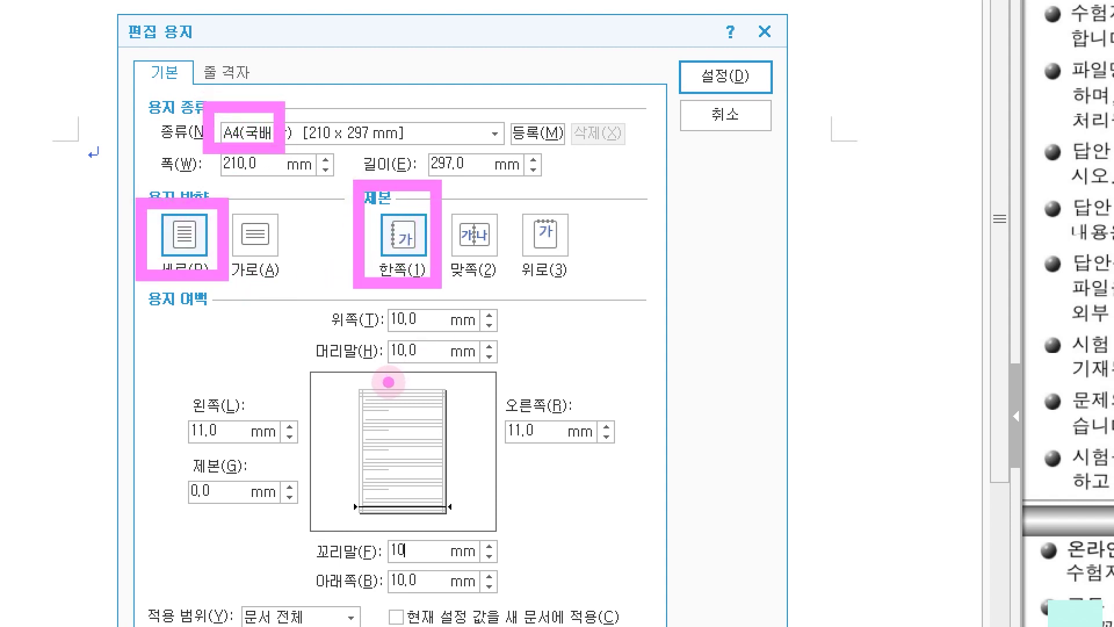
key(Escape)
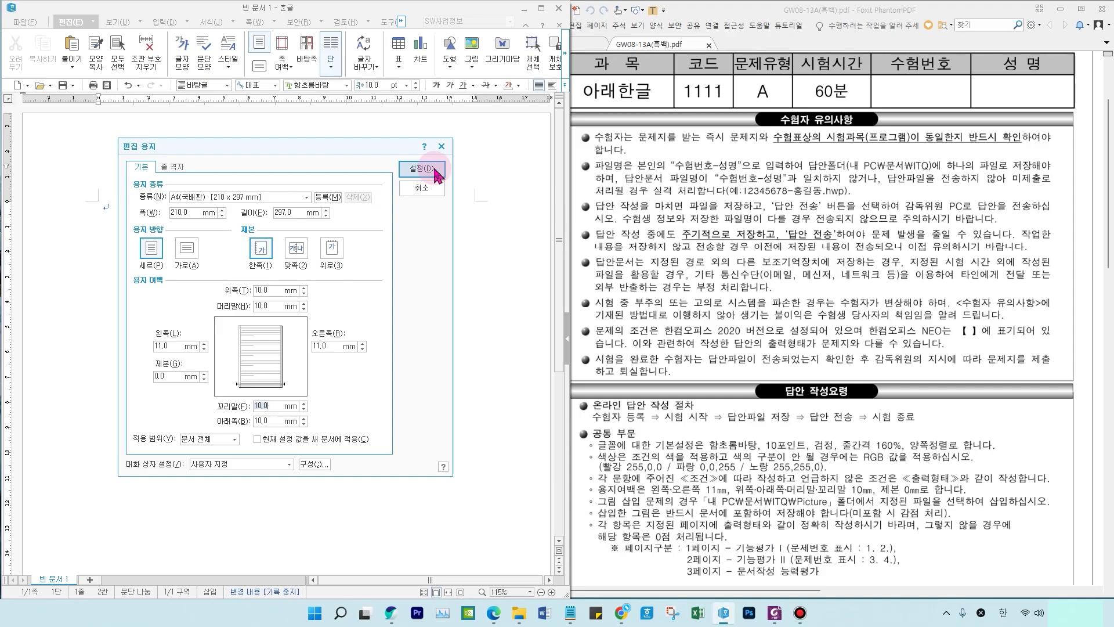
click(436, 170)
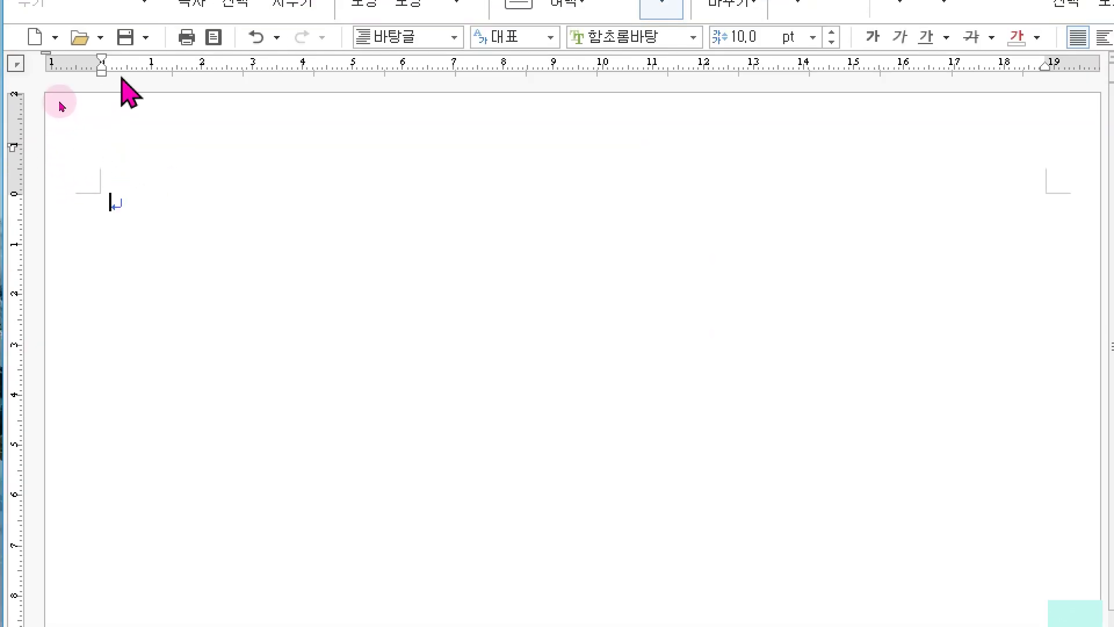
Step: With paragraph marks shown, enter 1. and 2. on the first page, leaving two blank lines after 1. and four after 2
click(230, 43)
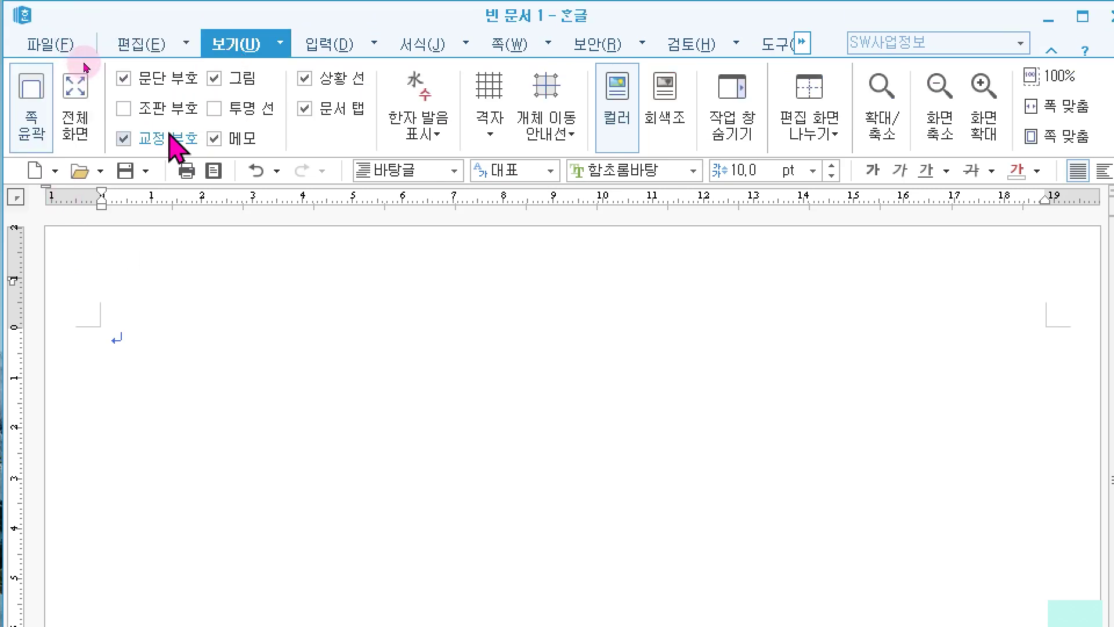
click(153, 78)
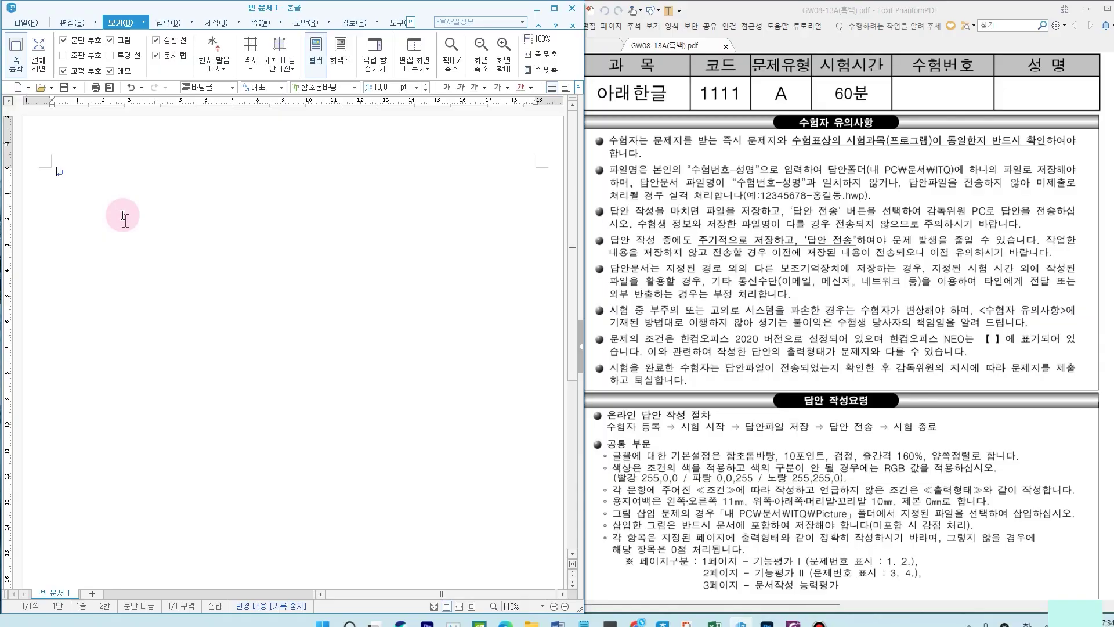
text(1.)
scroll(137, 290, up, 2)
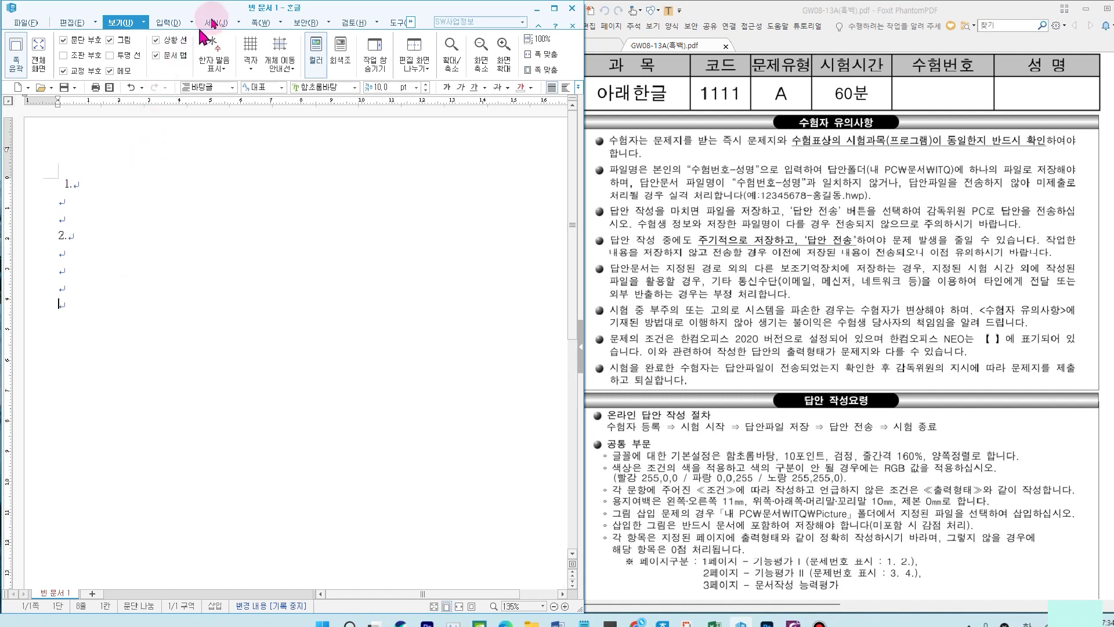
Step: Widen the document window and insert a section break after the last blank line of the first page
click(260, 22)
drag(583, 177, 619, 180)
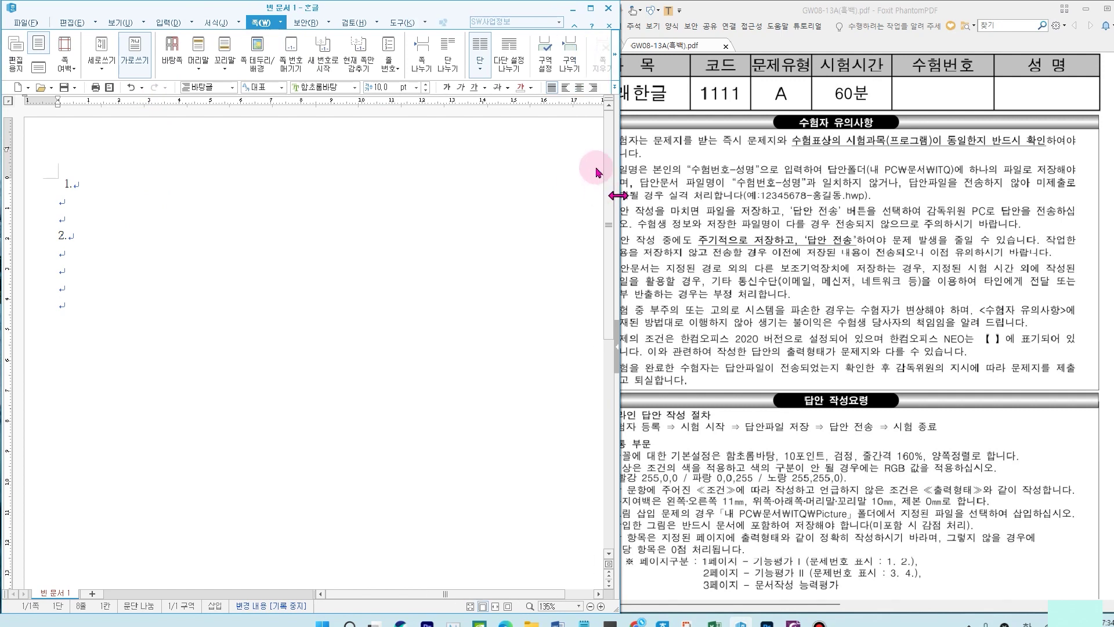
click(571, 69)
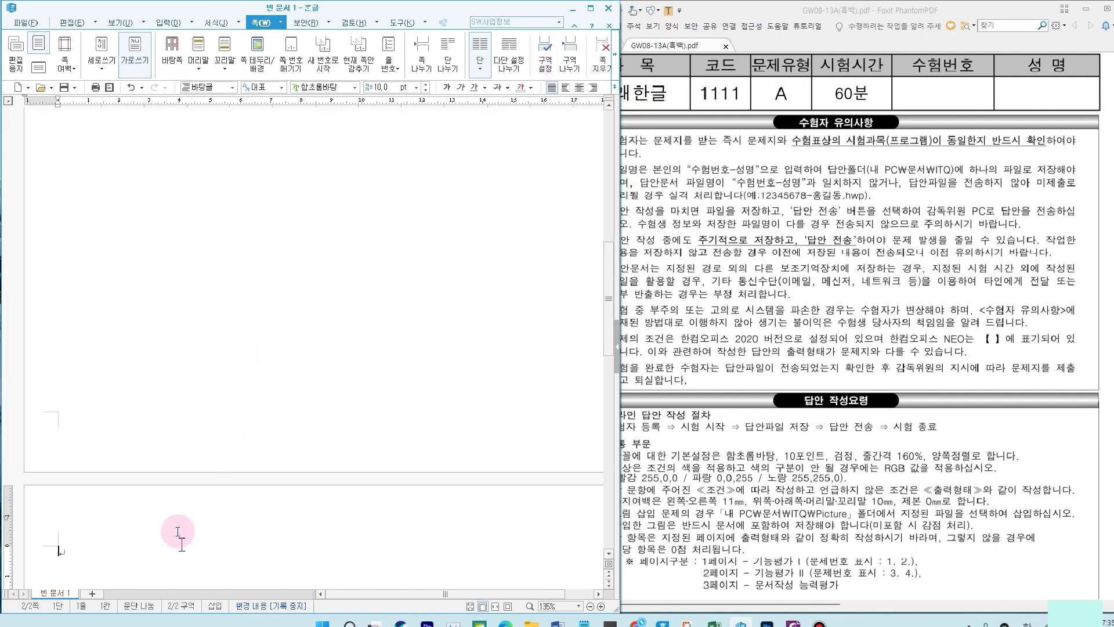
Step: Enter 3. and 4. on the second page, leaving three blank lines after 3. and four after 4
scroll(160, 464, down, 3)
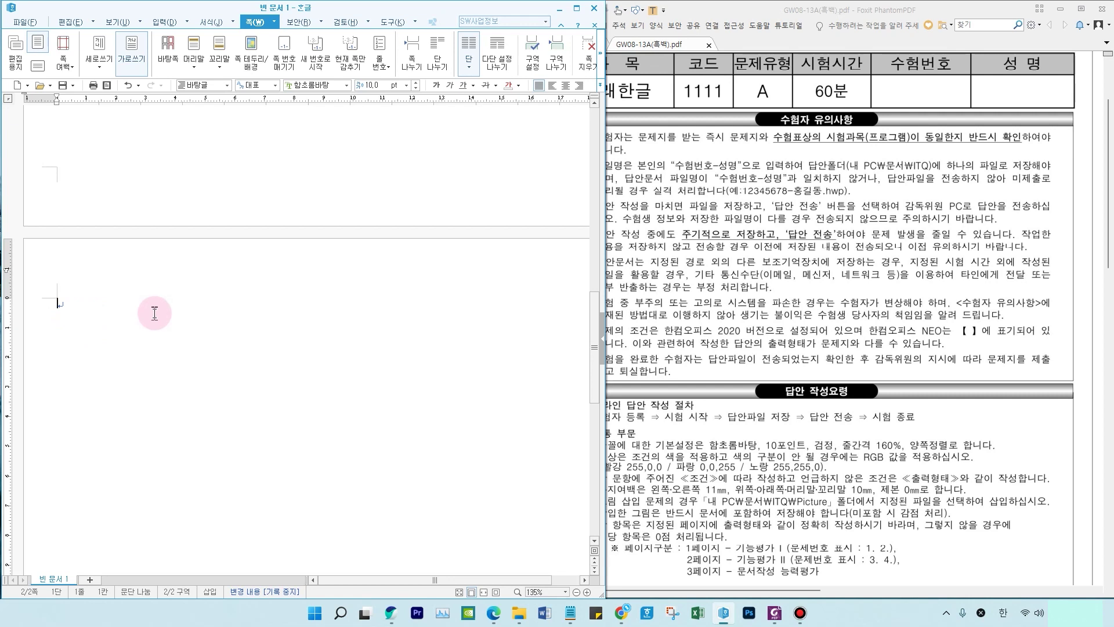
text(34.)
key(Return)
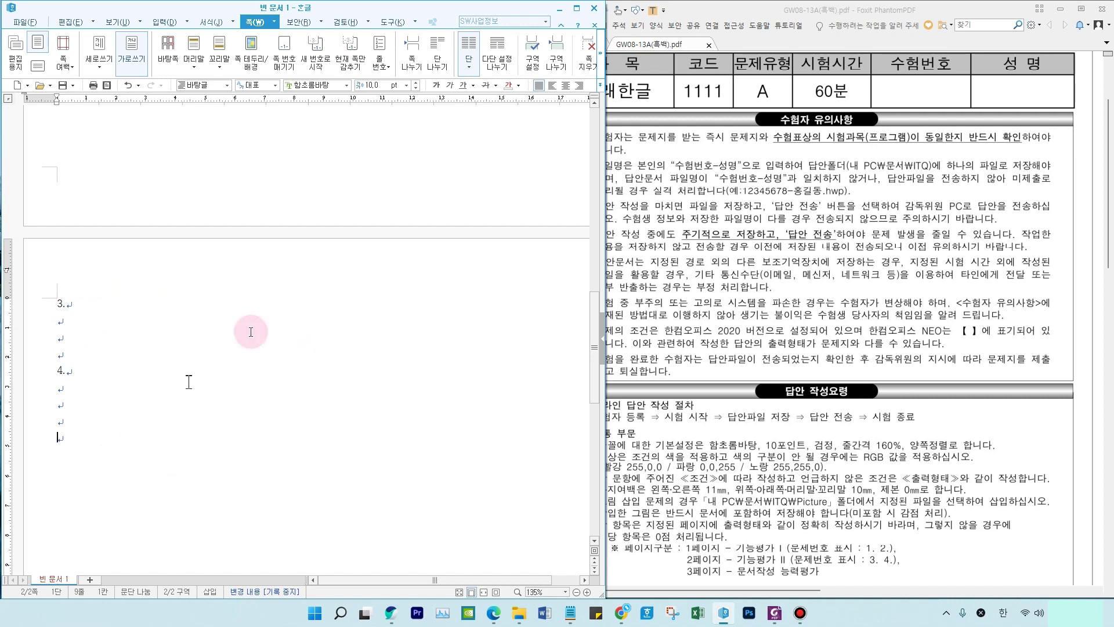
Step: Insert another section break after question 4 and add three blank lines at the start of the third page
click(569, 63)
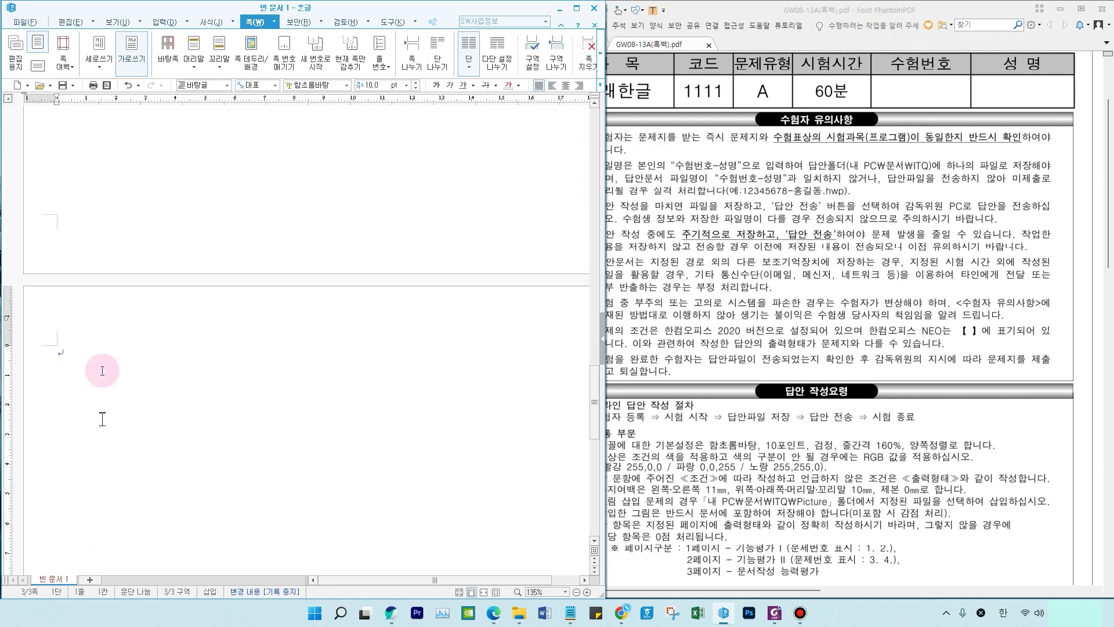
key(Return)
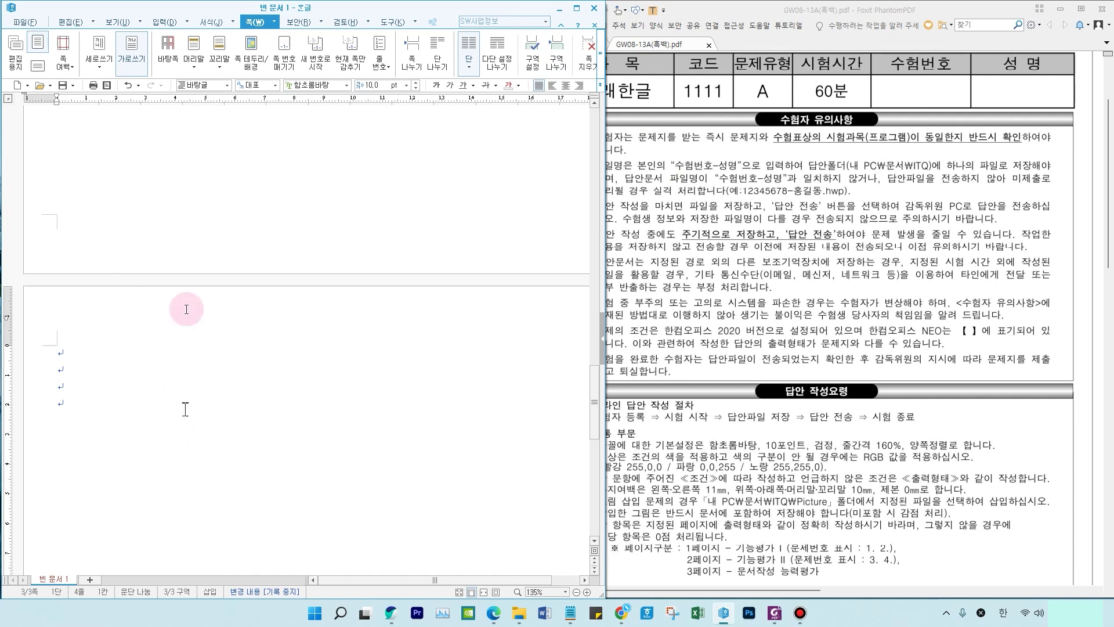
Step: Place the cursor on the first blank line below 1. and check the numbering layout across the pages
scroll(269, 349, up, 5)
scroll(270, 300, down, 5)
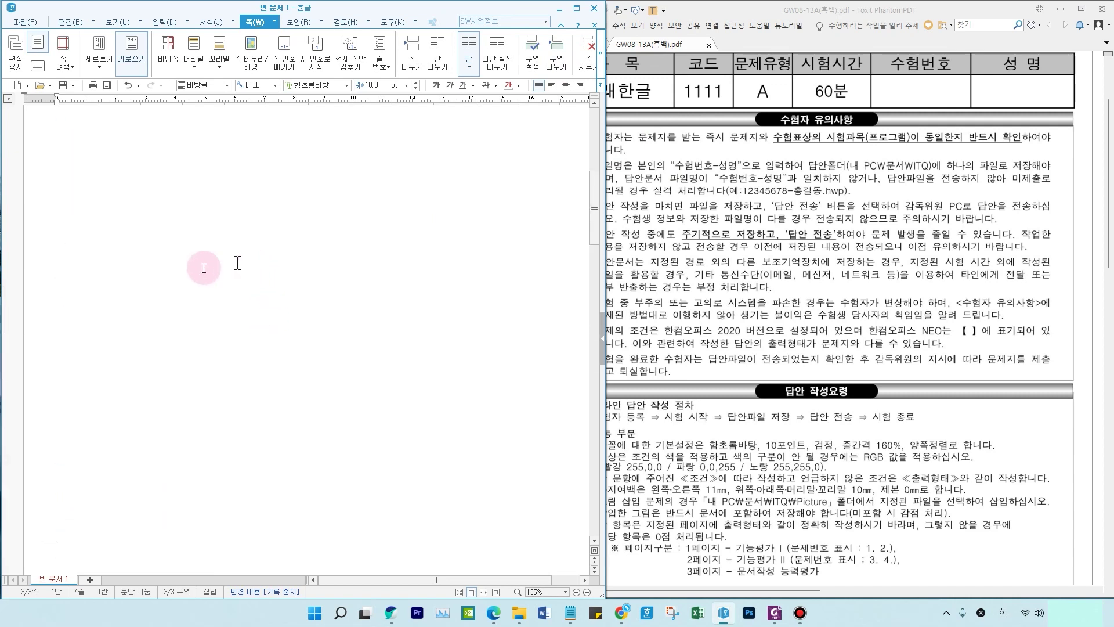
click(76, 196)
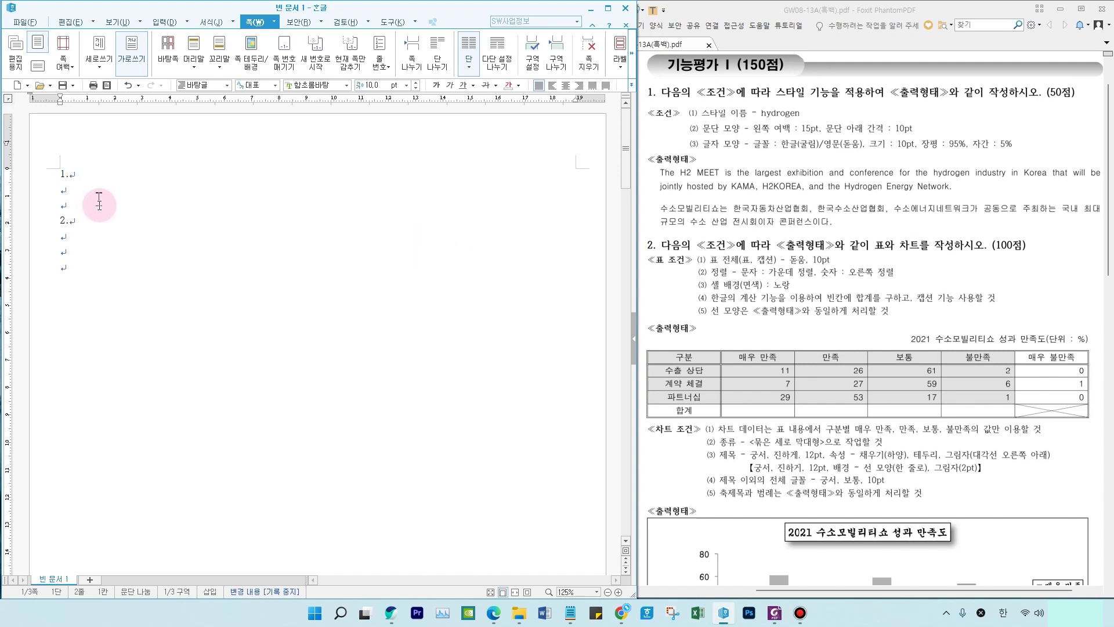
scroll(100, 268, down, 5)
scroll(104, 383, down, 3)
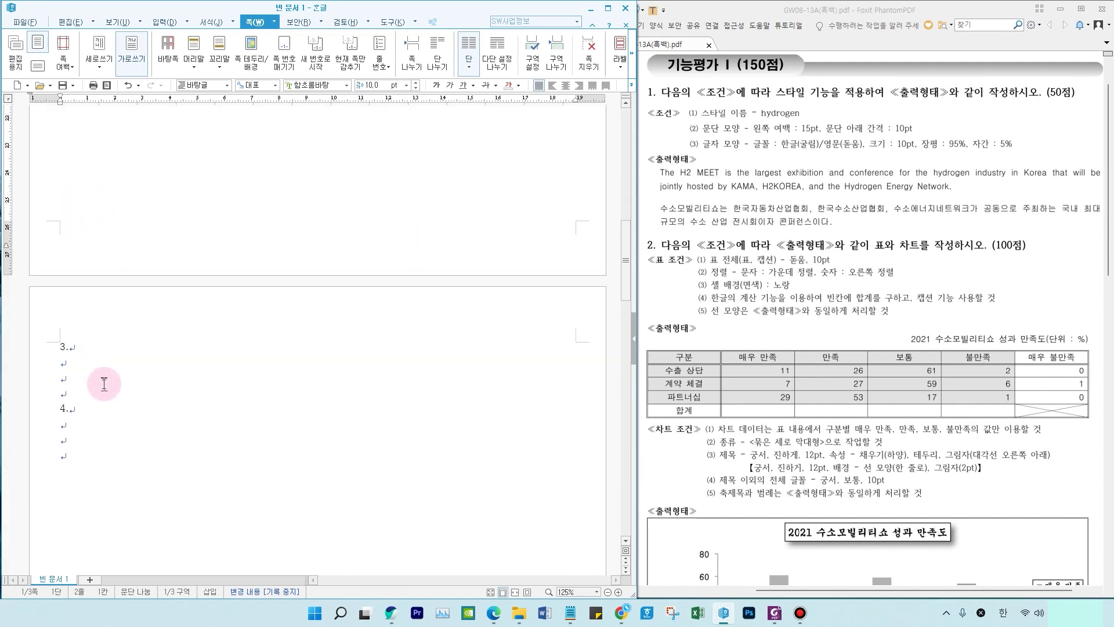
scroll(169, 382, down, 1)
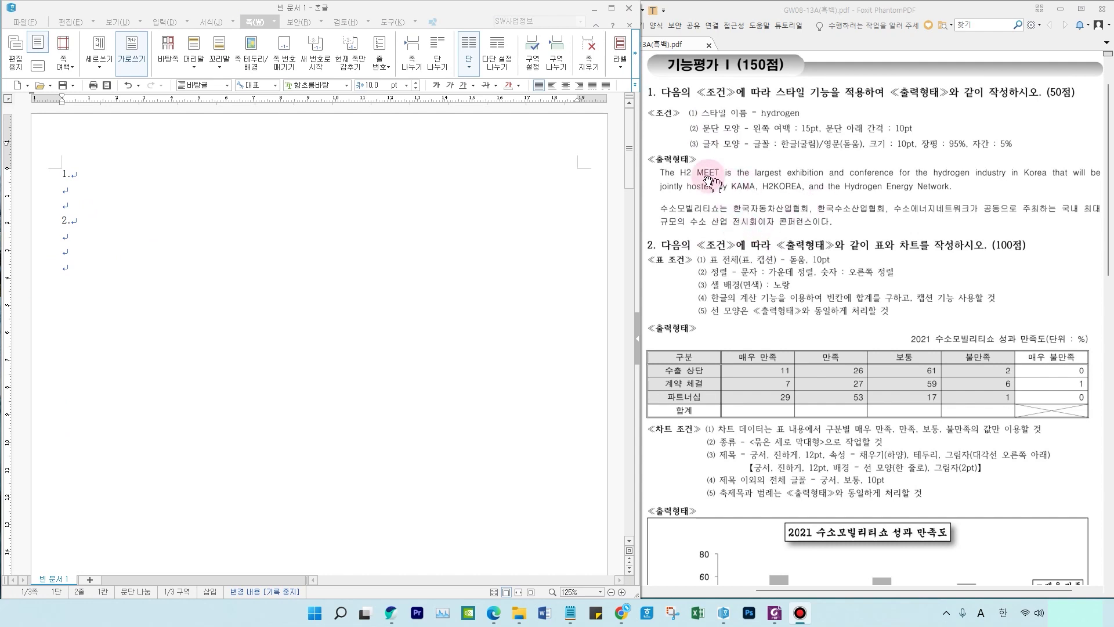
drag(651, 161, 1106, 233)
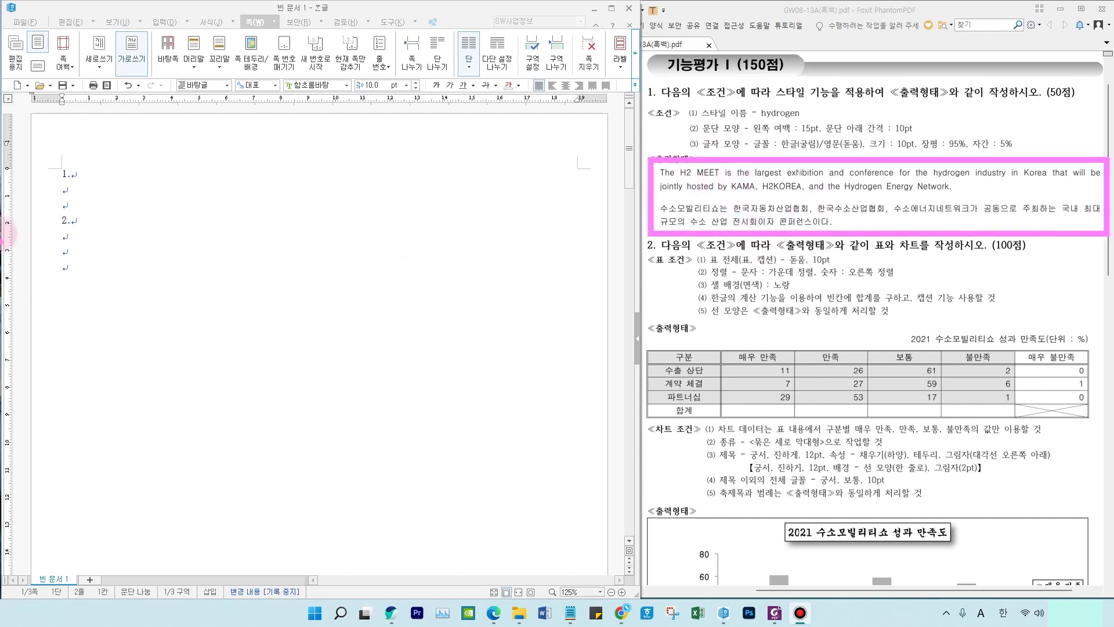
Step: Enter the English H2 MEET paragraph and the Korean 수소모빌리티쇼 paragraph from the exam sheet below 1., each as its own paragraph
key(Escape)
text(The)
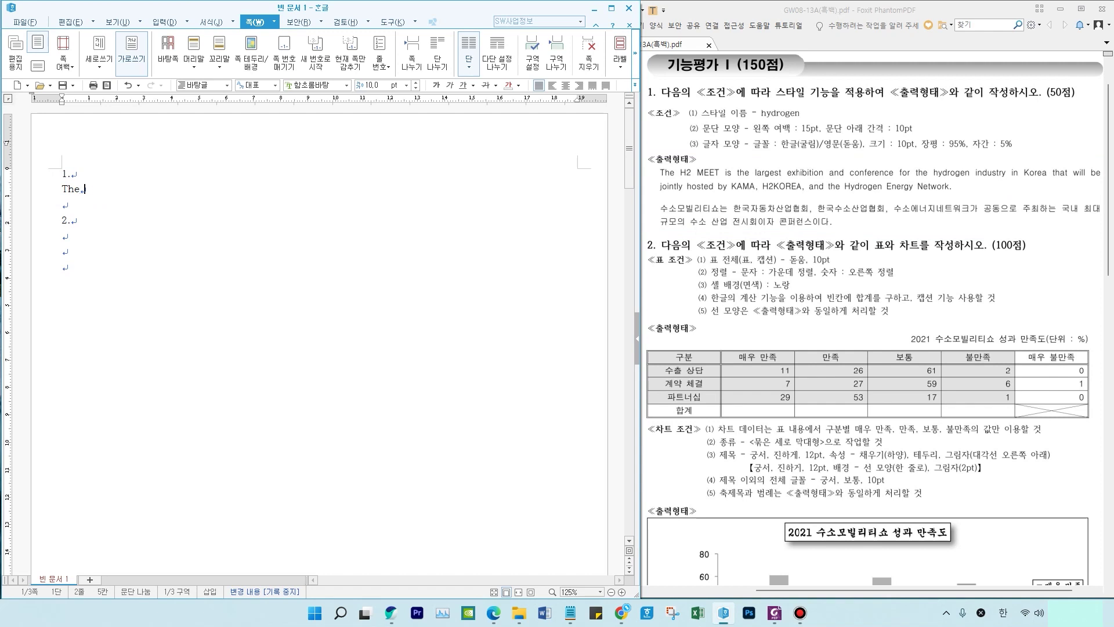
text(H2 MEET is the largest exhibition and conference for the hydrogen industry in Korea that will be jointly hosted by KAMA, H2KOREA, and the Hydrogen Energy Network. 수소모빌리티쇼는 한국자동차산업협회, 한국수소산업협회, 수소에너지네트워크가 공동으로 주최하는 국내 최대 규모의 수소 산업 전시회이자 콘퍼런스이다.)
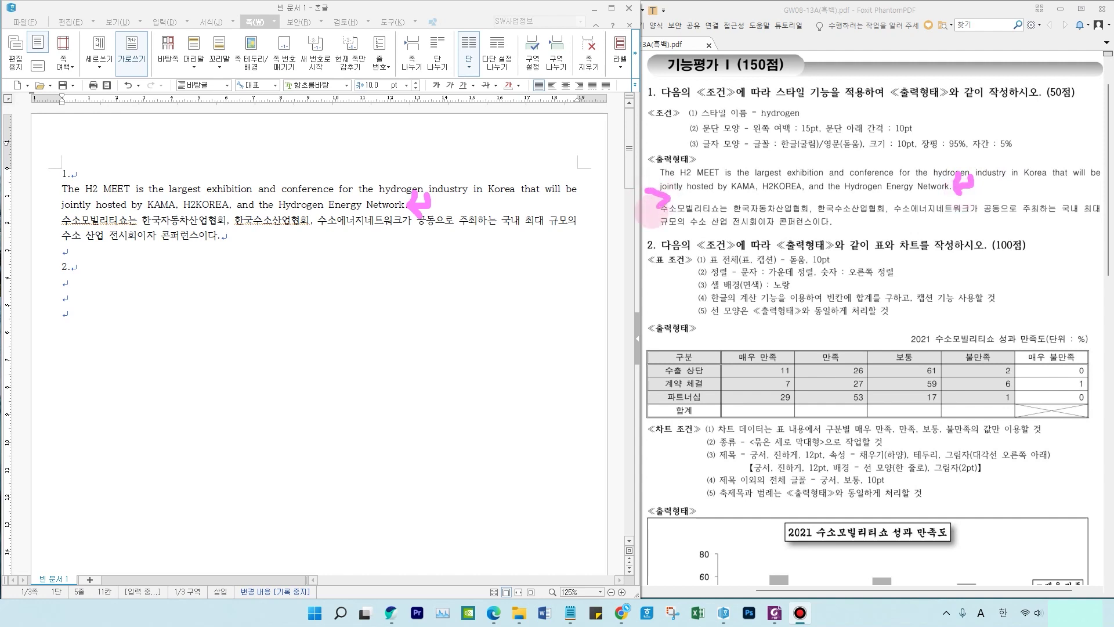
drag(825, 134, 916, 134)
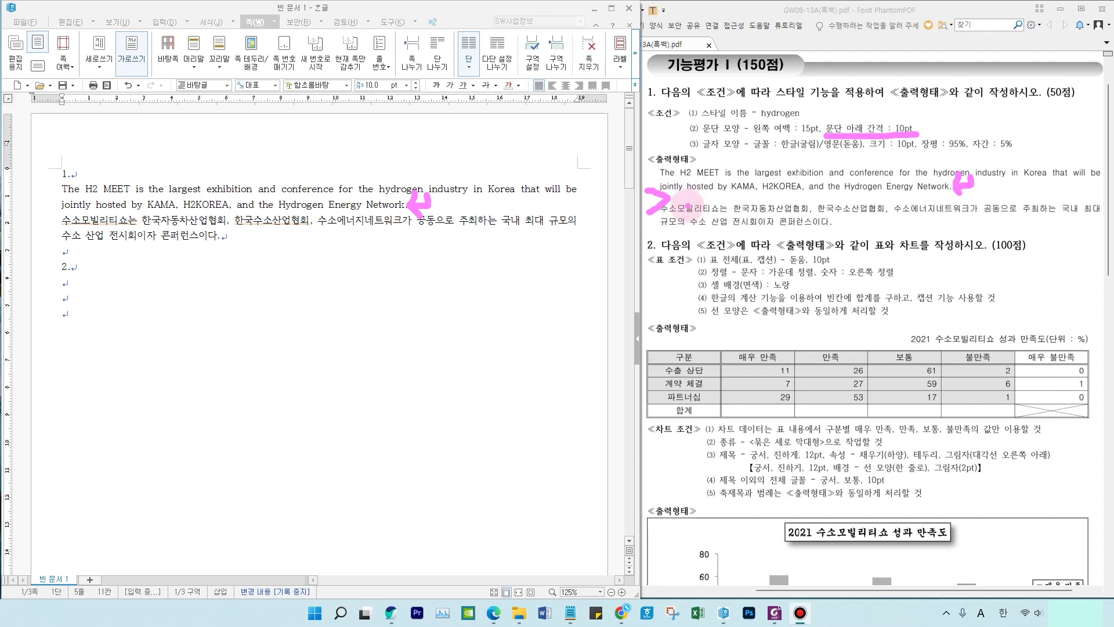
click(212, 212)
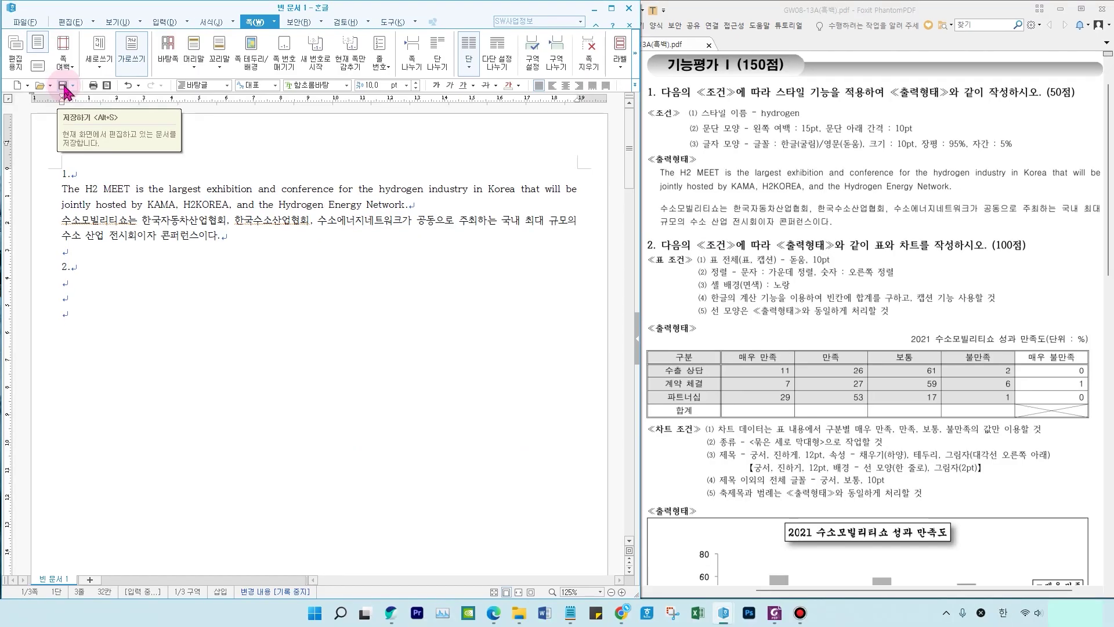
click(25, 23)
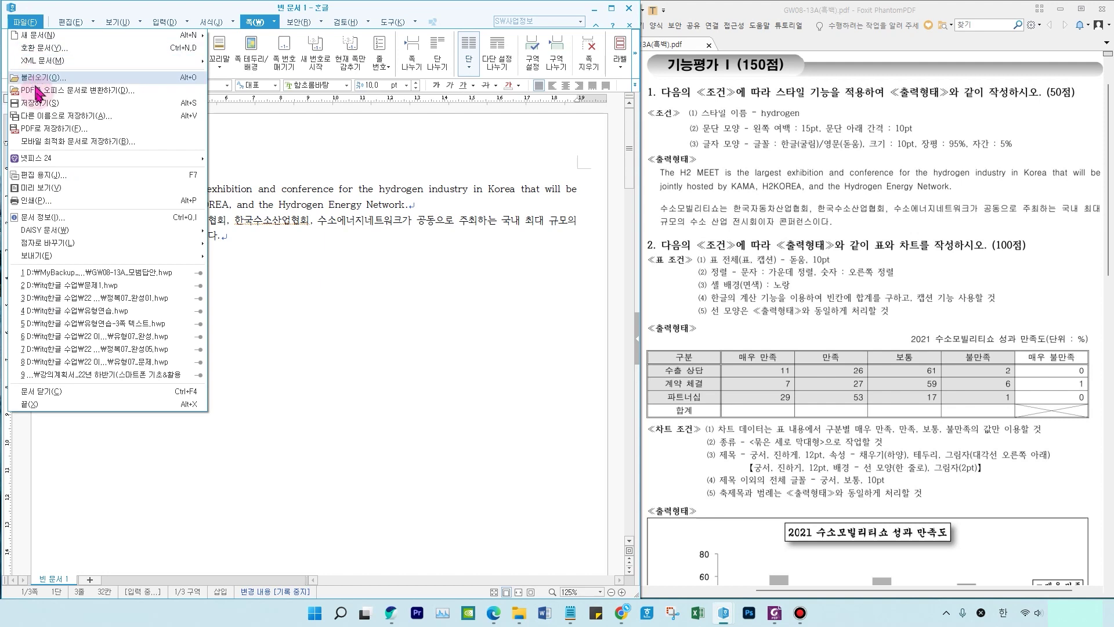
click(317, 190)
drag(13, 77, 285, 97)
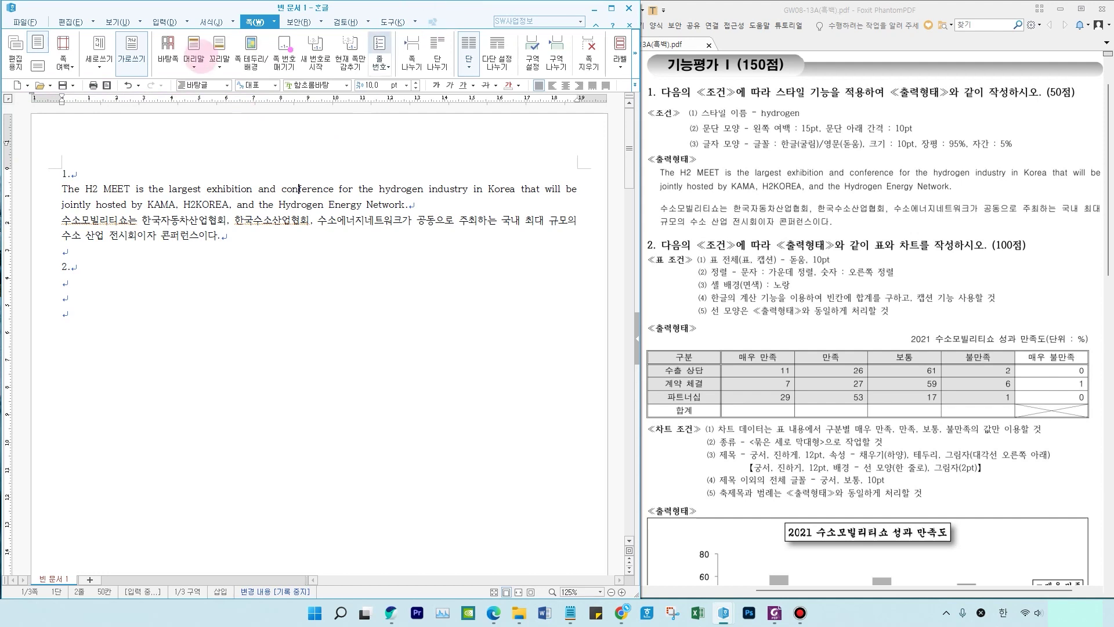
drag(58, 15, 427, 32)
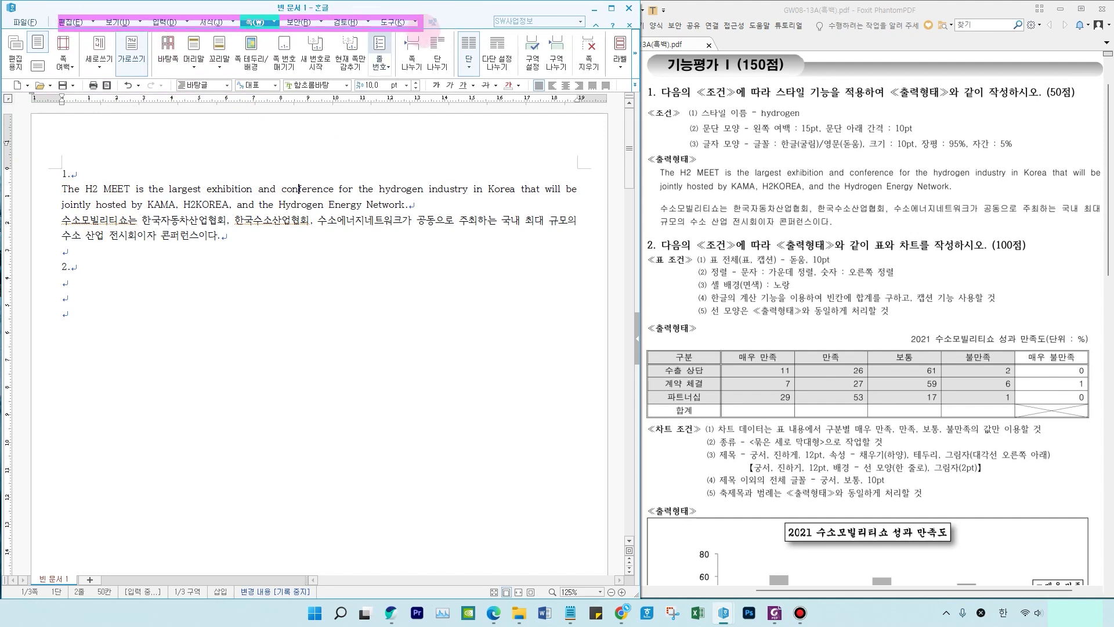
Step: Hide the 서식 (formatting) toolbar and show it again
right_click(463, 24)
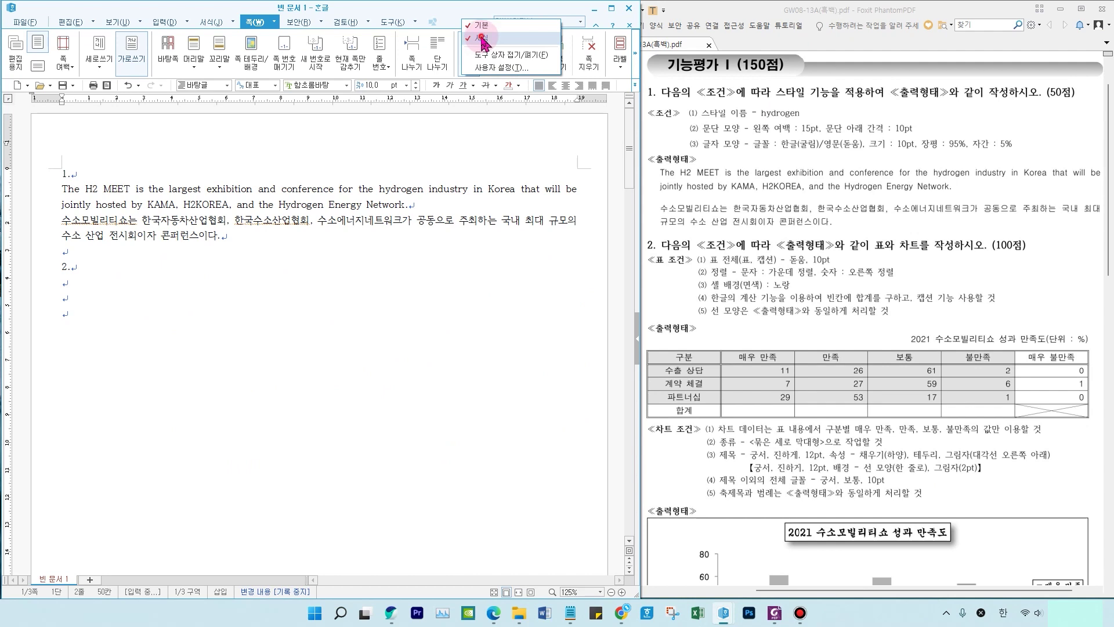
click(479, 74)
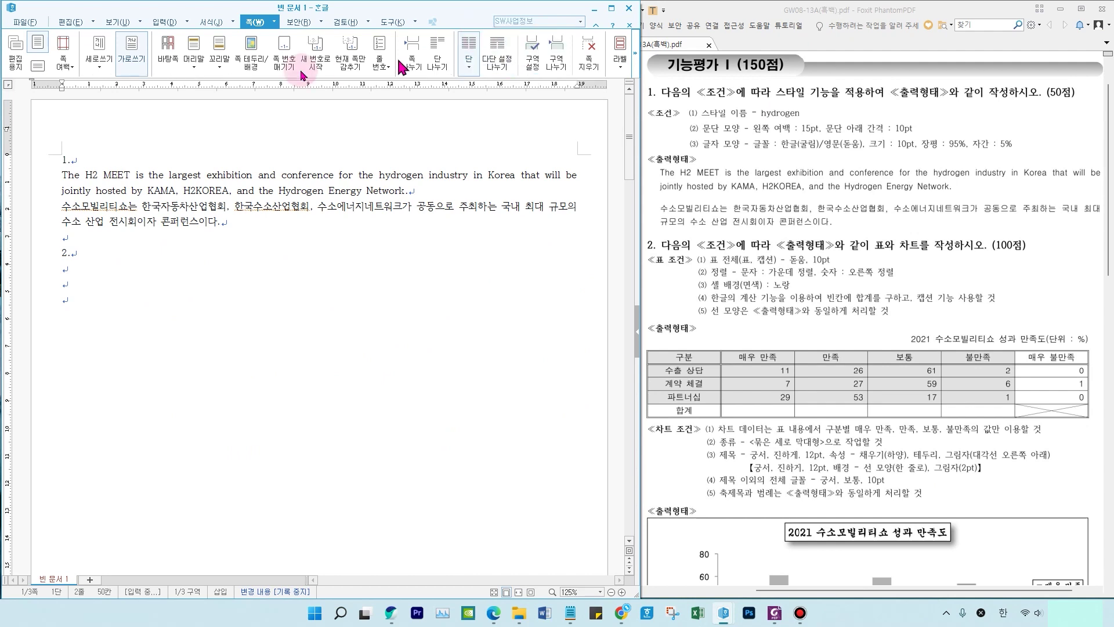
right_click(469, 24)
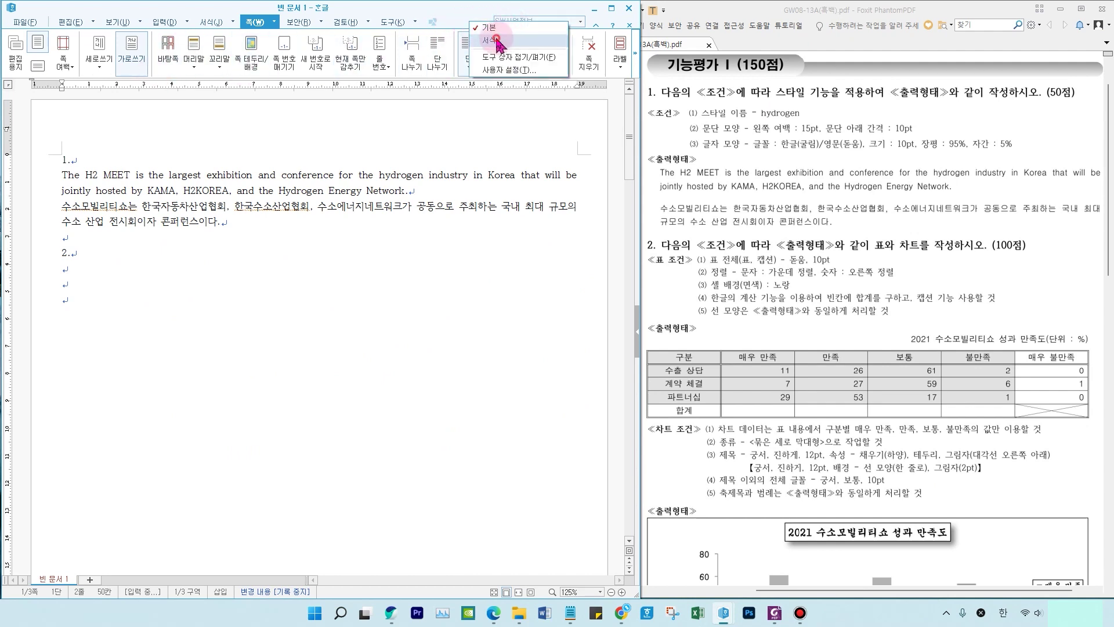
click(497, 41)
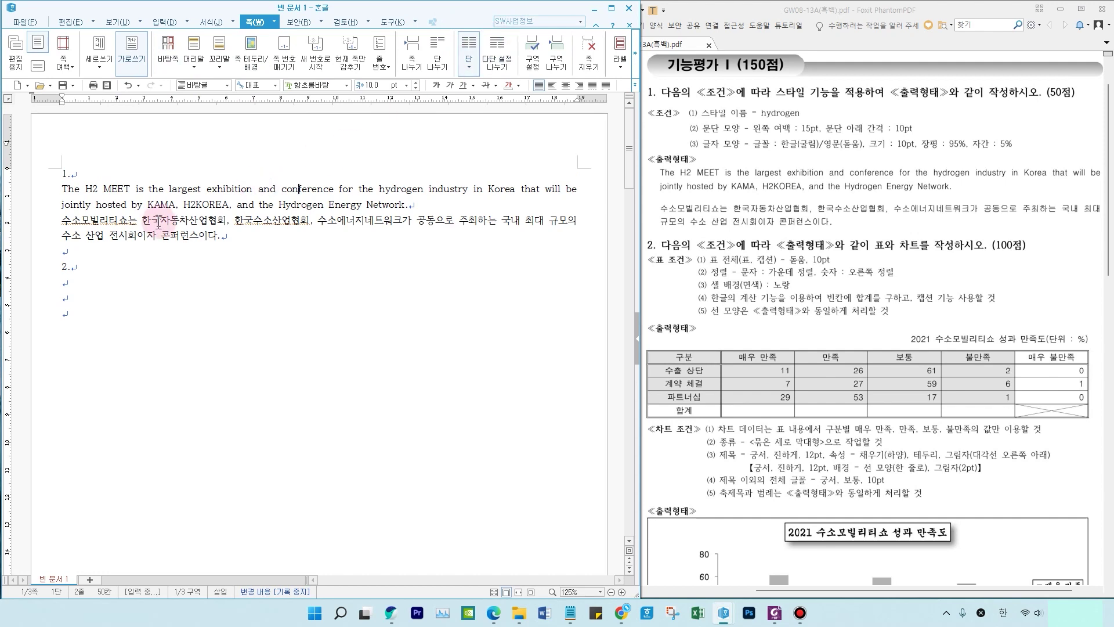
Step: Save the document in the ITQ folder under 문서 (Documents) with the file name 8a-성명 in hwp format
click(64, 88)
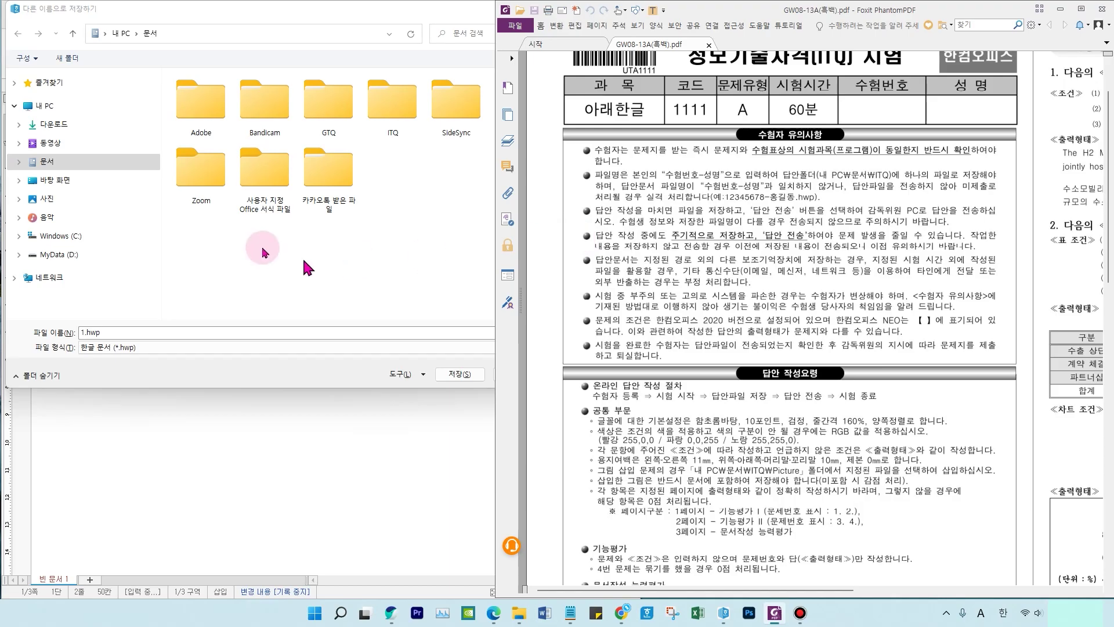
click(381, 115)
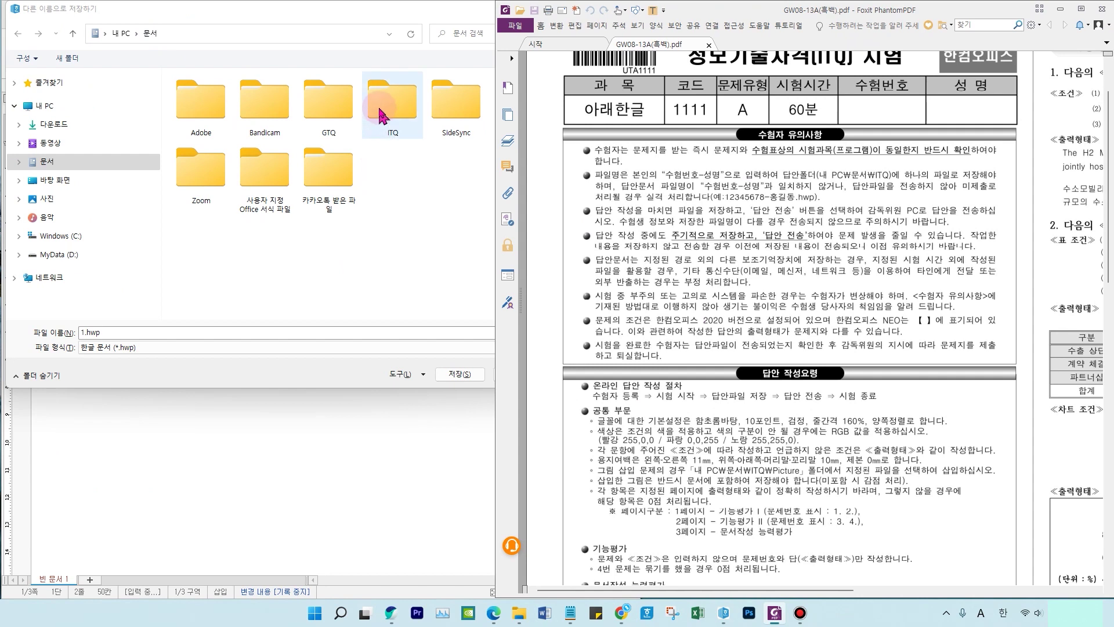
click(42, 106)
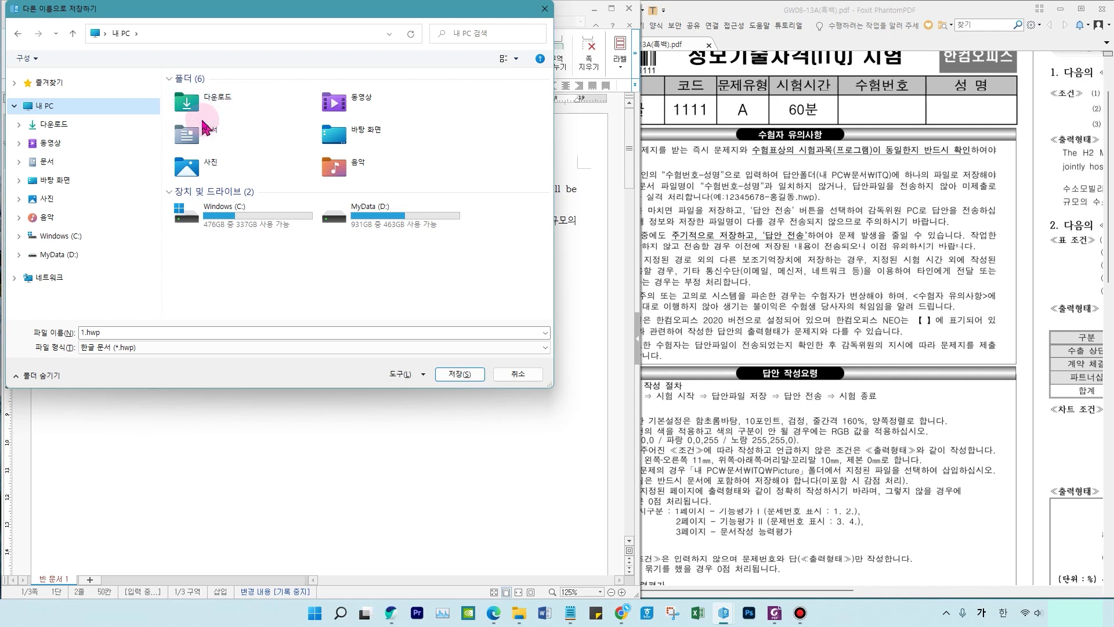
double_click(204, 127)
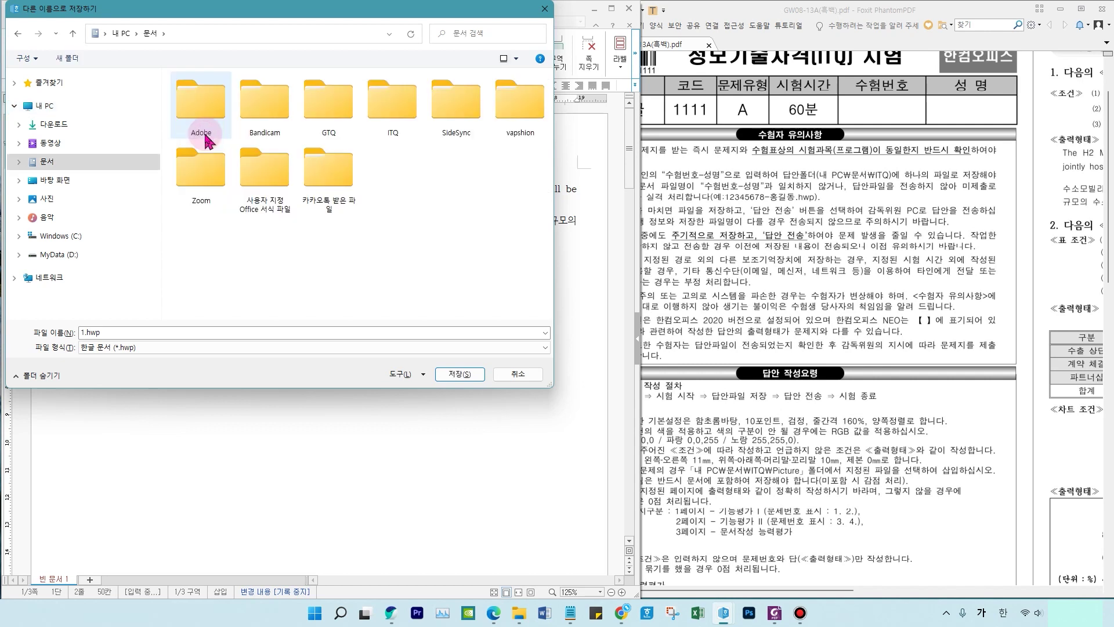
double_click(385, 110)
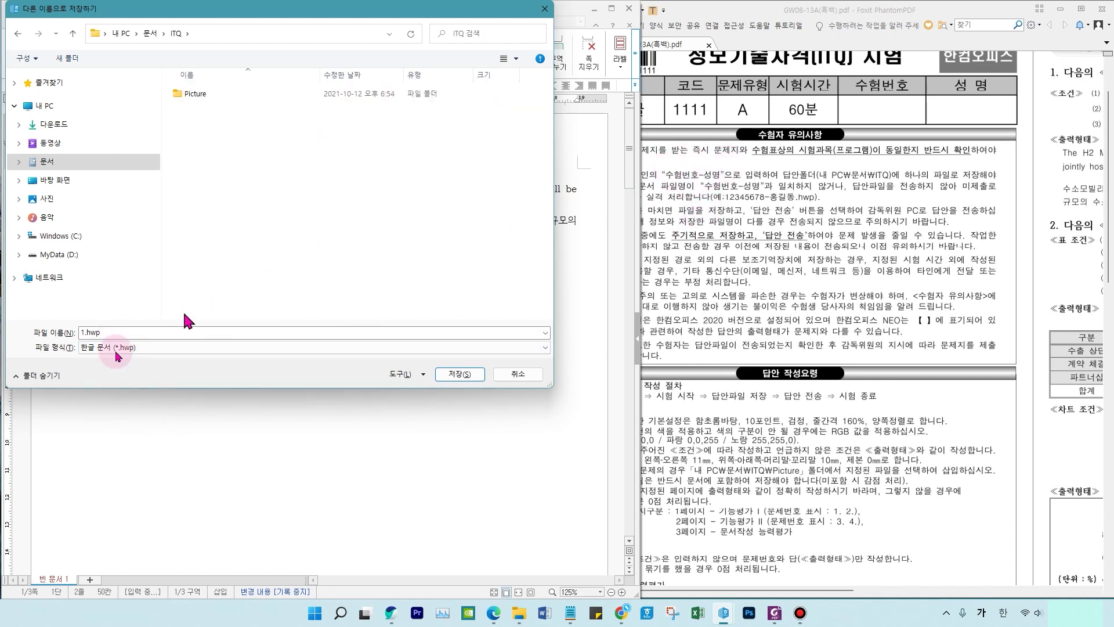
double_click(108, 335)
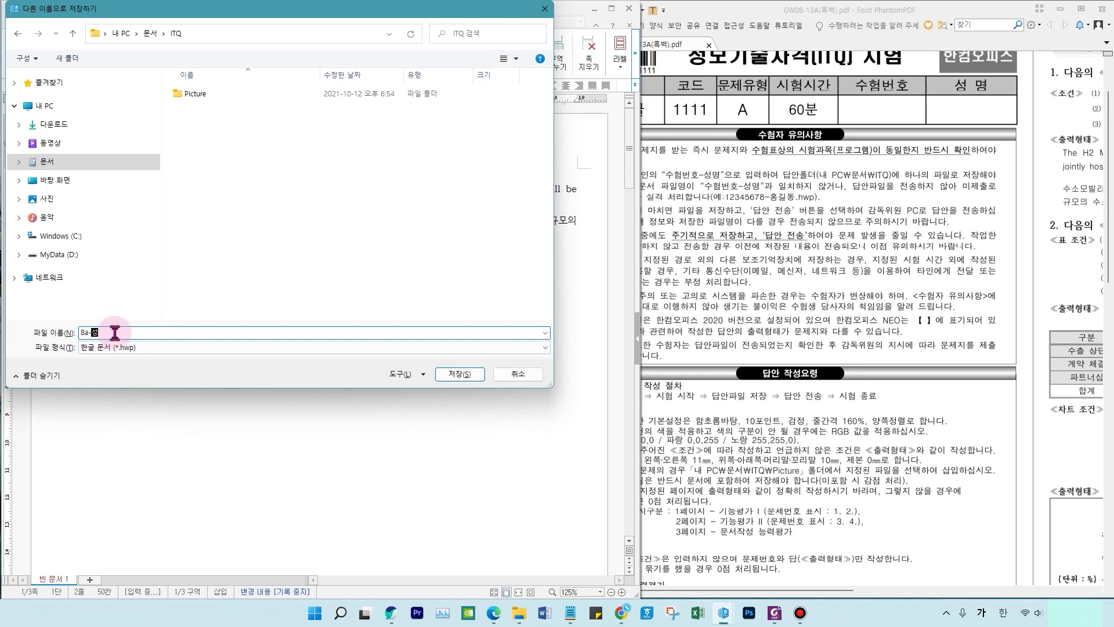
text(ㅁ)
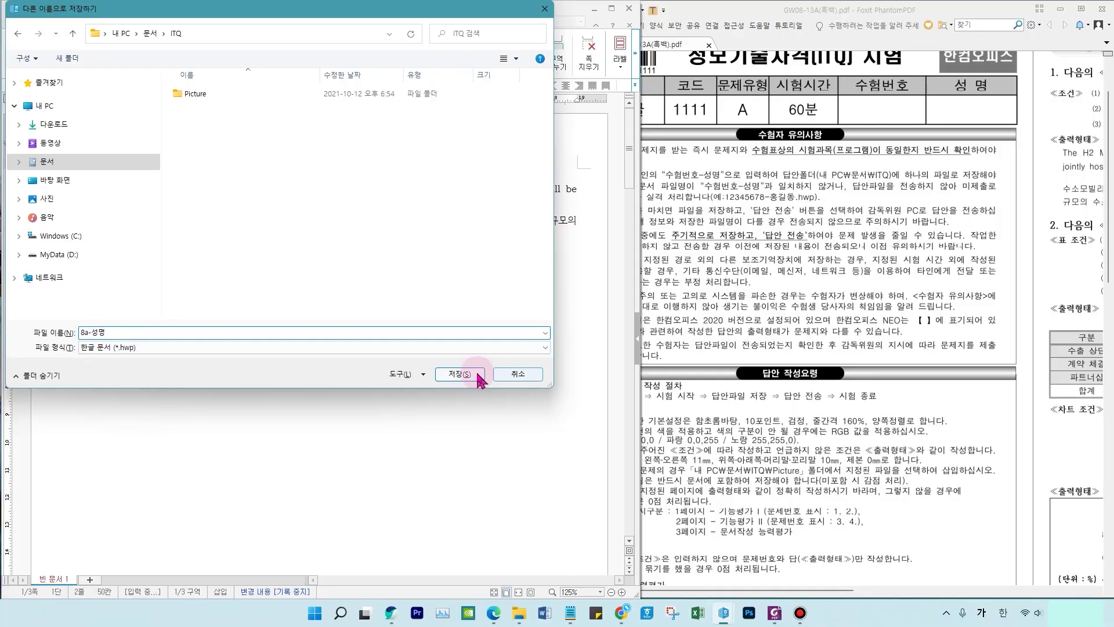
click(460, 375)
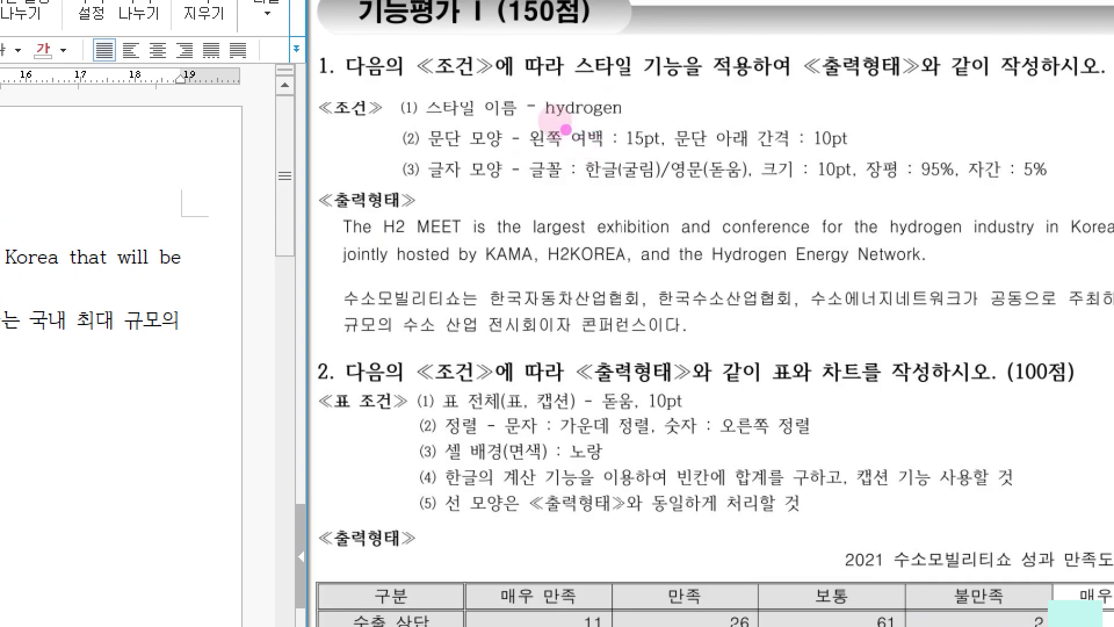
mouse_move(534, 87)
mouse_down()
mouse_move(633, 132)
mouse_move(642, 123)
mouse_up()
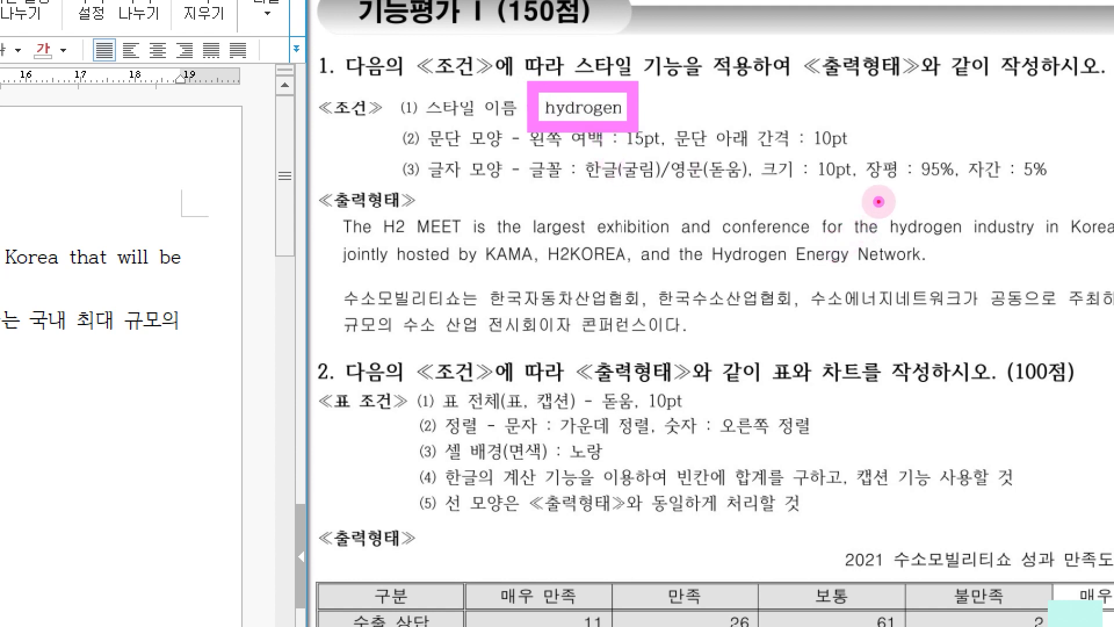
mouse_move(873, 196)
mouse_down()
mouse_move(927, 238)
mouse_move(970, 249)
mouse_up()
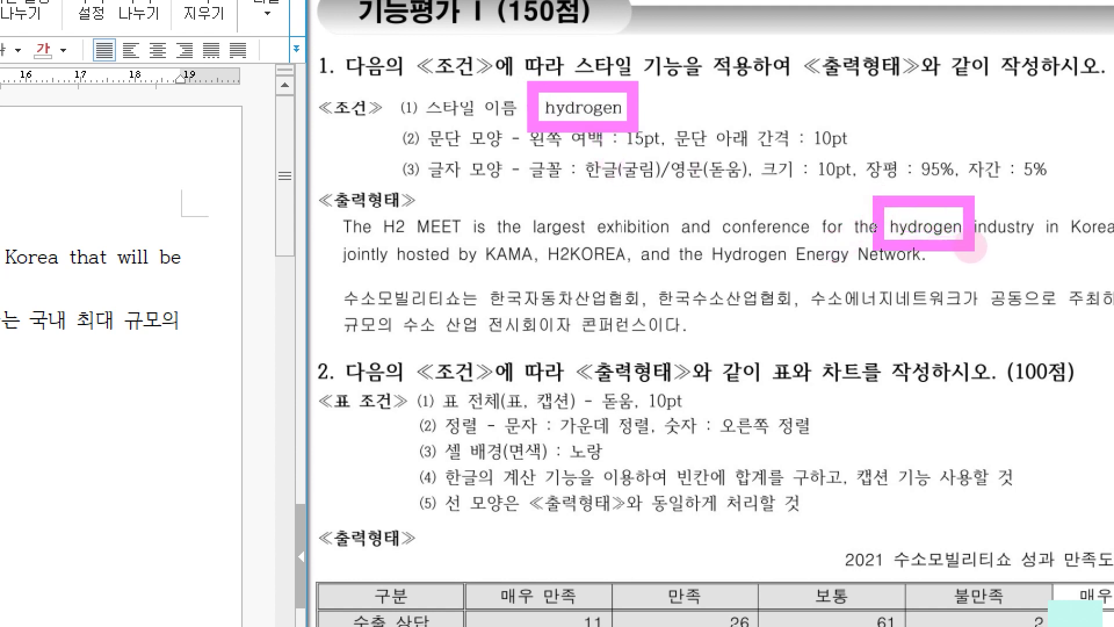
mouse_move(897, 173)
mouse_down()
mouse_move(917, 209)
mouse_move(975, 168)
mouse_up()
key(Escape)
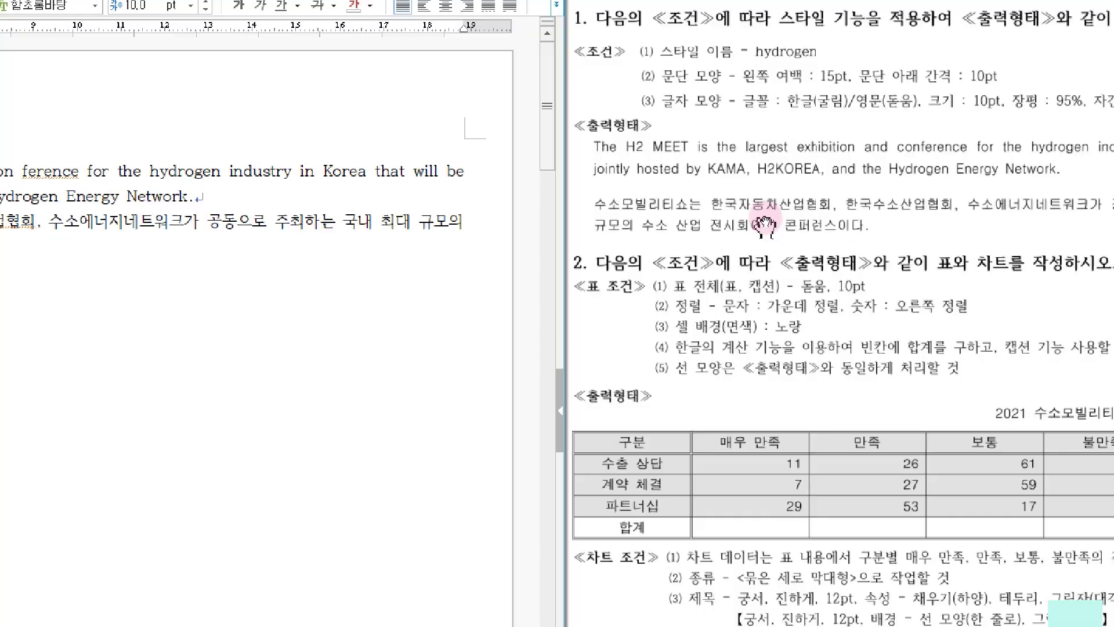
key(ctrl+1)
Step: Copy the word "hydrogen" from the English sentence about the hydrogen industry for use as the style name
drag(384, 189, 469, 189)
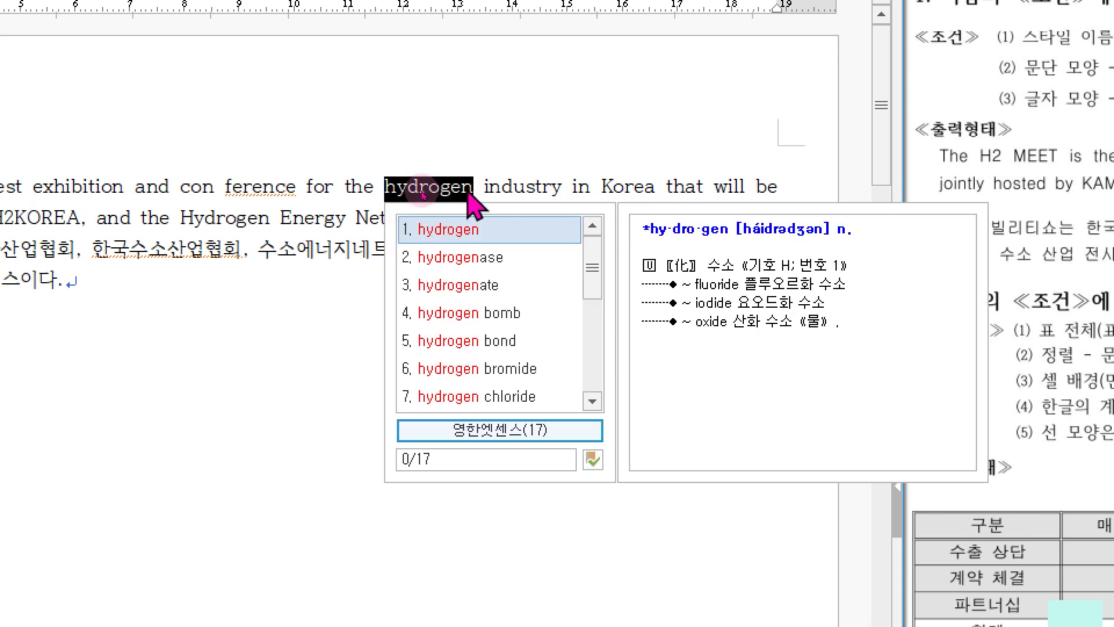
right_click(468, 194)
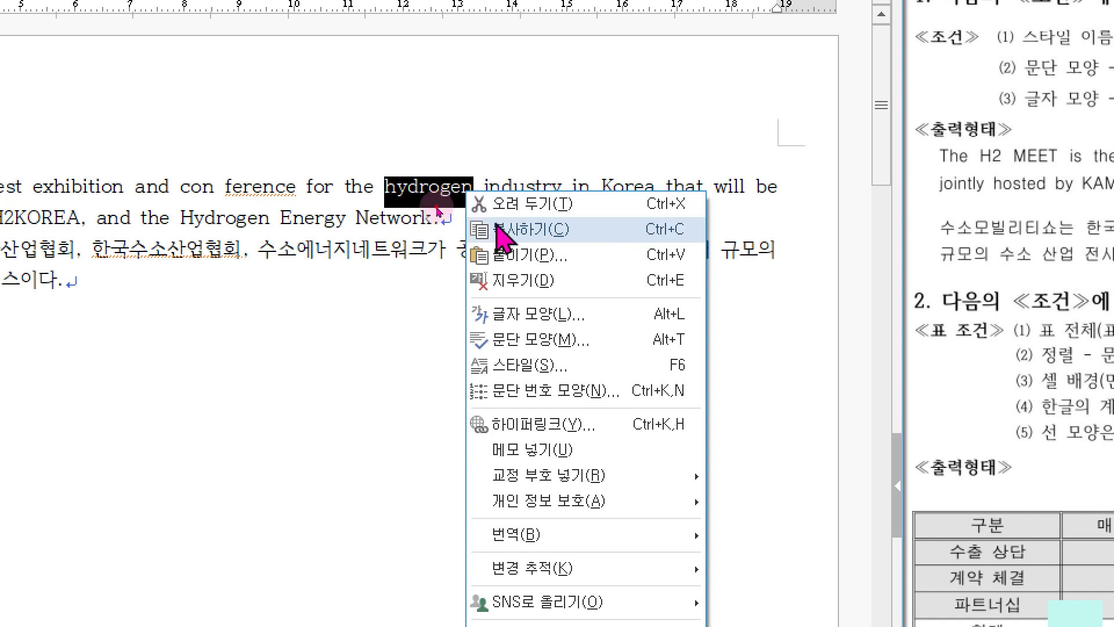
click(497, 228)
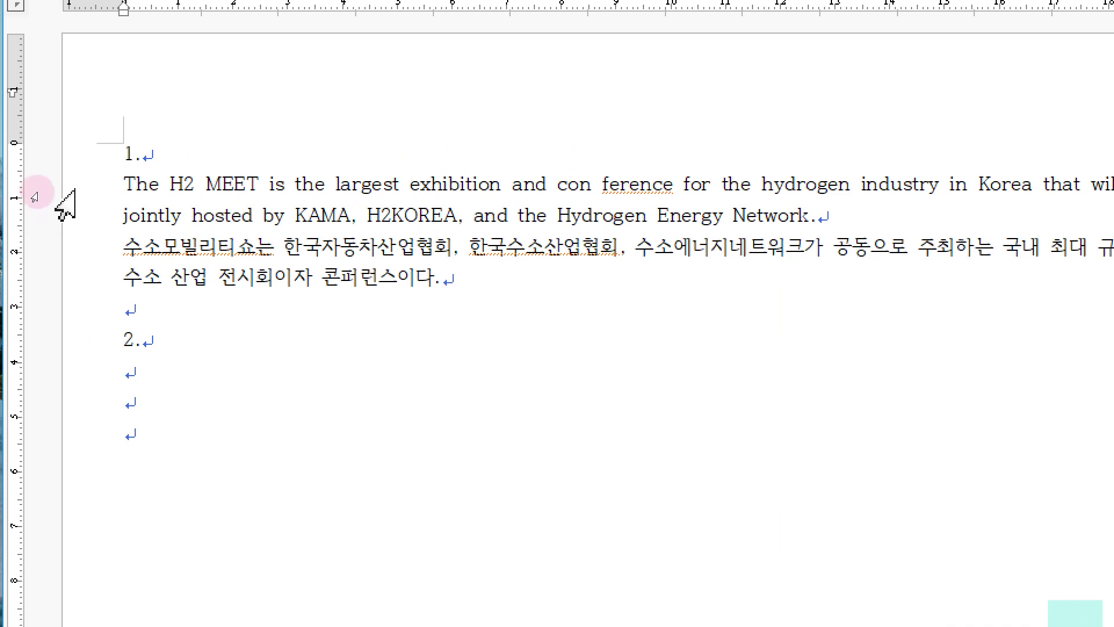
text(`)
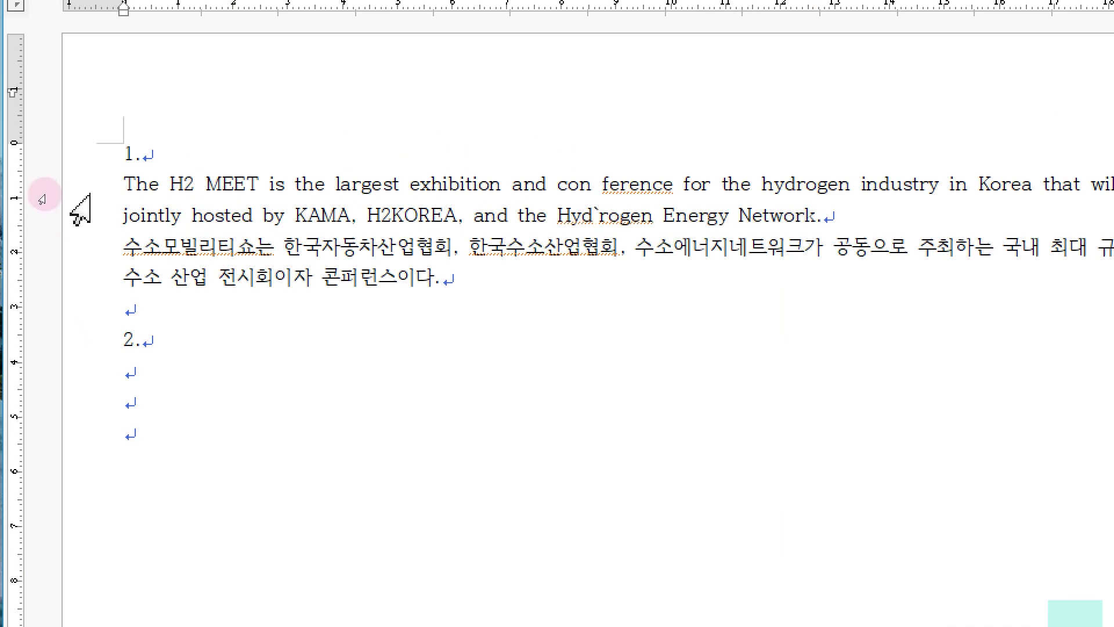
Step: Start a new paragraph style for the English and Korean paragraphs below 1. and name it hydrogen
drag(87, 191, 91, 274)
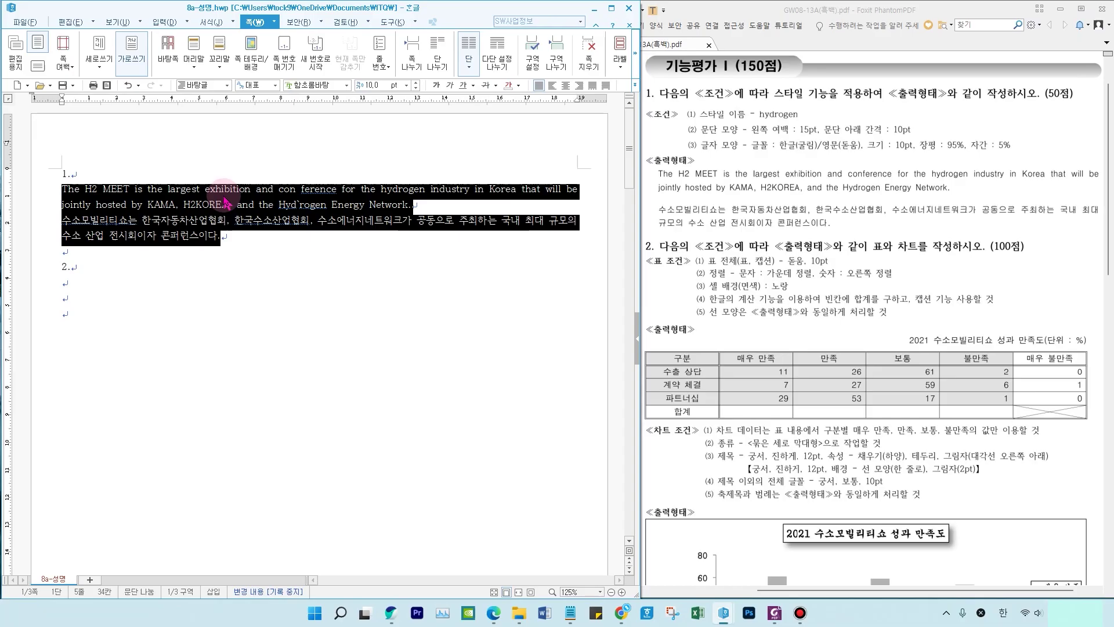
right_click(225, 202)
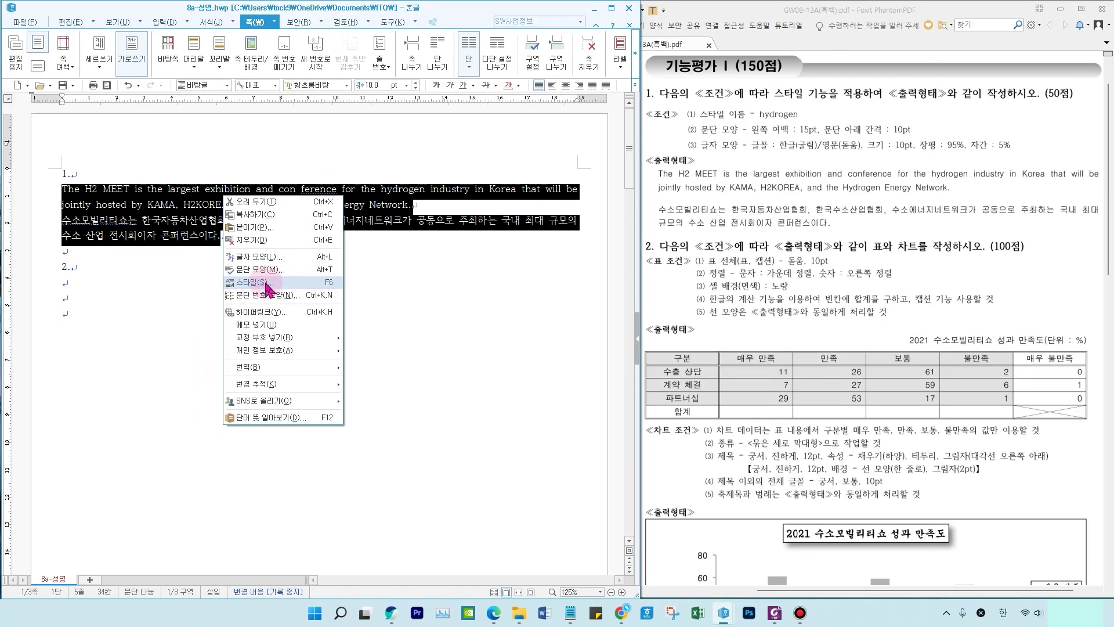
click(265, 283)
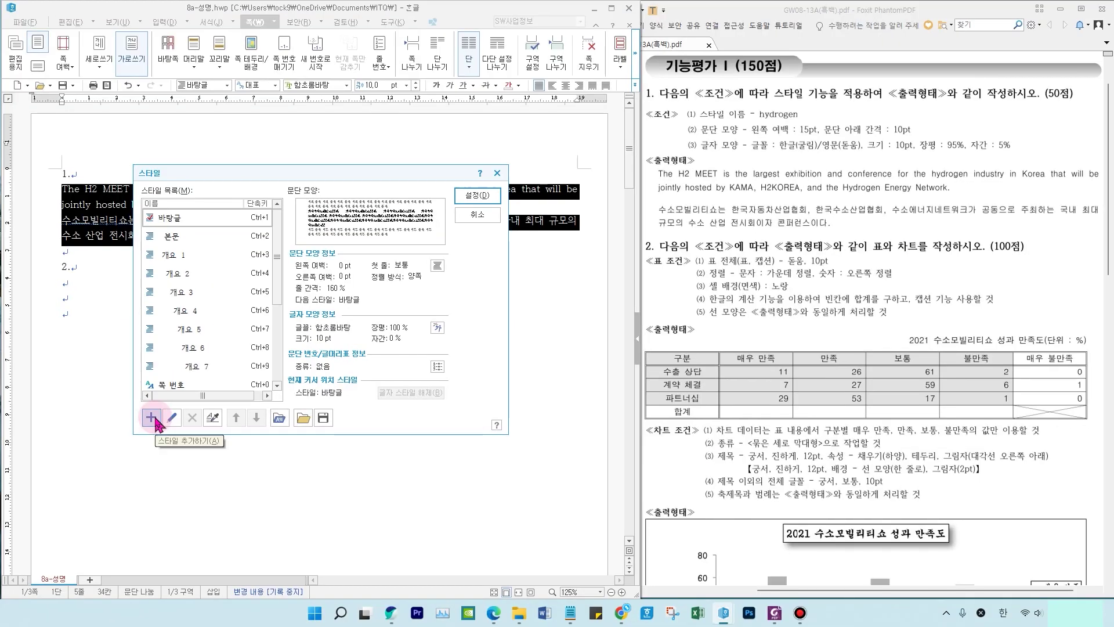
click(152, 417)
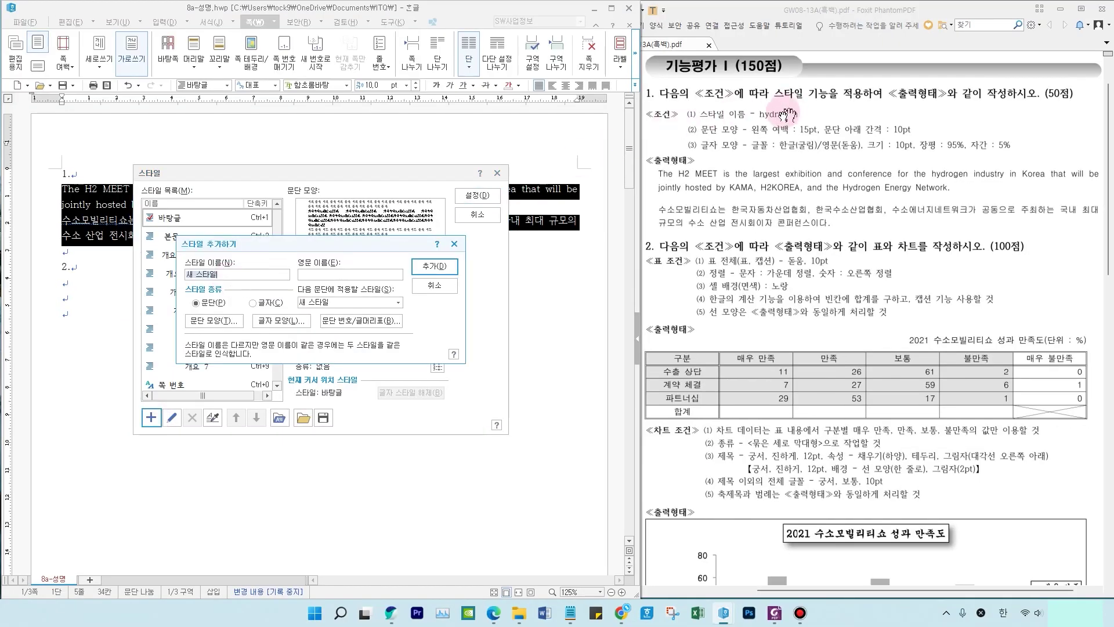
click(232, 276)
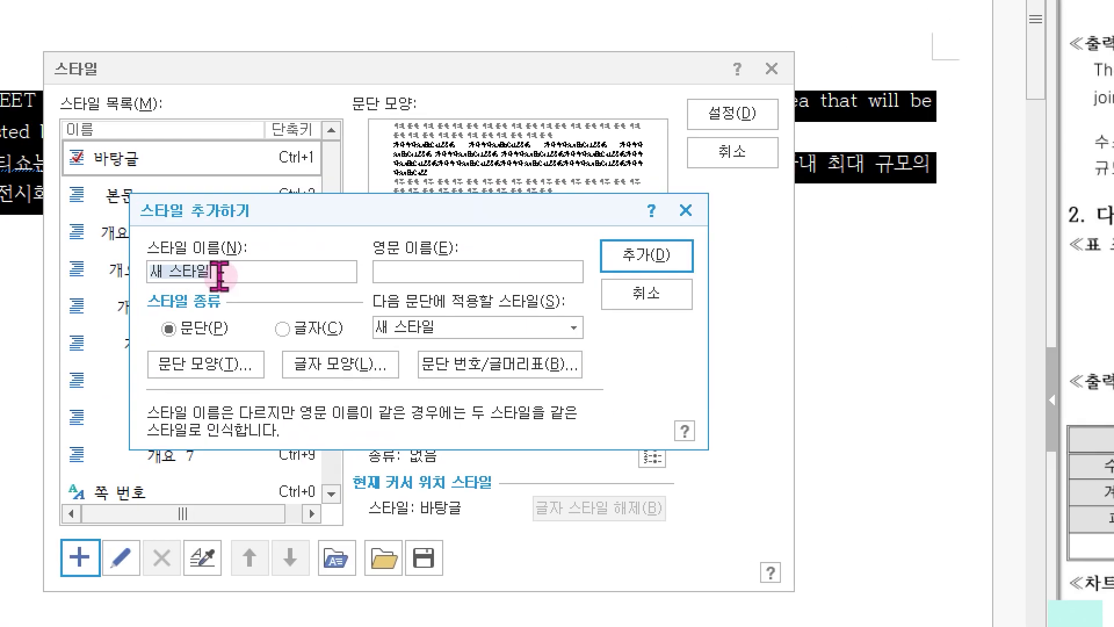
drag(221, 275, 187, 273)
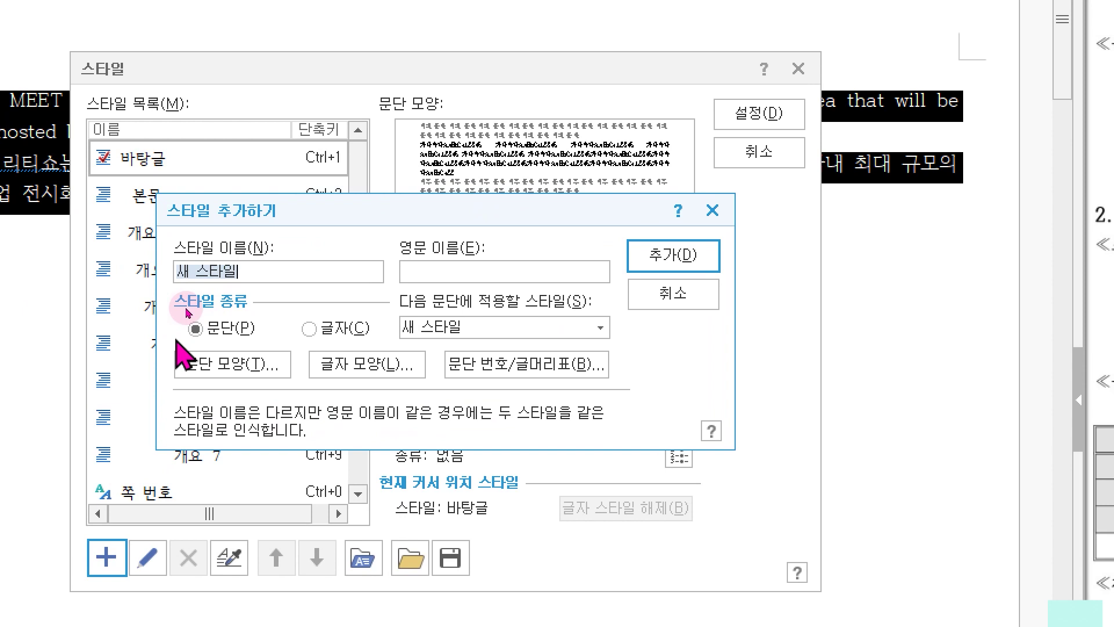
text(hydrogen)
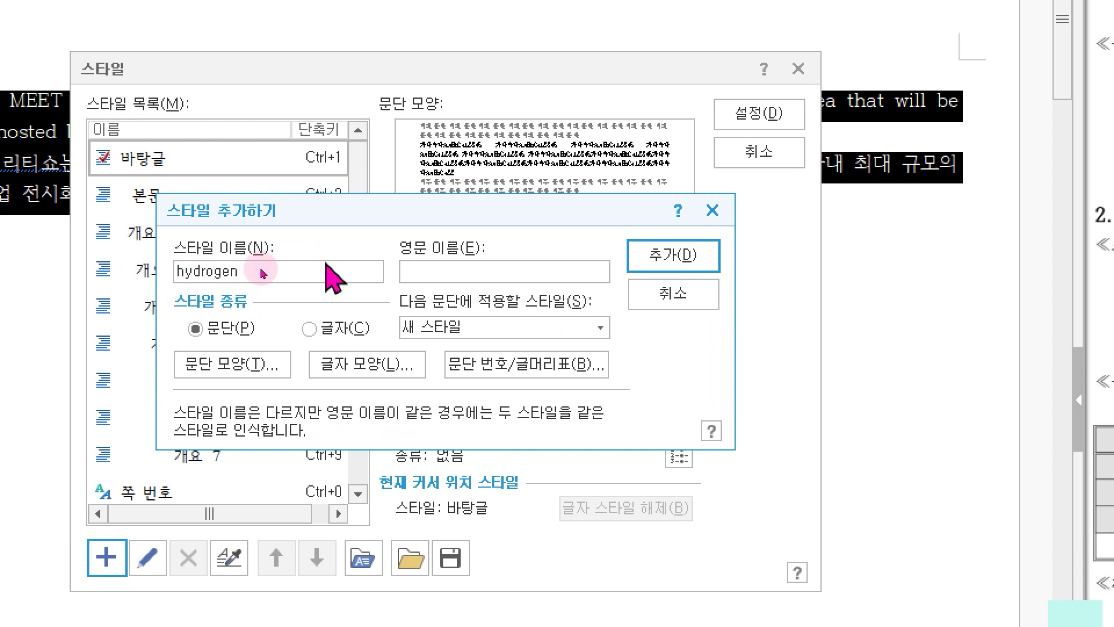
right_click(278, 274)
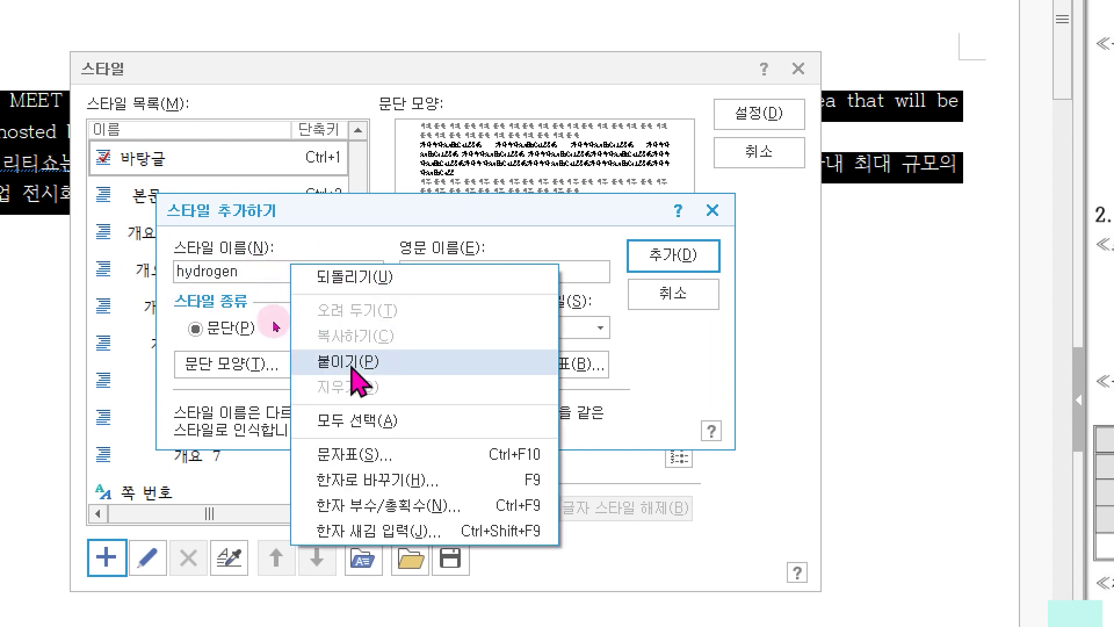
click(225, 272)
mouse_move(685, 113)
mouse_down()
mouse_move(754, 136)
mouse_move(943, 139)
mouse_move(929, 145)
mouse_up()
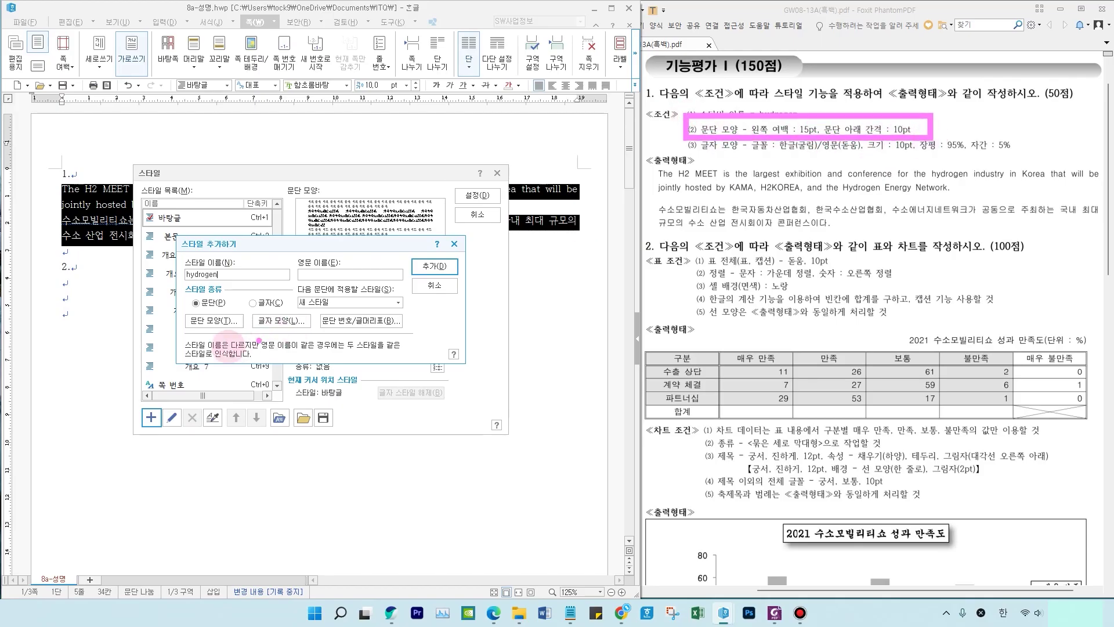
Step: Set the hydrogen style's paragraph shape to a 15 pt left margin and 10 pt spacing below the paragraph
drag(179, 308, 221, 332)
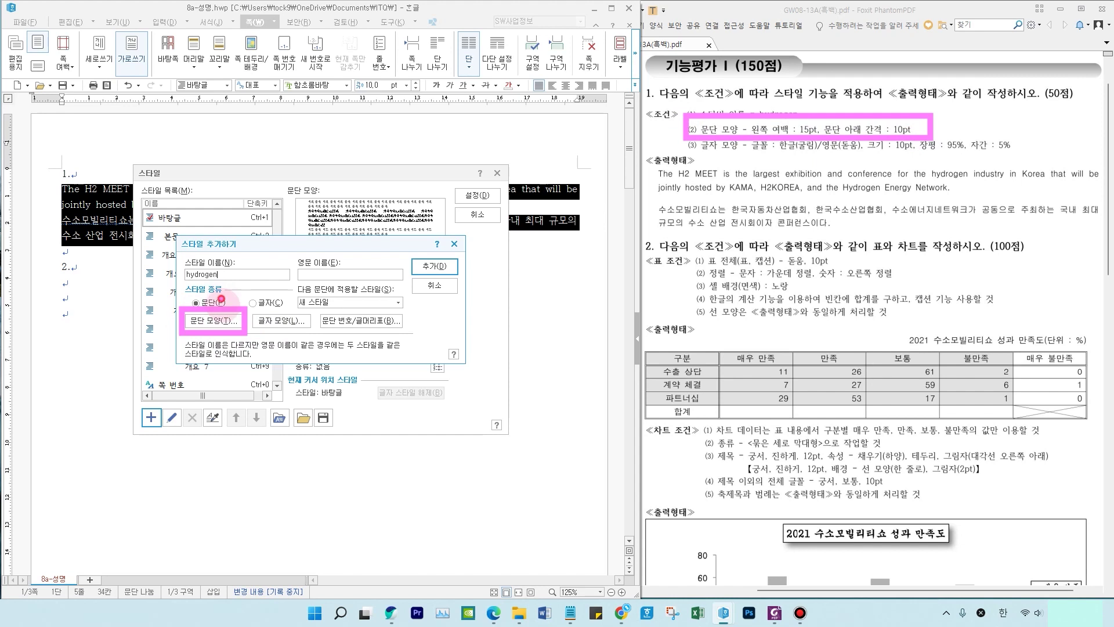
click(213, 320)
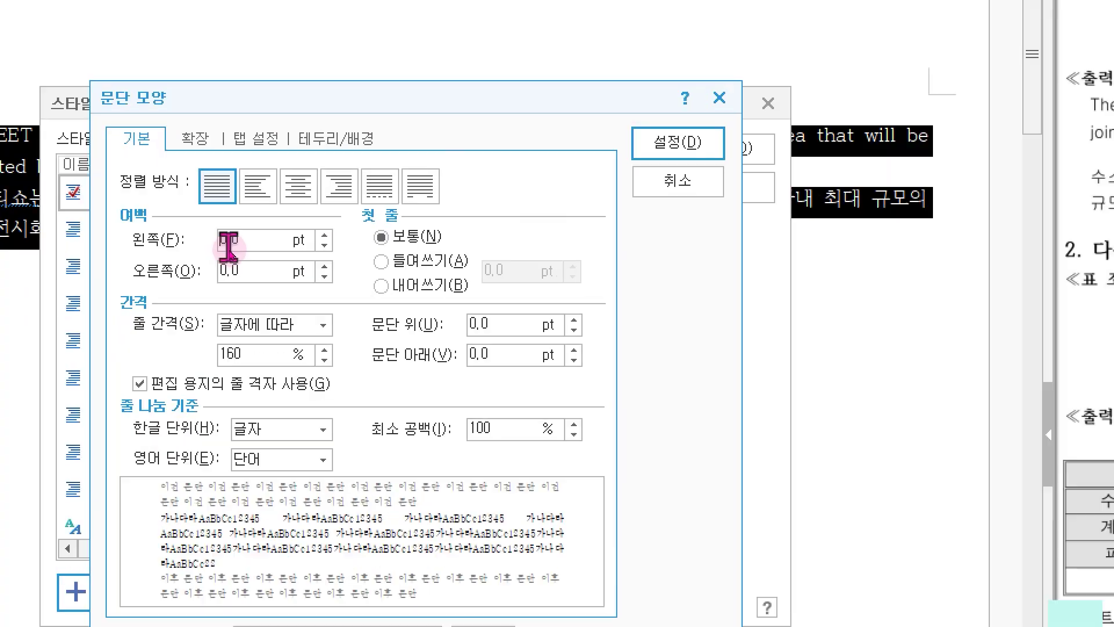
text(15)
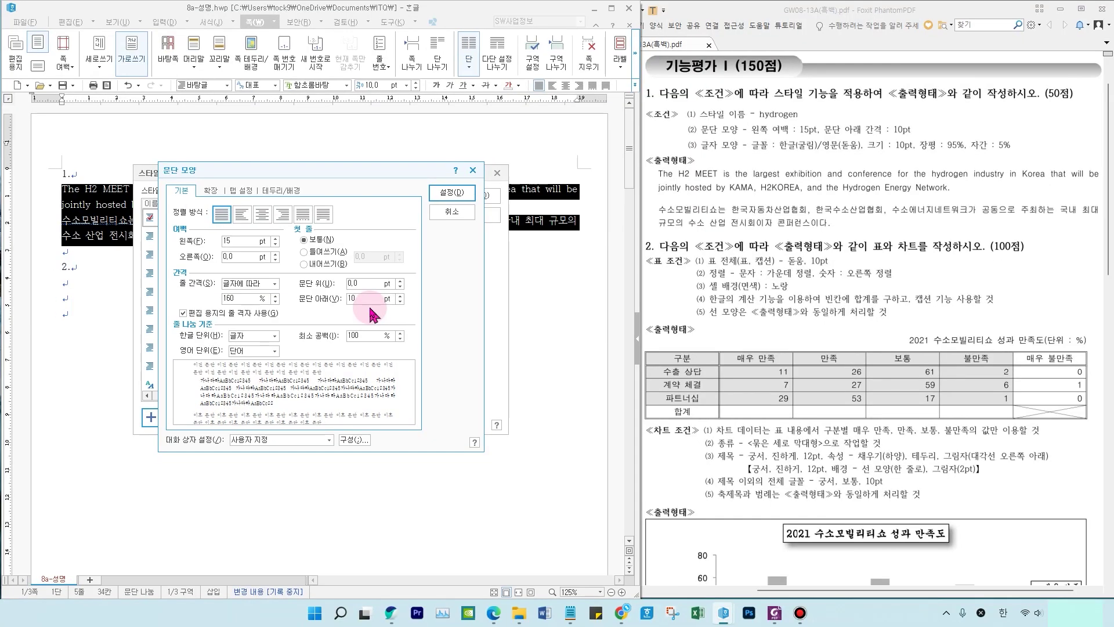
click(443, 199)
Step: In the hydrogen style's character shape, set the character width (장평) to 95% and letter spacing (자간) to 5% for 대표
drag(676, 136, 1050, 157)
mouse_move(249, 306)
mouse_down()
mouse_move(312, 335)
mouse_move(299, 299)
mouse_move(347, 267)
mouse_up()
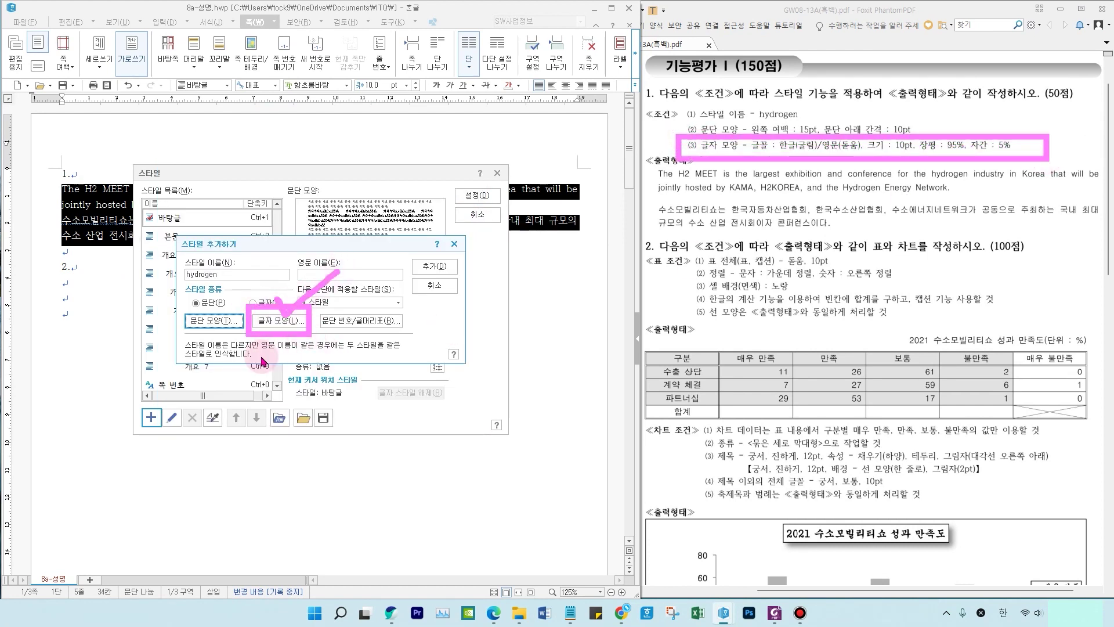
click(278, 321)
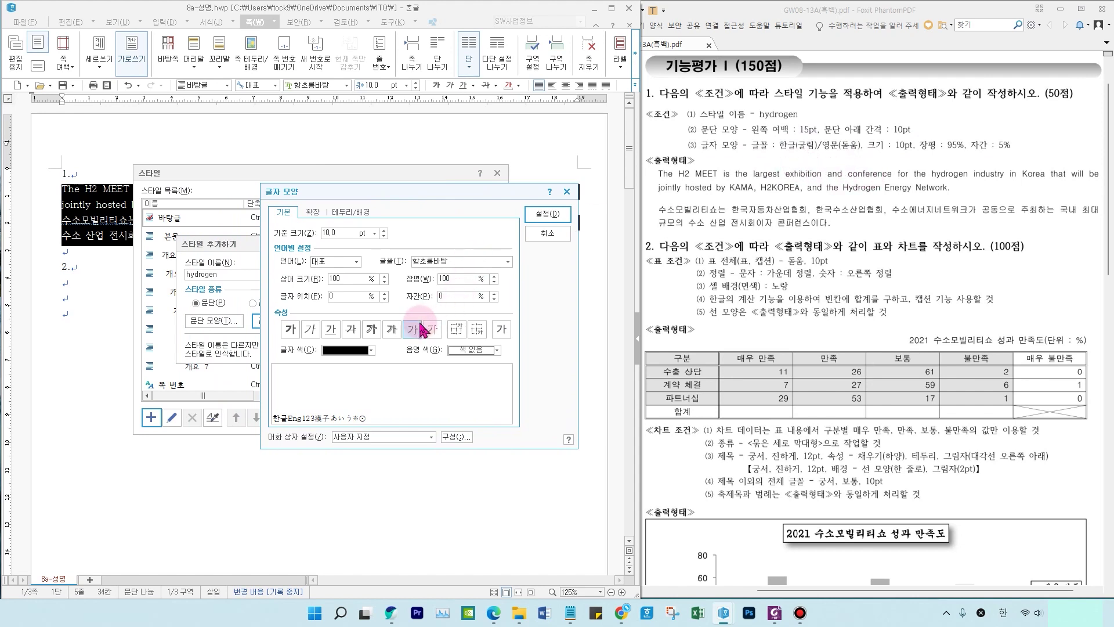
drag(271, 244, 372, 275)
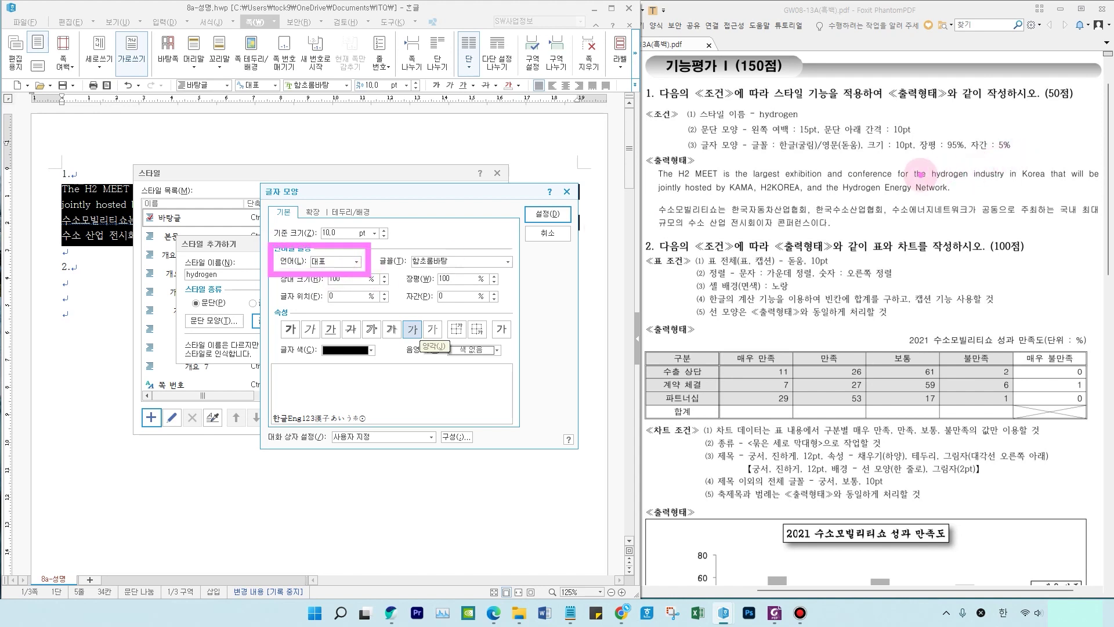
mouse_move(863, 129)
mouse_down()
mouse_move(980, 165)
mouse_move(1031, 160)
mouse_up()
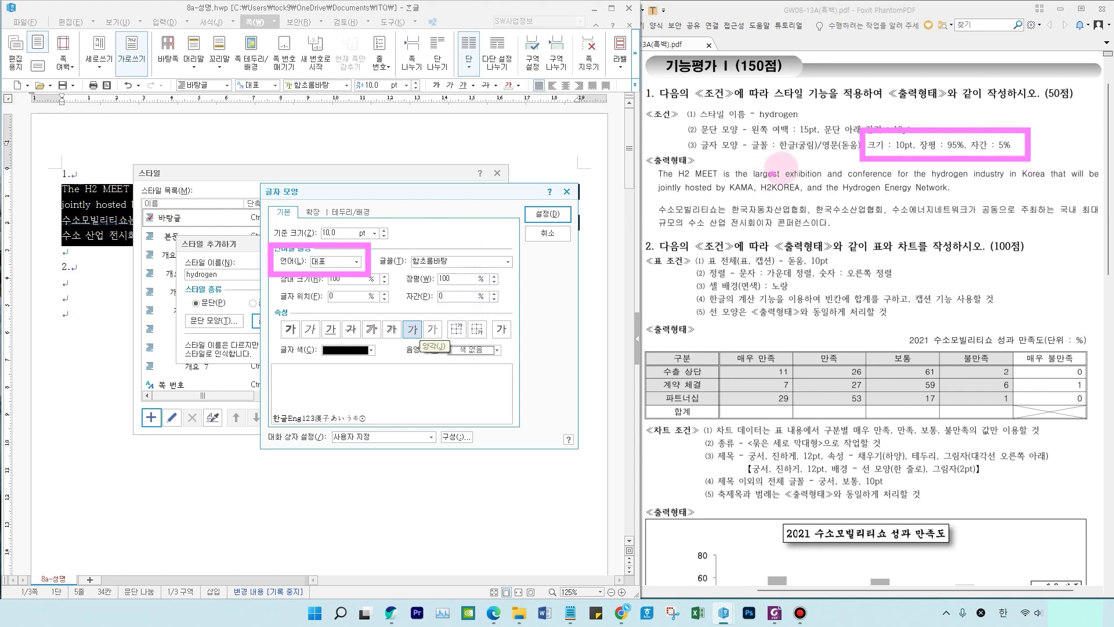
drag(827, 153, 835, 155)
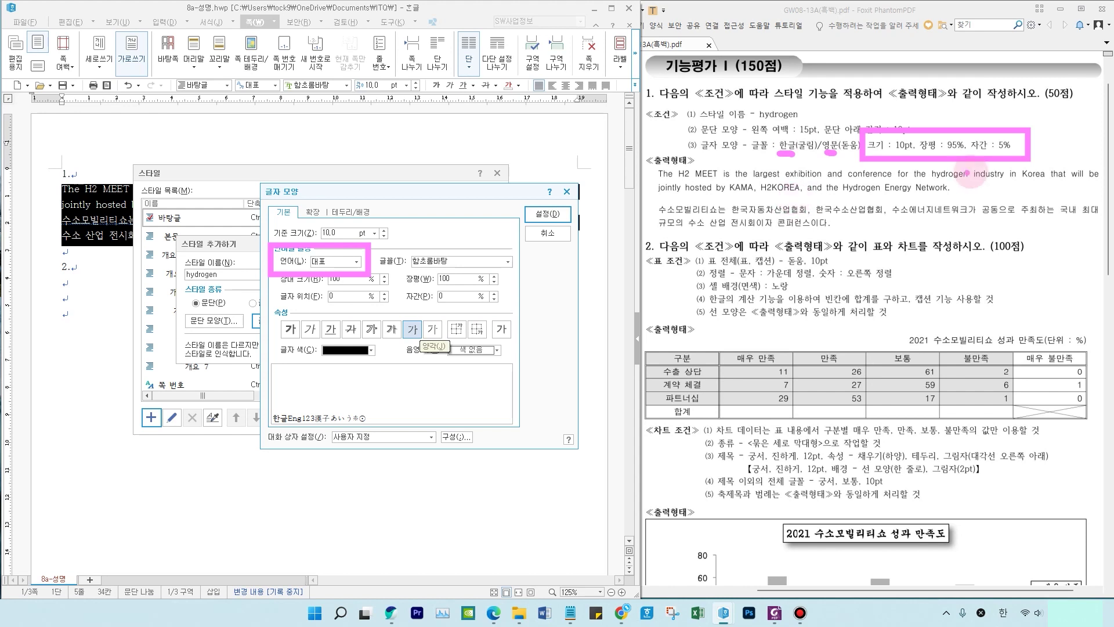
mouse_move(972, 166)
mouse_down()
mouse_move(963, 200)
mouse_move(930, 206)
mouse_move(1004, 175)
mouse_up()
key(Escape)
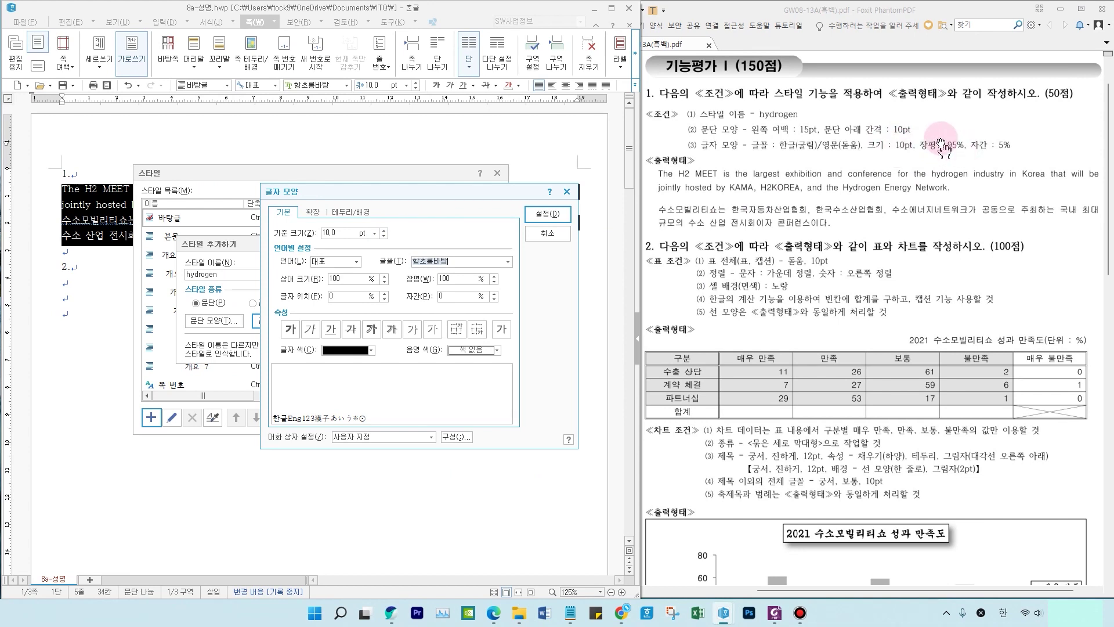
double_click(439, 279)
text(95)
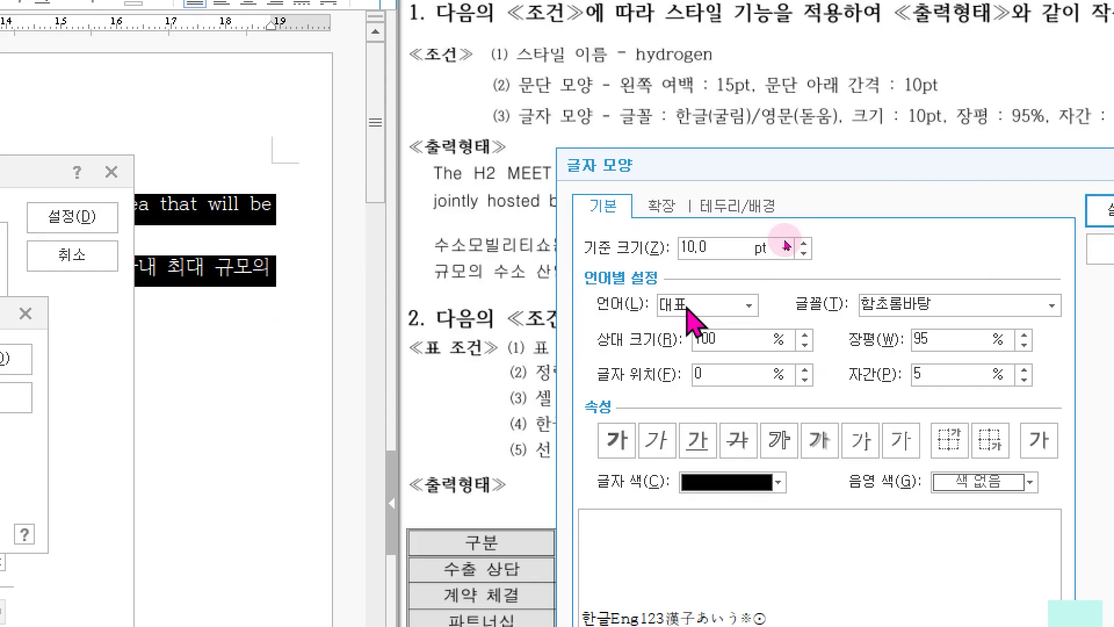
Step: Set the hydrogen style's font for 한글 (Korean) text to 굴림
click(325, 262)
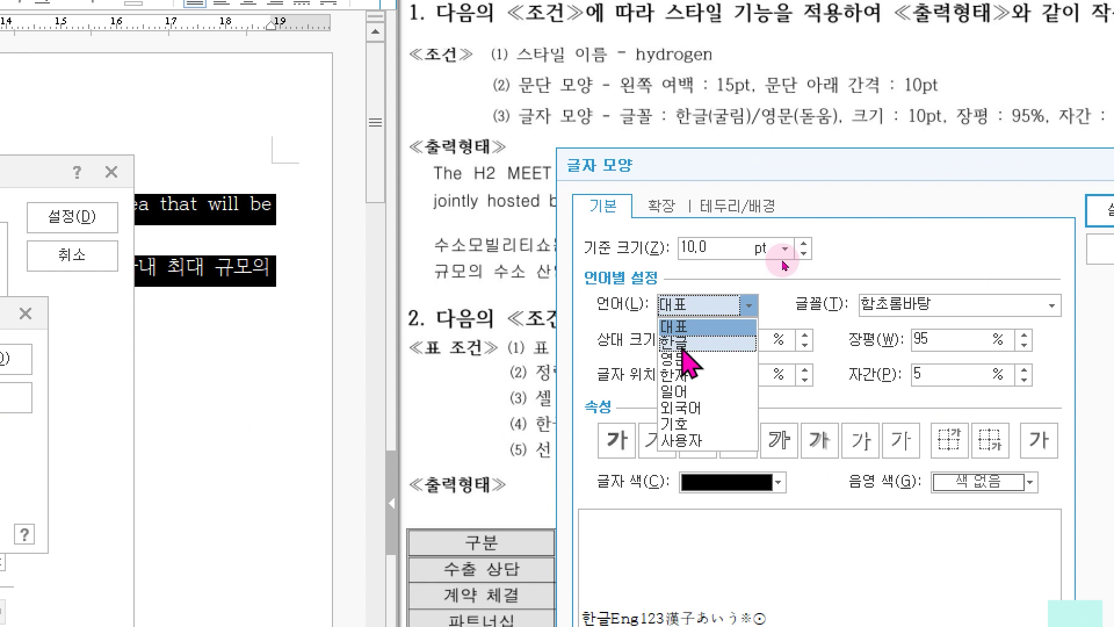
click(732, 342)
click(1052, 306)
drag(962, 396, 962, 346)
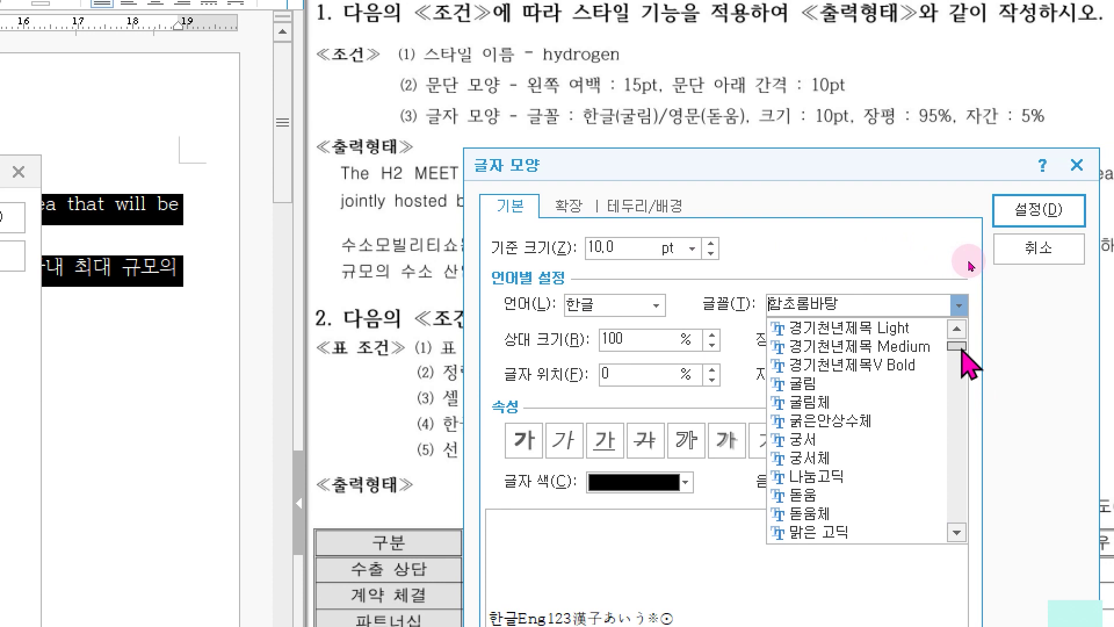
click(843, 384)
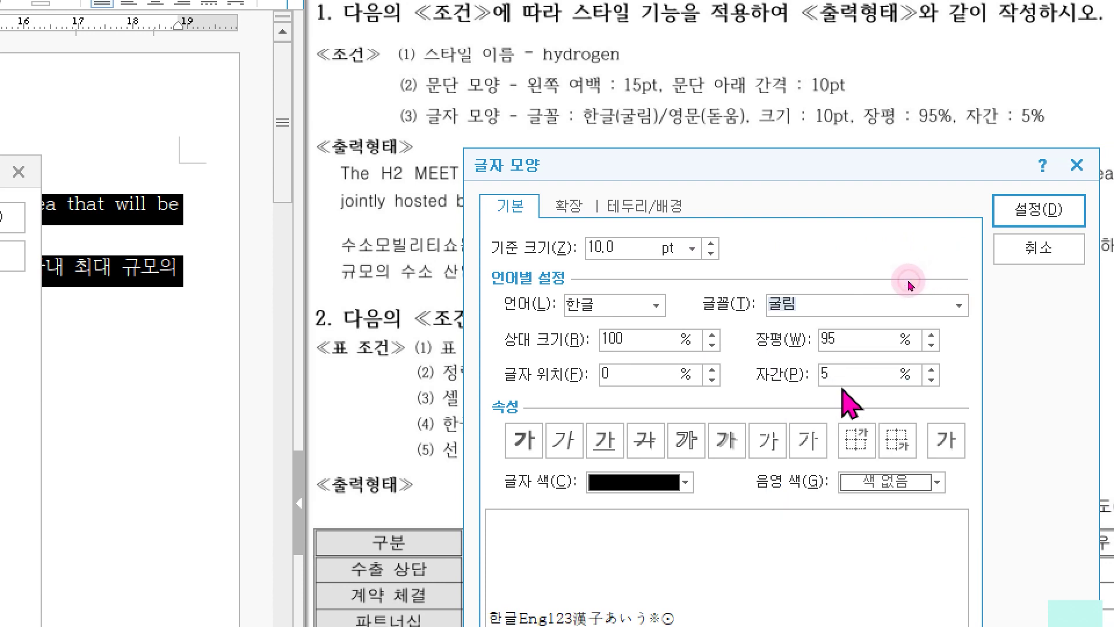
Step: Set the hydrogen style's font for 영문 (English) text to 돋움 and confirm the character shape
click(657, 307)
click(600, 364)
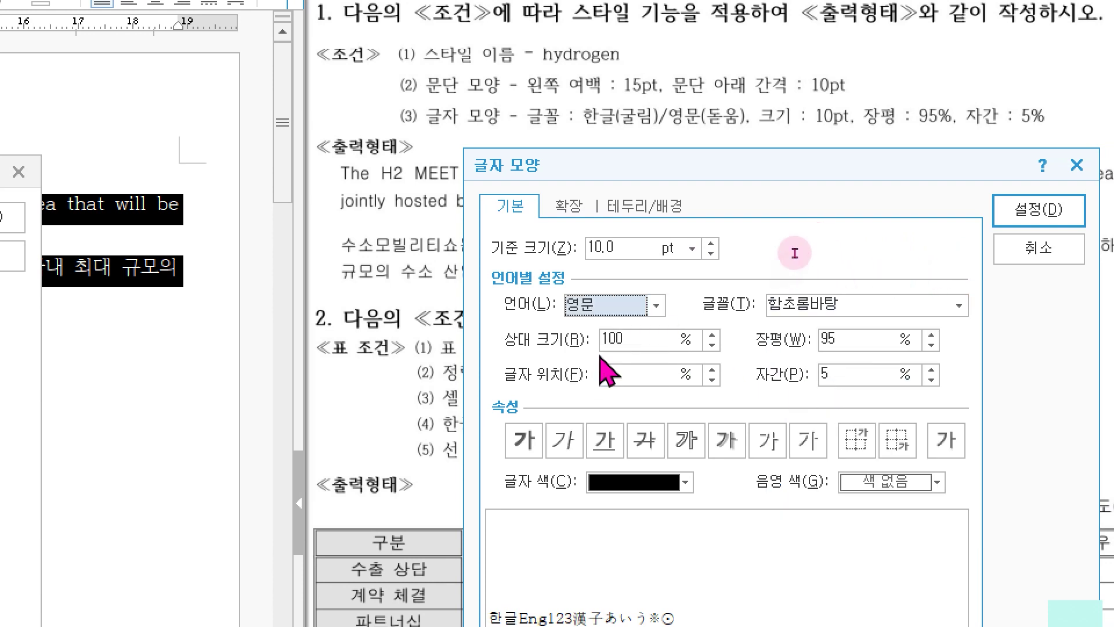
click(958, 305)
scroll(961, 366, up, 15)
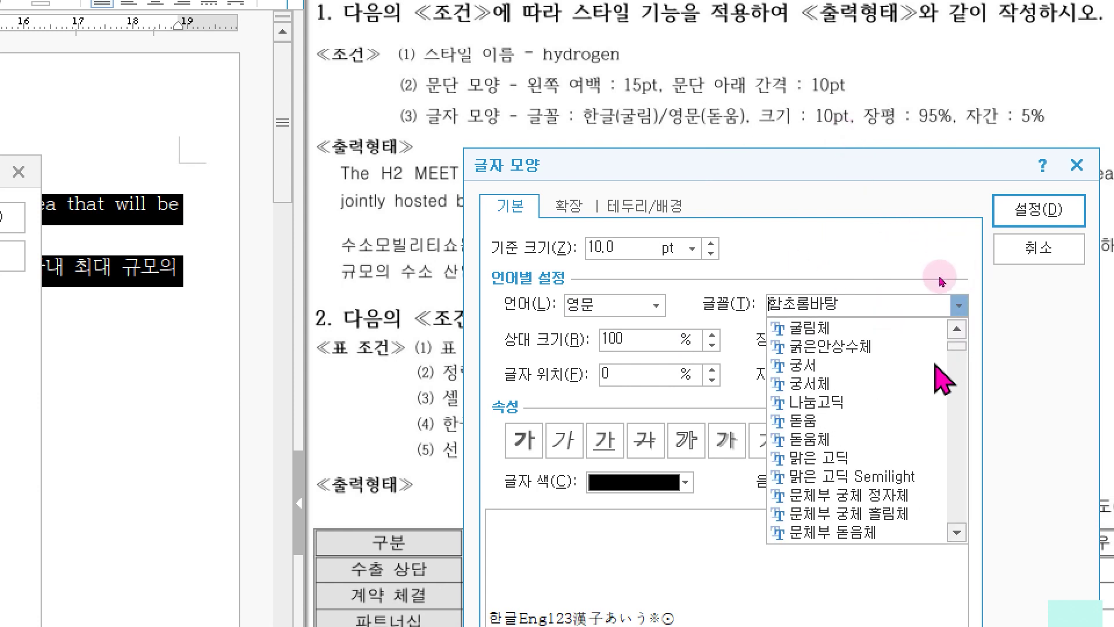
click(839, 421)
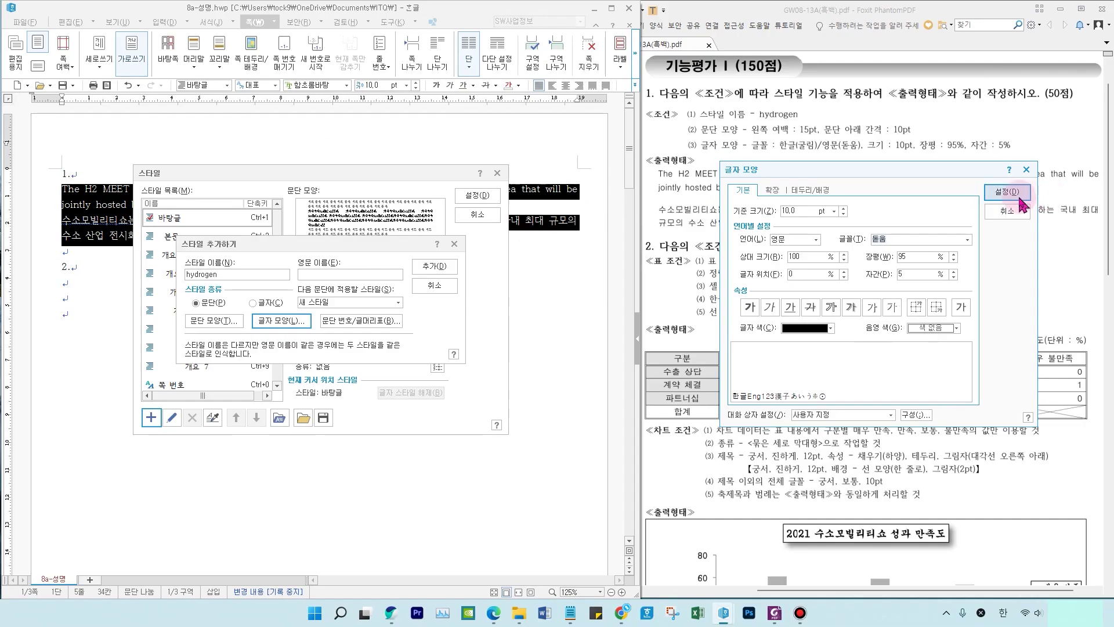
click(1042, 210)
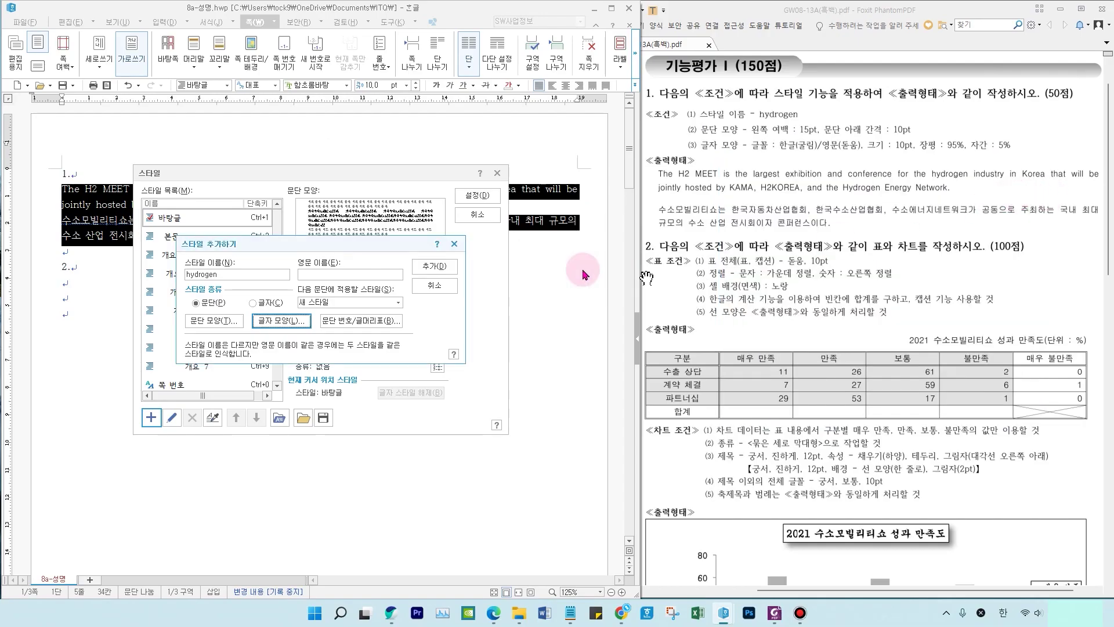
Step: Add the hydrogen style to the style list and apply it to the selected English and Korean paragraphs
drag(260, 251, 317, 241)
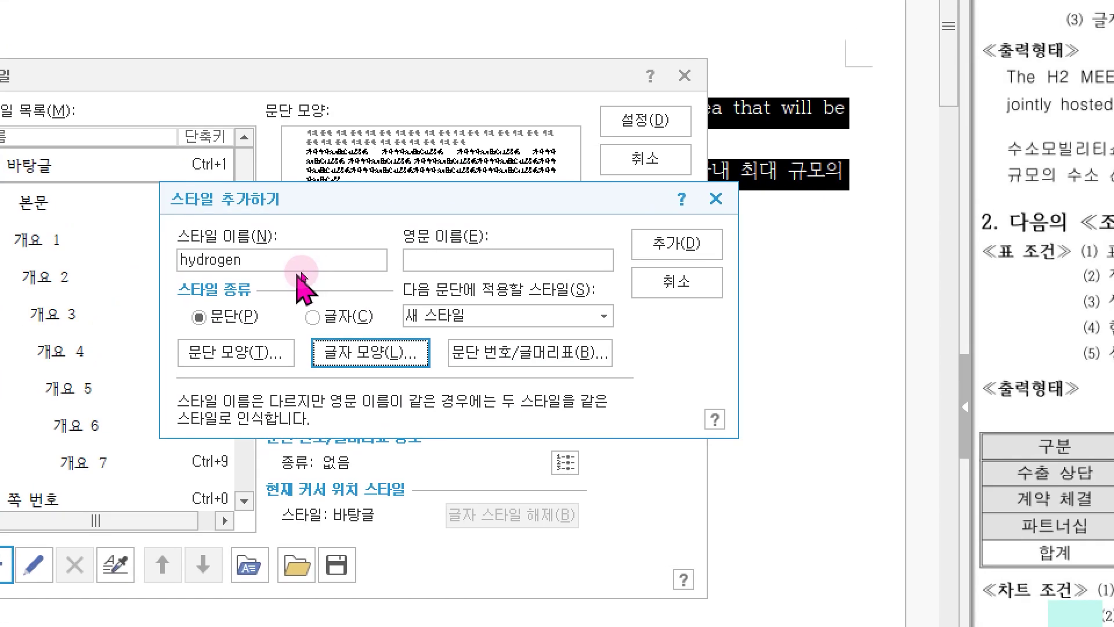
click(673, 249)
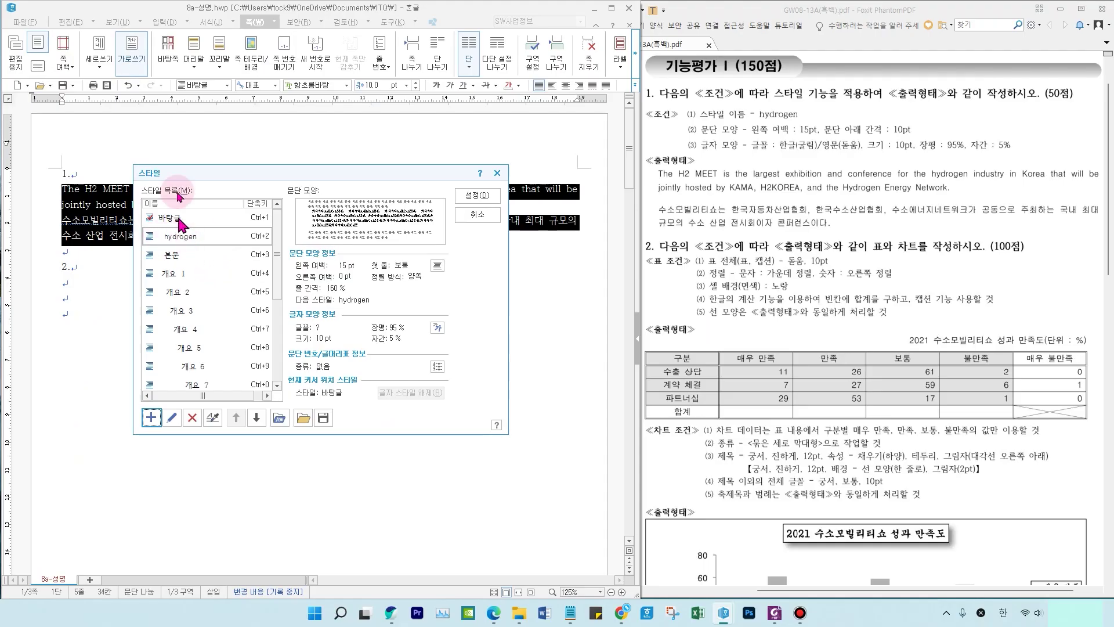
drag(176, 177, 208, 180)
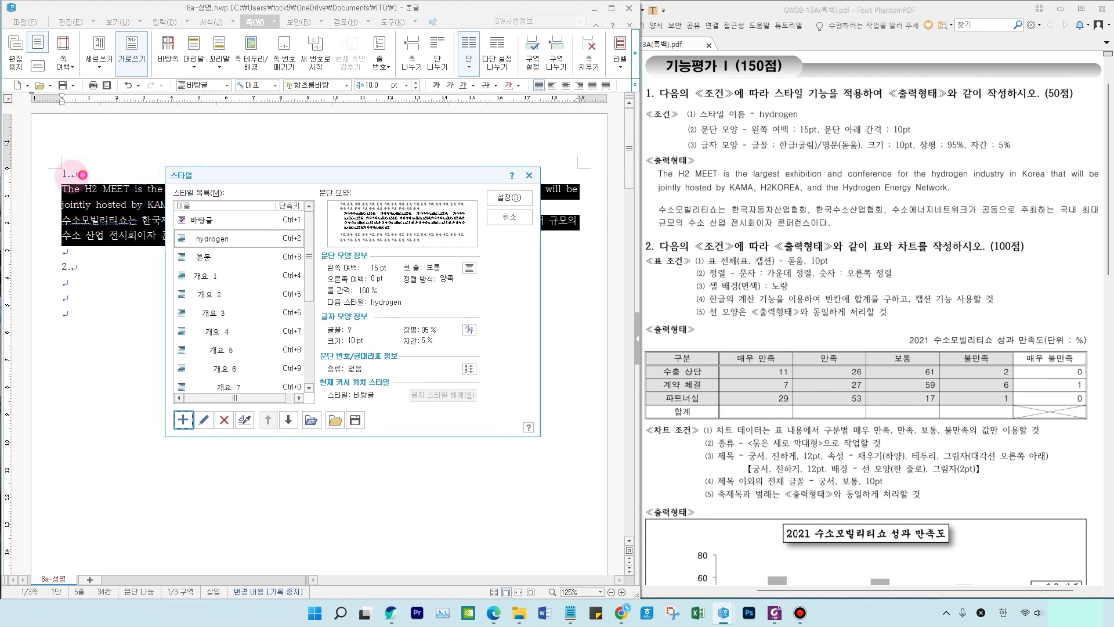
drag(195, 238, 139, 256)
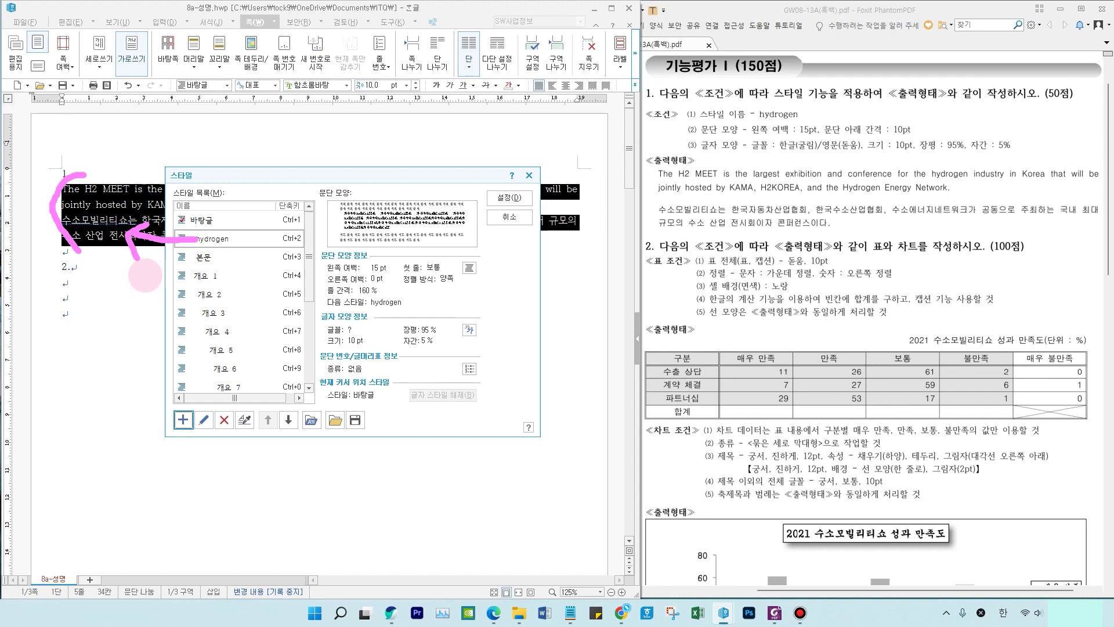
mouse_move(517, 203)
mouse_down()
mouse_move(468, 195)
mouse_move(531, 195)
mouse_up()
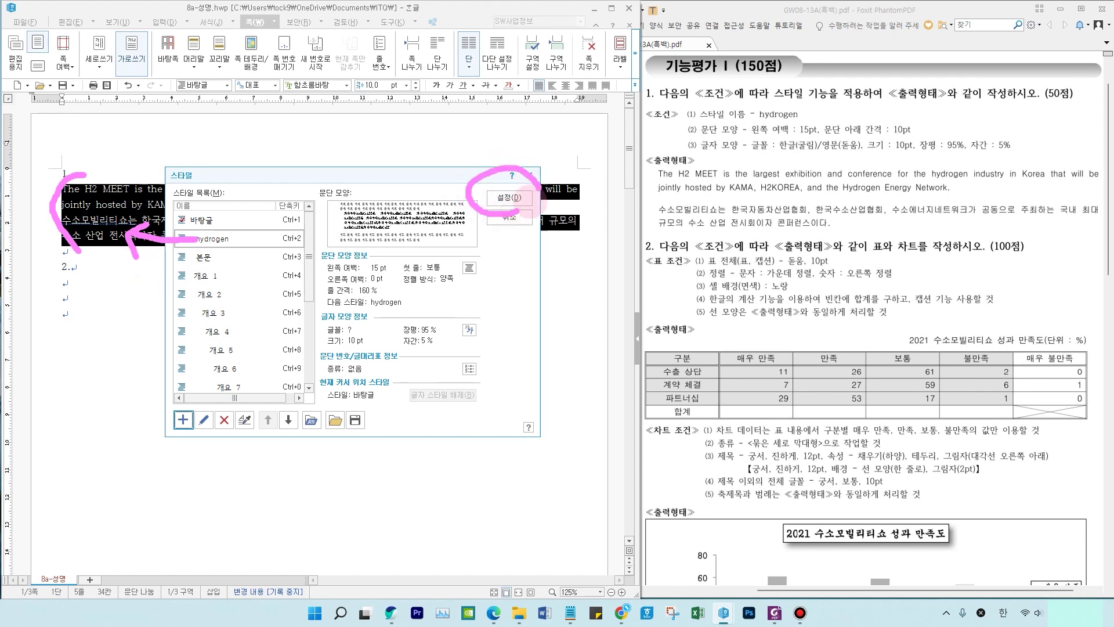
click(509, 198)
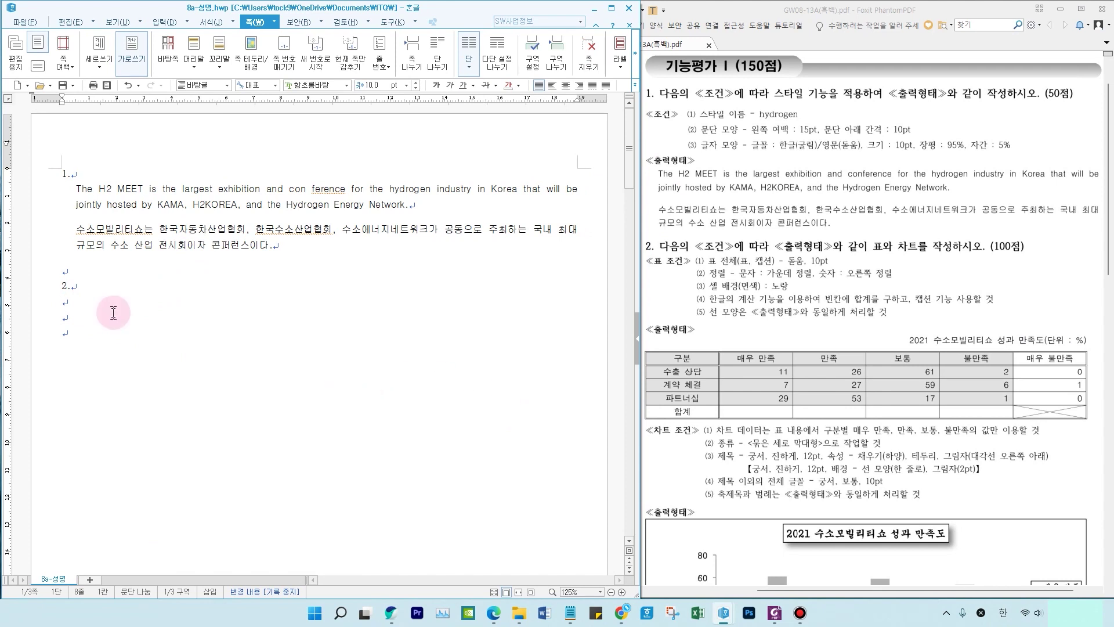
key(ctrl+2)
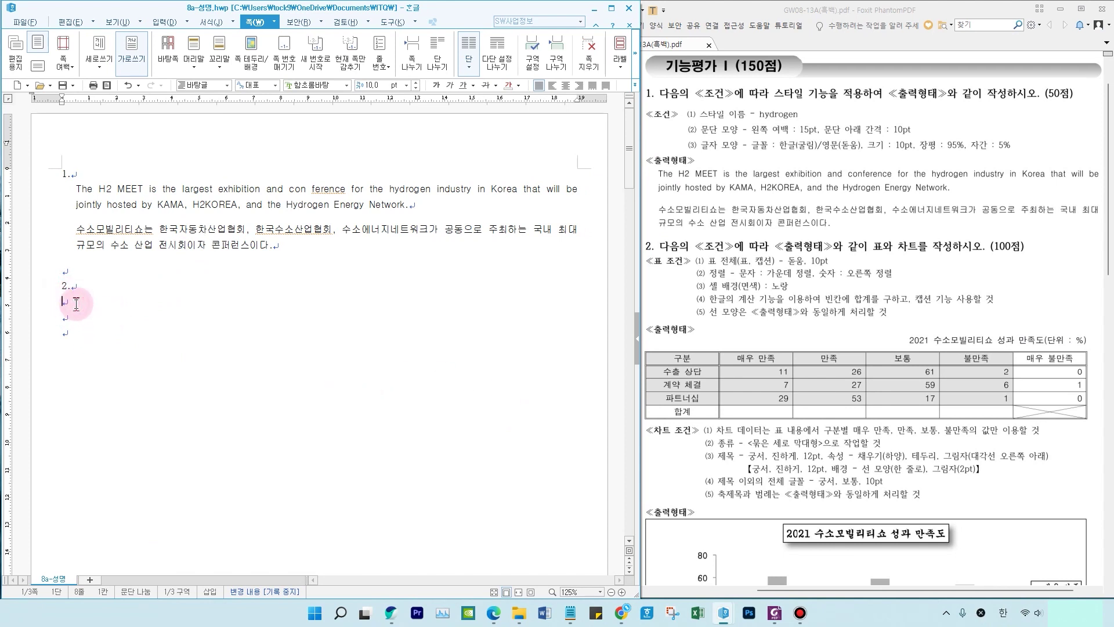
Step: Start a new table on the line below 2. and set it to 5 rows and 6 columns
click(165, 23)
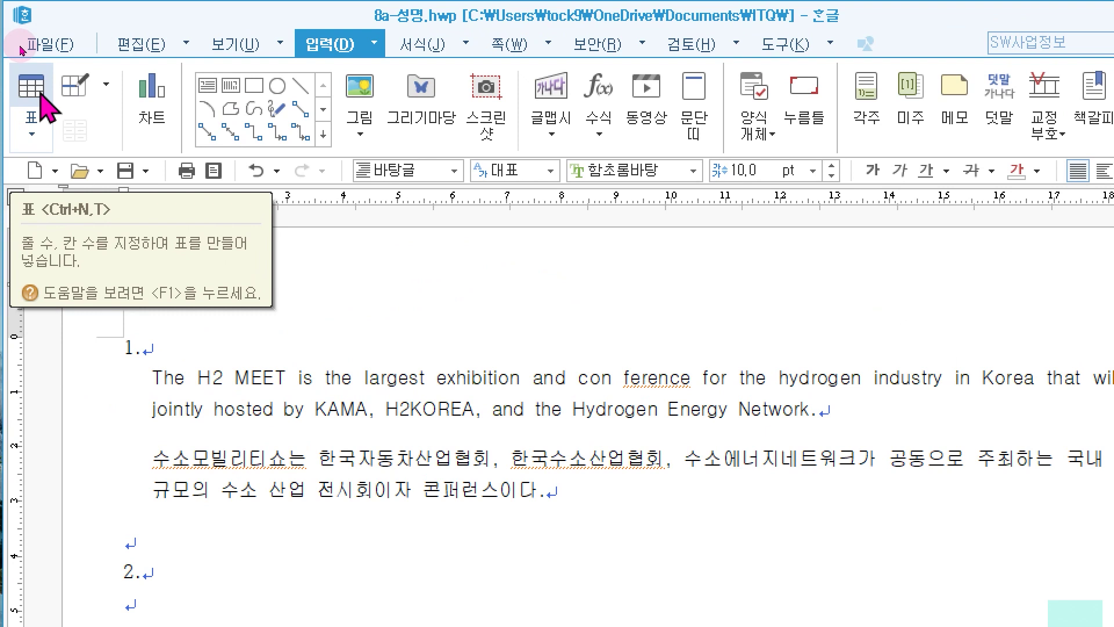
click(34, 93)
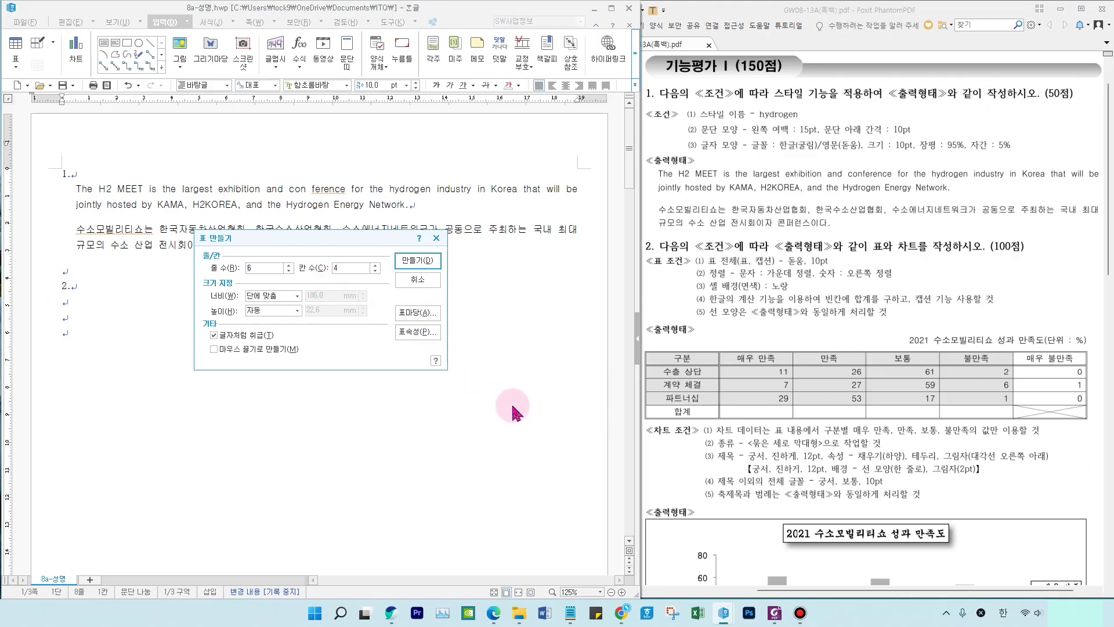
drag(651, 356, 690, 355)
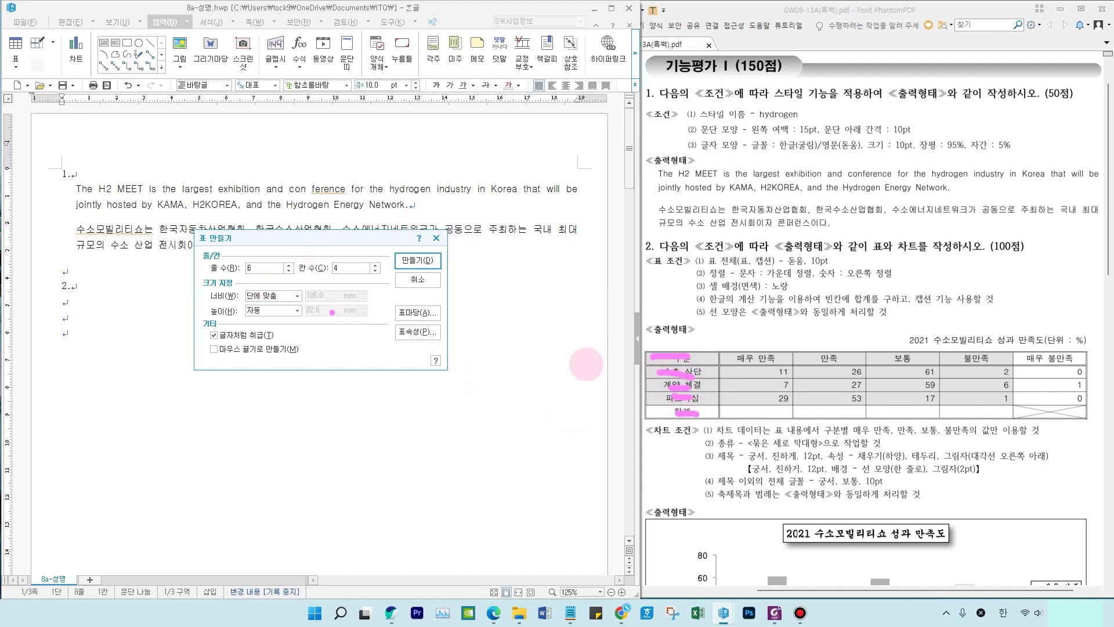
mouse_move(710, 331)
mouse_down()
mouse_move(717, 374)
mouse_move(775, 387)
mouse_up()
drag(848, 356, 858, 386)
drag(900, 356, 915, 400)
drag(967, 371, 975, 402)
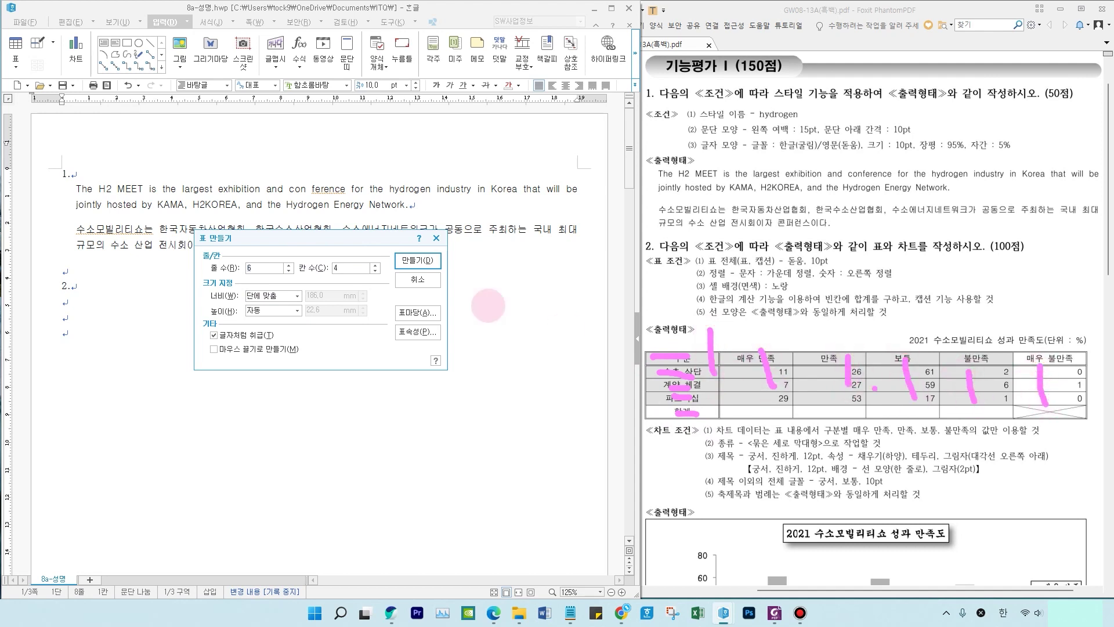
key(Escape)
drag(259, 269, 246, 271)
text(5)
drag(342, 270, 309, 270)
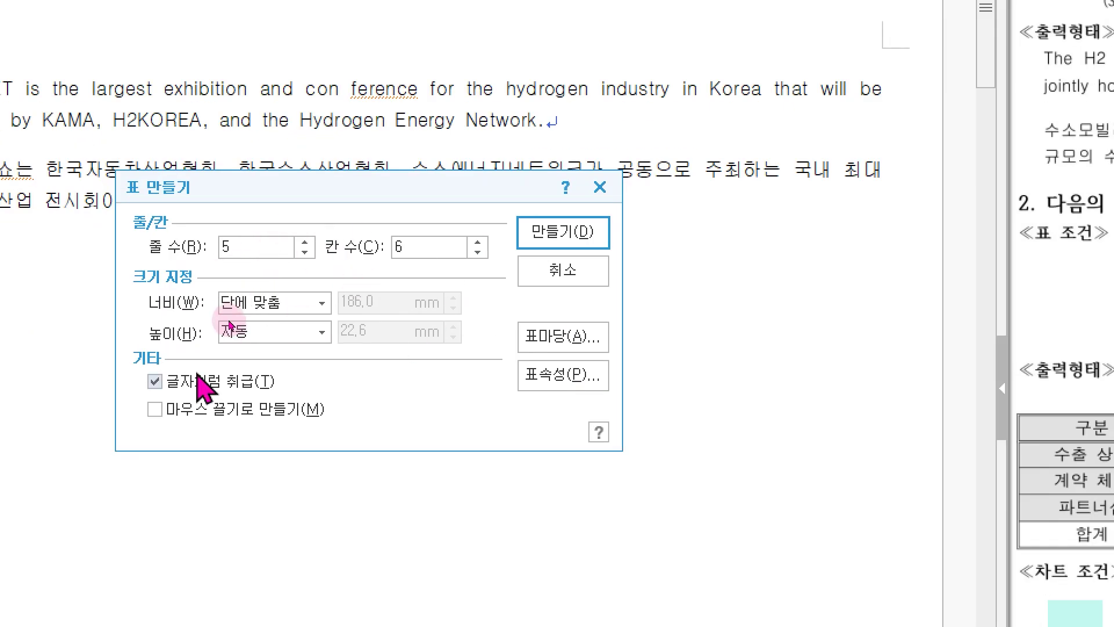
Step: Create the table with 글자처럼 취급 (treat as character) enabled
drag(199, 325, 256, 342)
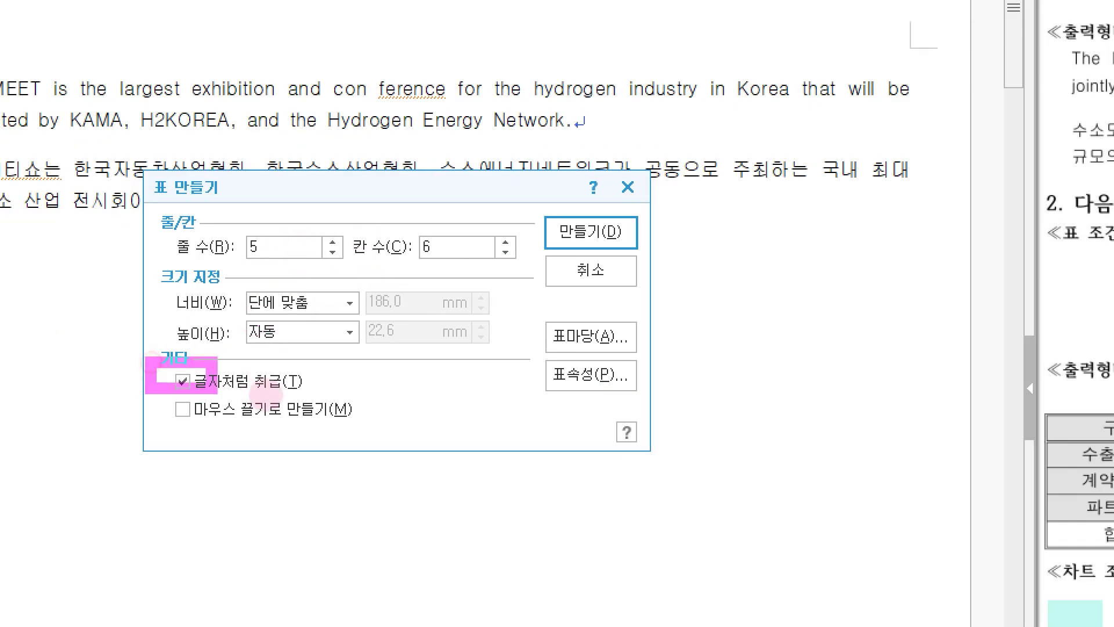
drag(266, 394, 331, 401)
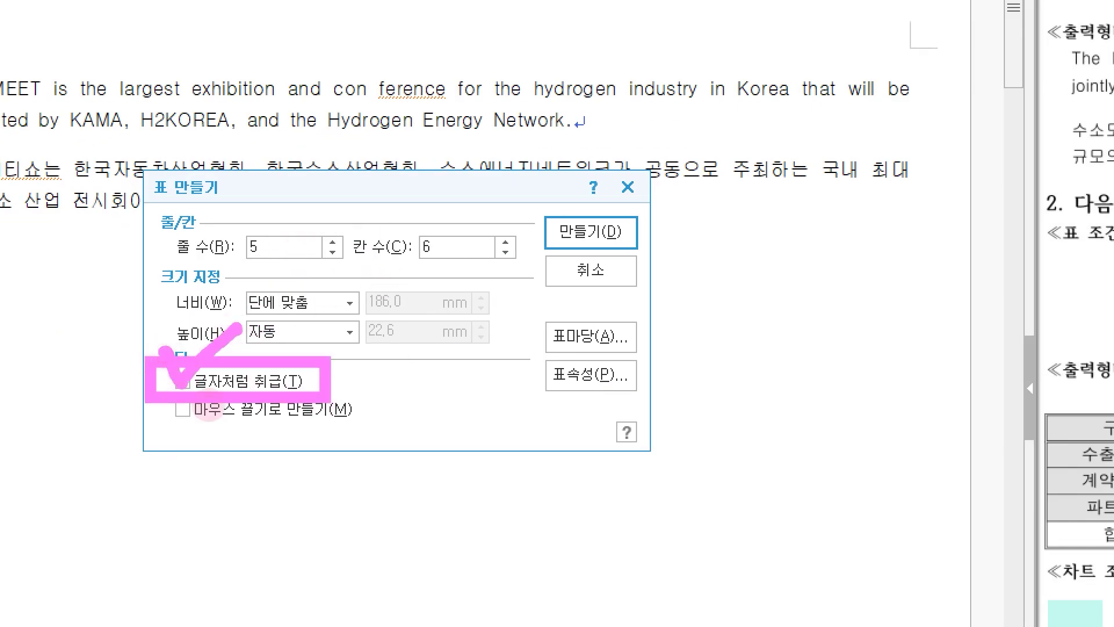
key(Escape)
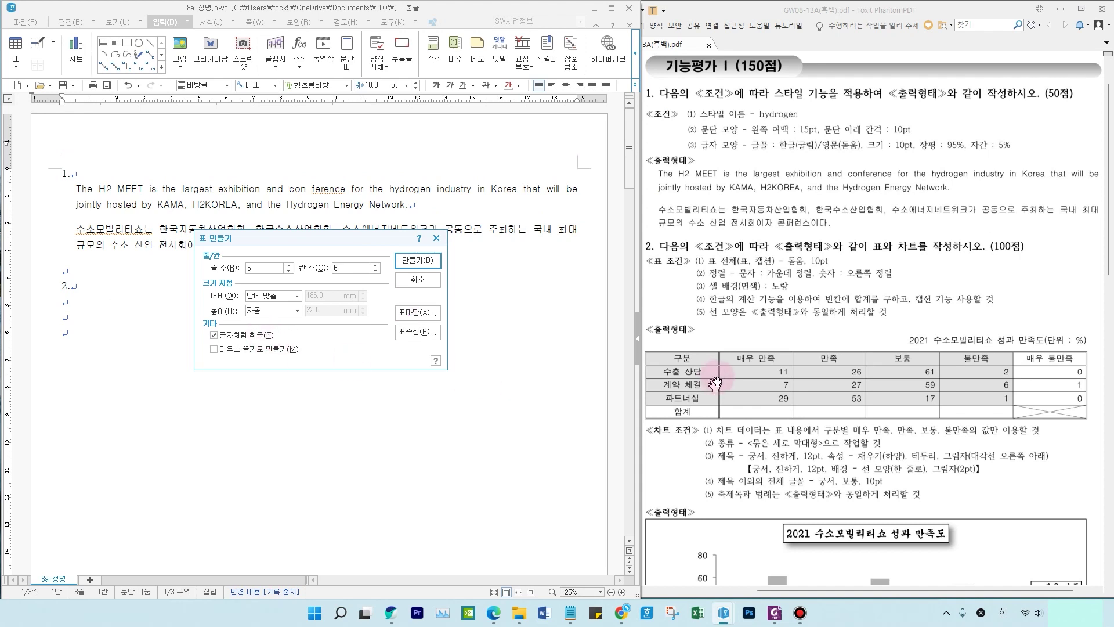
drag(789, 351, 858, 334)
mouse_move(963, 528)
mouse_down()
mouse_move(995, 557)
mouse_move(1014, 529)
mouse_up()
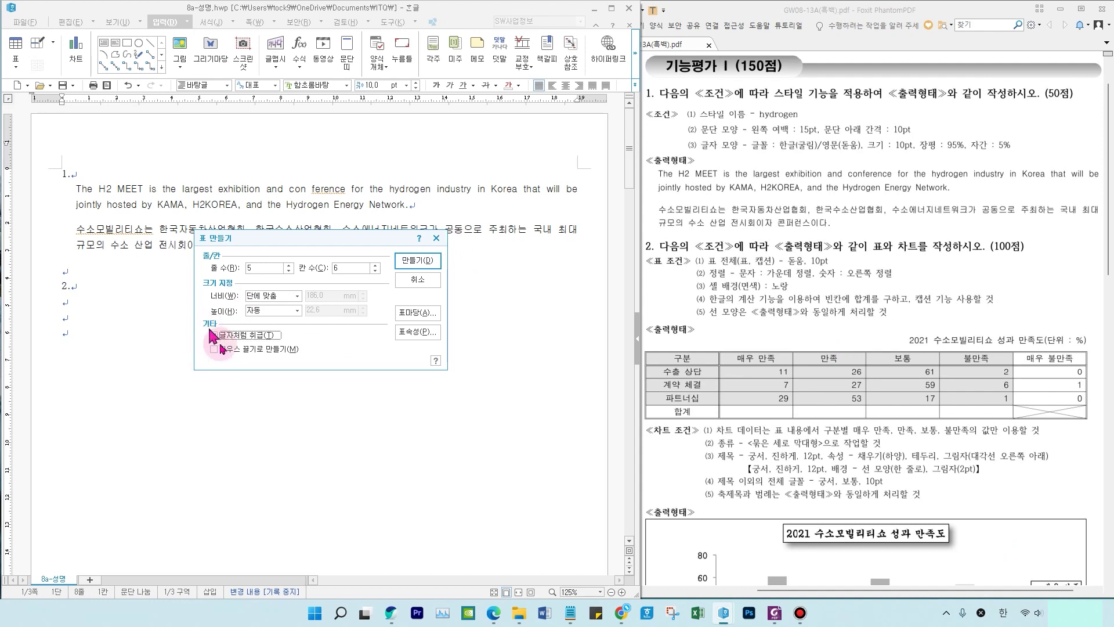
click(423, 262)
Step: Set the font of the entire satisfaction table to 돋움 and center-align all its cells
click(101, 309)
click(160, 329)
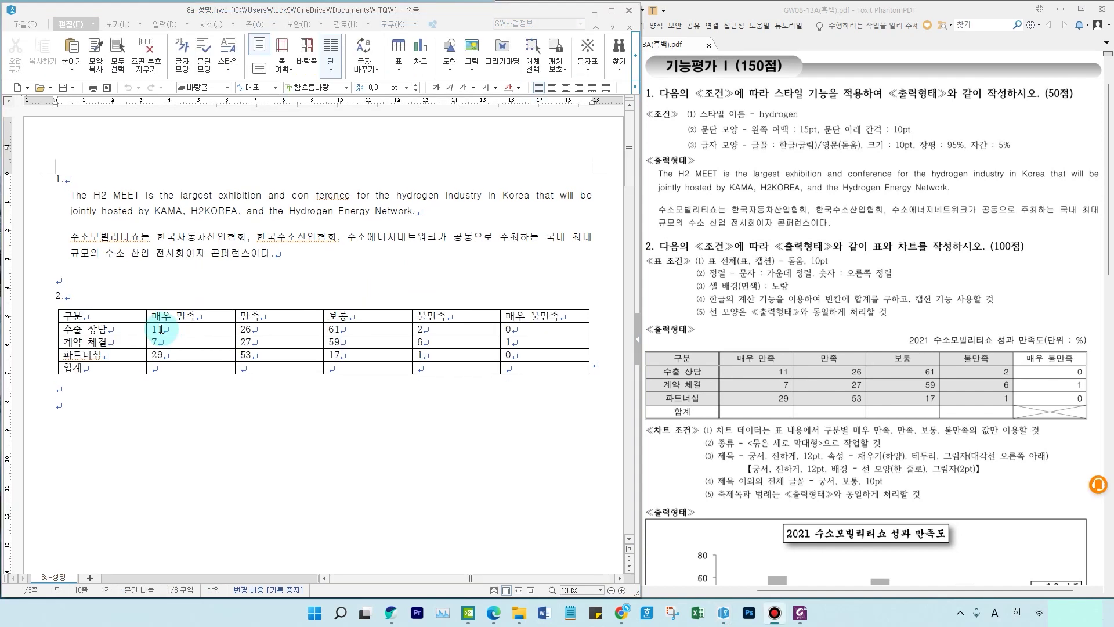
click(142, 316)
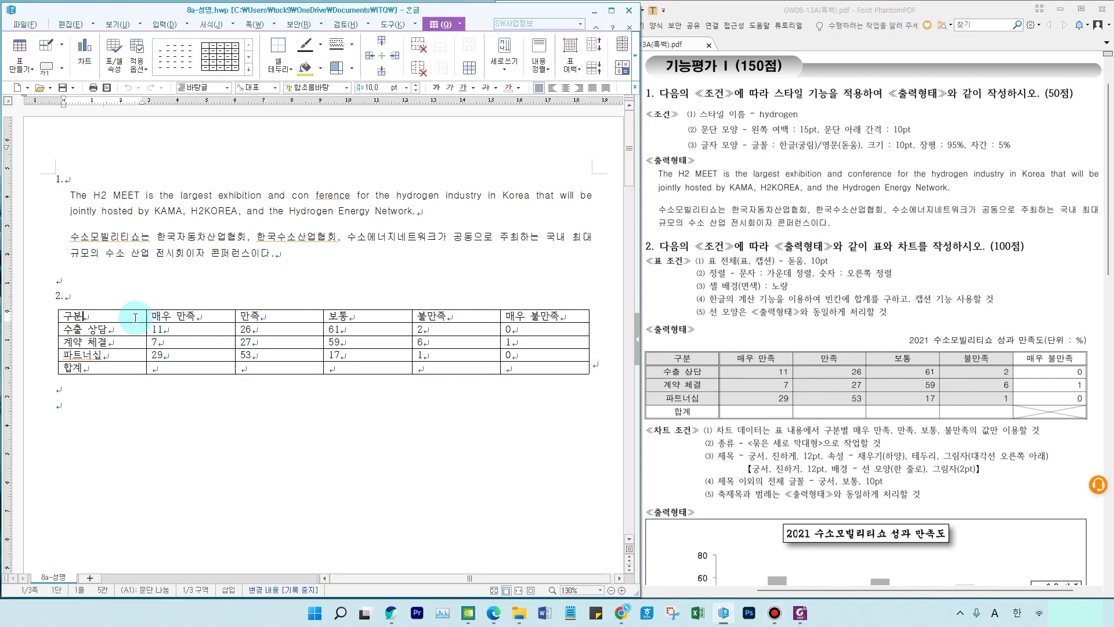
drag(87, 316, 496, 367)
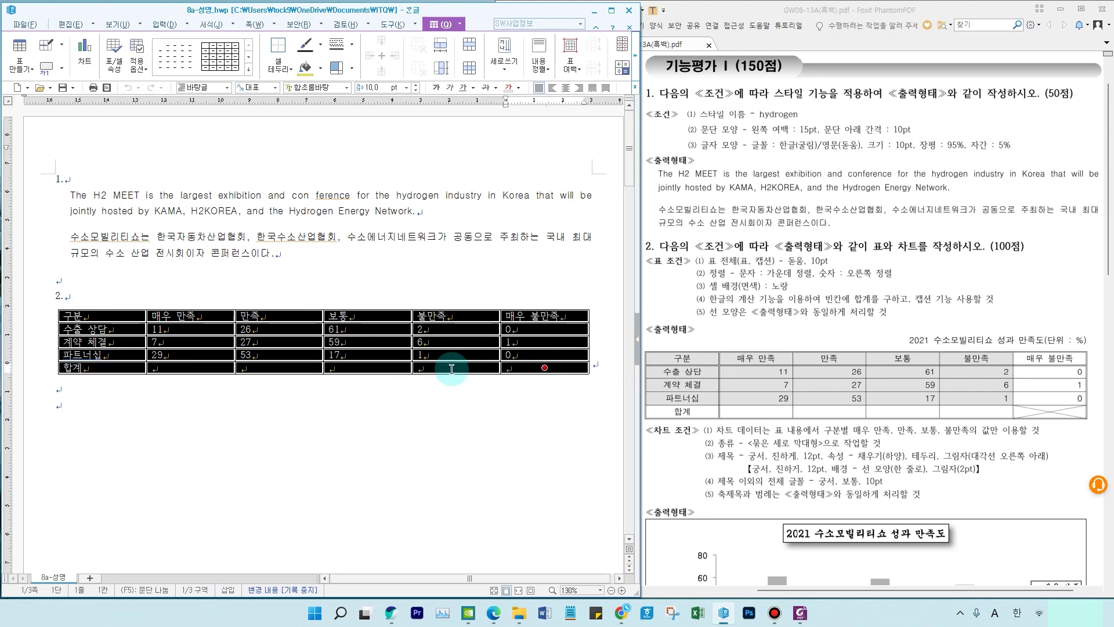
click(346, 88)
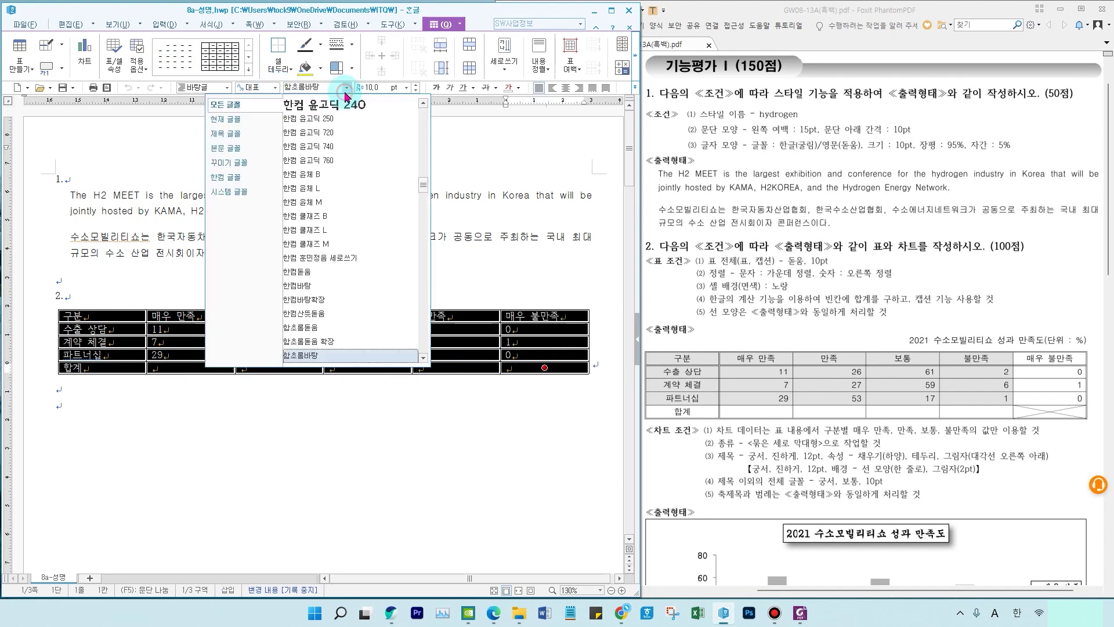
click(325, 134)
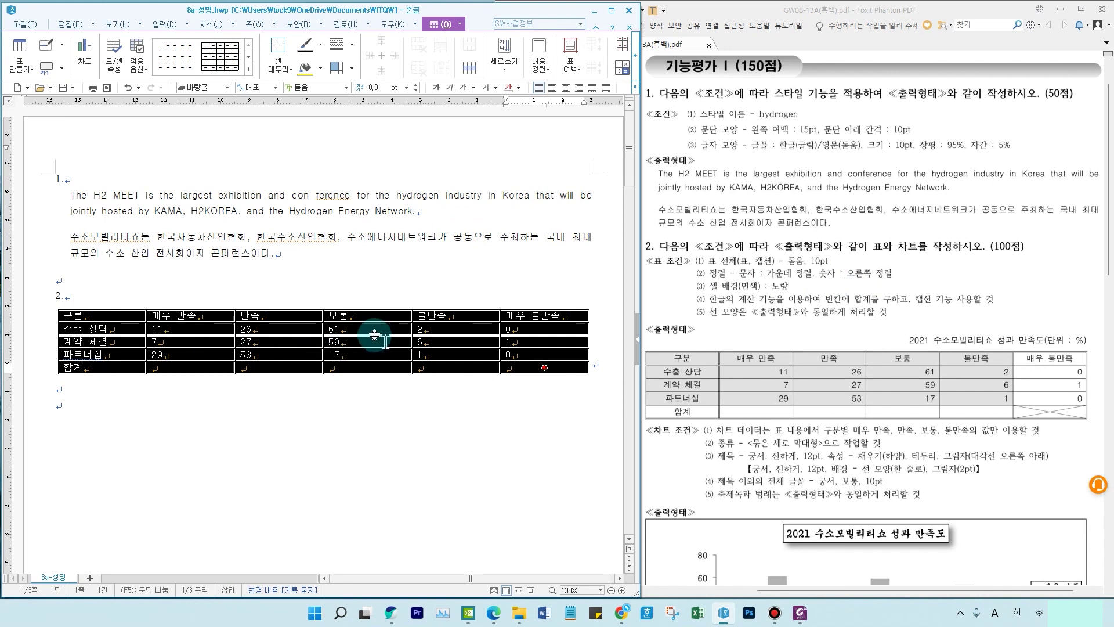
click(566, 88)
Step: Right-align the number cells, from the 수출 상담 row through the 합계 row, in all columns except 구분
click(191, 329)
drag(306, 335, 545, 367)
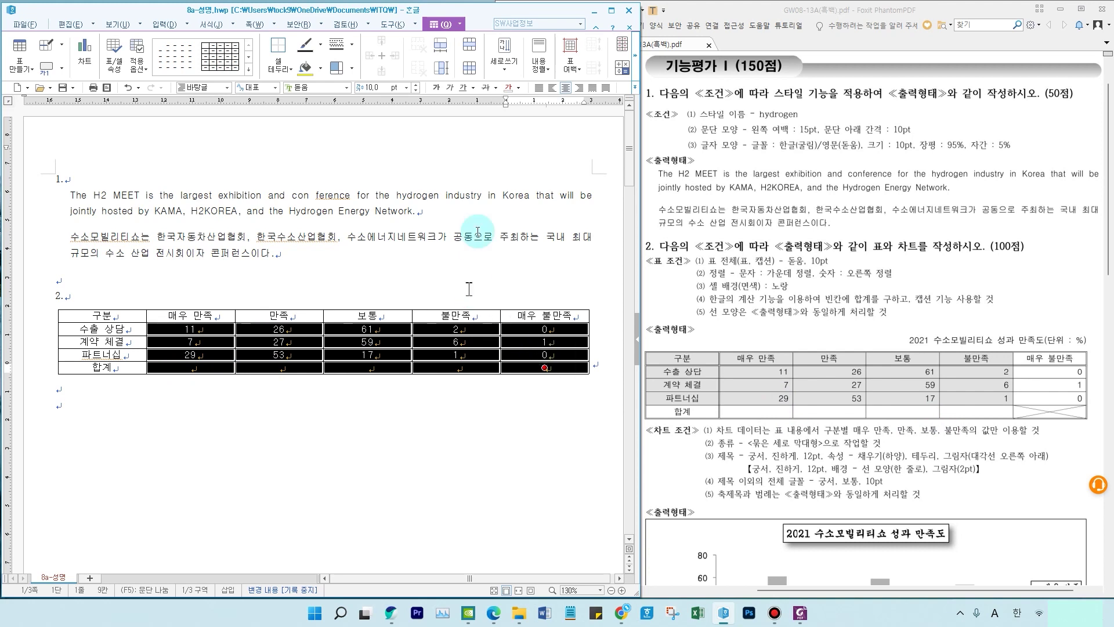
click(579, 88)
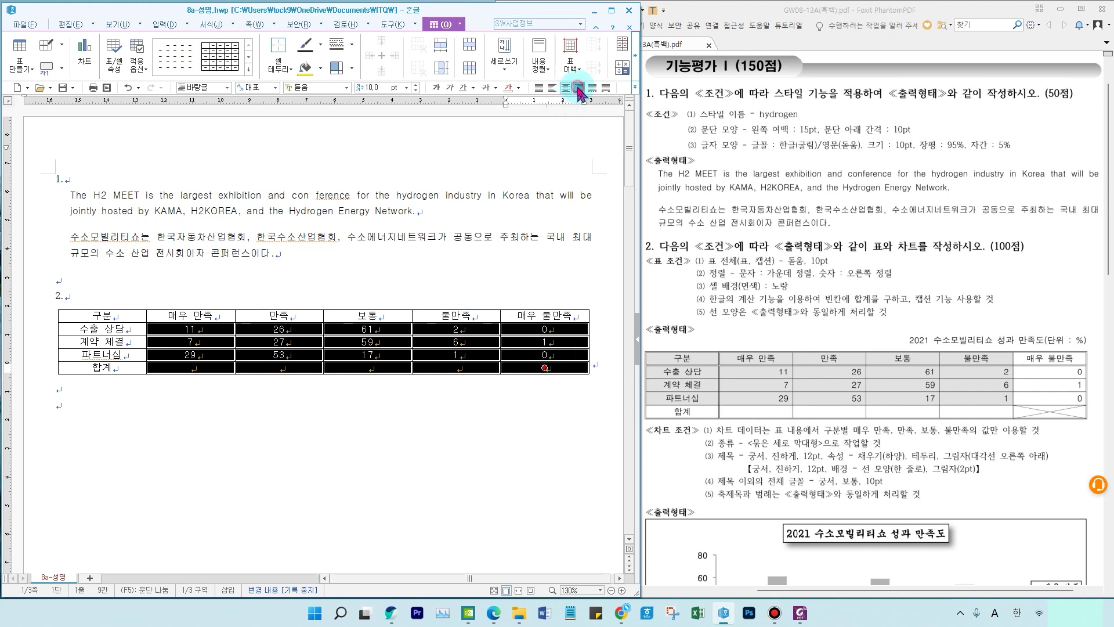
mouse_move(775, 255)
mouse_down()
mouse_move(749, 259)
mouse_move(877, 267)
mouse_up()
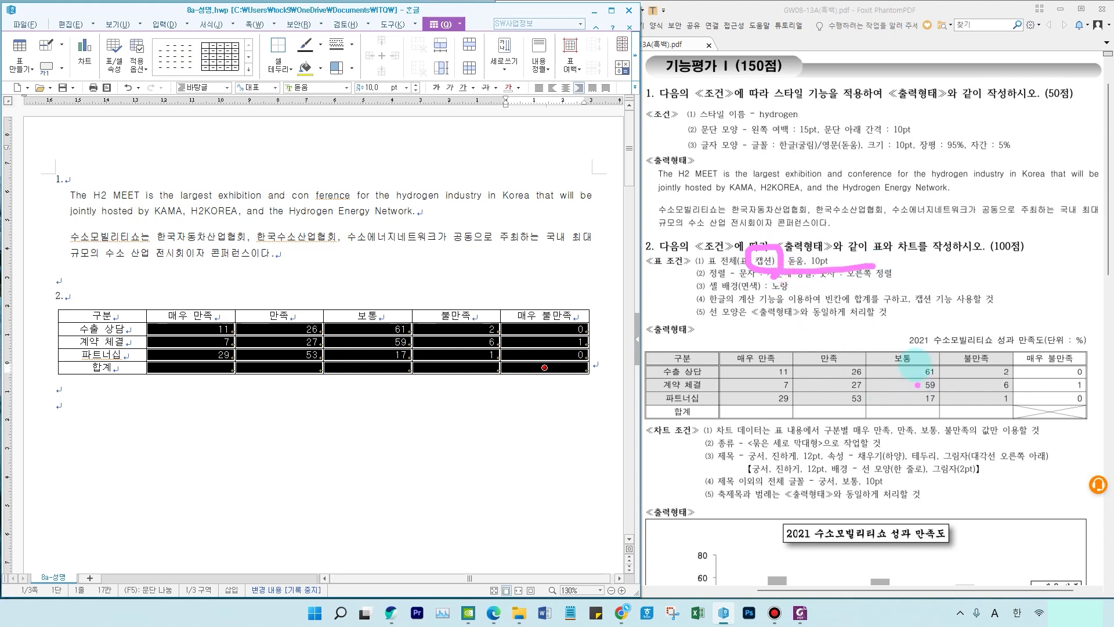
mouse_move(899, 328)
mouse_down()
mouse_move(1039, 355)
mouse_move(1079, 336)
mouse_move(1093, 355)
mouse_up()
key(Escape)
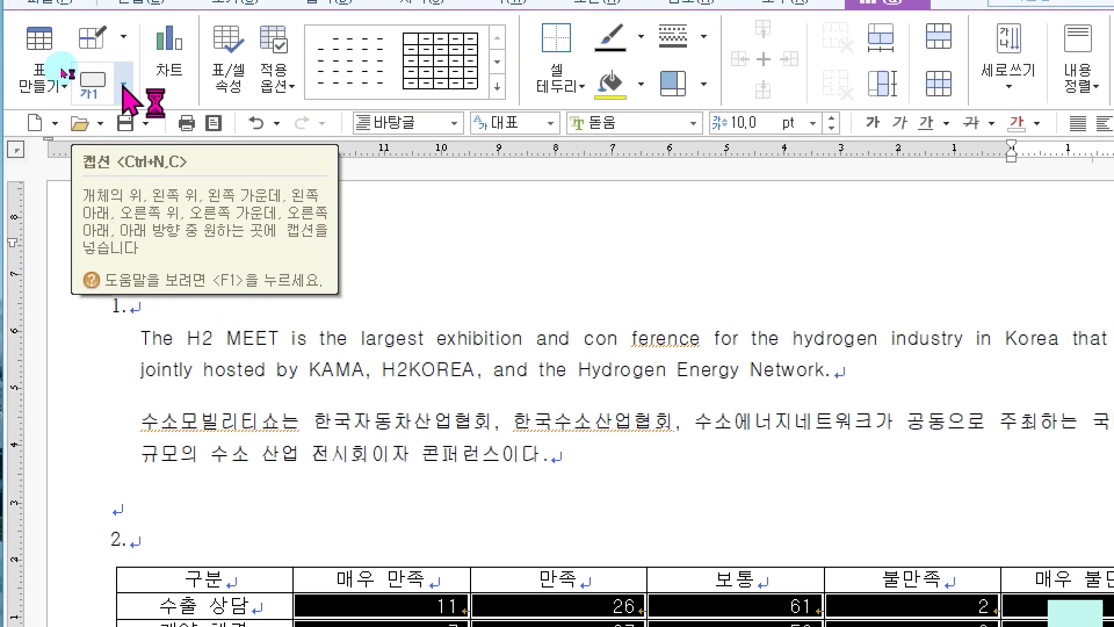
Step: Add a right-aligned caption above the table, replacing the default text with "2021 수소모빌리티쇼 성과 만족도(단위 : %)"
click(123, 88)
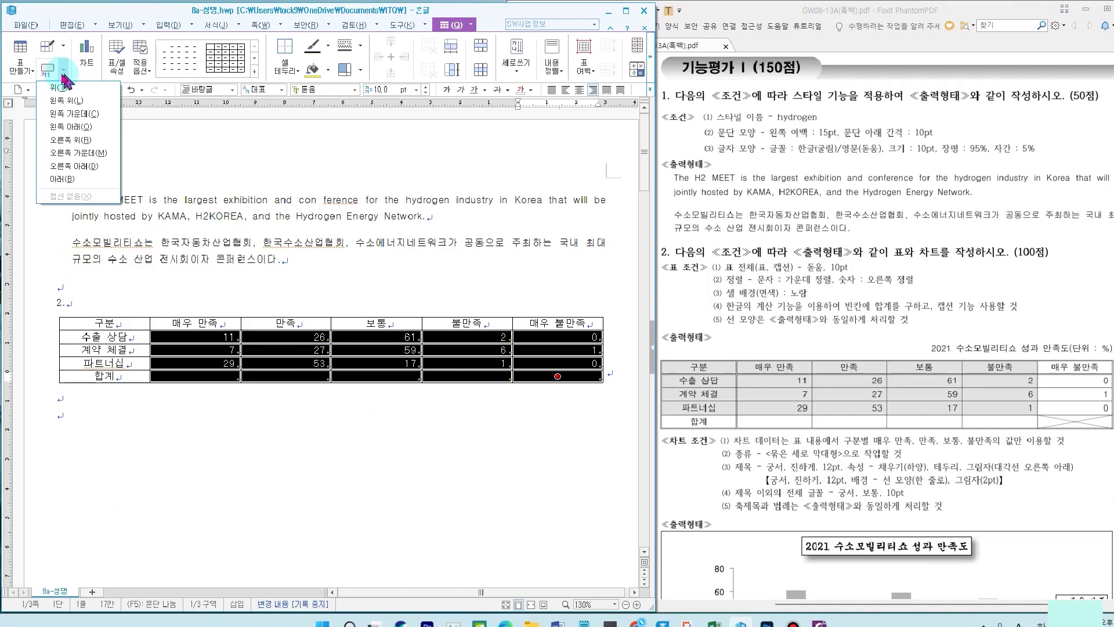
click(62, 89)
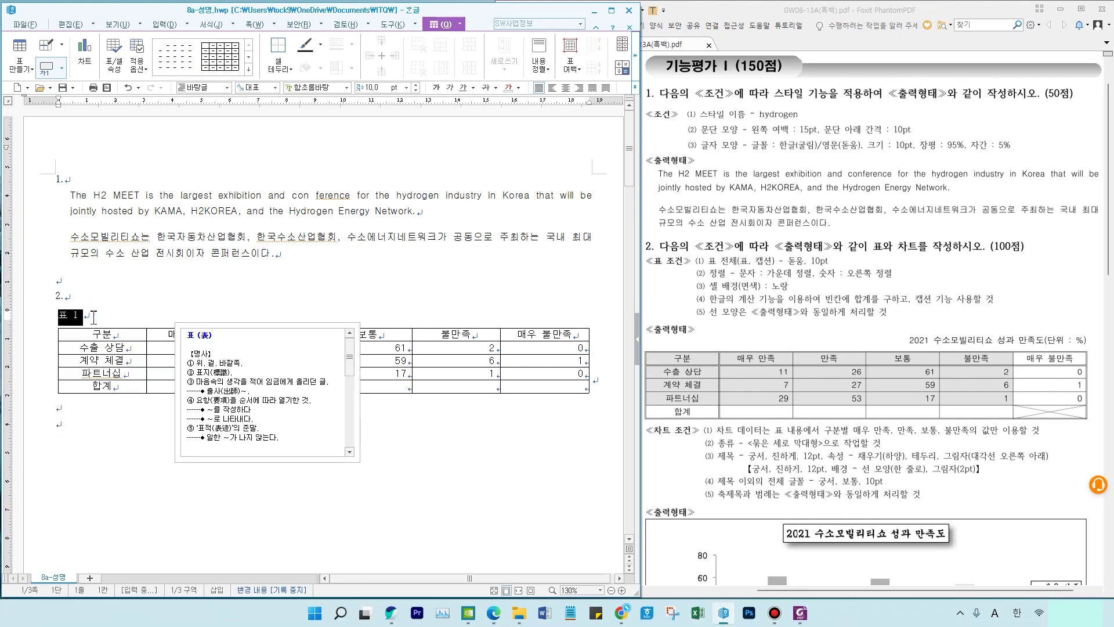
key(Delete)
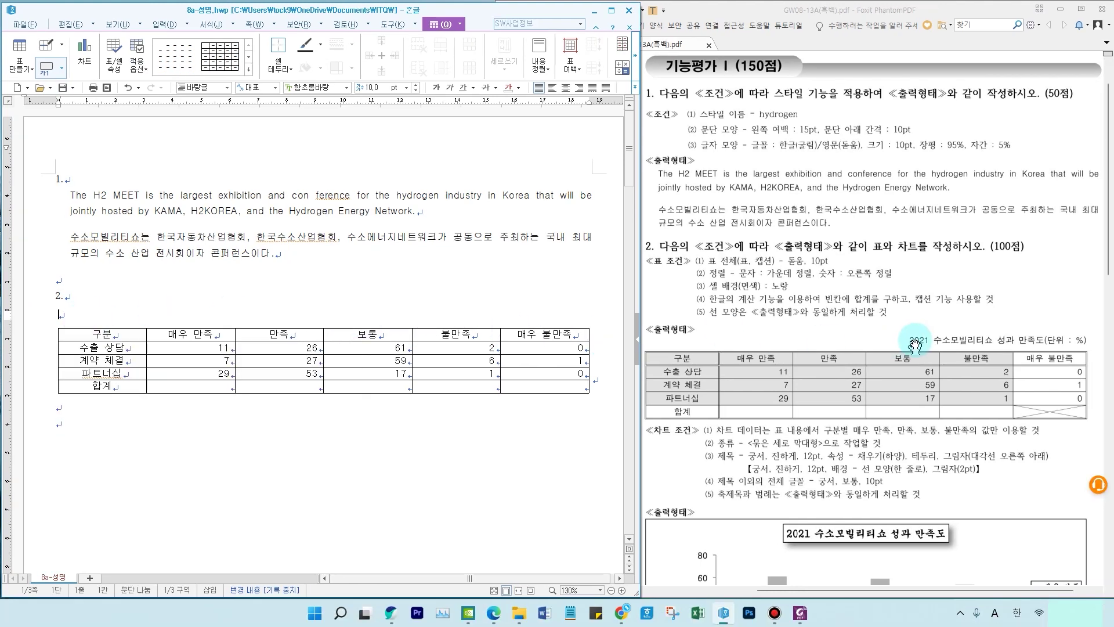
text(2021수소모빌리티쇼 성과 만족도(단위)
text(: %))
triple_click(248, 316)
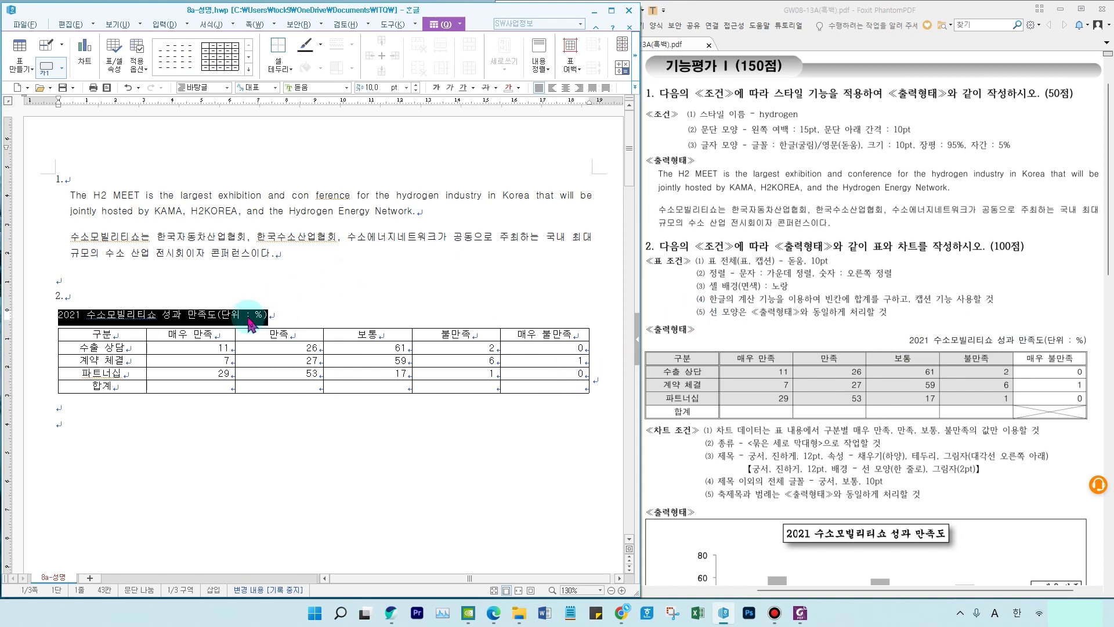
click(579, 88)
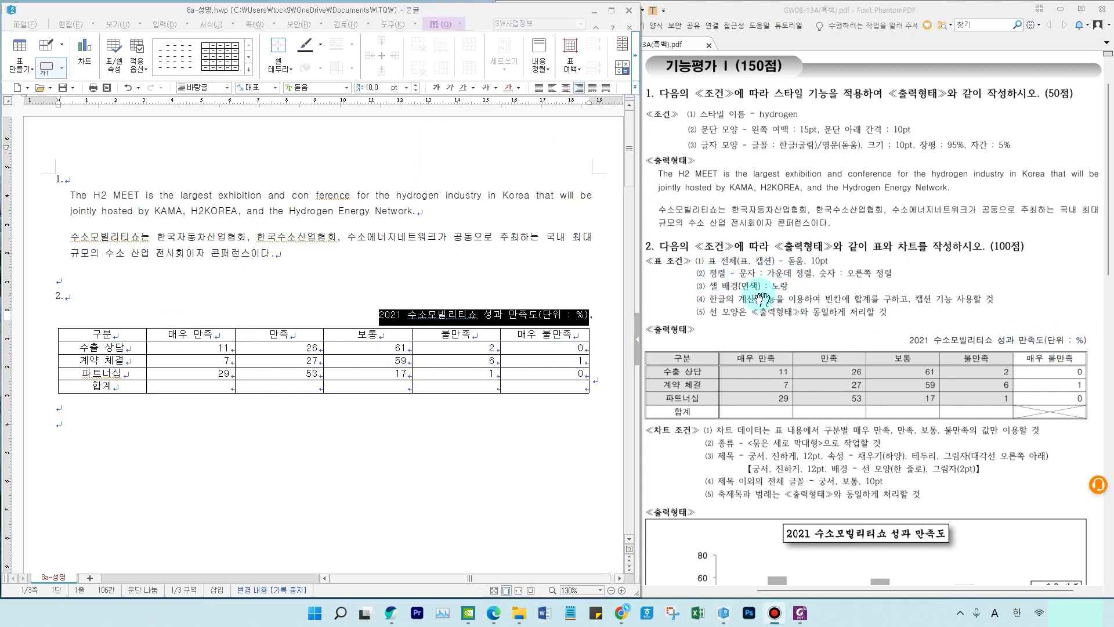
Step: Fill the cells from 구분 to 불만족, header row through 파트너십, with 노랑 (RGB 255,255,0) from the 오피스 color theme
click(284, 320)
drag(116, 335, 457, 373)
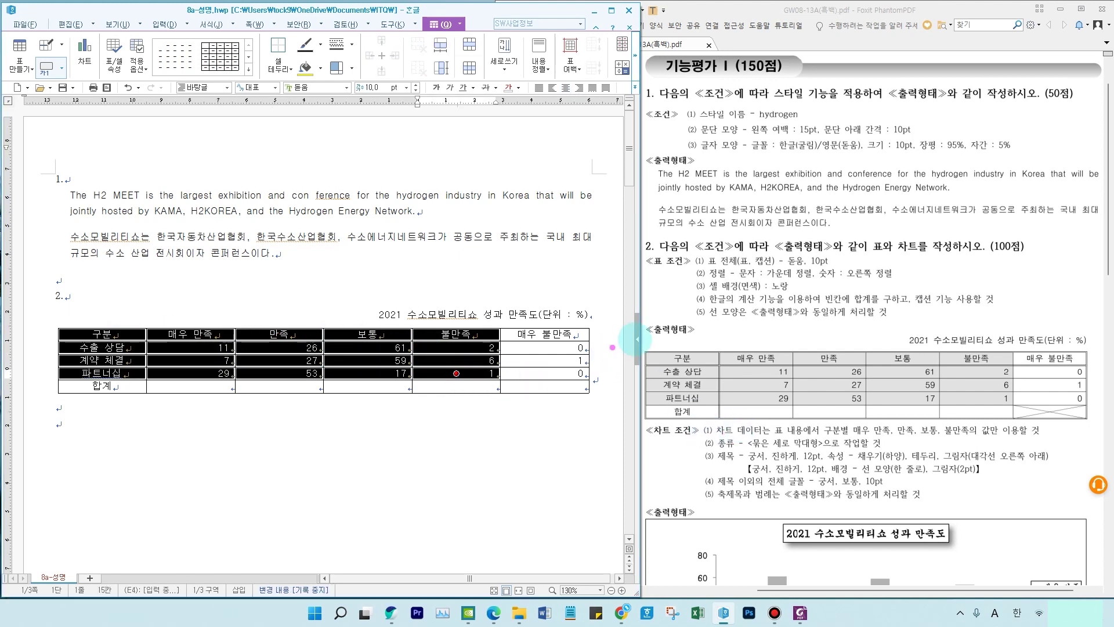
mouse_move(643, 343)
mouse_down()
mouse_move(763, 410)
mouse_move(1017, 411)
mouse_up()
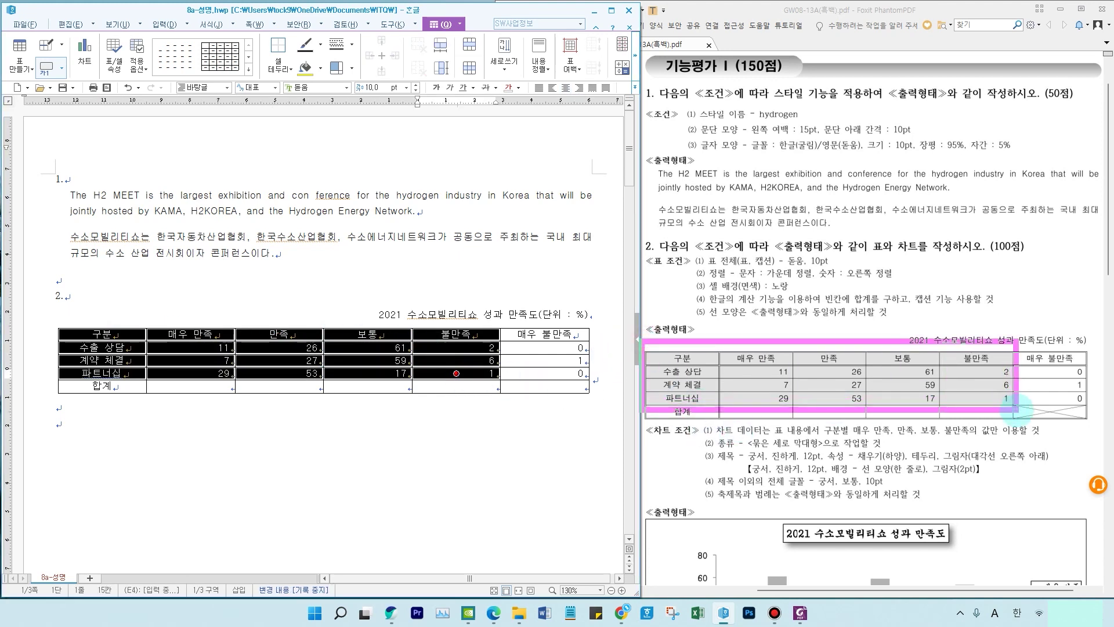
mouse_move(813, 276)
mouse_down()
mouse_move(772, 302)
mouse_move(801, 254)
mouse_move(815, 290)
mouse_up()
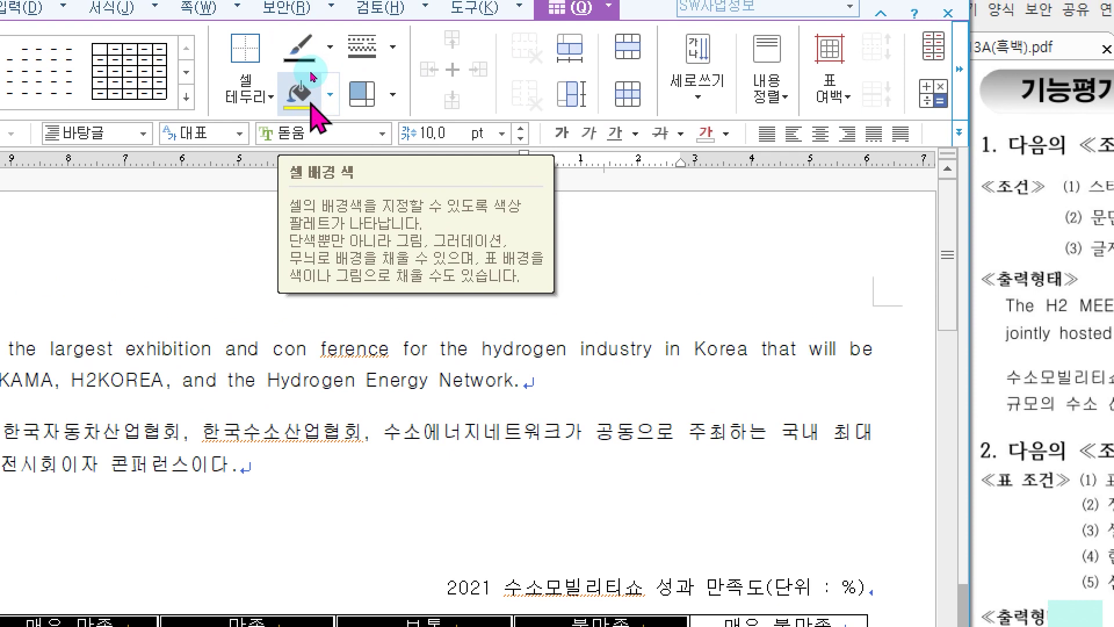
click(329, 95)
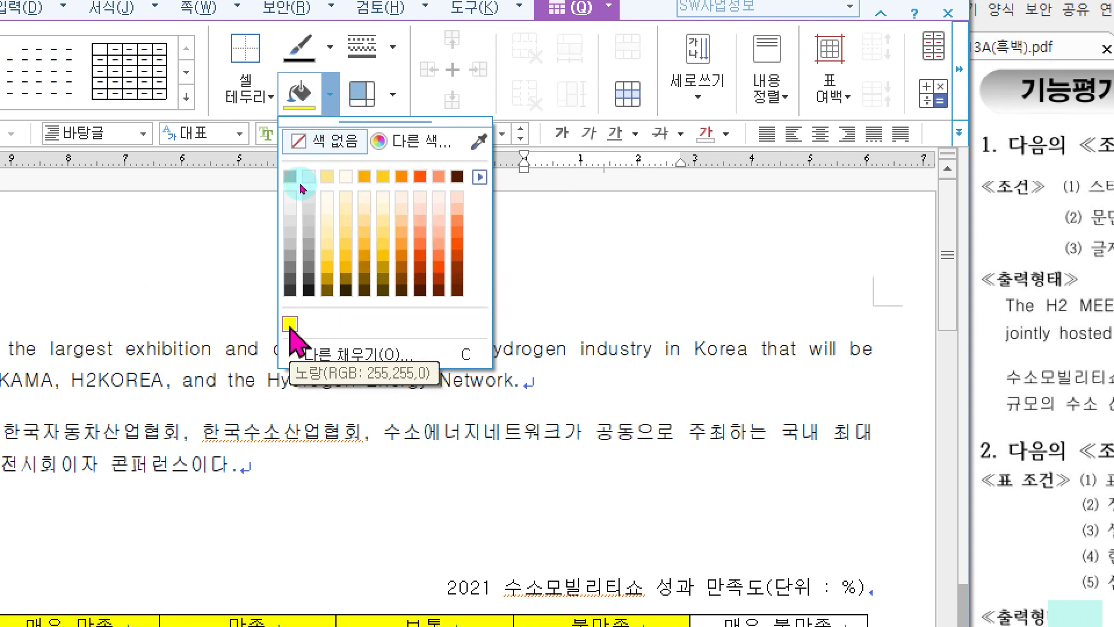
click(479, 177)
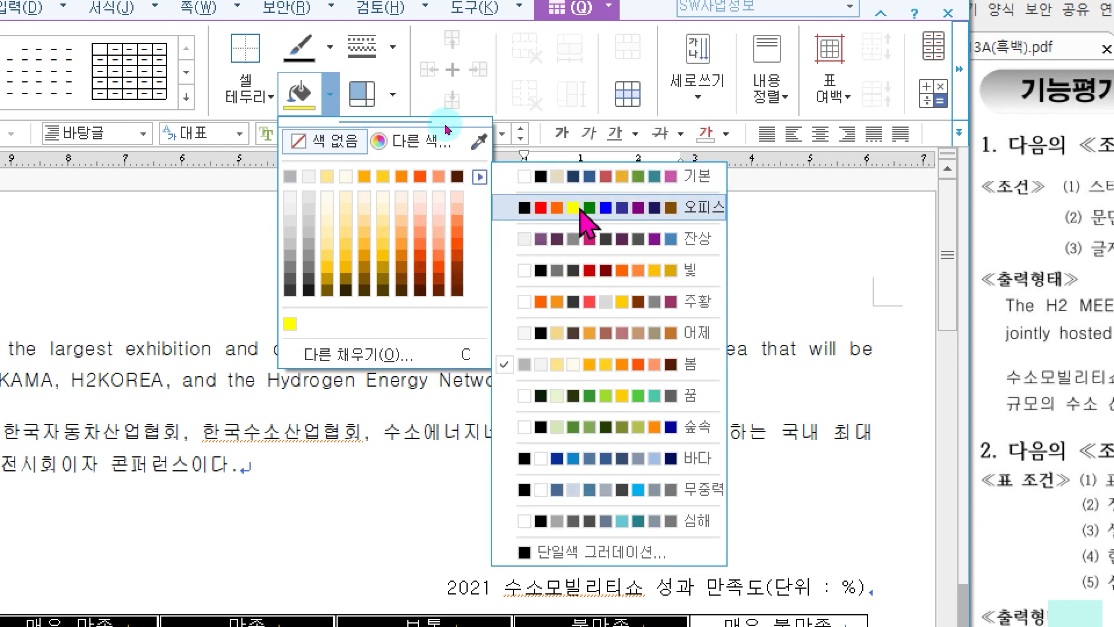
click(581, 211)
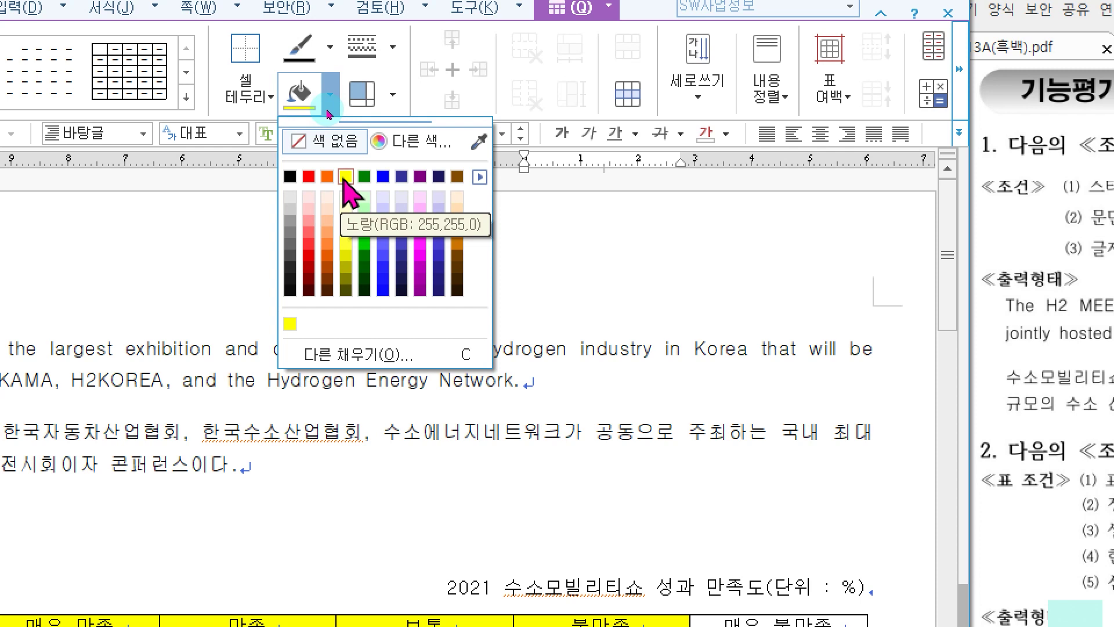
click(344, 179)
Step: Examine the exam paper's common answer-writing rules about colors and their RGB values
drag(709, 315, 997, 310)
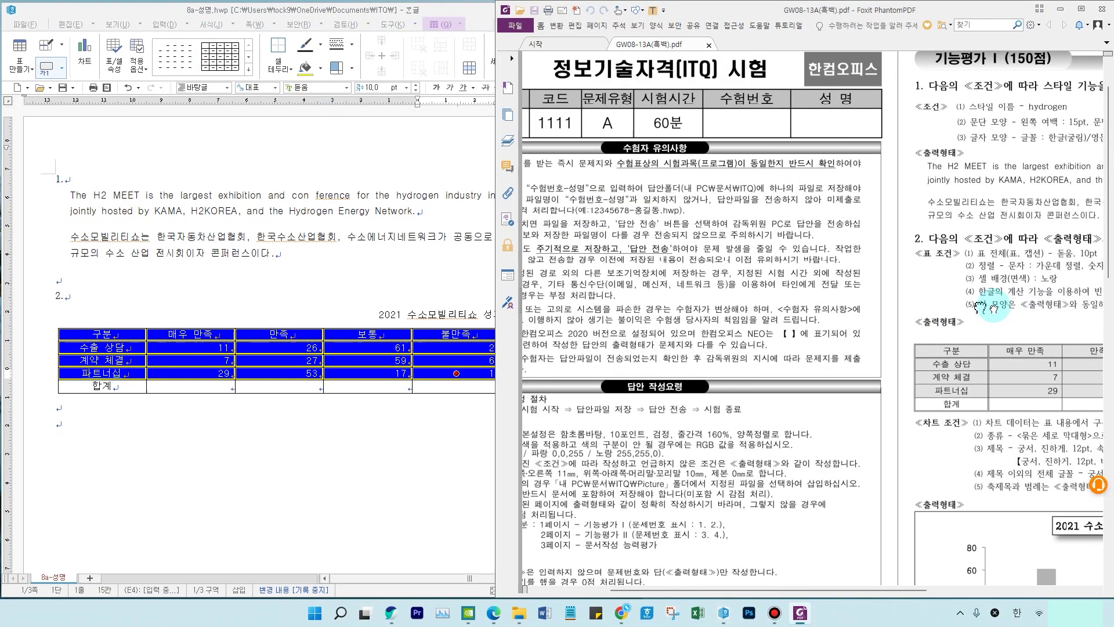
drag(780, 300, 878, 321)
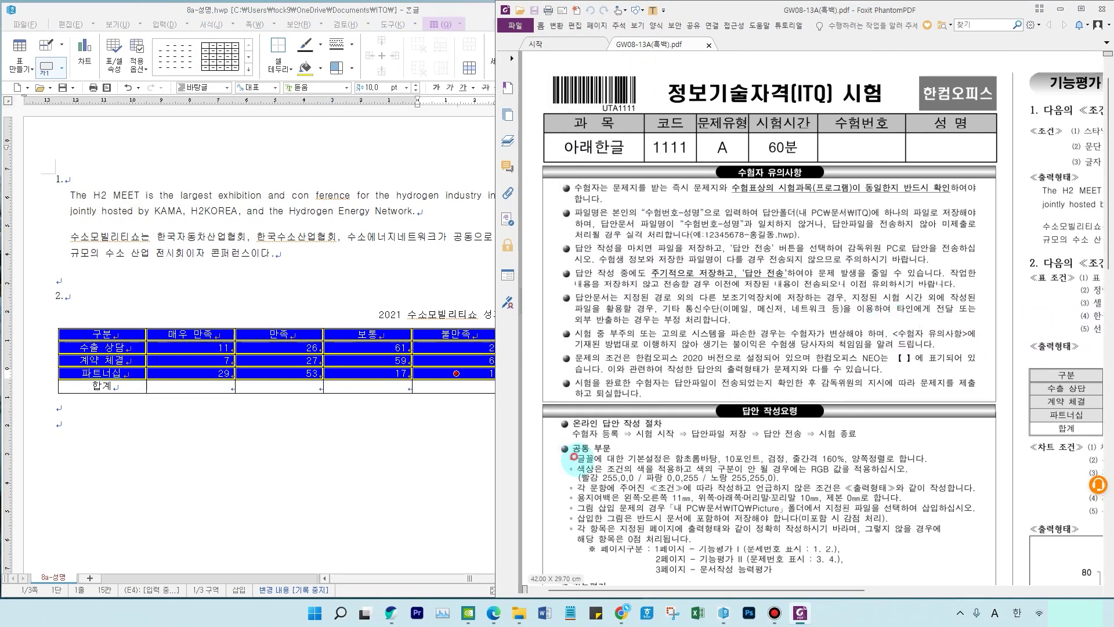
mouse_move(571, 457)
mouse_down()
mouse_move(687, 478)
mouse_move(903, 483)
mouse_up()
mouse_move(772, 490)
mouse_down()
mouse_move(761, 502)
mouse_move(705, 485)
mouse_move(785, 469)
mouse_up()
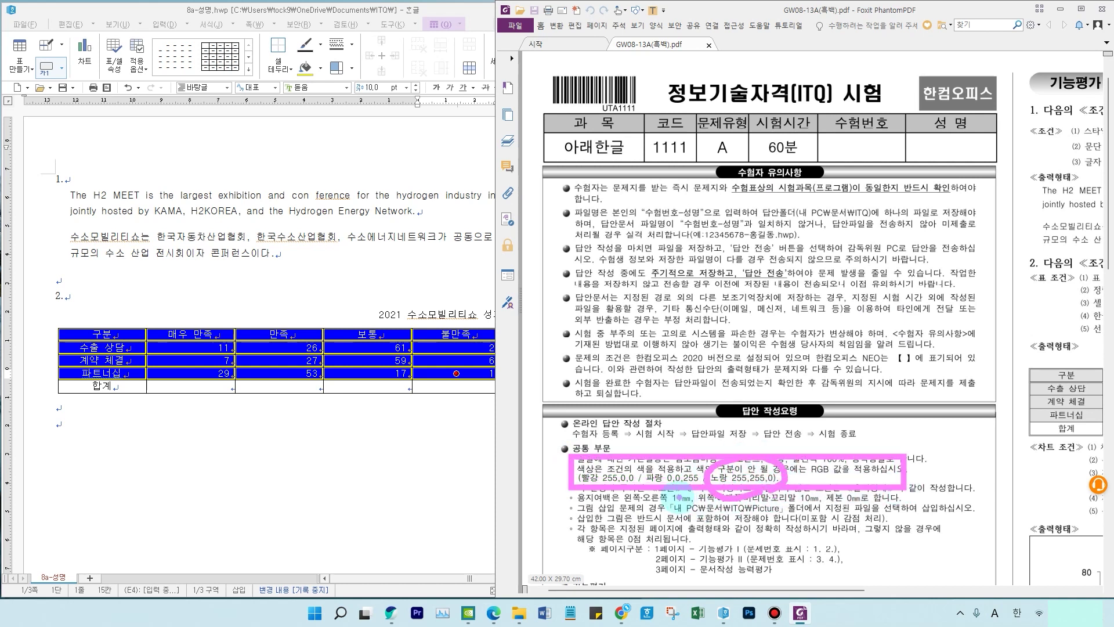
drag(643, 481, 705, 457)
drag(632, 498, 571, 479)
key(Escape)
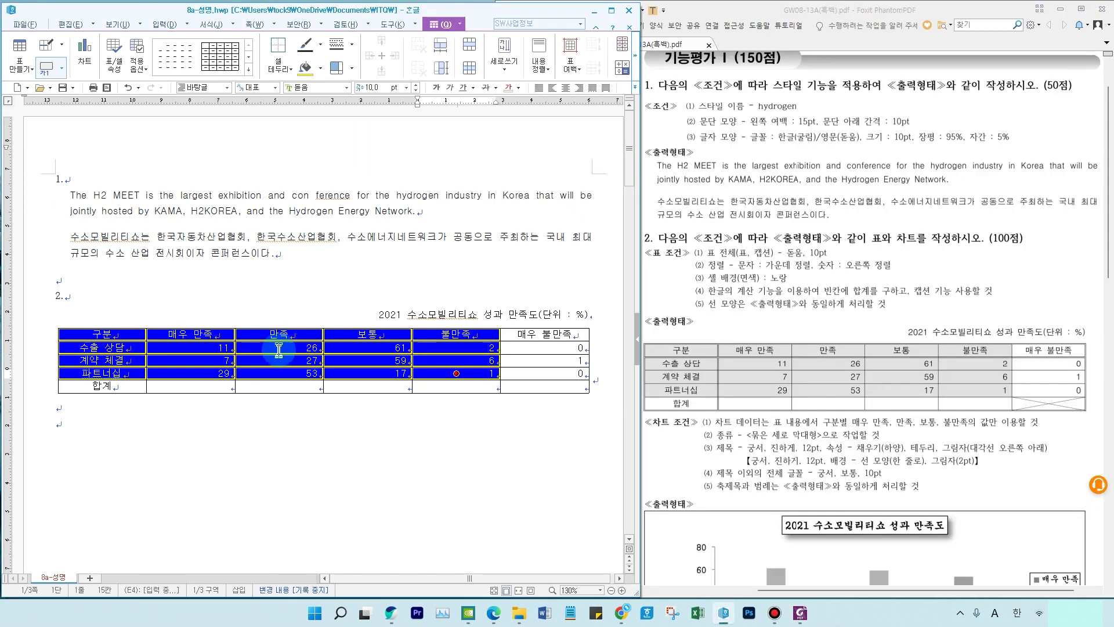
Step: Calculate the 합계 row for the 매우 만족, 만족, 보통 and 불만족 columns with 블록 합계 (block sum)
click(163, 423)
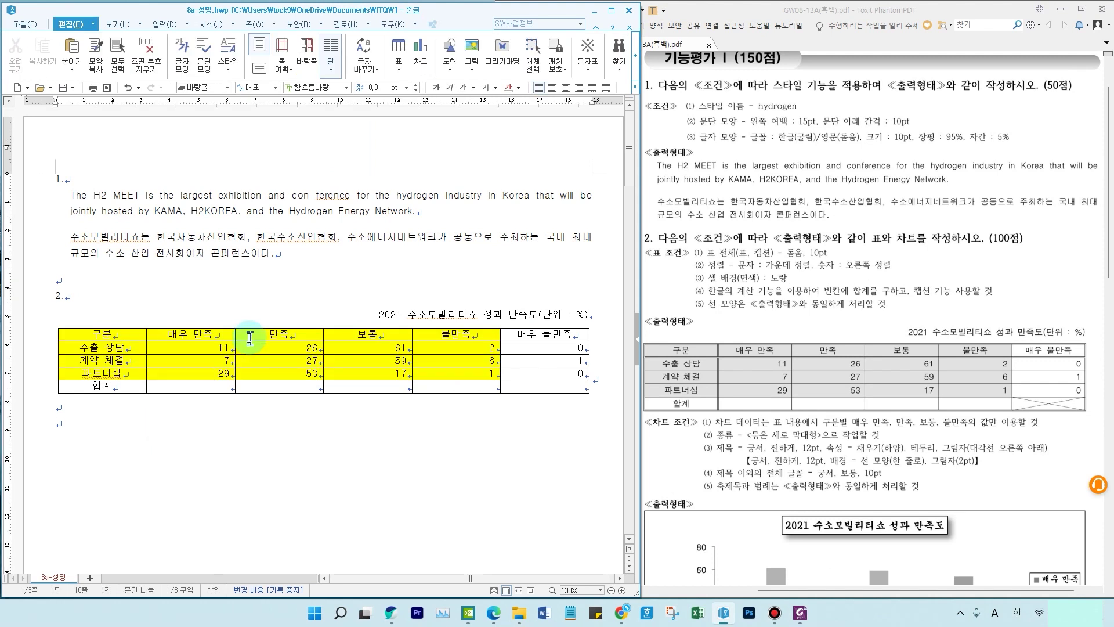
click(861, 289)
mouse_move(722, 395)
mouse_down()
mouse_move(1007, 407)
mouse_move(1062, 424)
mouse_up()
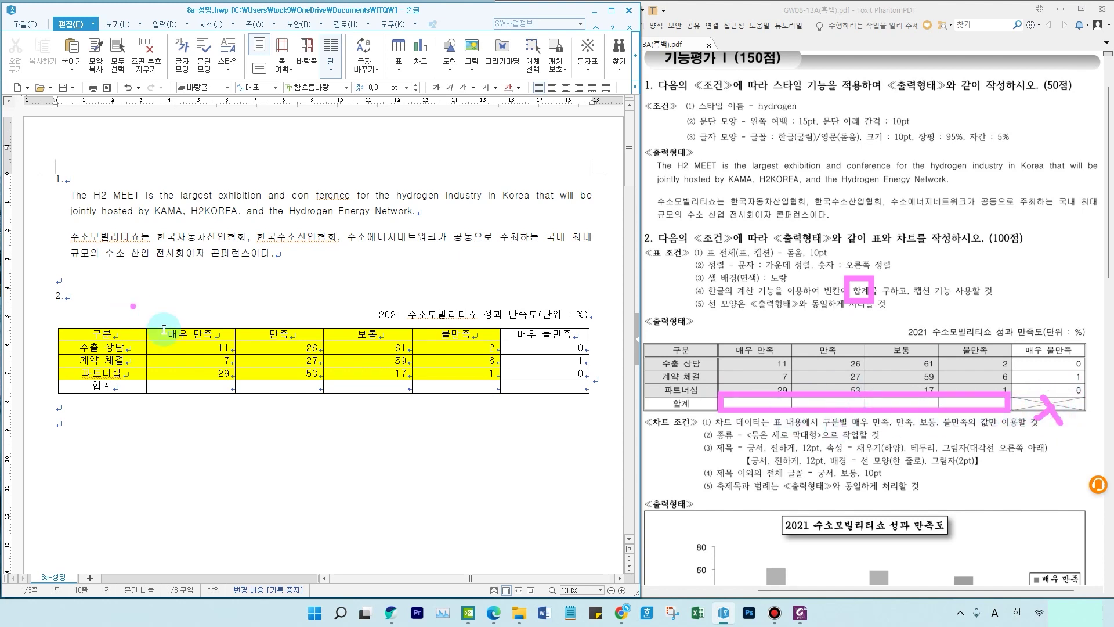
click(198, 347)
drag(217, 347, 457, 386)
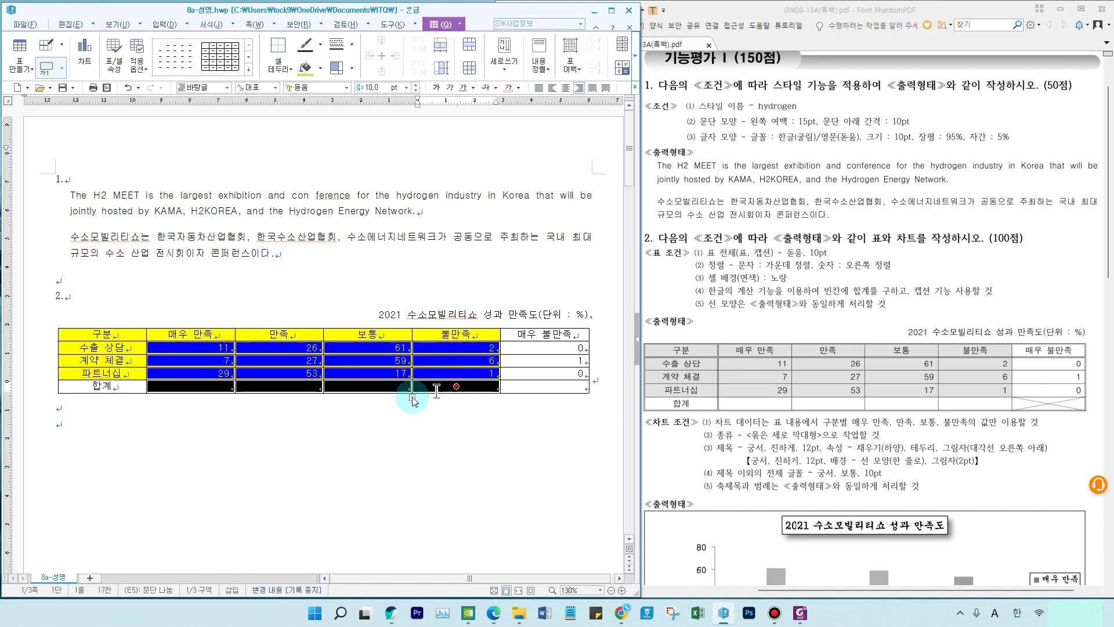
mouse_move(140, 336)
mouse_down()
mouse_move(494, 406)
mouse_move(507, 398)
mouse_up()
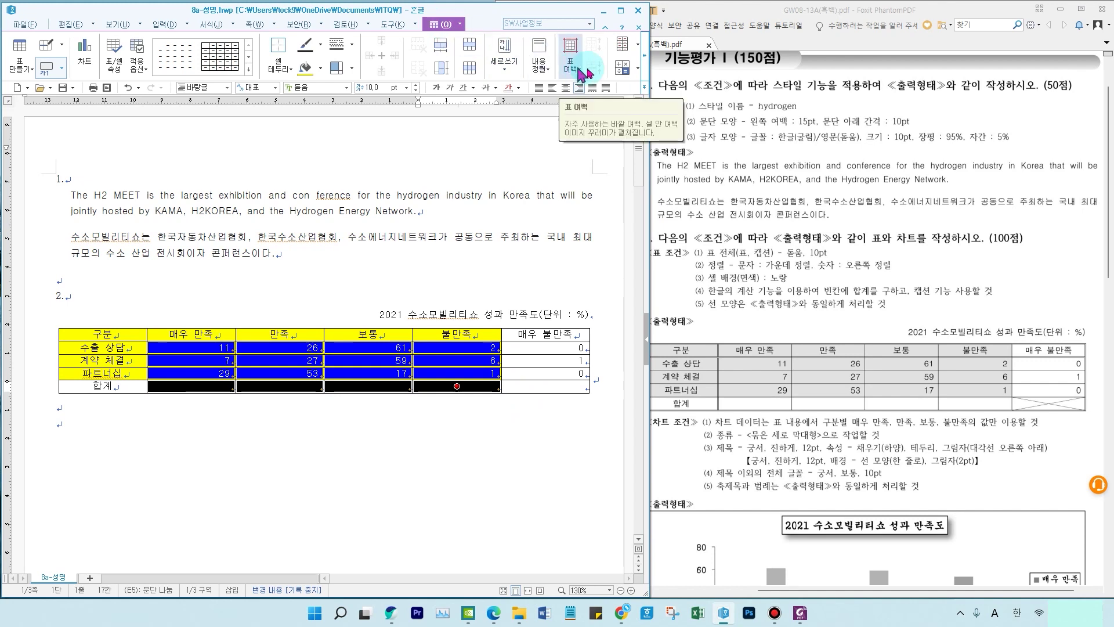
click(624, 74)
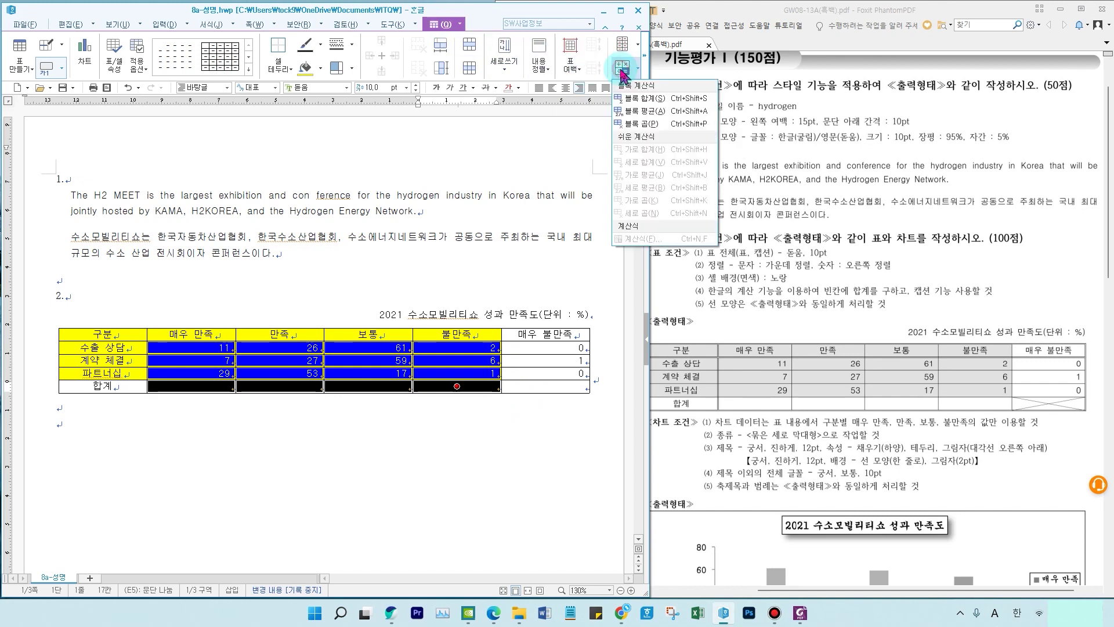
click(638, 100)
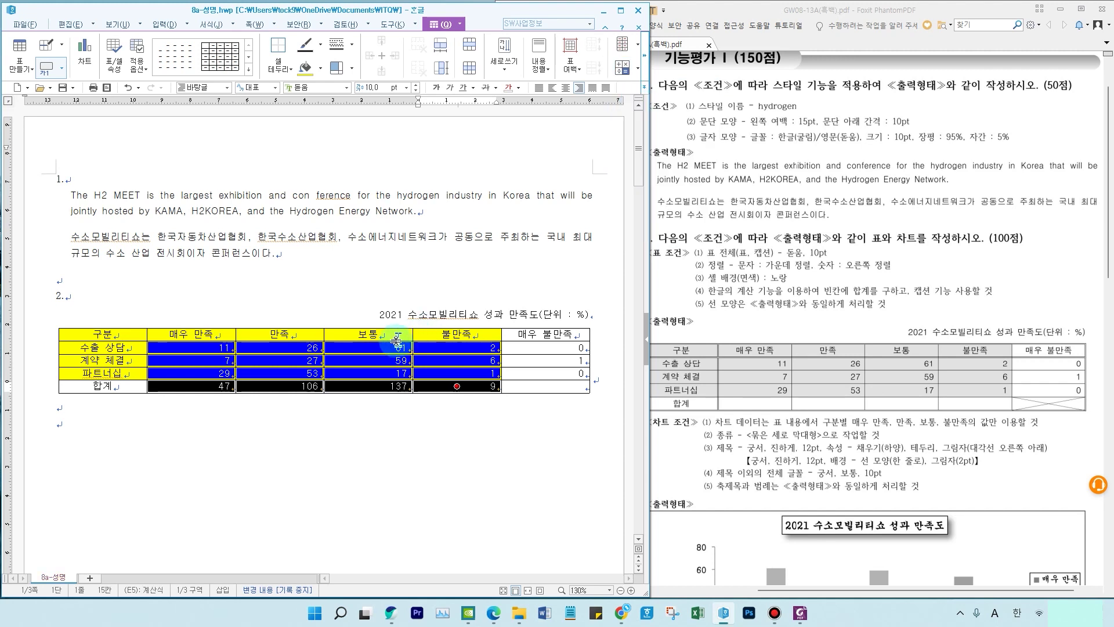
Step: Apply 블록 합계 (block sum) once more to the same selected number cells
right_click(389, 407)
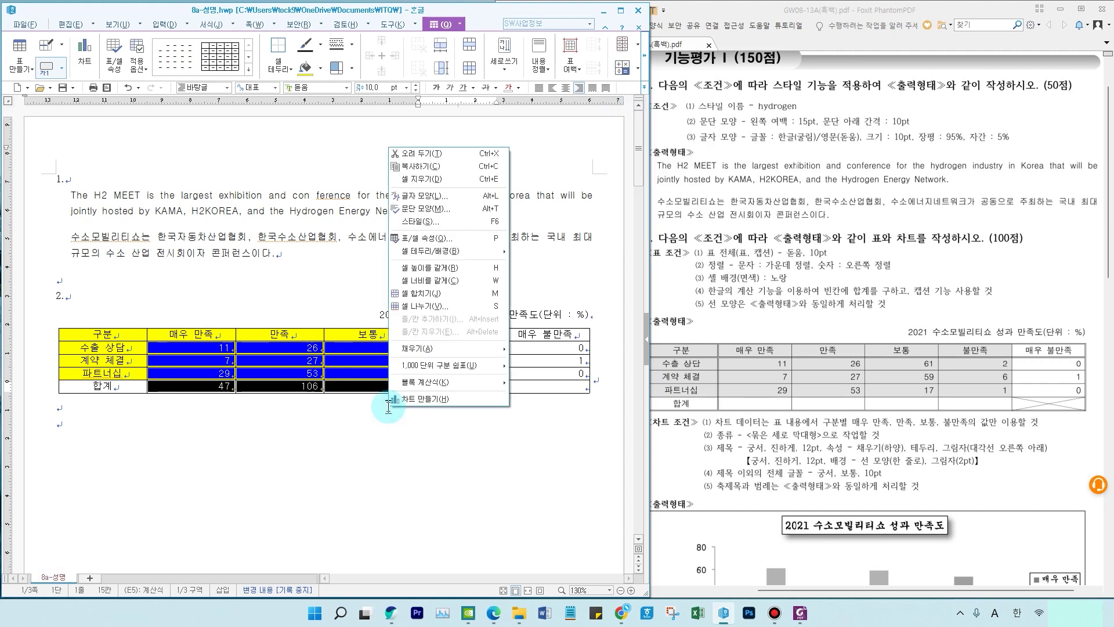
mouse_move(462, 384)
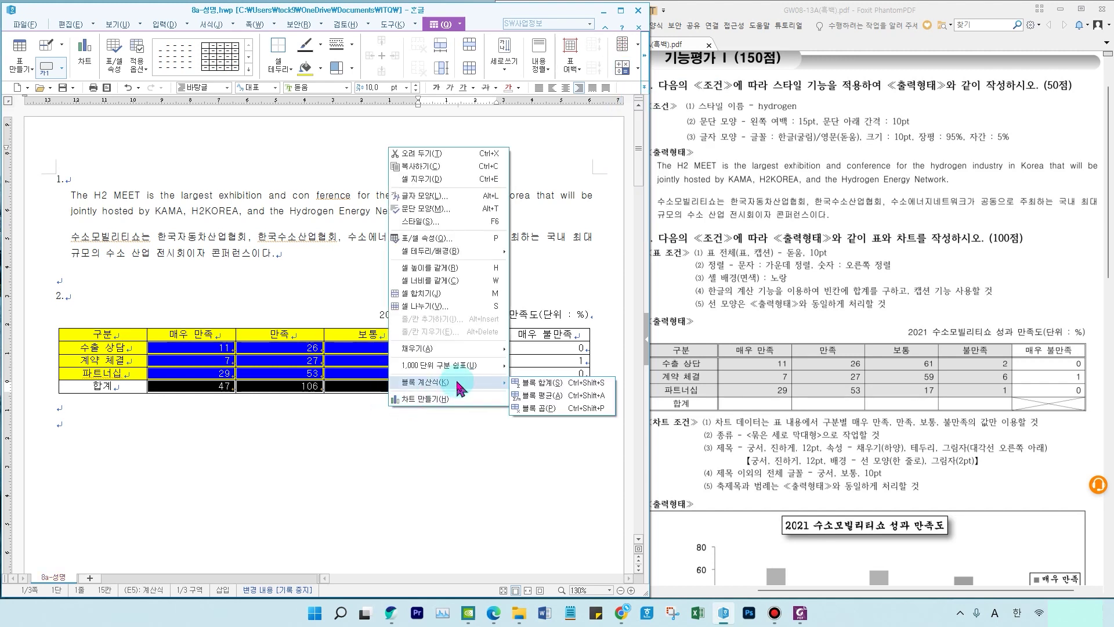
click(529, 388)
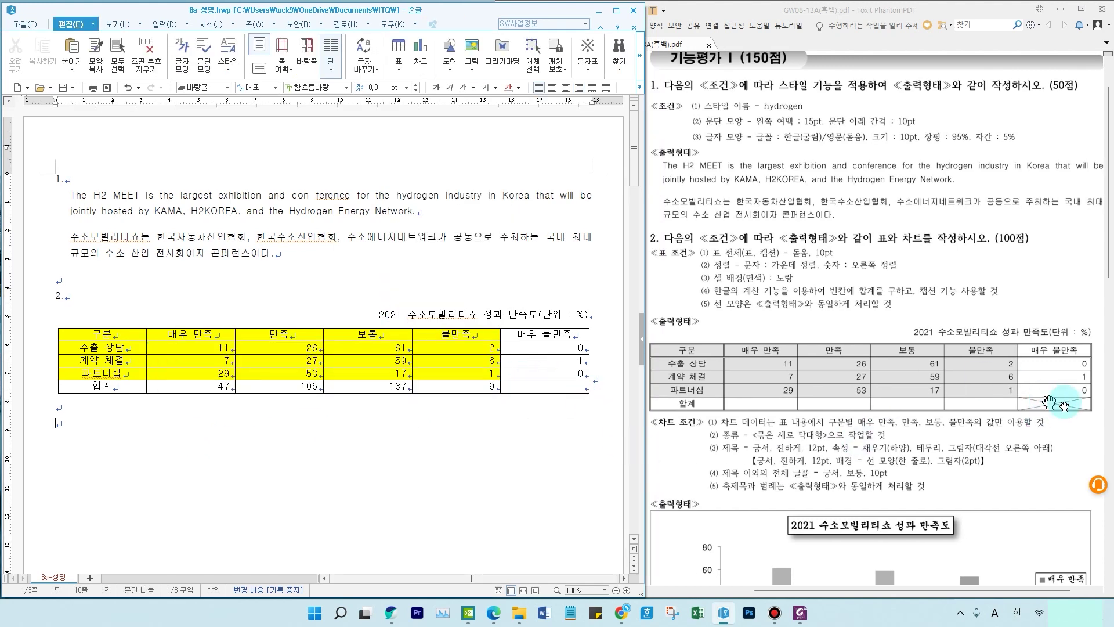
Step: Add both crossing diagonal lines to the empty cell where the 합계 row meets the 매우 불만족 column
click(558, 389)
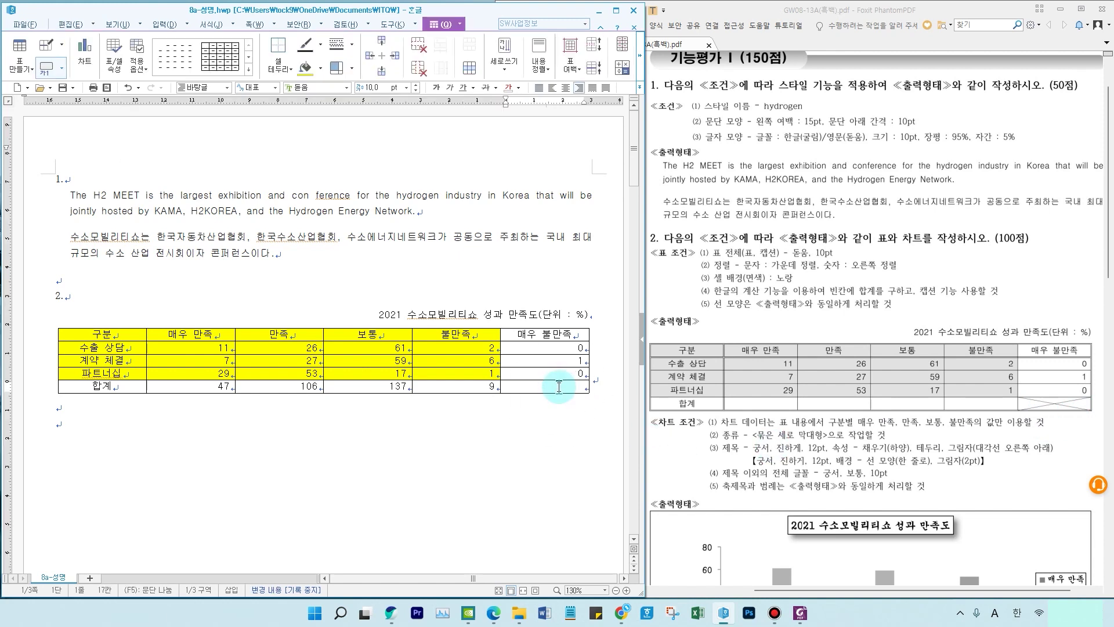
right_click(559, 387)
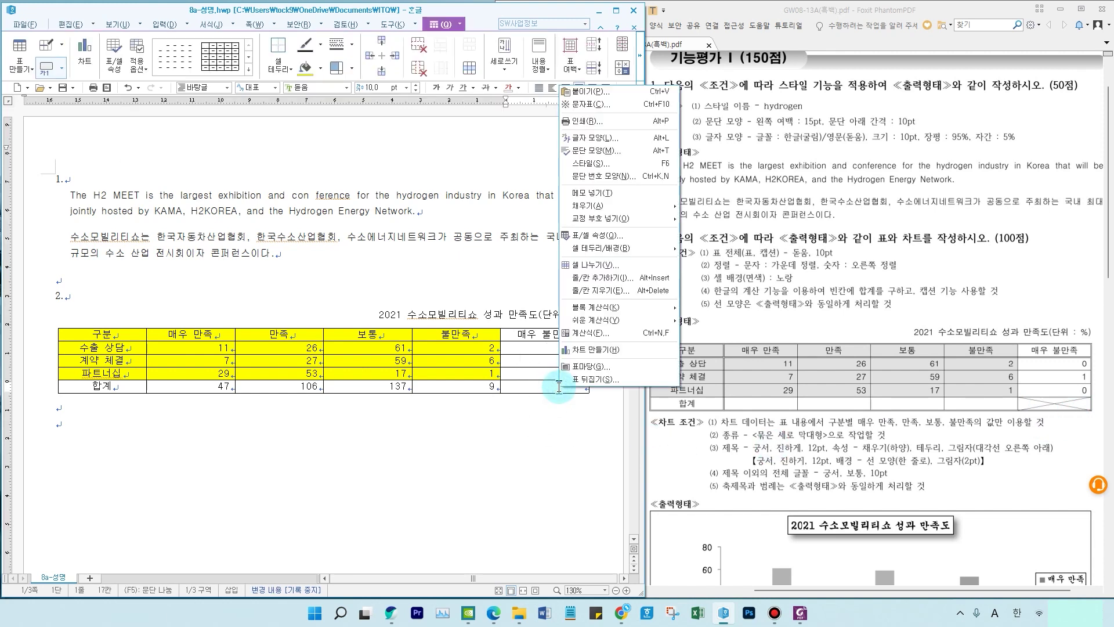
mouse_move(603, 248)
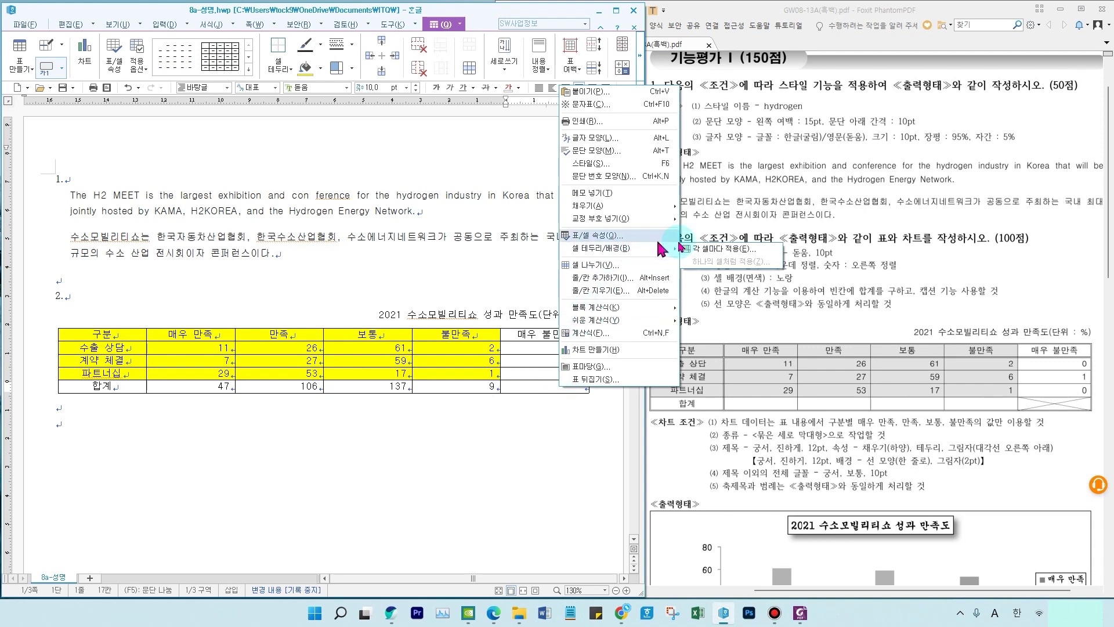
click(720, 251)
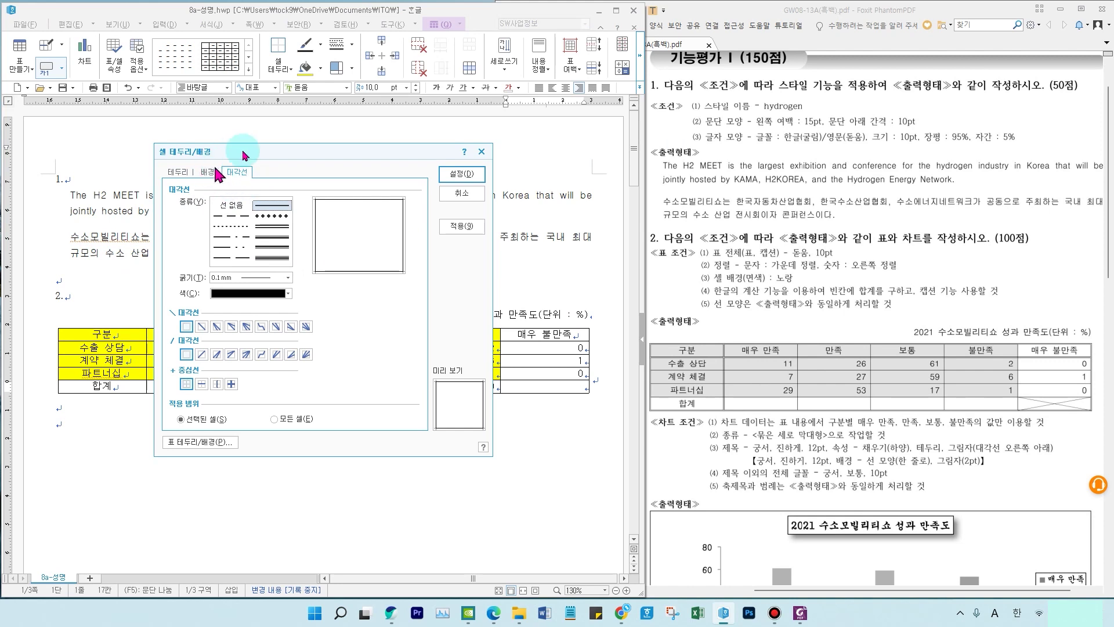
click(201, 327)
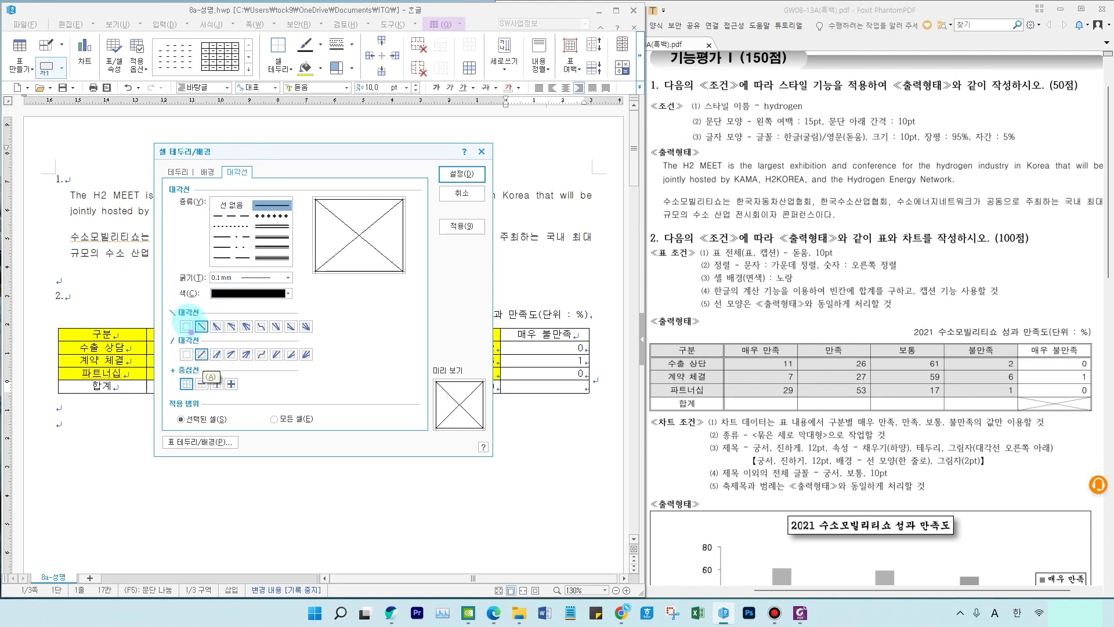
click(201, 326)
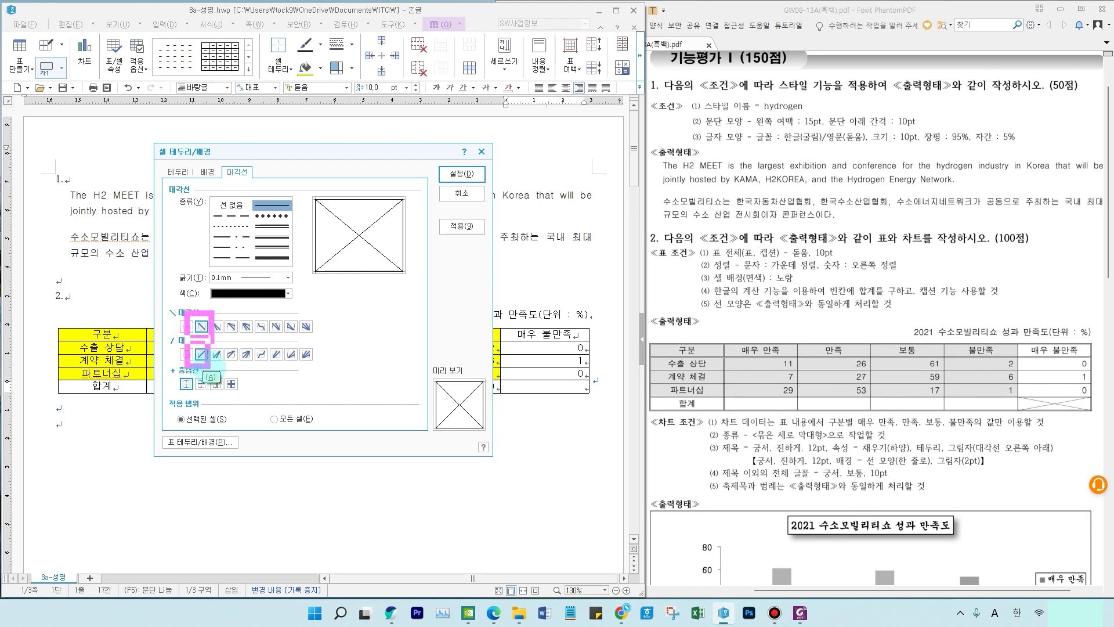
click(451, 174)
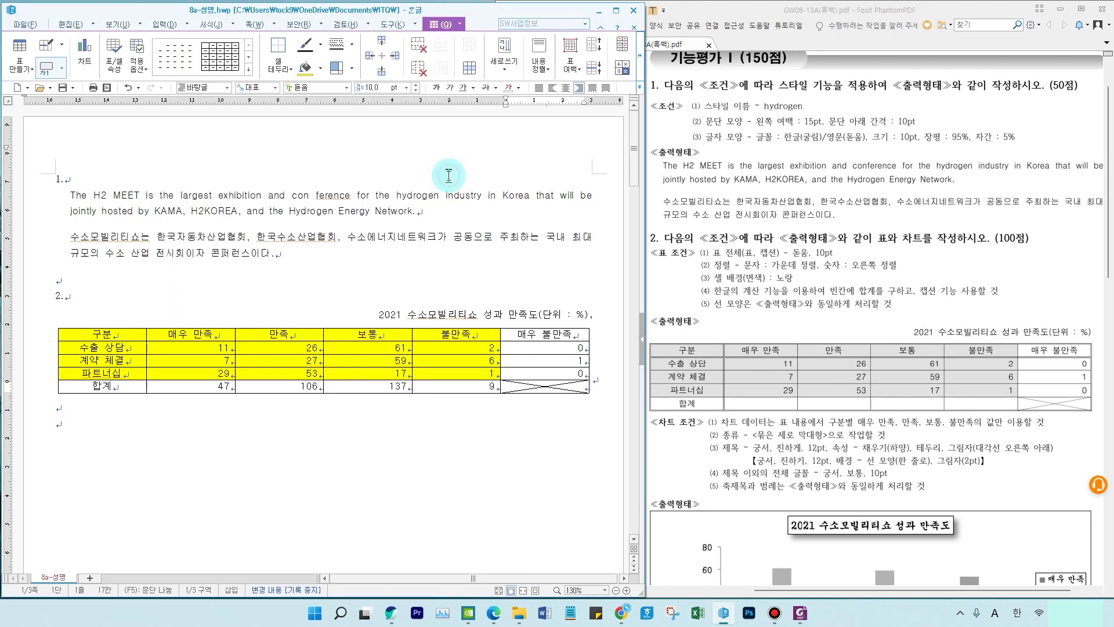
key(ctrl+2)
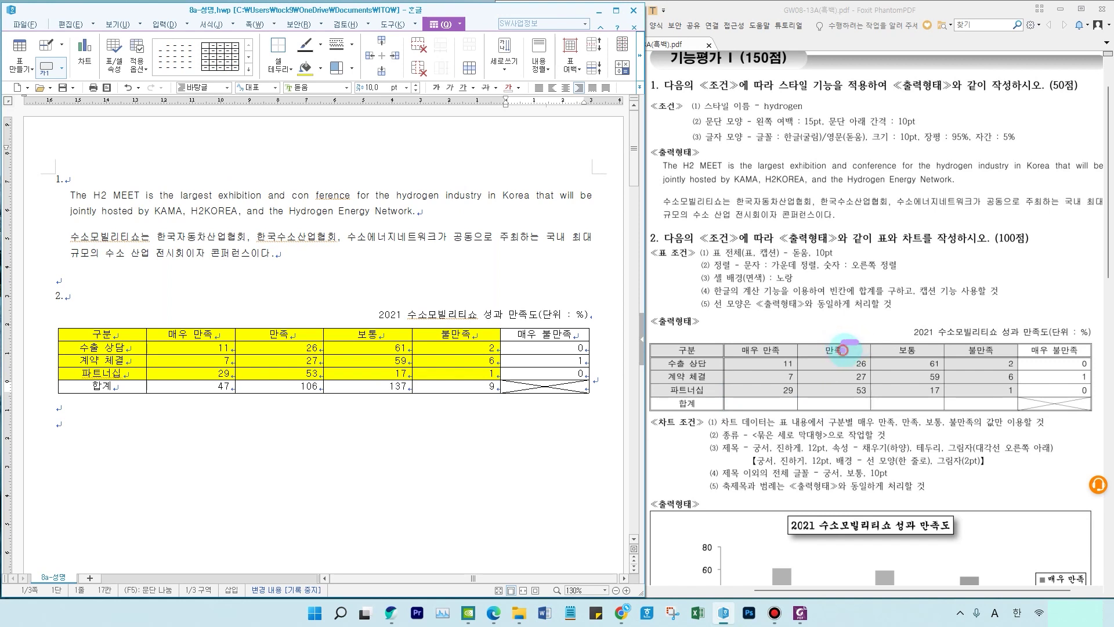
Step: Give the whole satisfaction table a 0.5 mm double-line outer border
mouse_move(1038, 418)
mouse_down()
mouse_move(1065, 399)
mouse_move(1068, 419)
mouse_up()
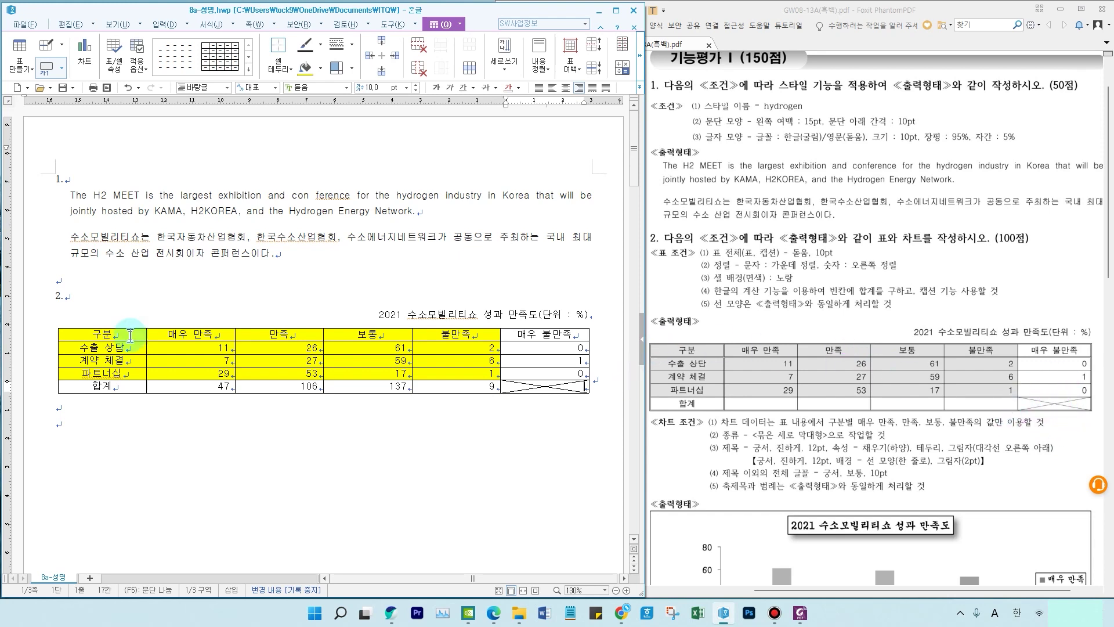
drag(119, 336, 572, 388)
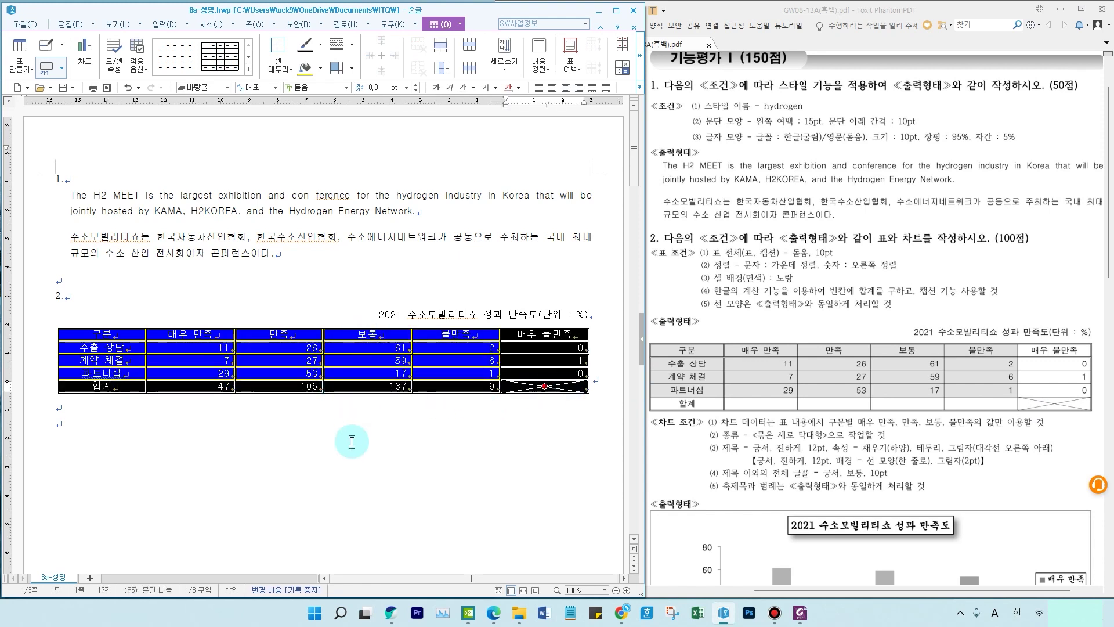
mouse_move(406, 413)
mouse_down()
mouse_move(408, 497)
mouse_move(485, 498)
mouse_up()
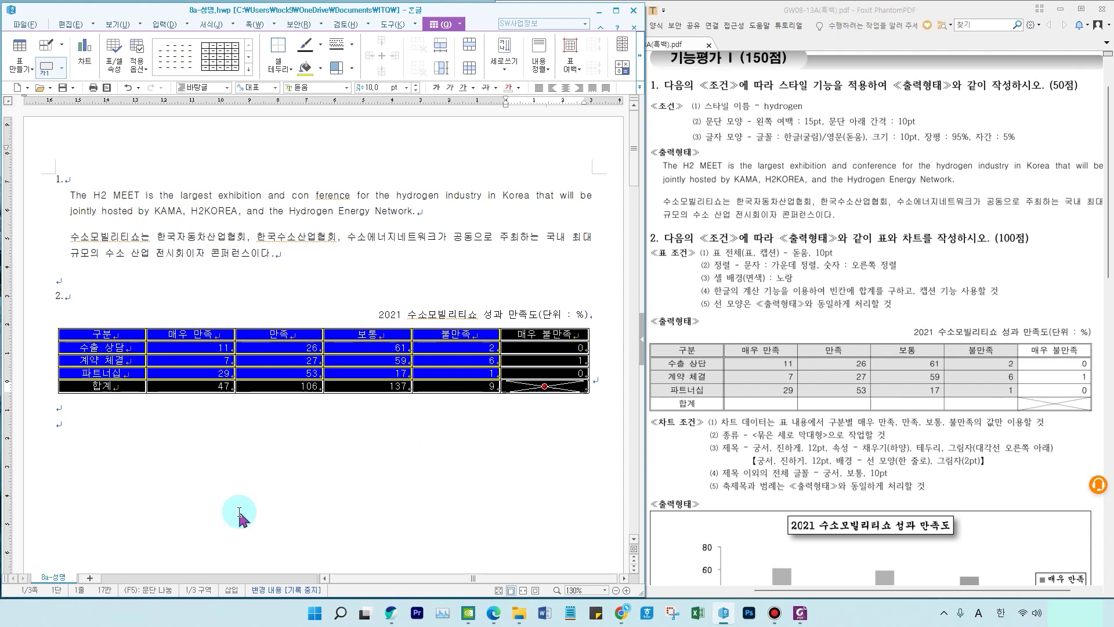
key(l)
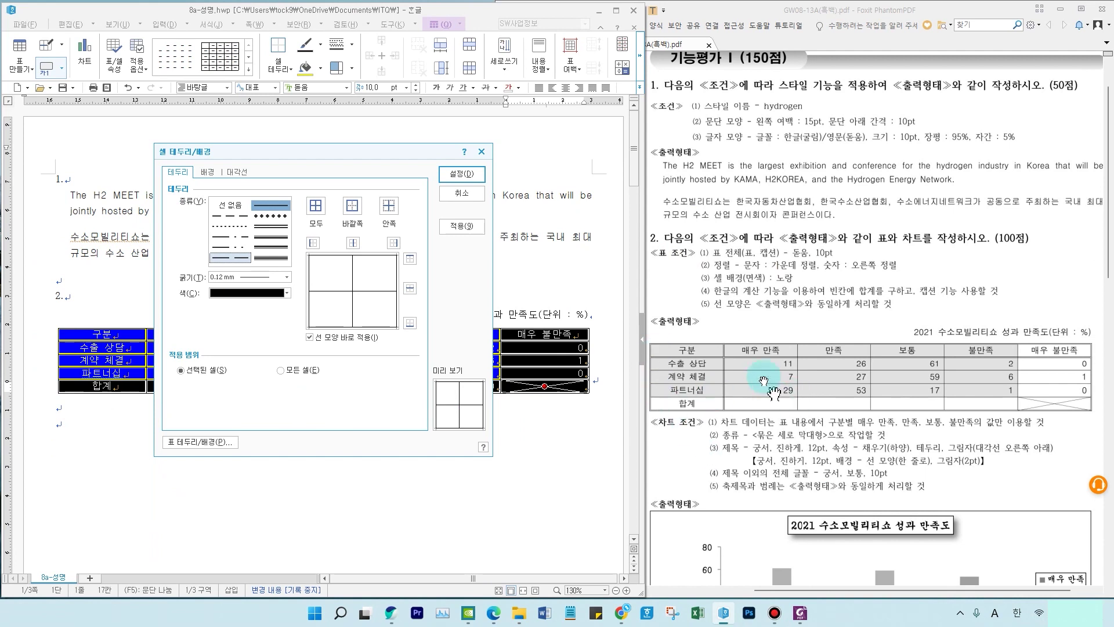
click(275, 227)
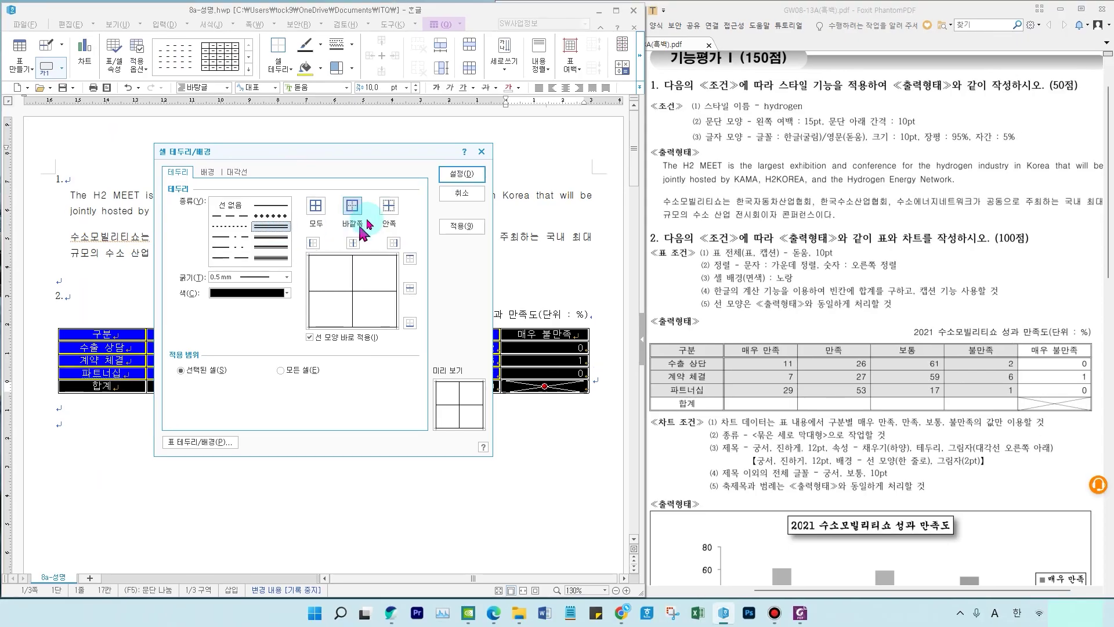
click(437, 202)
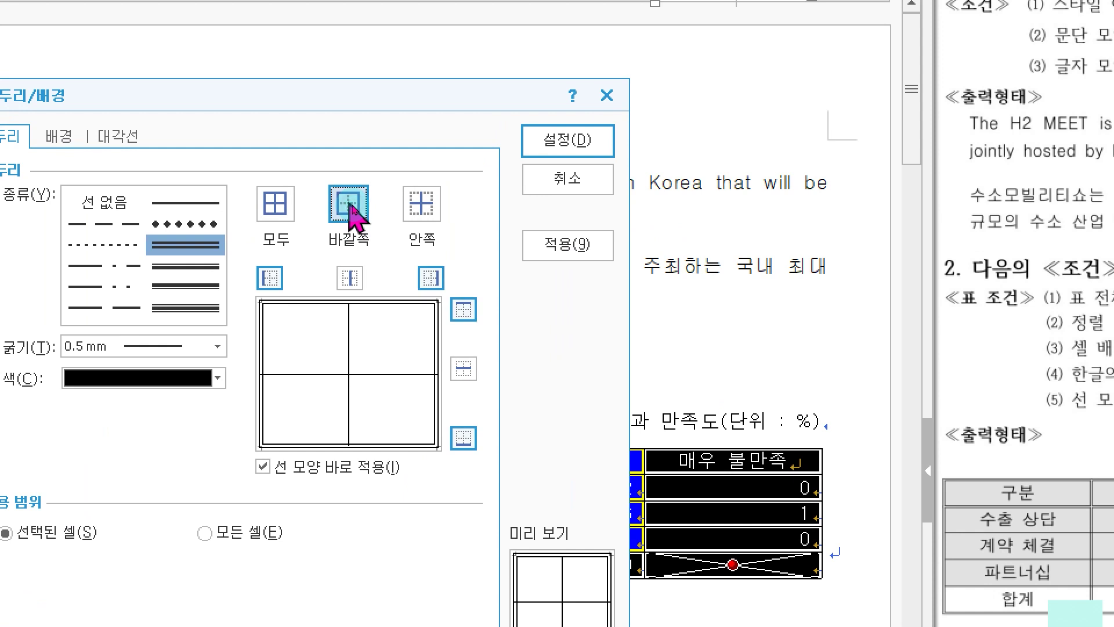
click(348, 205)
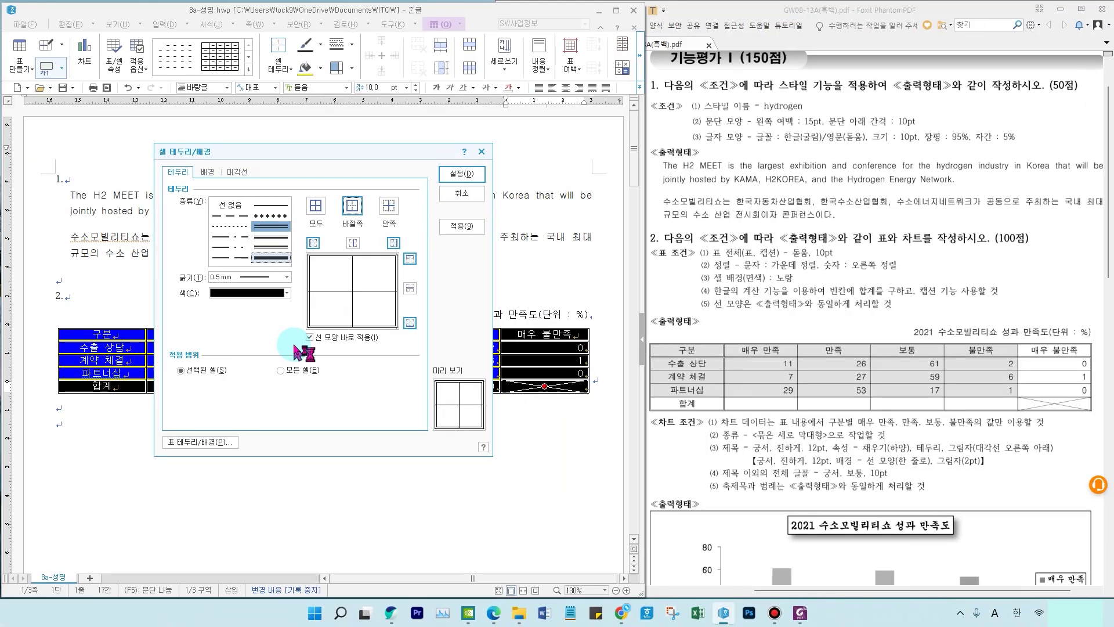
click(473, 177)
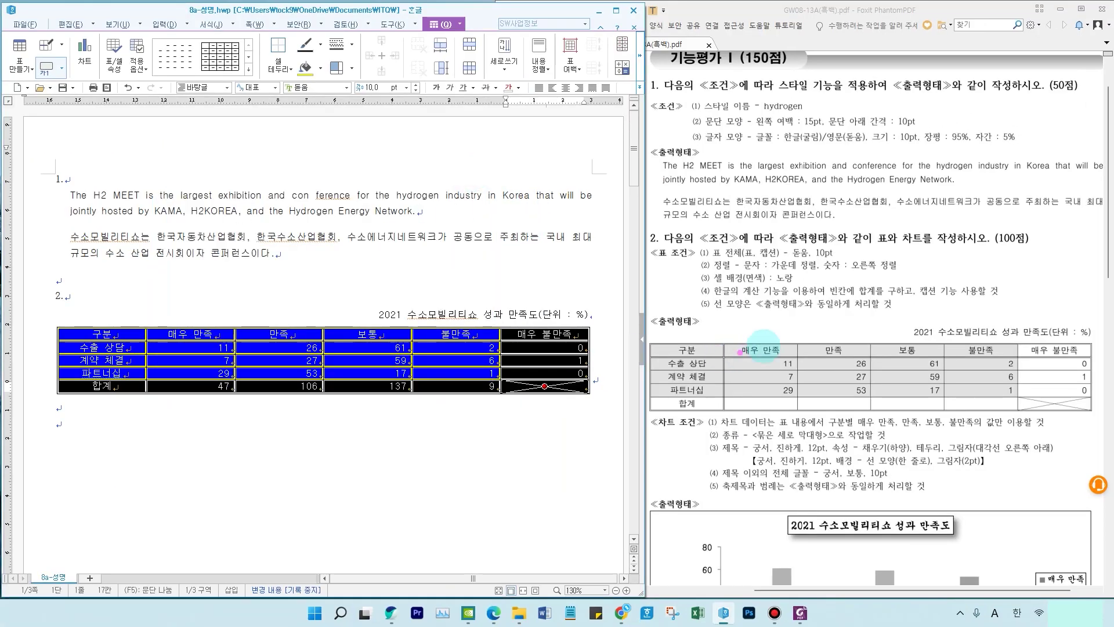
Step: Apply a 0.5 mm double line to the bottom border of the table's header row, from 구분 to 매우 불만족
drag(831, 351, 855, 351)
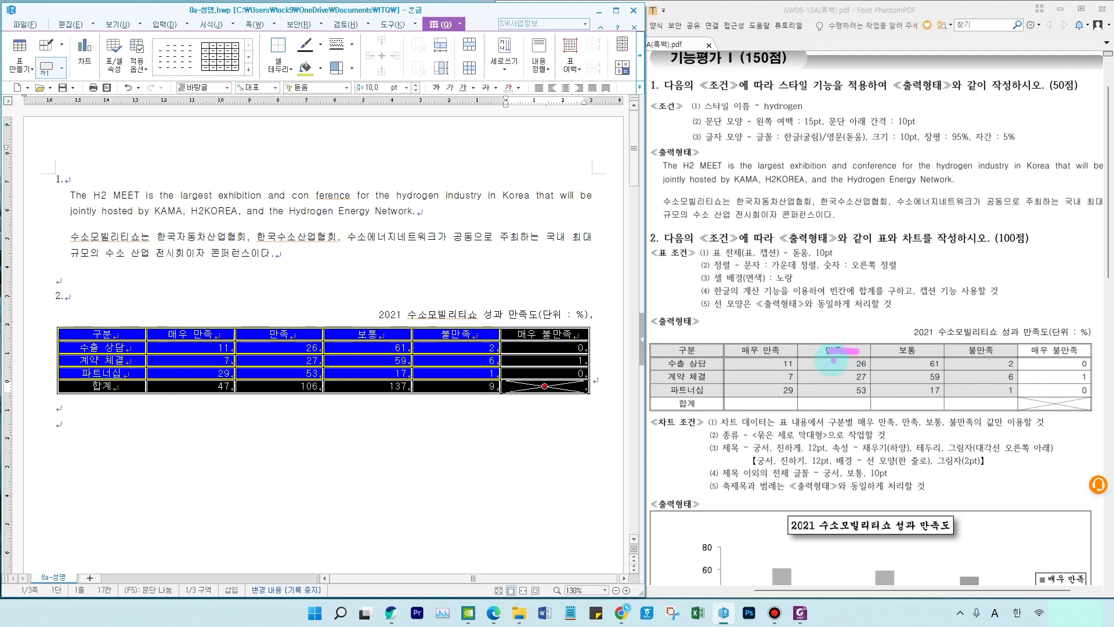
click(103, 298)
drag(116, 336, 539, 341)
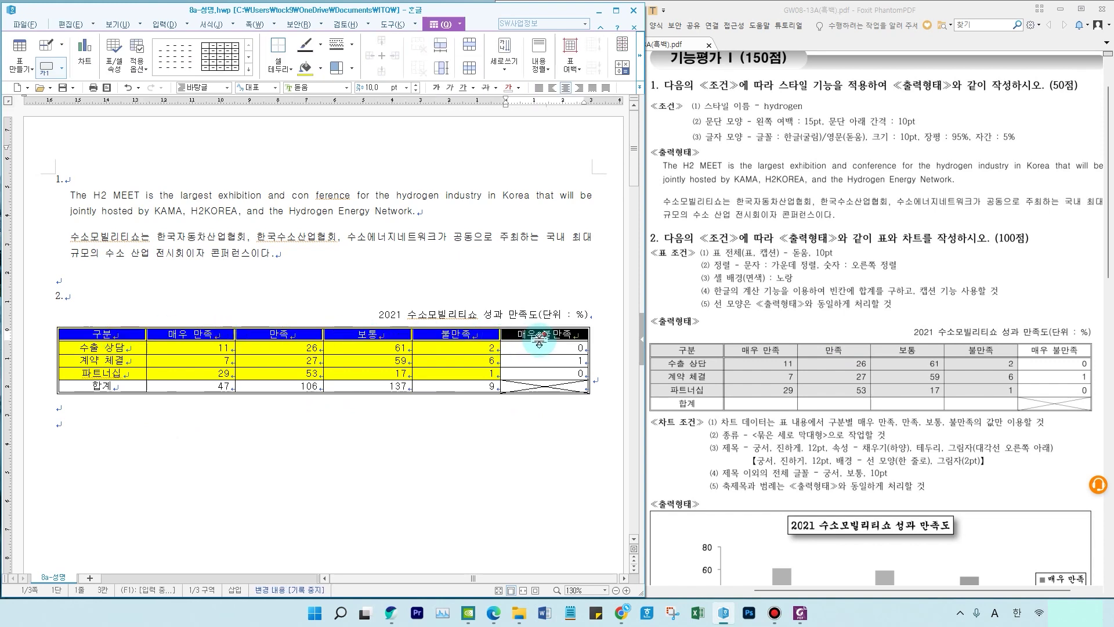
key(l)
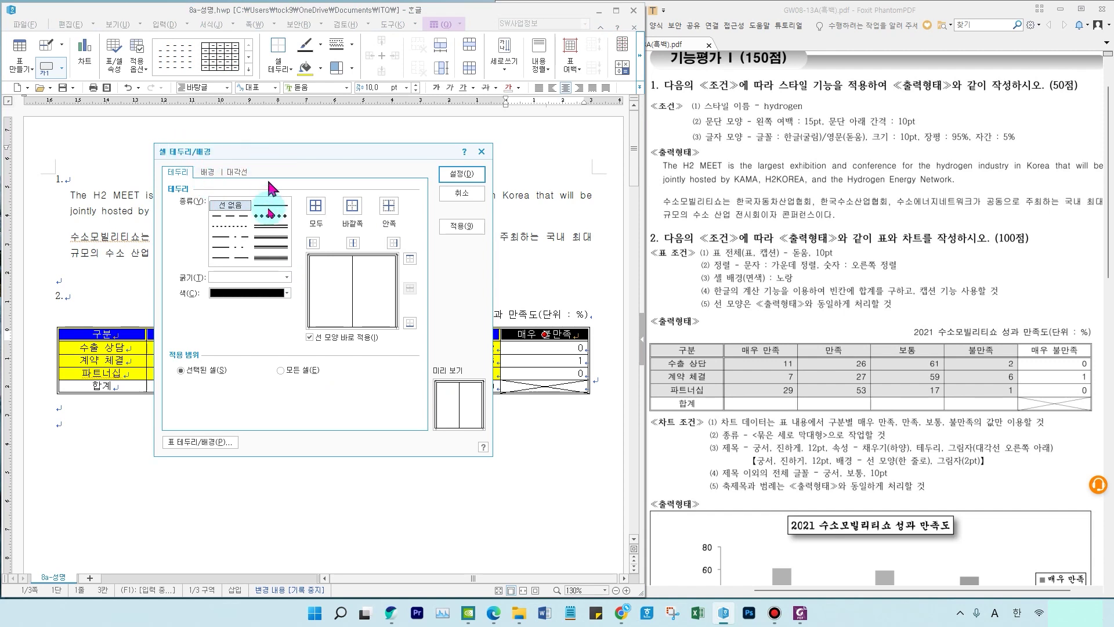
click(271, 228)
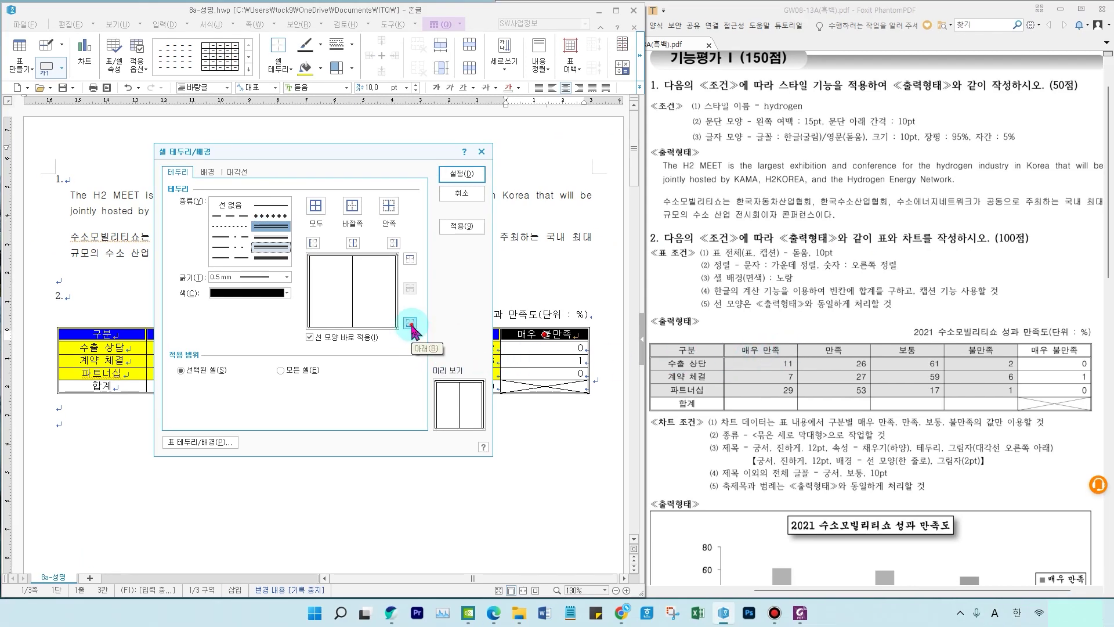
click(412, 323)
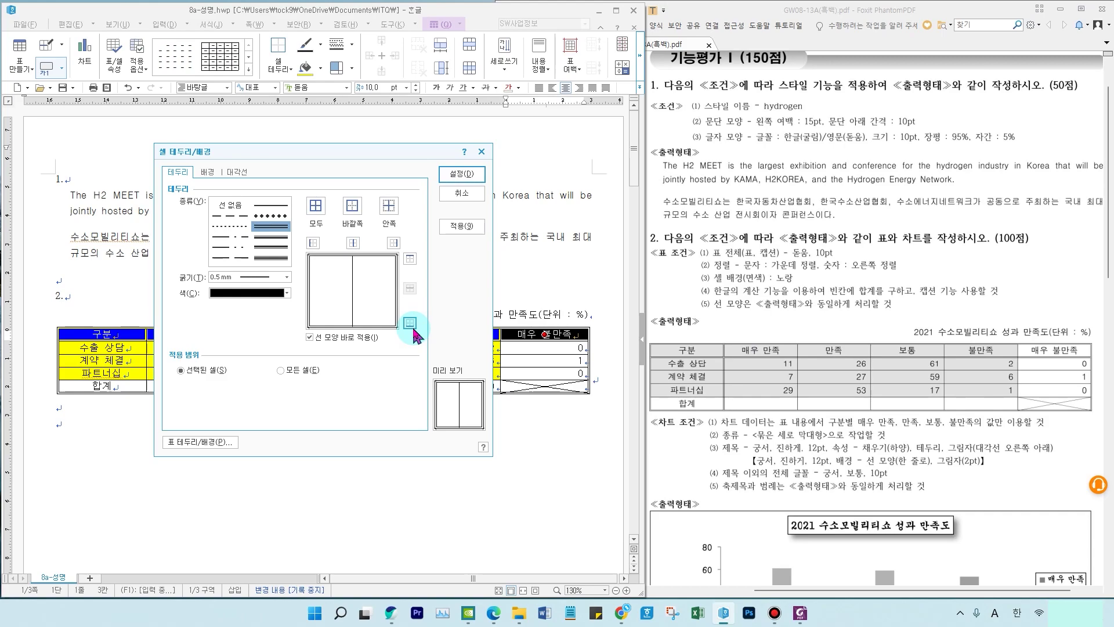
click(462, 174)
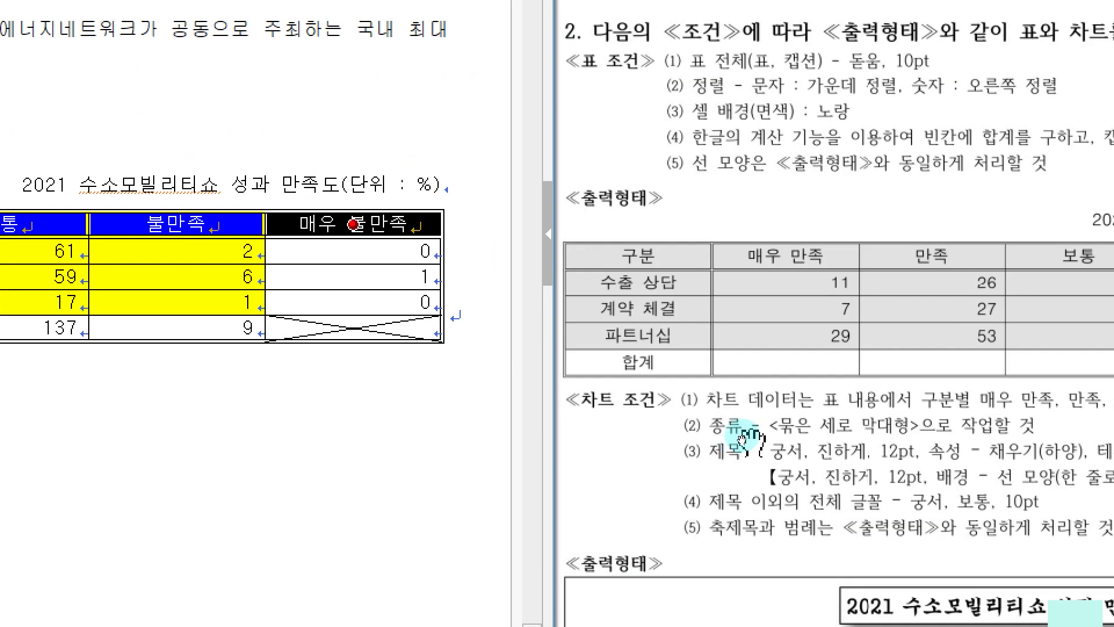
click(647, 361)
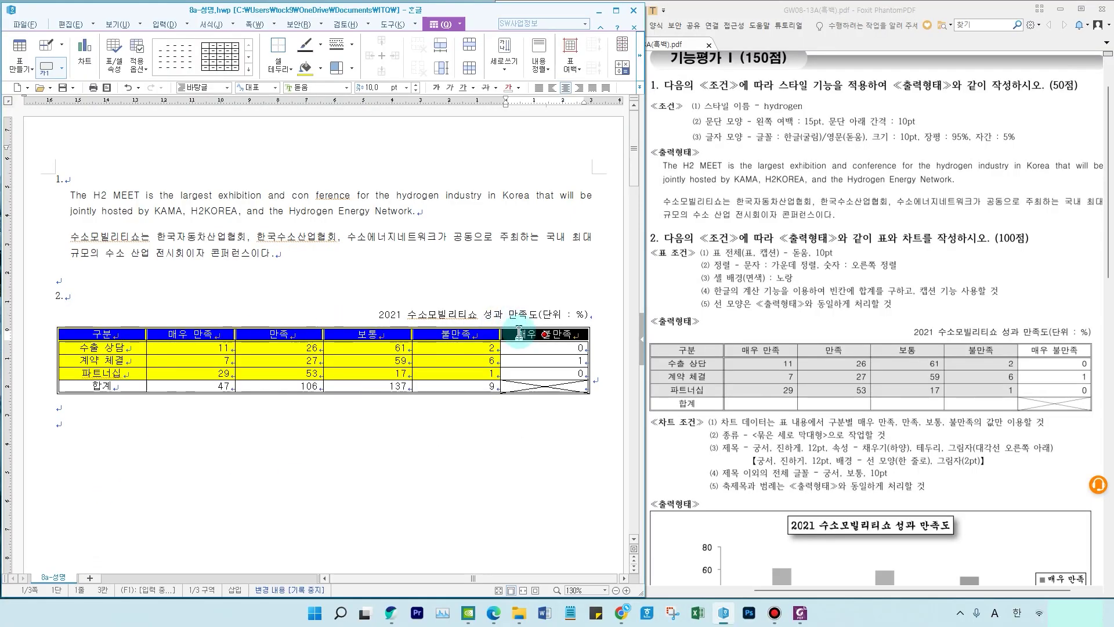
Step: Stretch the satisfaction table slightly downward as an object so that all its rows become a little taller
click(359, 341)
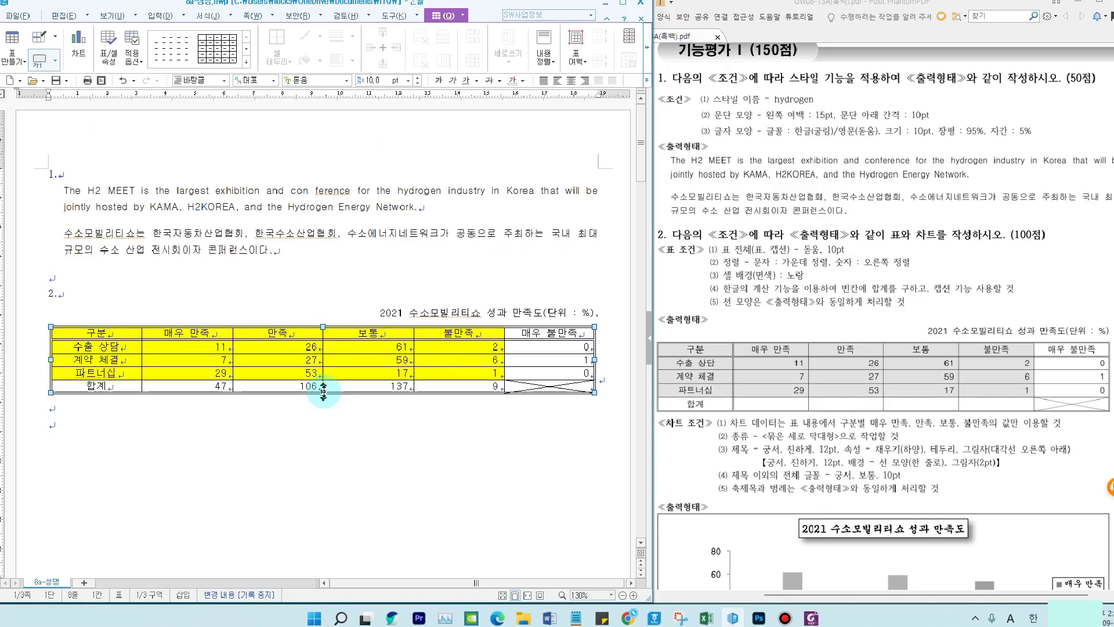
drag(325, 393, 325, 401)
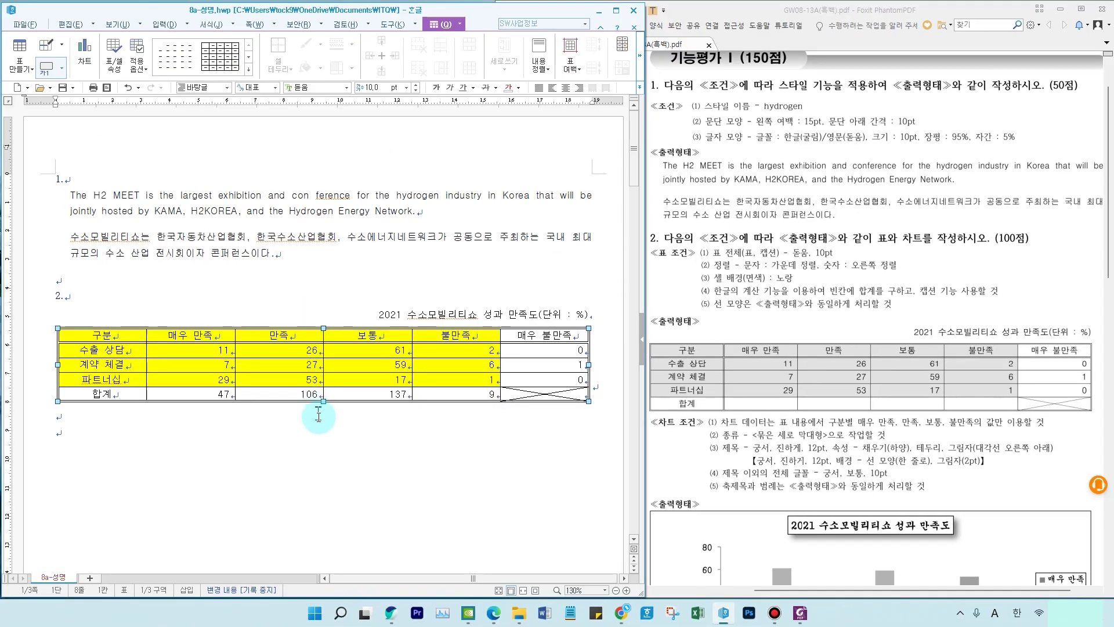
click(229, 441)
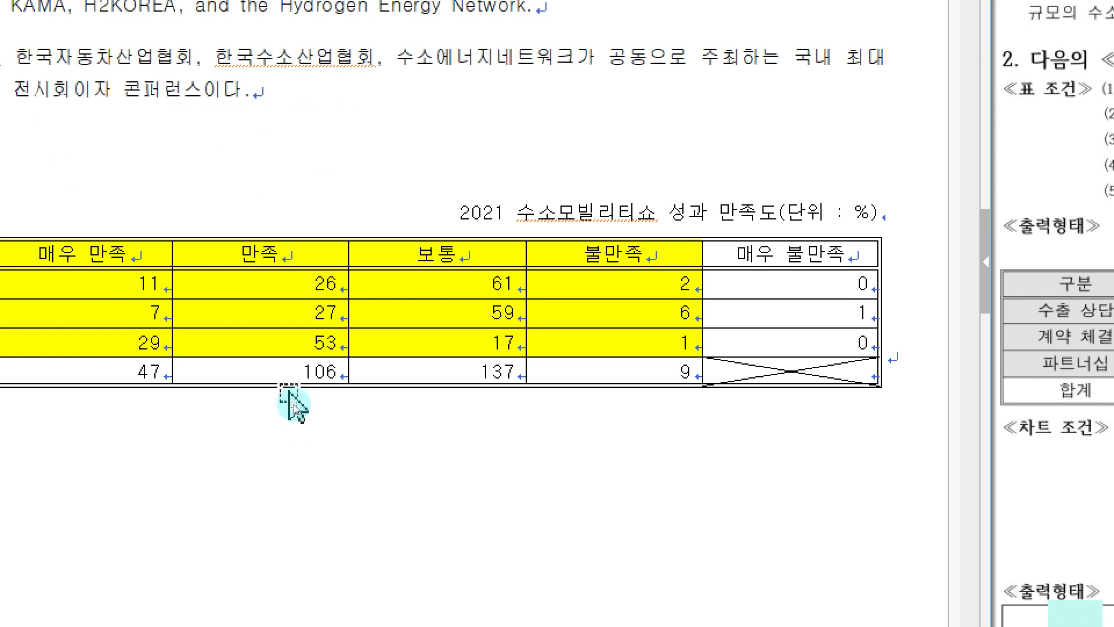
click(293, 406)
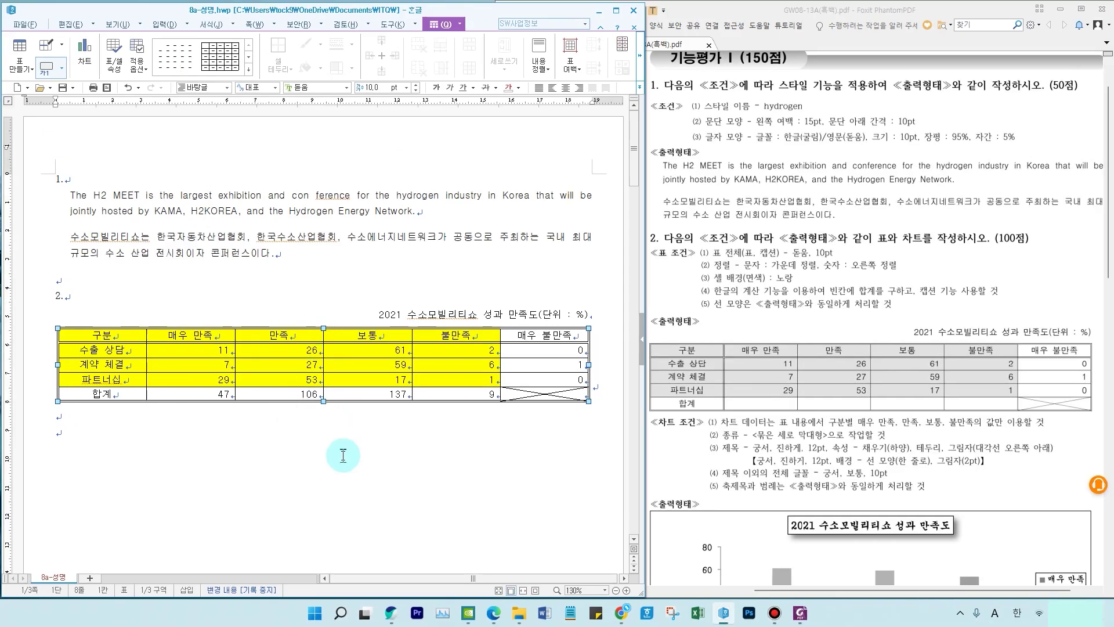
click(343, 455)
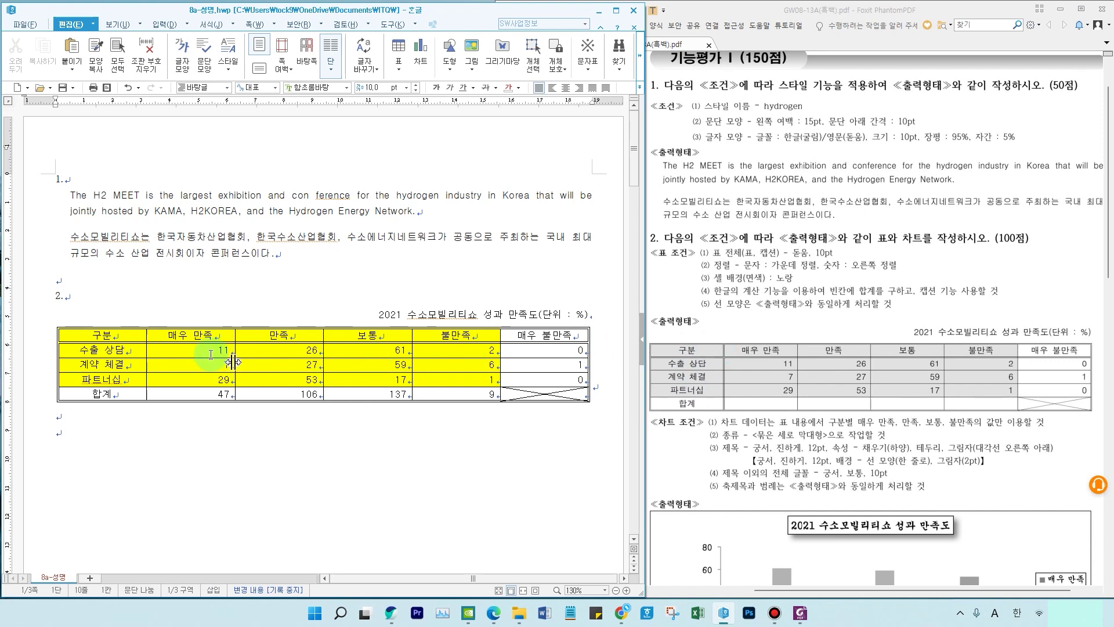
Step: Try increasing the row height of all the table's cells and return it to the previous height
drag(92, 336, 553, 395)
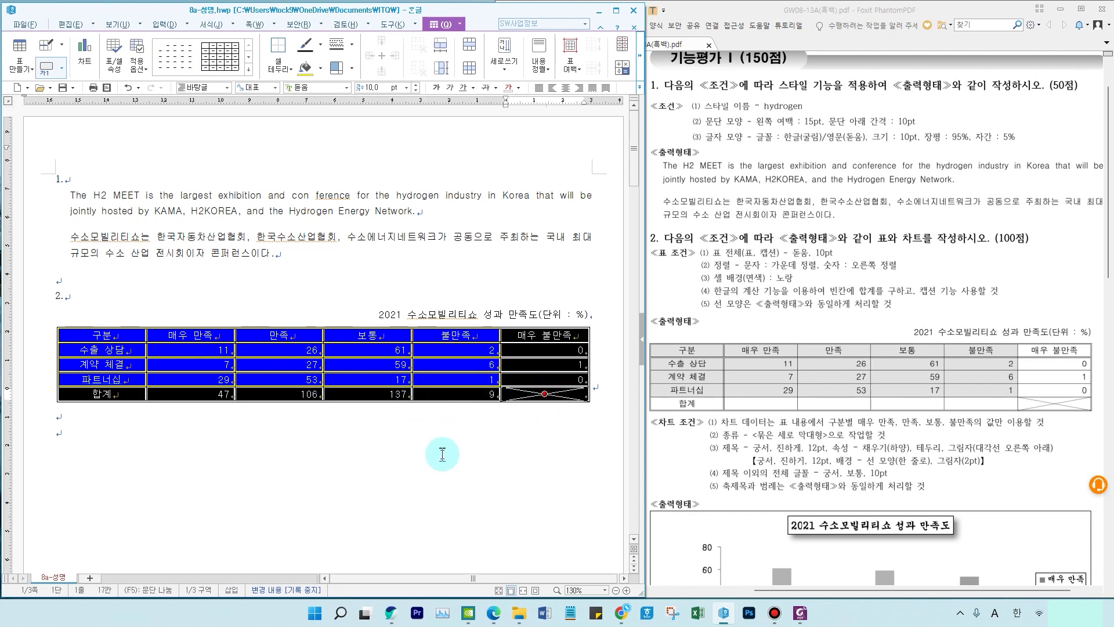
key(ctrl+Down)
key(ctrl+Down)
key(ctrl+Down)
key(ctrl+Down)
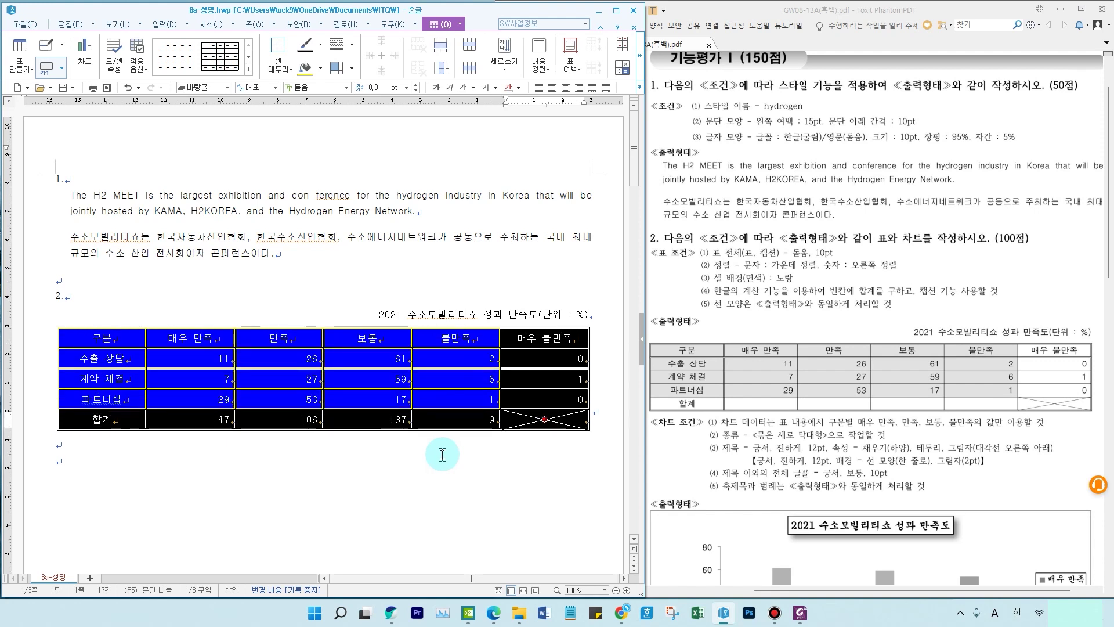
key(ctrl+Up)
key(ctrl+Up)
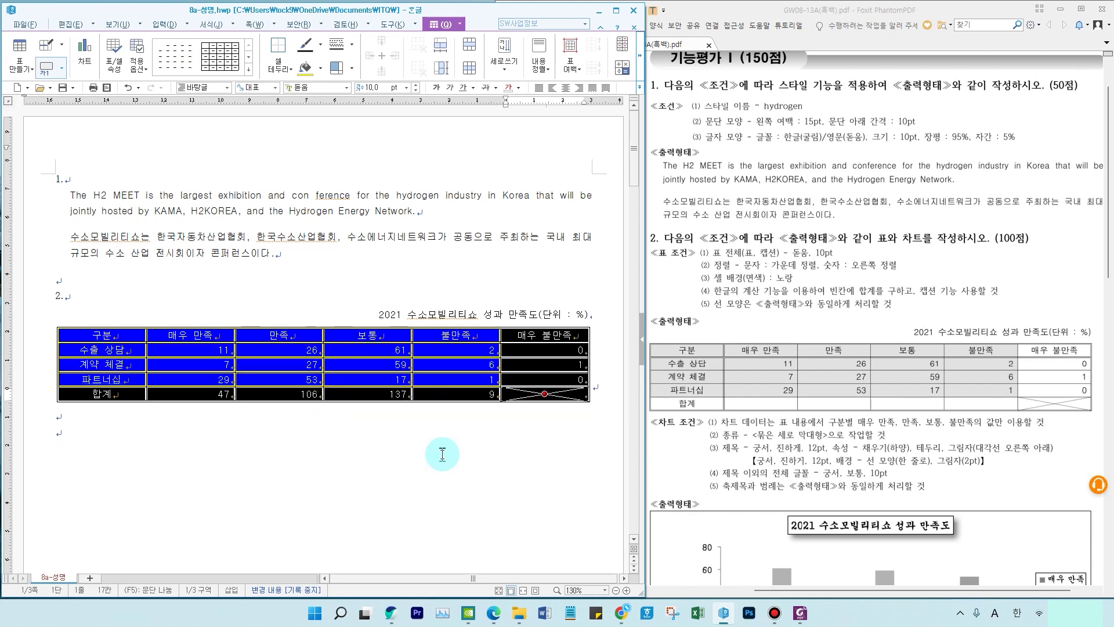
Step: Try narrowing all the table's columns and widen them back to the full text width
key(ctrl+Left)
key(ctrl+Left)
key(ctrl+Left)
key(ctrl+Left)
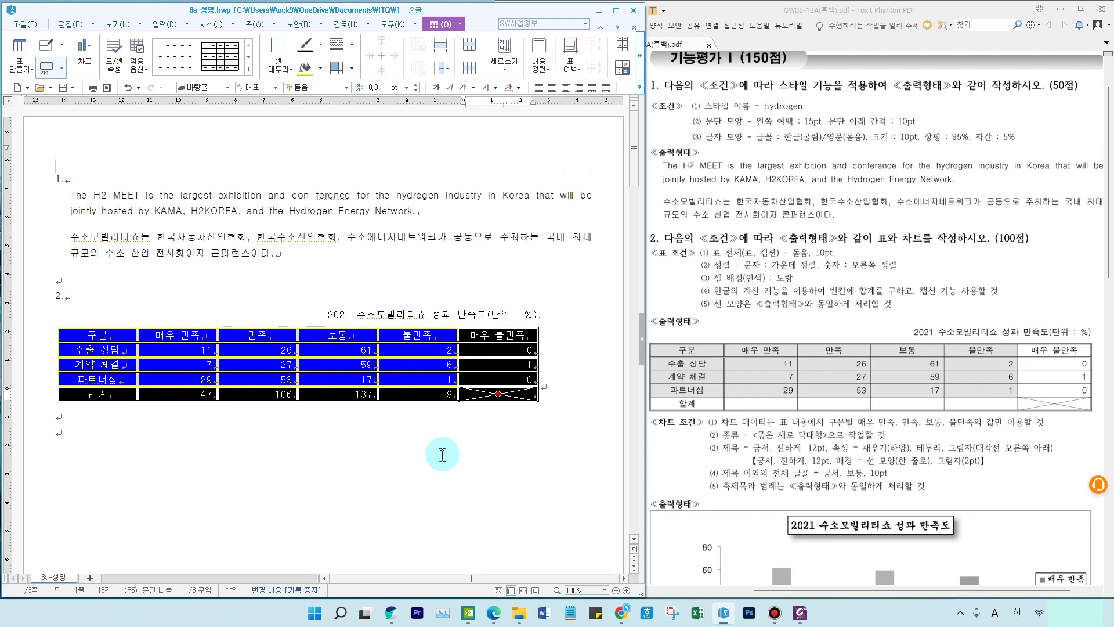
key(ctrl+Right)
key(ctrl+Right)
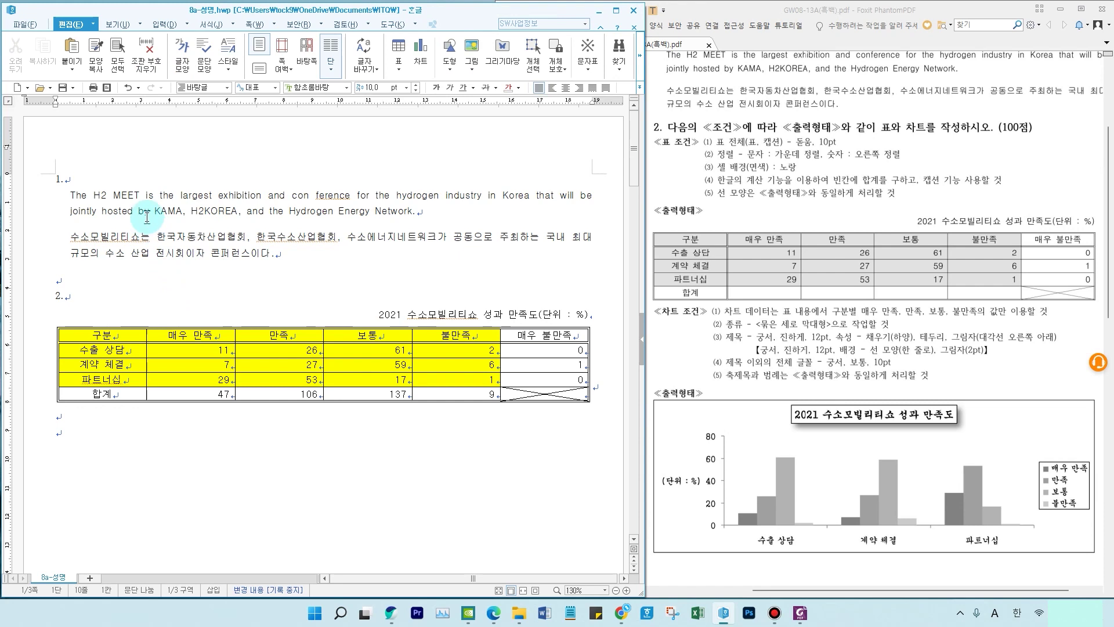
Step: Return to the English hydrogen paragraph and save the answer document
click(147, 214)
click(59, 89)
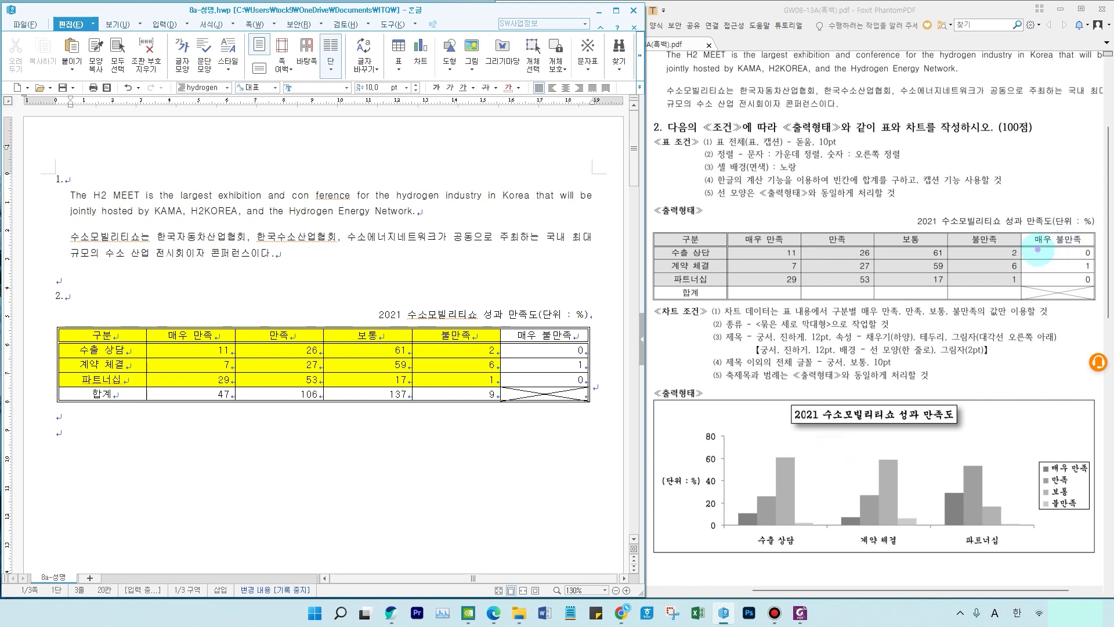
mouse_move(1026, 228)
mouse_down()
mouse_move(1091, 259)
mouse_move(1039, 228)
mouse_move(1032, 238)
mouse_up()
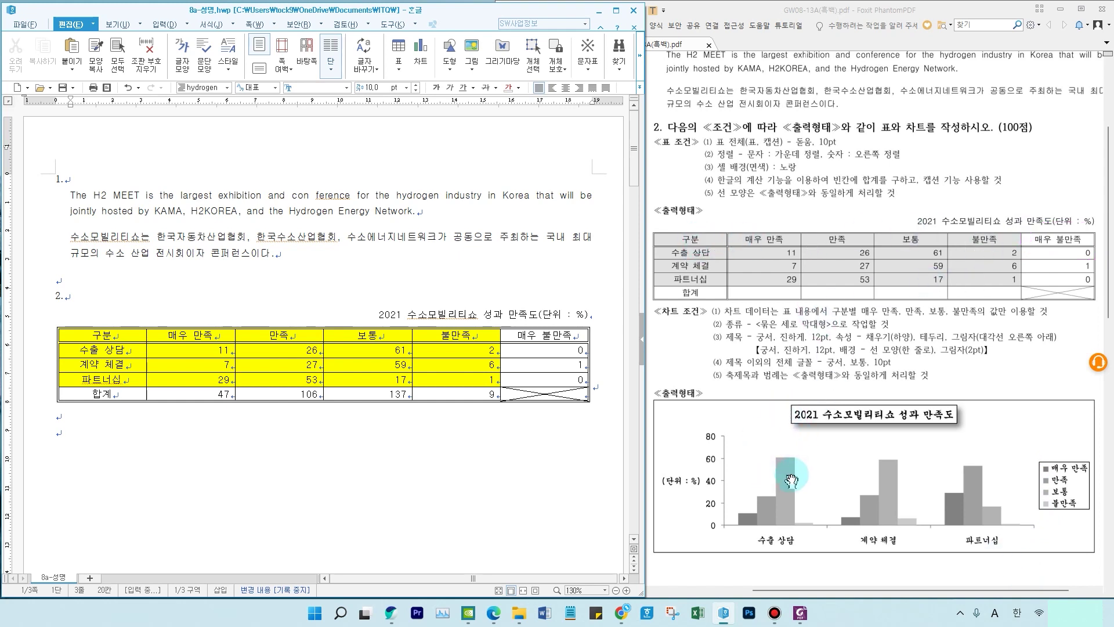
Step: Create a chart from the satisfaction table's 구분 to 불만족 columns, covering the header row through the 파트너십 row
drag(139, 335, 442, 381)
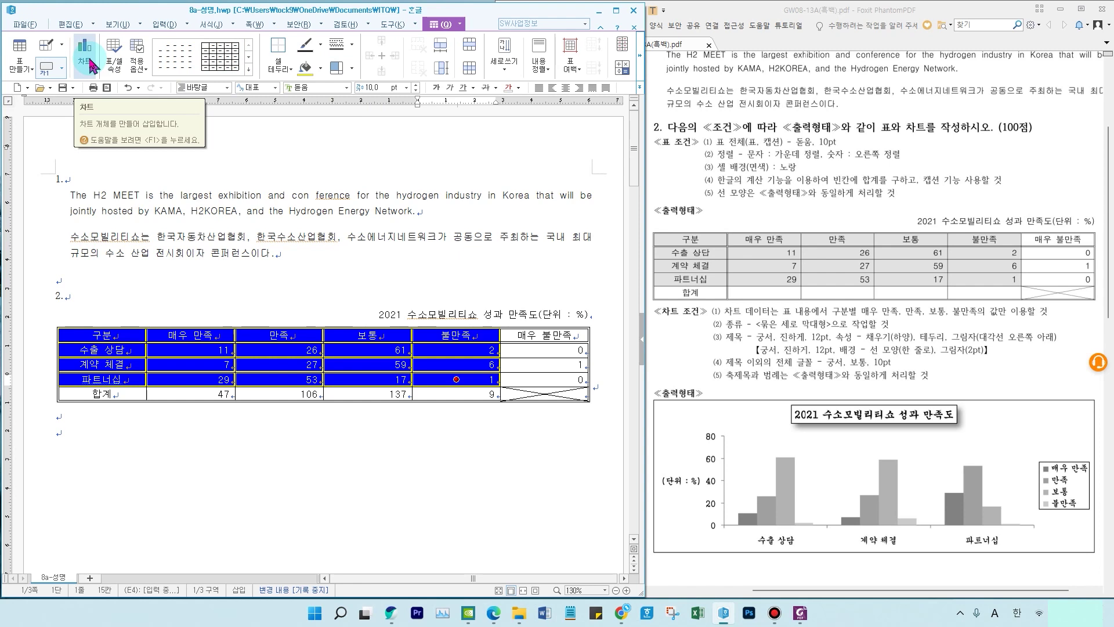
right_click(300, 338)
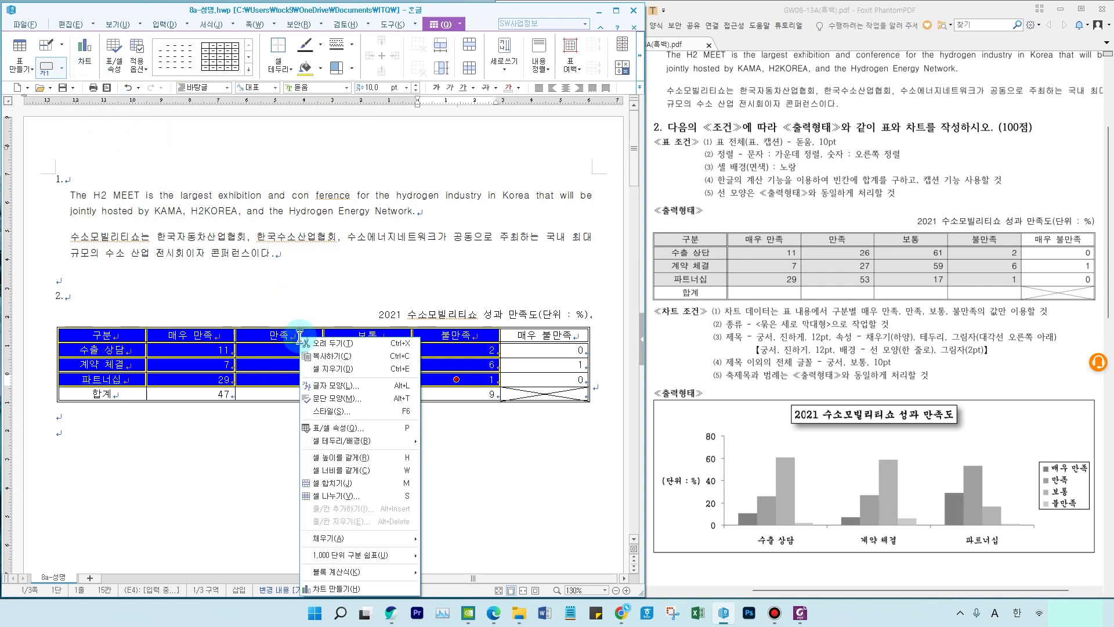
click(342, 590)
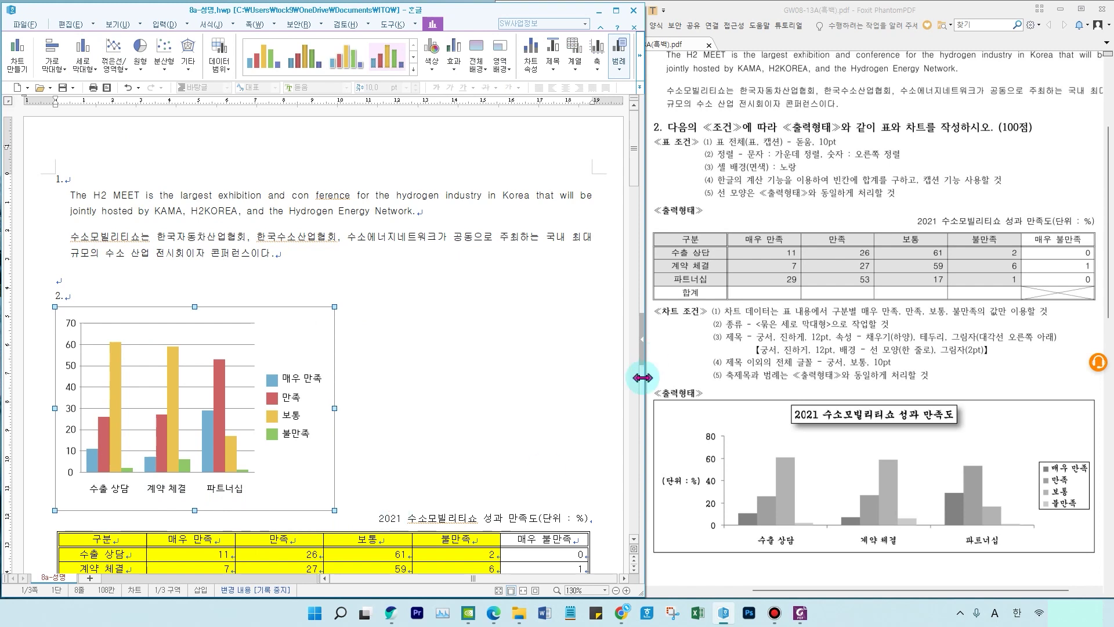
Step: Set the chart to be treated as a character (글자처럼 취급) and move it to the empty line below the table
drag(643, 369, 827, 414)
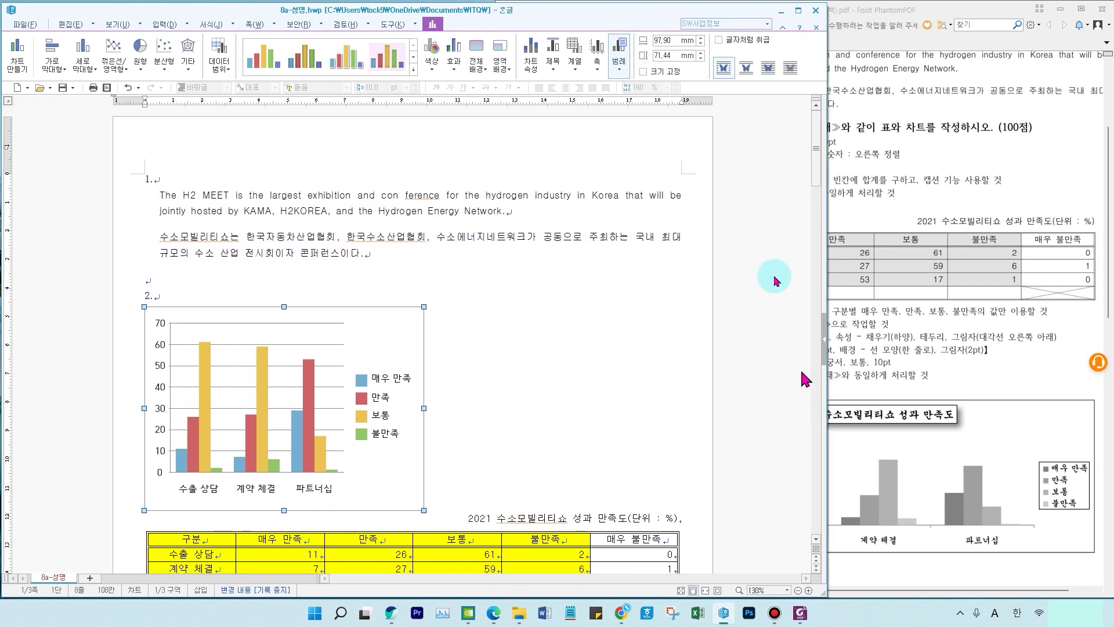
click(719, 40)
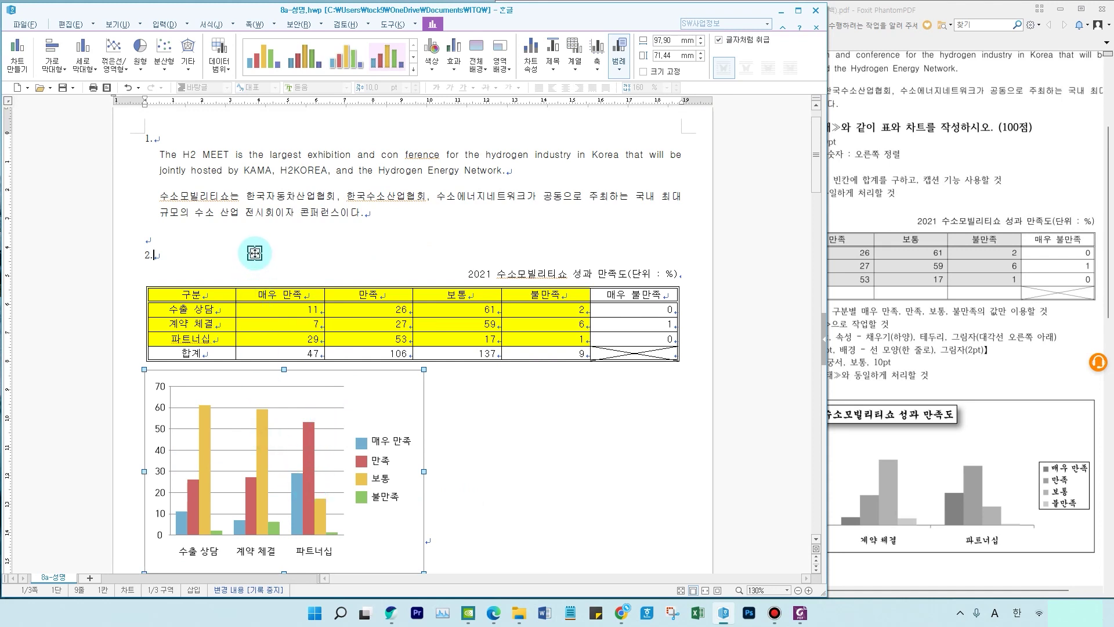
drag(251, 244, 251, 245)
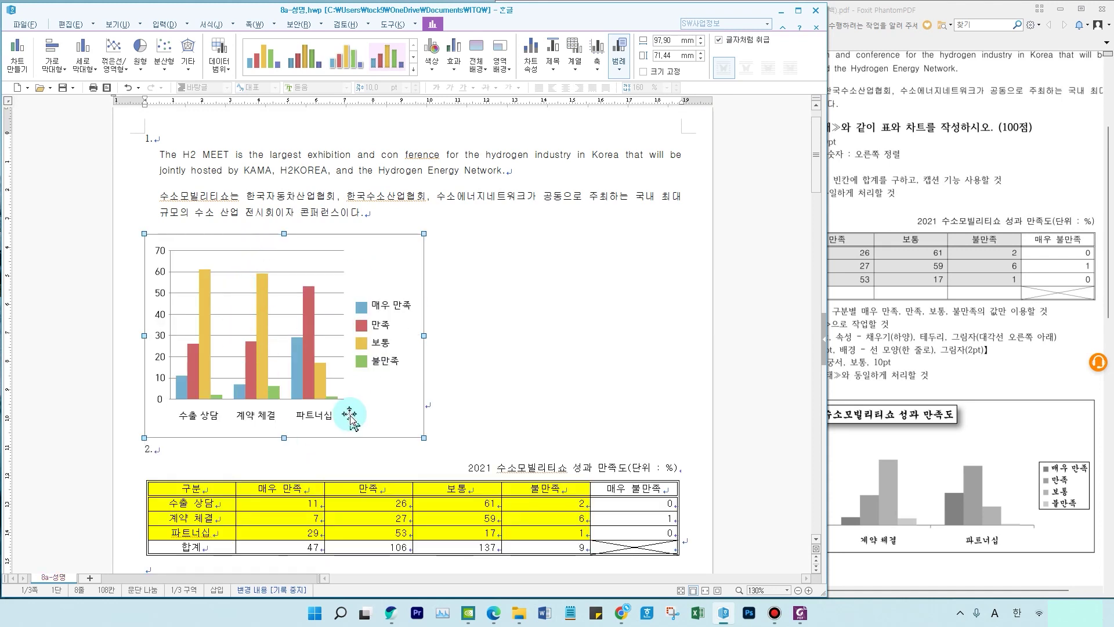
scroll(360, 383, down, 3)
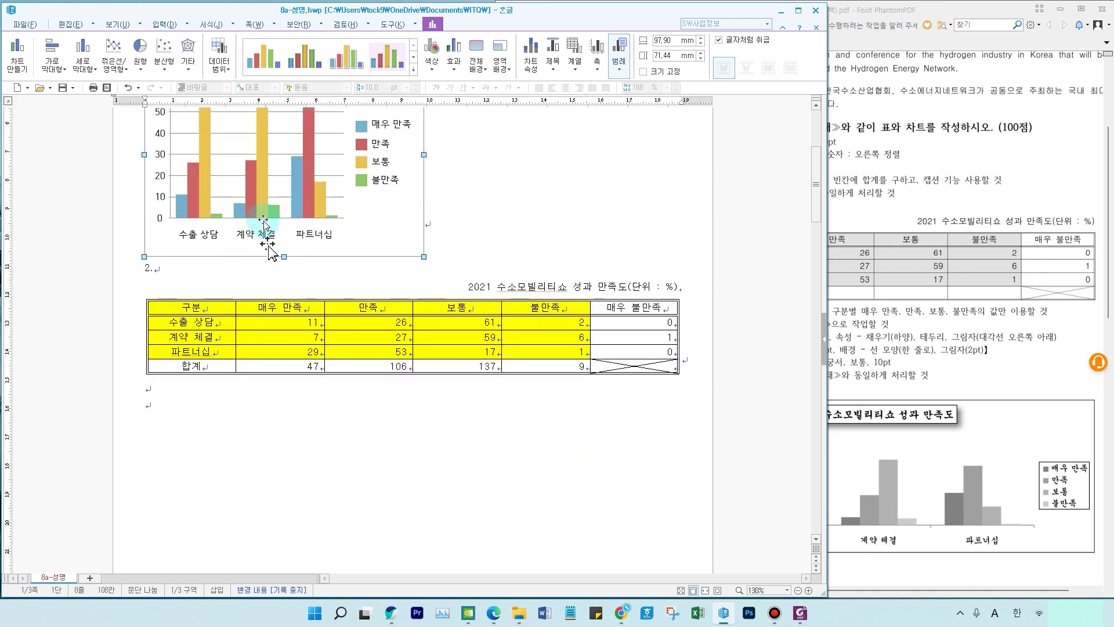
drag(256, 216, 244, 400)
scroll(244, 348, up, 2)
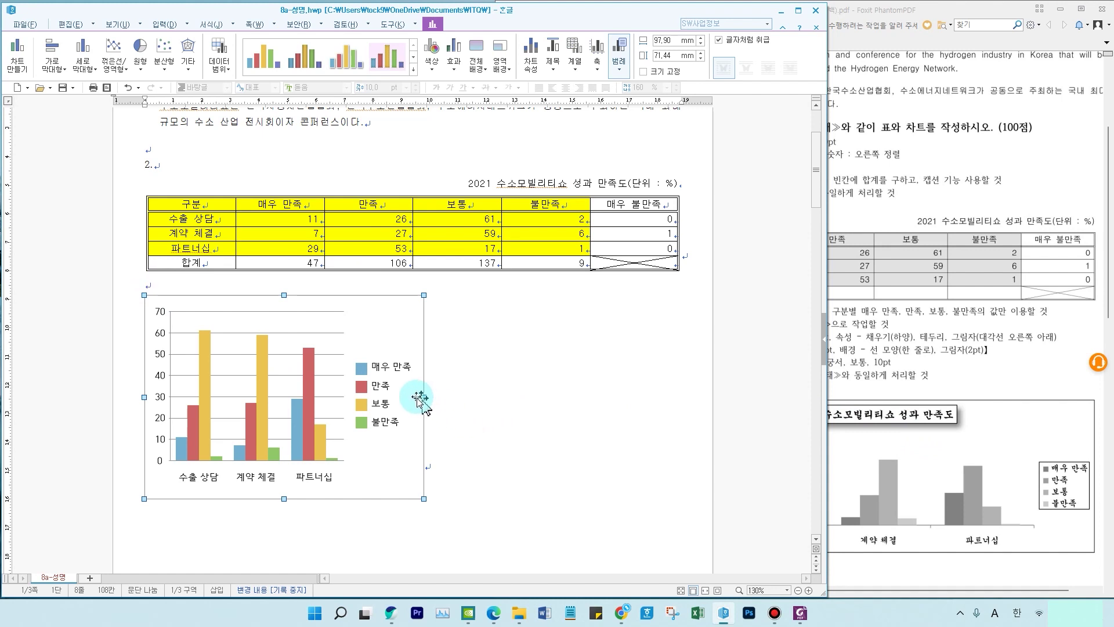
drag(826, 378, 646, 406)
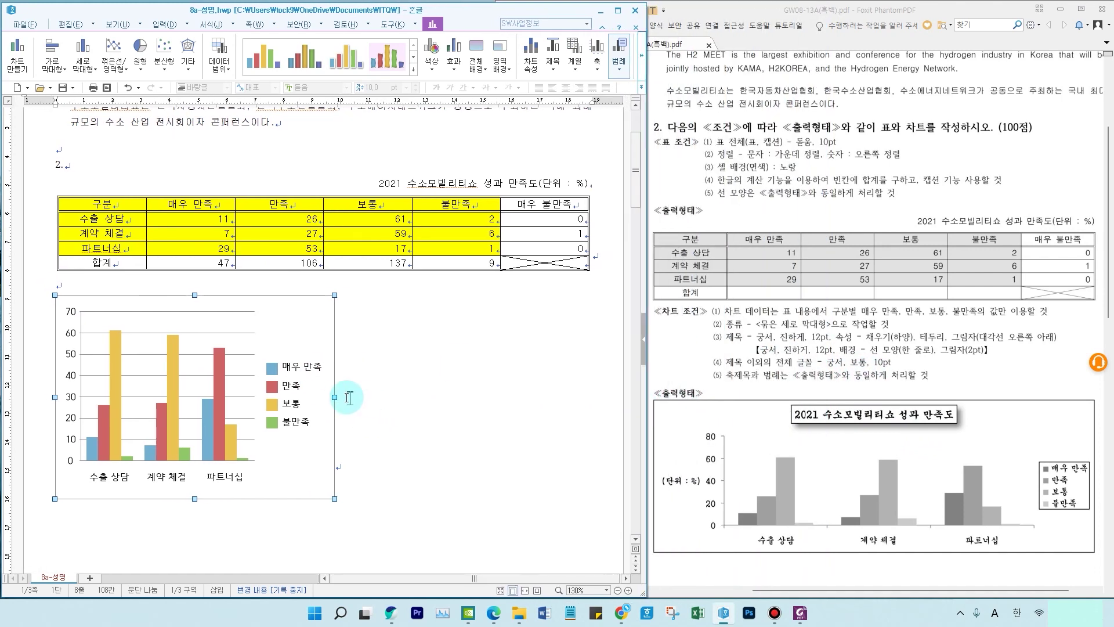
Step: Widen the chart to about the same width as the table above it and deselect it
drag(335, 397, 603, 388)
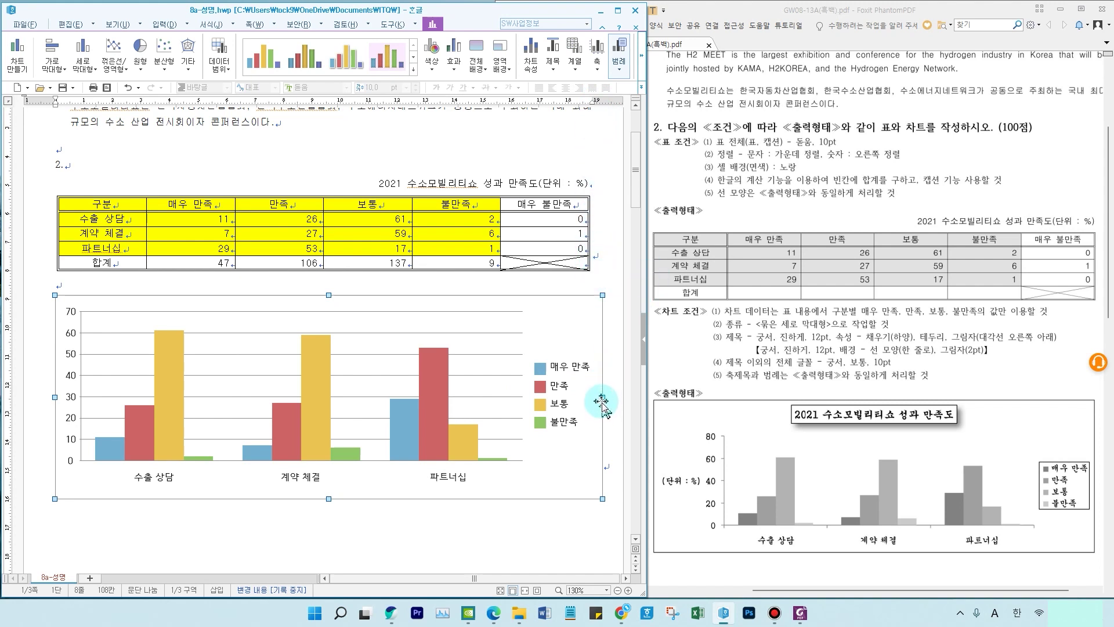
drag(601, 399, 586, 397)
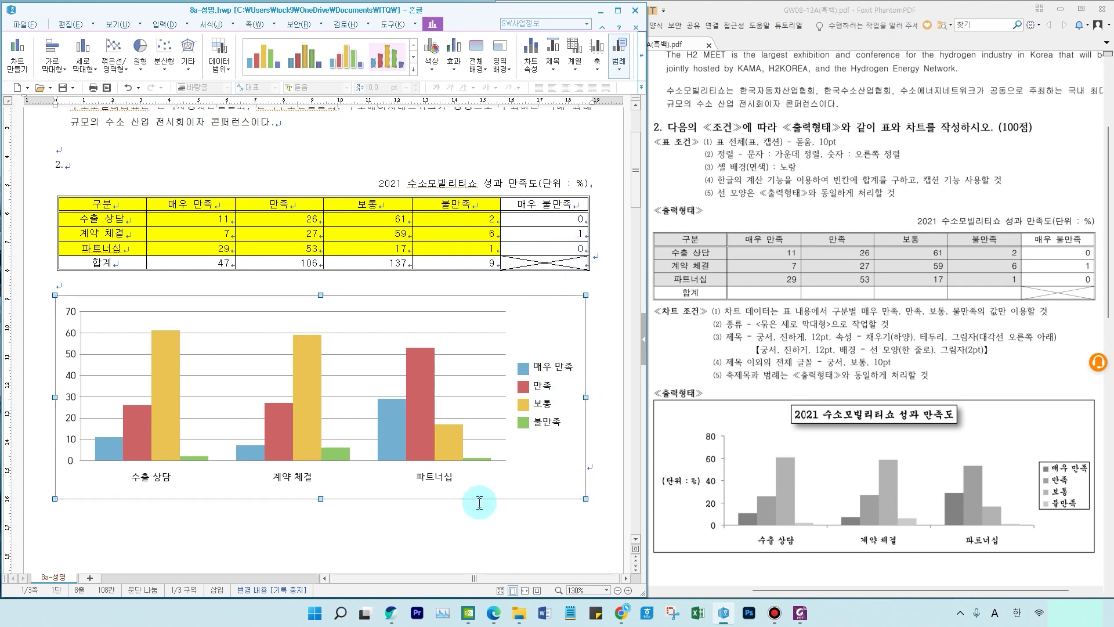
key(Escape)
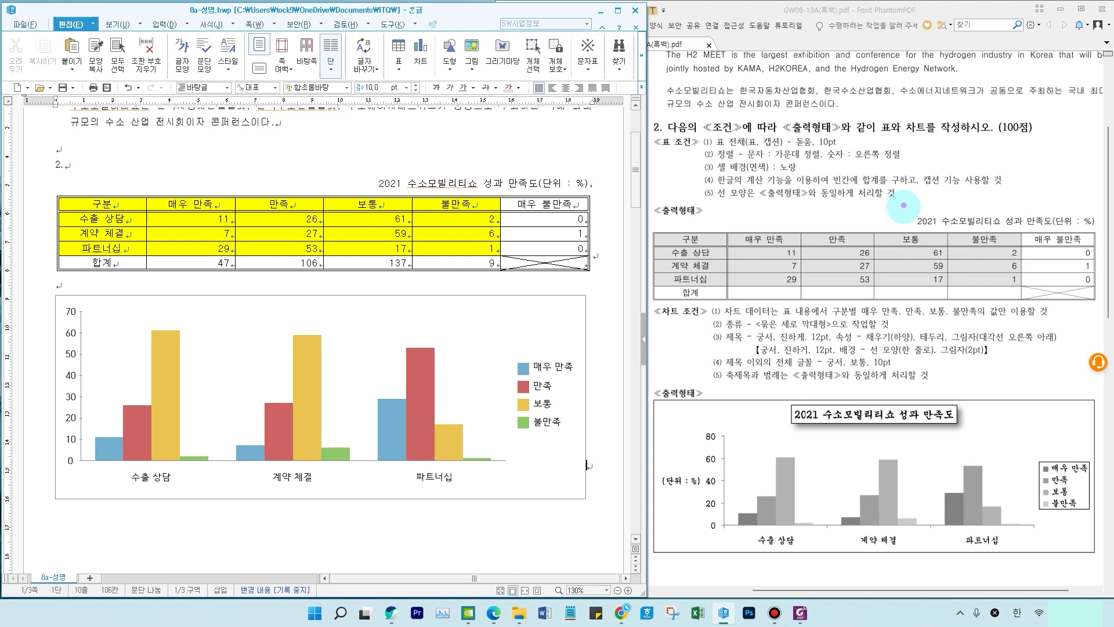
drag(904, 206, 1096, 231)
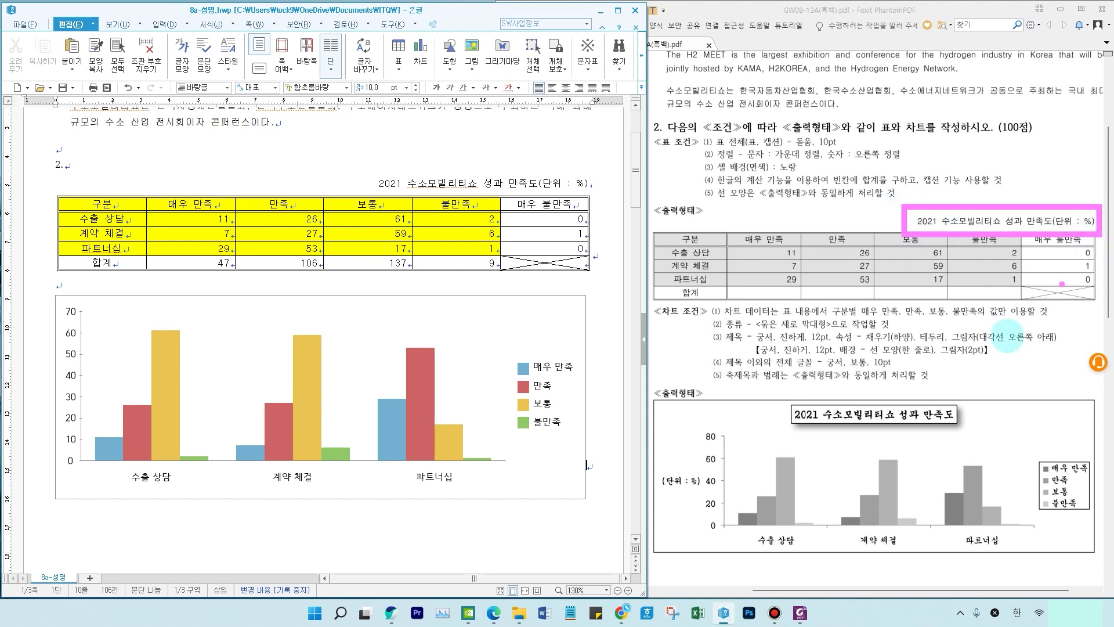
mouse_move(855, 397)
mouse_down()
mouse_move(865, 410)
mouse_move(893, 388)
mouse_up()
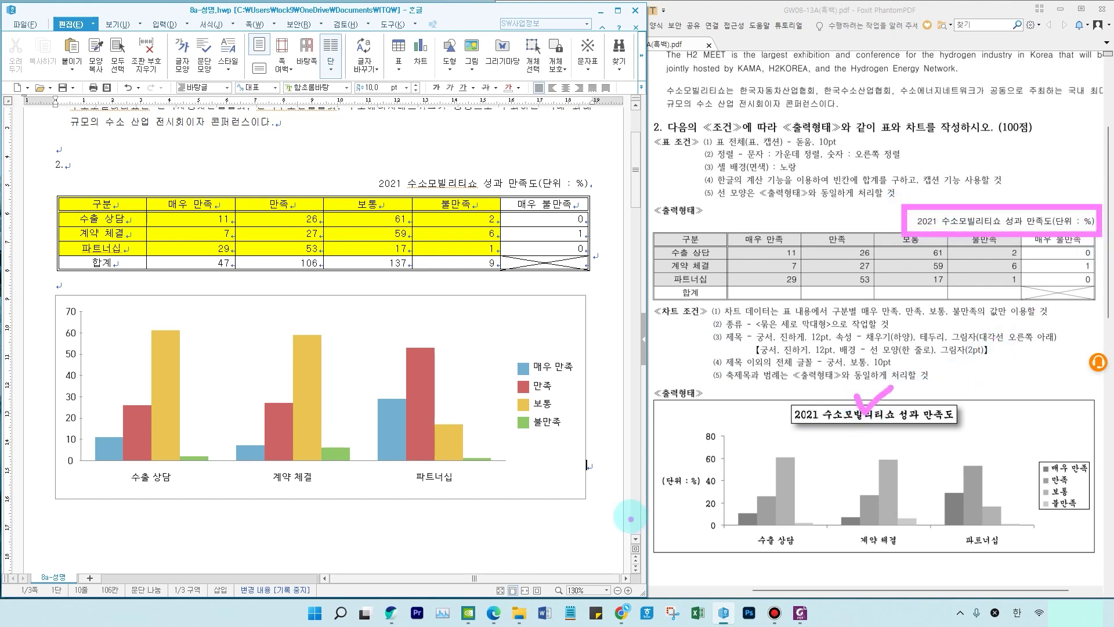
drag(665, 469, 693, 458)
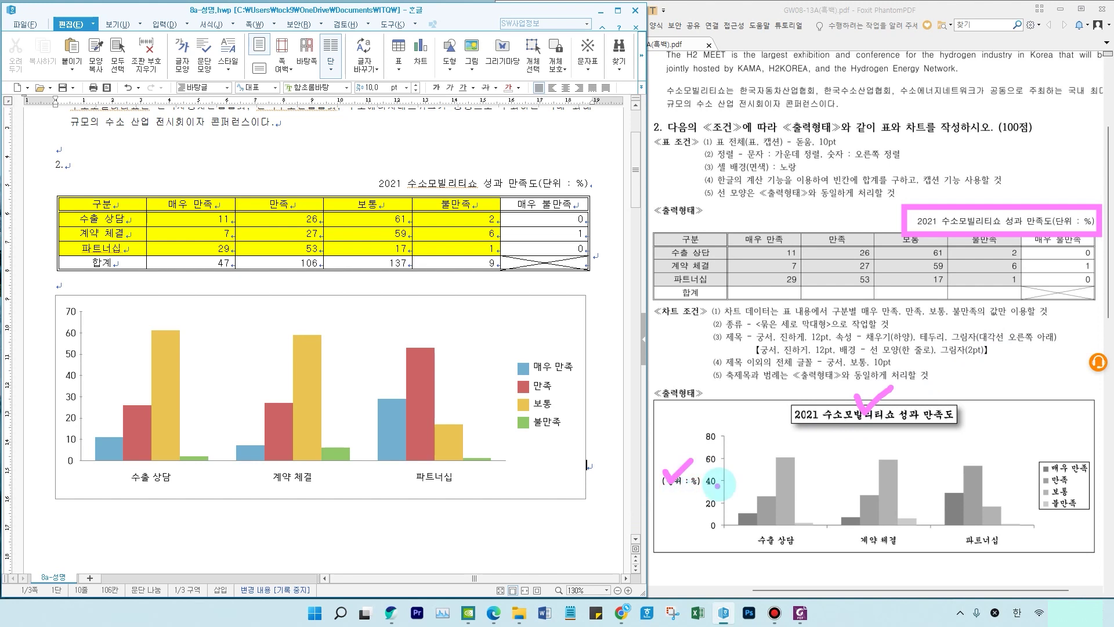
key(Escape)
Step: Copy the table's caption text, 2021 수소모빌리티쇼 성과 만족도(단위 : %)
drag(377, 184, 589, 182)
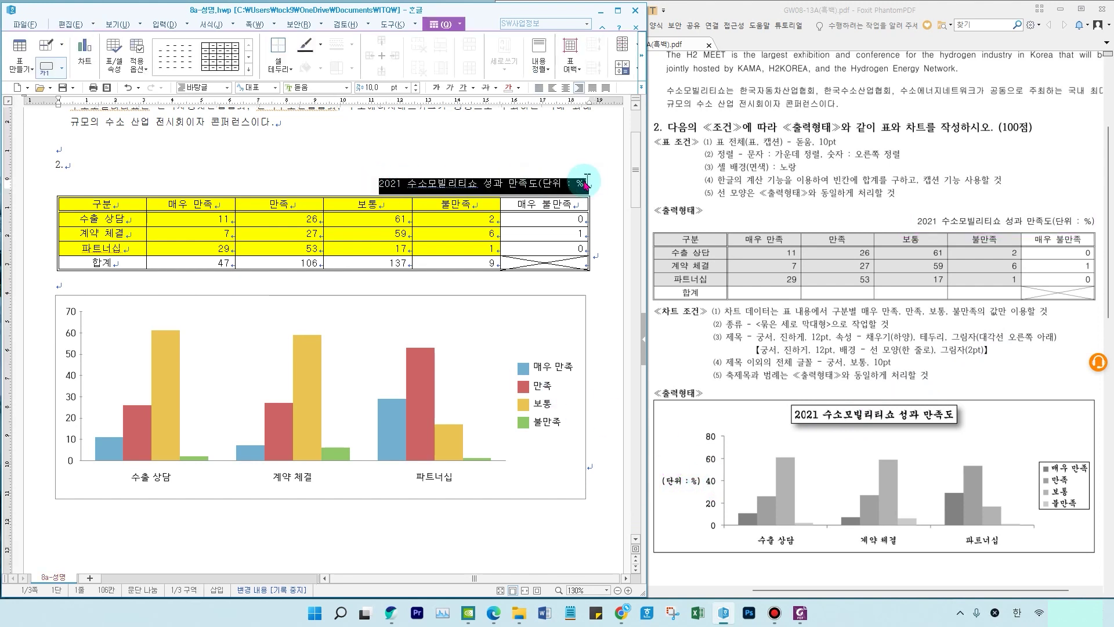
right_click(582, 185)
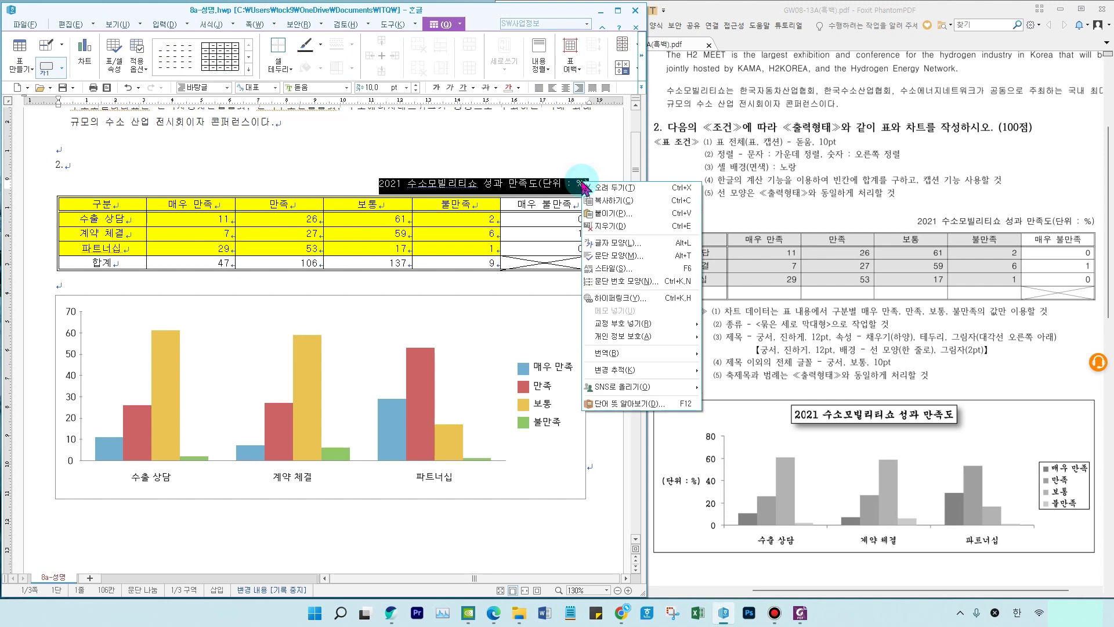
click(629, 206)
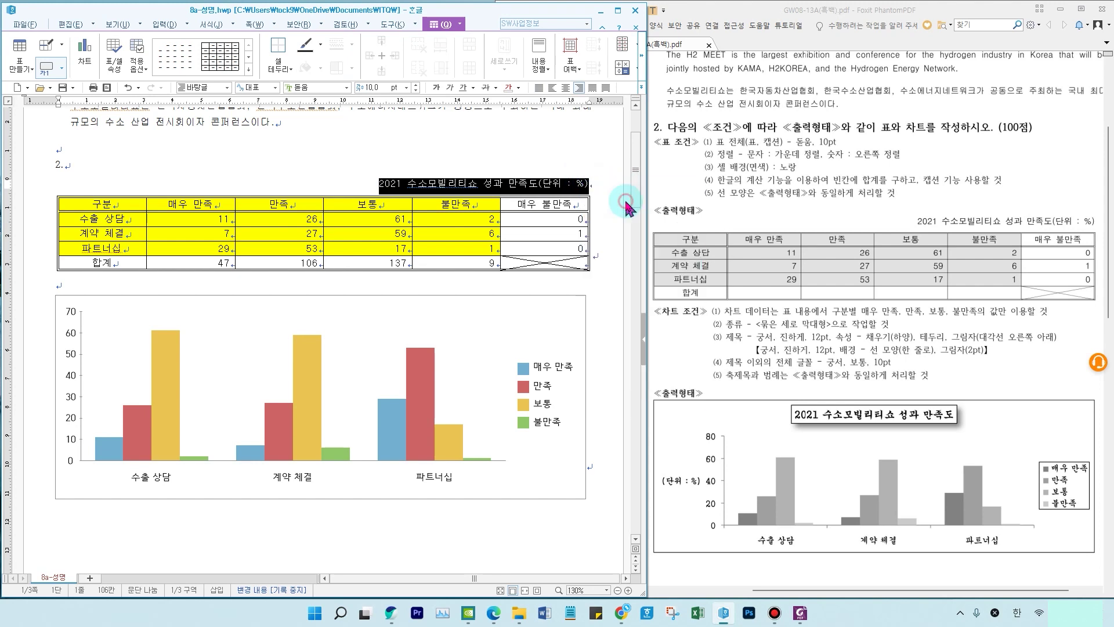
Step: Open the chart for editing and accept the clustered column type (묶은 세로 막대형) in the Chart Wizard's first stage
click(460, 370)
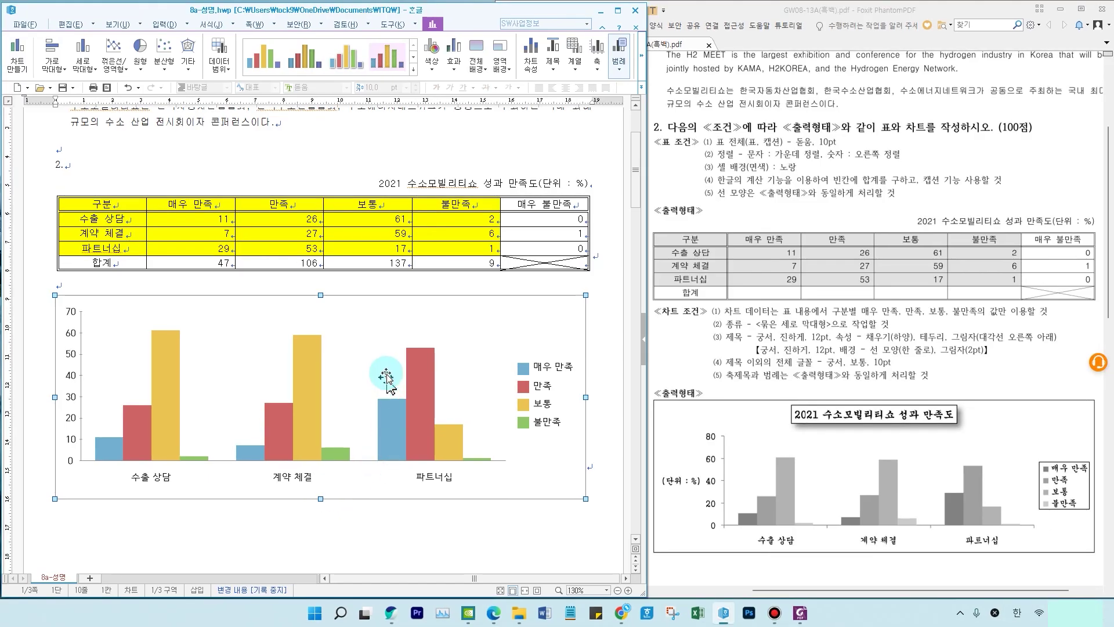
right_click(389, 349)
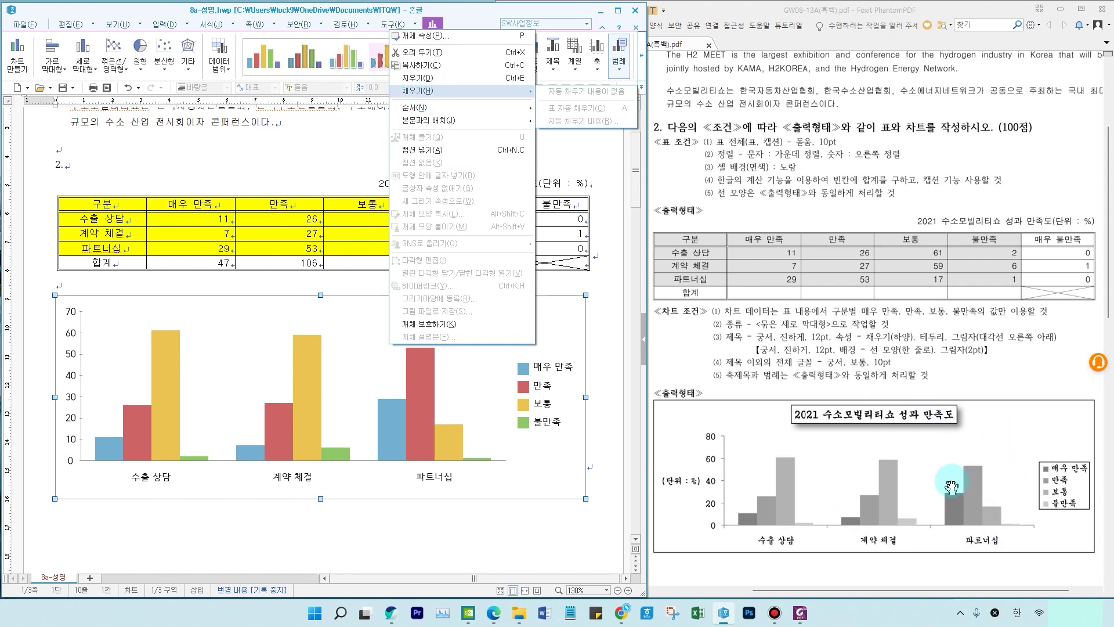
click(353, 384)
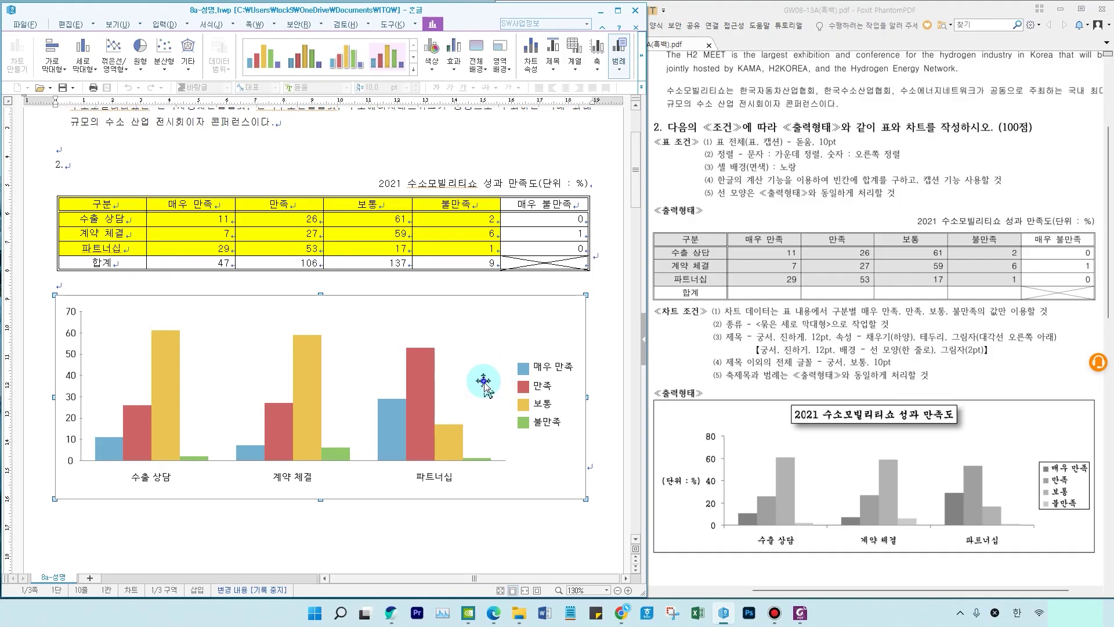
right_click(484, 381)
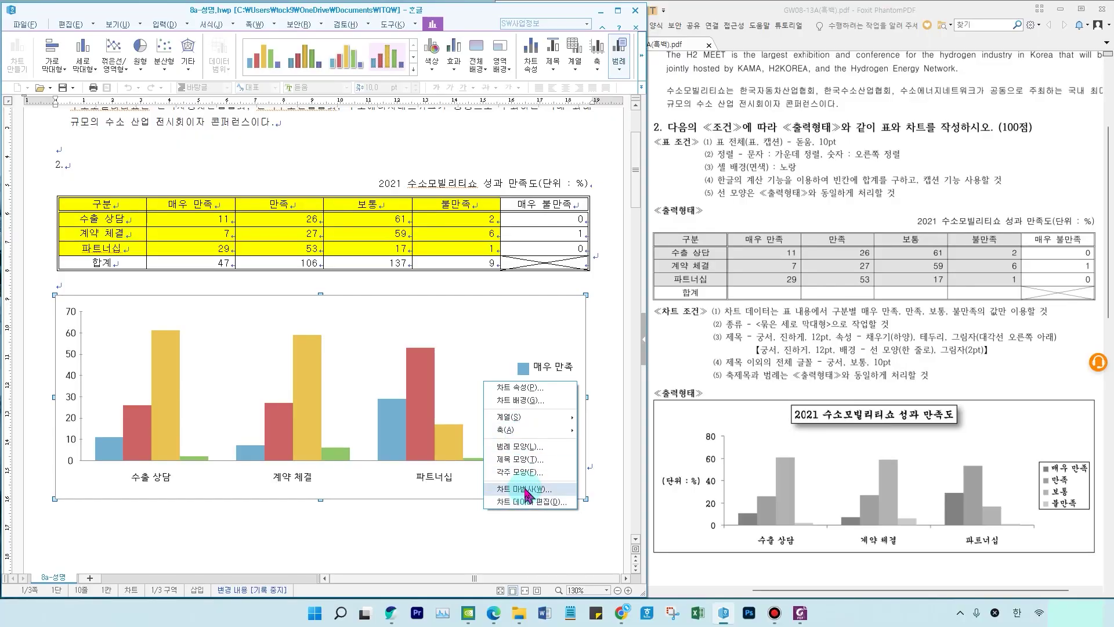
click(526, 491)
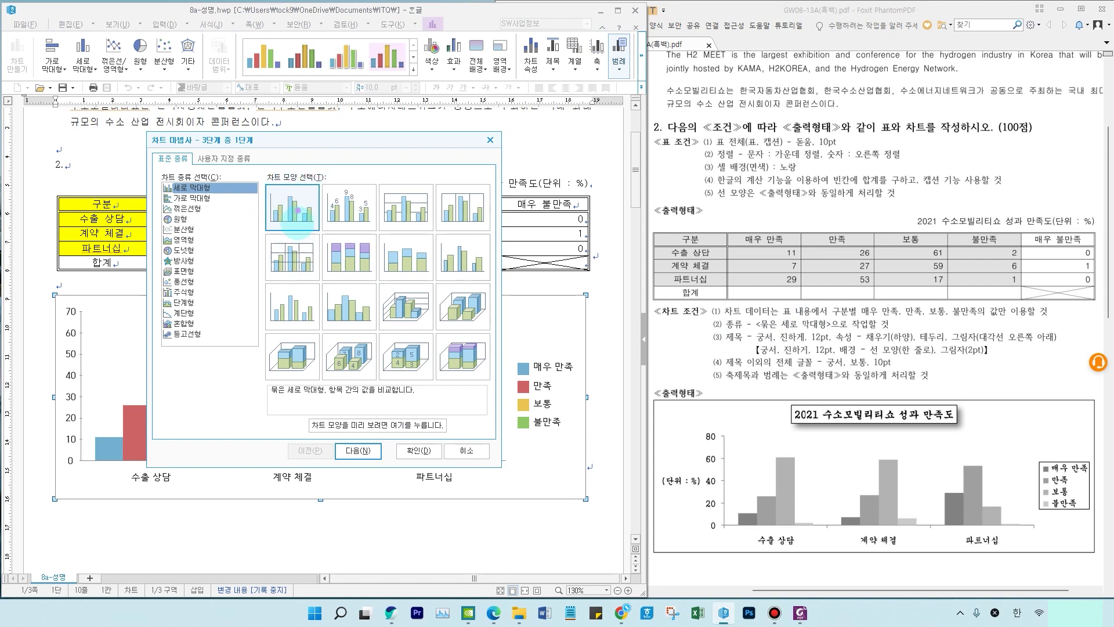
drag(264, 375, 333, 406)
drag(261, 177, 324, 233)
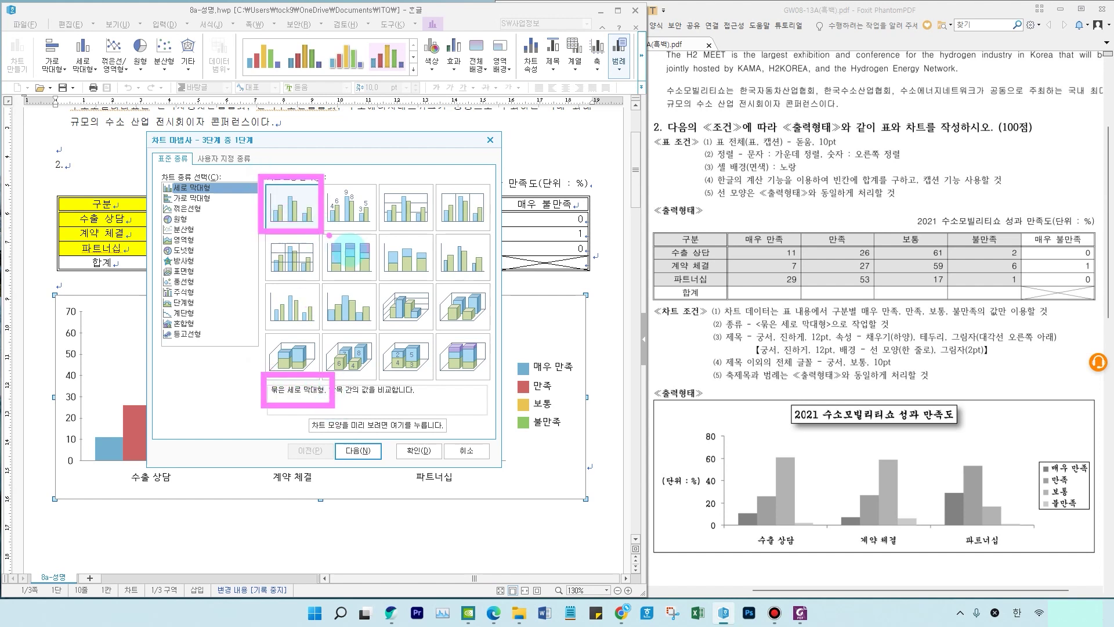
key(Escape)
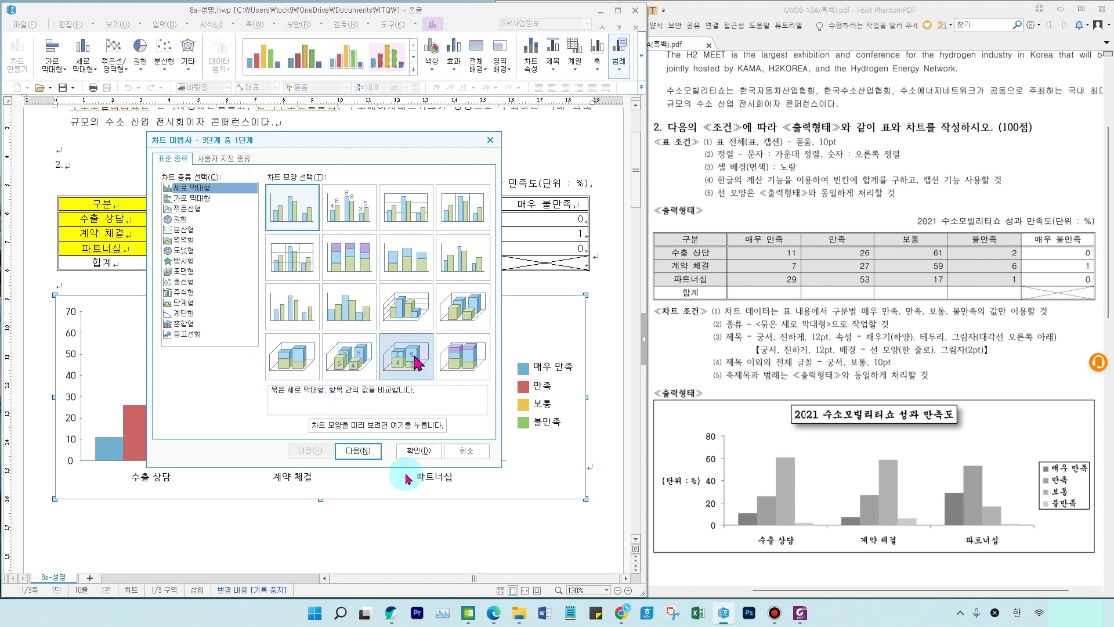
click(370, 458)
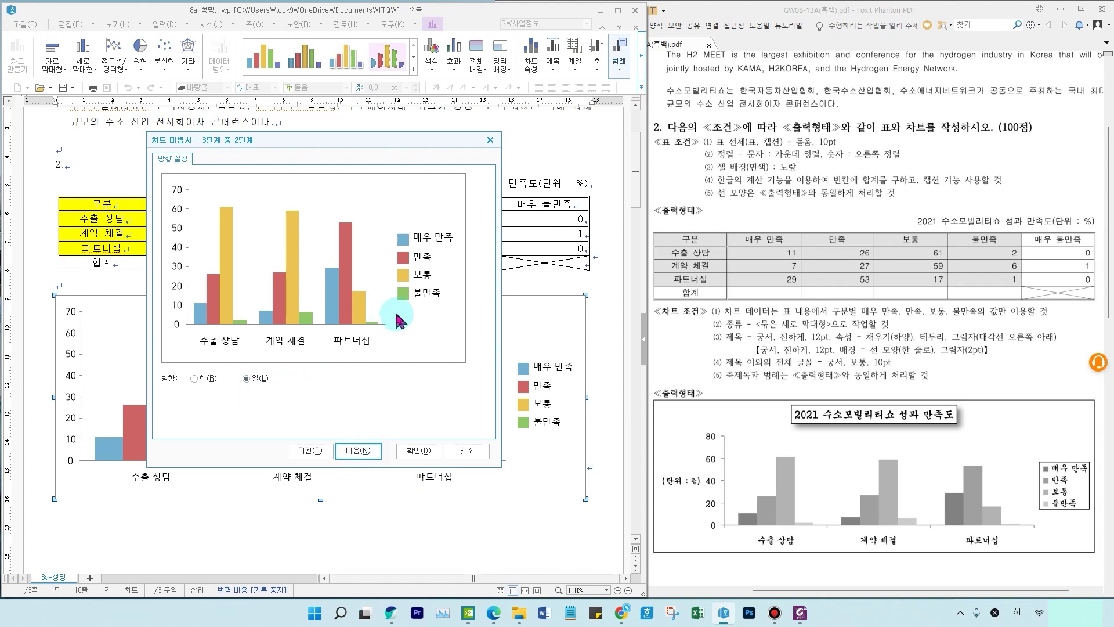
Step: Keep the data direction by columns (열) and advance to the Chart Wizard's final stage
drag(393, 211, 479, 317)
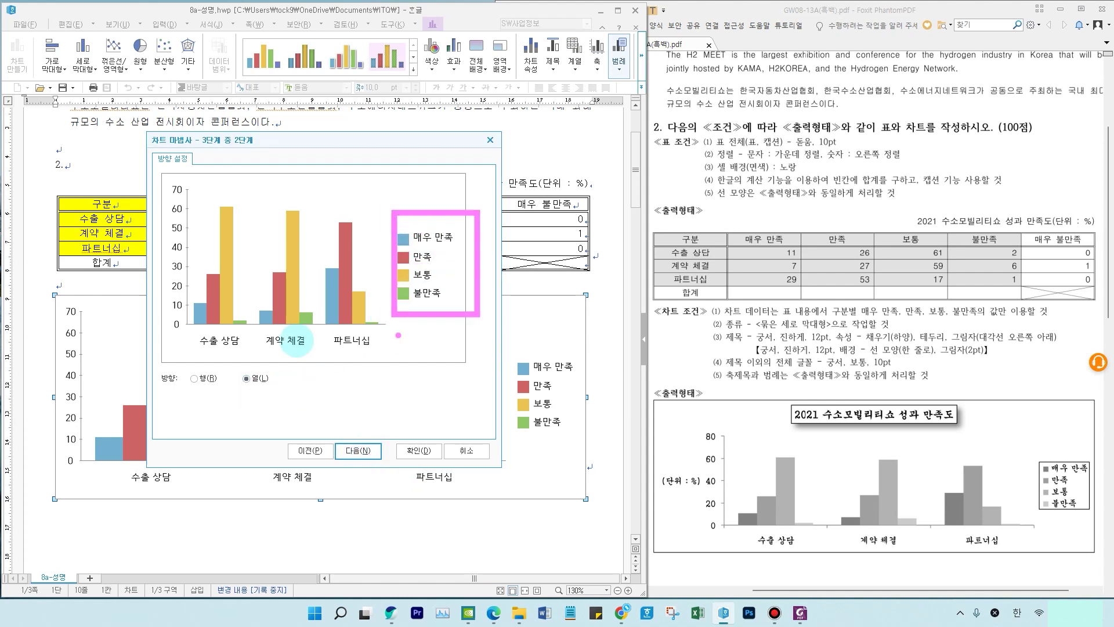
drag(189, 324, 375, 355)
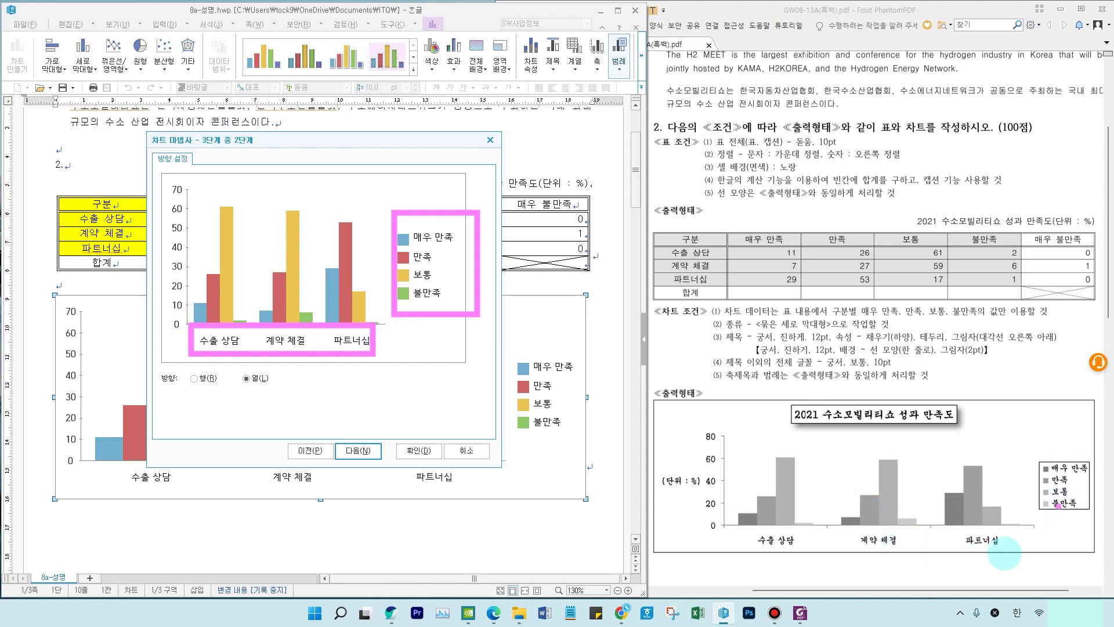
mouse_move(273, 397)
mouse_down()
mouse_move(234, 405)
mouse_move(257, 356)
mouse_move(263, 407)
mouse_up()
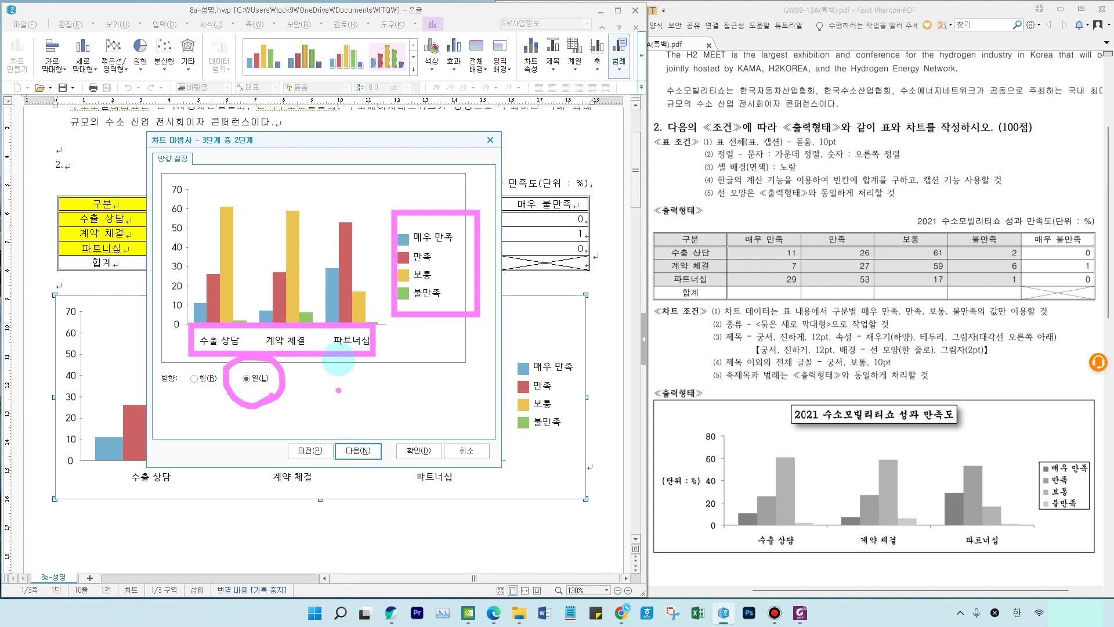
key(Escape)
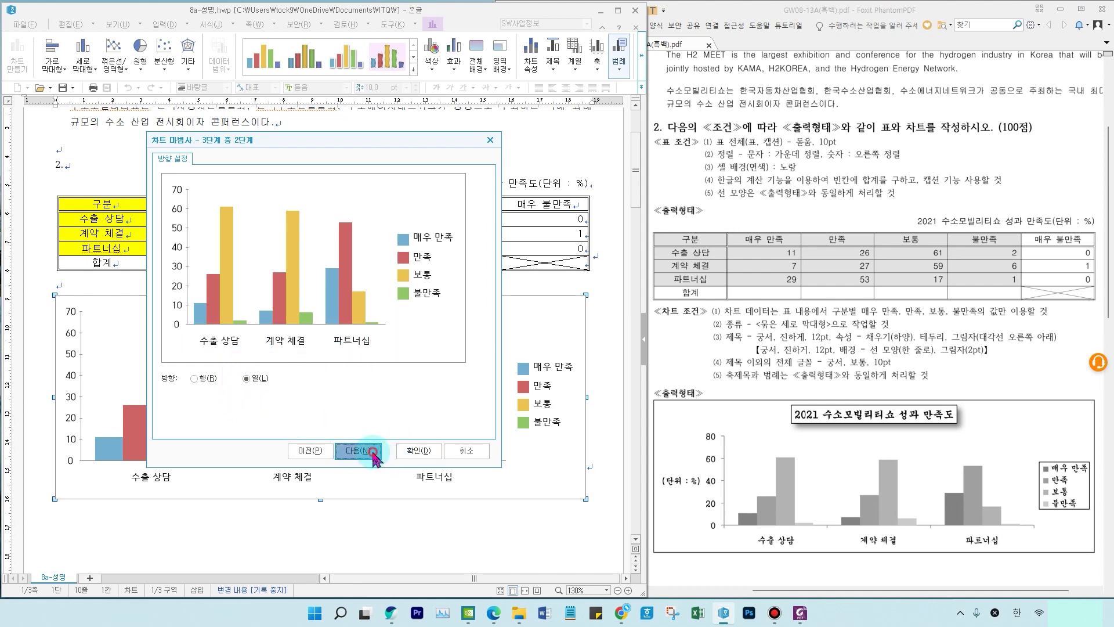
click(372, 452)
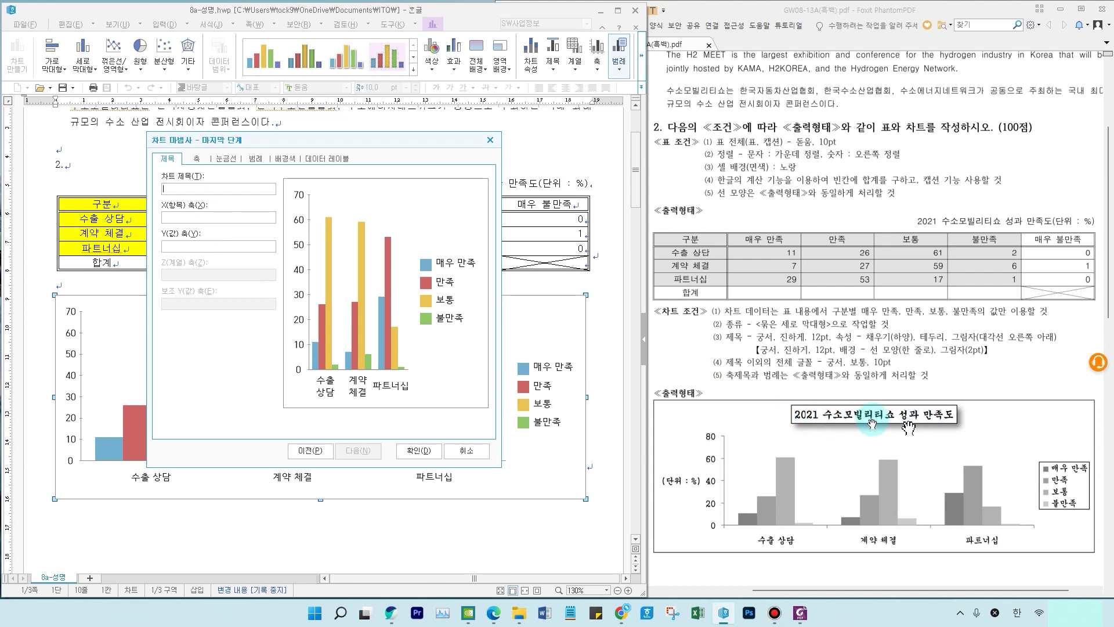
Step: Paste the copied caption as the chart title and cut (단위 : %) from its end
drag(376, 141, 350, 230)
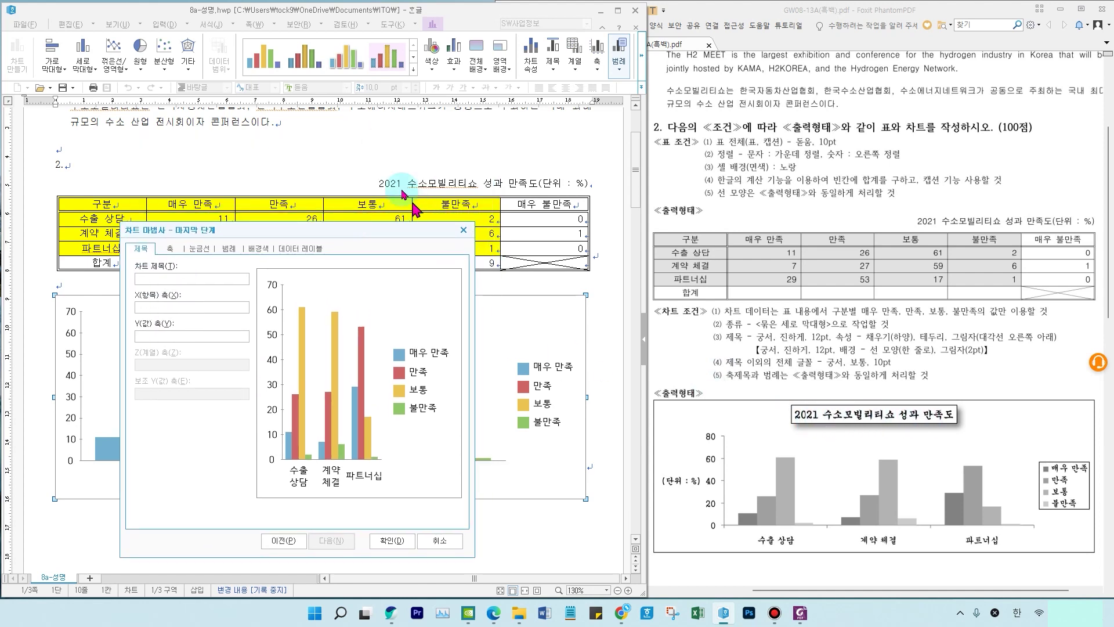
right_click(171, 278)
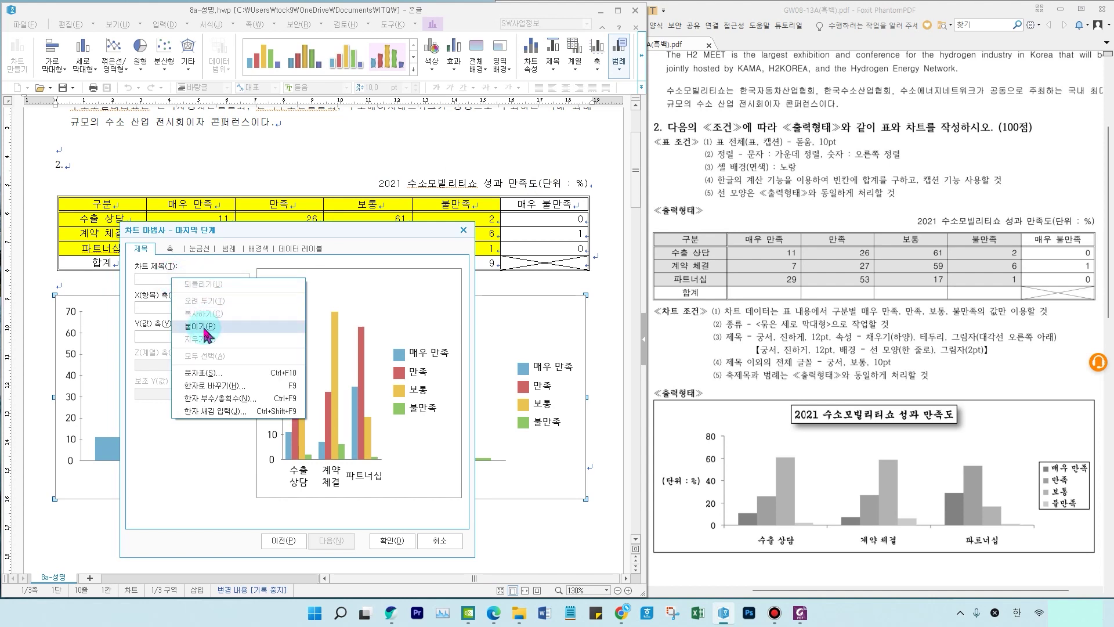
click(206, 326)
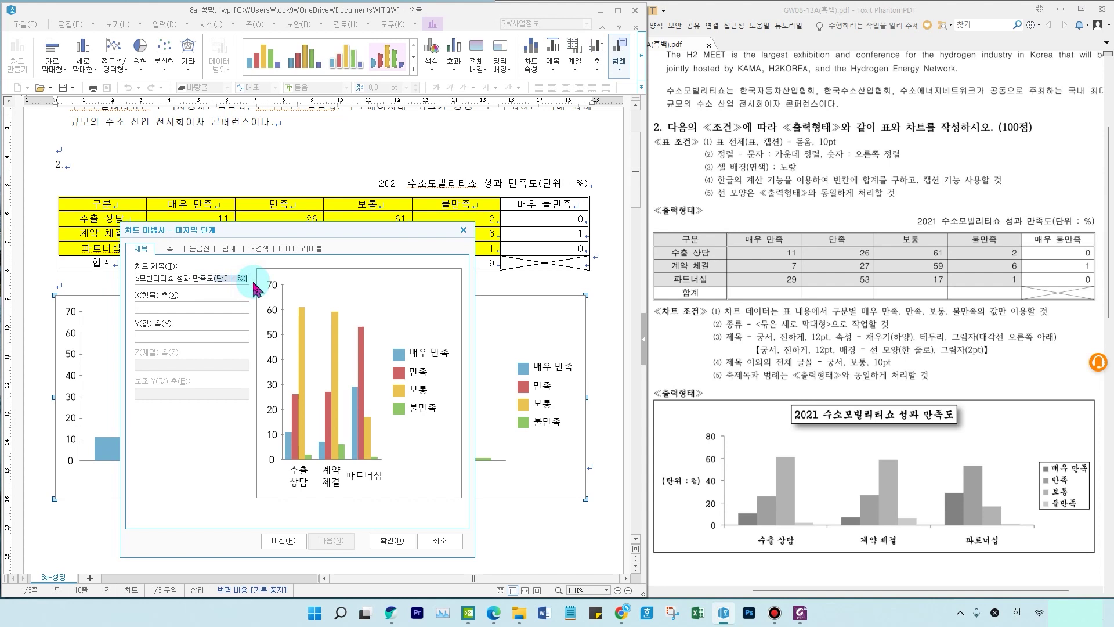
right_click(234, 281)
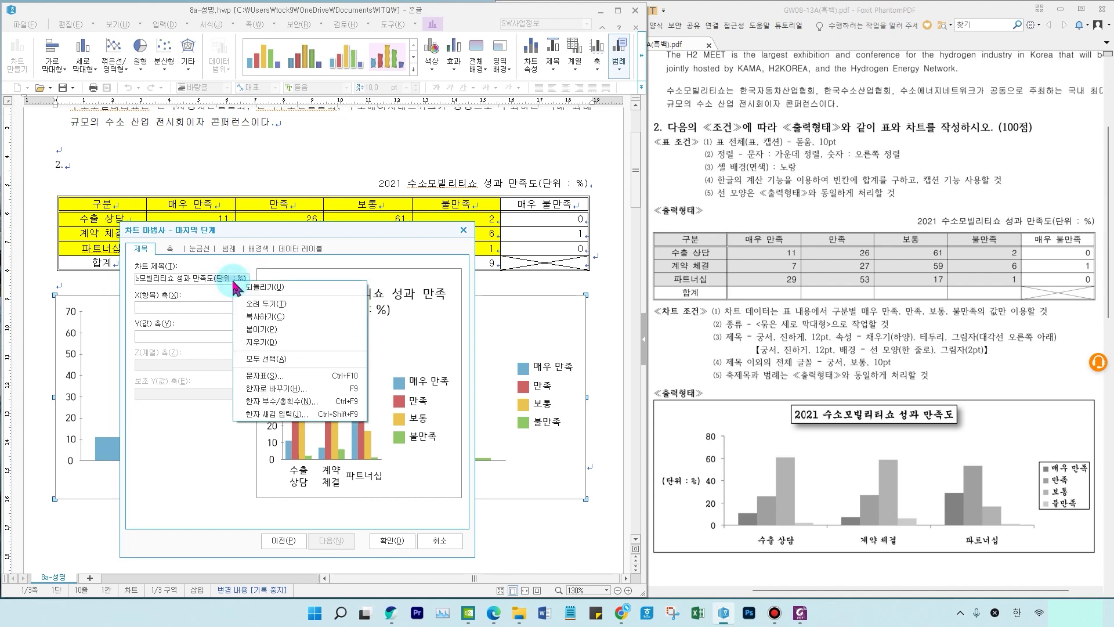
click(281, 304)
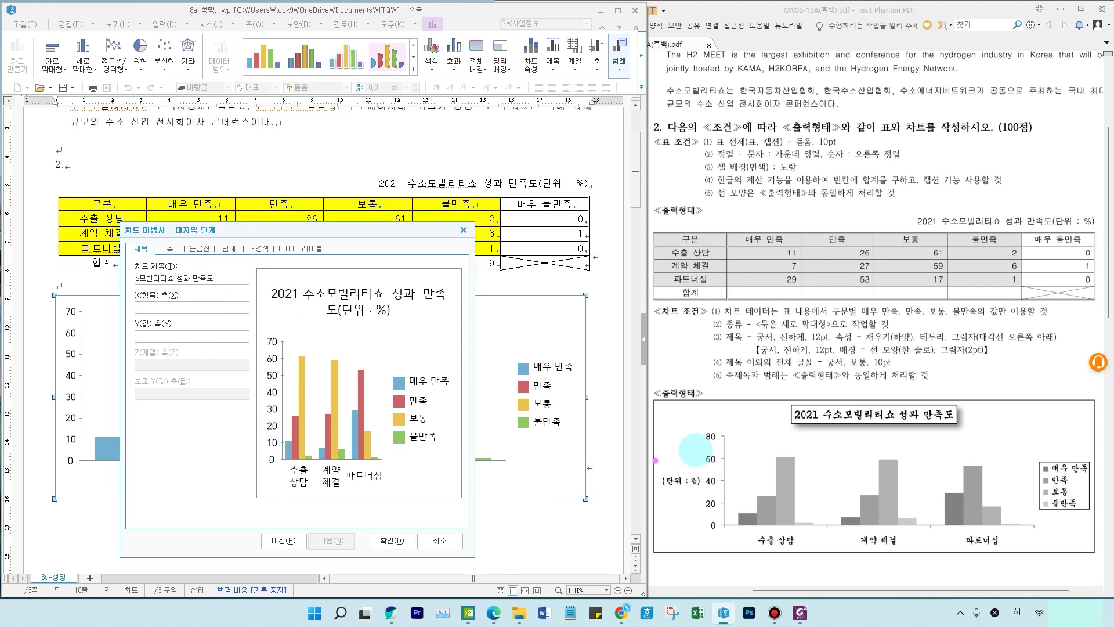
Step: Paste (단위 : %) as the Y(값) axis title and finish the Chart Wizard
drag(698, 429, 725, 536)
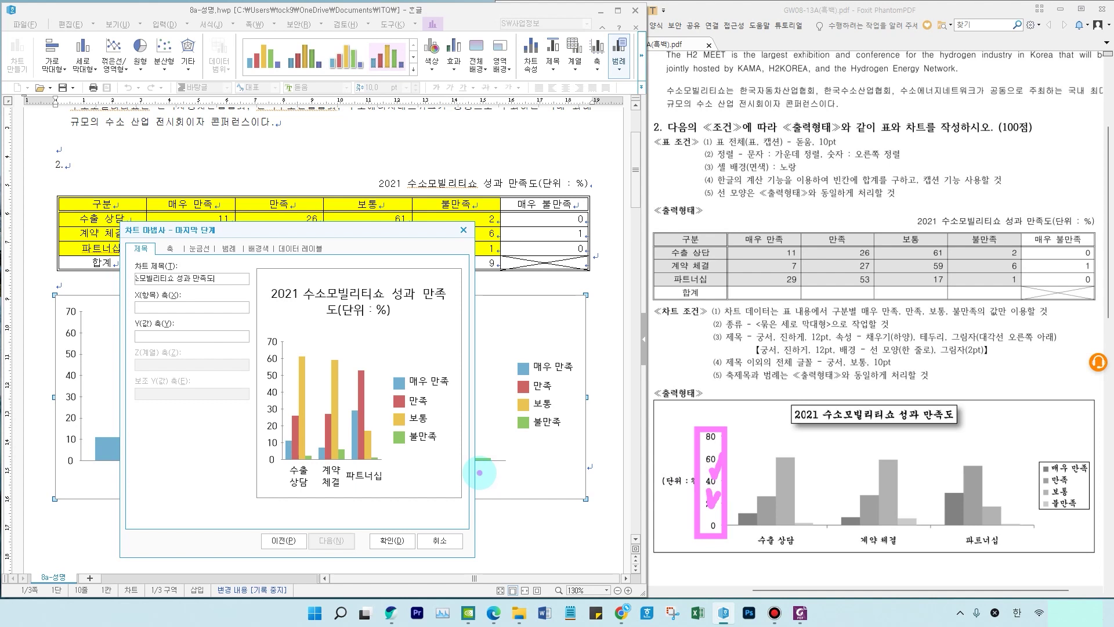
mouse_move(710, 497)
mouse_down()
mouse_move(678, 505)
mouse_move(698, 468)
mouse_move(684, 500)
mouse_up()
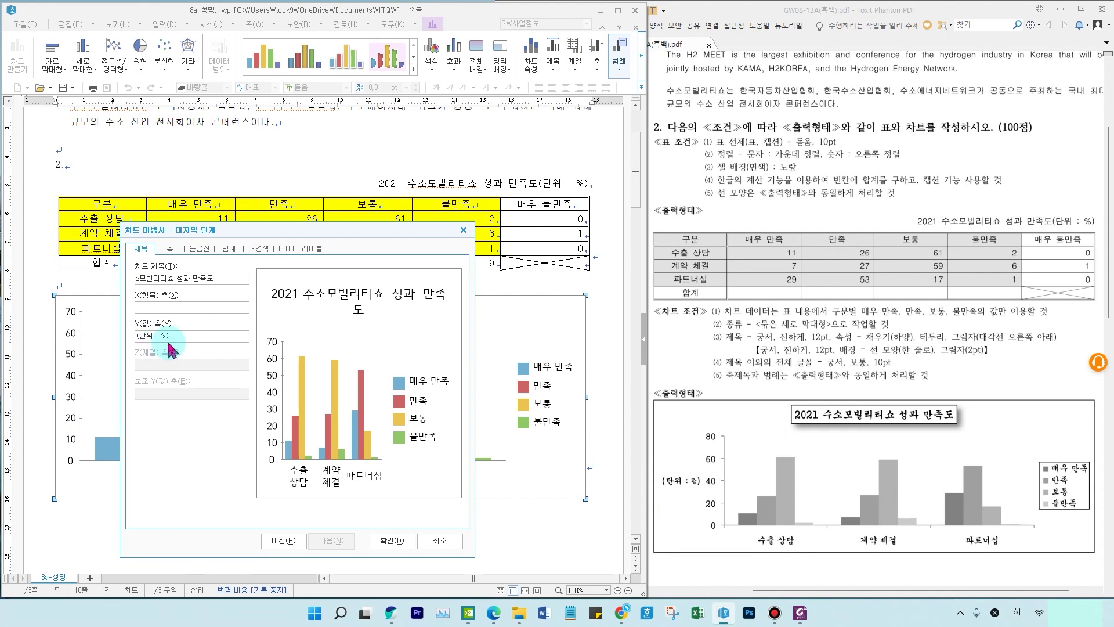
right_click(179, 338)
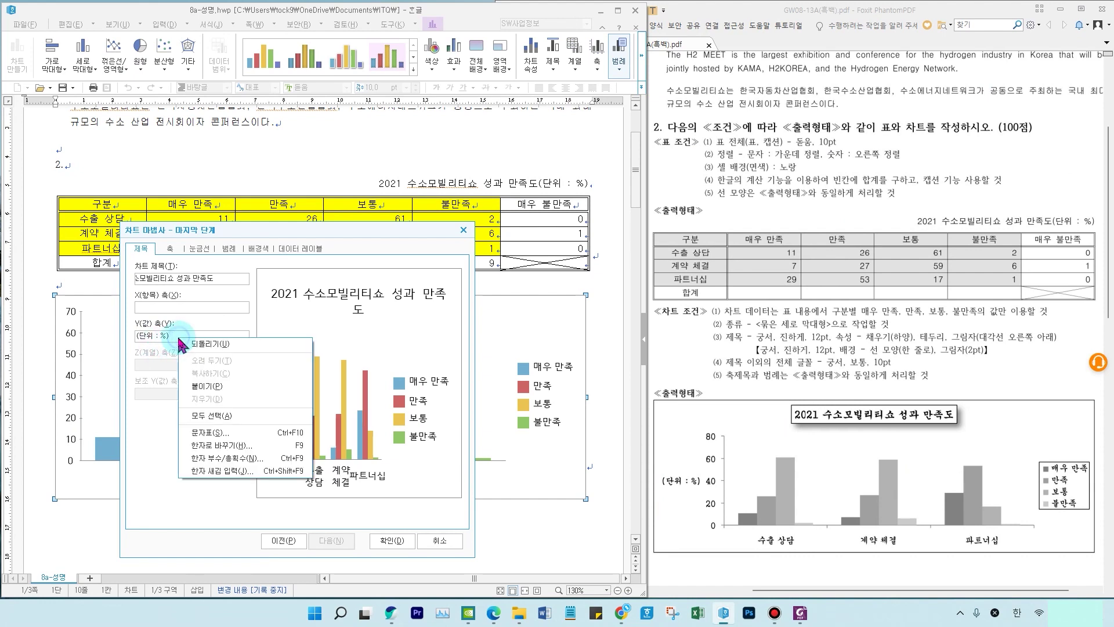
click(170, 336)
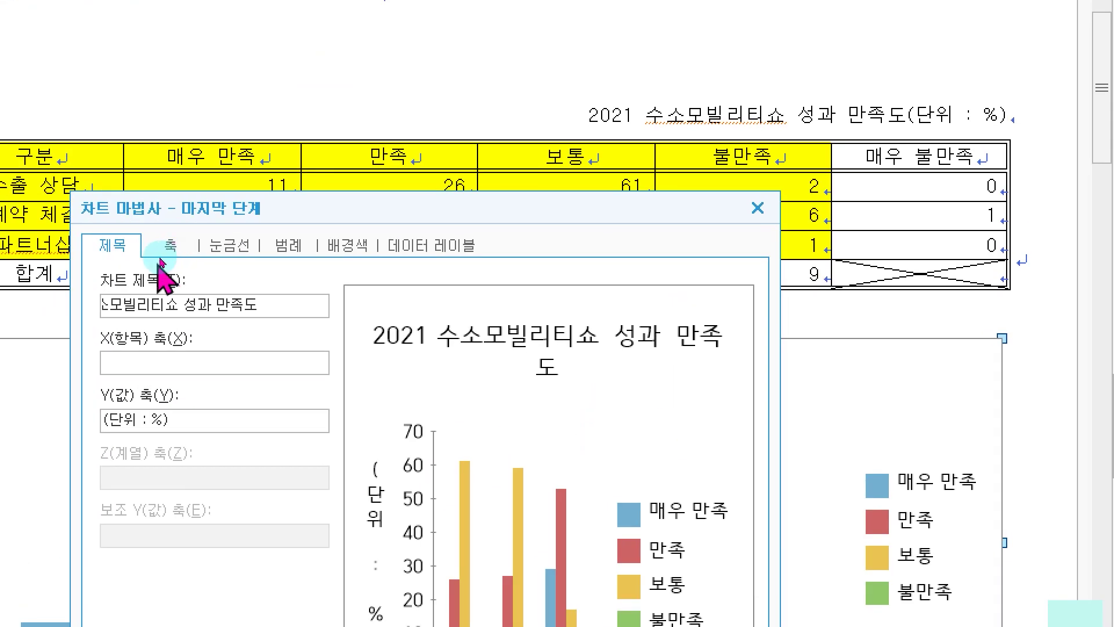
drag(191, 253, 489, 267)
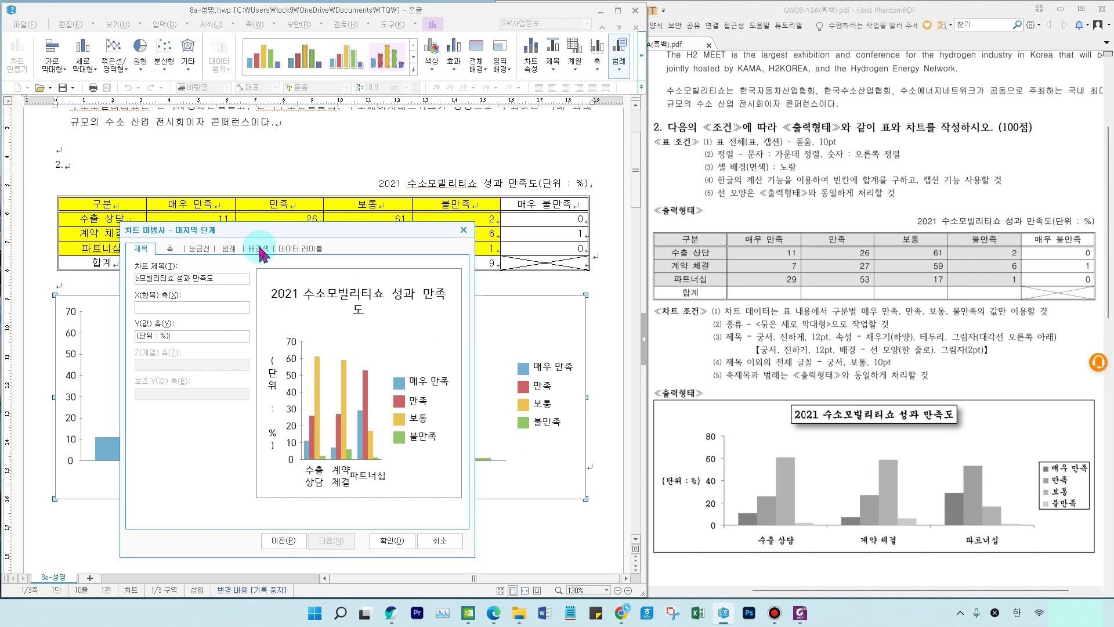
click(392, 541)
Step: Review the chart title conditions in the exam PDF and its notice on conditions for 한컴오피스 2020 and the bracketed ones for NEO
mouse_move(714, 325)
mouse_down()
mouse_move(742, 351)
mouse_move(836, 366)
mouse_move(1064, 363)
mouse_up()
key(e)
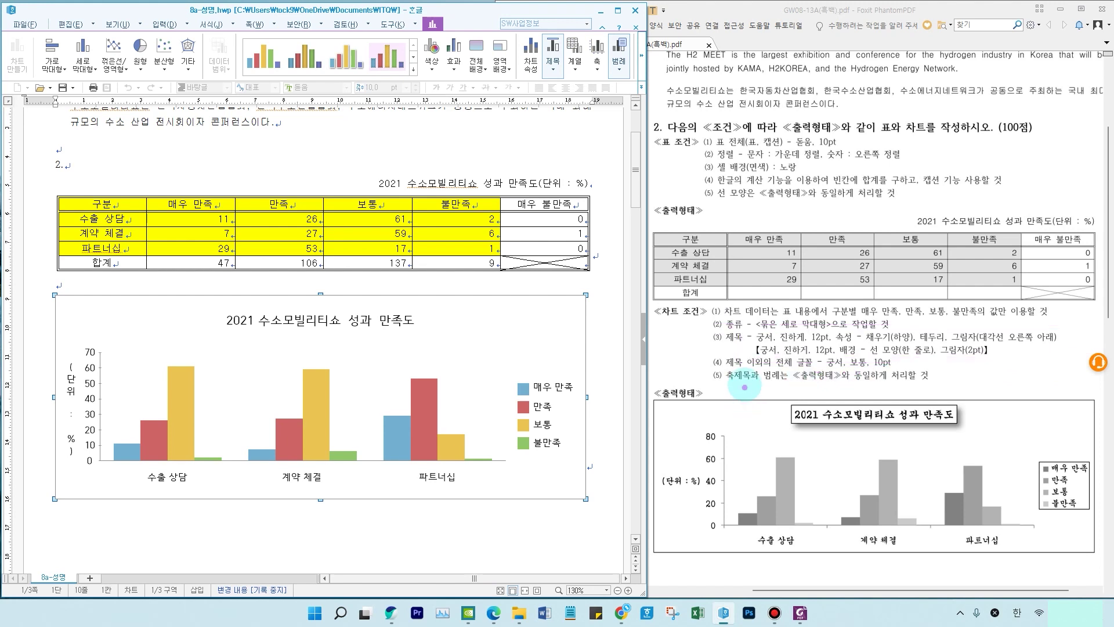
mouse_move(748, 337)
mouse_down()
mouse_move(812, 366)
mouse_move(987, 365)
mouse_up()
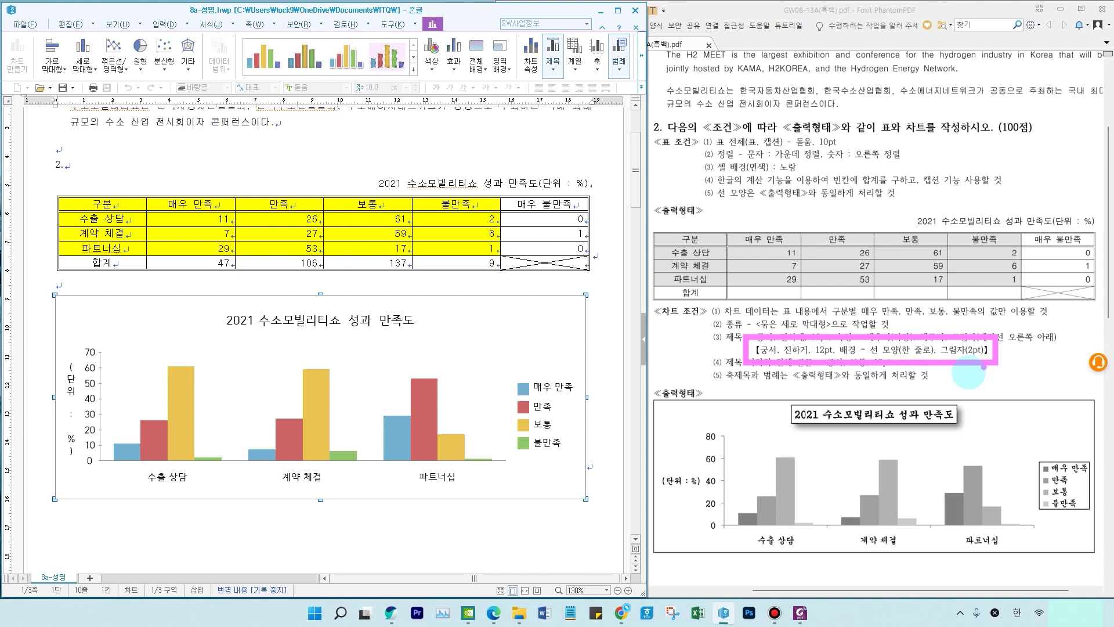
key(Escape)
key(ctrl+4)
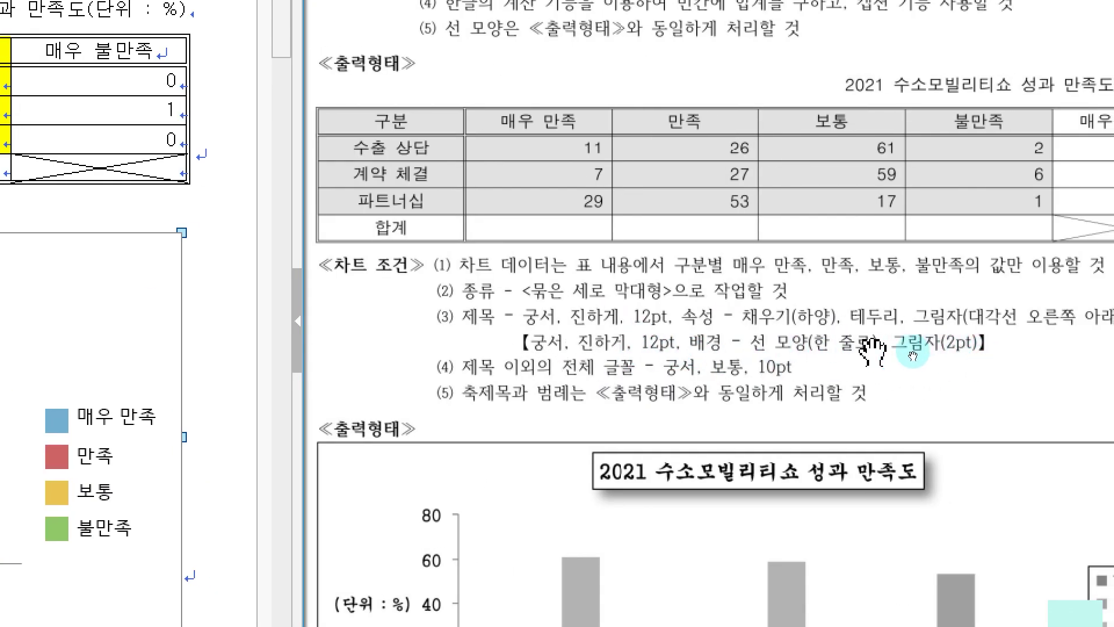
key(ctrl+4)
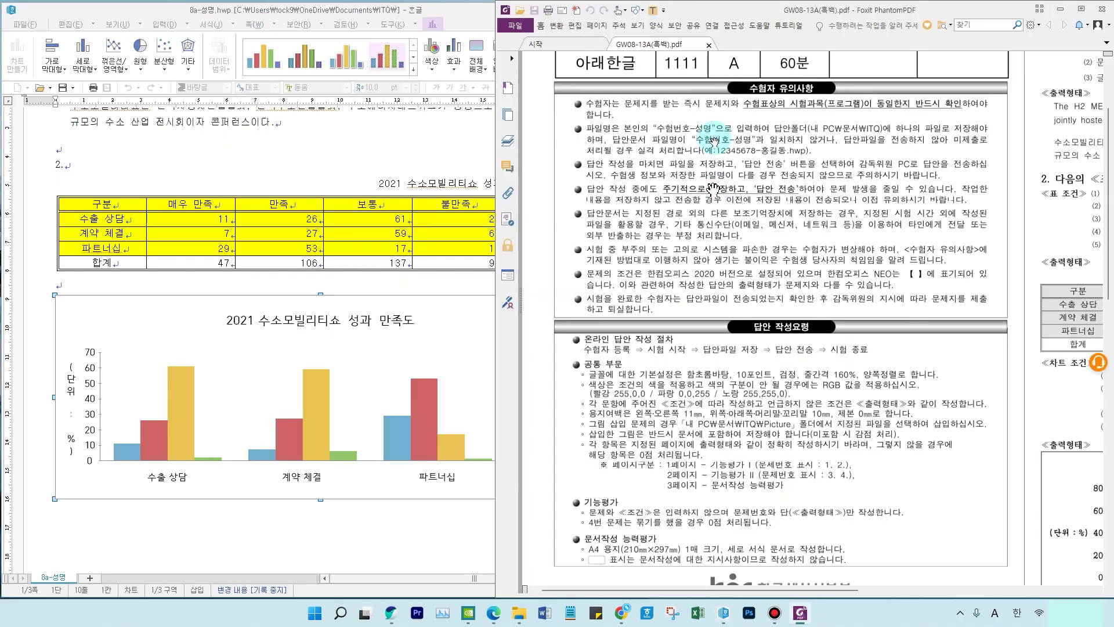
key(ctrl+4)
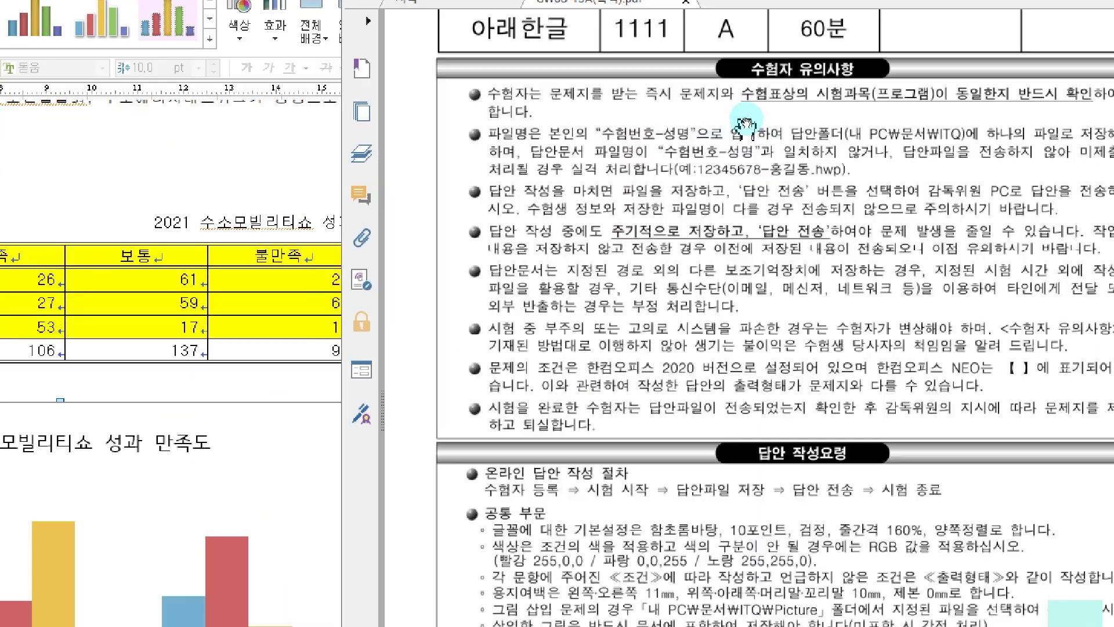
key(ctrl+4)
key(ctrl+4)
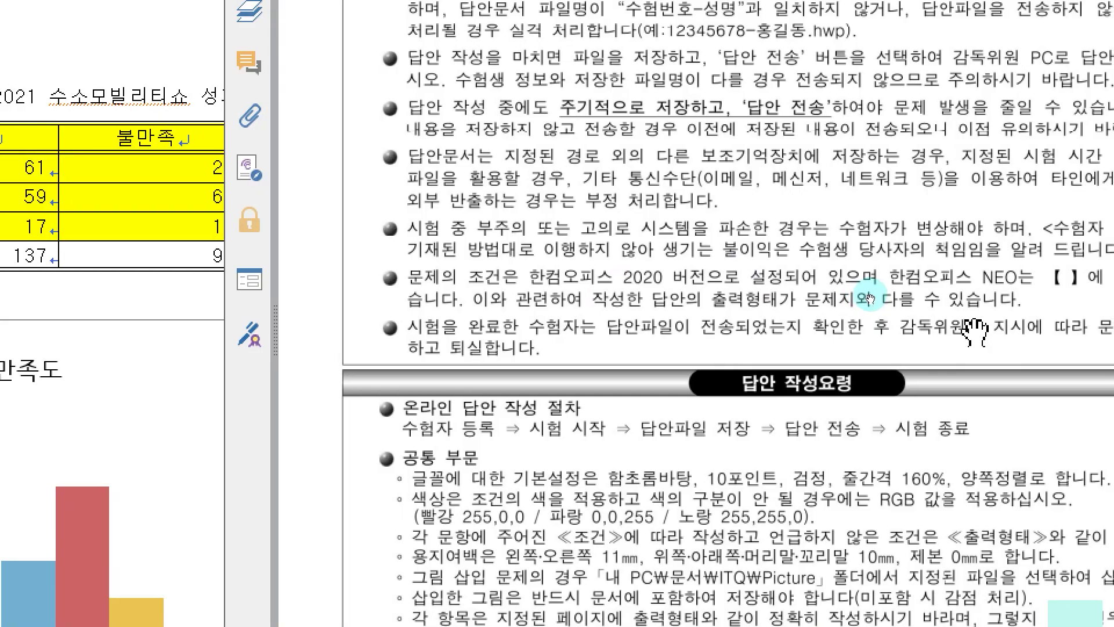
mouse_move(514, 250)
mouse_down()
mouse_move(629, 308)
mouse_move(719, 307)
mouse_move(709, 294)
mouse_up()
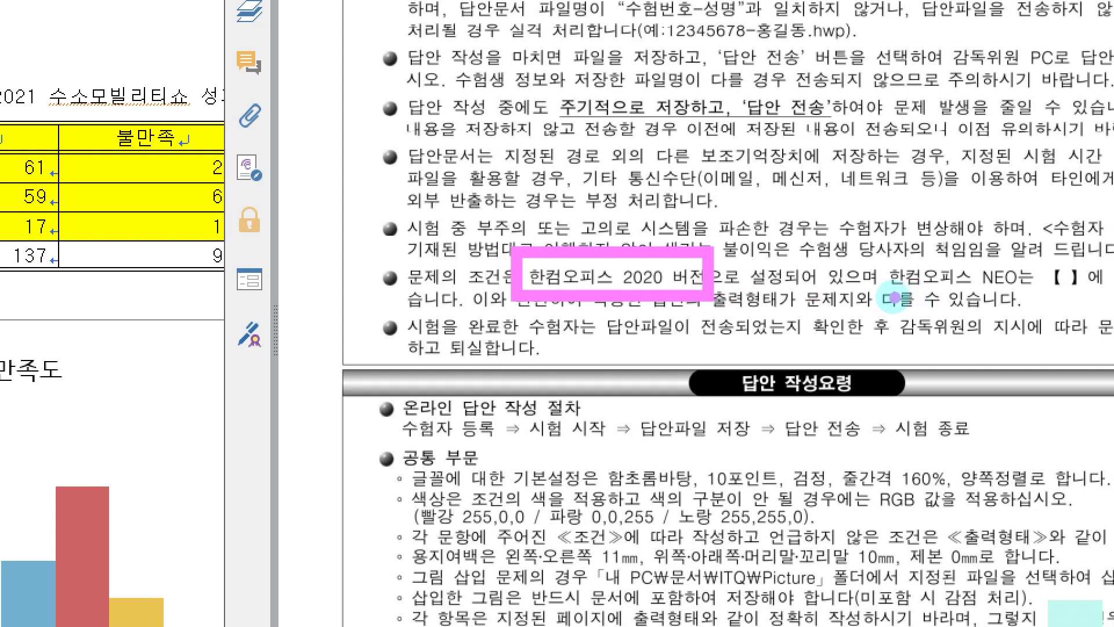
drag(893, 294, 994, 296)
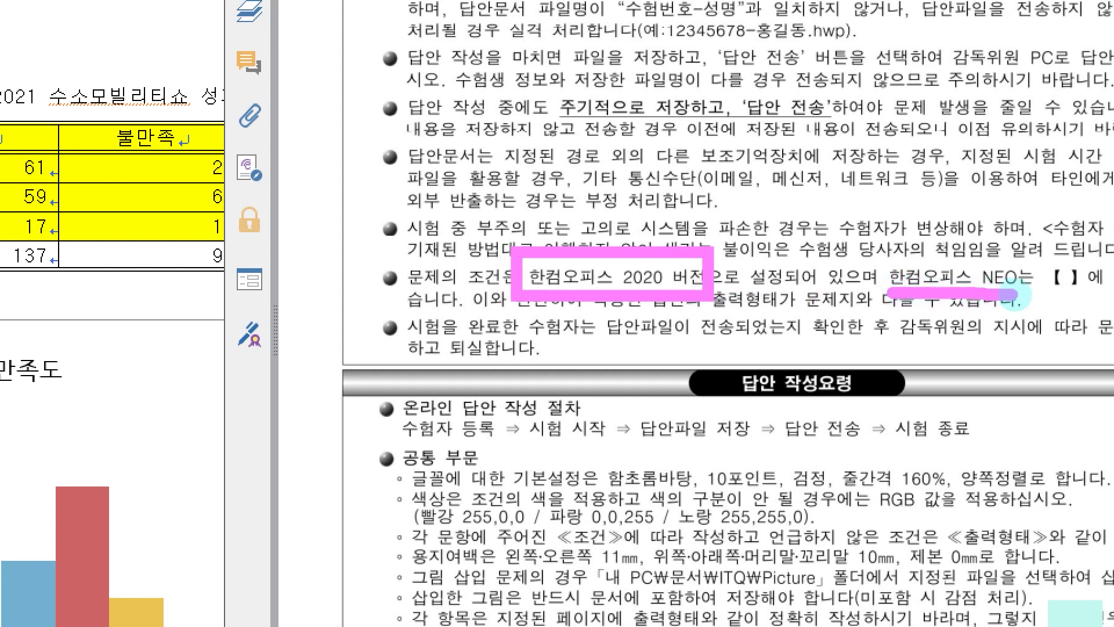
drag(1031, 249, 1100, 302)
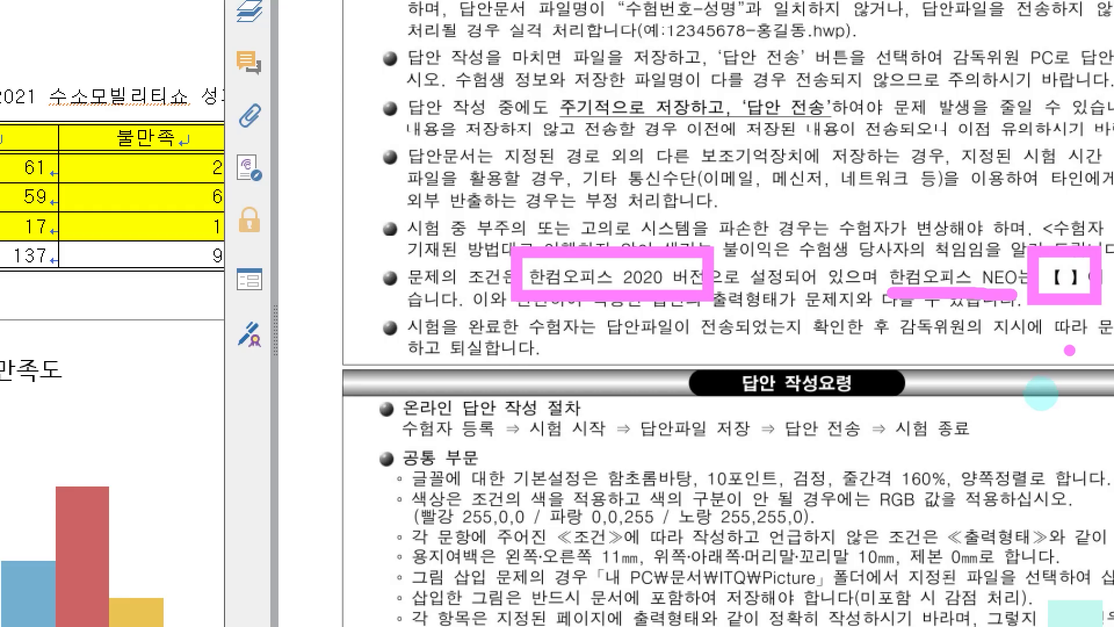
key(Escape)
key(ctrl+4)
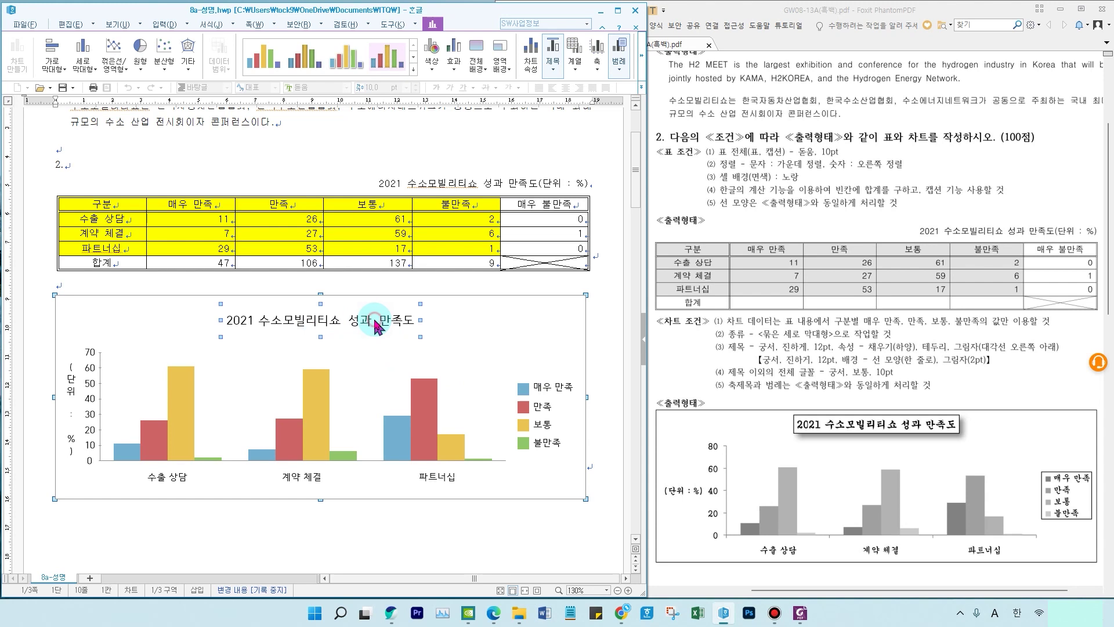
Step: Give the chart title a single-line border (한 줄로) and a shadow (그림자) positioned at 2 pt
double_click(375, 325)
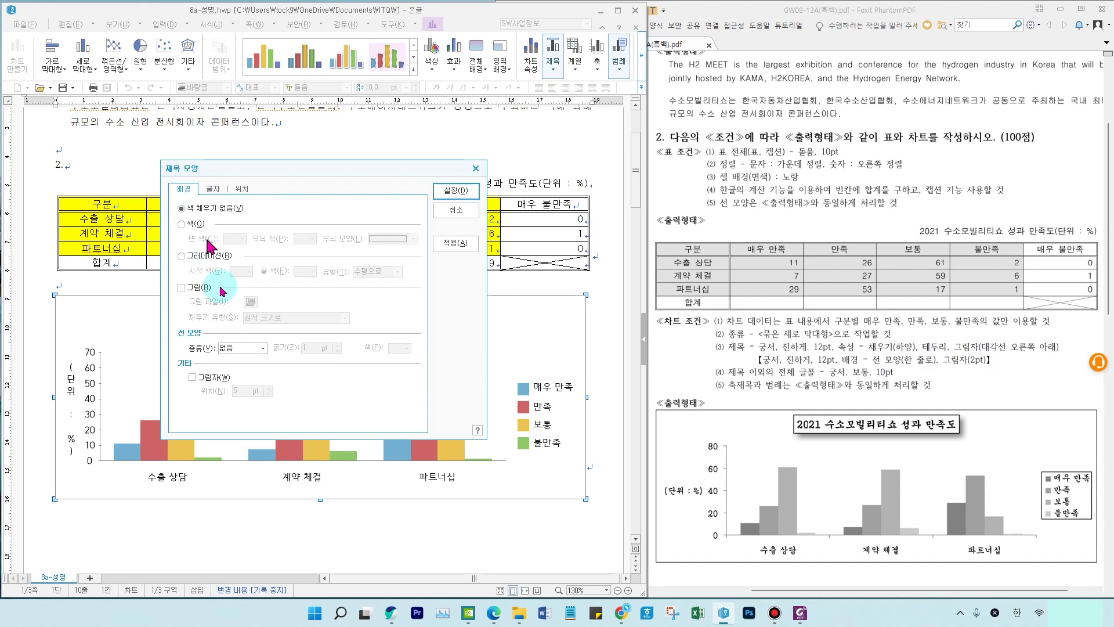
click(250, 347)
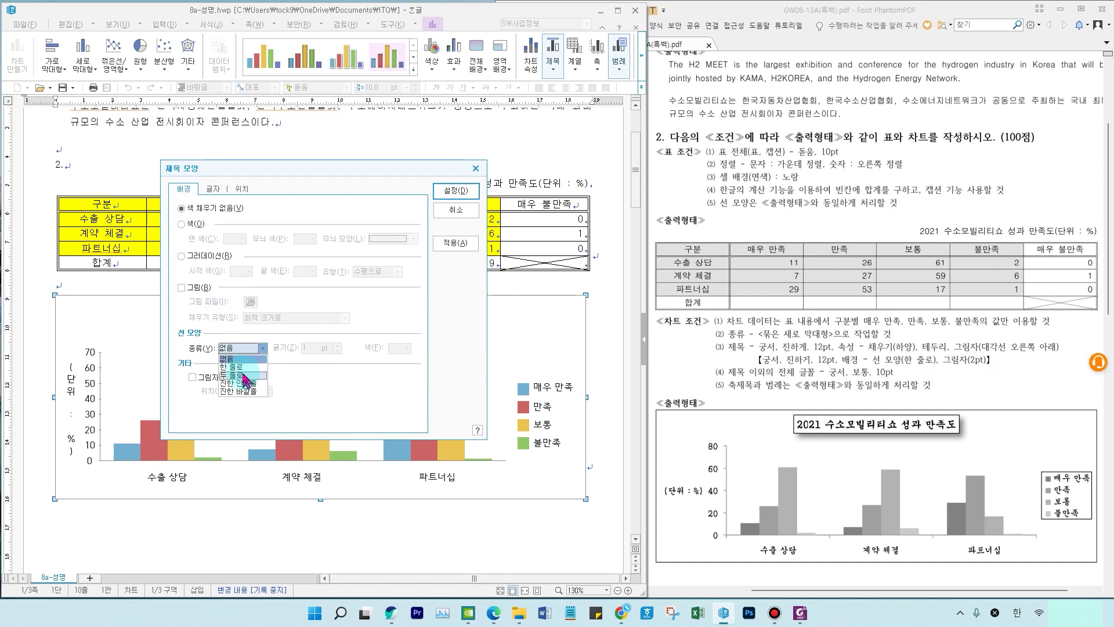
click(242, 368)
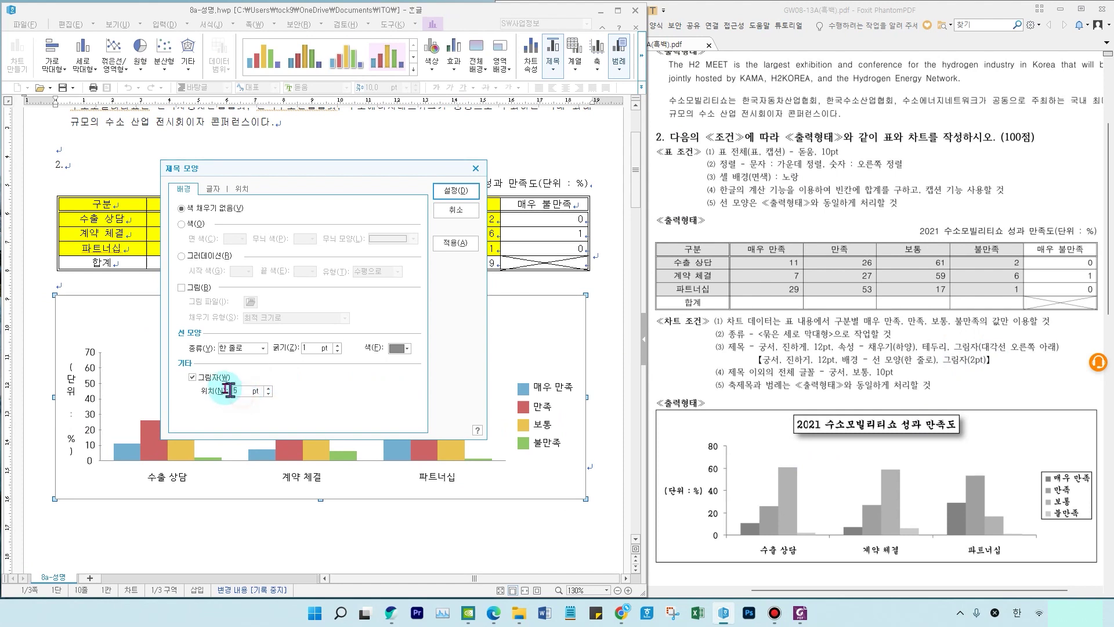
text(2)
Step: Set the chart title's font to 궁서 in bold (진하게) and apply the title formatting
click(213, 188)
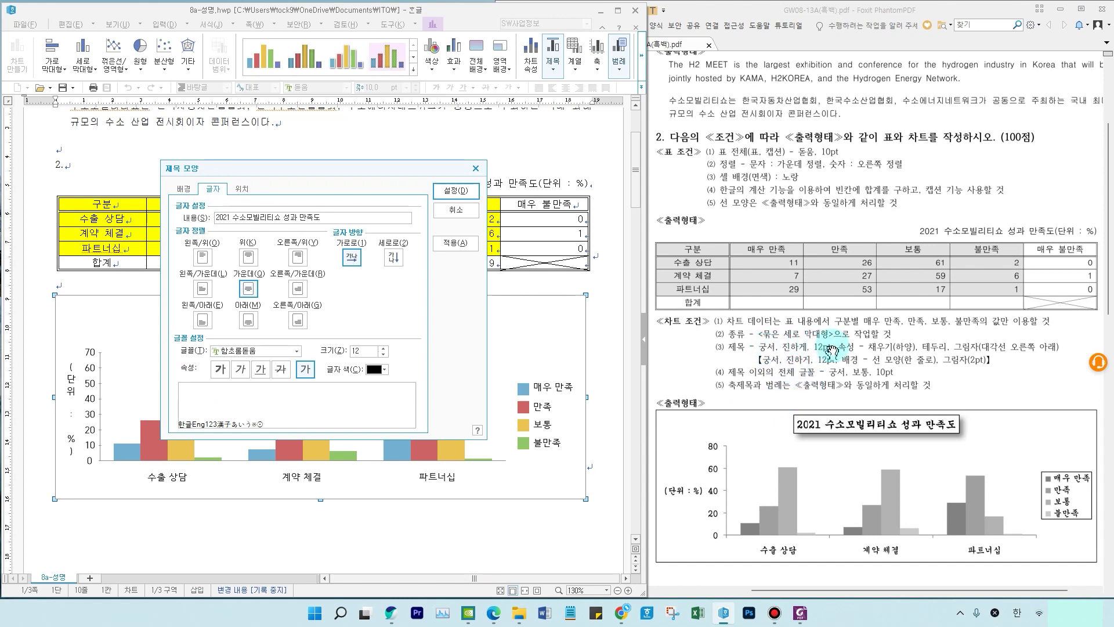
click(276, 353)
drag(296, 395, 293, 376)
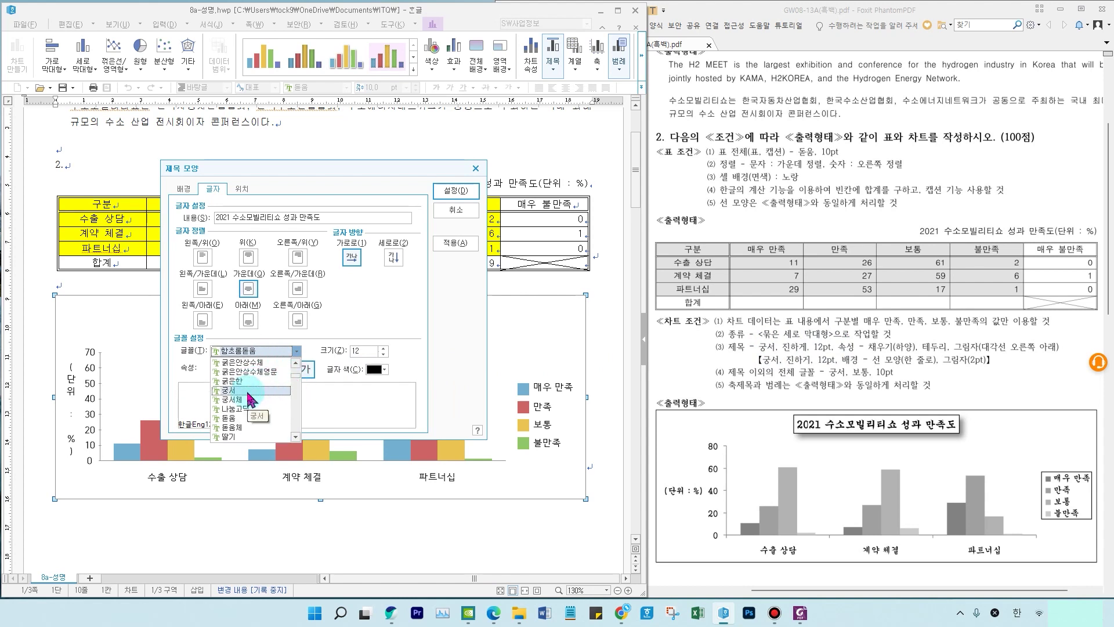
click(248, 392)
click(225, 372)
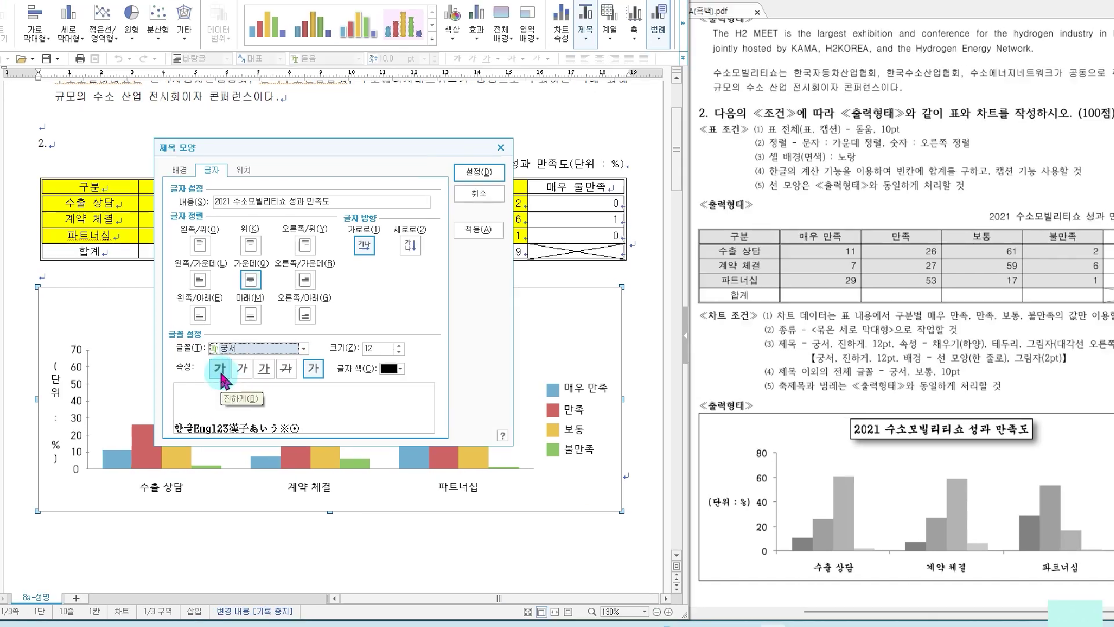
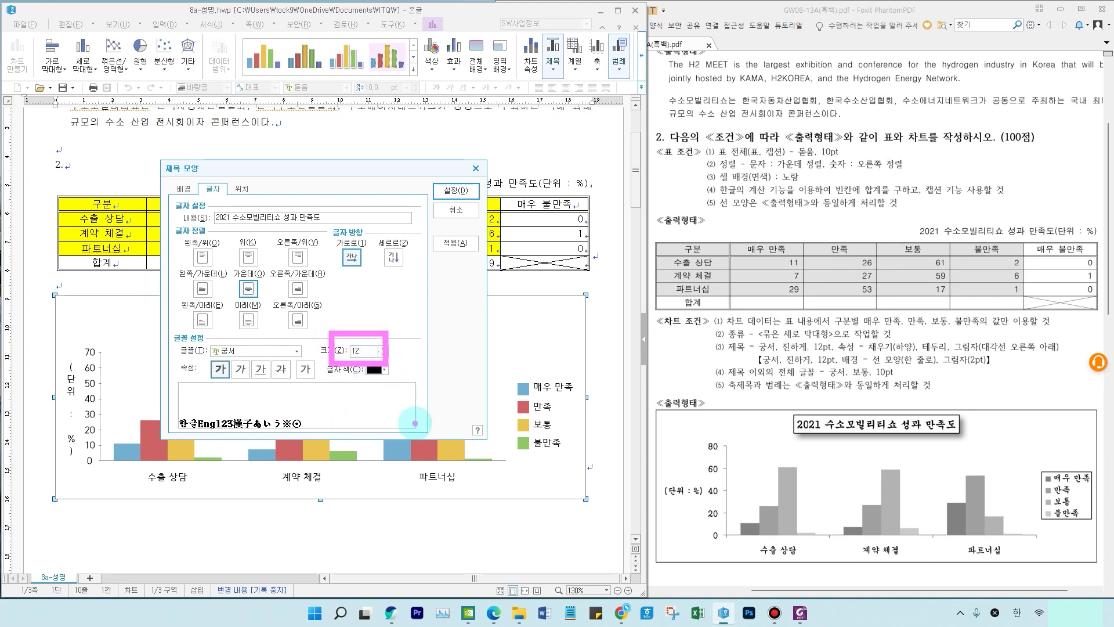
click(457, 194)
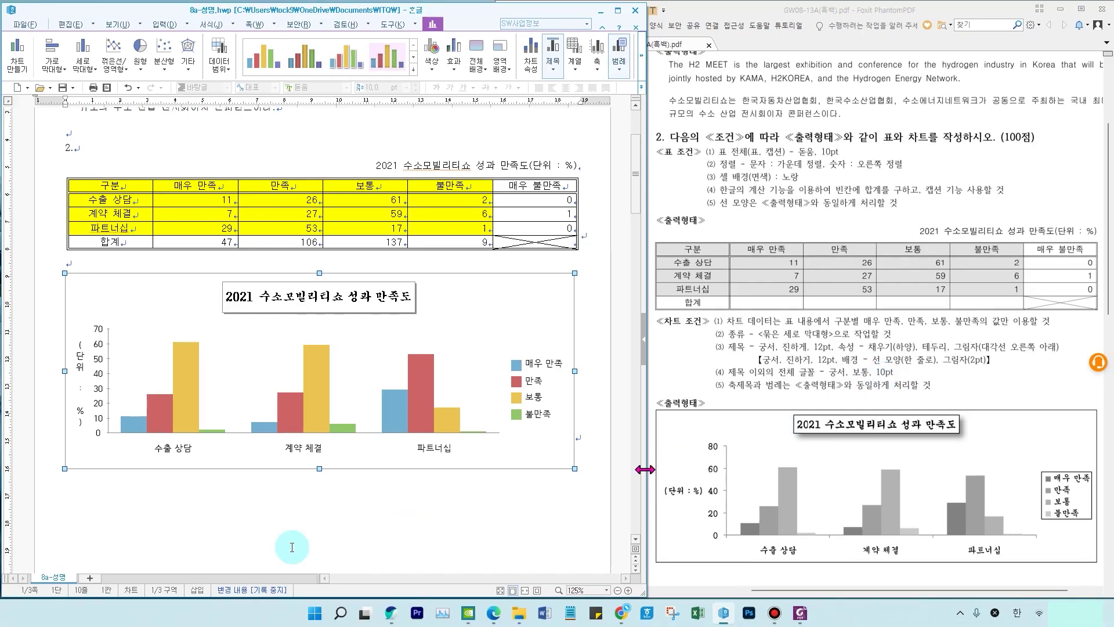
Step: Open the (단위 : %) axis title's formatting and set its text direction to horizontal (가로로)
click(81, 367)
double_click(82, 372)
click(185, 172)
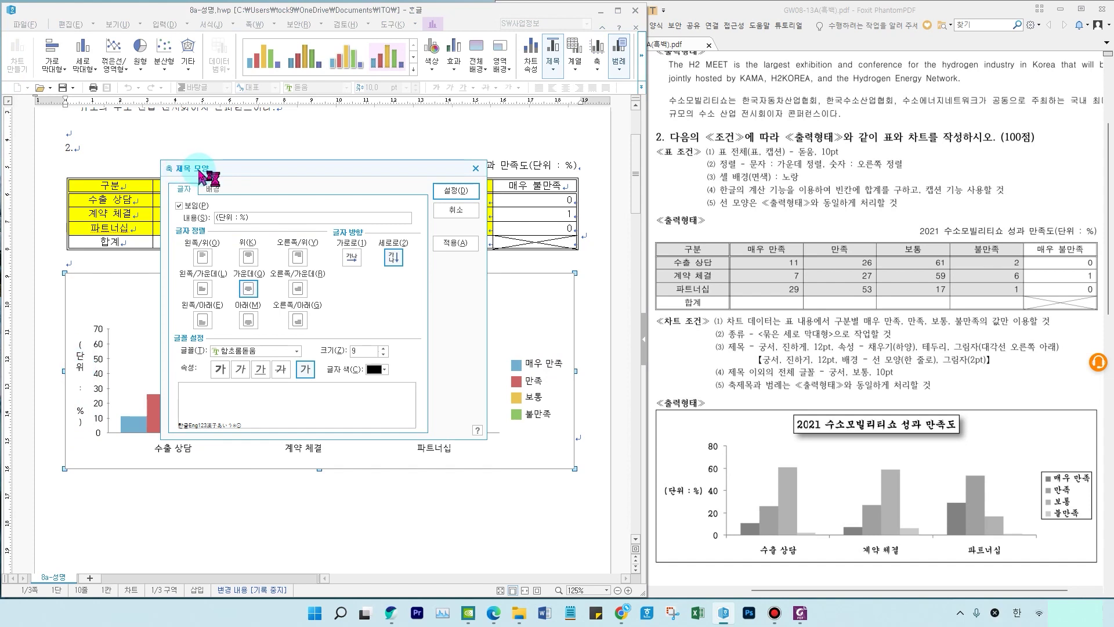
click(673, 486)
click(348, 259)
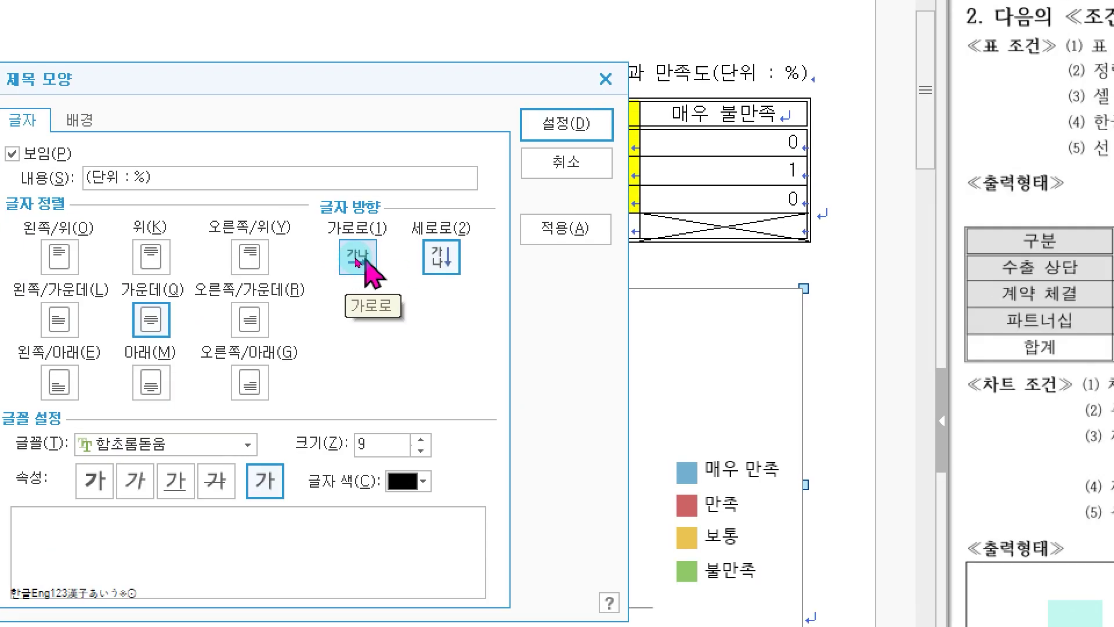
click(356, 259)
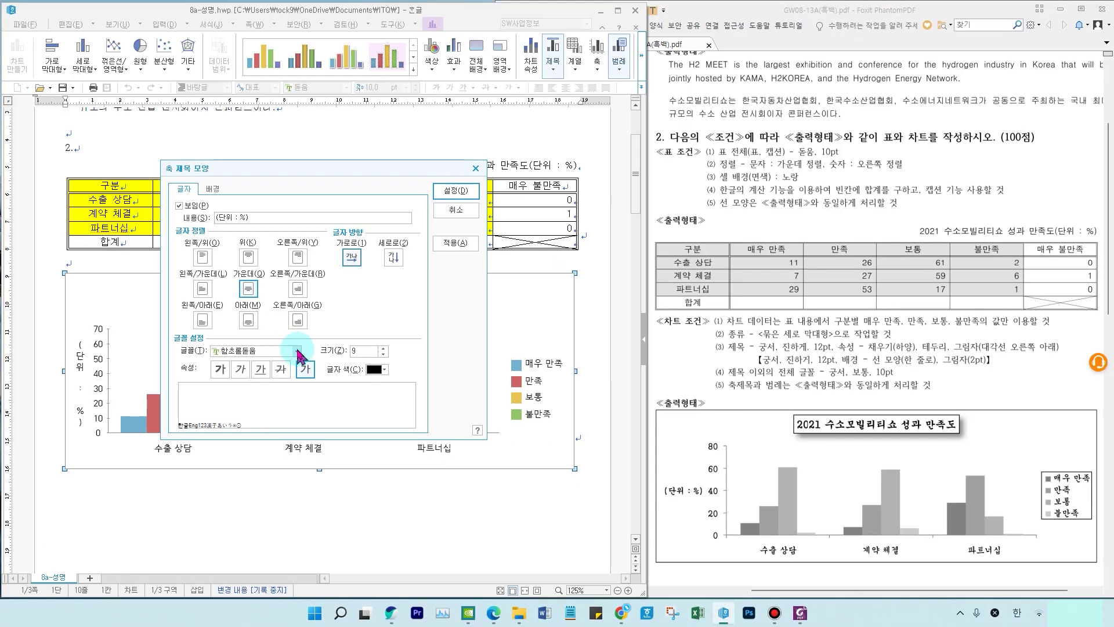
Step: Set the (단위 : %) axis title's font to 궁서 at 10 pt with horizontal (가로로) text direction and apply the formatting
click(298, 352)
click(292, 375)
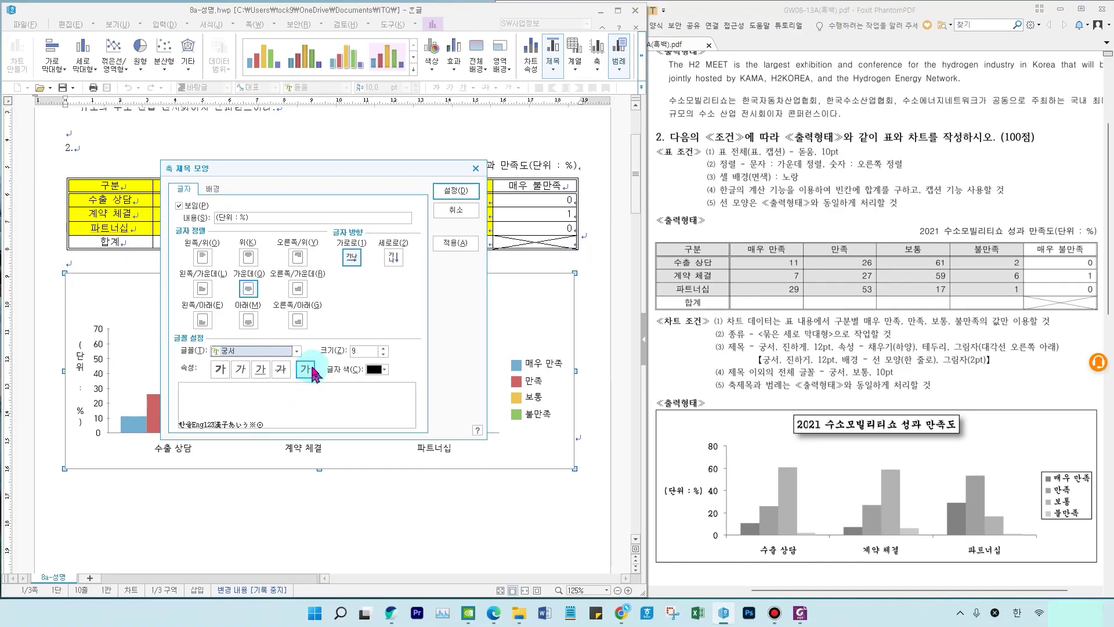
click(384, 348)
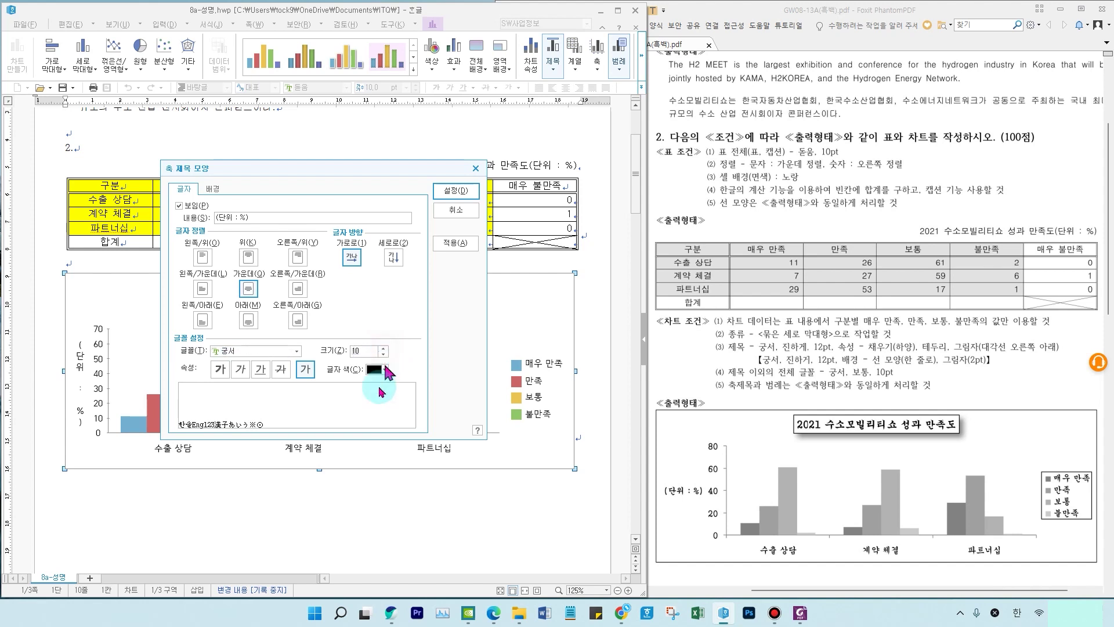
click(352, 259)
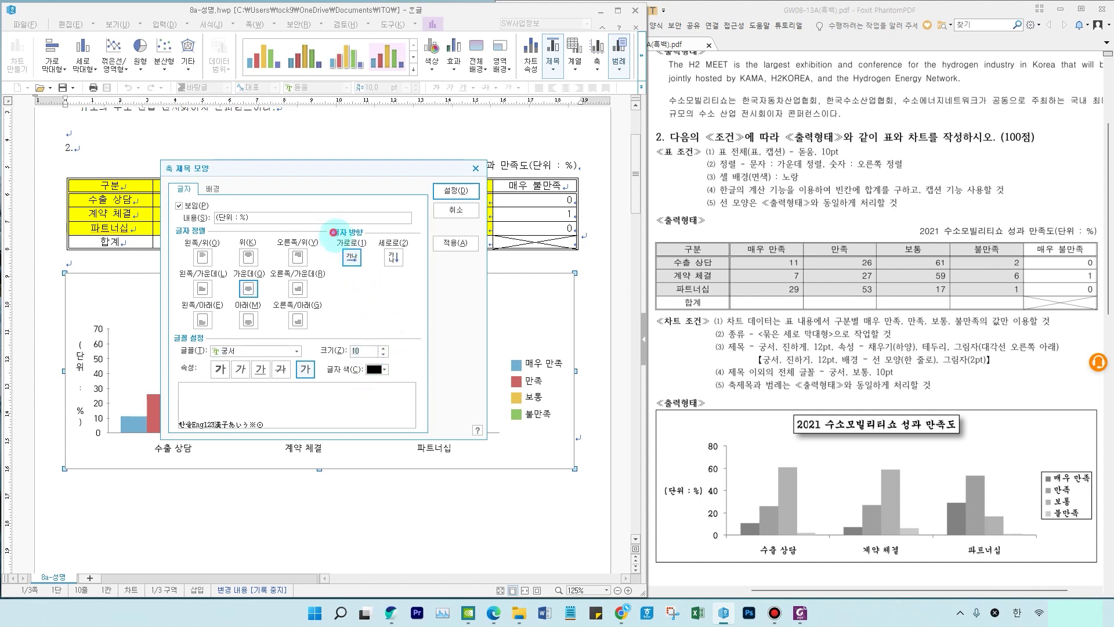
drag(336, 338, 369, 361)
key(Escape)
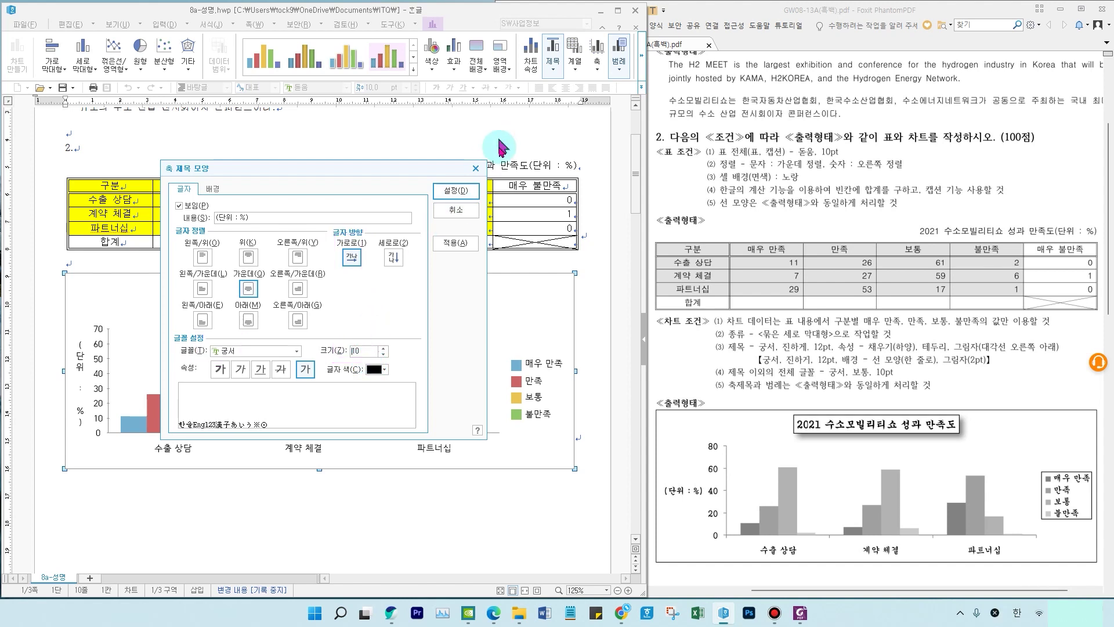
click(456, 190)
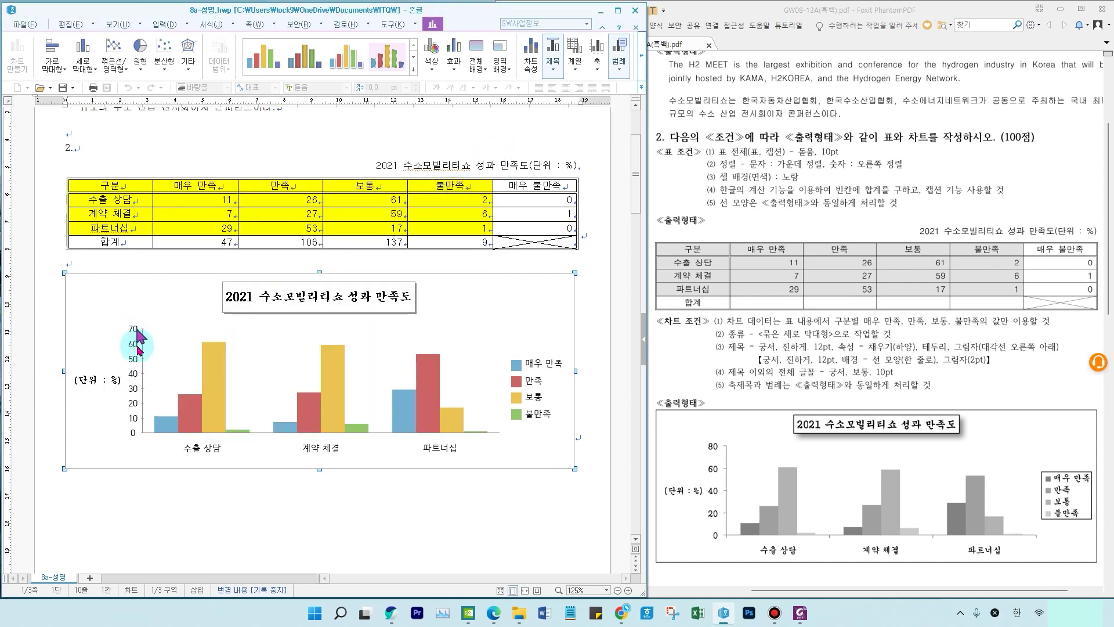
Step: Set the vertical value axis labels' font to 궁서 at 10 pt and apply it
double_click(135, 371)
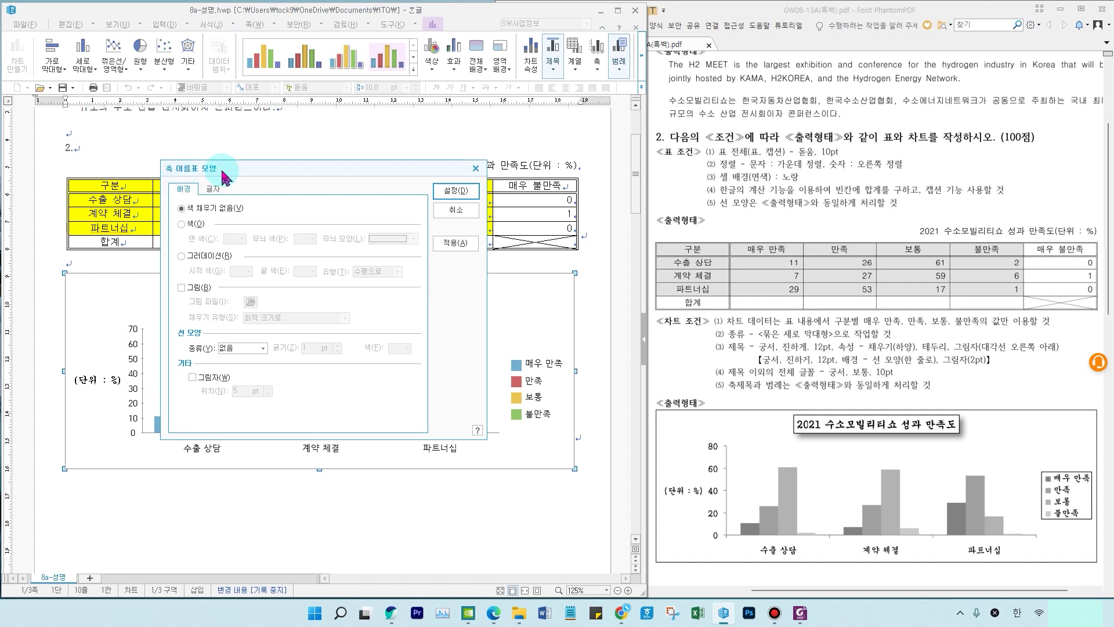
click(213, 189)
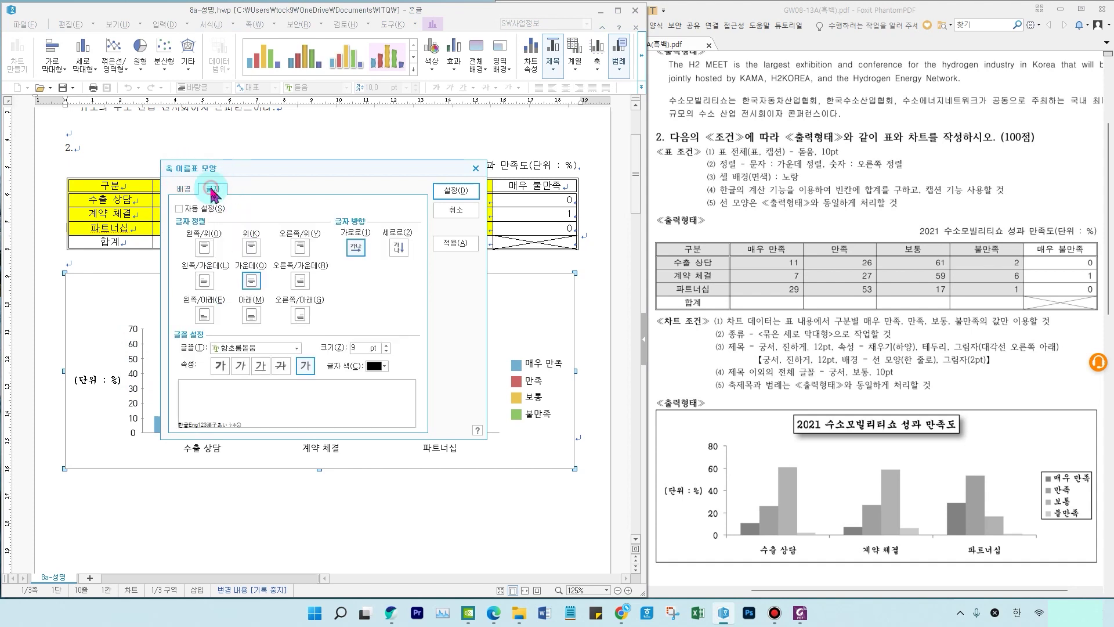
click(297, 348)
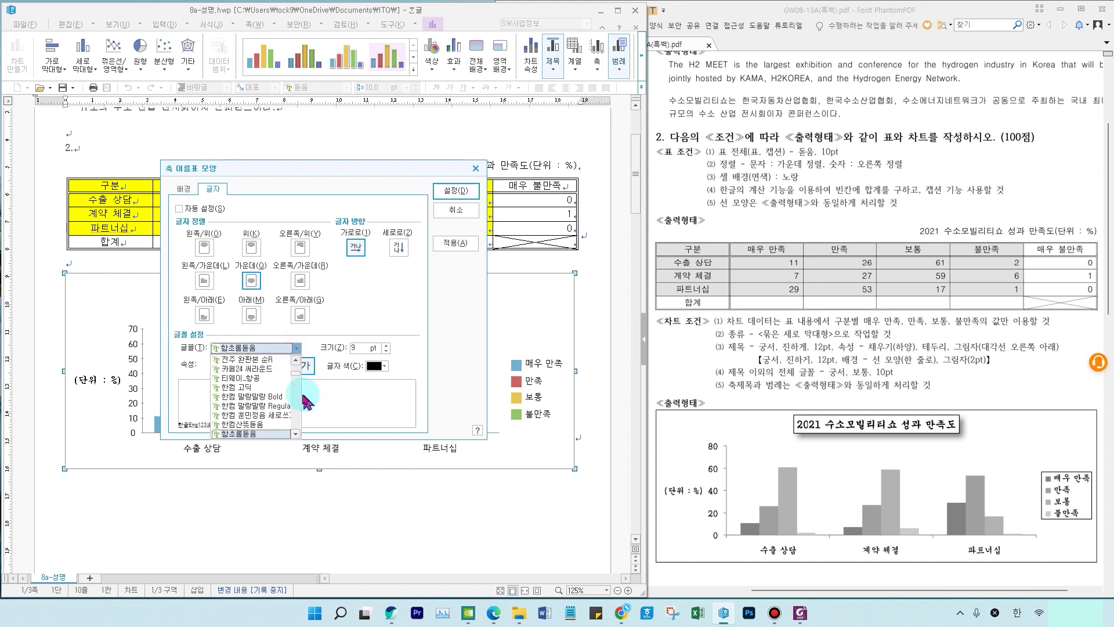
click(229, 434)
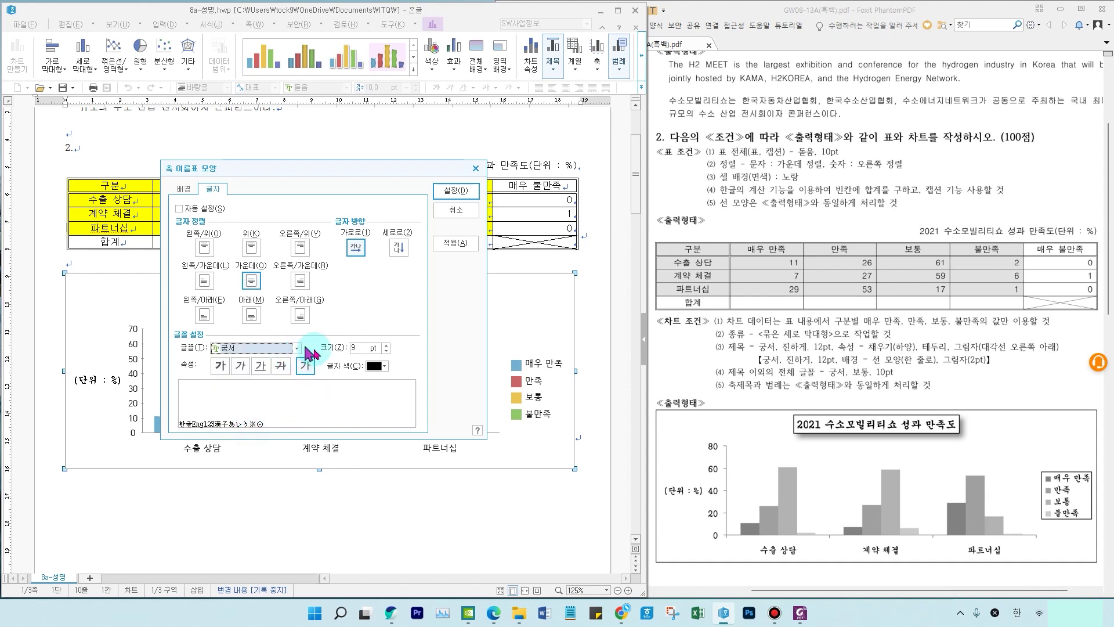
click(386, 345)
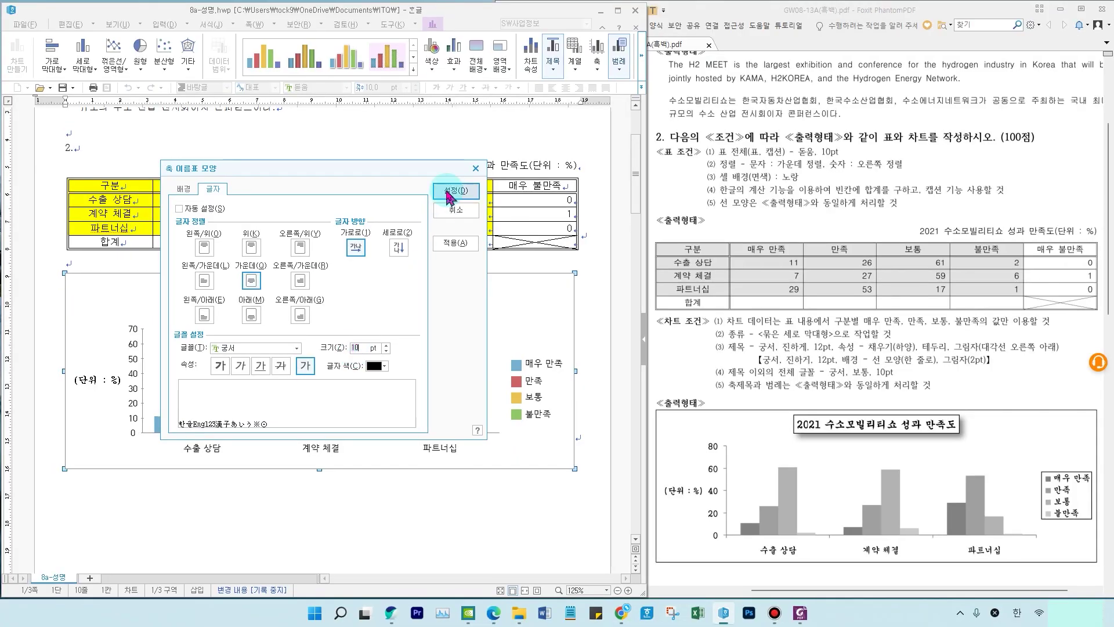
click(448, 192)
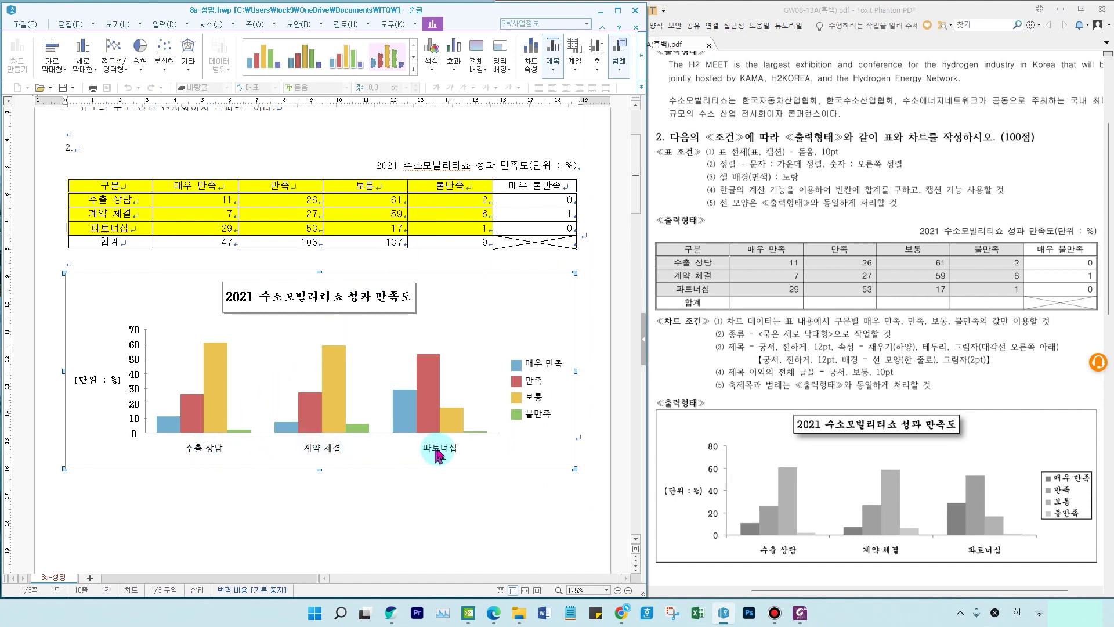
Step: Format the horizontal category axis labels in the 궁서 font at 10 pt
double_click(215, 451)
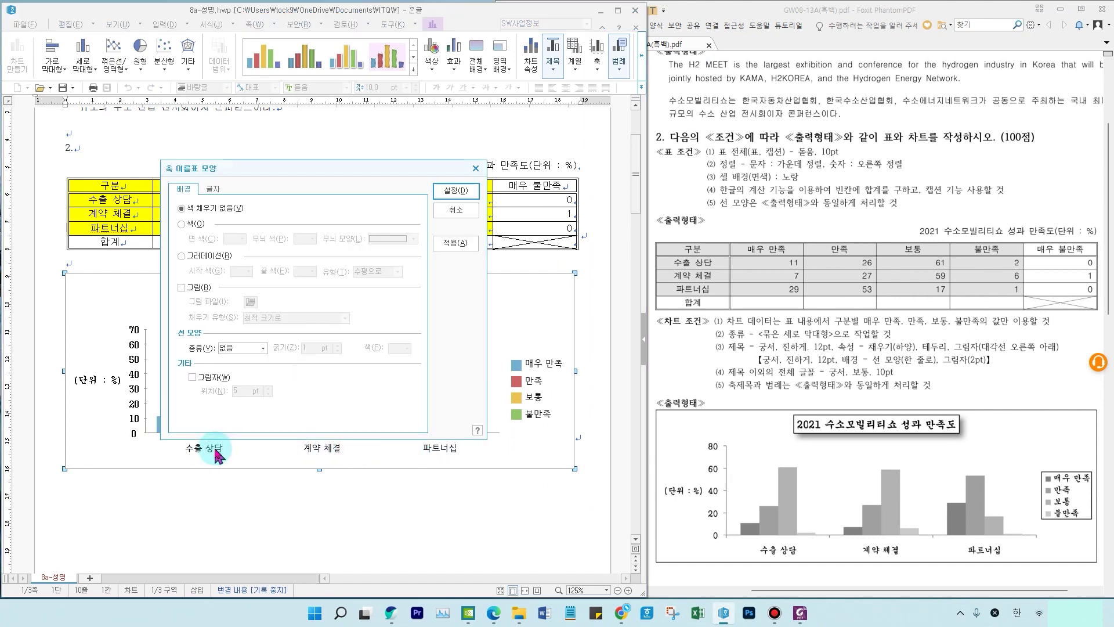
click(212, 190)
click(294, 349)
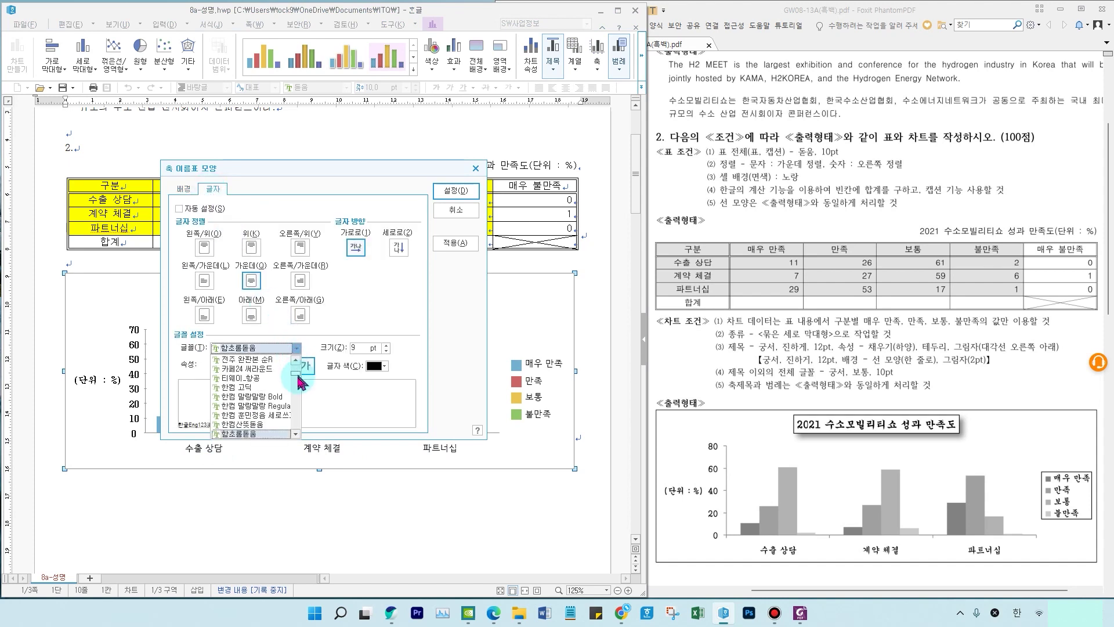
scroll(297, 376, up, 8)
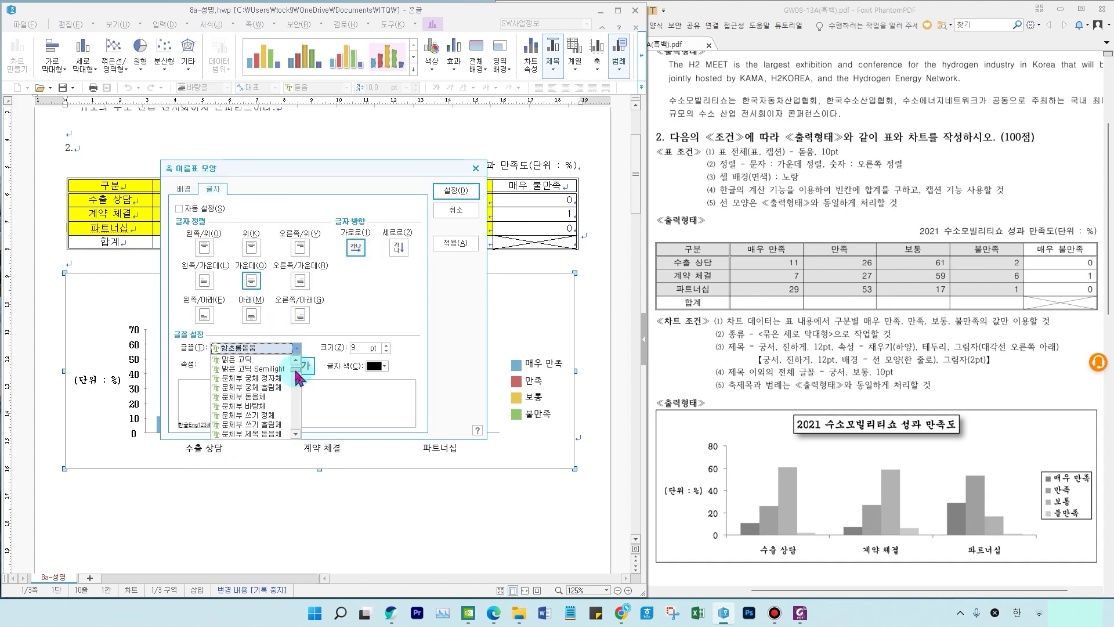
click(230, 369)
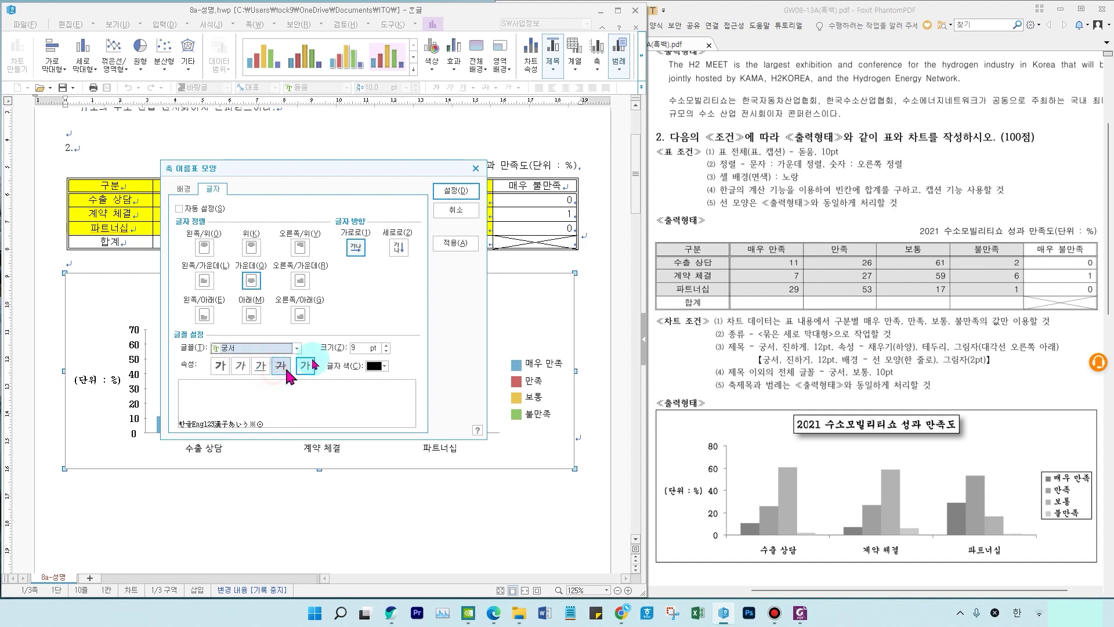
click(385, 346)
click(456, 191)
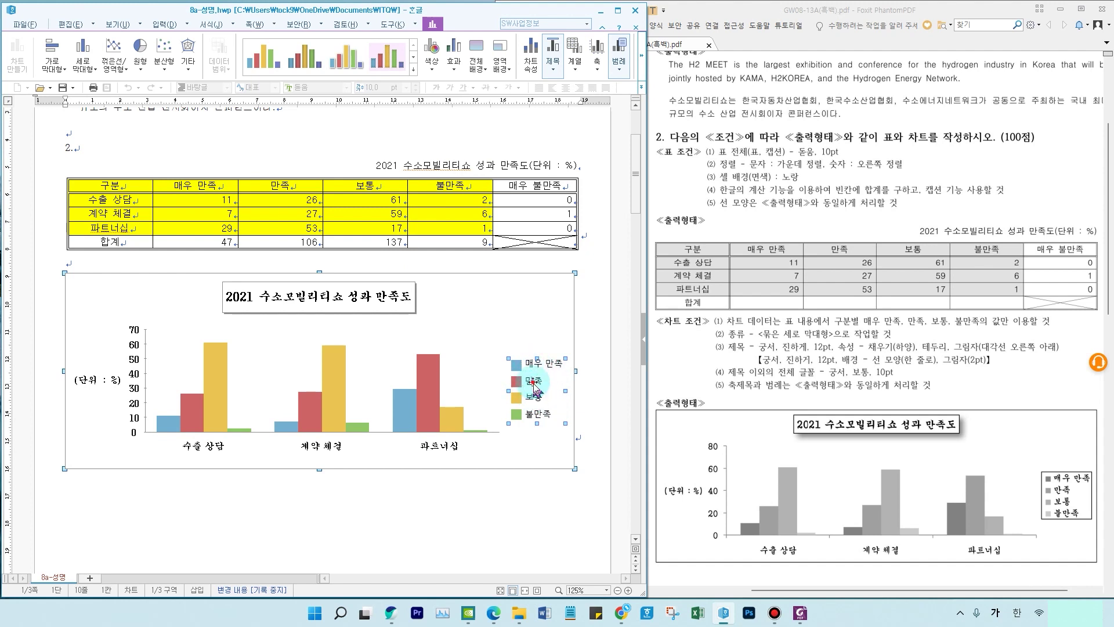
Step: Open the legend's formatting and set its font to 궁서 at 10 pt
double_click(533, 384)
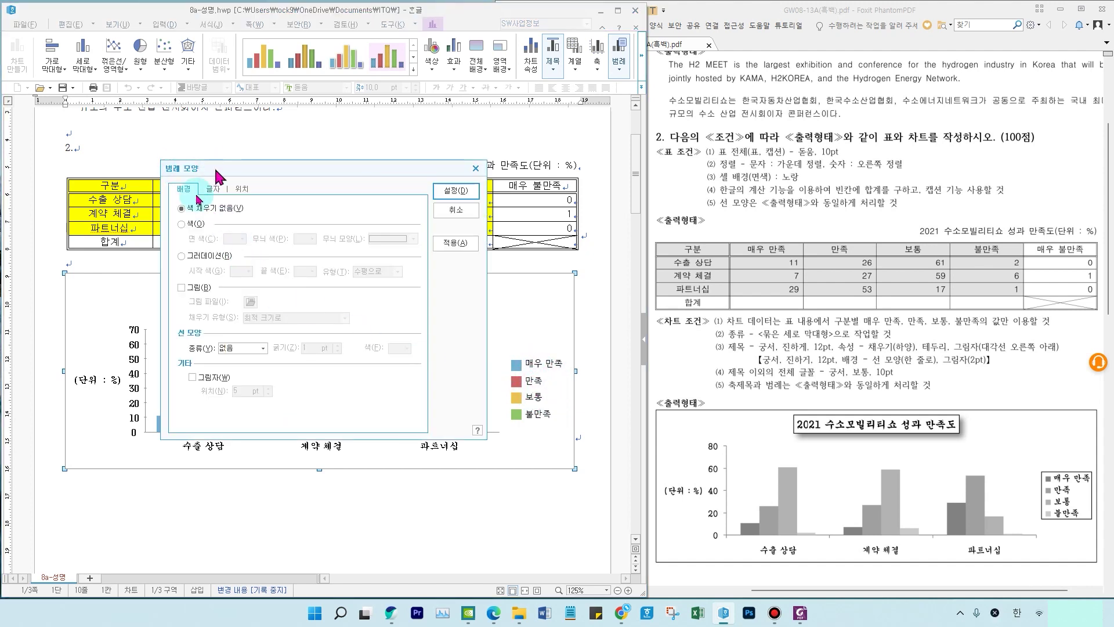
click(214, 190)
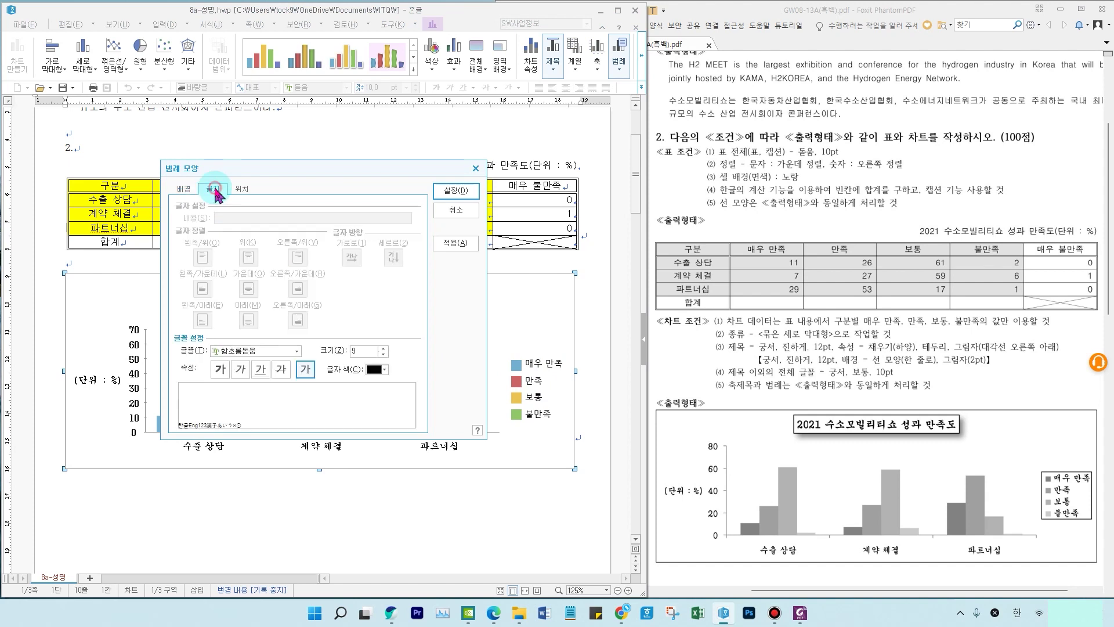
click(297, 351)
drag(297, 387, 294, 376)
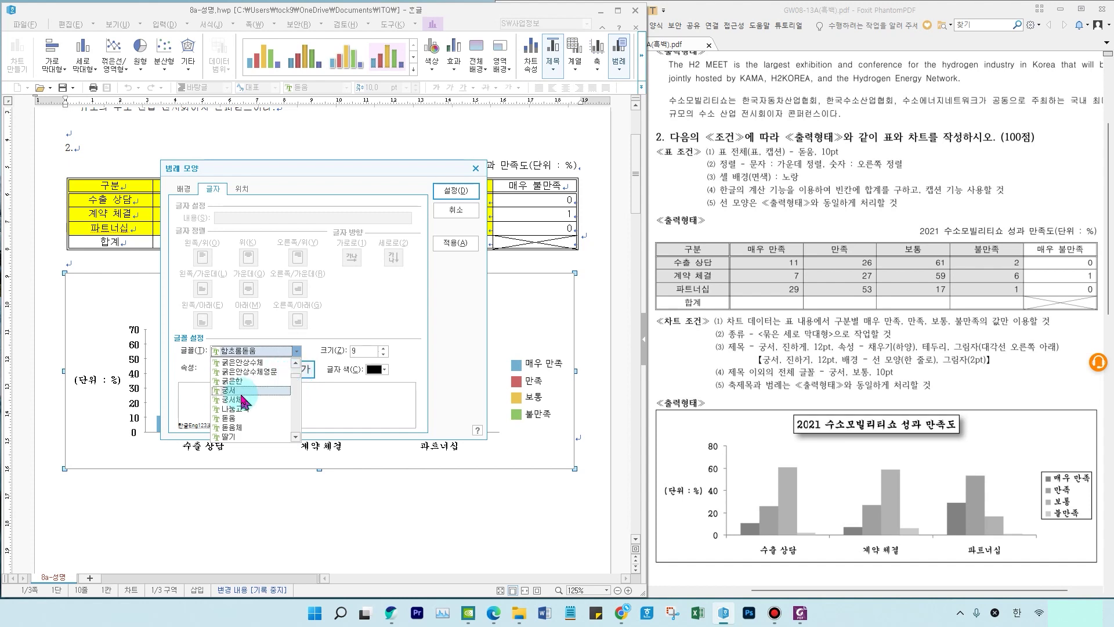
click(243, 391)
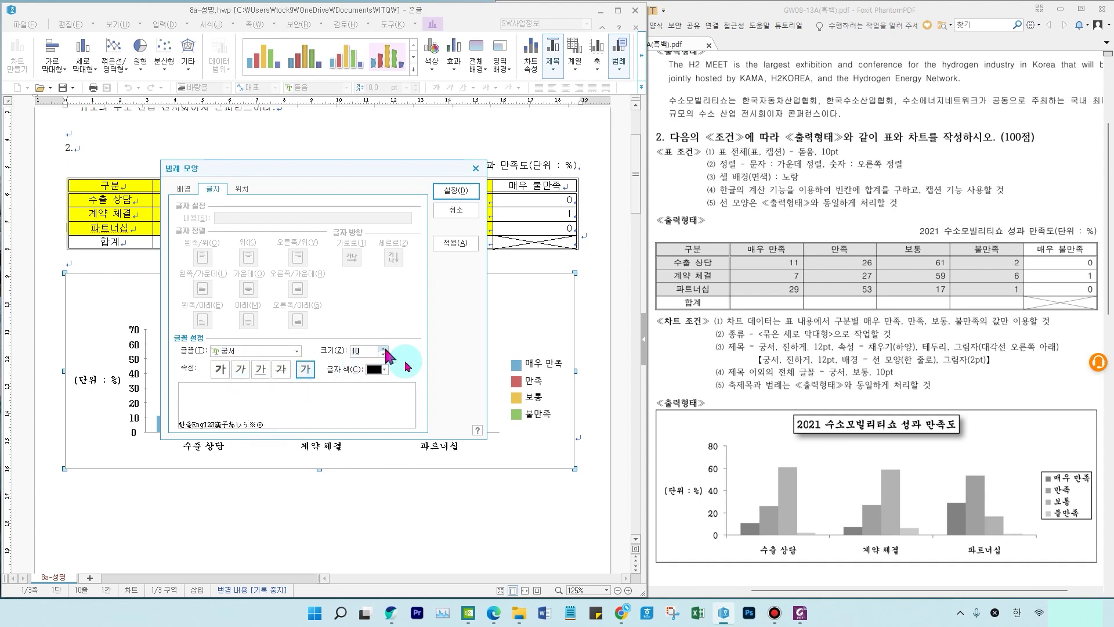
Step: Give the legend a single-line border (한 줄로) and apply the legend formatting
click(183, 190)
click(234, 348)
click(240, 367)
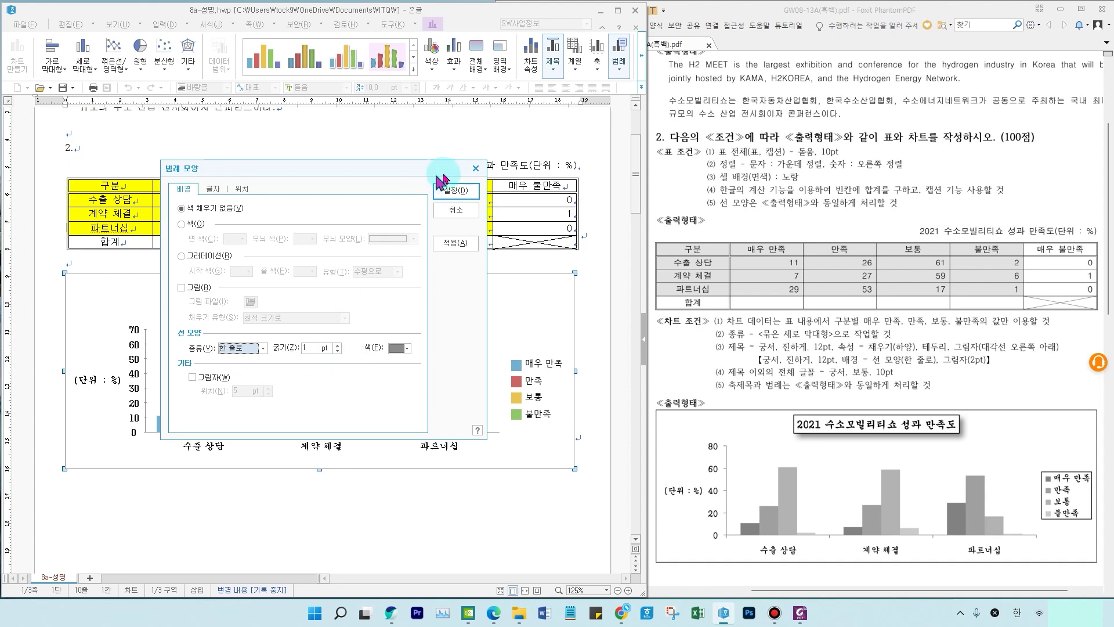
click(456, 190)
drag(692, 422, 744, 554)
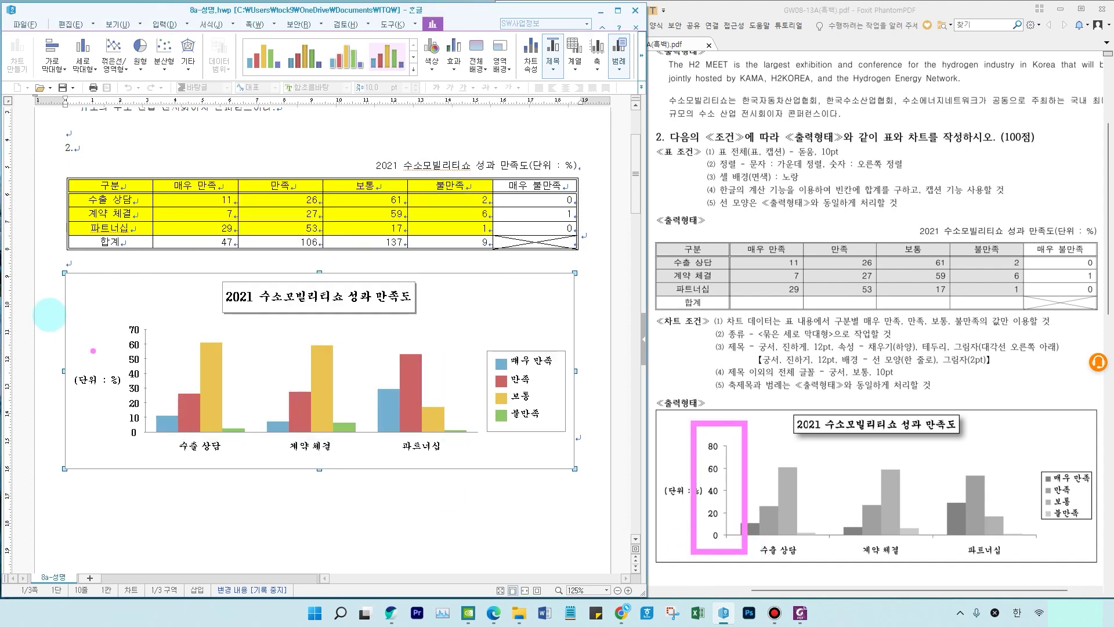
drag(117, 306, 173, 451)
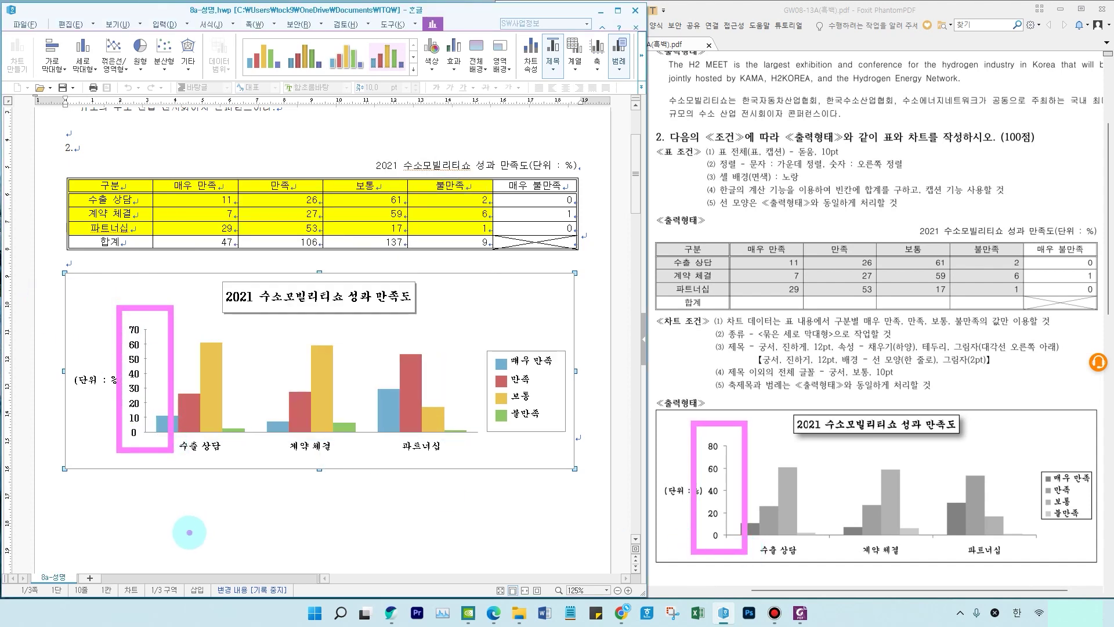
key(Escape)
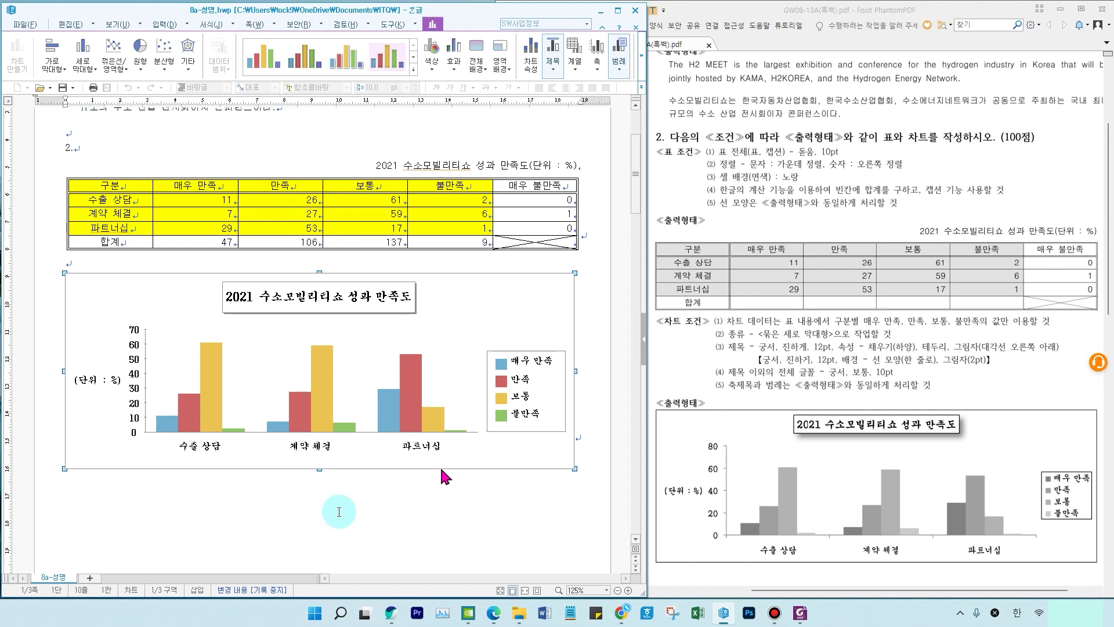
Step: Try reducing the chart's height from its lower edge to change the value axis scale, and restore the original height
click(265, 528)
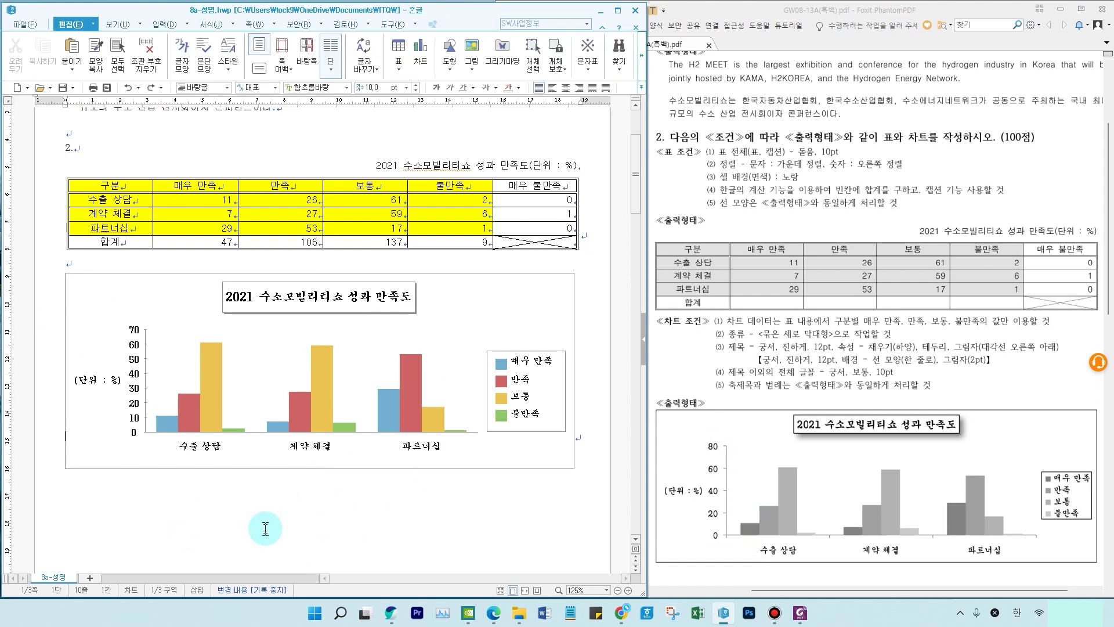
click(267, 381)
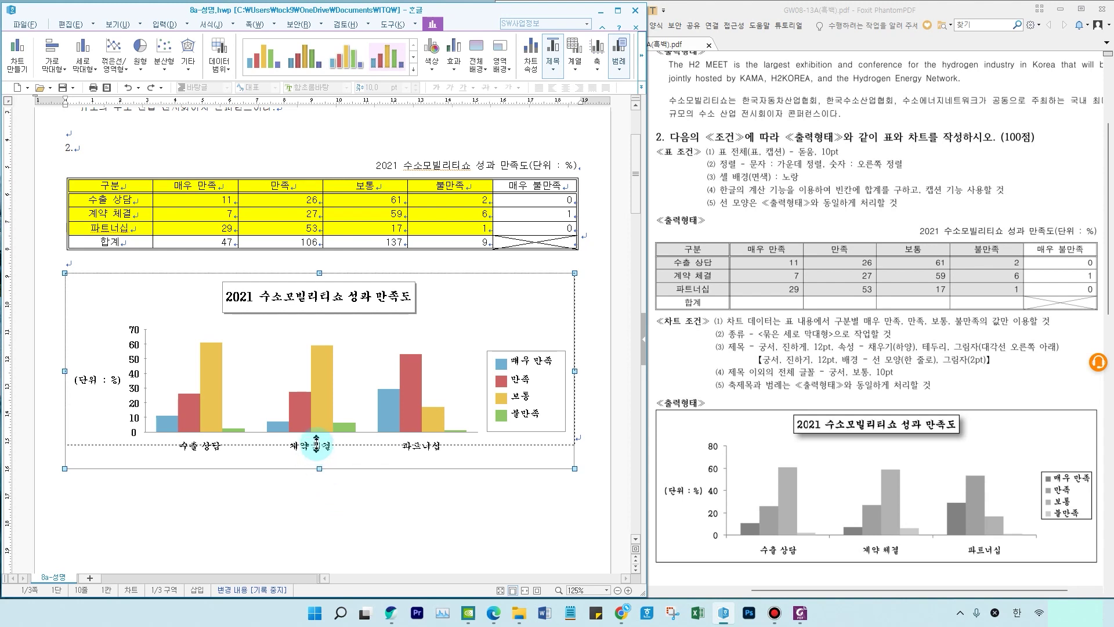
drag(316, 445, 316, 444)
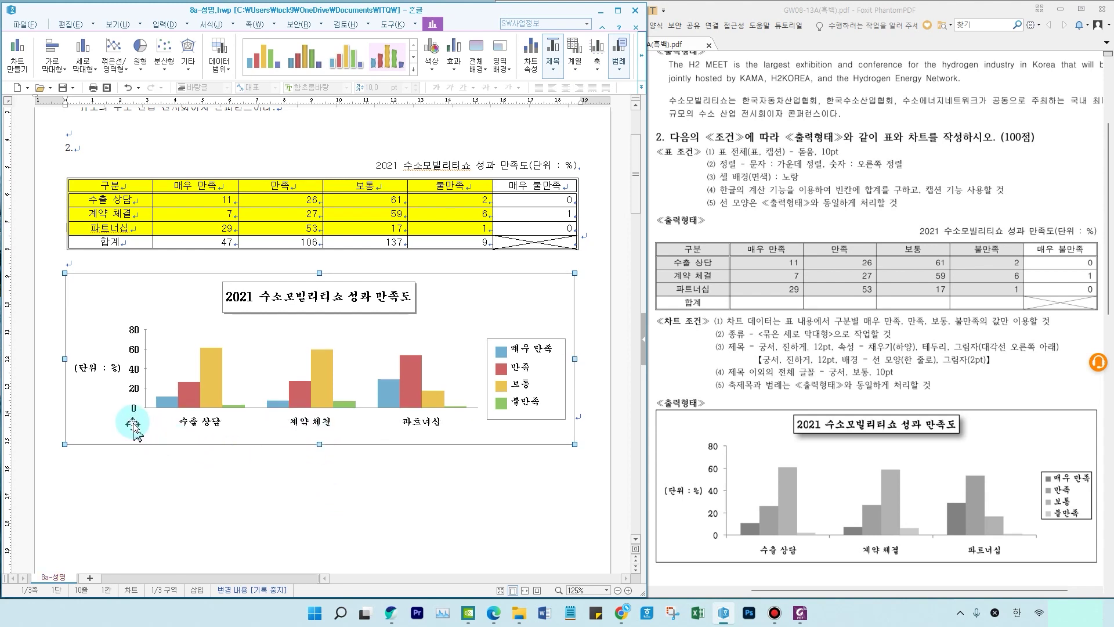
click(114, 408)
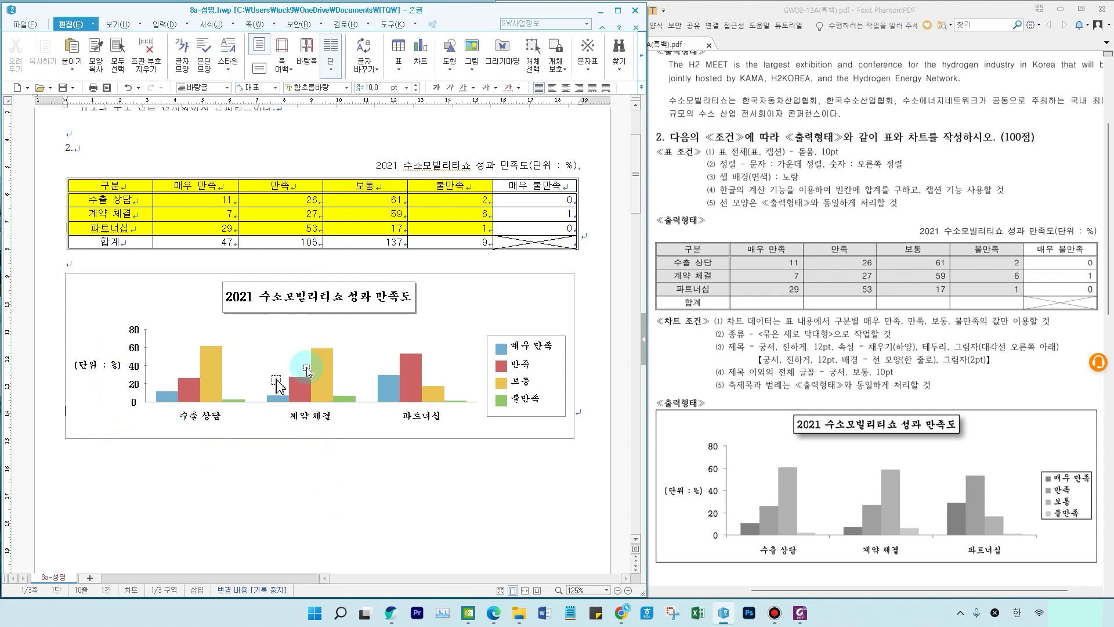
click(280, 418)
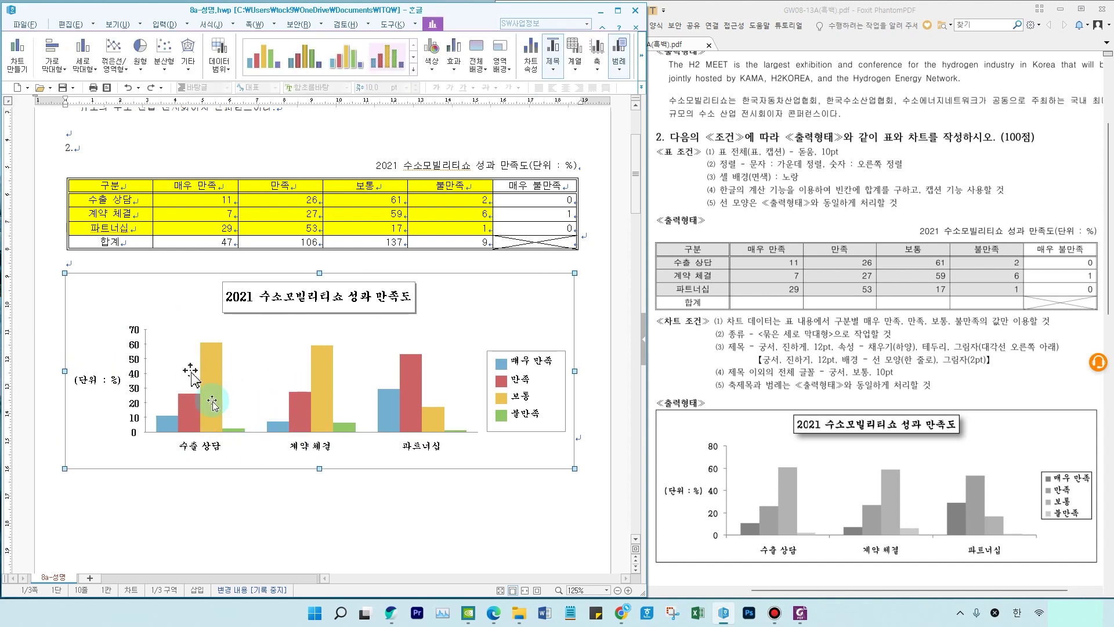
Step: Turn off automatic scaling (자동으로 꾸밈) for the chart's vertical value axis and set its maximum value to 80
click(163, 365)
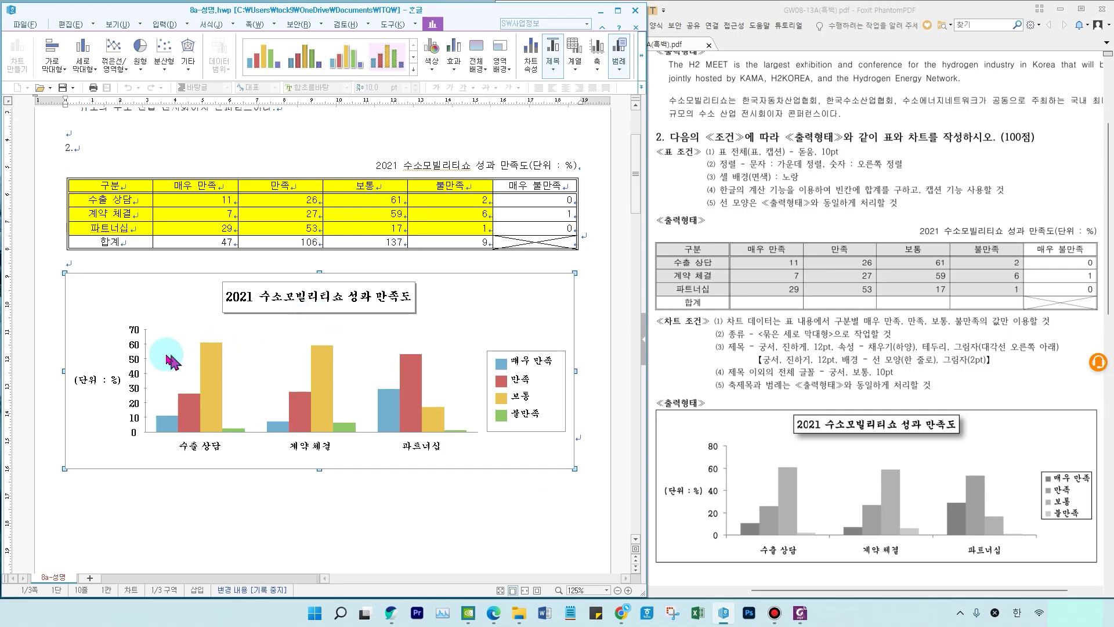
double_click(145, 345)
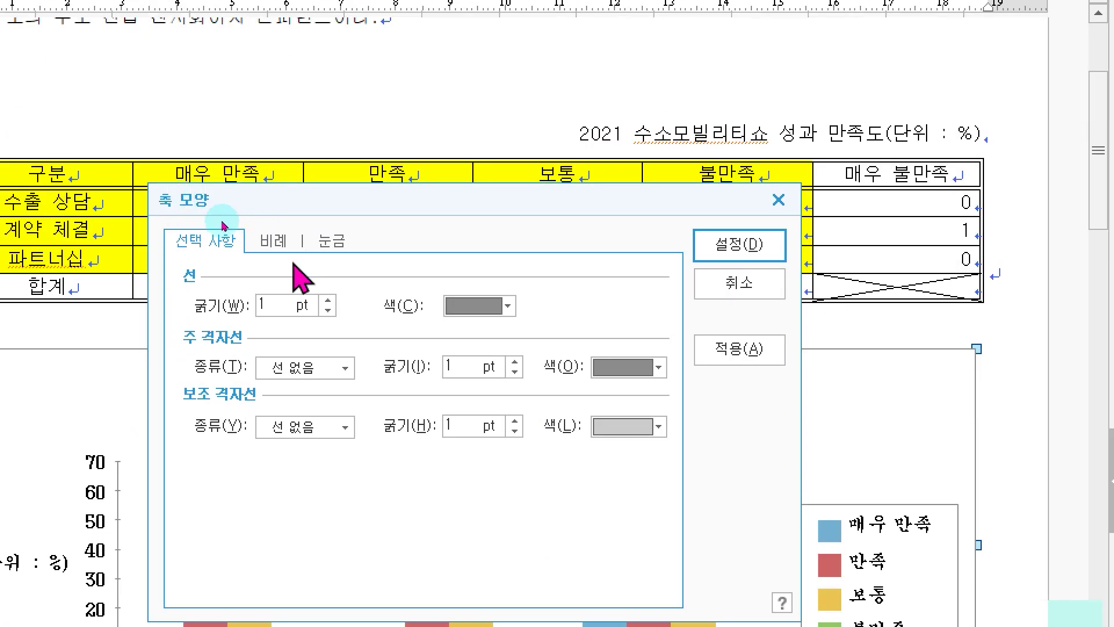
click(273, 241)
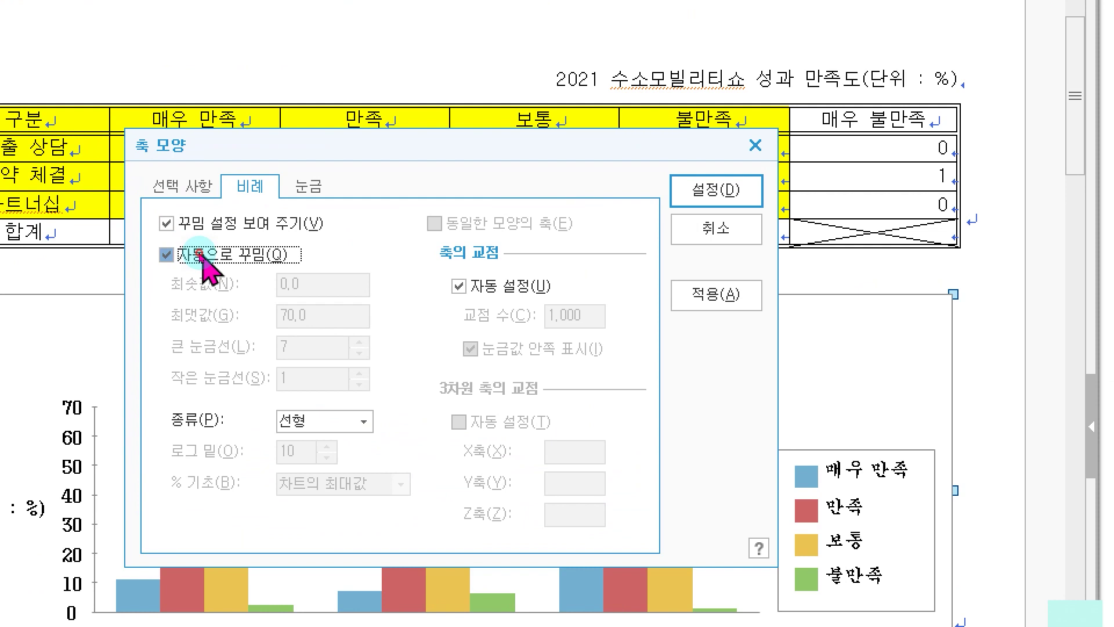
click(199, 252)
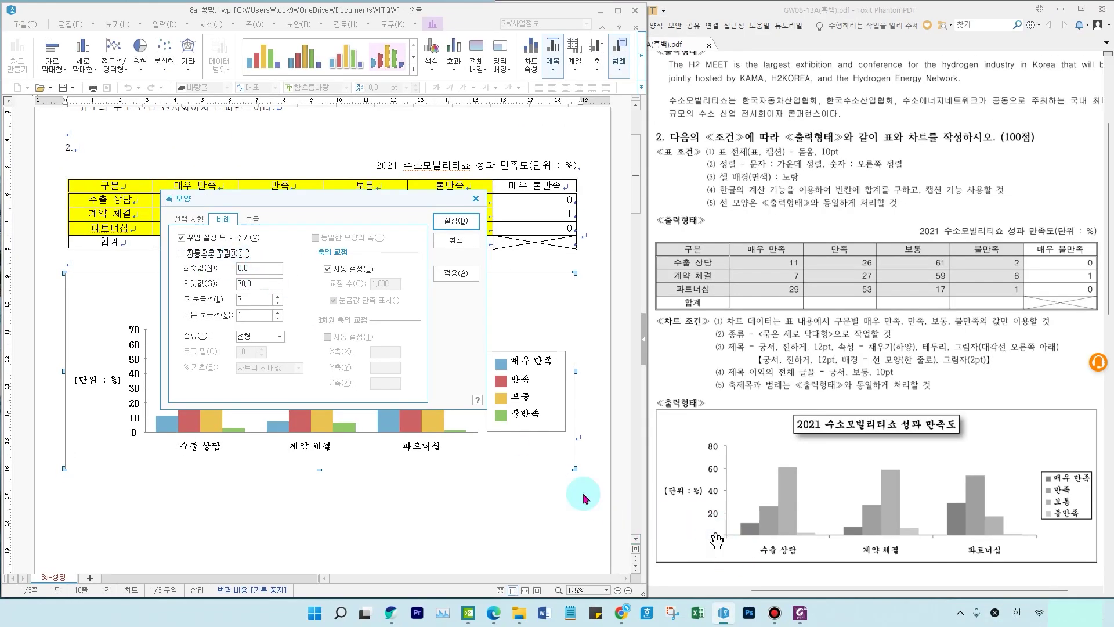
double_click(264, 284)
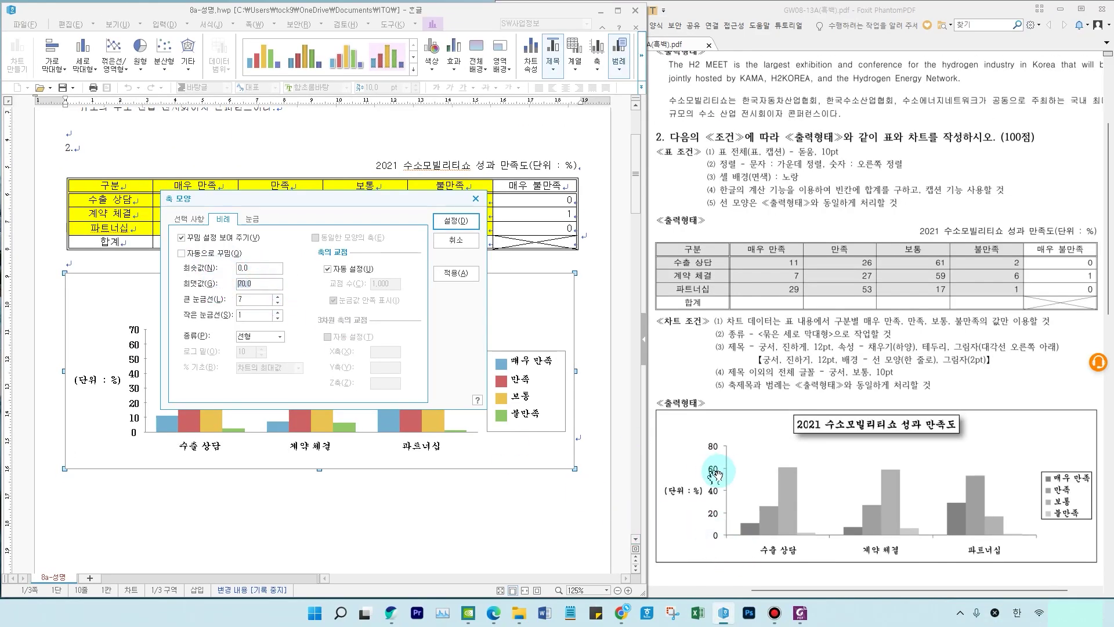
text(80)
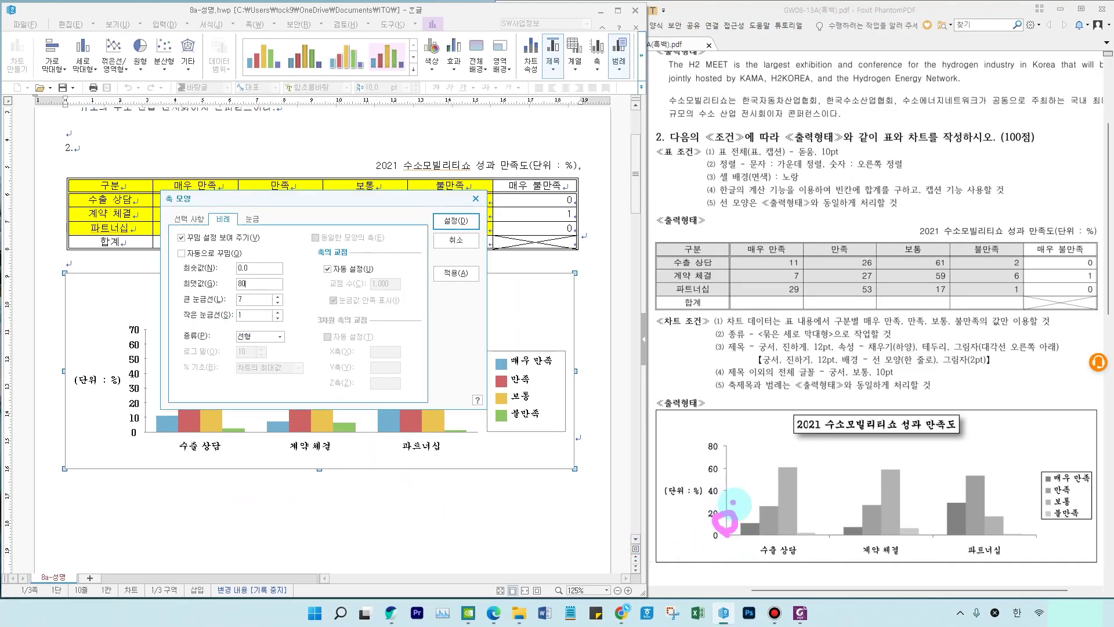
Step: Set the value axis's major gridline count (큰 눈금선) to 4 and apply the axis settings
drag(726, 472, 734, 463)
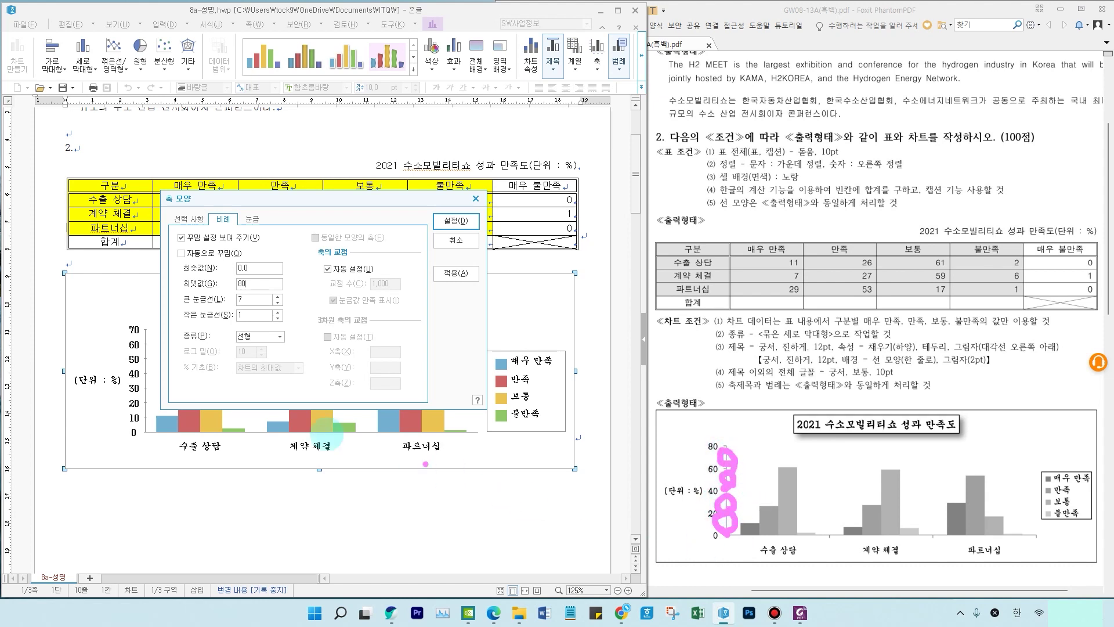
drag(708, 508, 718, 446)
click(732, 531)
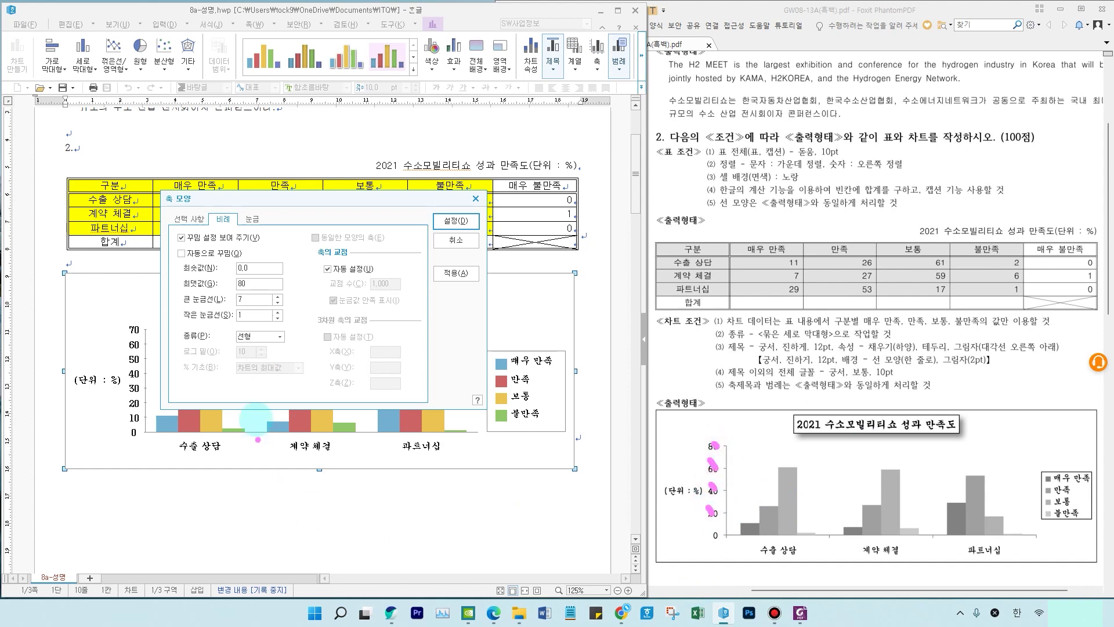
click(239, 300)
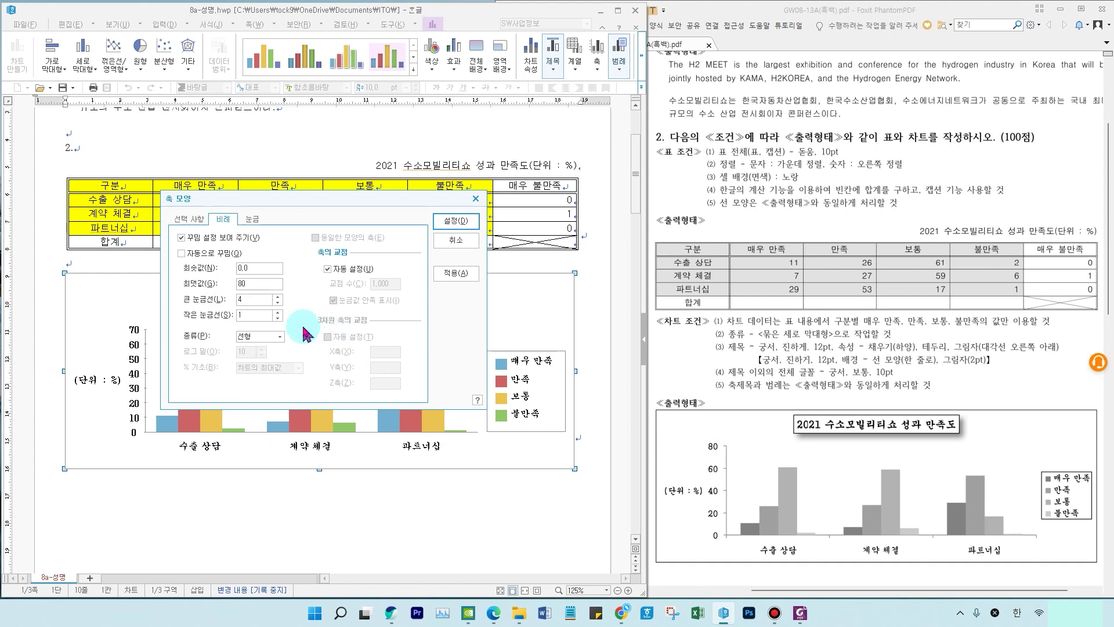
key(Return)
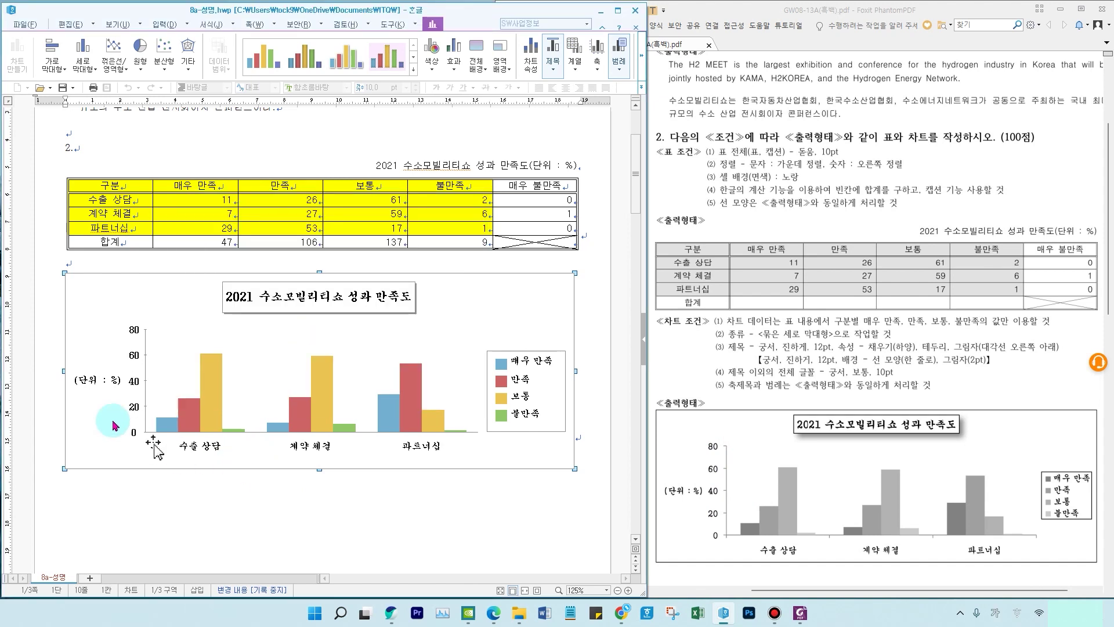
Step: Adjust the chart's height from its lower edge
click(210, 524)
click(251, 379)
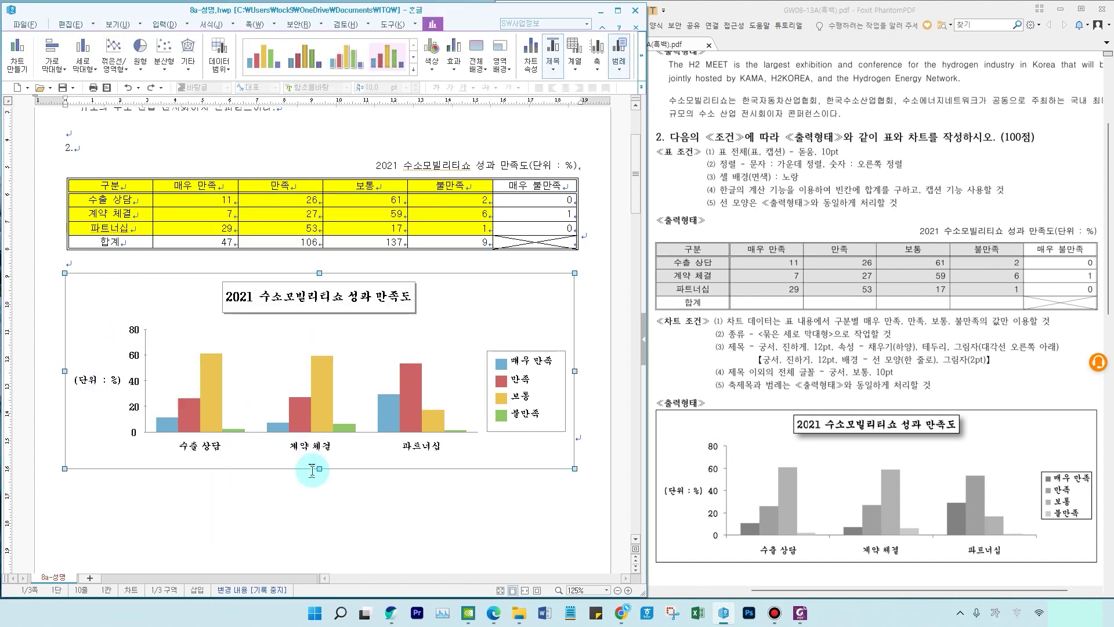
drag(319, 469, 319, 525)
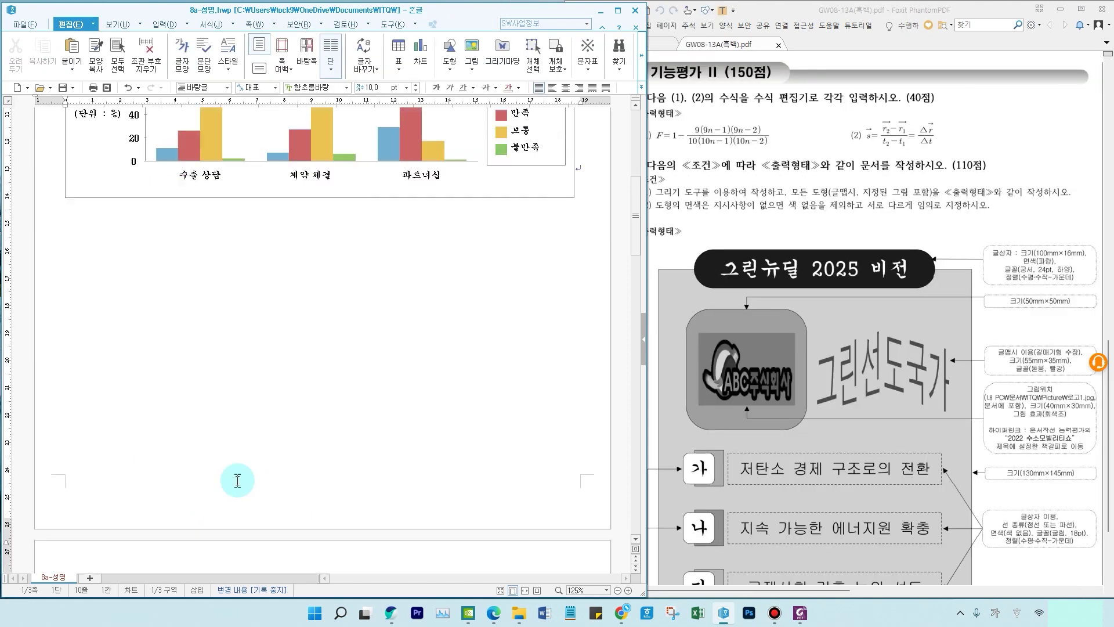
Step: Enter "(1)" on the empty line directly below "3." on the second page
scroll(237, 481, down, 8)
scroll(238, 480, up, 6)
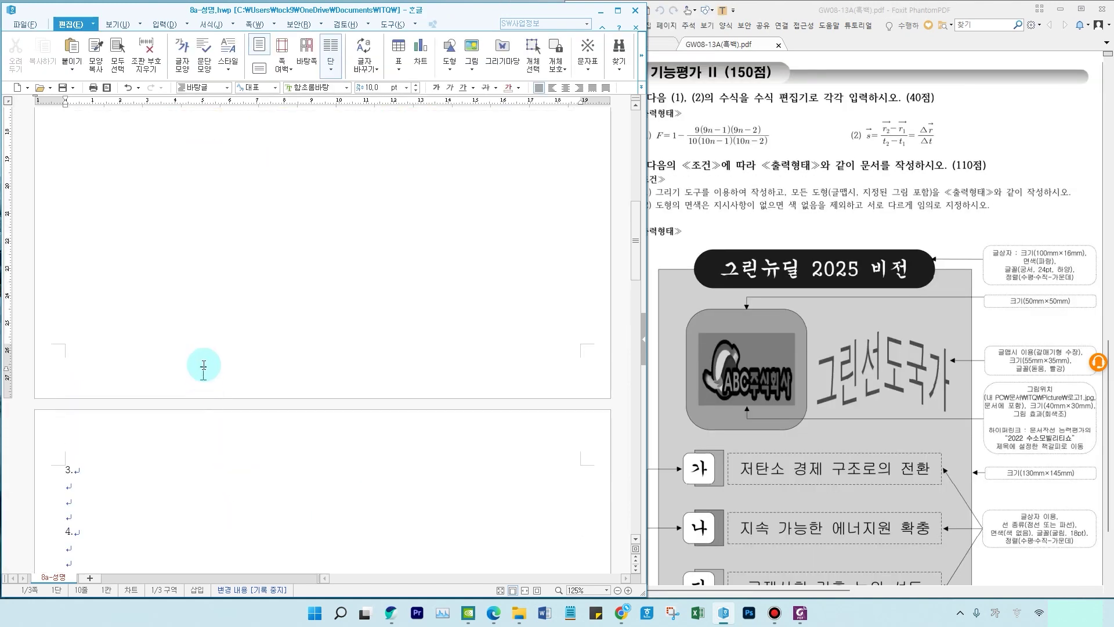
scroll(204, 366, down, 7)
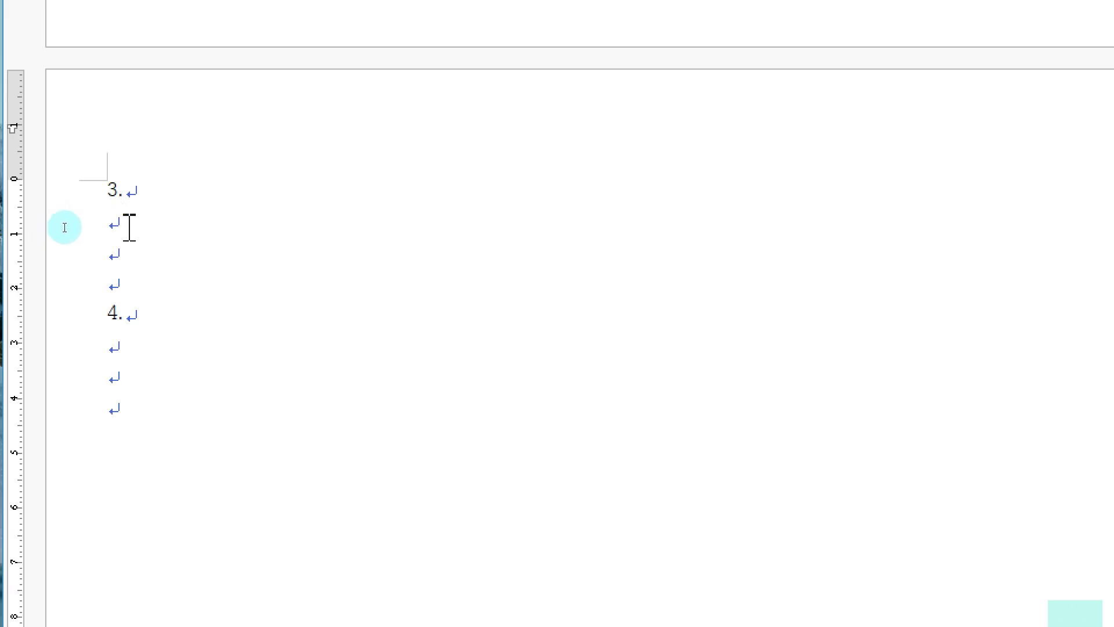
text((1))
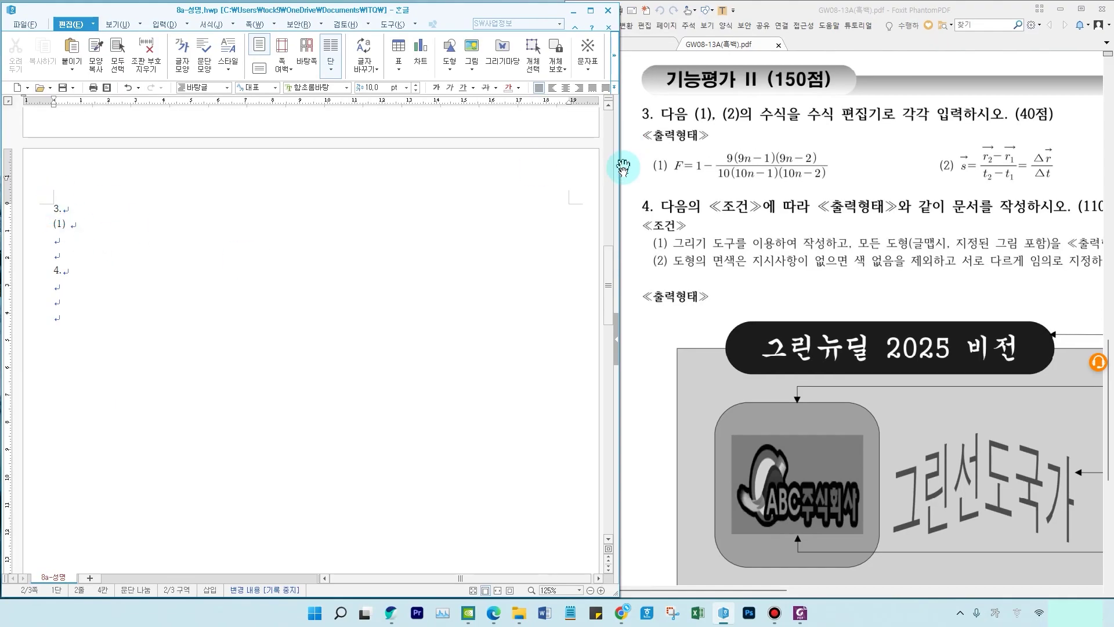
mouse_move(672, 142)
mouse_down()
mouse_move(740, 191)
mouse_move(839, 194)
mouse_move(830, 184)
mouse_up()
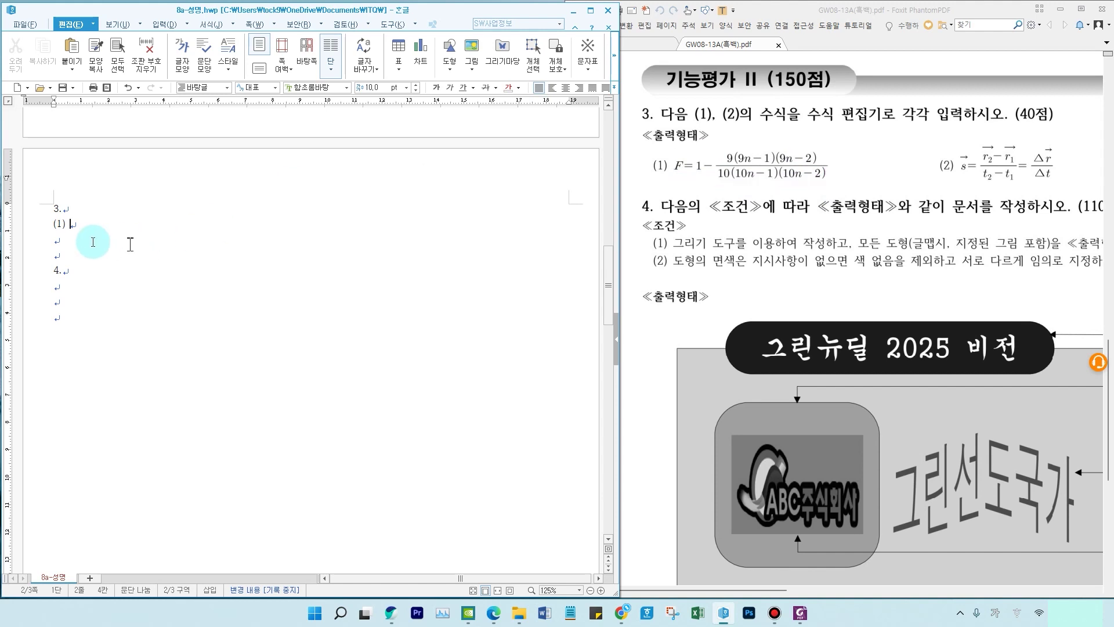
Step: Start a new equation after "(1)" and set the equation editor's display zoom to 500%
click(164, 24)
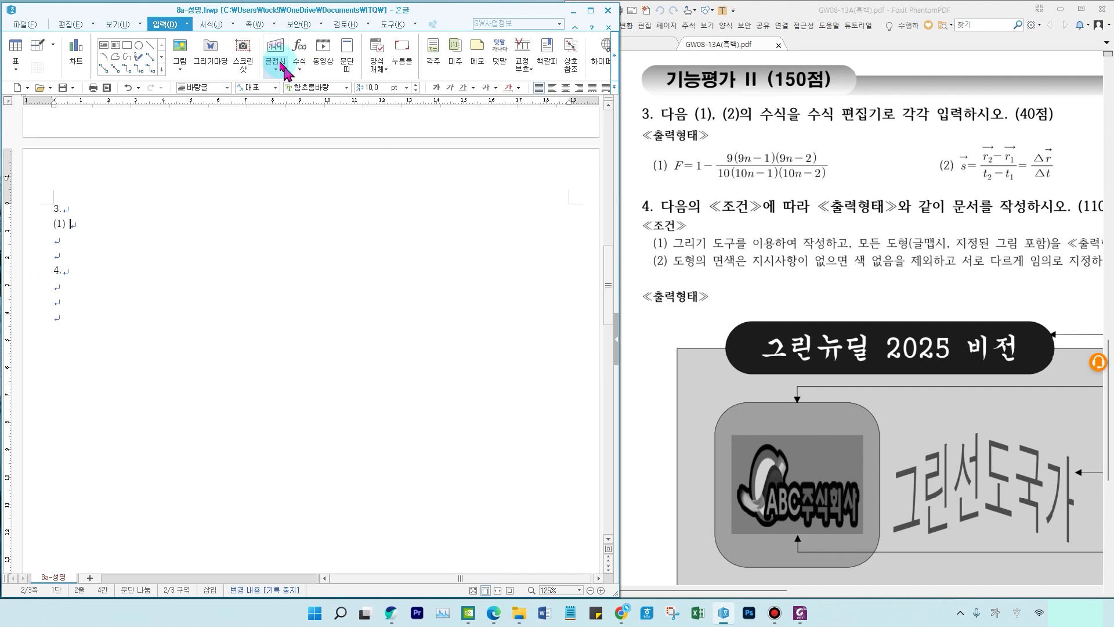
click(301, 64)
drag(528, 252, 771, 219)
click(654, 237)
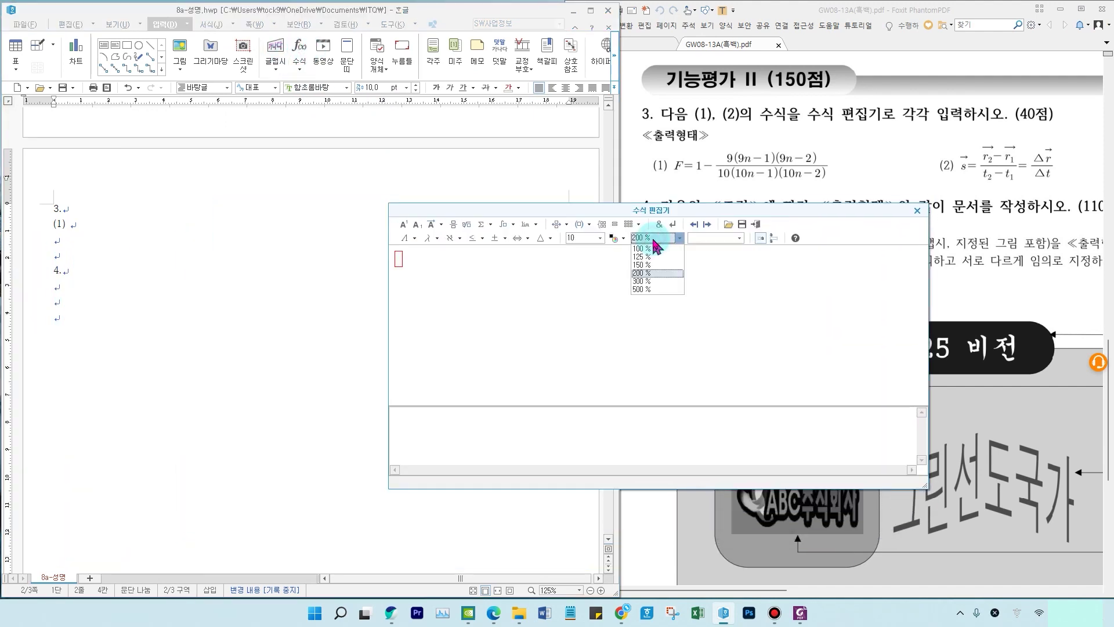
click(653, 291)
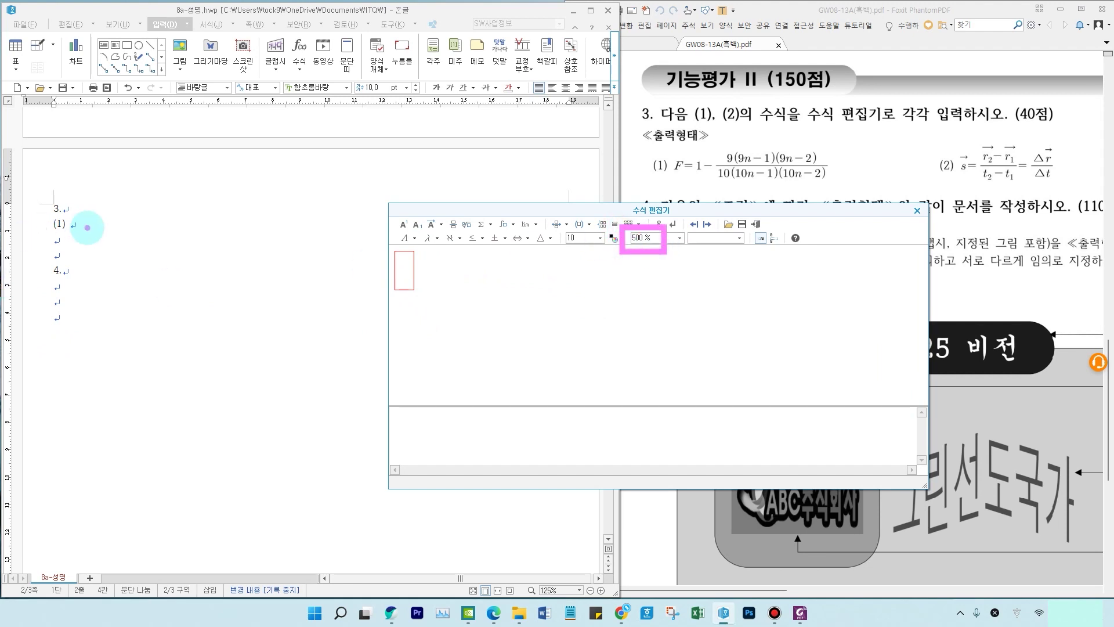
drag(72, 213, 223, 256)
drag(728, 137, 776, 124)
key(Escape)
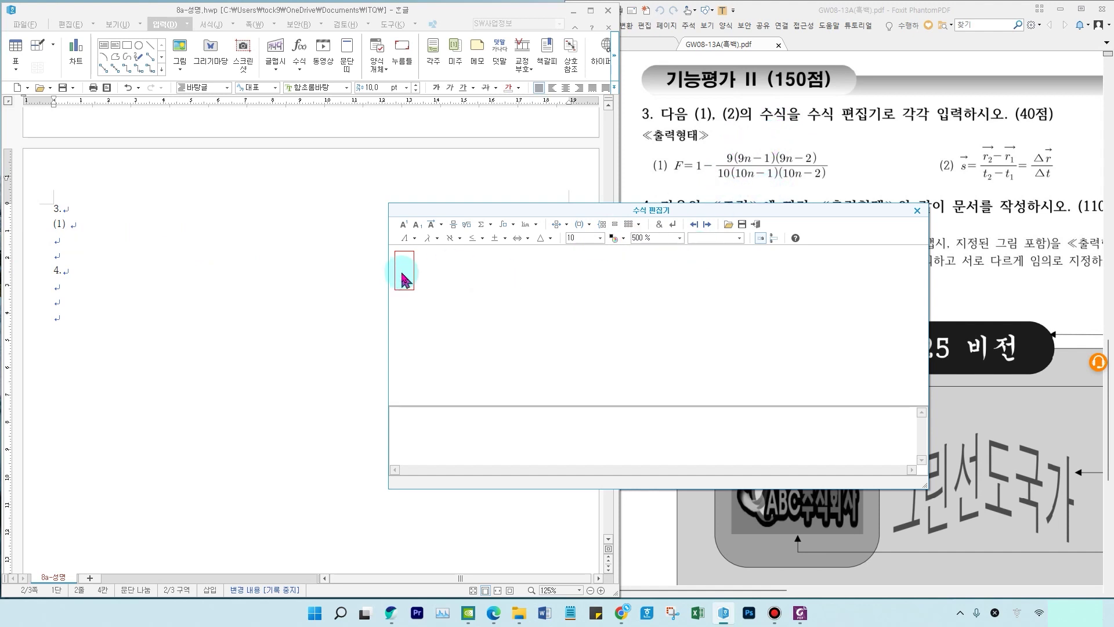
key(ctrl+2)
drag(722, 165, 771, 166)
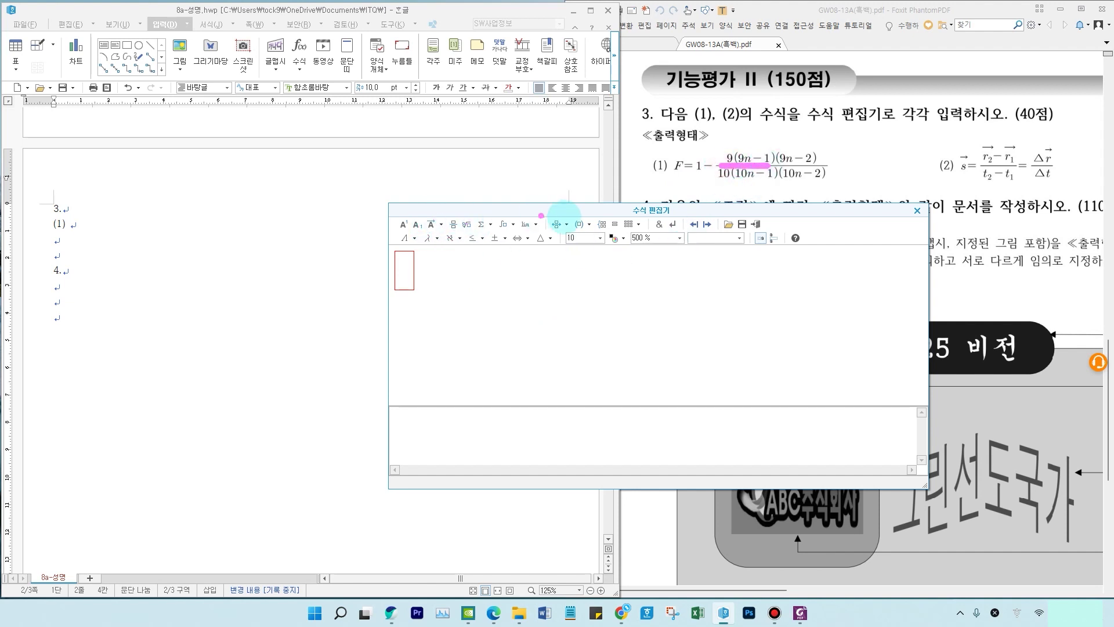
key(Escape)
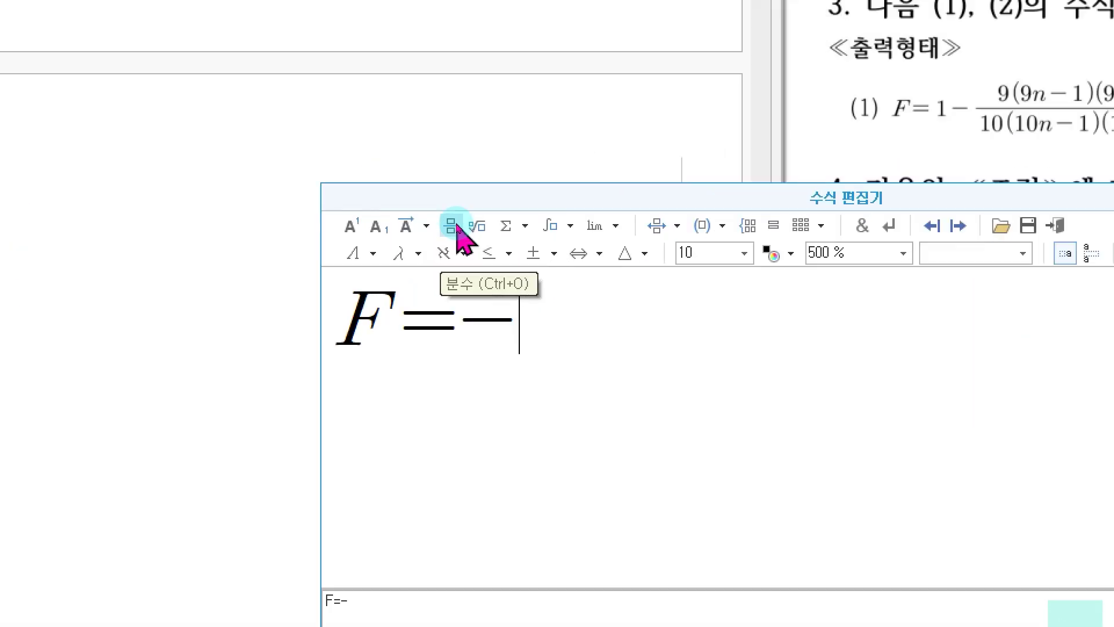
Step: Insert a fraction after F=− in the equation and enter 9(9n−1) as its numerator
click(455, 227)
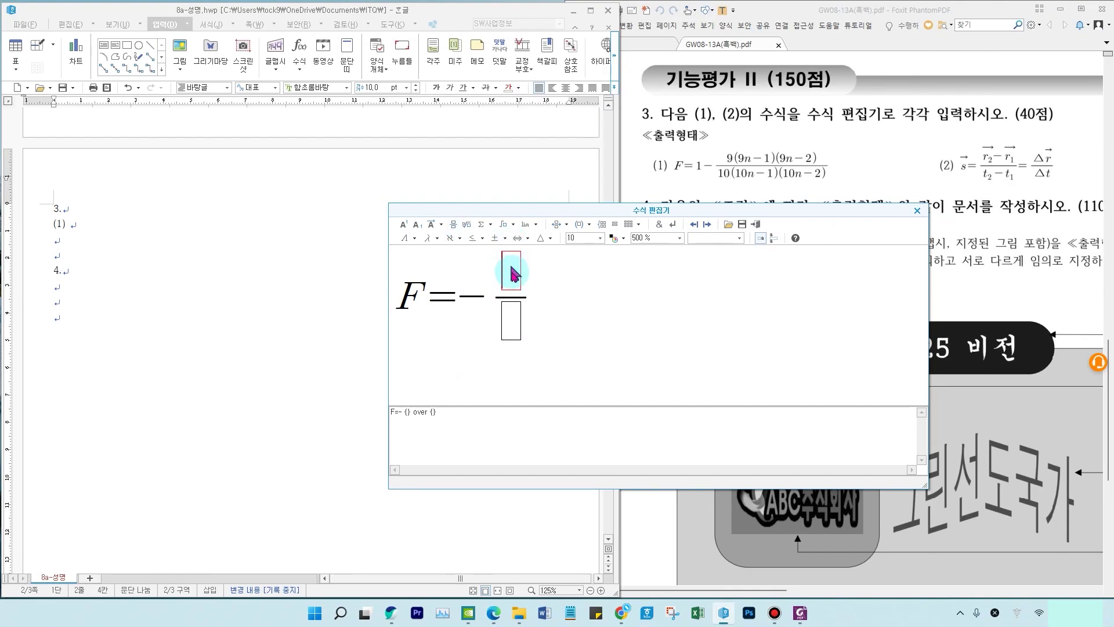
click(513, 275)
text(9)
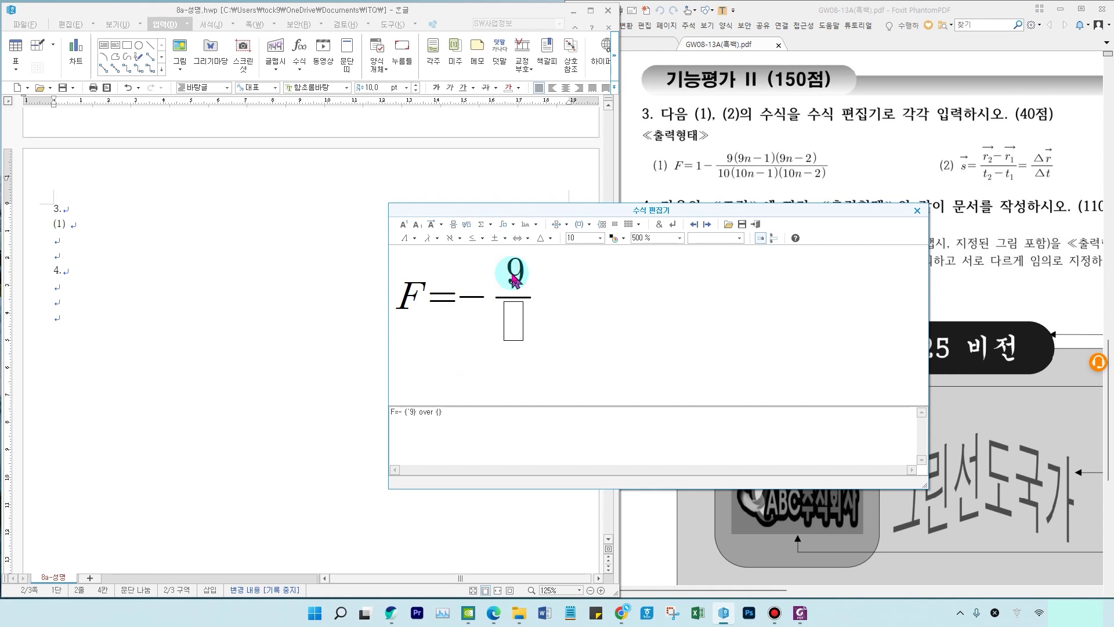
text(()
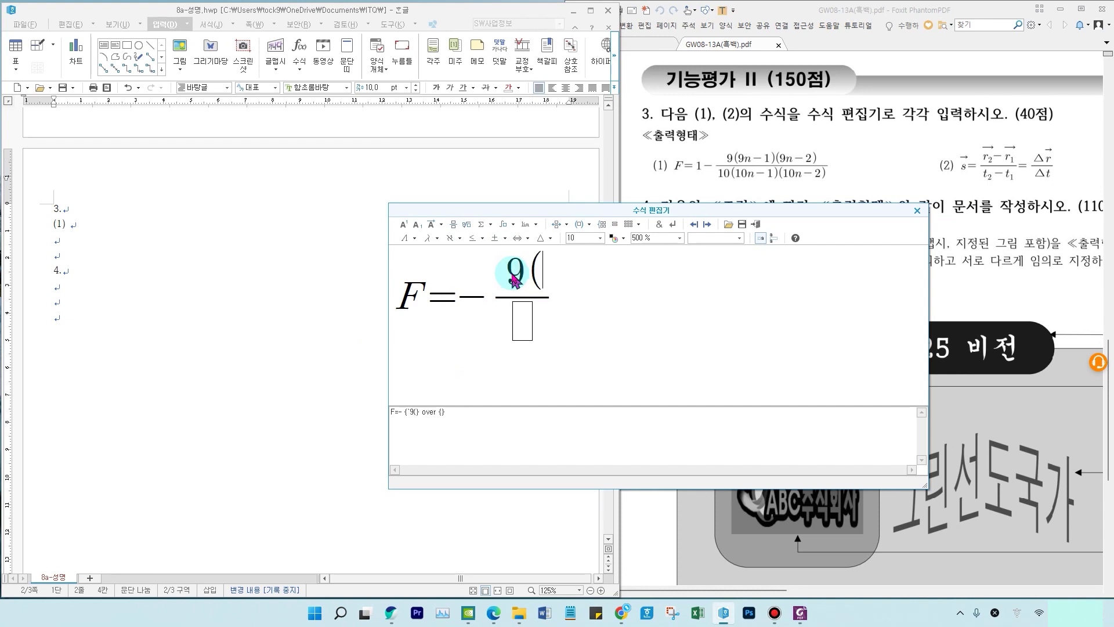
text(9)
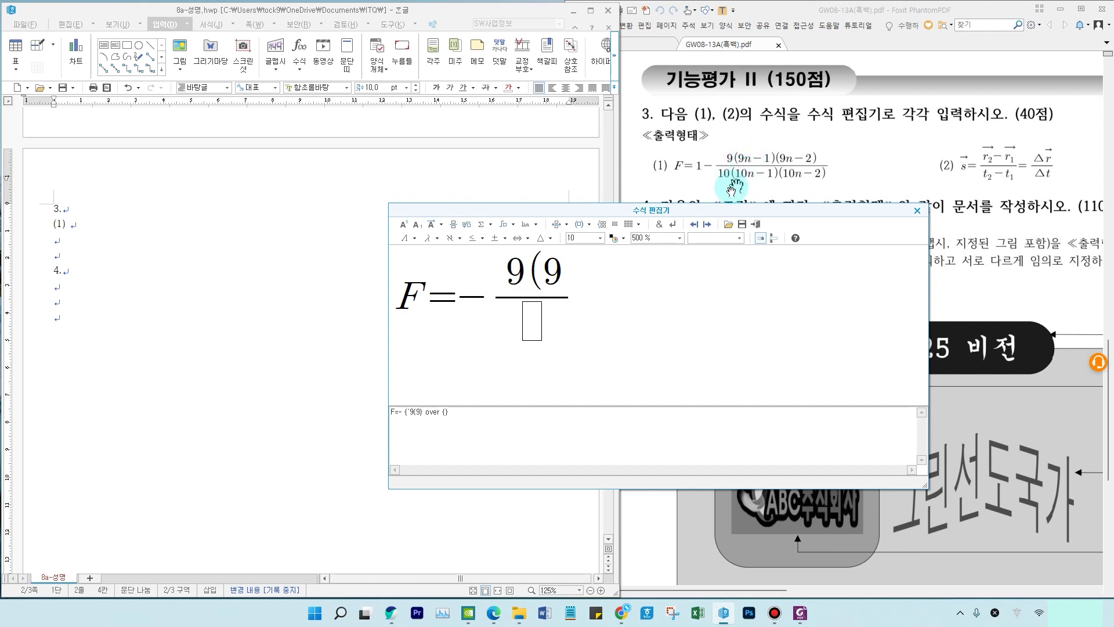
text(n)
text(-)
text(1))
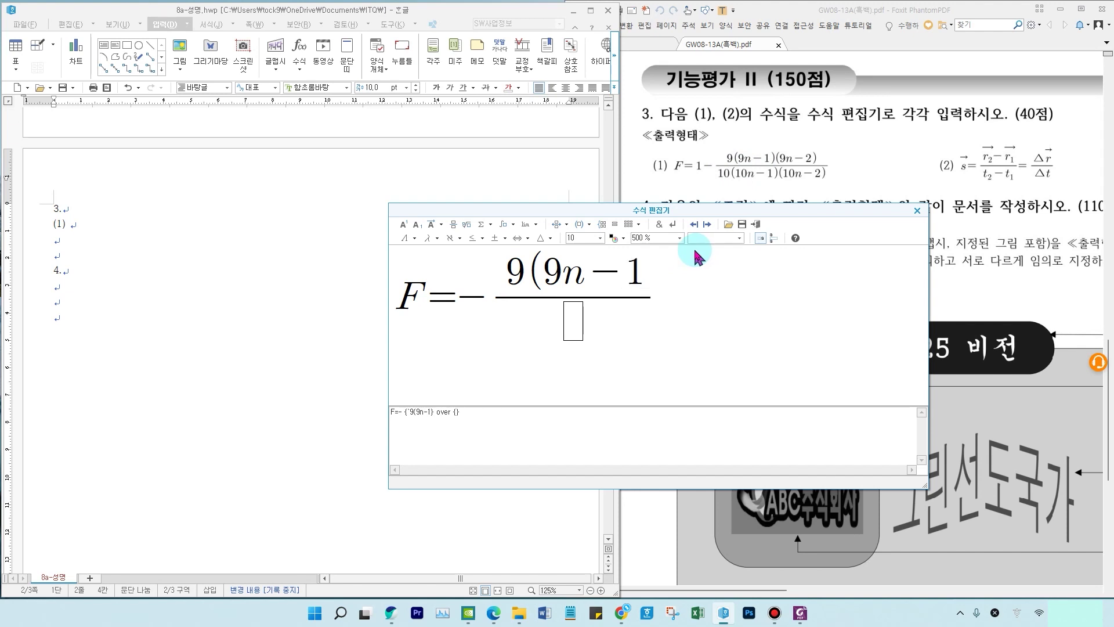
Step: Extend the numerator with a copy of 9(9n−1) and edit the copy to (9n−2)
text(()
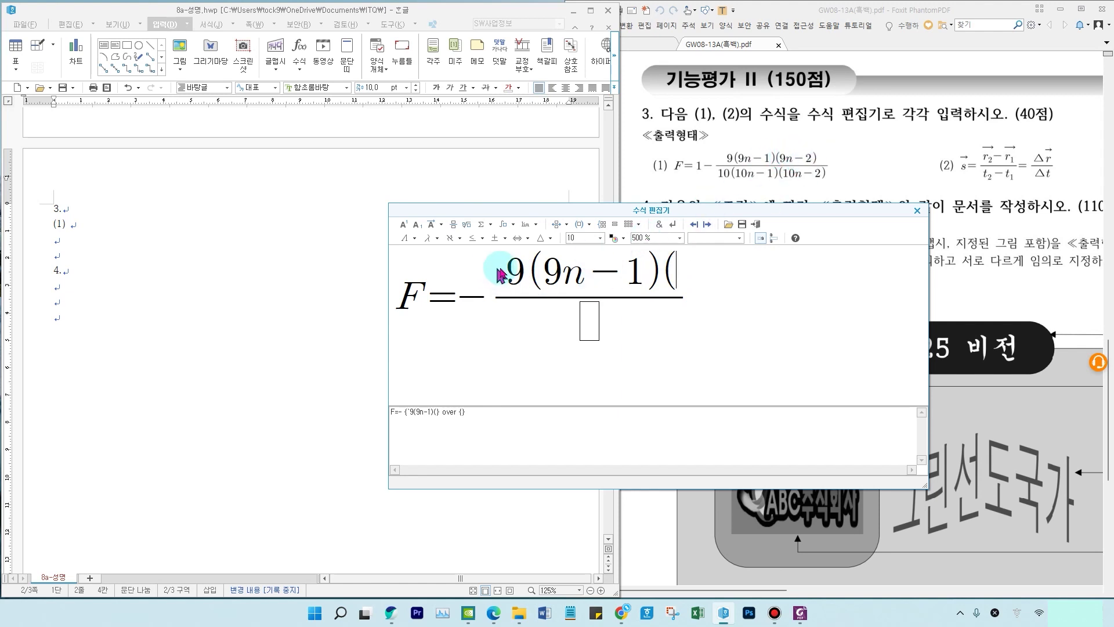
drag(508, 267, 636, 268)
key(ctrl+c)
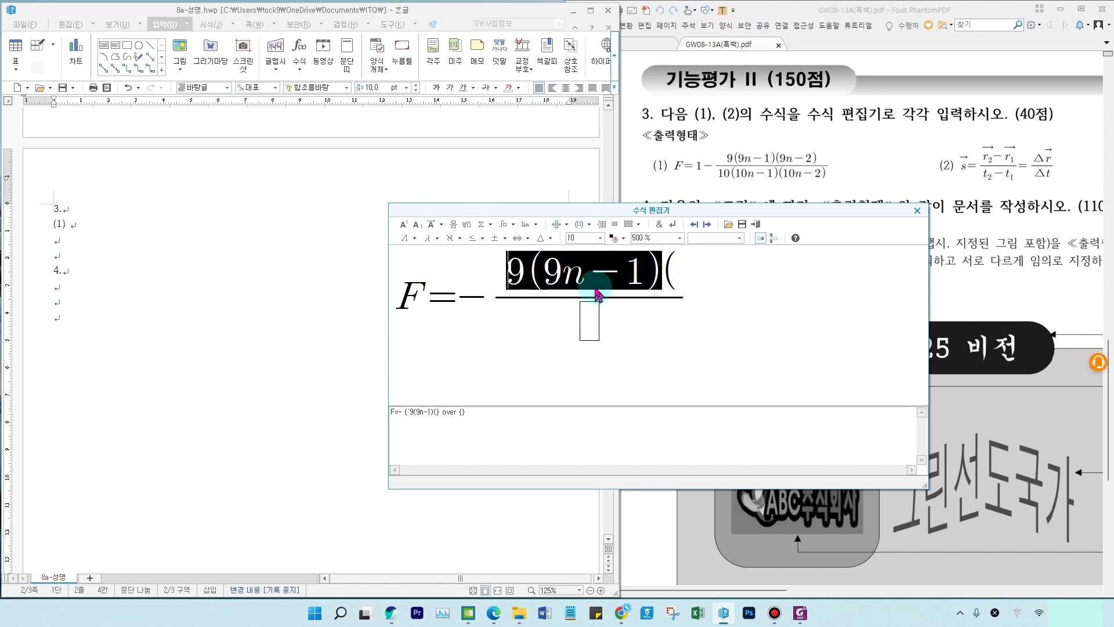
click(677, 289)
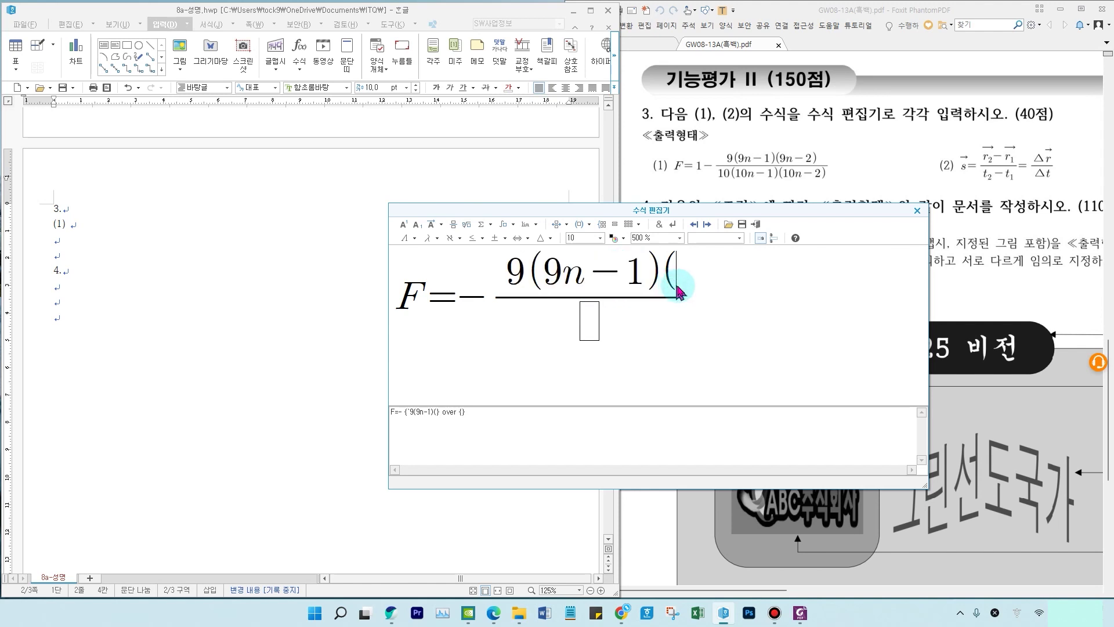
key(BackSpace)
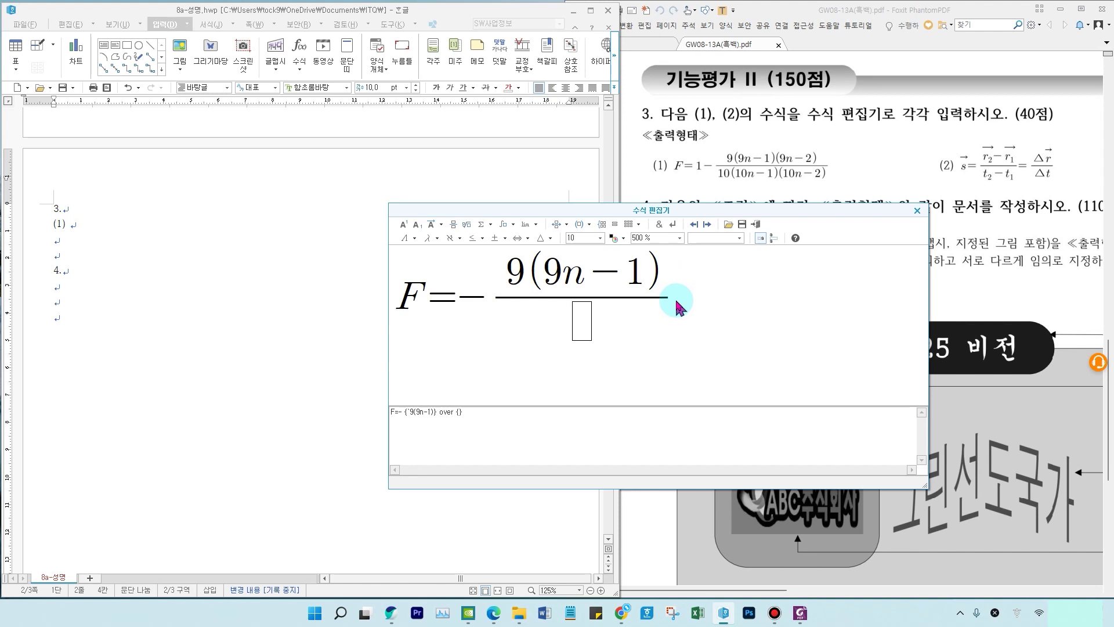
key(ctrl+v)
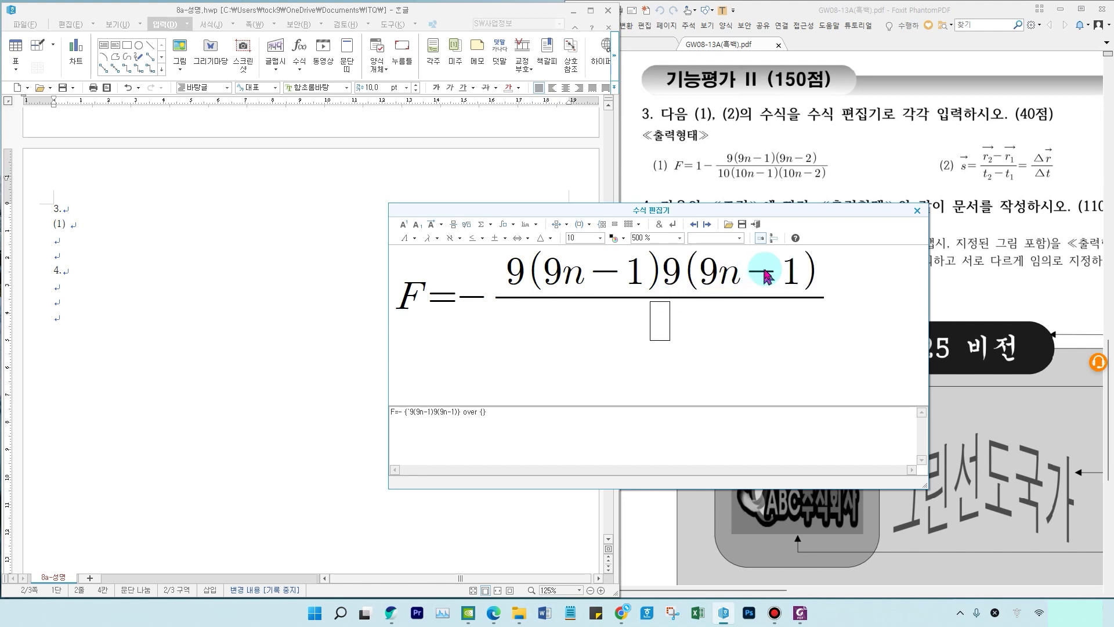
click(798, 285)
key(BackSpace)
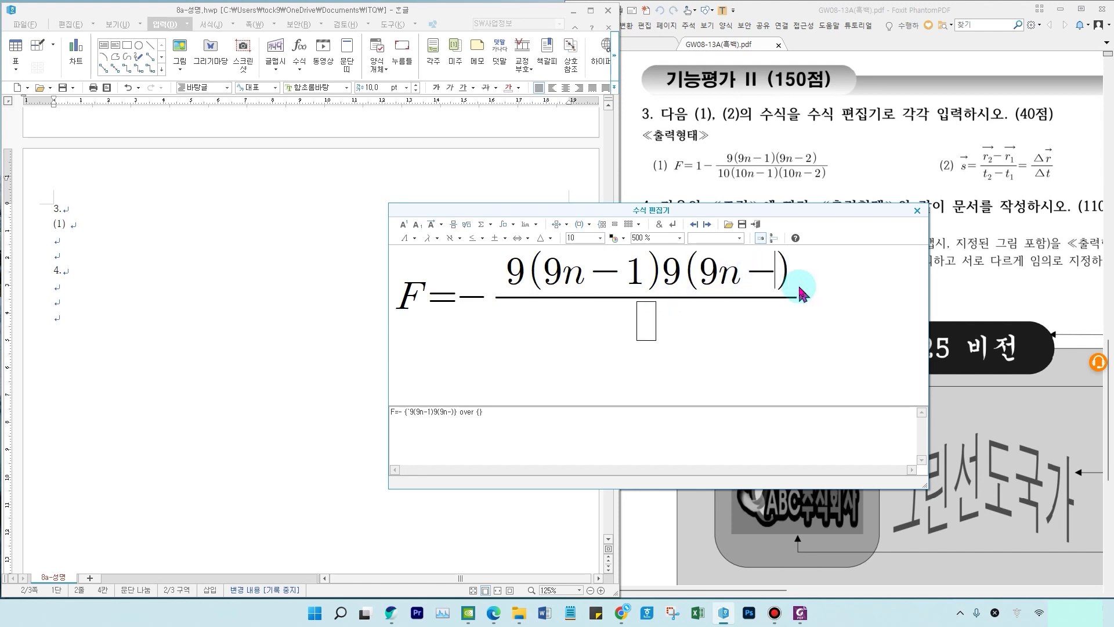
text(2)
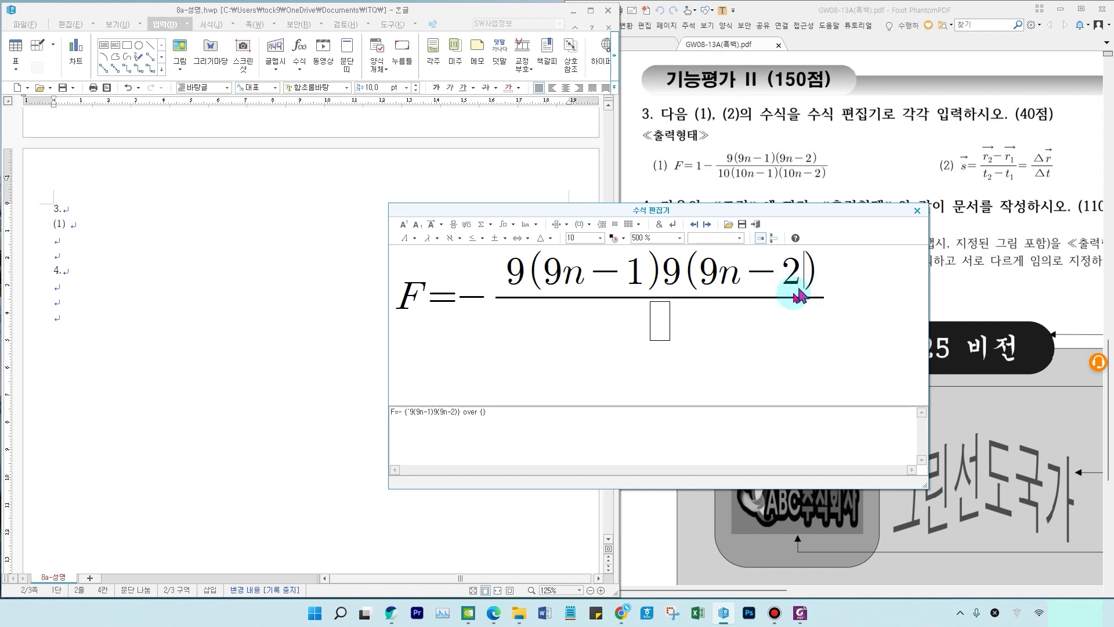
click(687, 277)
key(BackSpace)
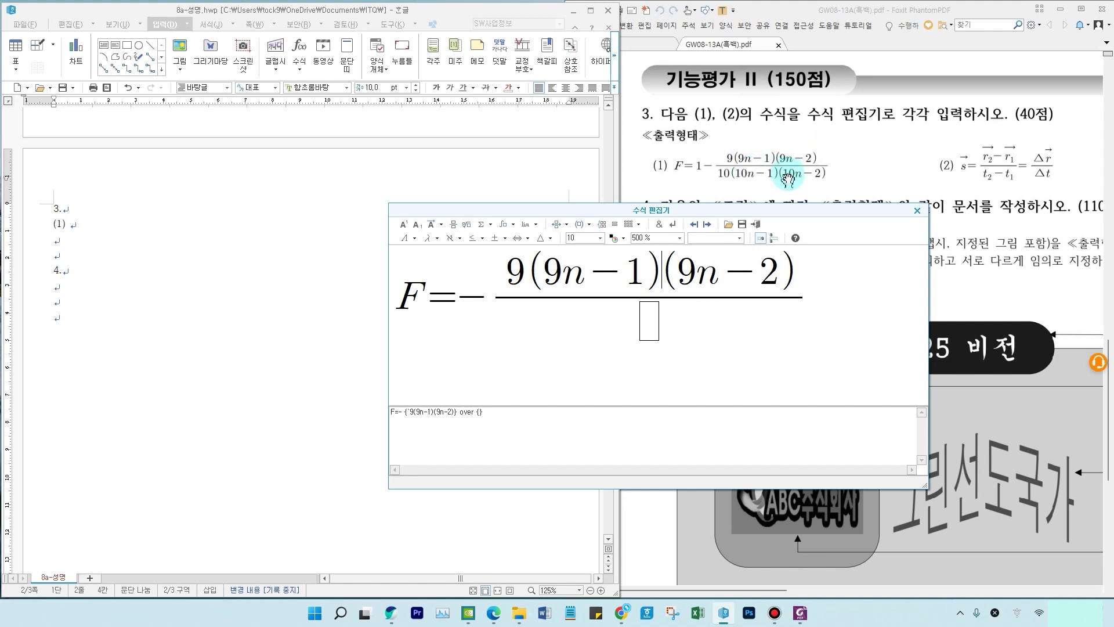
Step: Enter 10(10n−1)(10n−2) as the fraction's denominator and insert the finished equation into the document
click(653, 330)
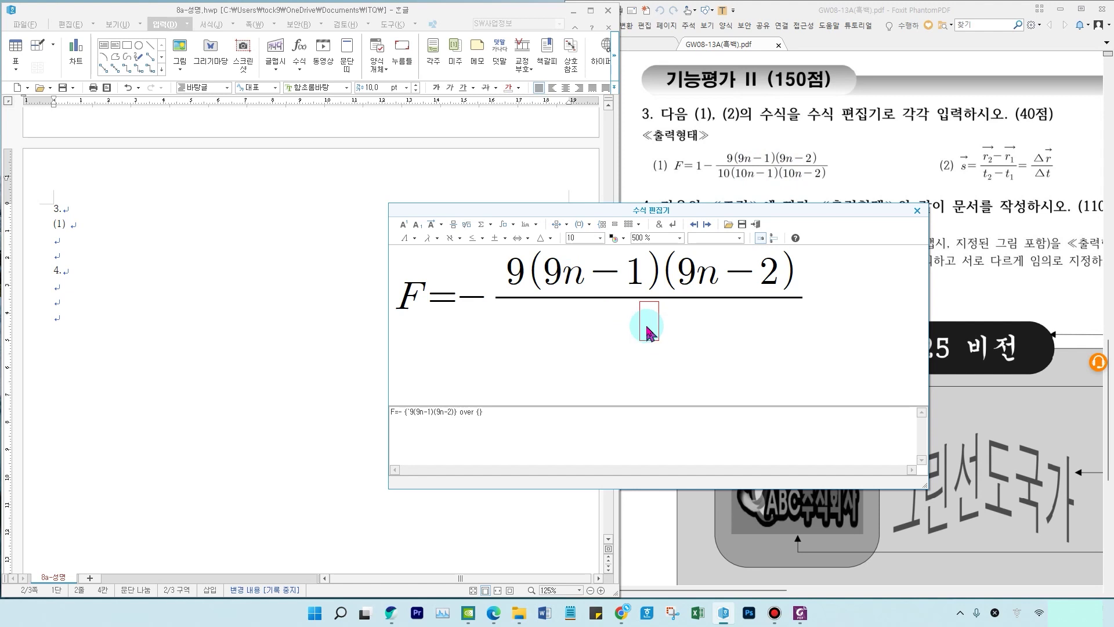
text(10)
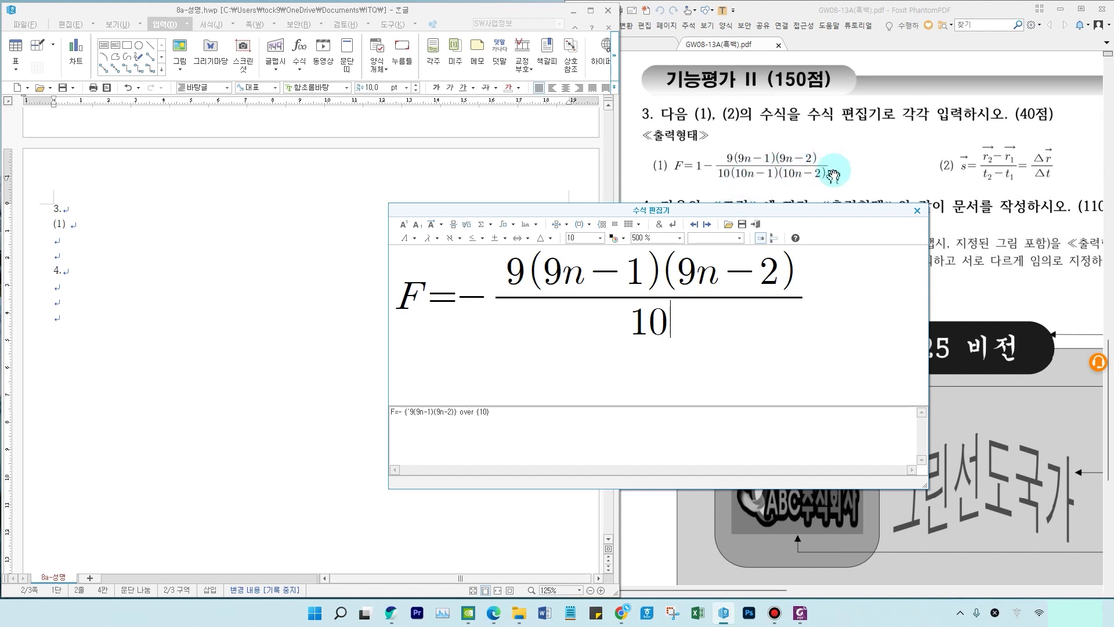
text(()
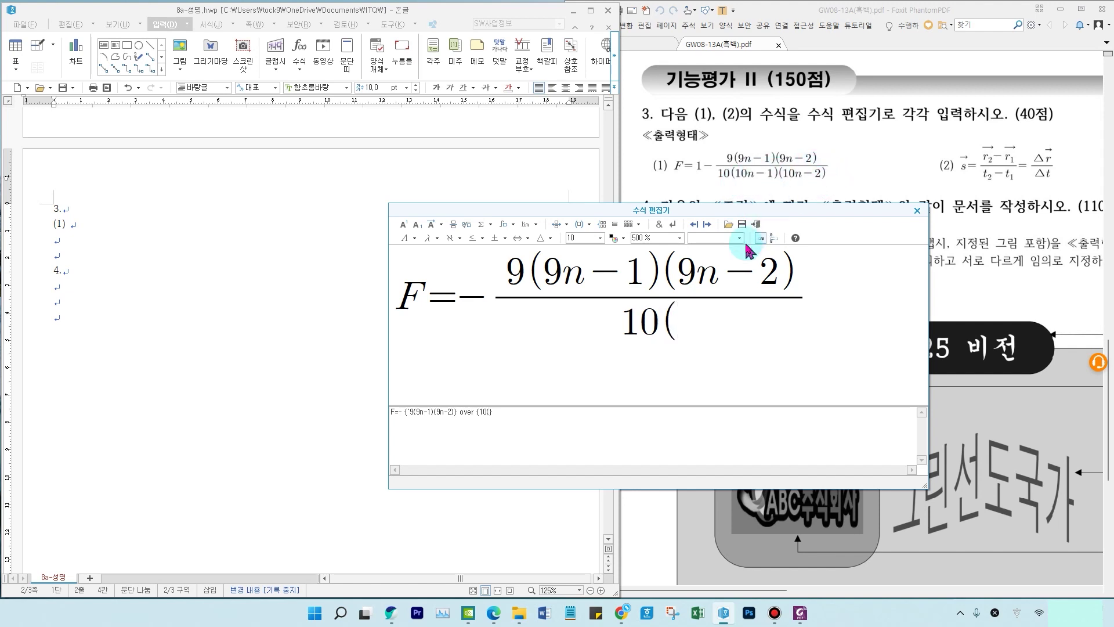
text(10)
text(n-1)
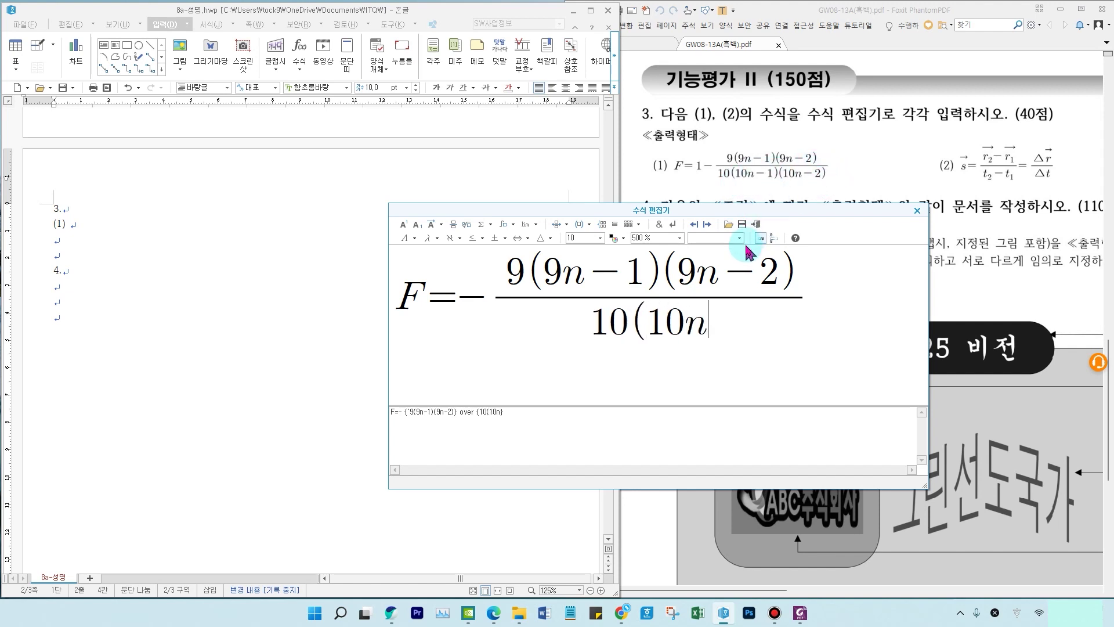
text())
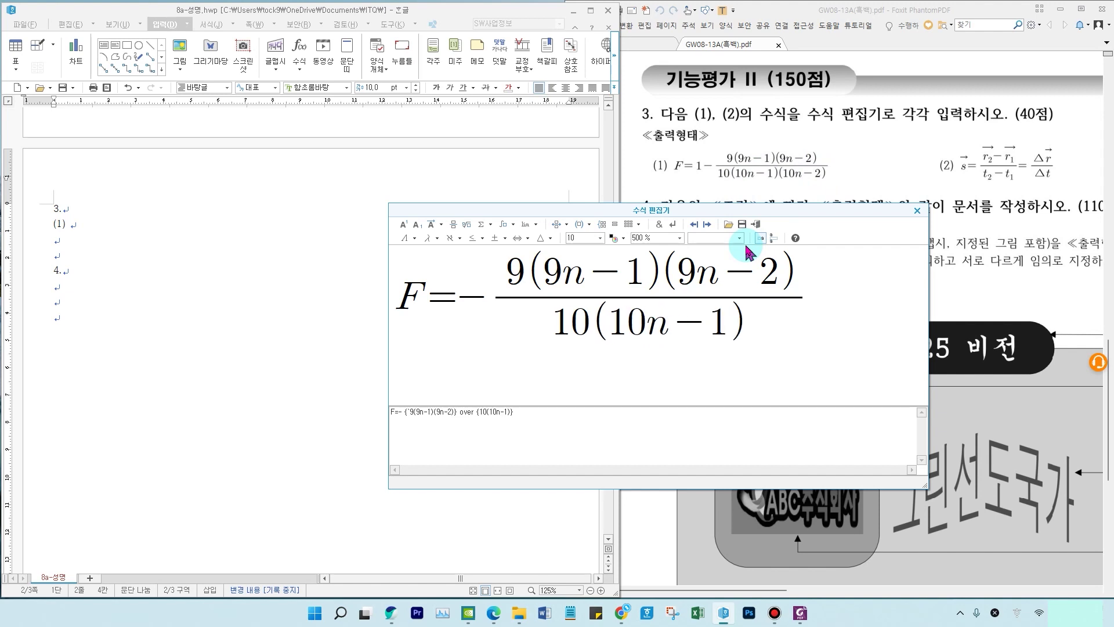
text((10n-2)`)
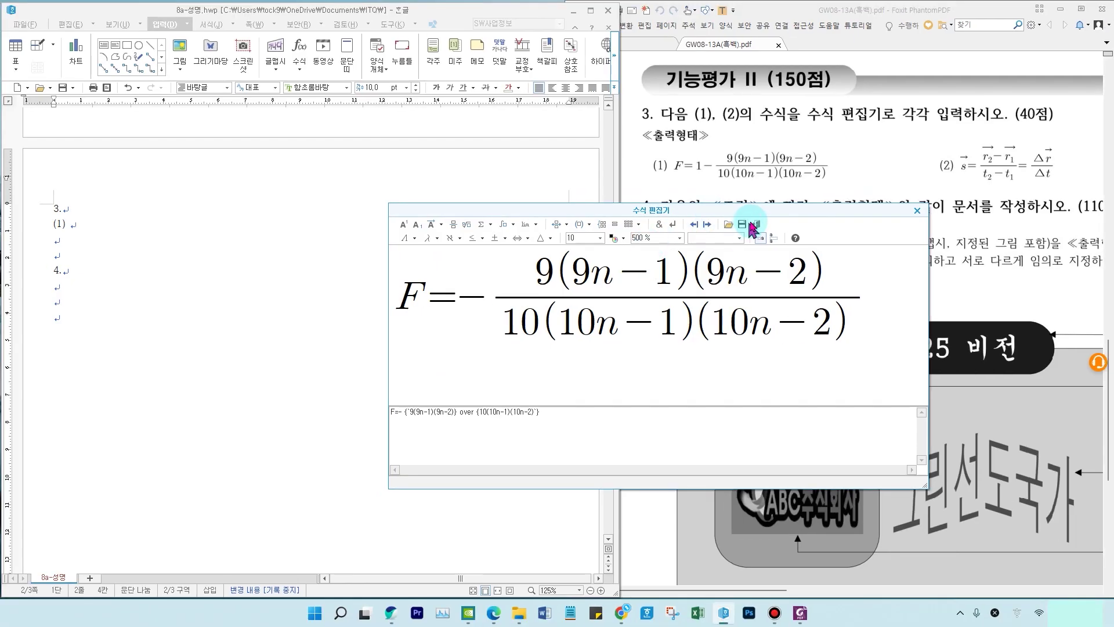
click(754, 224)
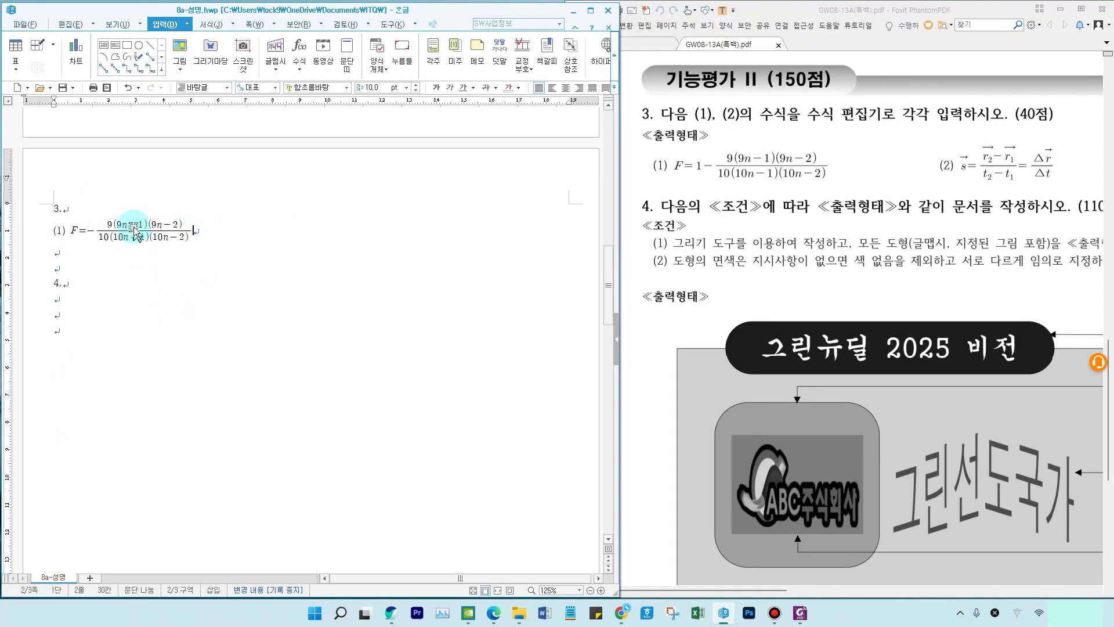
Step: Reopen equation (1) in the equation editor to review it and close the editor without edits
click(135, 231)
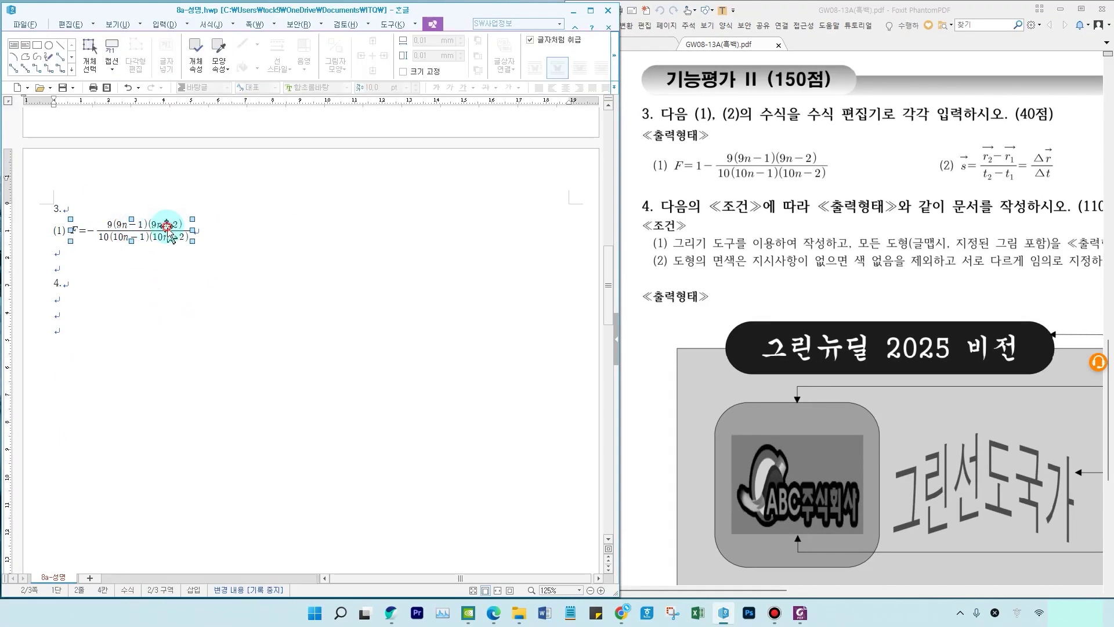
double_click(170, 233)
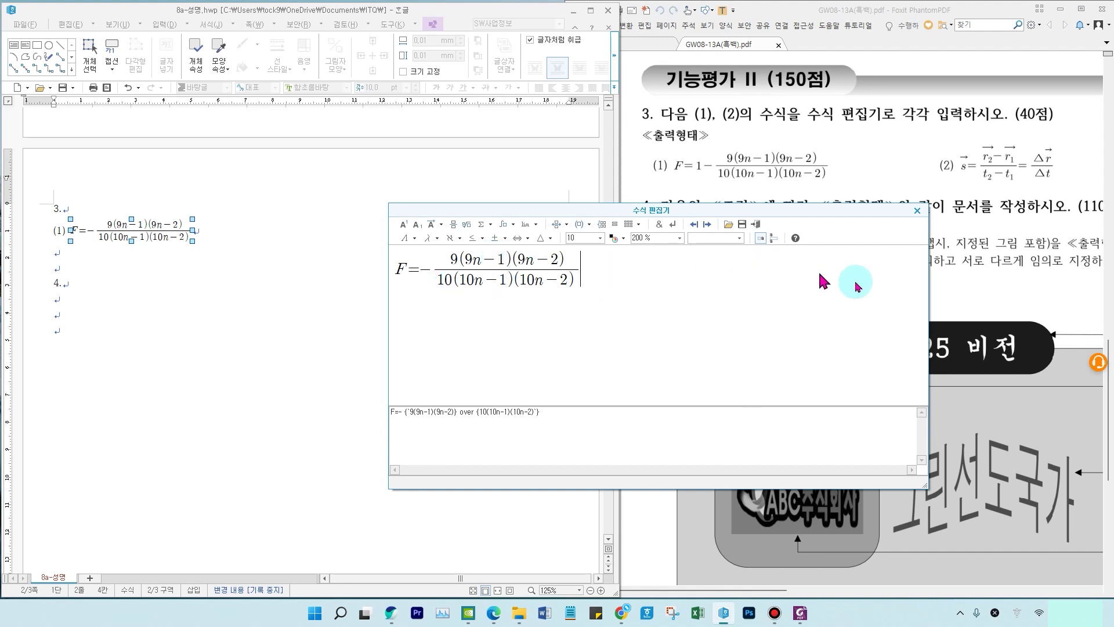
click(918, 211)
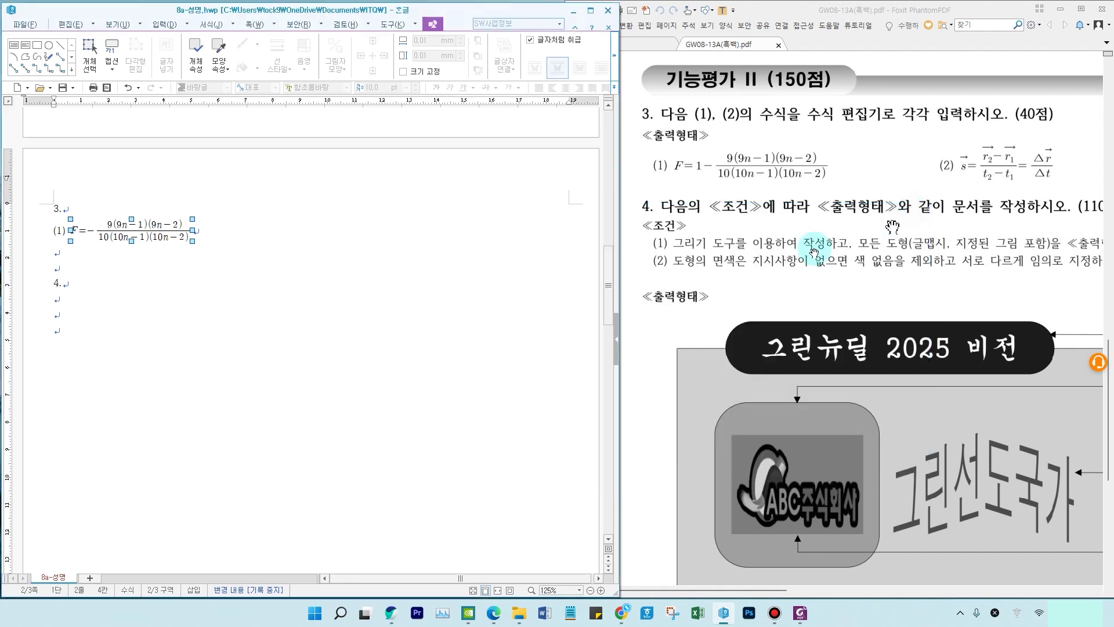
Step: Enter "(2)" on the same line as equation (1), leaving a wide gap after the equation
drag(836, 150, 912, 177)
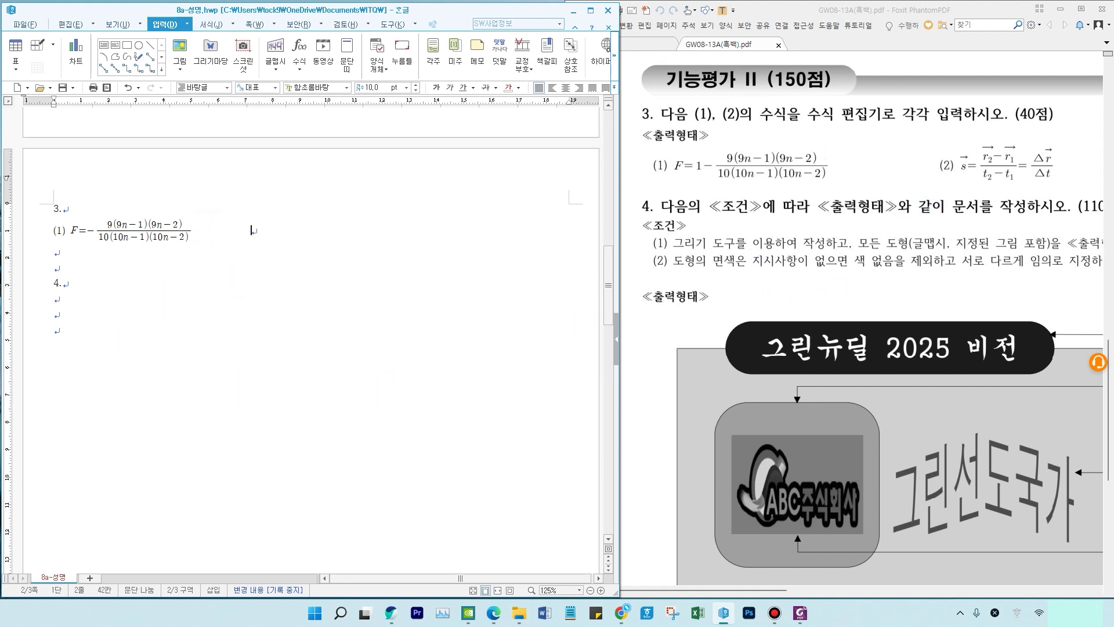
text((2)
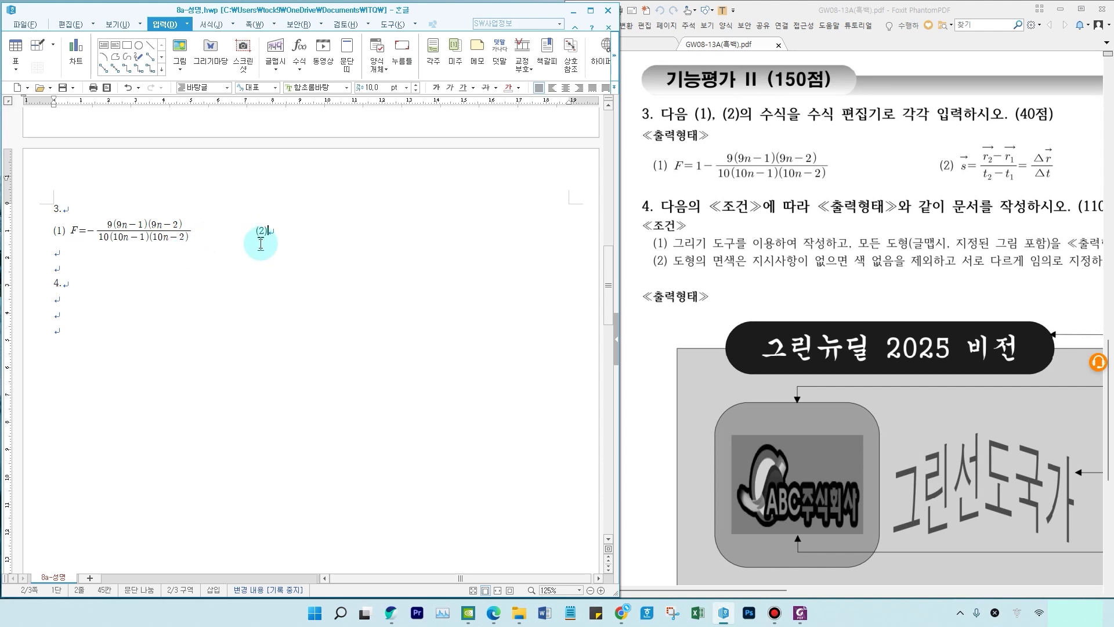
text())
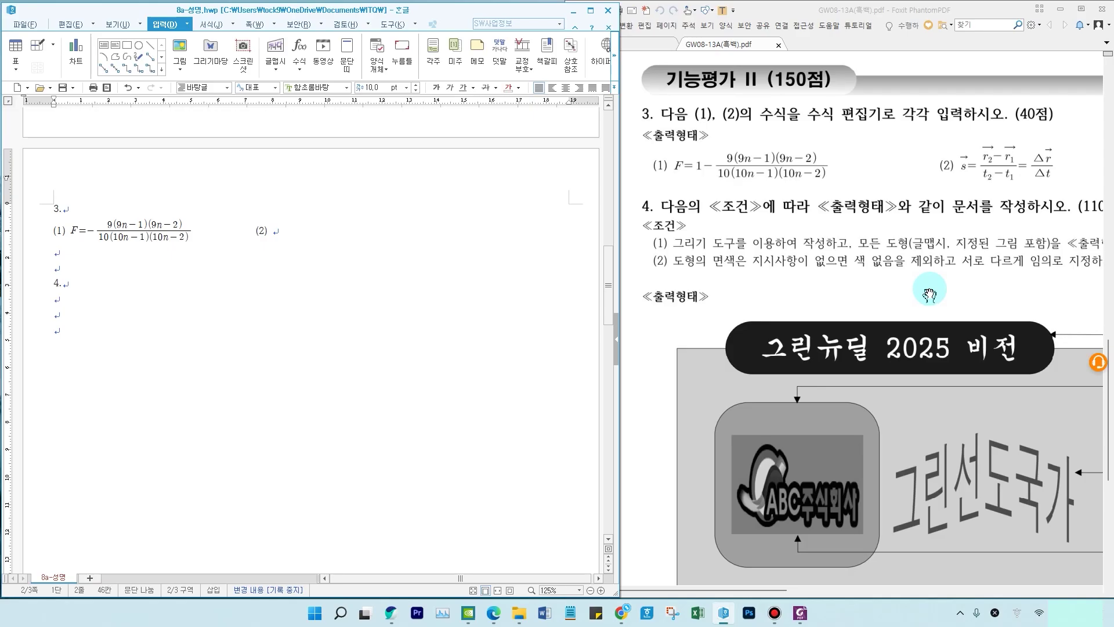
drag(956, 138, 1060, 185)
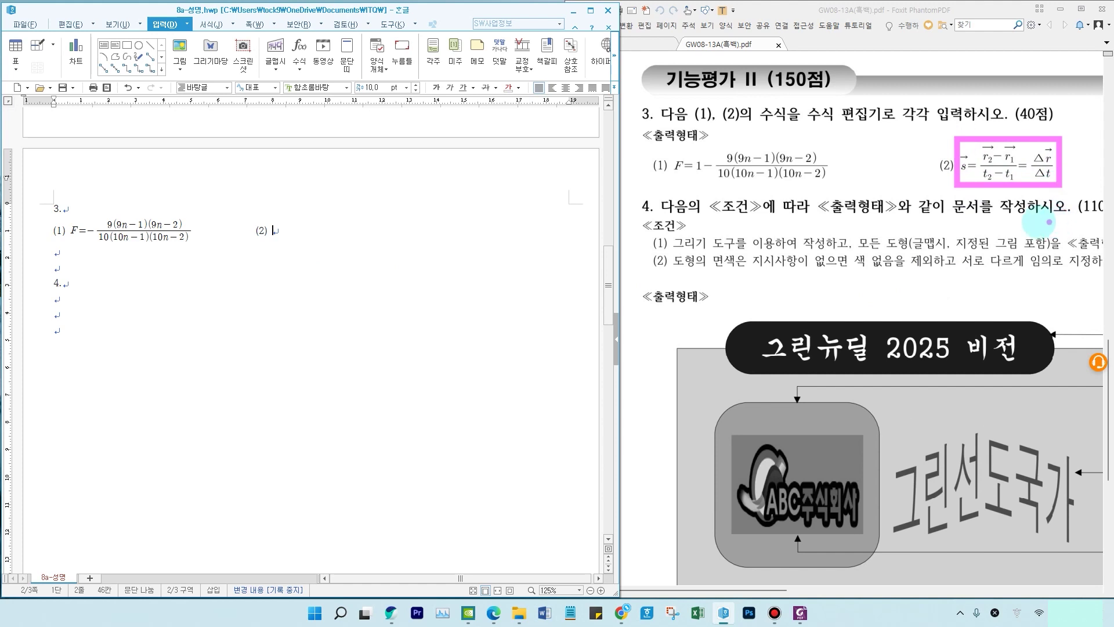
key(Escape)
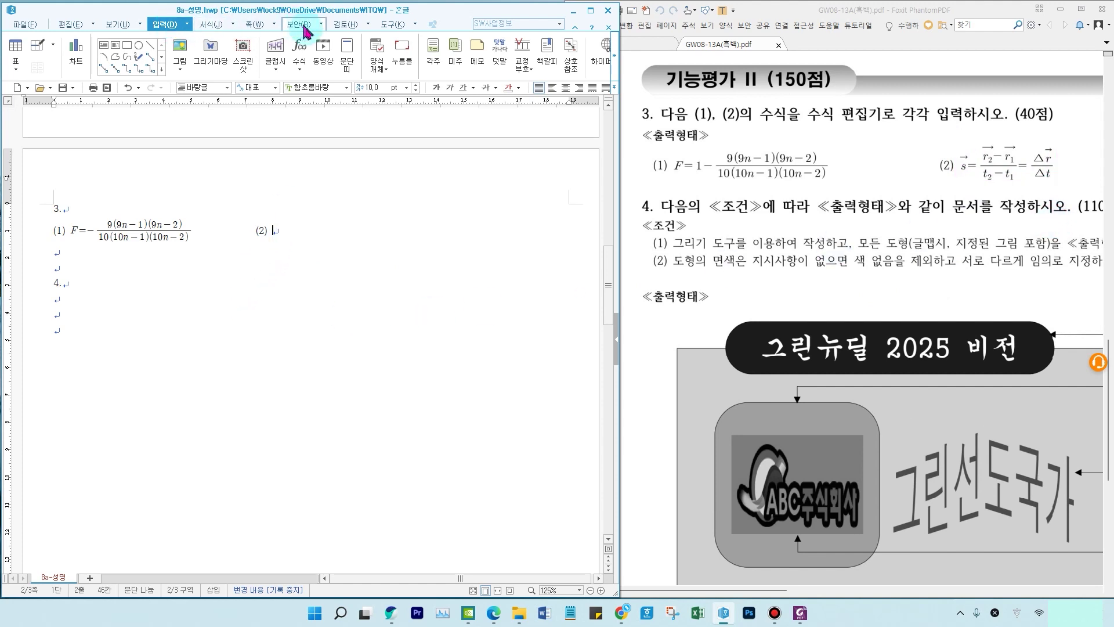
Step: Start a new equation after "(2)" at 500% display zoom and enter s under a vector arrow followed by =
click(302, 51)
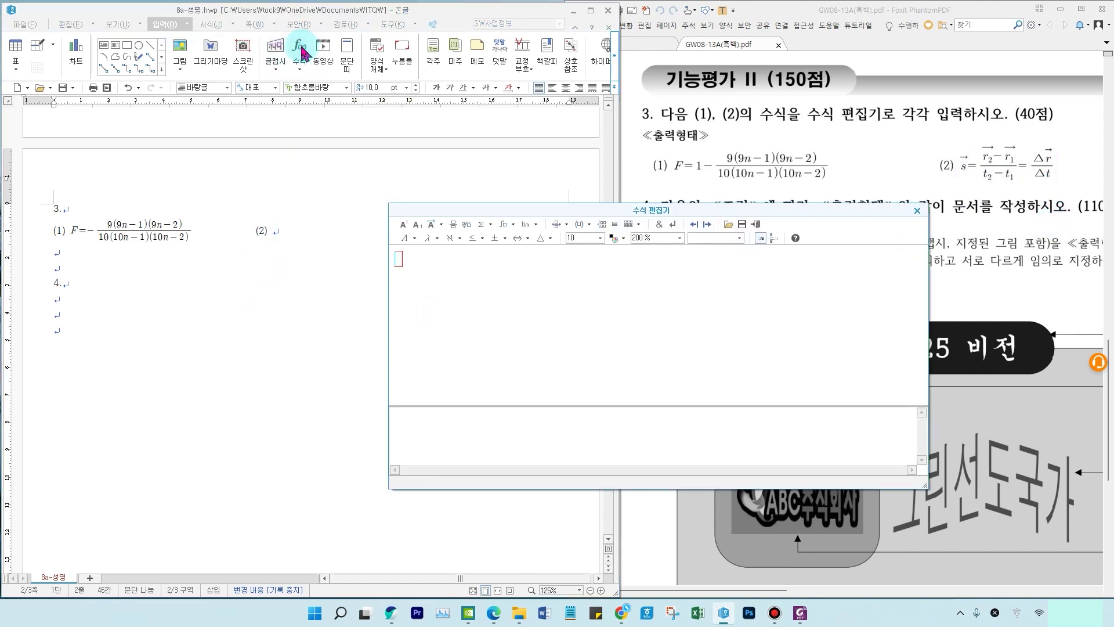
click(665, 238)
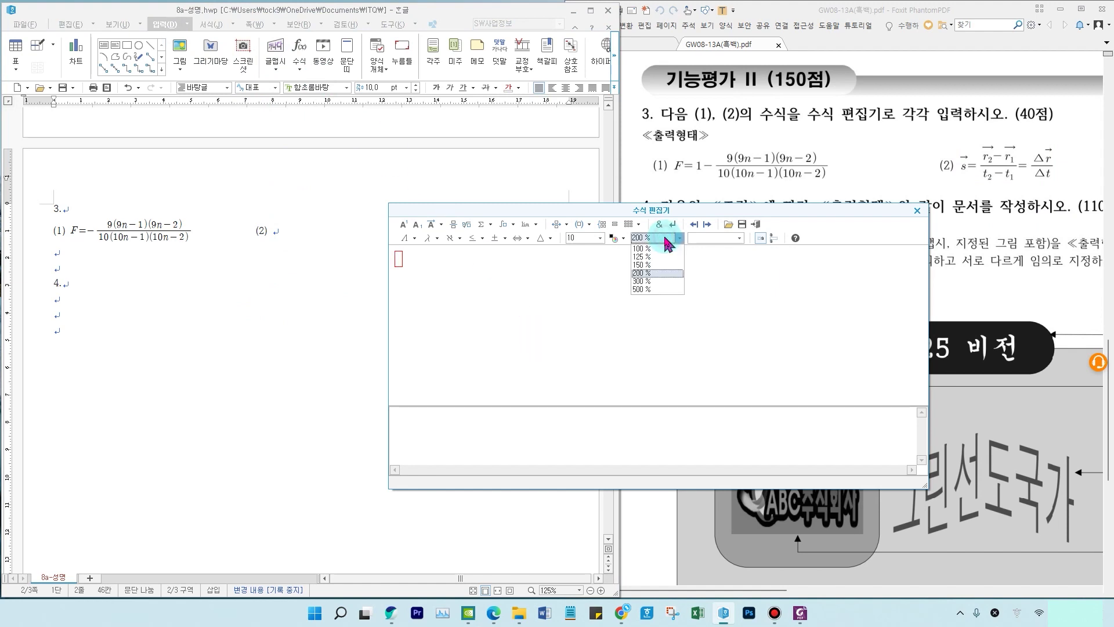
click(650, 291)
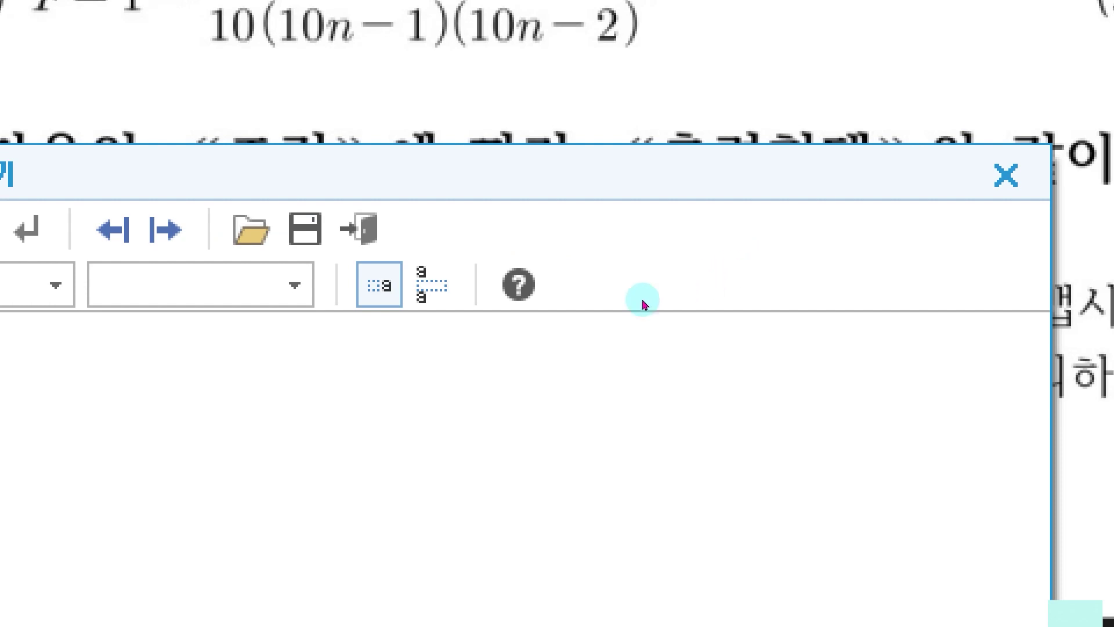
click(462, 240)
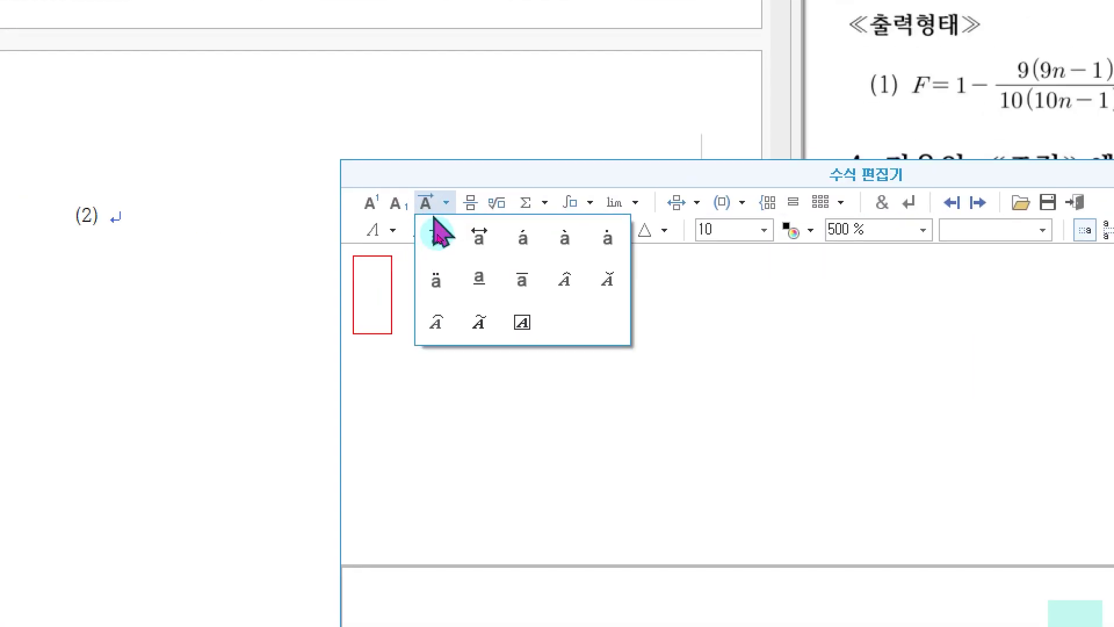
click(436, 243)
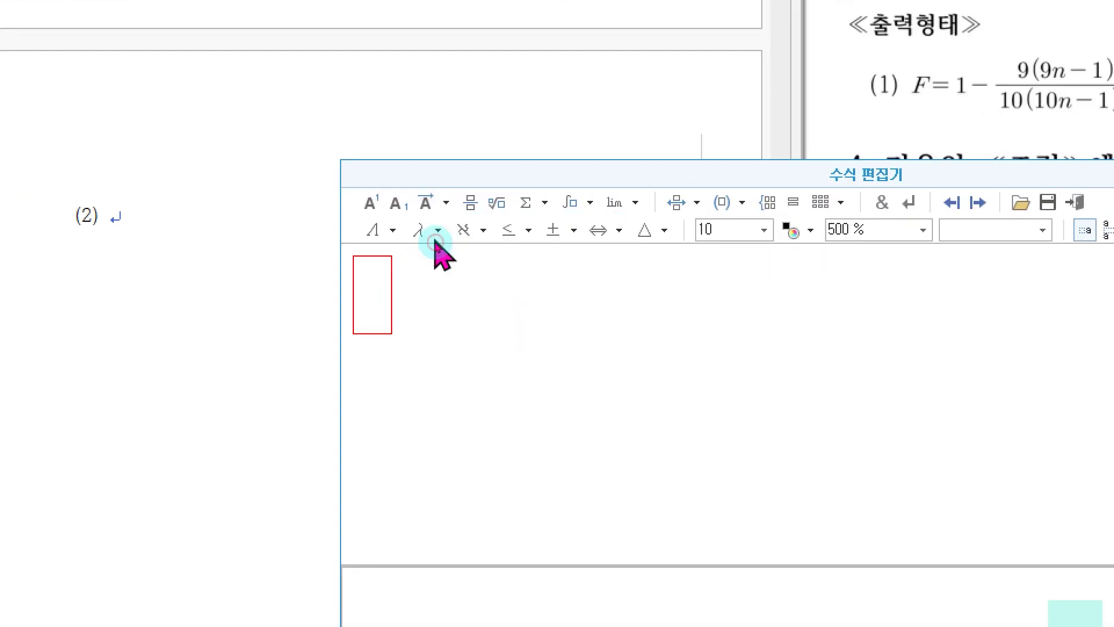
text(s}} =)
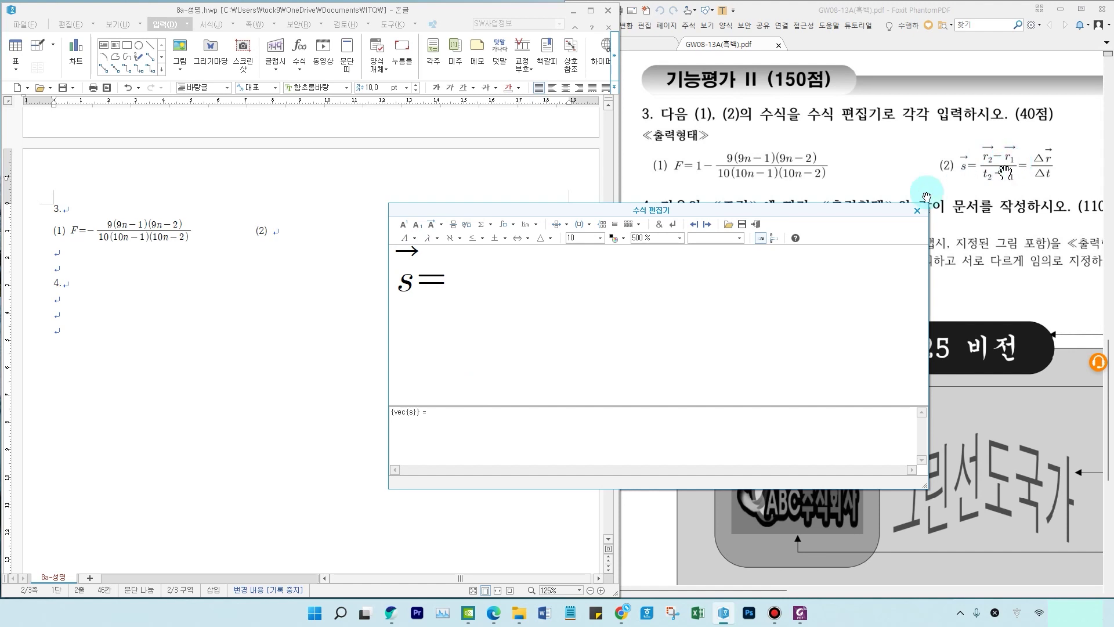
Step: Insert a fraction after the equals sign and begin its numerator with r subscript 2 under a vector arrow
click(455, 228)
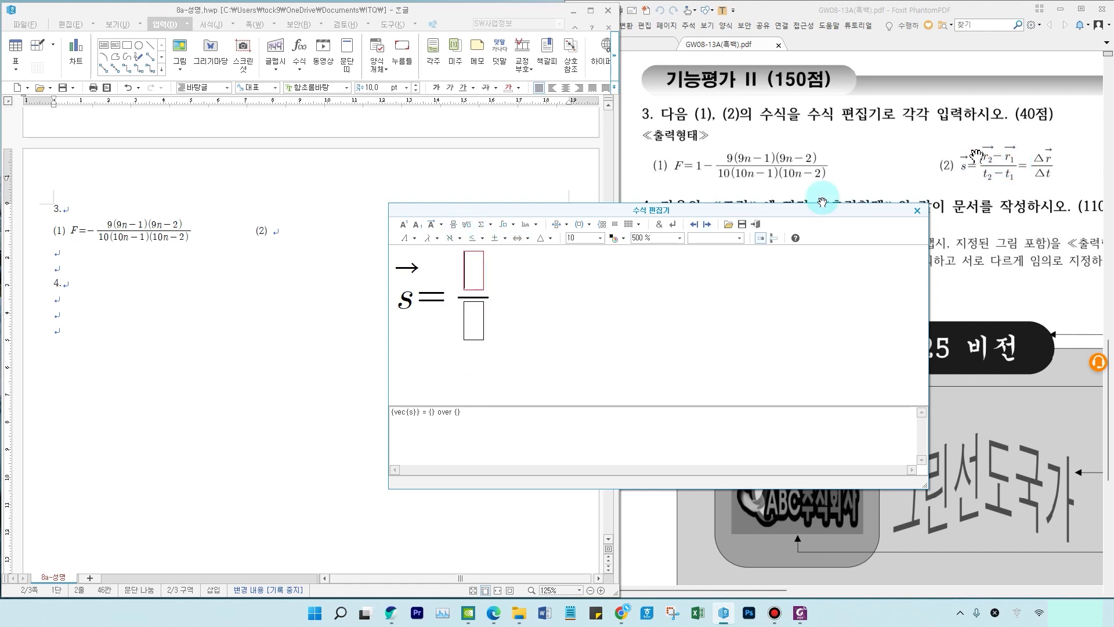
click(434, 226)
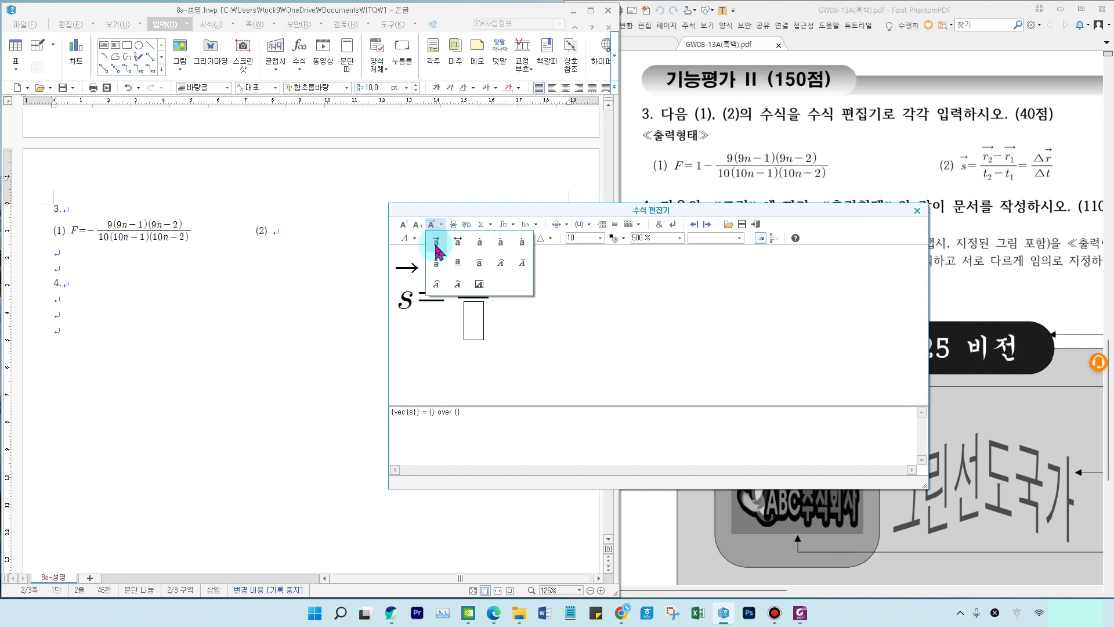
click(436, 245)
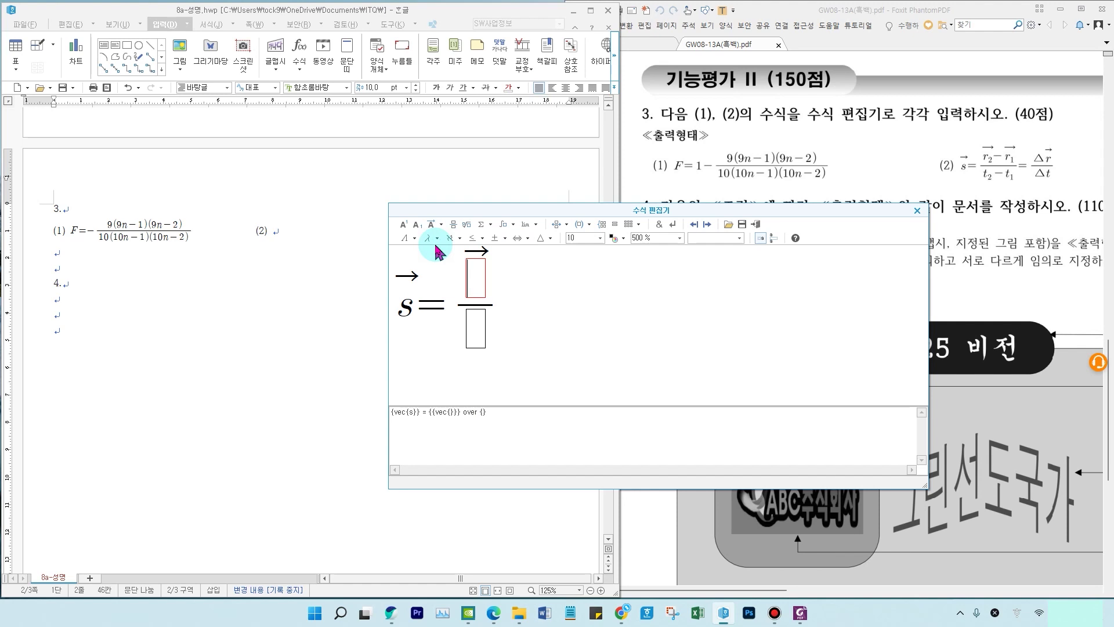
text(r)
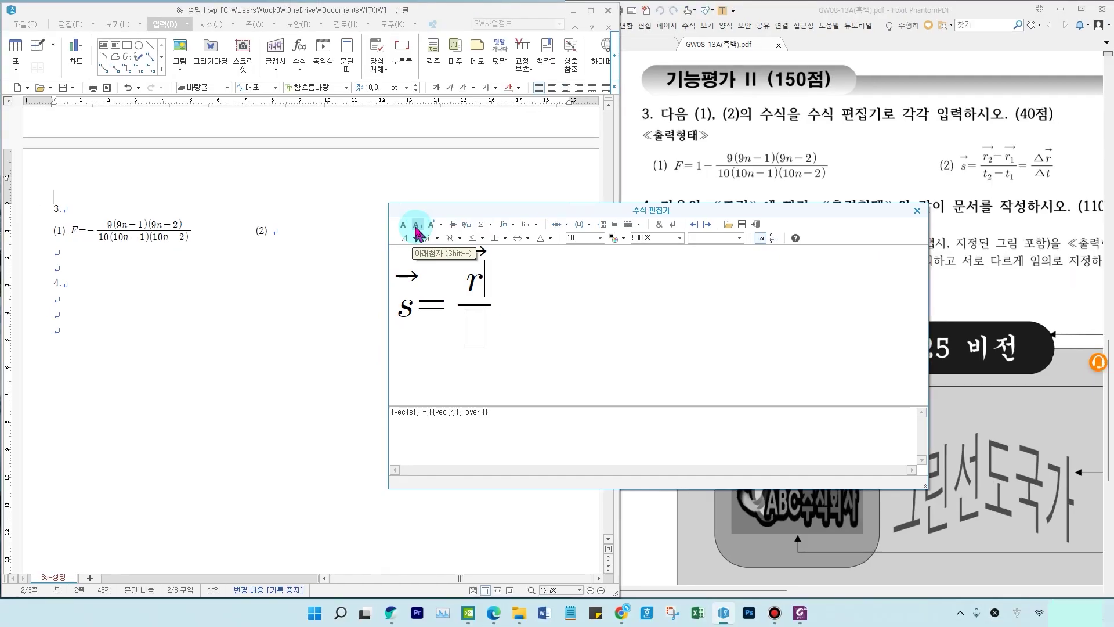
click(416, 225)
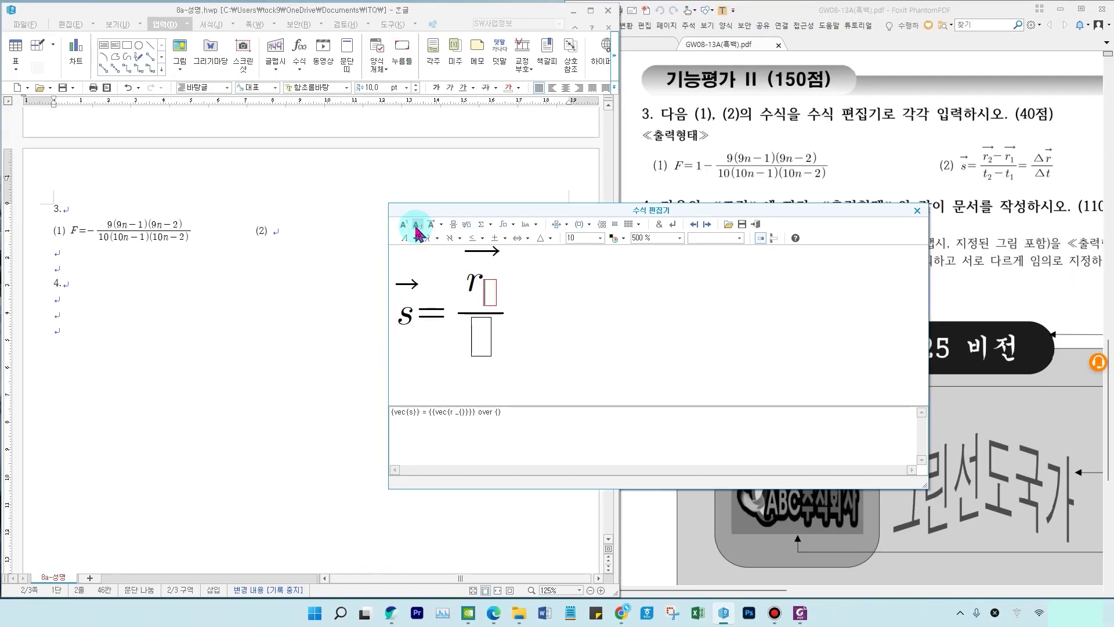
text(2)
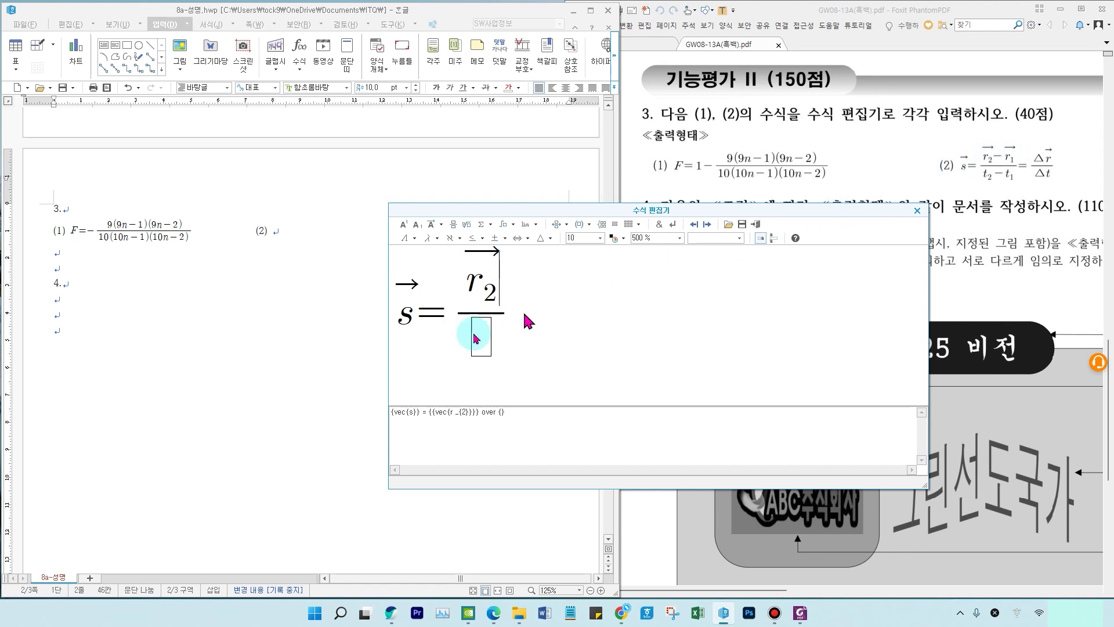
Step: Complete the numerator with a minus sign and r subscript 1 under its own vector arrow
text(-)
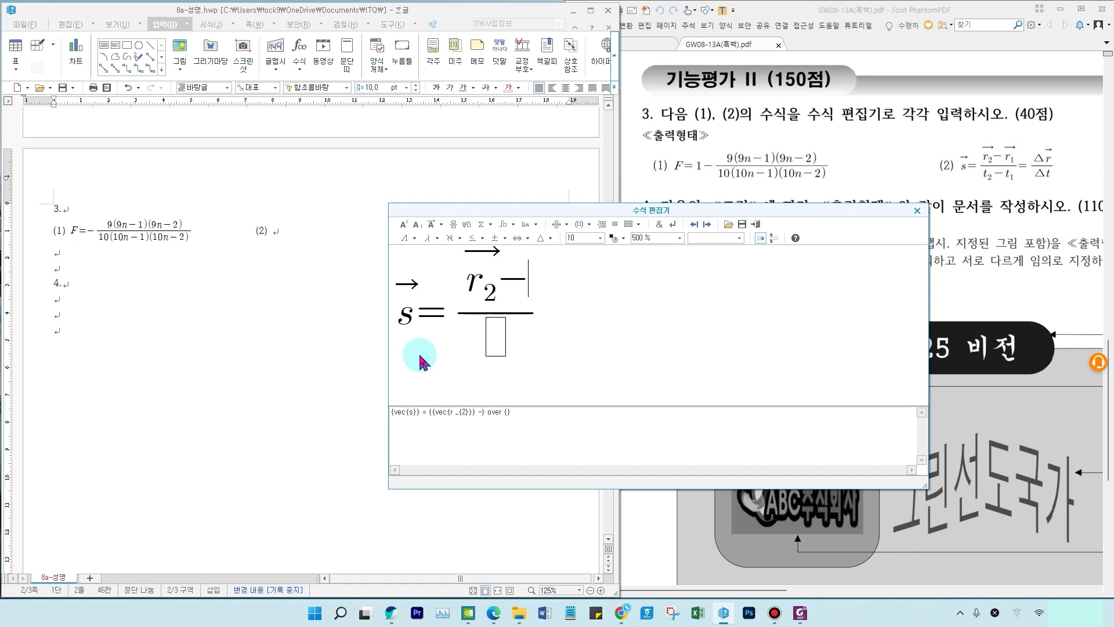
click(437, 225)
click(437, 243)
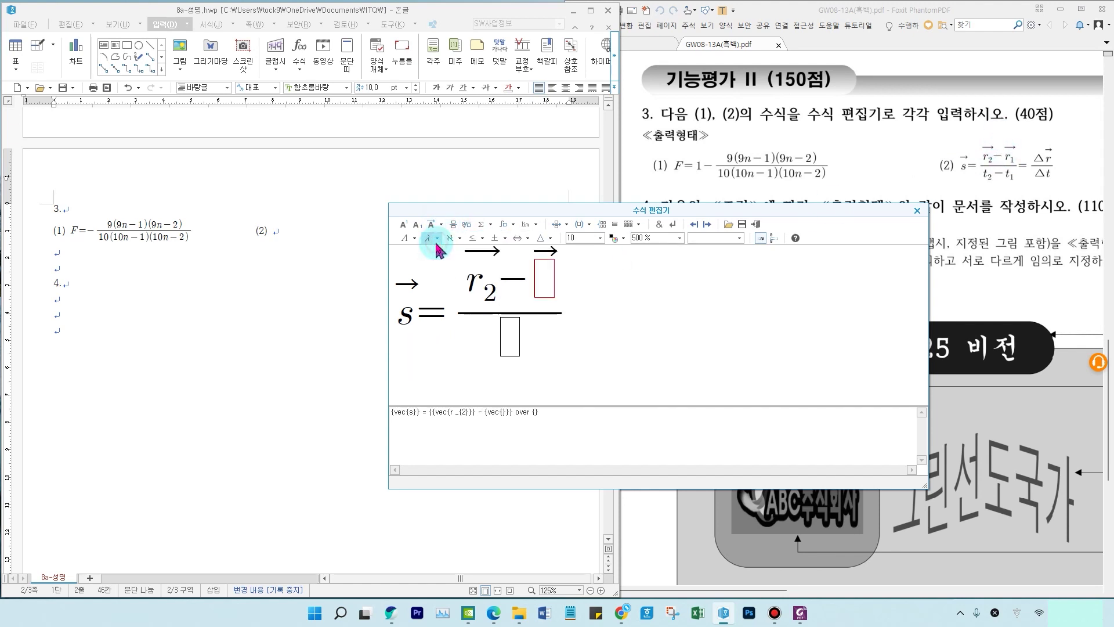
text(r)
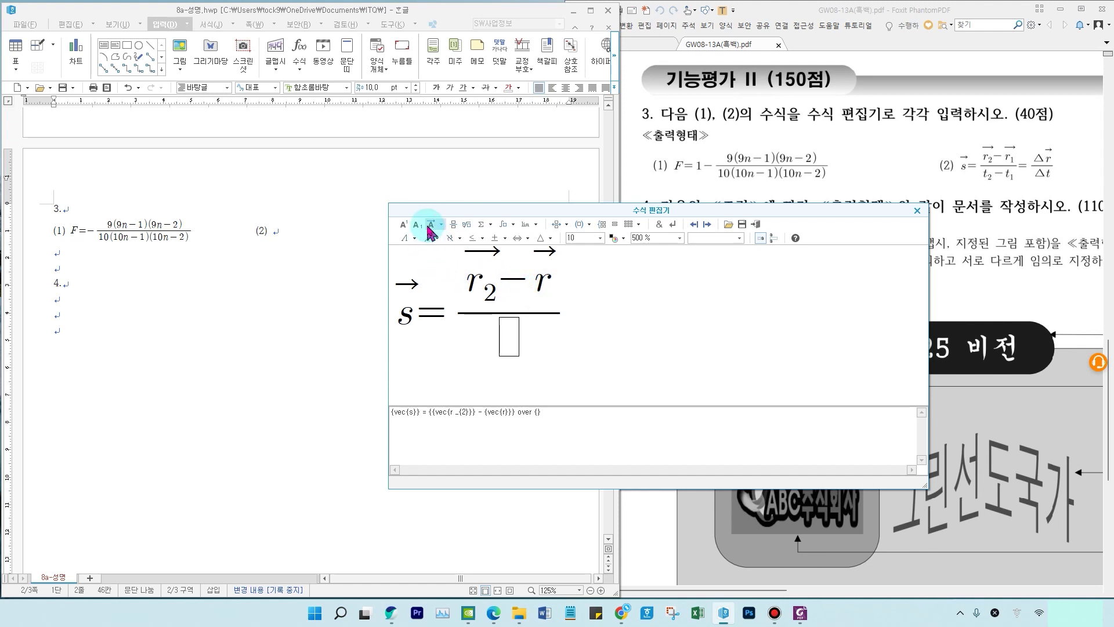
click(421, 227)
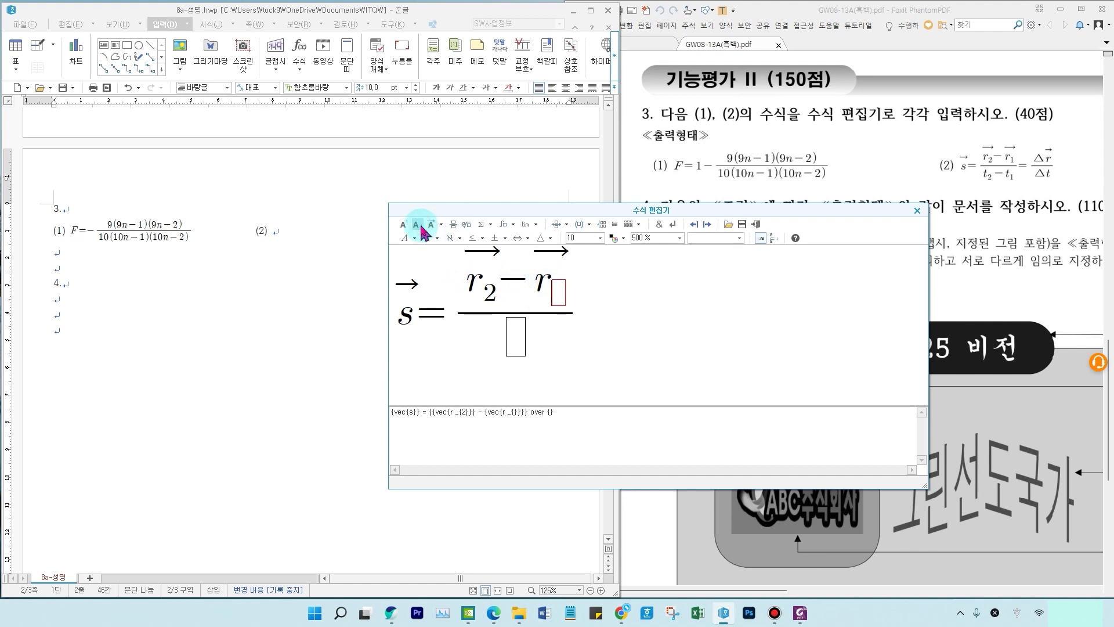
text(1)
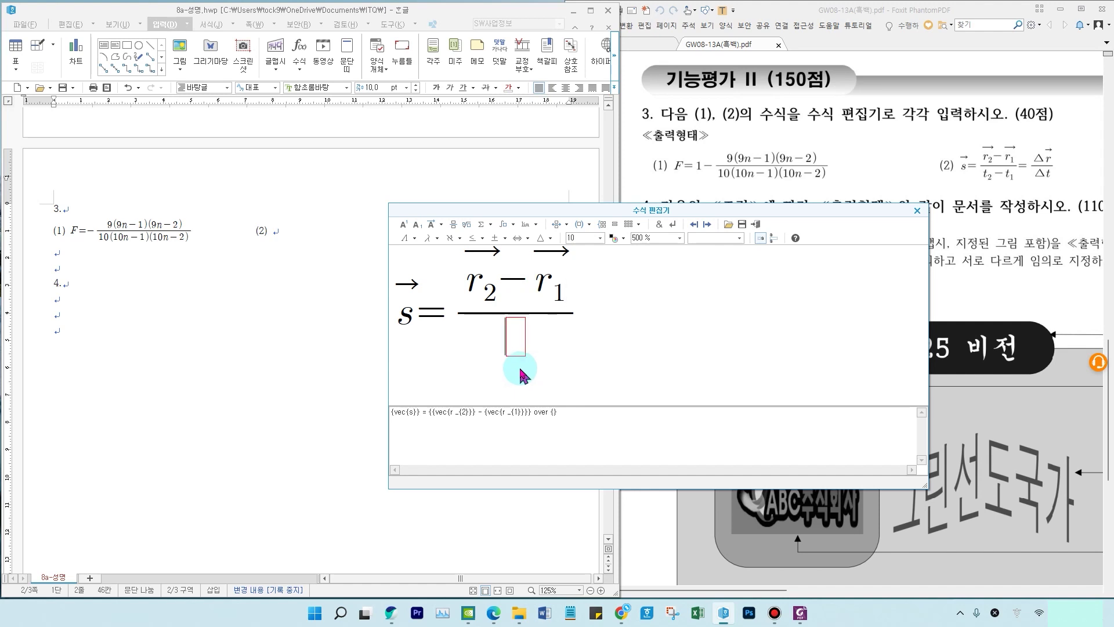
Step: Fill the fraction's denominator with t subscript 2, a minus sign and t subscript 1
text(t)
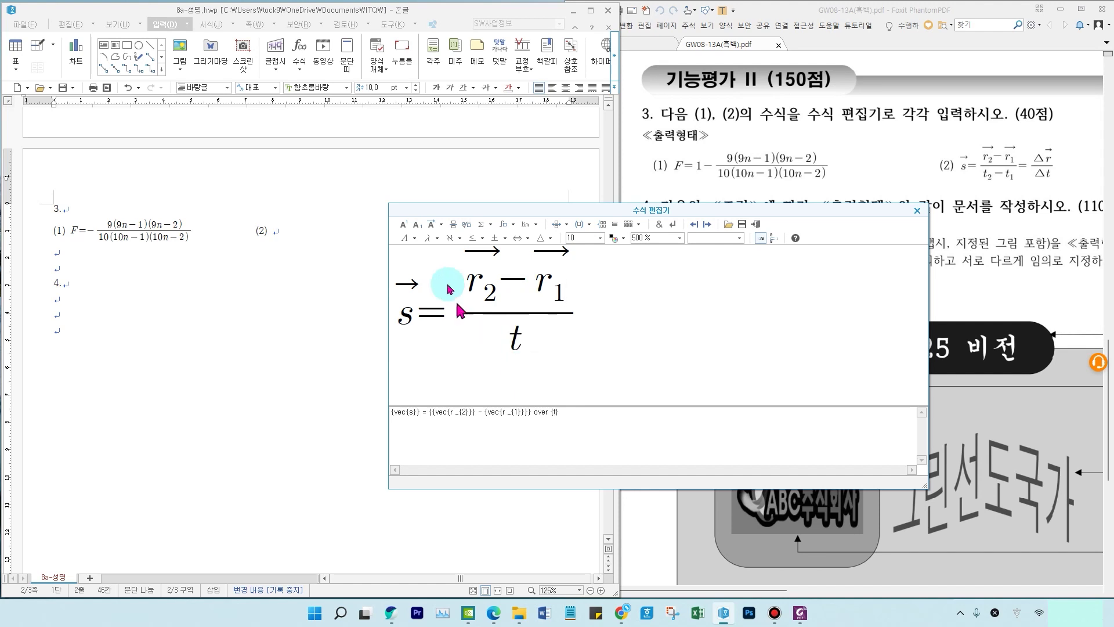
click(419, 226)
text(2)
drag(589, 210, 707, 200)
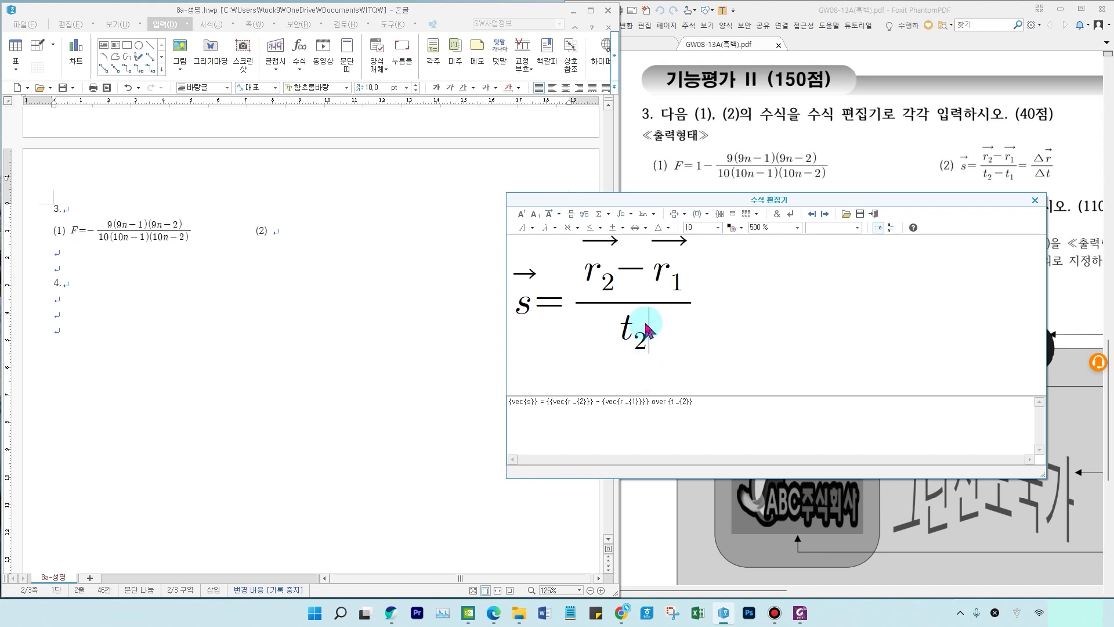
text(-)
text(t)
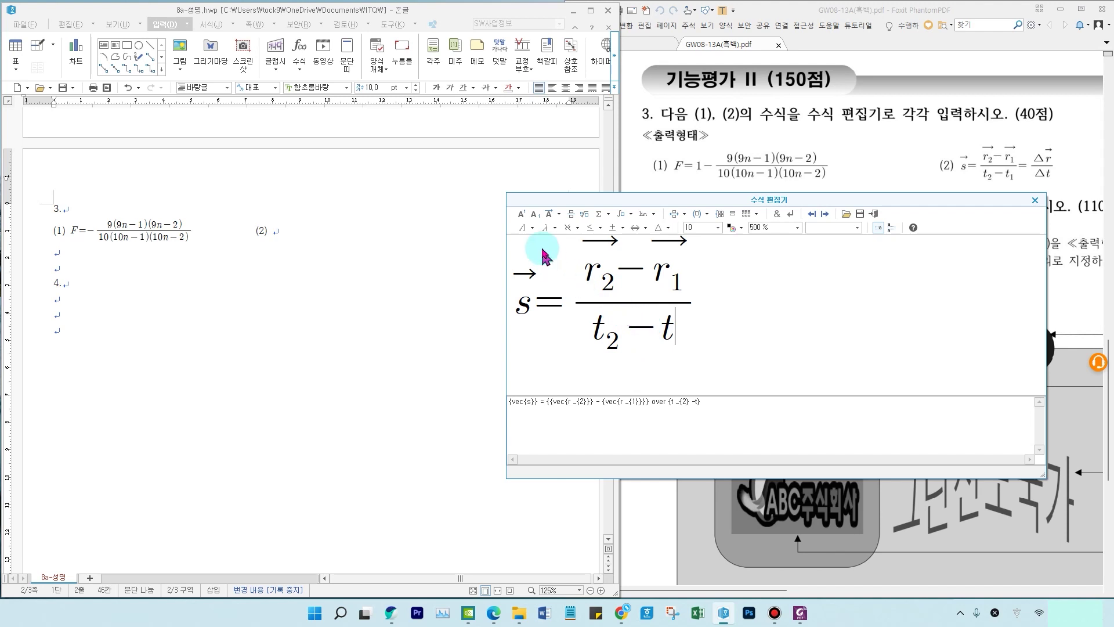
click(536, 215)
text(1`)
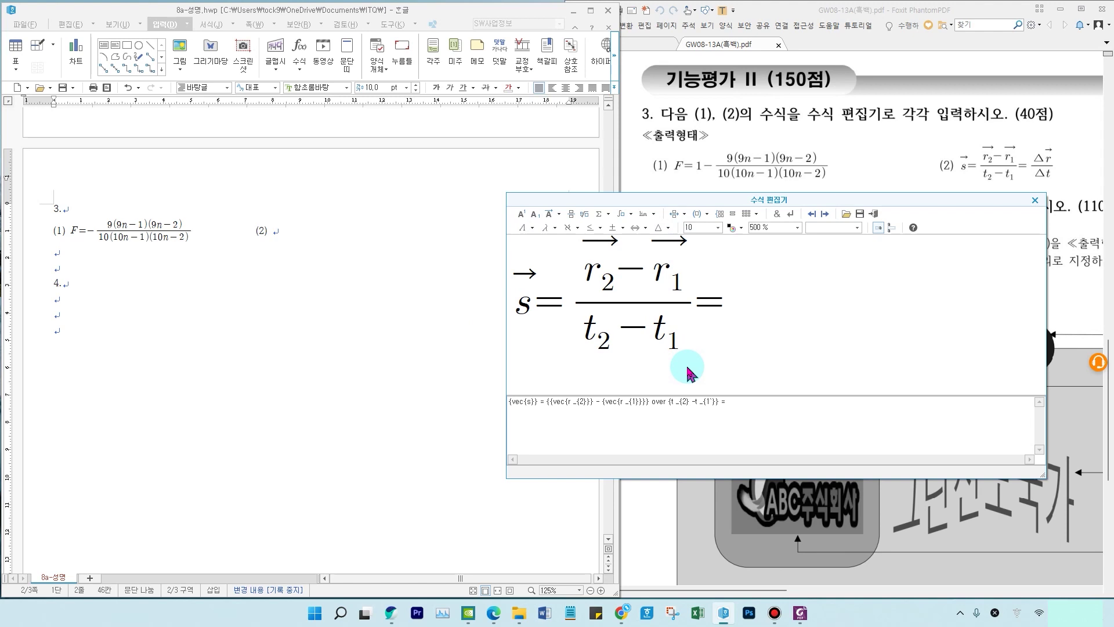
Step: Add an equals sign and a second fraction whose numerator is a triangle symbol followed by r under a vector arrow
click(573, 214)
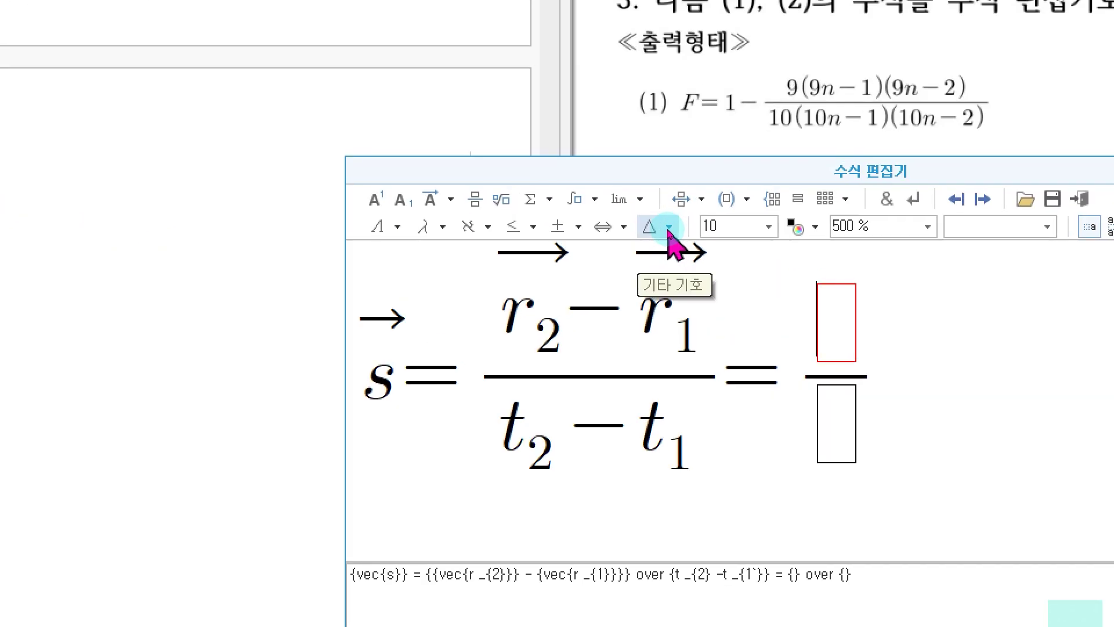
click(669, 228)
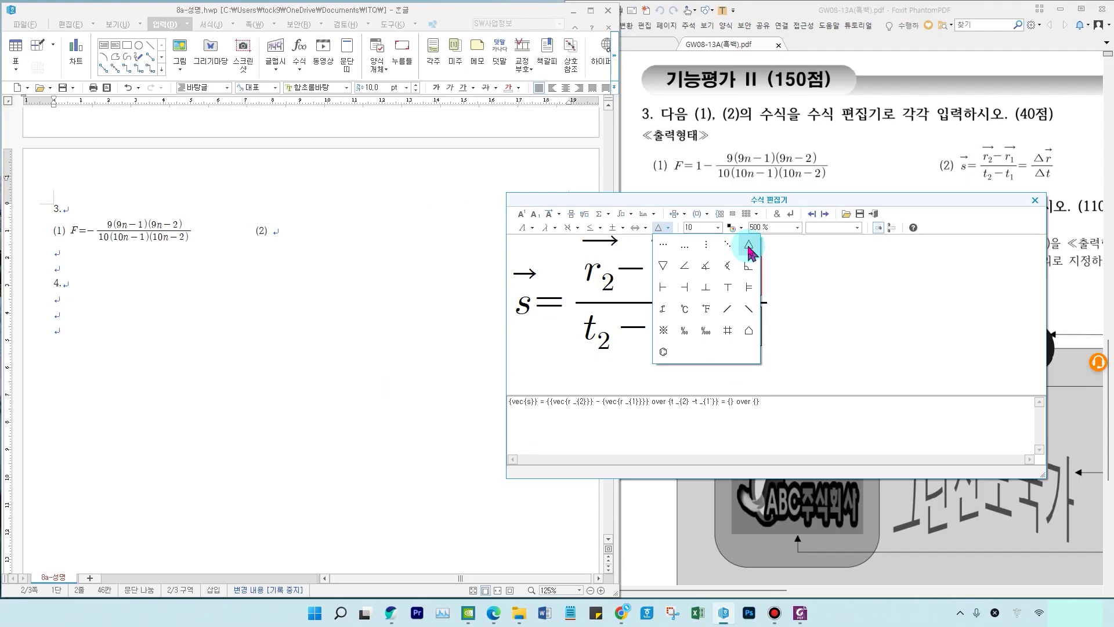
click(830, 264)
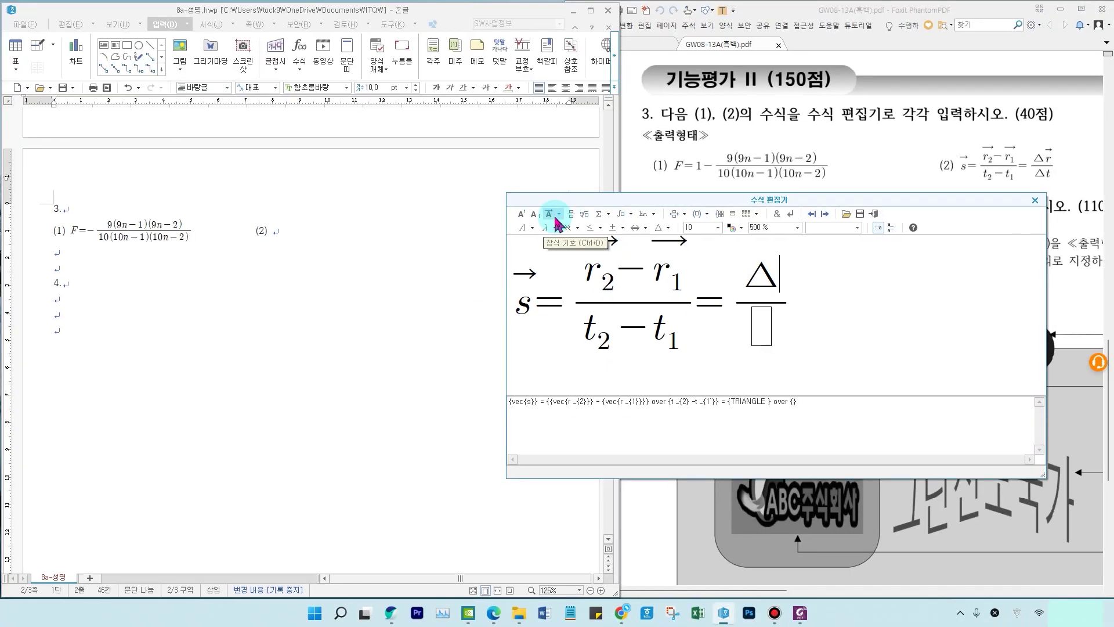
click(556, 220)
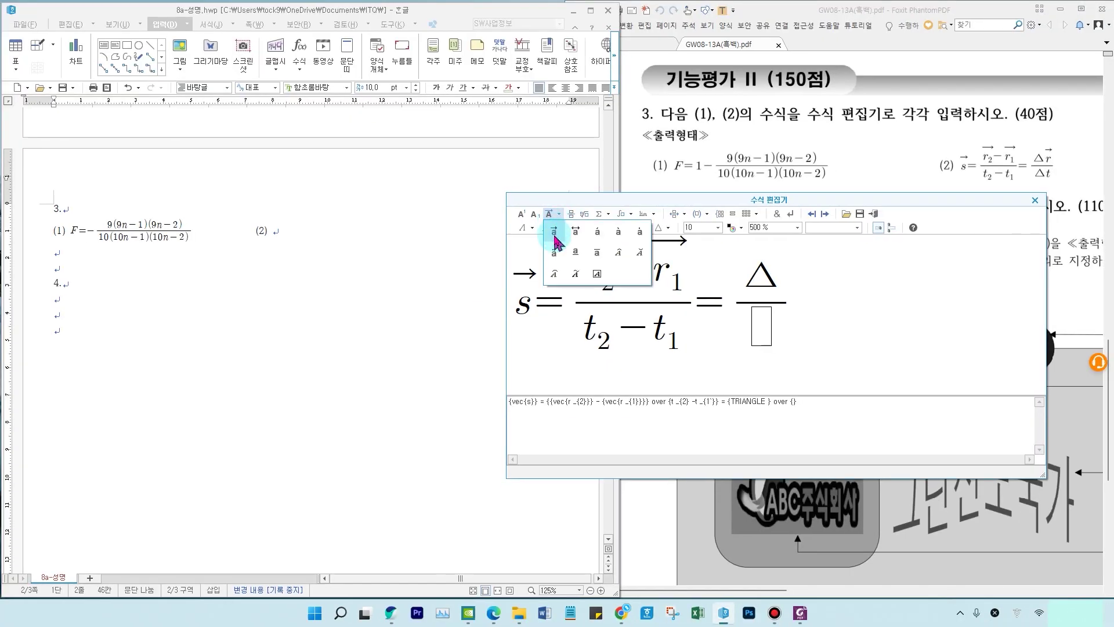
click(554, 232)
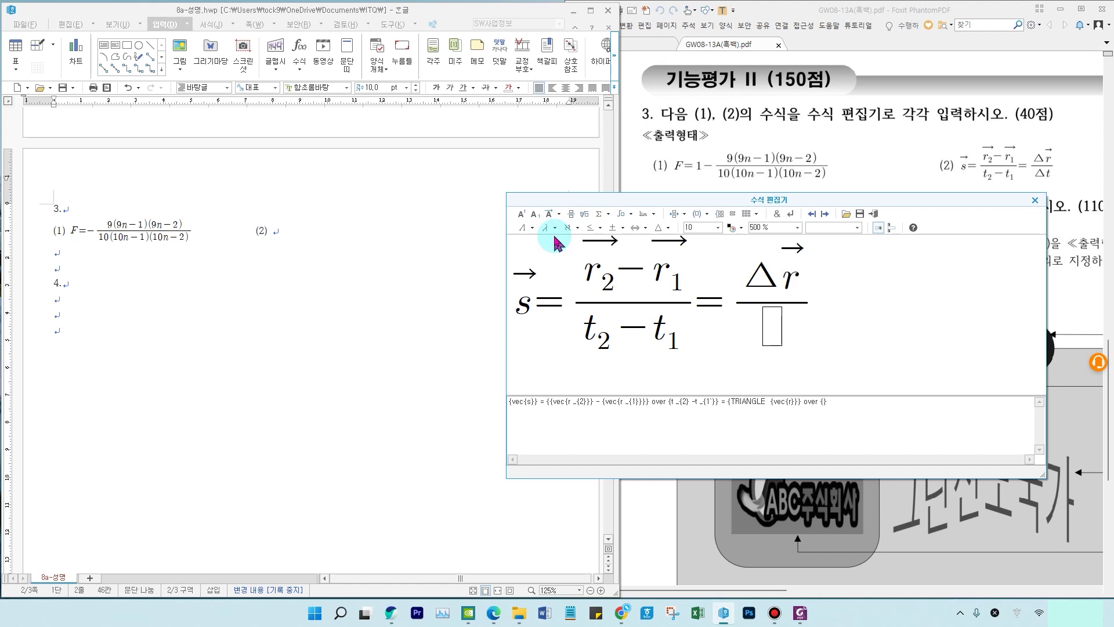
Step: Enter a triangle symbol and t in the second fraction's denominator, and insert the completed equation after "(2)"
click(772, 340)
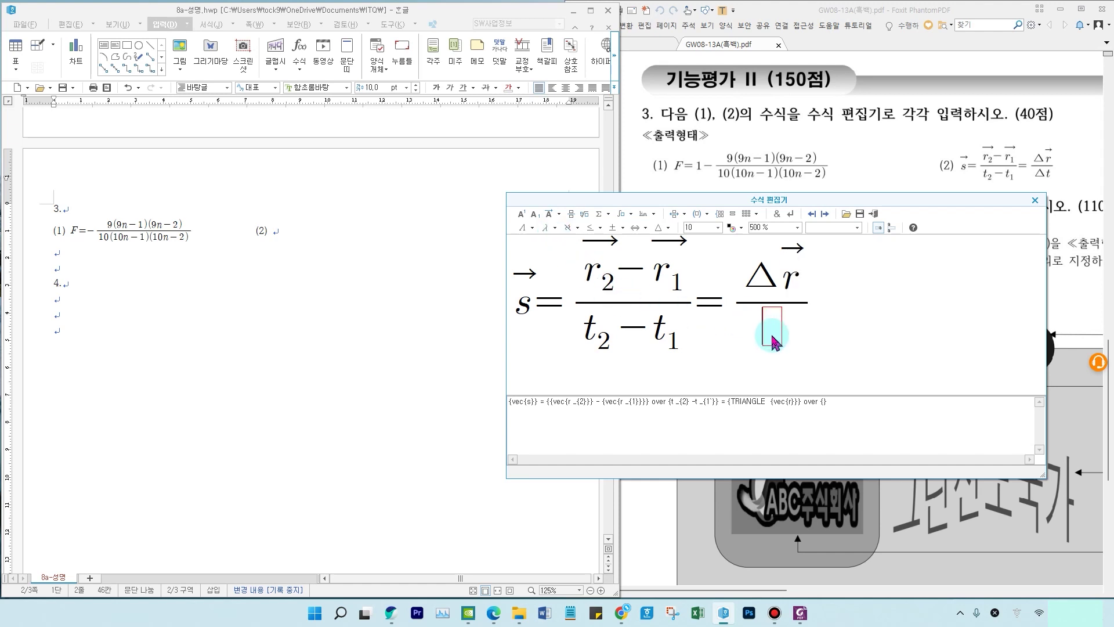
click(663, 229)
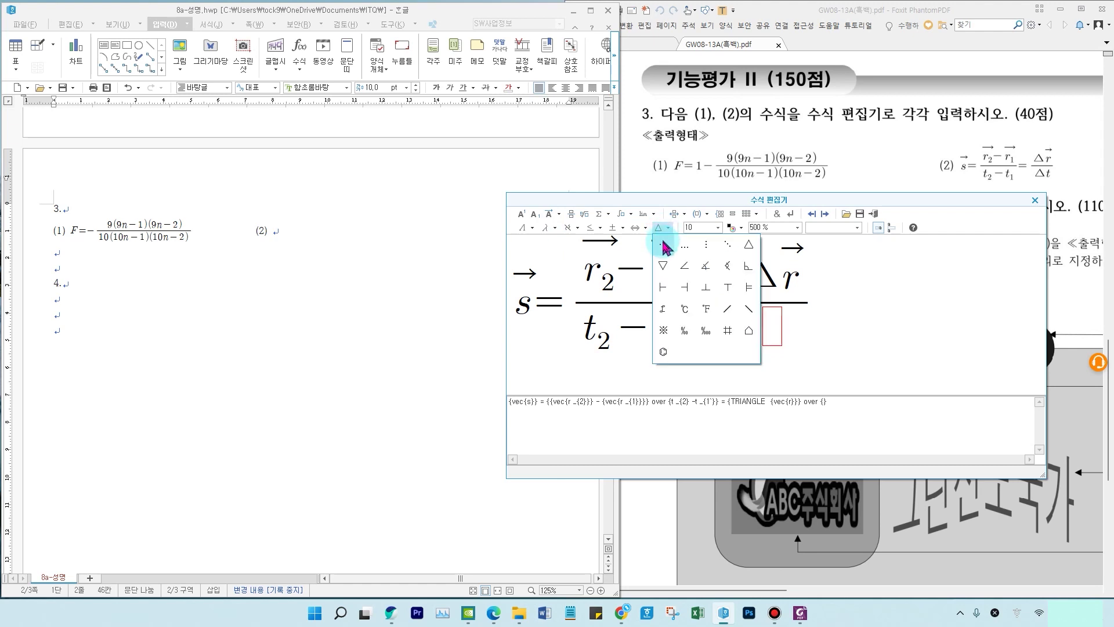
click(750, 246)
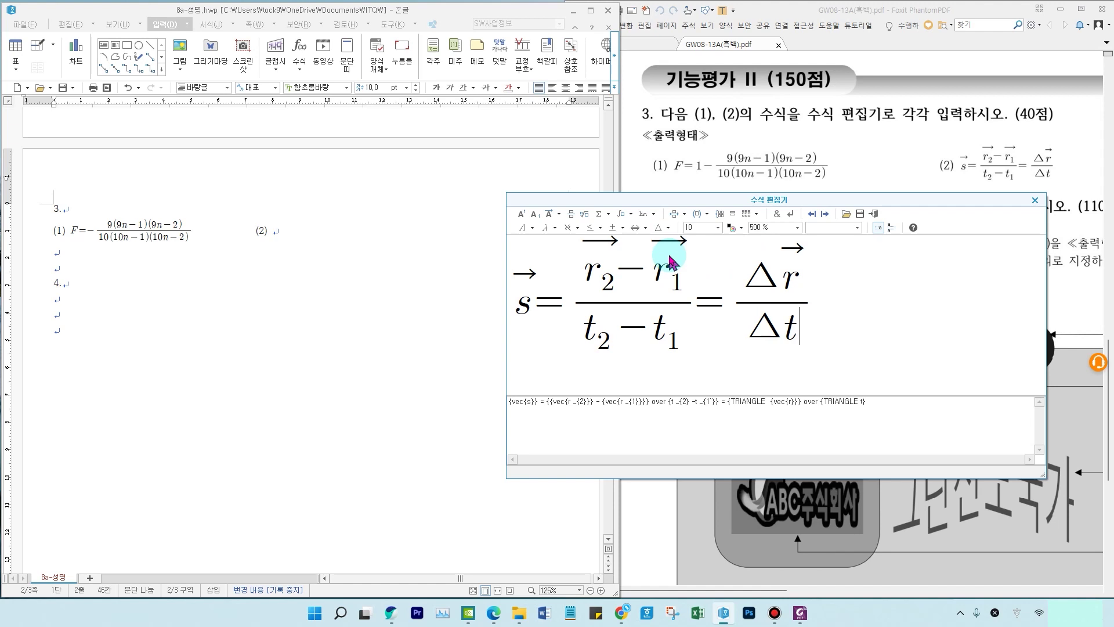
click(880, 216)
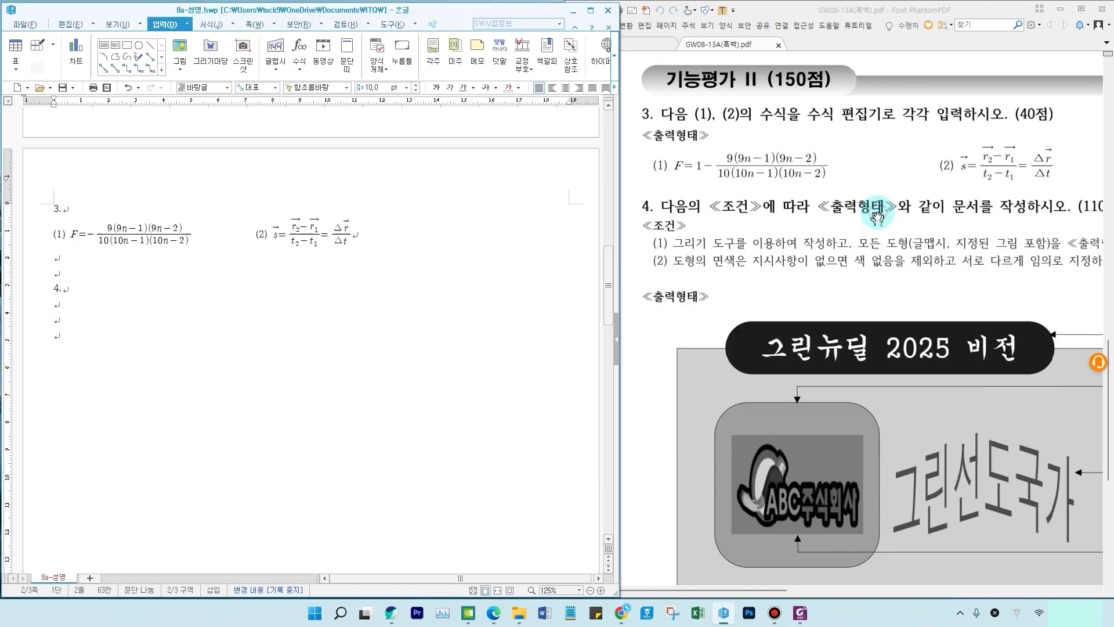
Step: Place a 30 × 30 mm rectangle in the space below "4."
scroll(130, 344, down, 2)
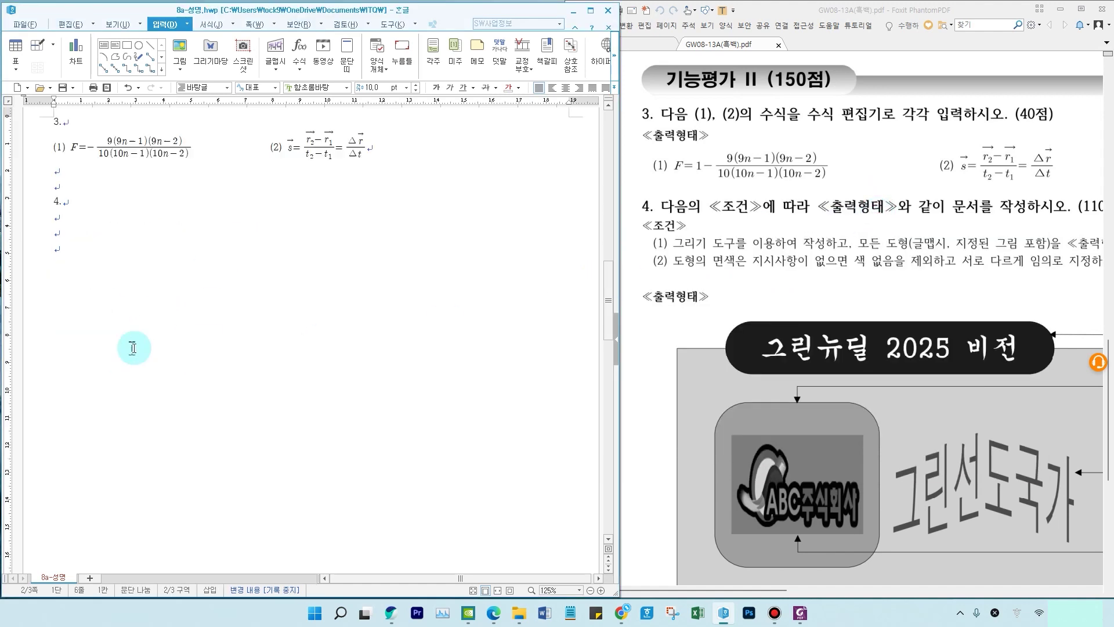
click(901, 271)
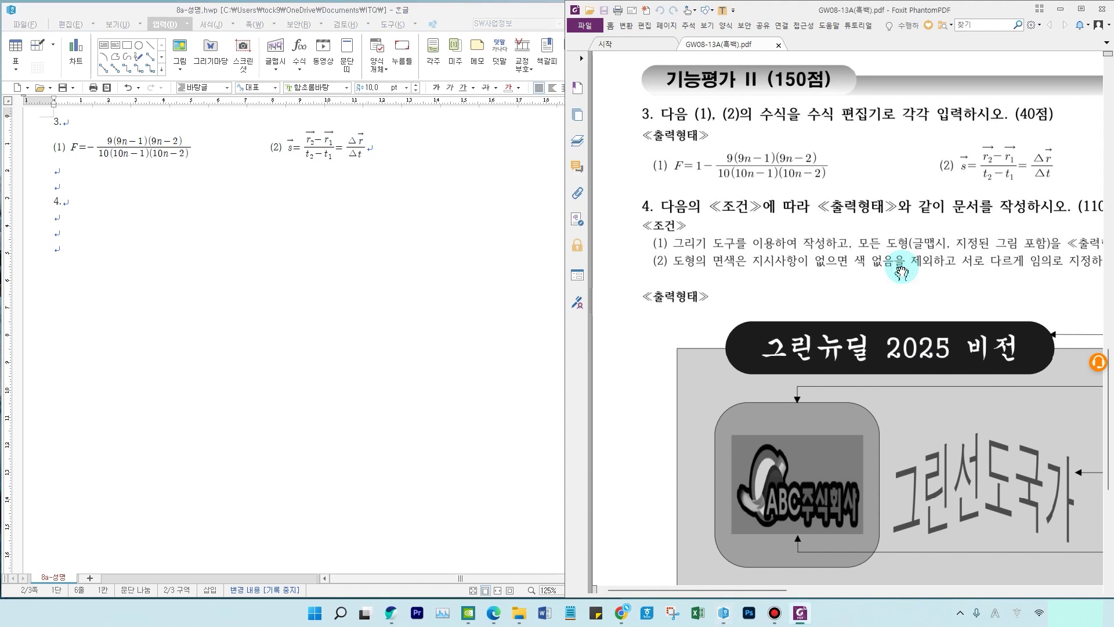
scroll(902, 272, down, 5)
click(62, 220)
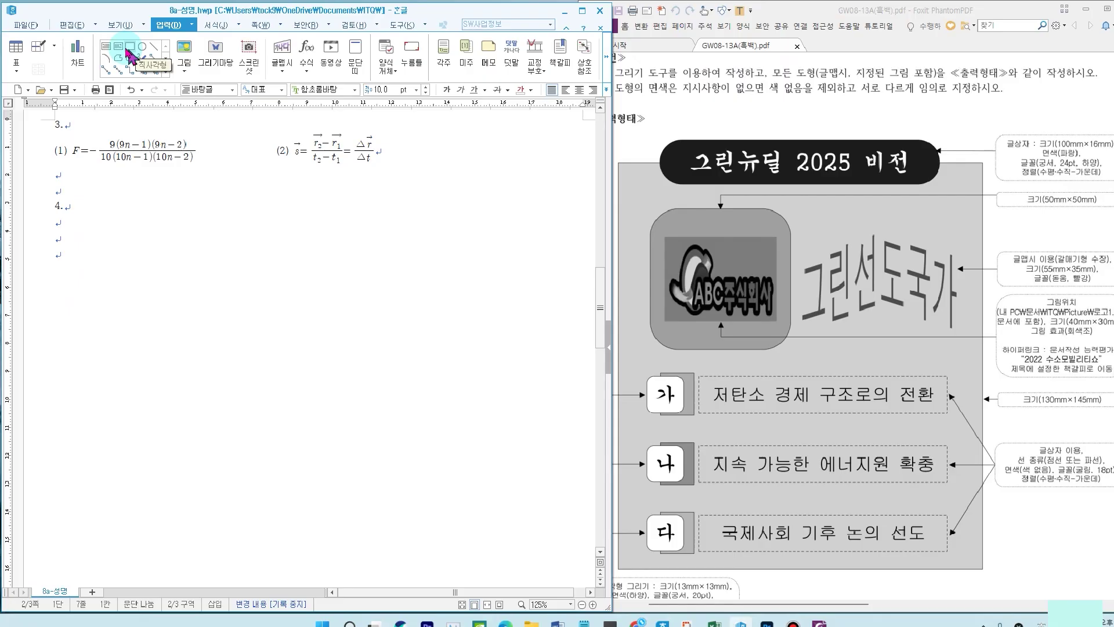
click(141, 87)
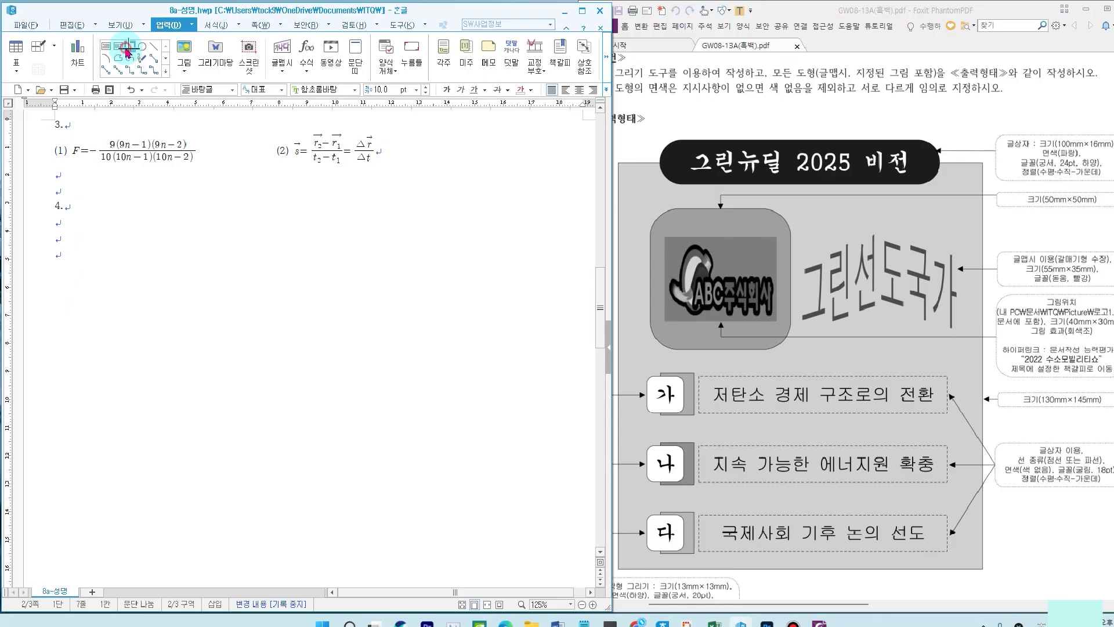
click(91, 231)
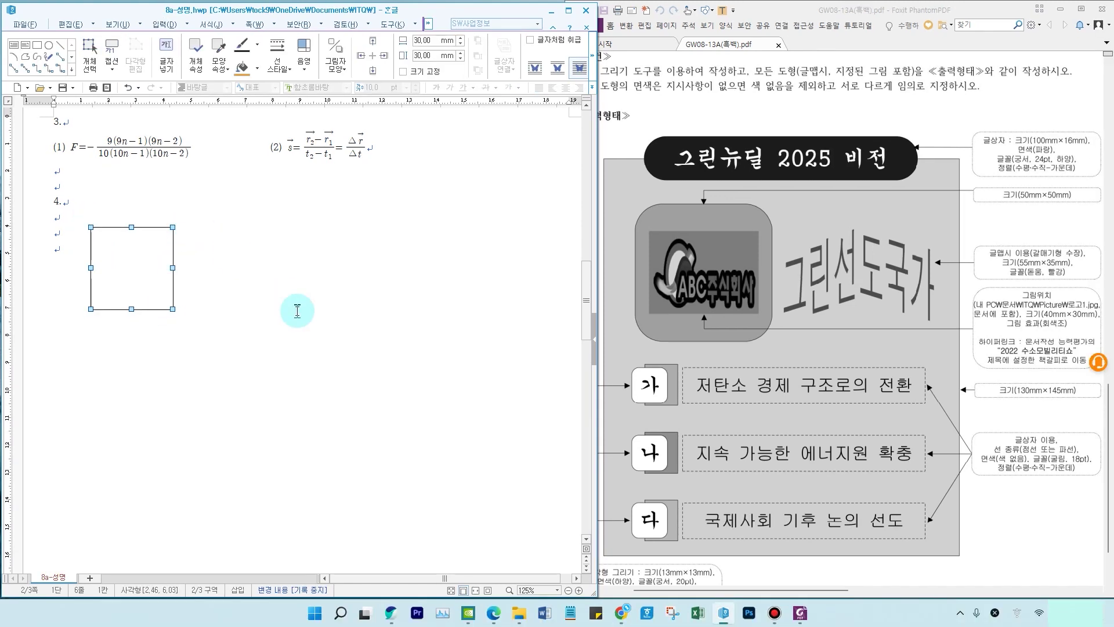
Step: Set the rectangle's width to 130 mm and its height to 145 mm in the object properties
double_click(148, 264)
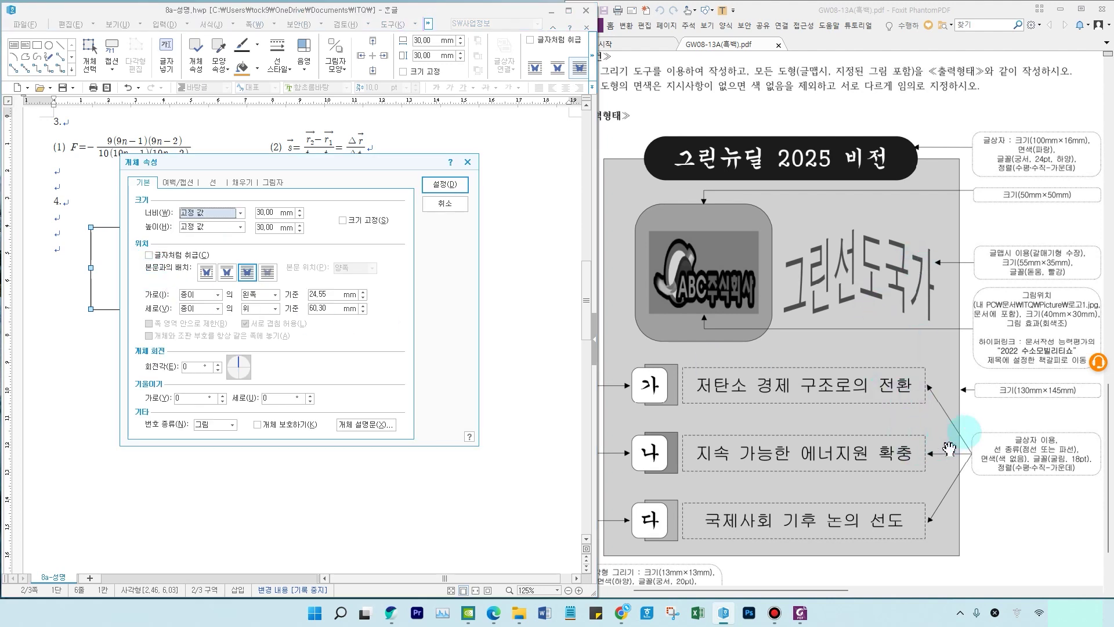
mouse_move(992, 375)
mouse_down()
mouse_move(1098, 386)
mouse_move(1045, 405)
mouse_move(1004, 400)
mouse_up()
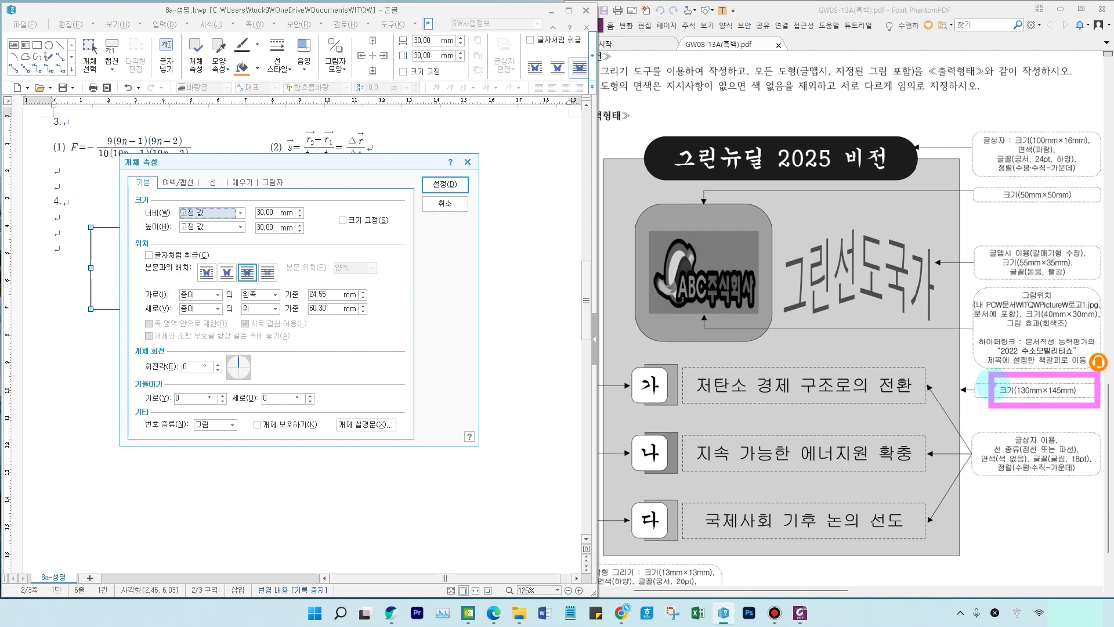
key(Escape)
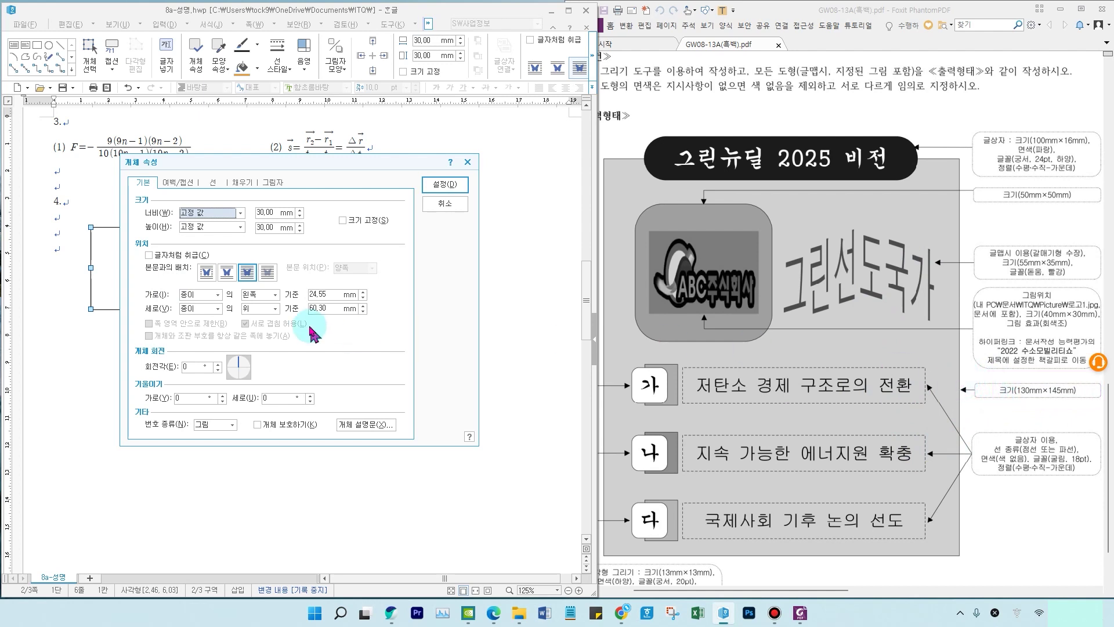
drag(274, 213, 141, 188)
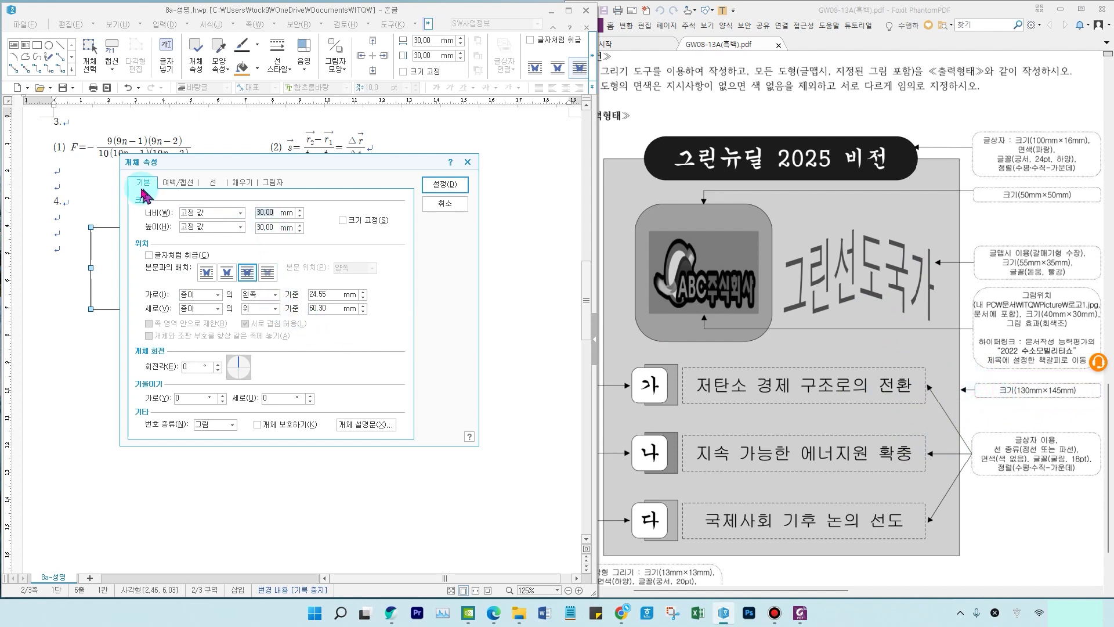
text(130)
double_click(264, 229)
text(1)
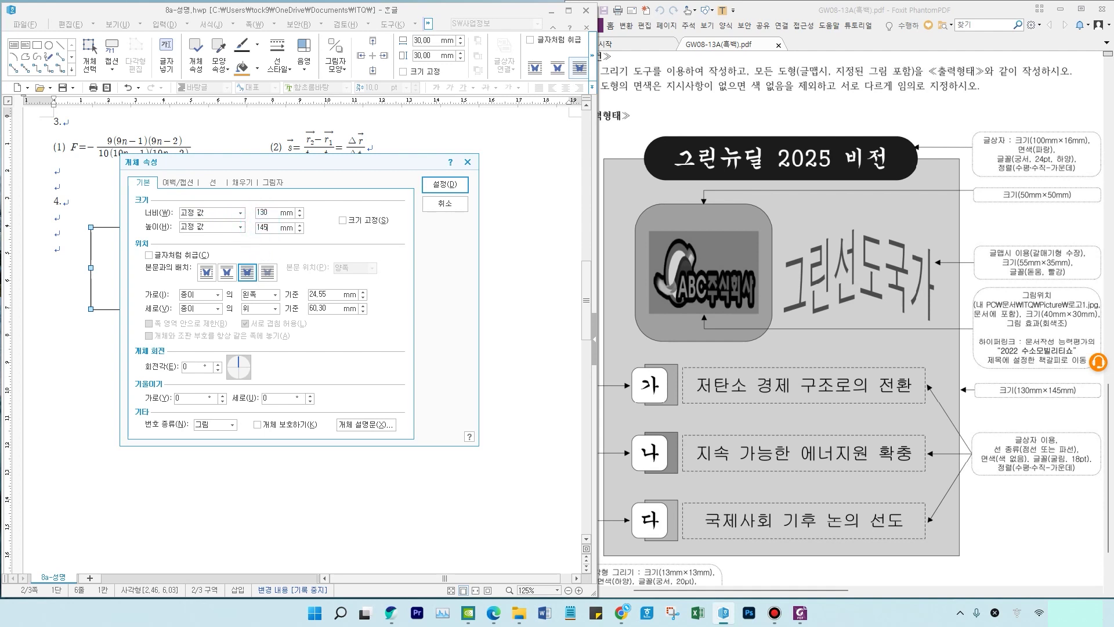
text(45)
Step: Give the rectangle a light orange face color and shift it slightly to the right
click(242, 182)
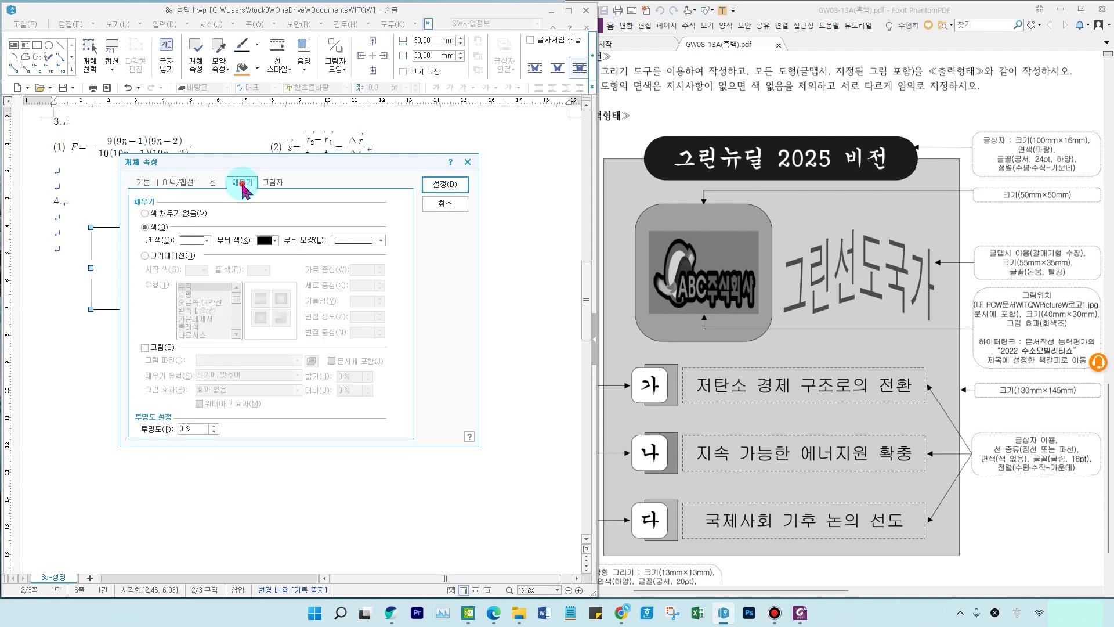
click(206, 241)
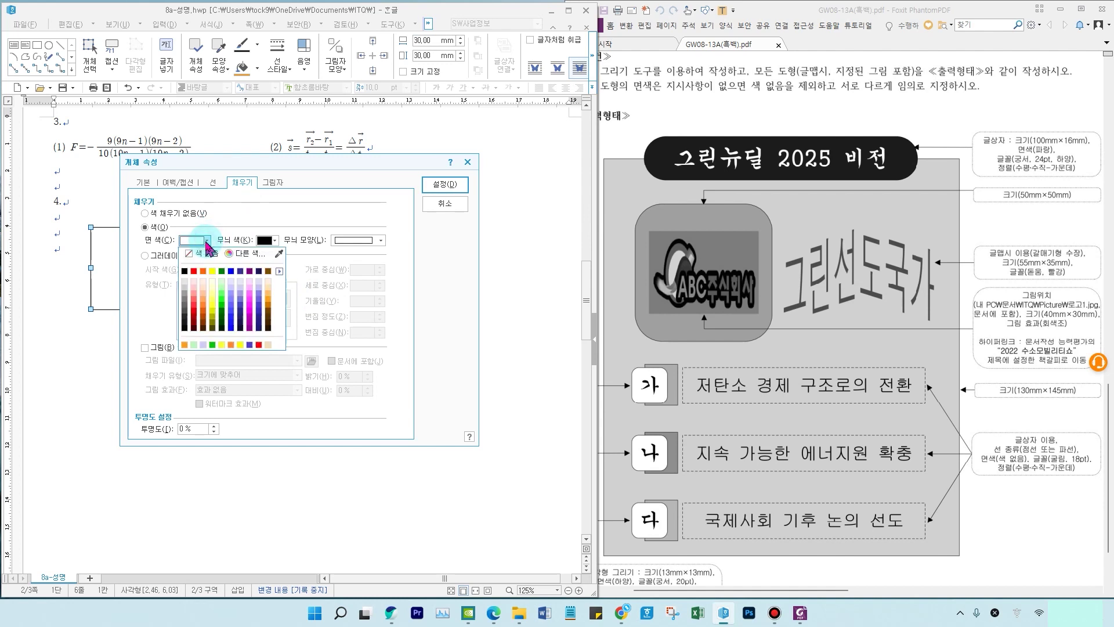
click(203, 288)
click(455, 184)
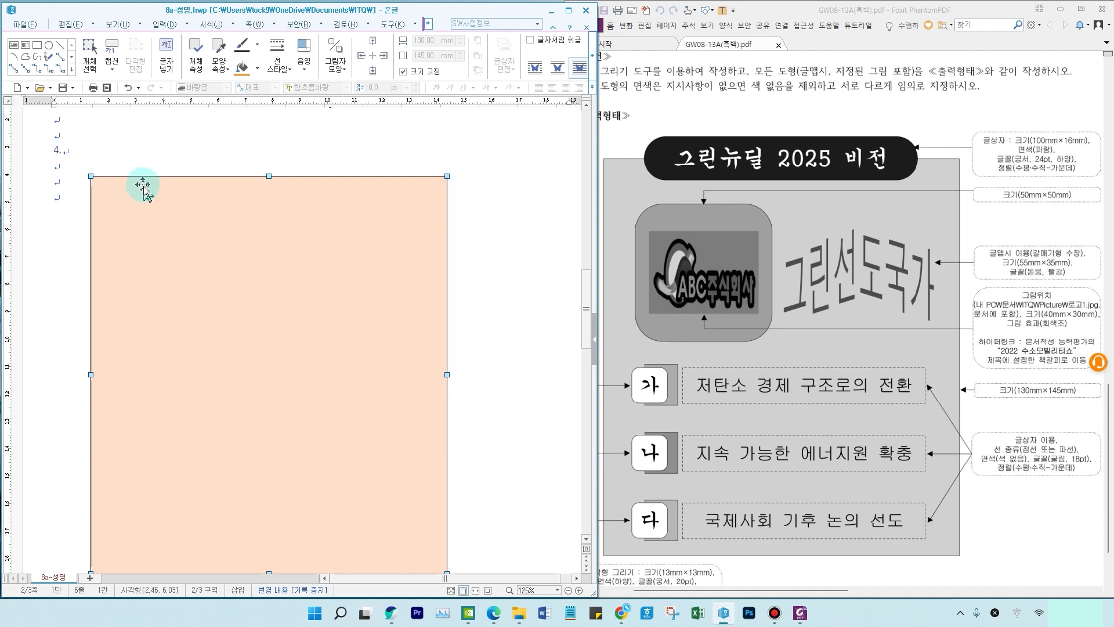
drag(236, 282, 255, 282)
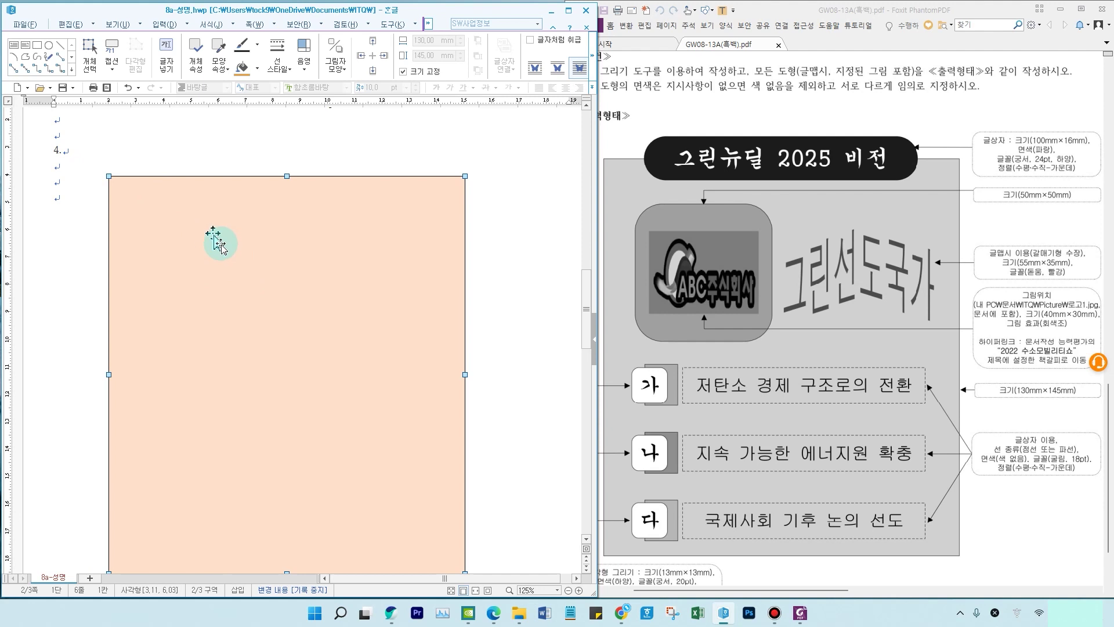
mouse_move(625, 122)
mouse_down()
mouse_move(865, 211)
mouse_move(927, 196)
mouse_up()
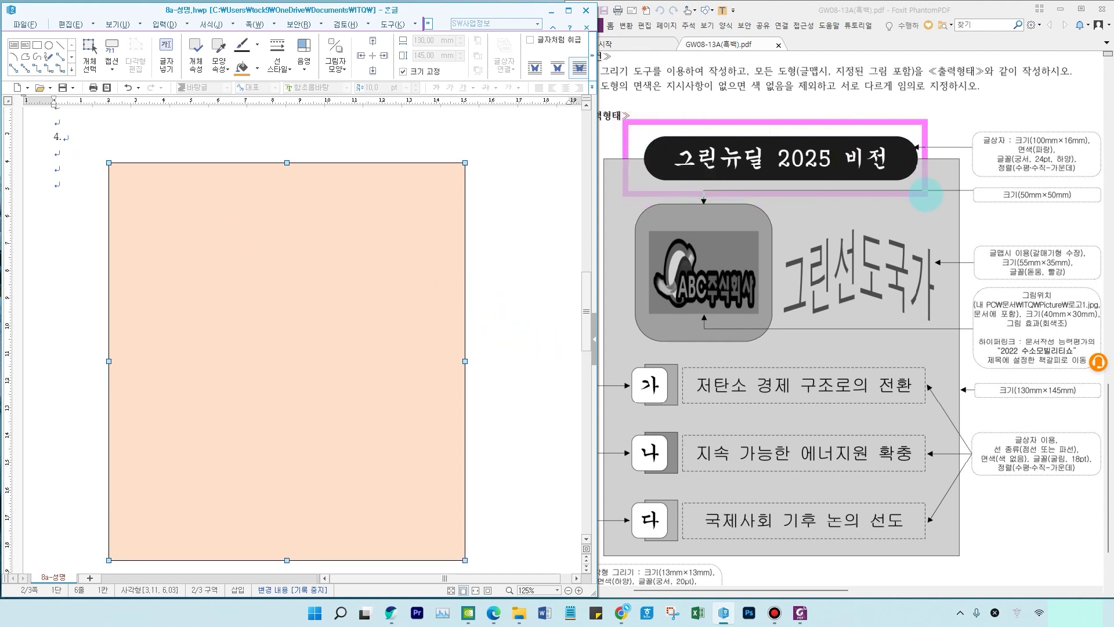
mouse_move(954, 115)
mouse_down()
mouse_move(995, 158)
mouse_move(1103, 183)
mouse_up()
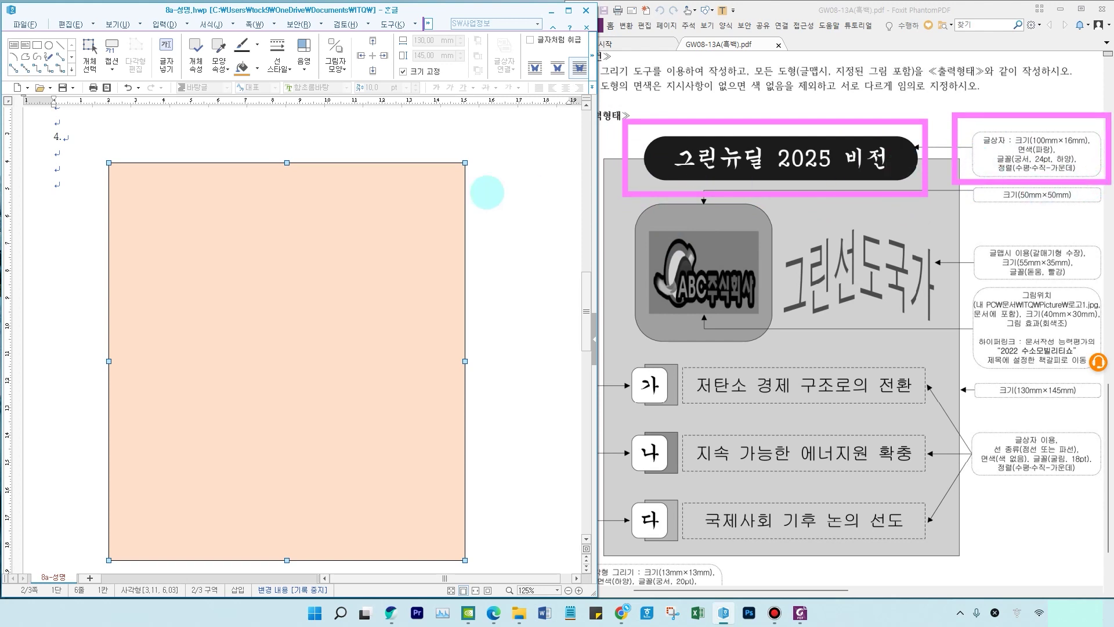
key(Escape)
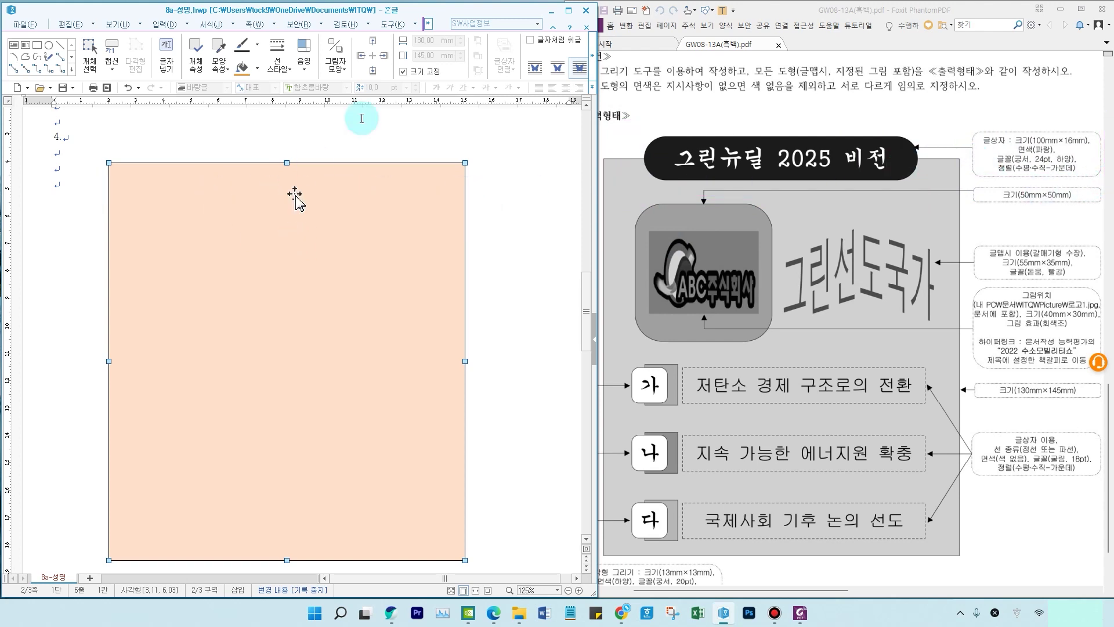
Step: Draw a wide horizontal text box across the rectangle's top edge, enter "그린뉴딜 2025 비전" in it, and select the box
drag(596, 141, 760, 142)
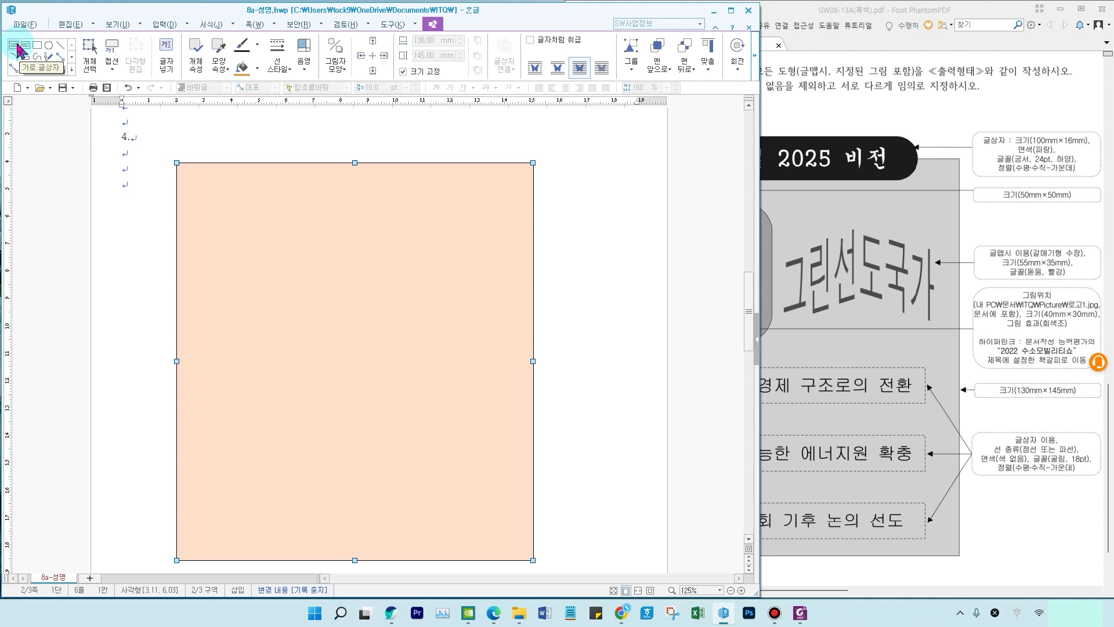
click(164, 23)
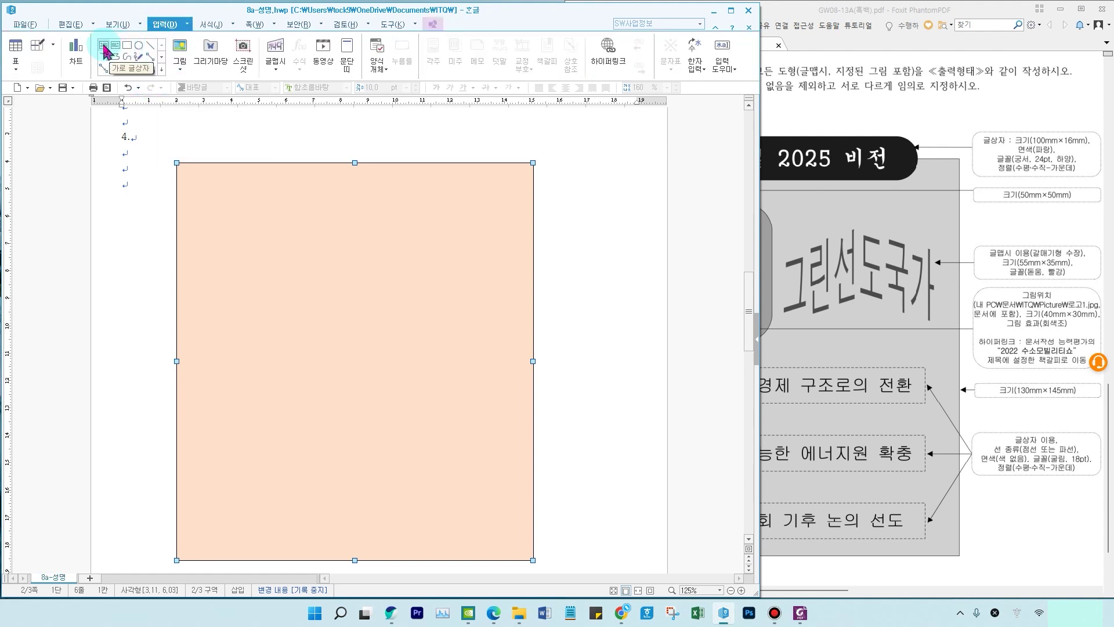
drag(761, 314, 598, 314)
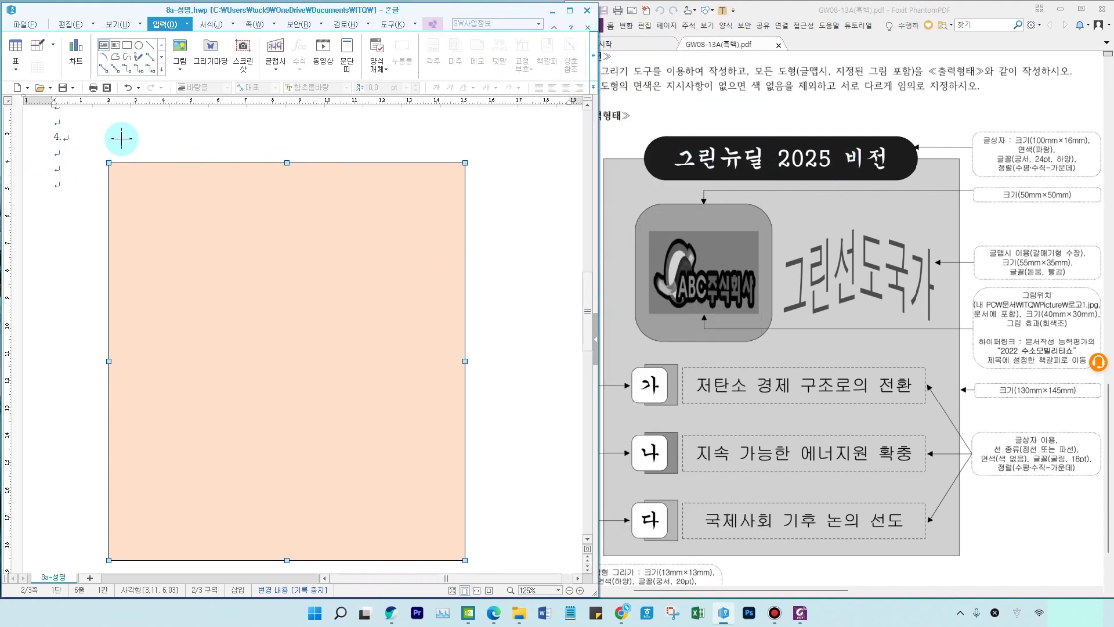
drag(124, 142, 418, 192)
text(ㄱ)
text(린뉴딜 2025 비전)
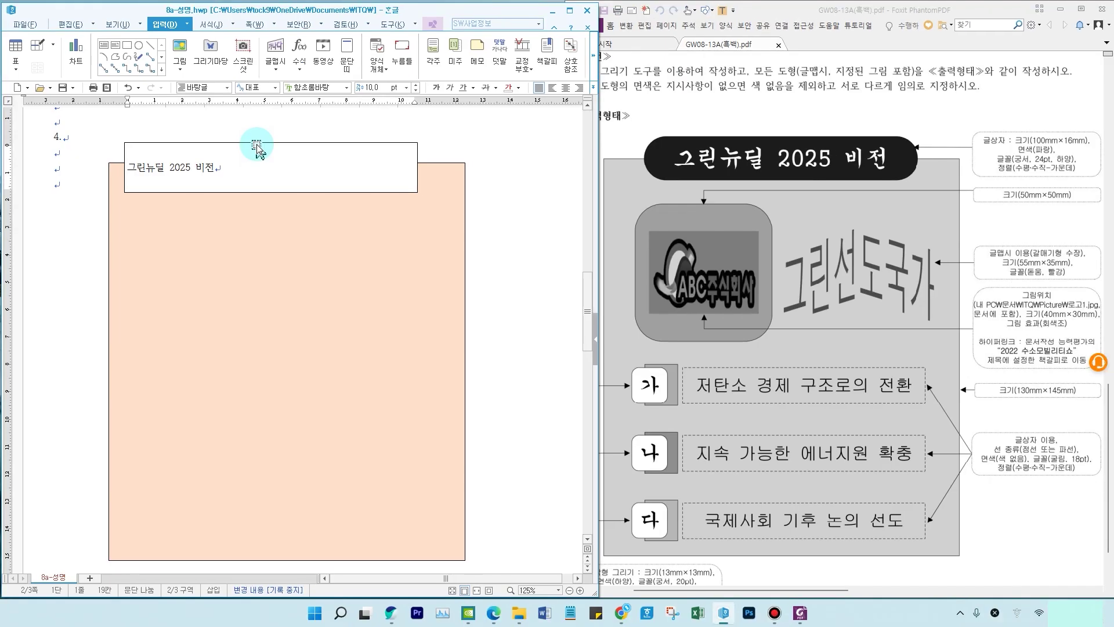
click(256, 147)
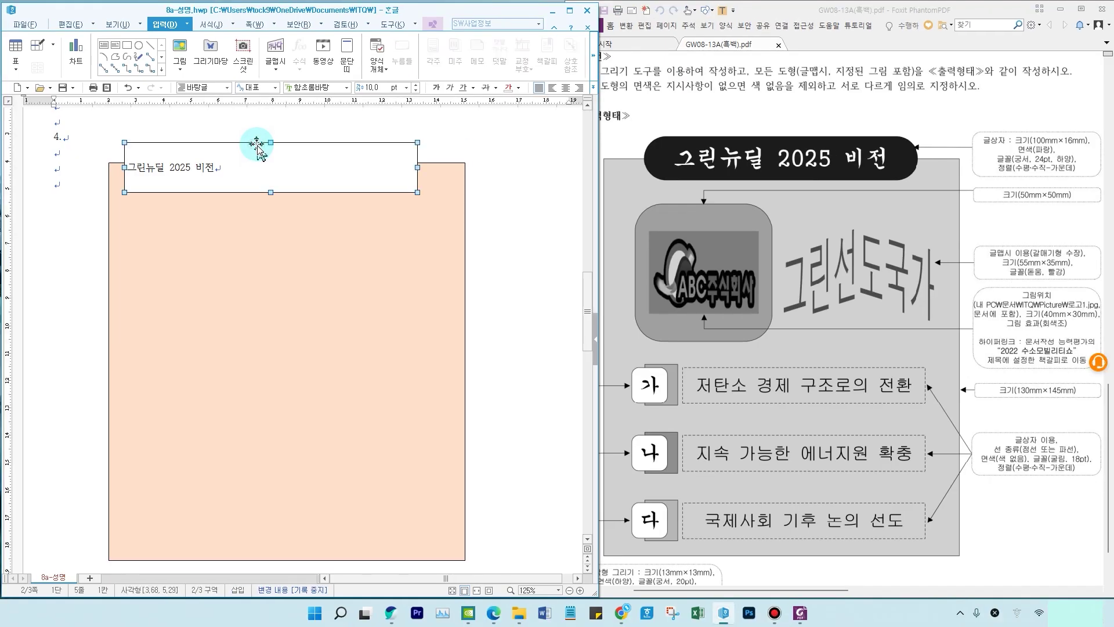
Step: Resize the title text box to 100 × 16 mm and give it a blue face color
double_click(257, 147)
click(267, 214)
text(100)
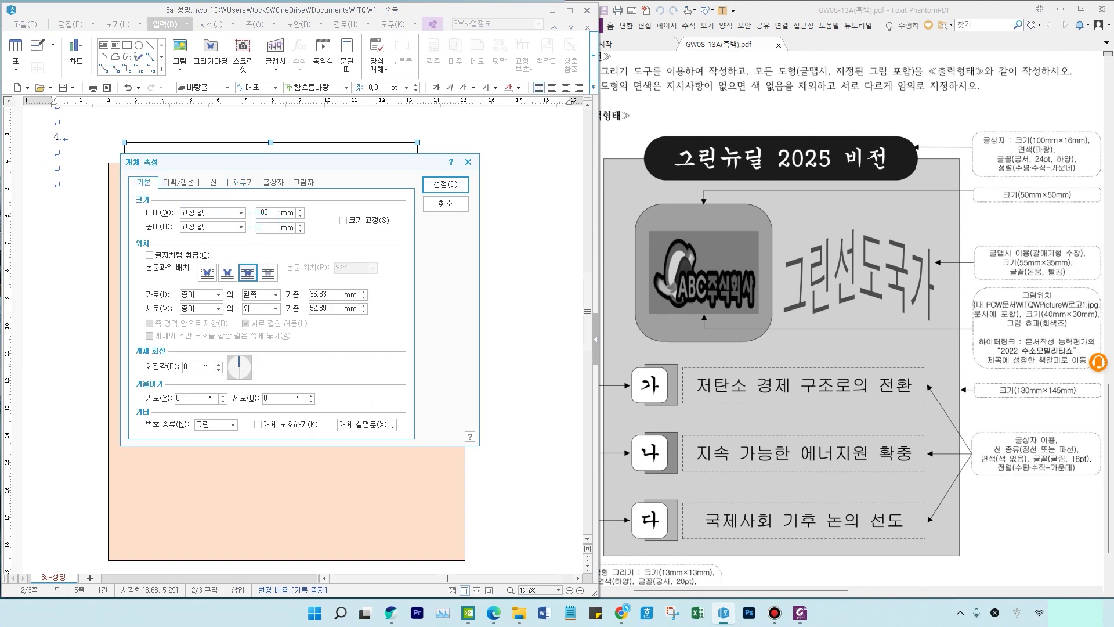
click(242, 182)
click(205, 240)
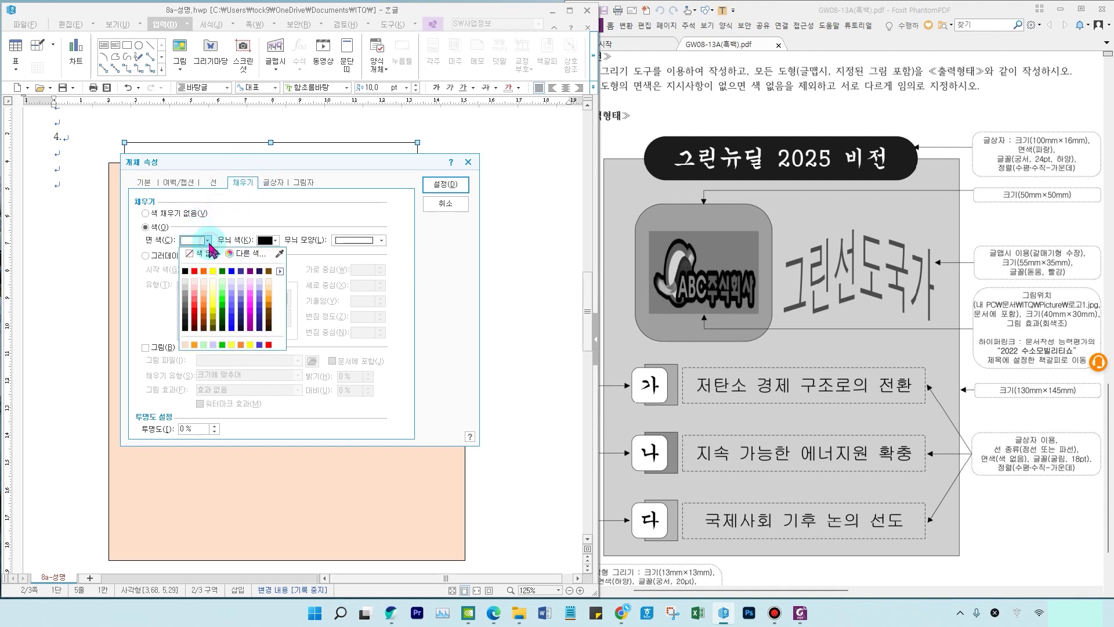
click(232, 271)
click(443, 185)
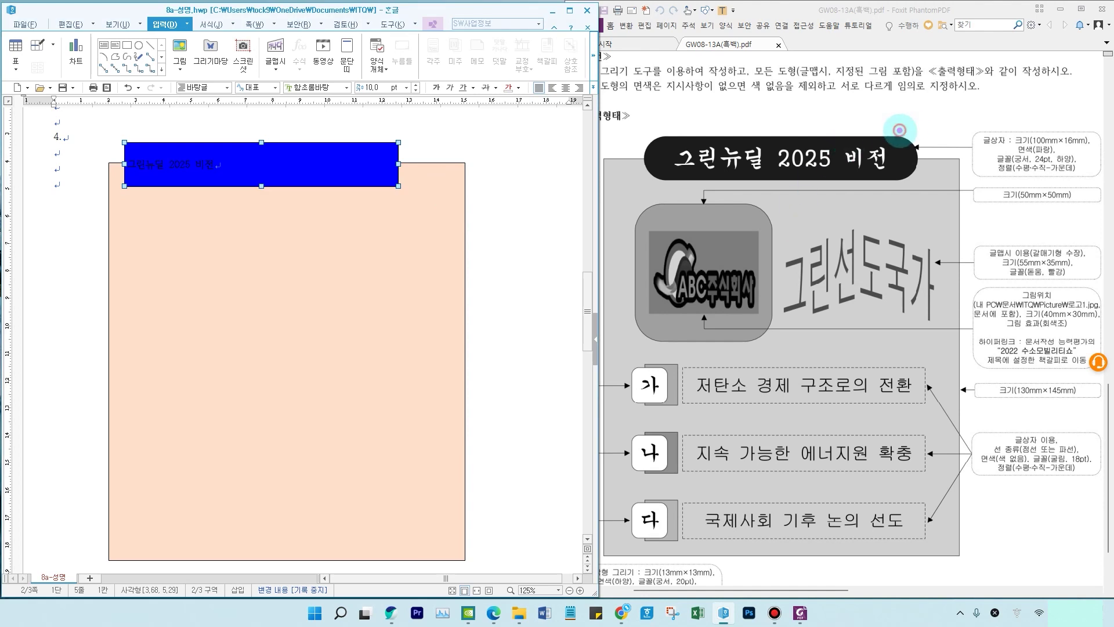
Step: Give the title text box semicircular (반원) corners and move it right to center it over the orange rectangle's top edge
double_click(316, 166)
click(214, 182)
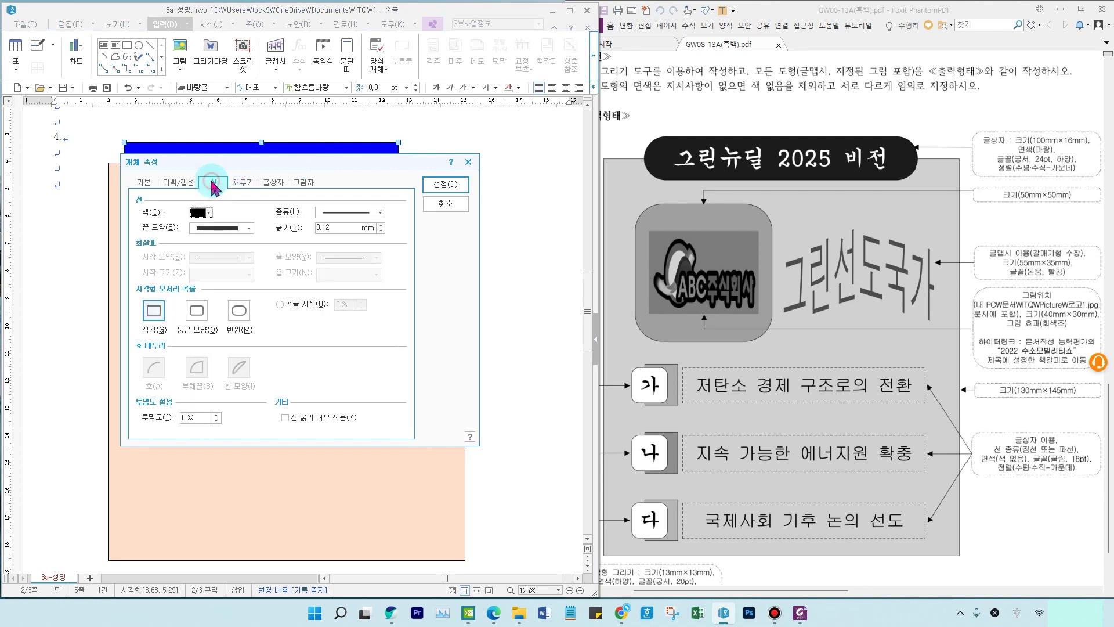
click(239, 313)
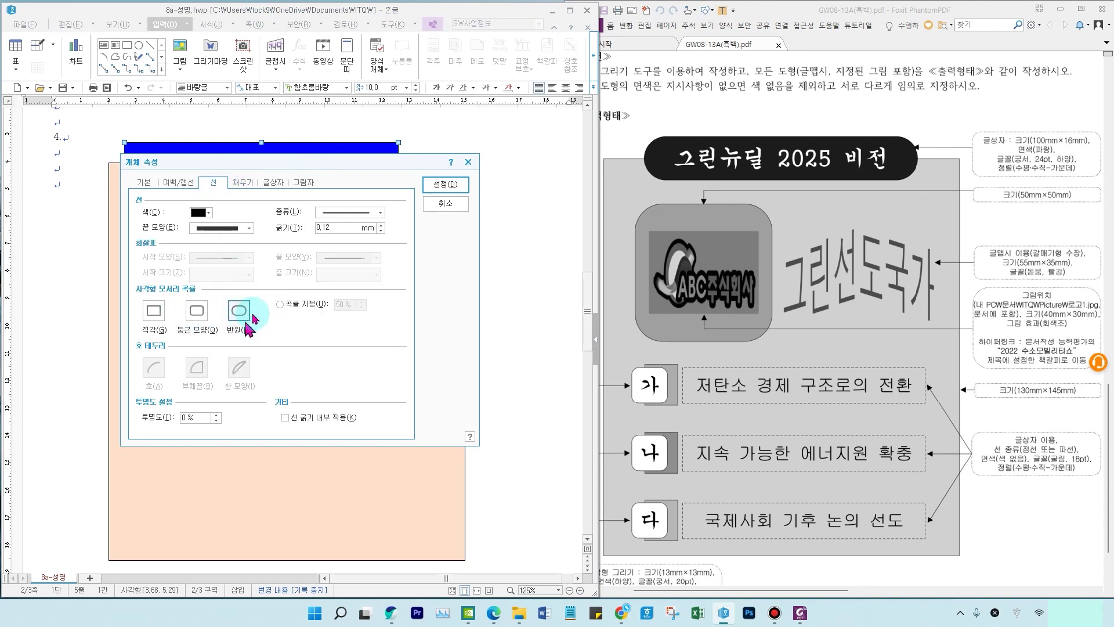
click(446, 185)
drag(291, 165, 311, 165)
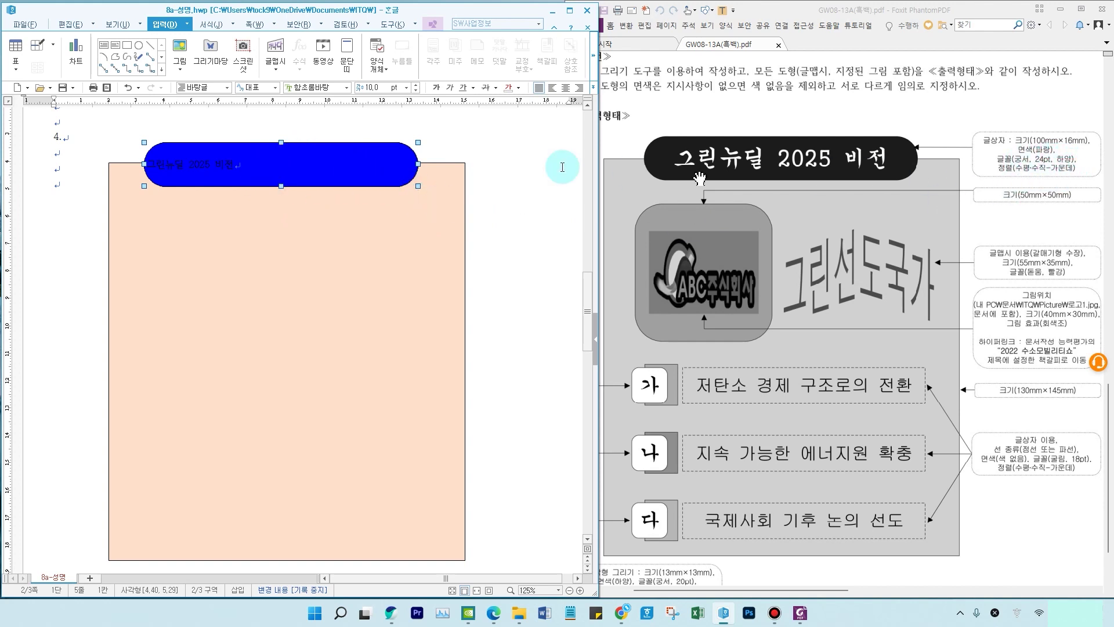
Step: Format the title text in 궁서, 24 pt, center-aligned and white
click(346, 87)
drag(422, 183, 419, 112)
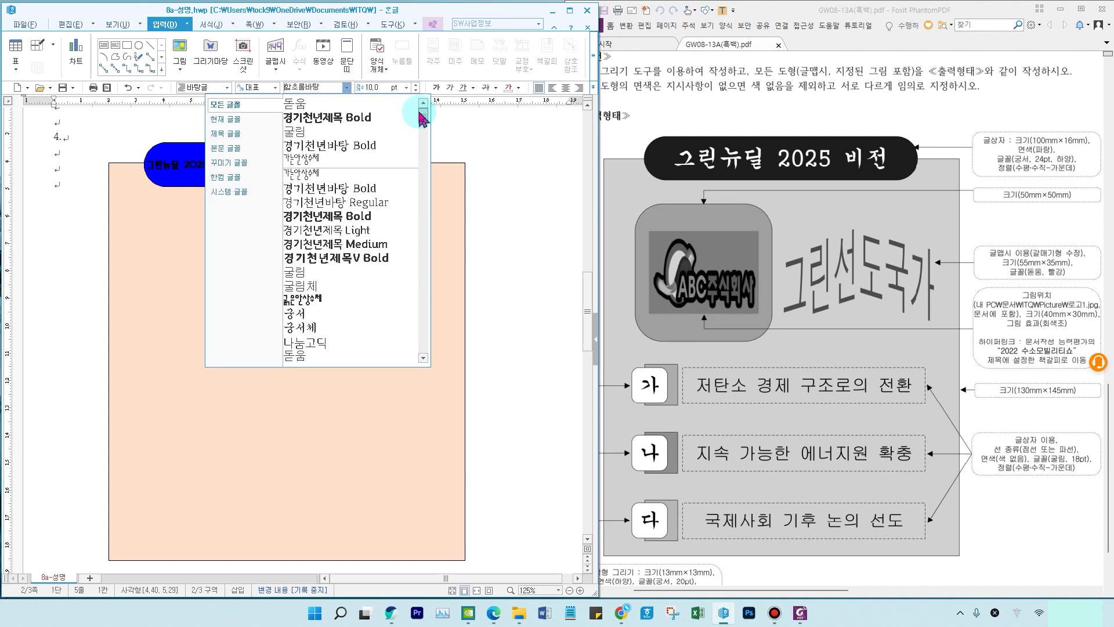
click(361, 315)
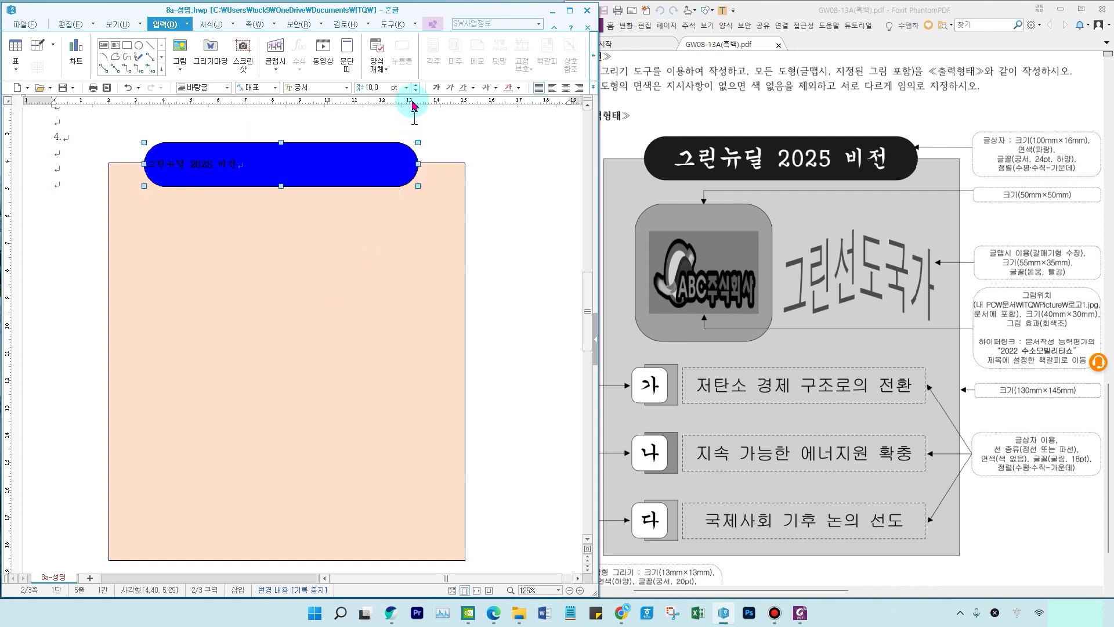
click(408, 89)
click(377, 196)
click(566, 90)
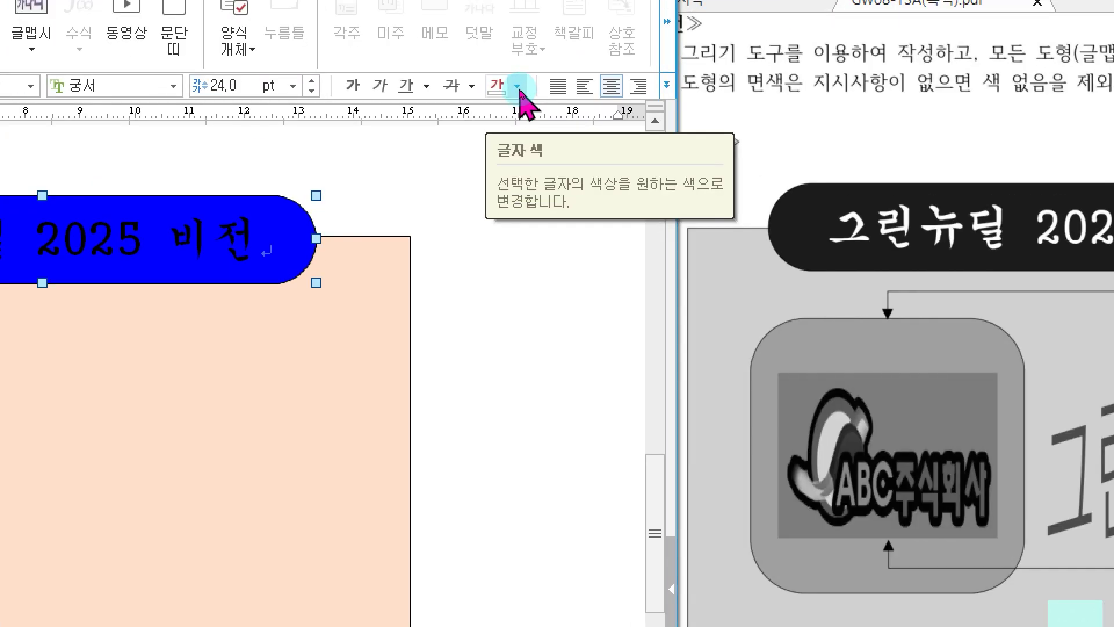
click(516, 87)
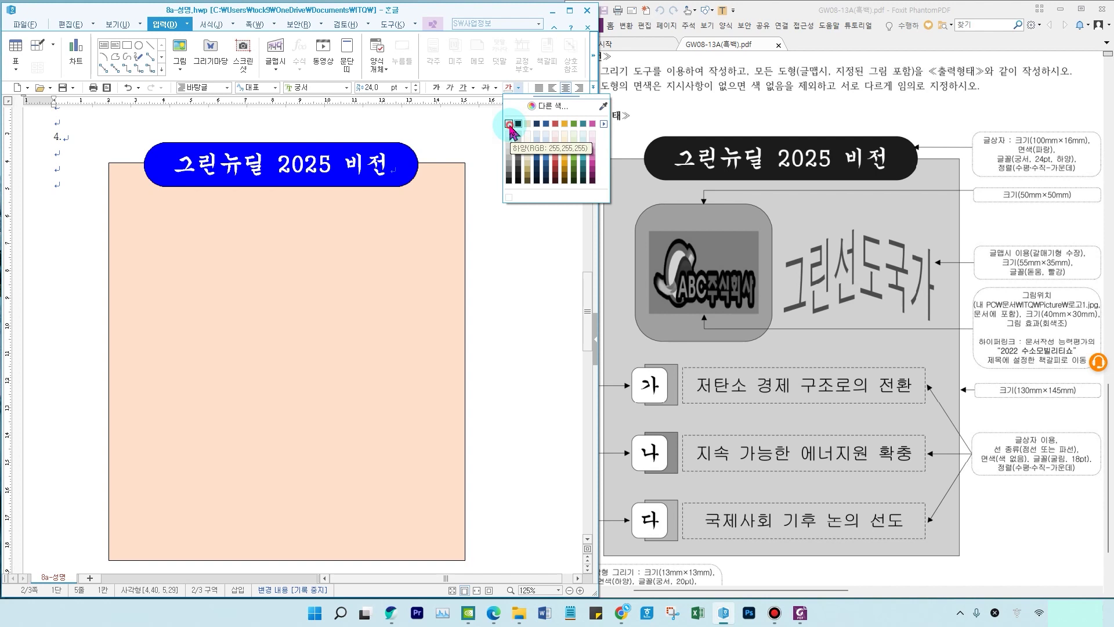
click(509, 125)
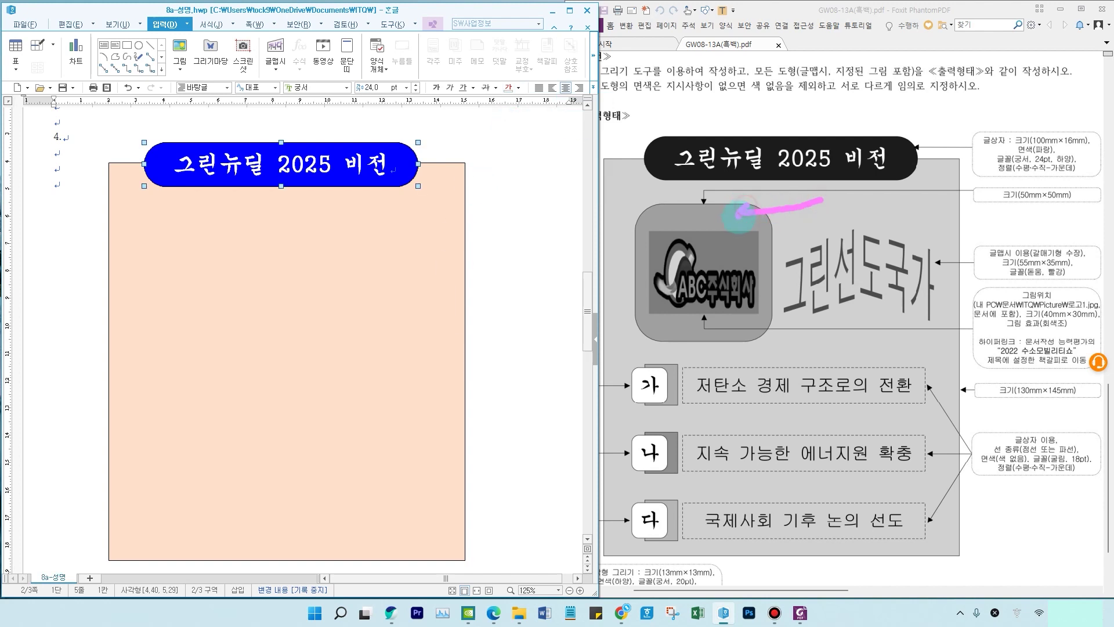
Step: Draw a rectangle about 38 × 30 mm in the upper-left area of the orange rectangle, below the title box
drag(983, 177, 1085, 210)
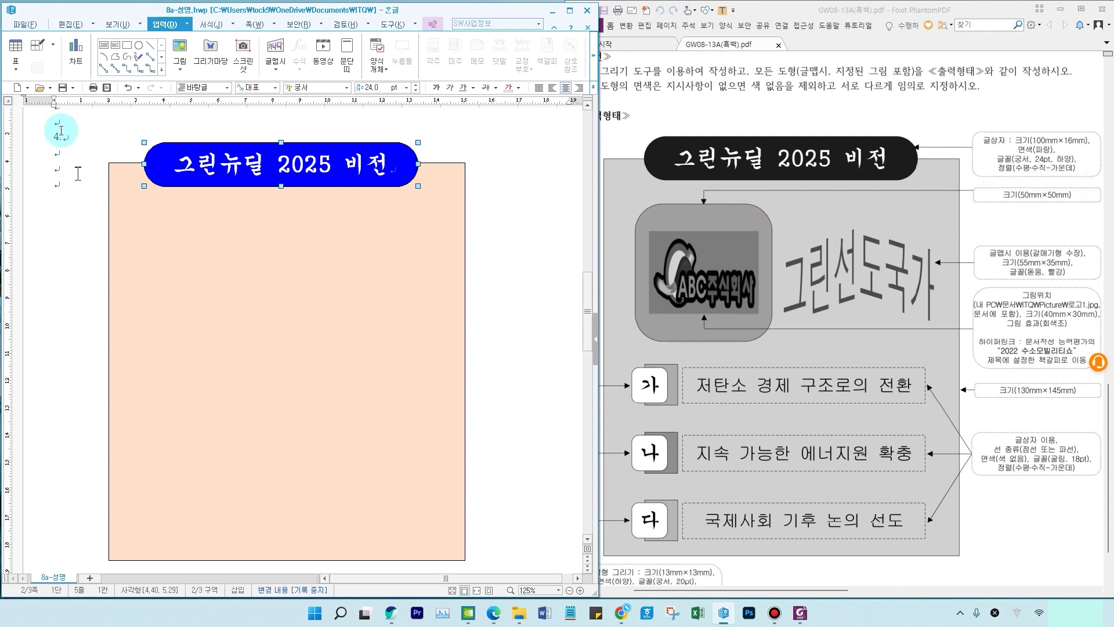
click(127, 46)
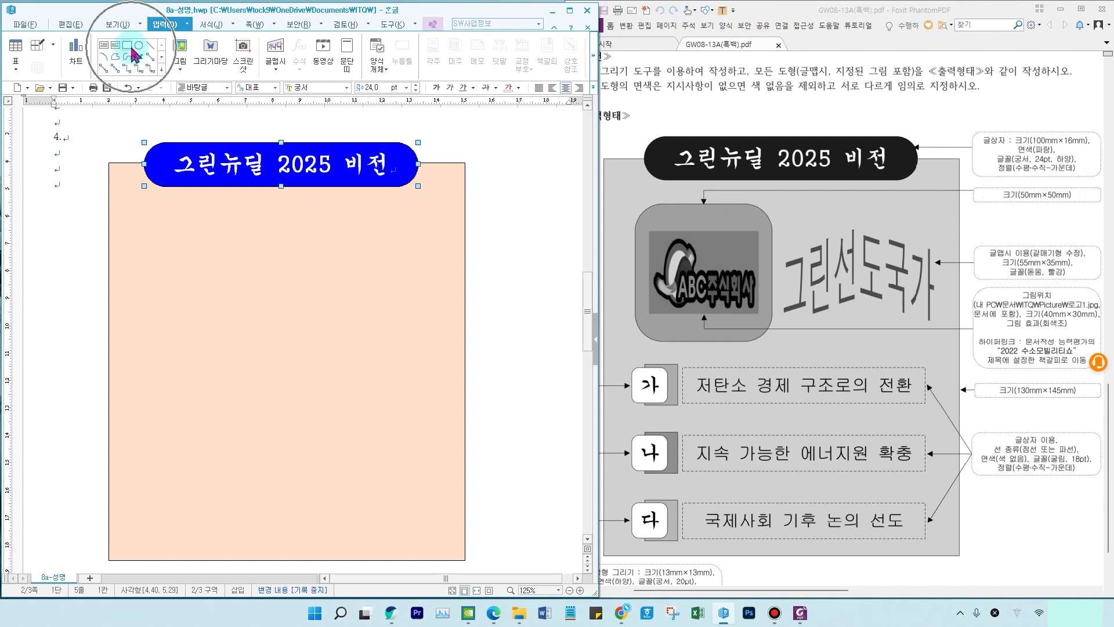
drag(134, 216, 238, 298)
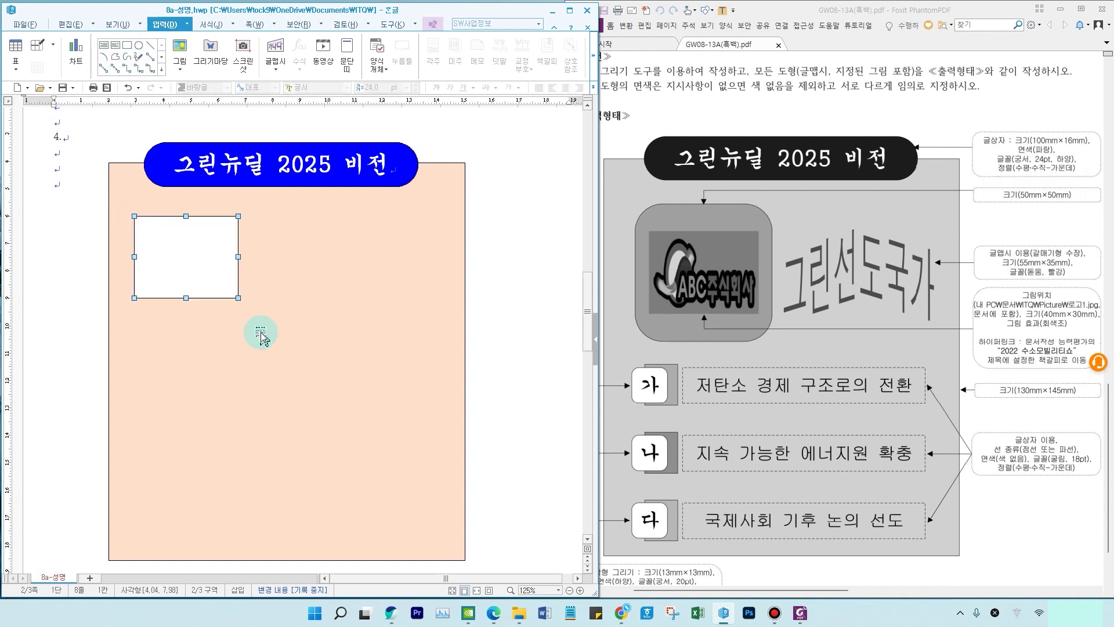
Step: Set the small rectangle's width to 50 mm, adjust its height, choose rounded (둥근 모양) corners, and open its fill settings
double_click(200, 264)
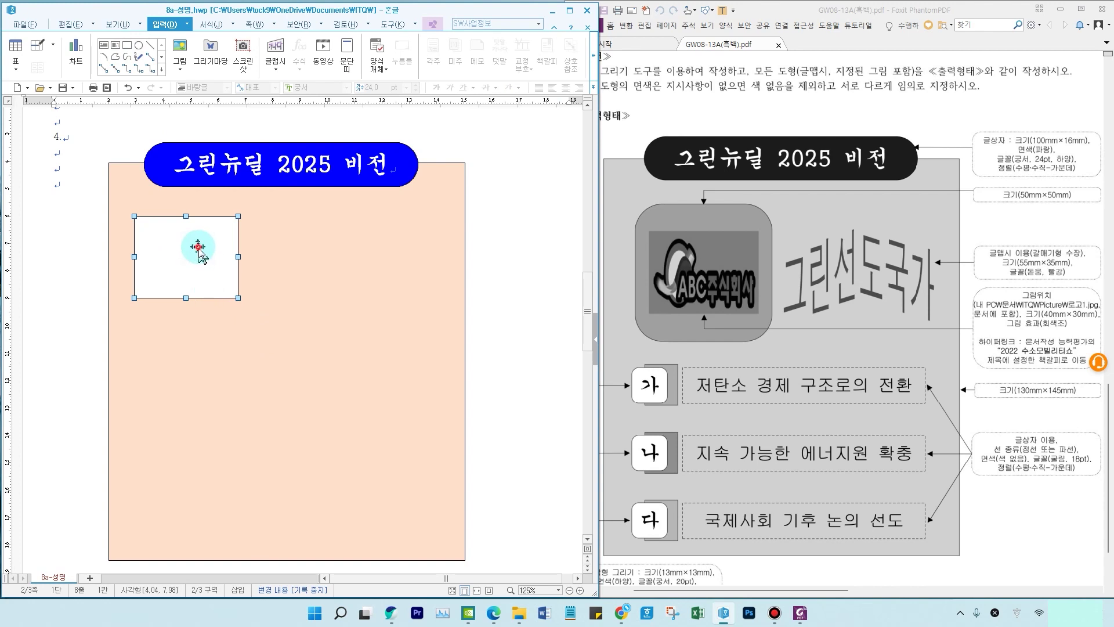
drag(144, 208, 314, 185)
click(307, 208)
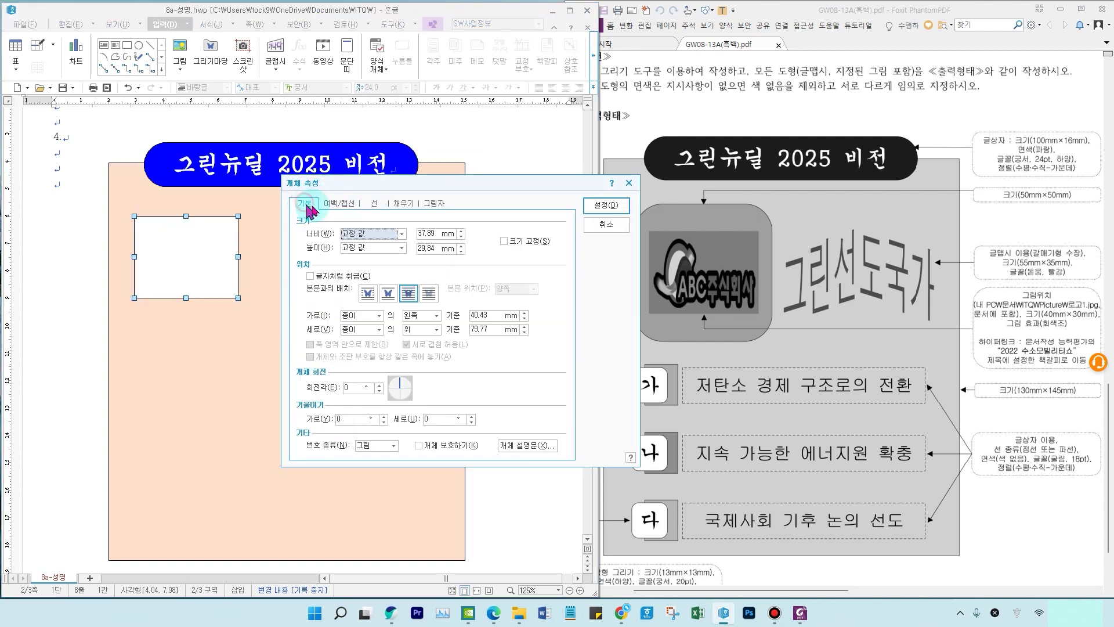
click(428, 233)
text(50)
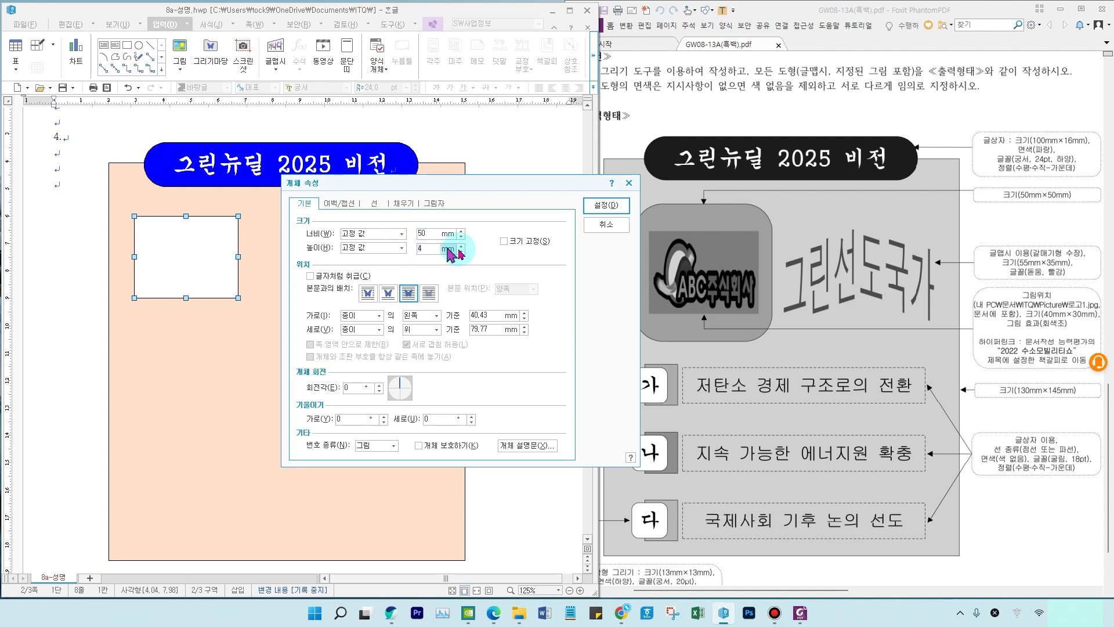
click(374, 204)
click(360, 335)
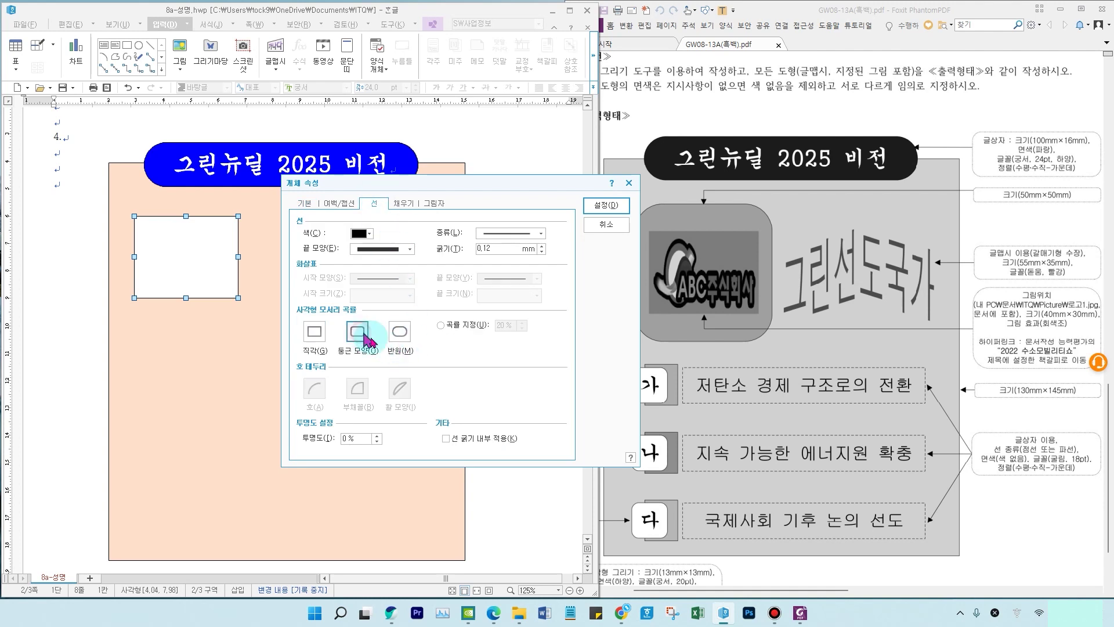
click(404, 205)
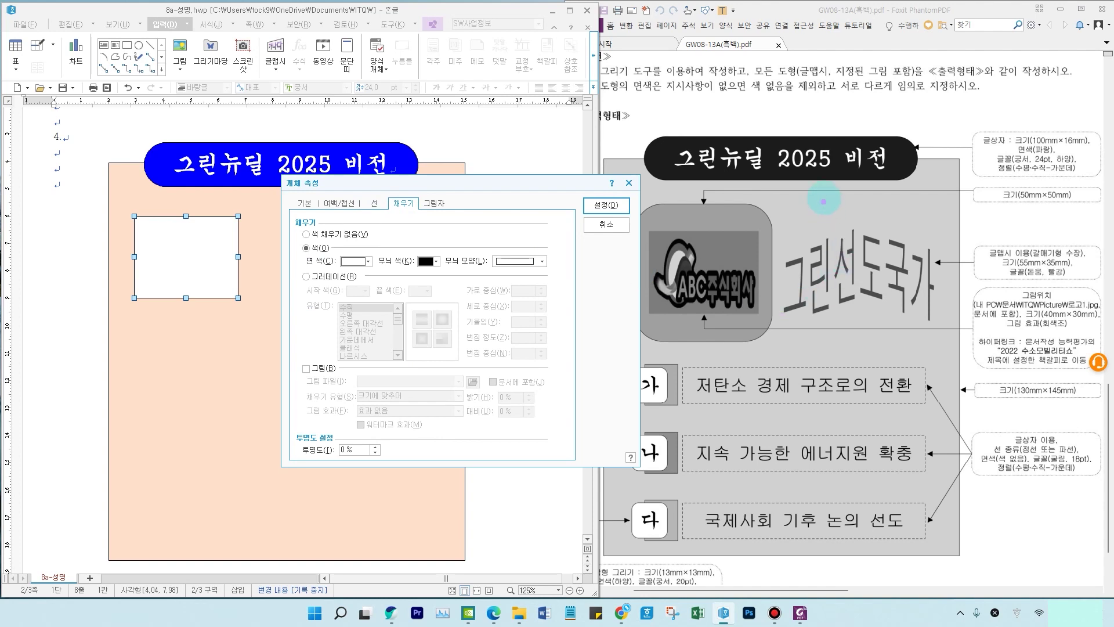
Step: Fill the rounded square with light green, apply its properties, and shift it slightly toward the upper-left corner of the peach rectangle
drag(811, 212, 807, 216)
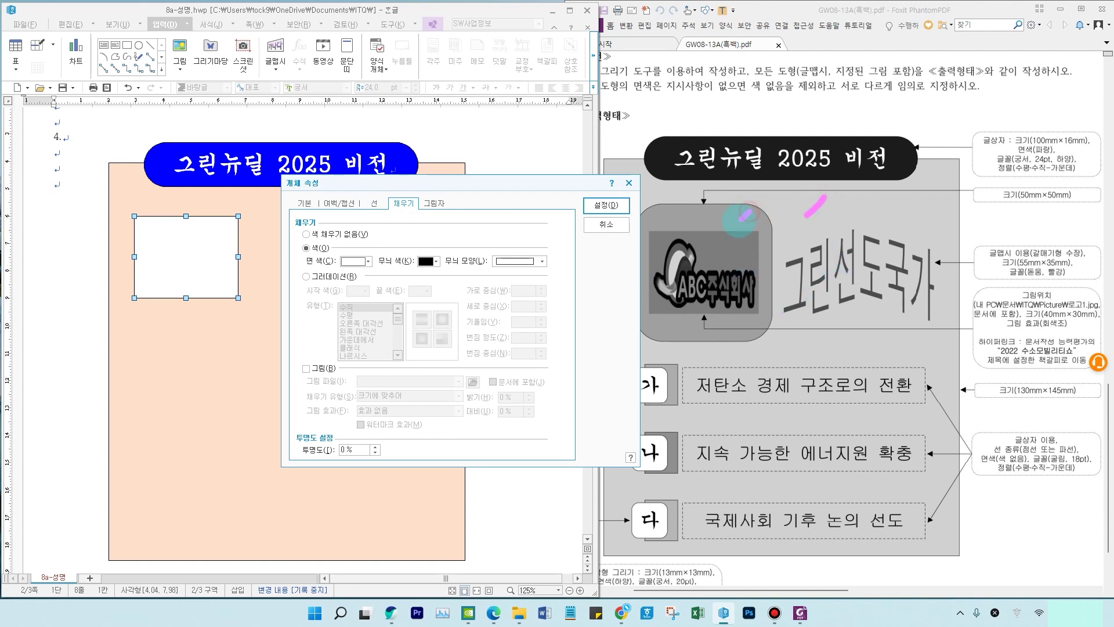
drag(752, 229, 734, 230)
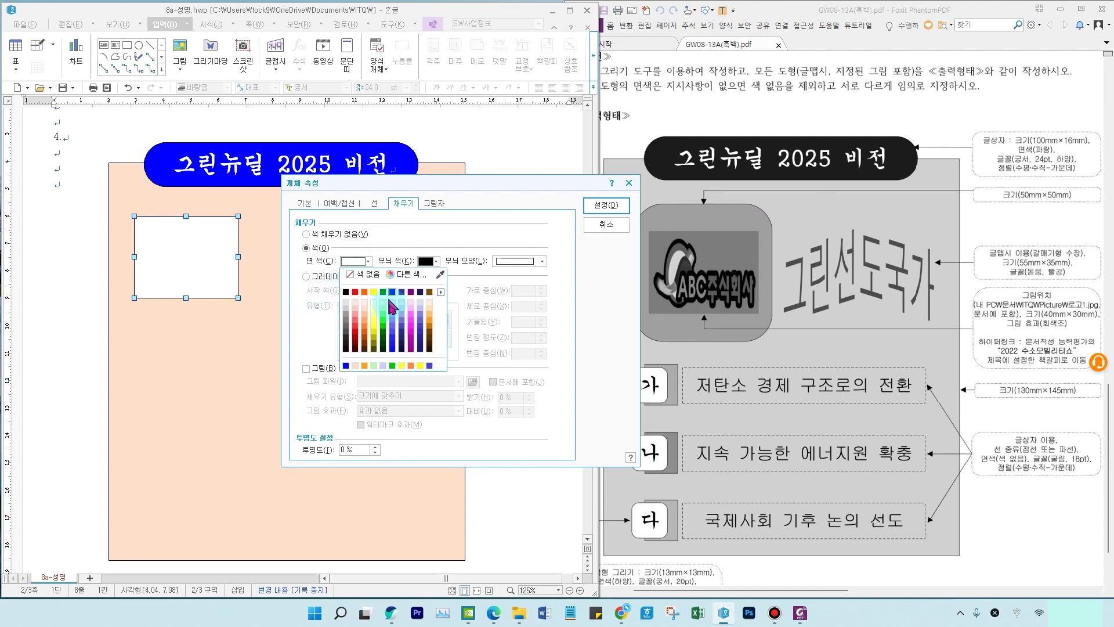
click(381, 314)
click(606, 205)
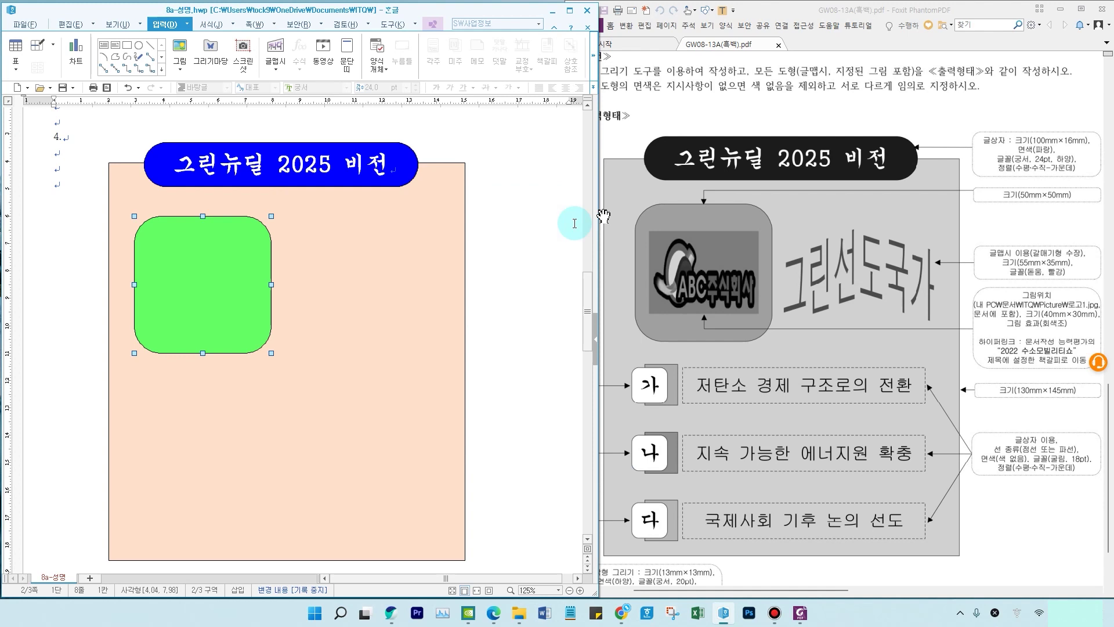
click(192, 265)
drag(192, 265, 192, 265)
Step: Insert 로고1.jpg from the ITQ Picture folder, embedded in the document, beside the peach rectangle near the page margin
drag(731, 260, 754, 283)
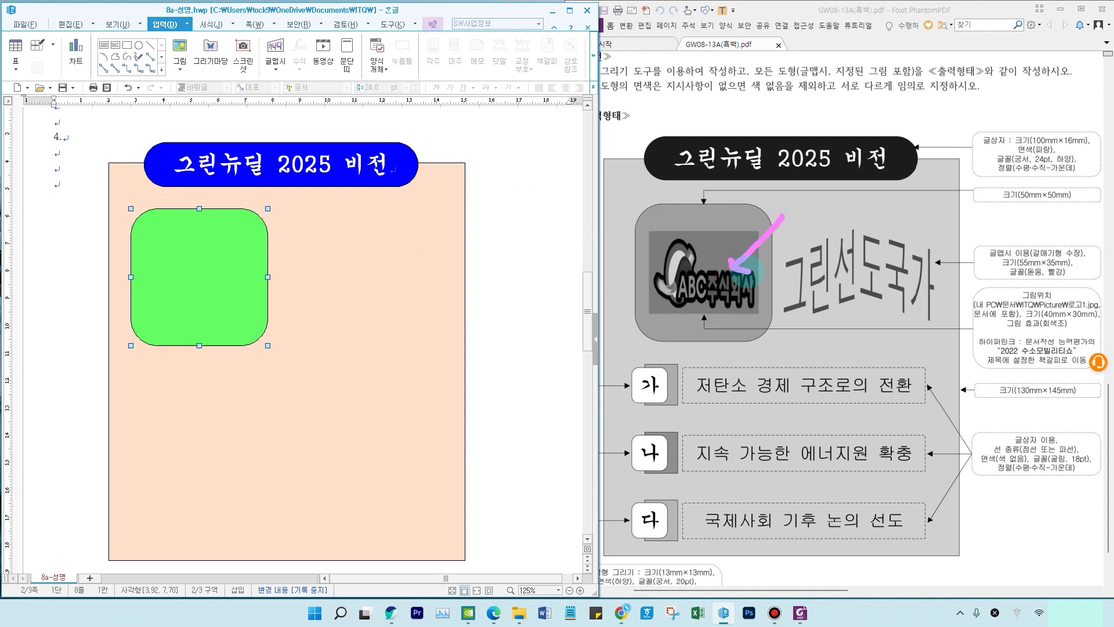
key(Escape)
key(Escape)
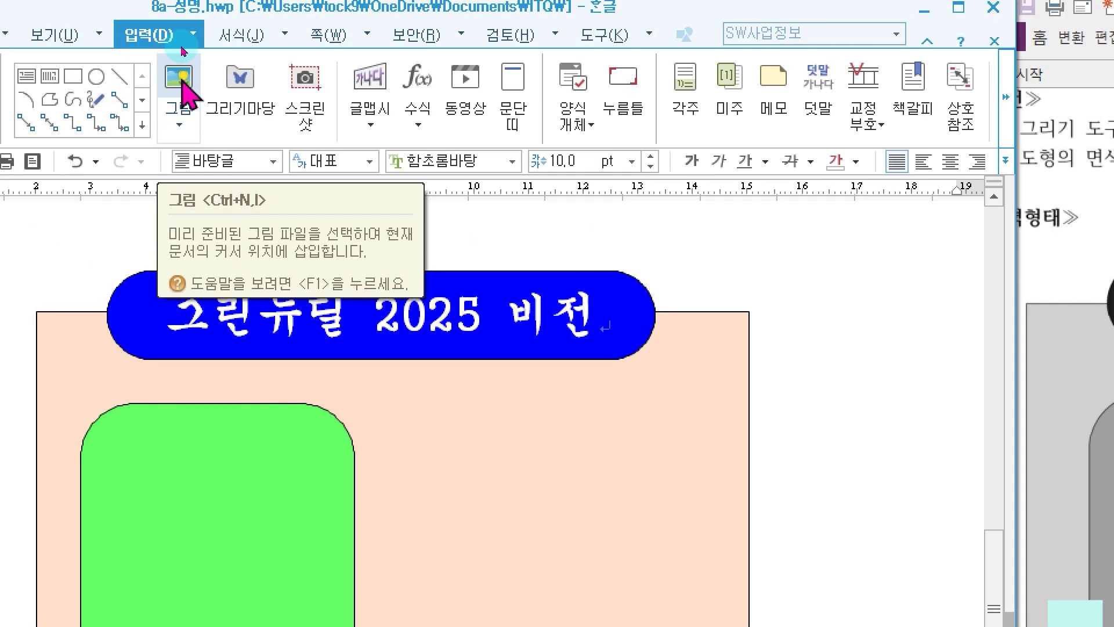
click(181, 85)
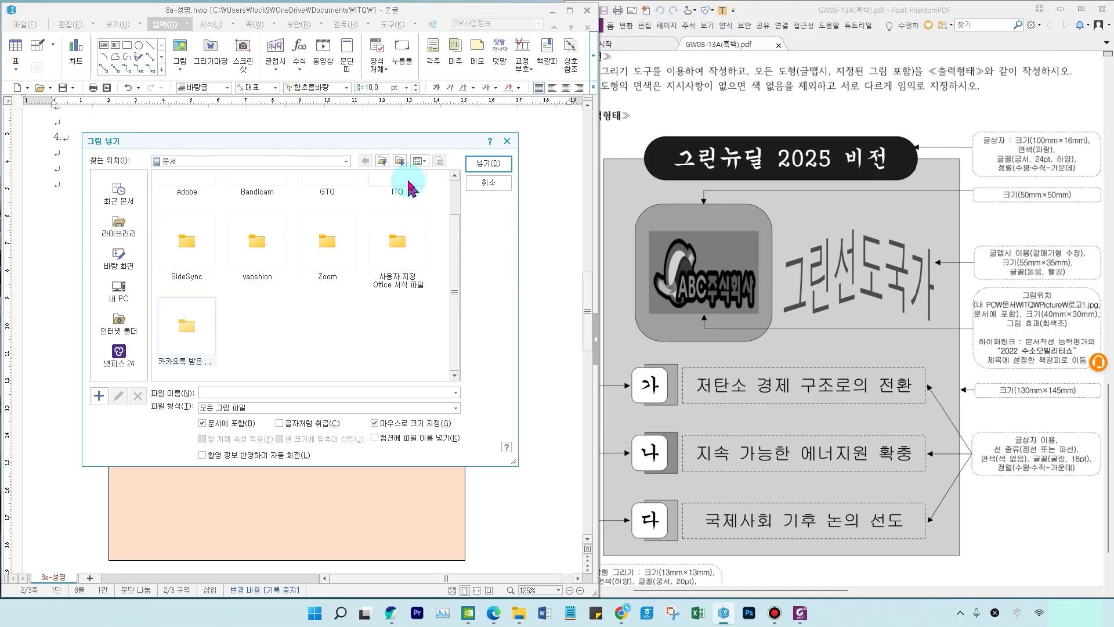
double_click(409, 188)
click(200, 208)
double_click(201, 210)
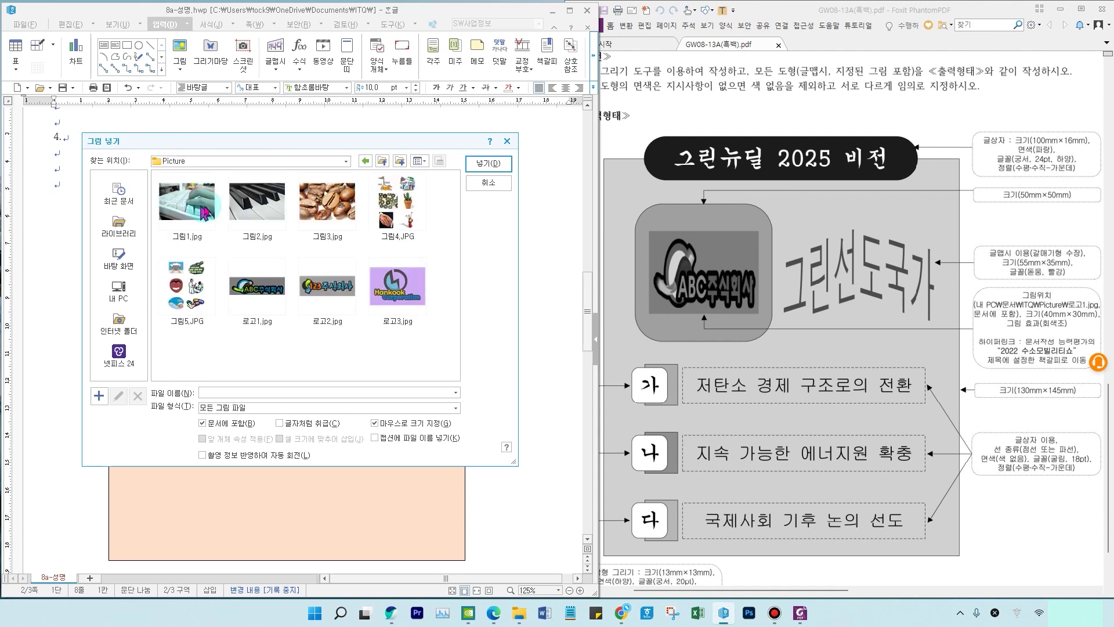
click(258, 290)
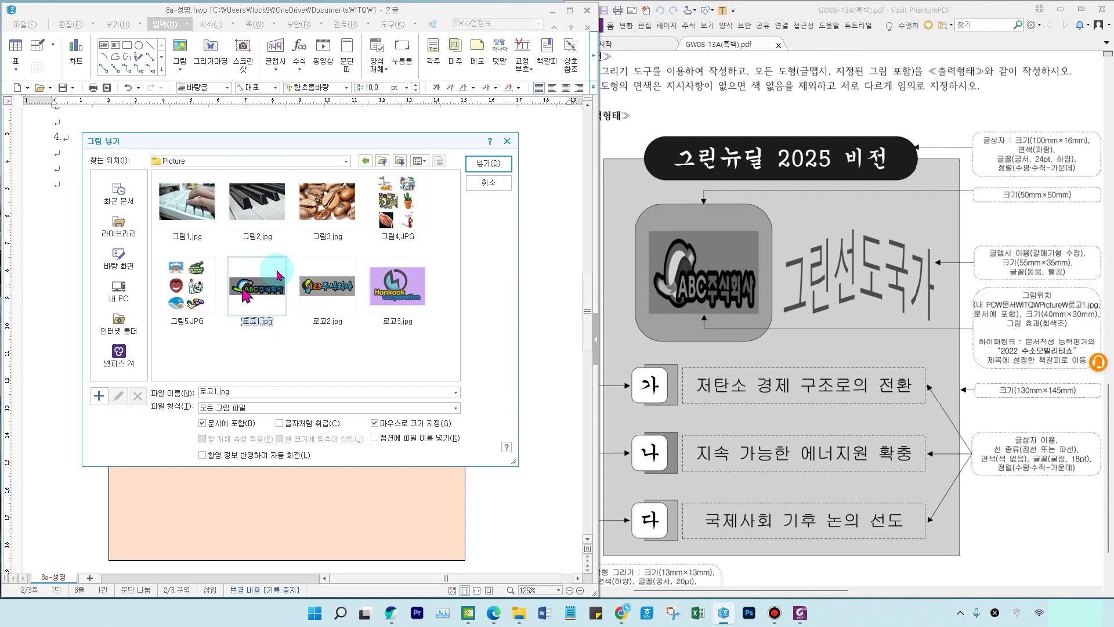
click(482, 166)
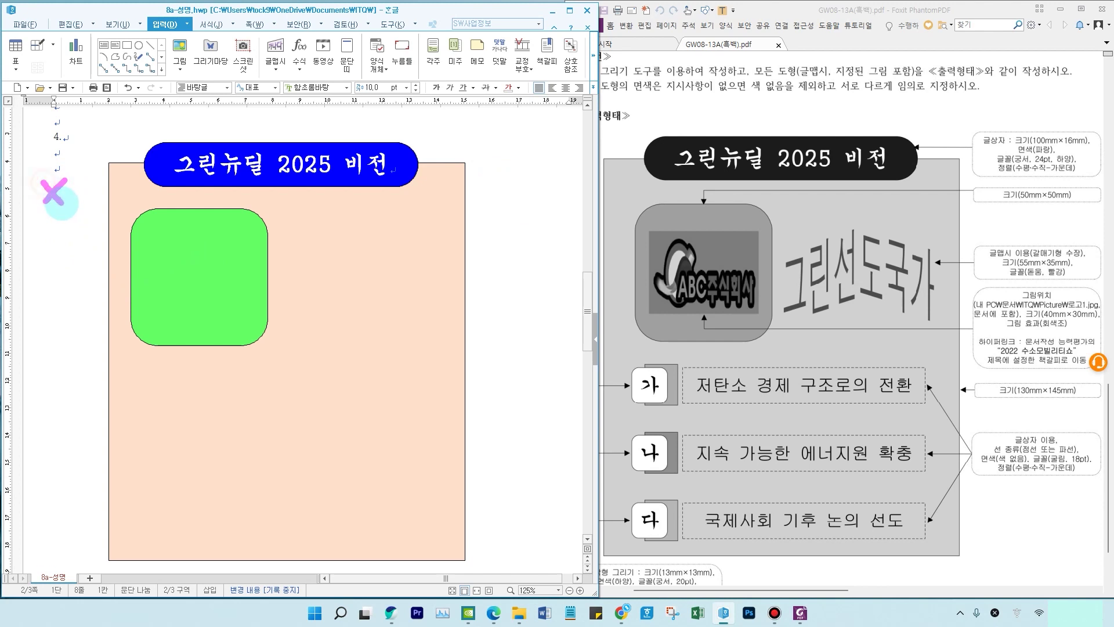
drag(63, 196, 156, 259)
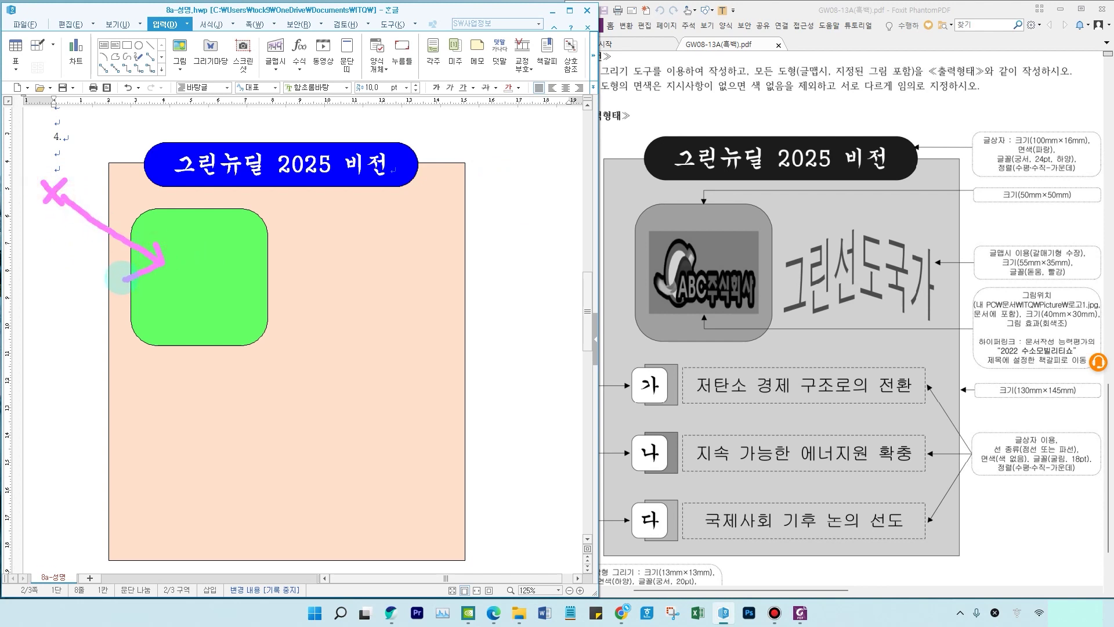
click(75, 181)
mouse_move(82, 157)
mouse_down()
mouse_move(79, 189)
mouse_move(116, 177)
mouse_up()
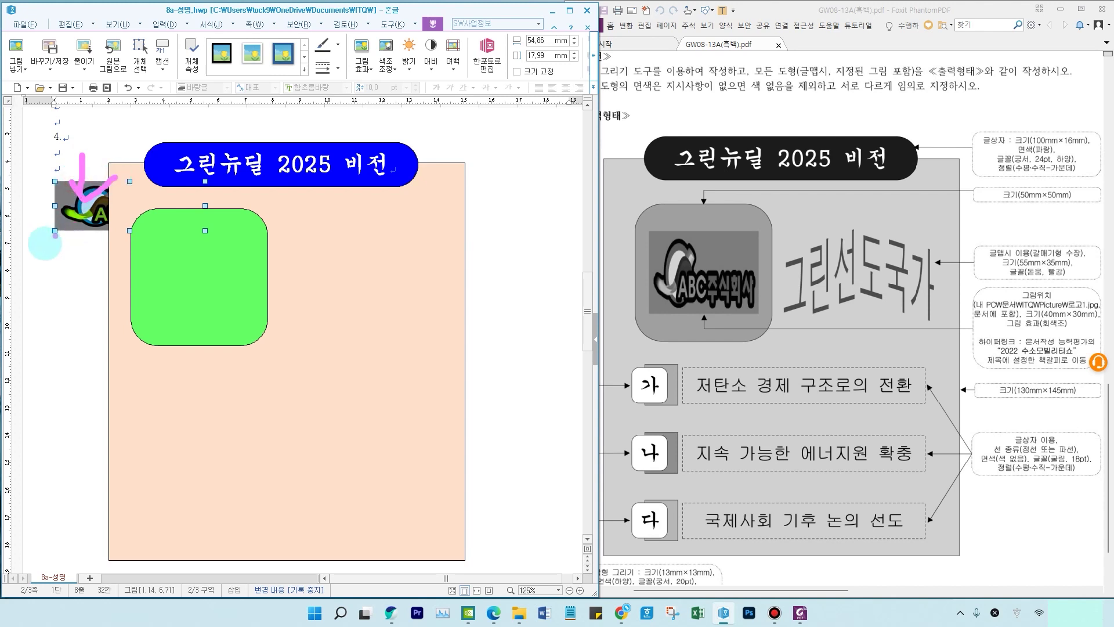
key(Escape)
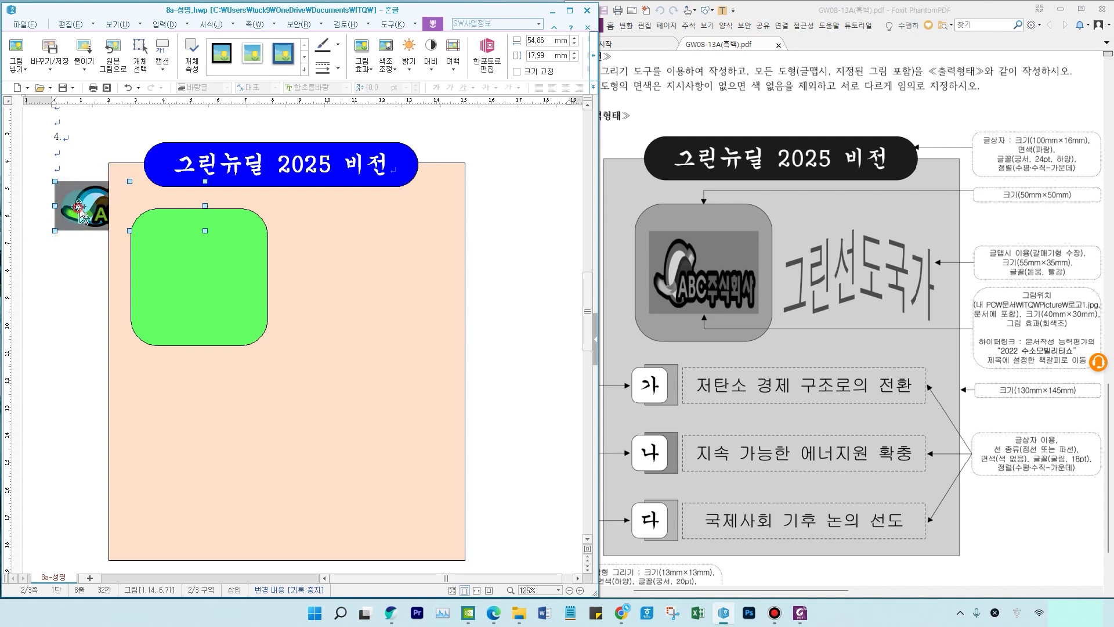
drag(80, 210, 162, 267)
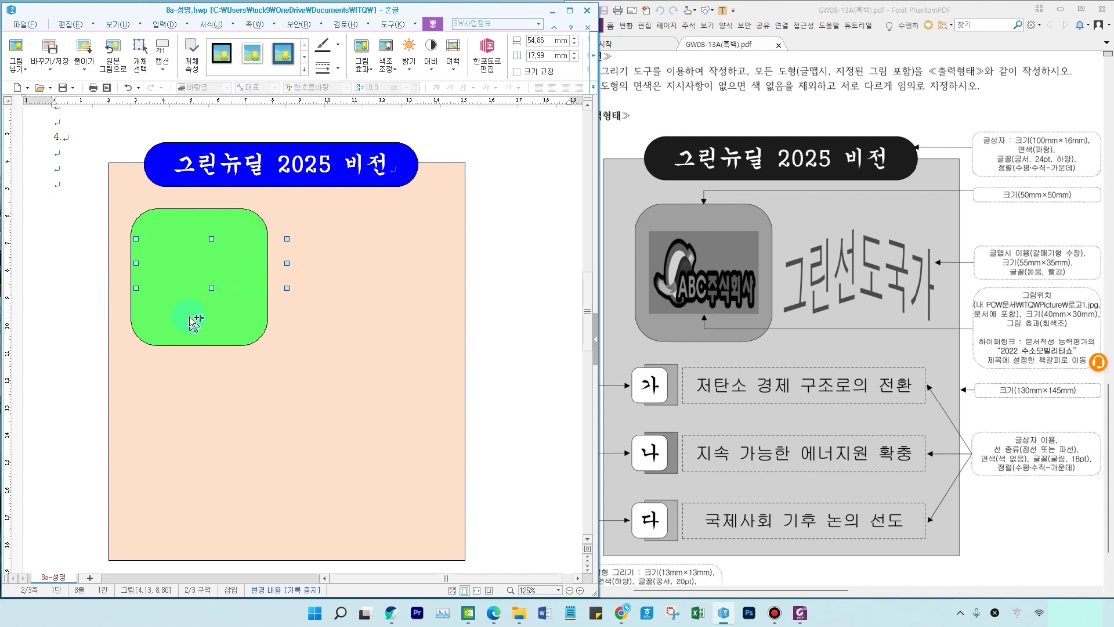
key(ctrl+z)
Step: Set the logo picture to 40 mm wide by 30 mm high with fixed size, and apply the grayscale (회색조) effect
double_click(69, 213)
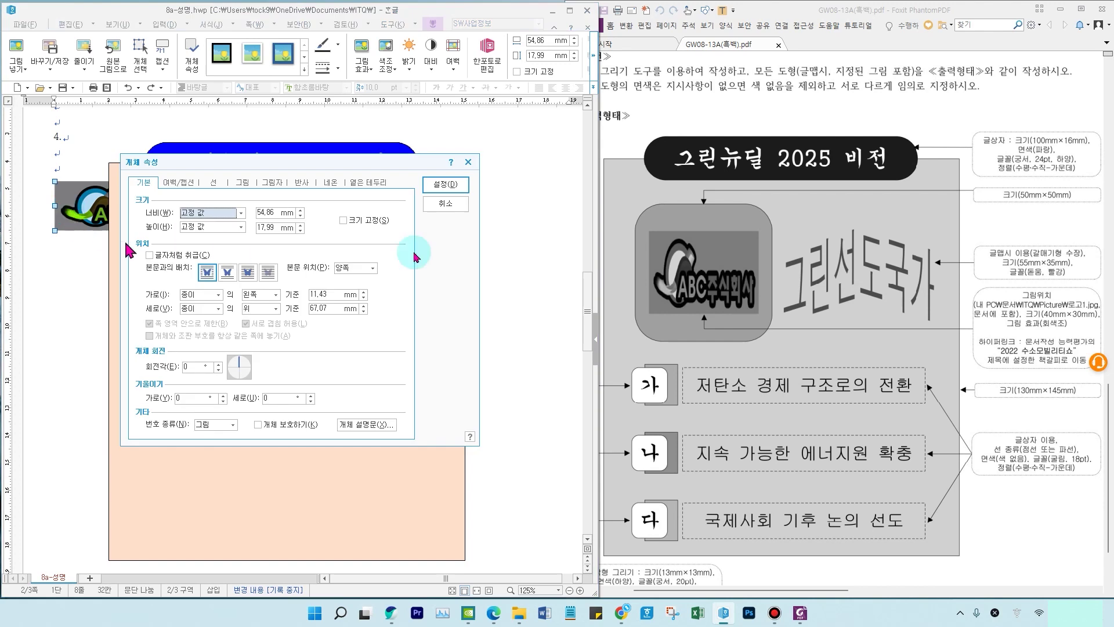
double_click(262, 213)
text(40)
text(30)
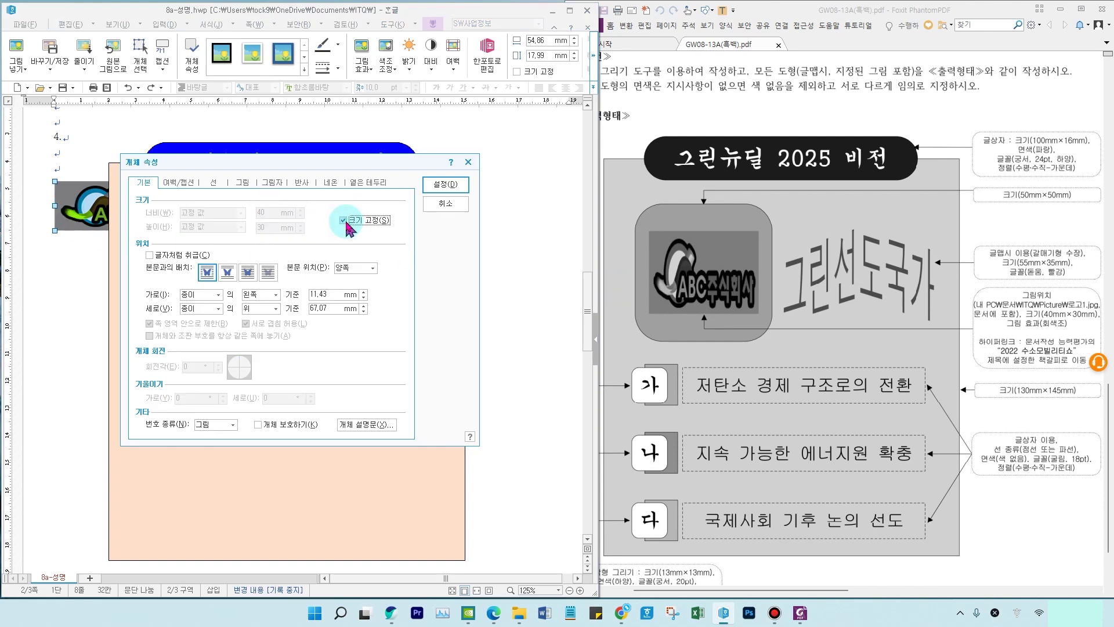
click(242, 181)
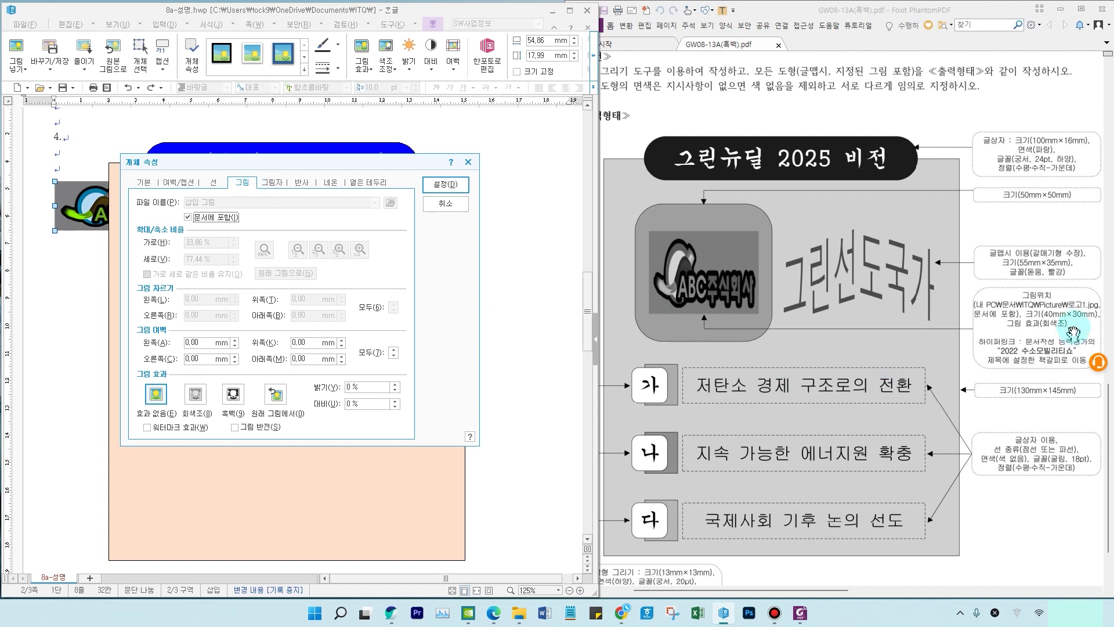
click(192, 396)
click(202, 398)
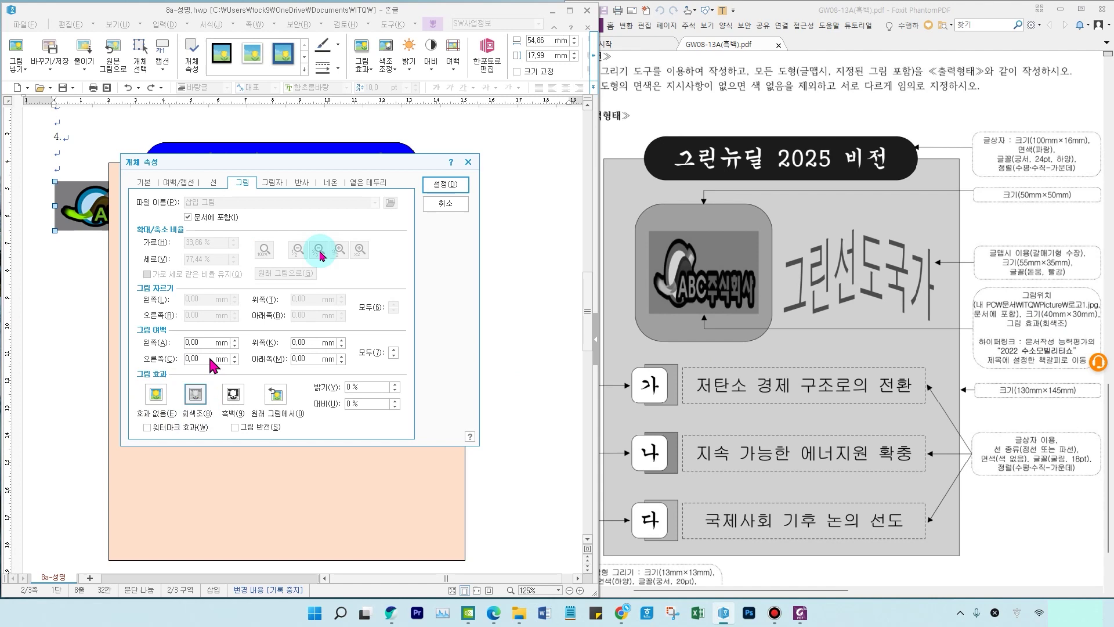
click(449, 186)
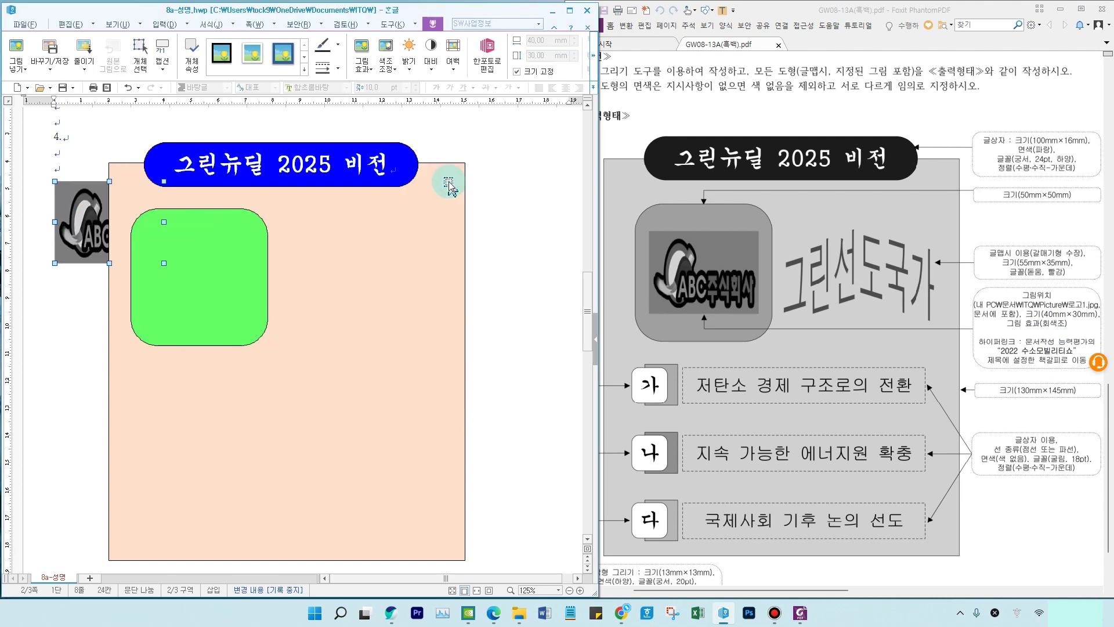
Step: Set the logo picture's wrapping to in front of text (글 앞으로) and place it centered on the green rounded square
right_click(78, 235)
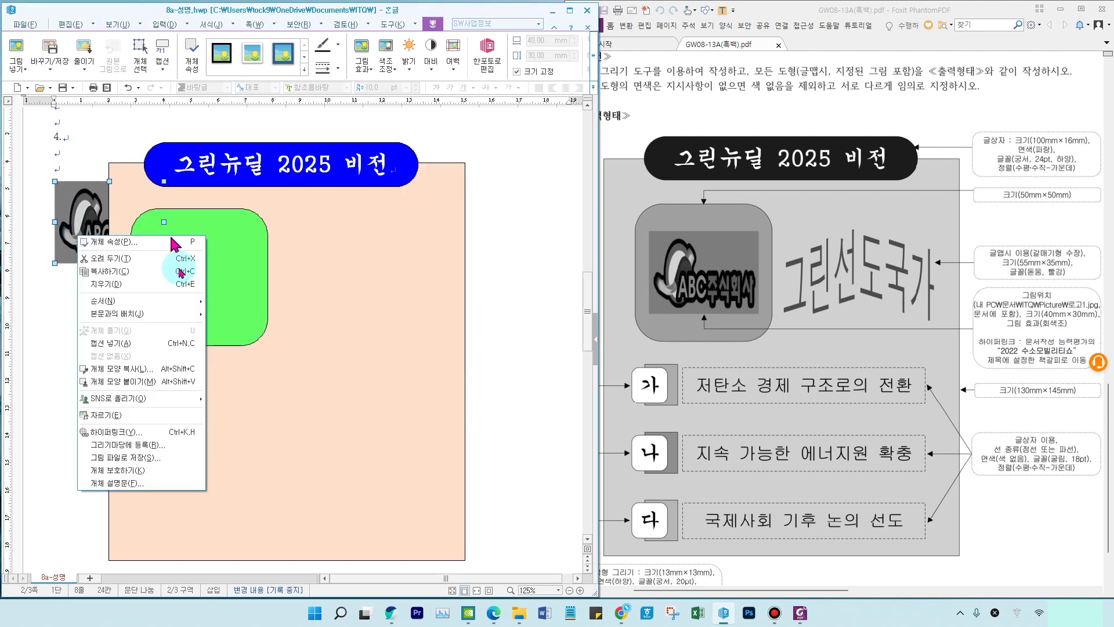
click(169, 319)
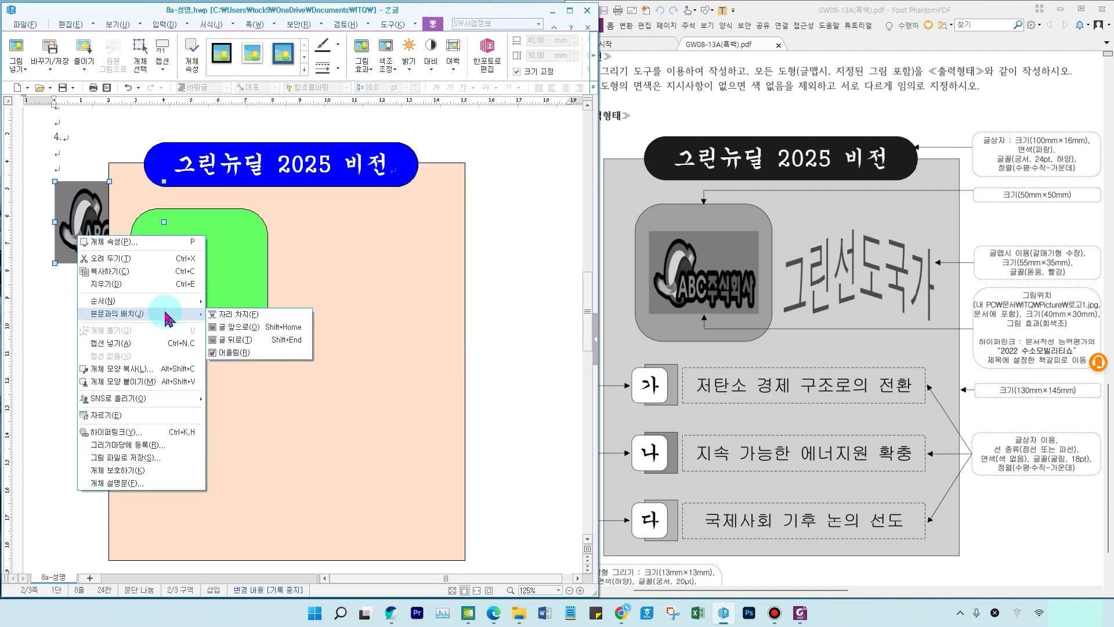
click(249, 328)
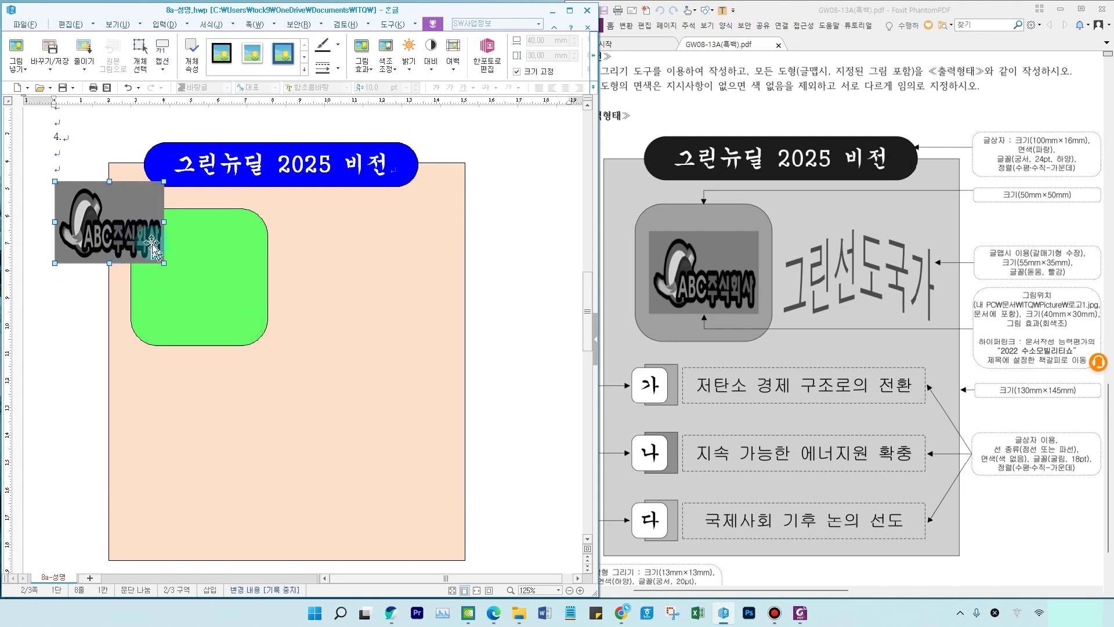
double_click(123, 221)
click(145, 185)
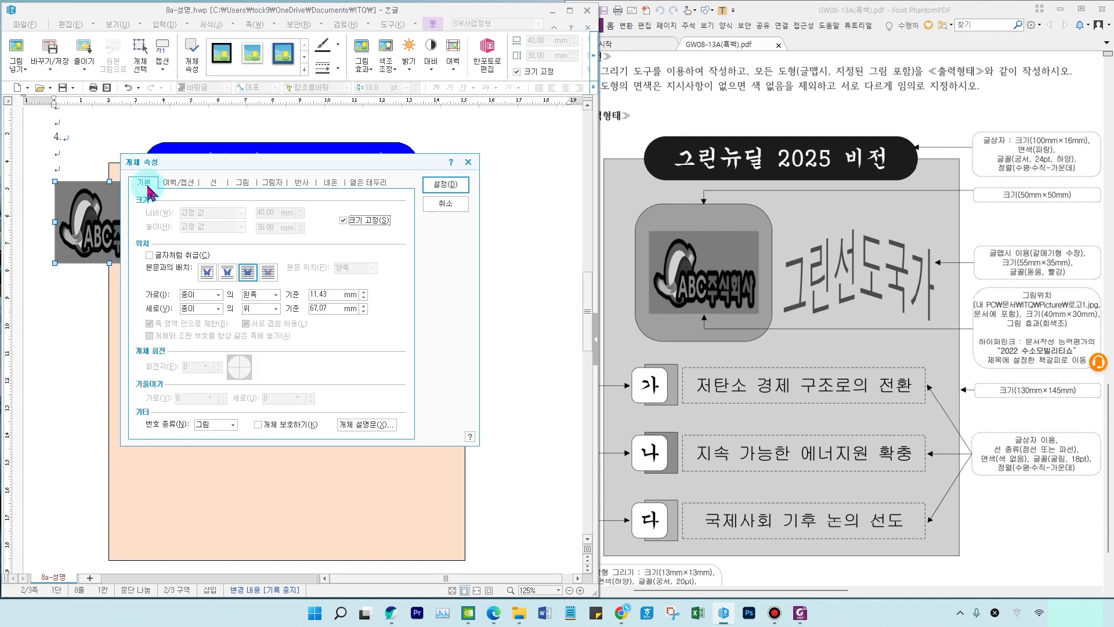
click(249, 278)
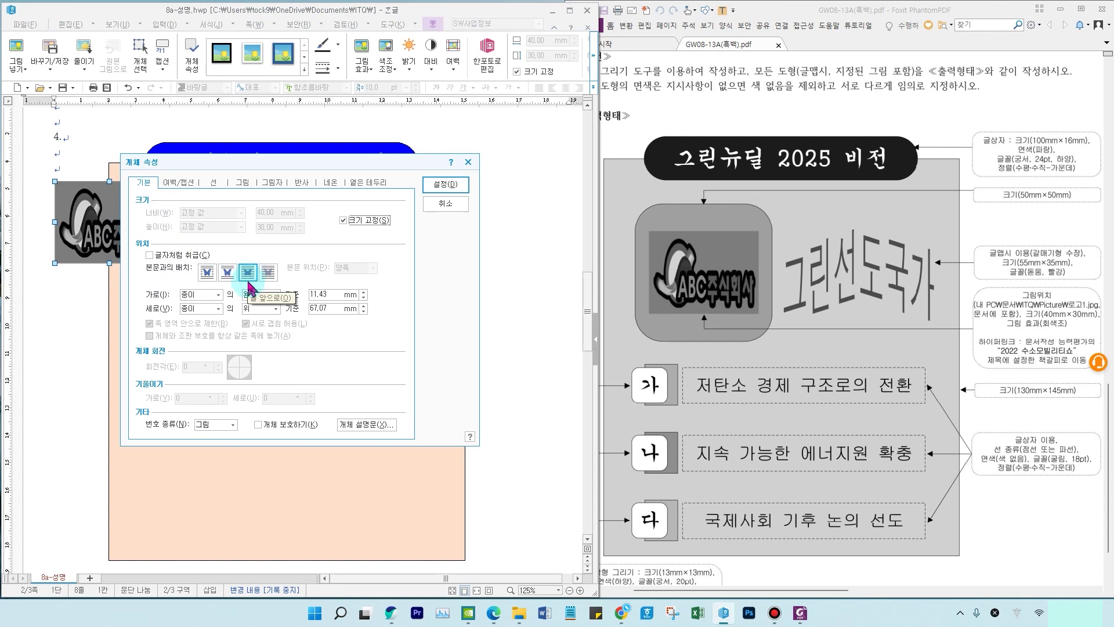
key(Return)
drag(64, 232, 150, 287)
Step: Find the document title in the exam PDF and enter "2022 수소모빌리티쇼" on the first line of page 3
click(1100, 360)
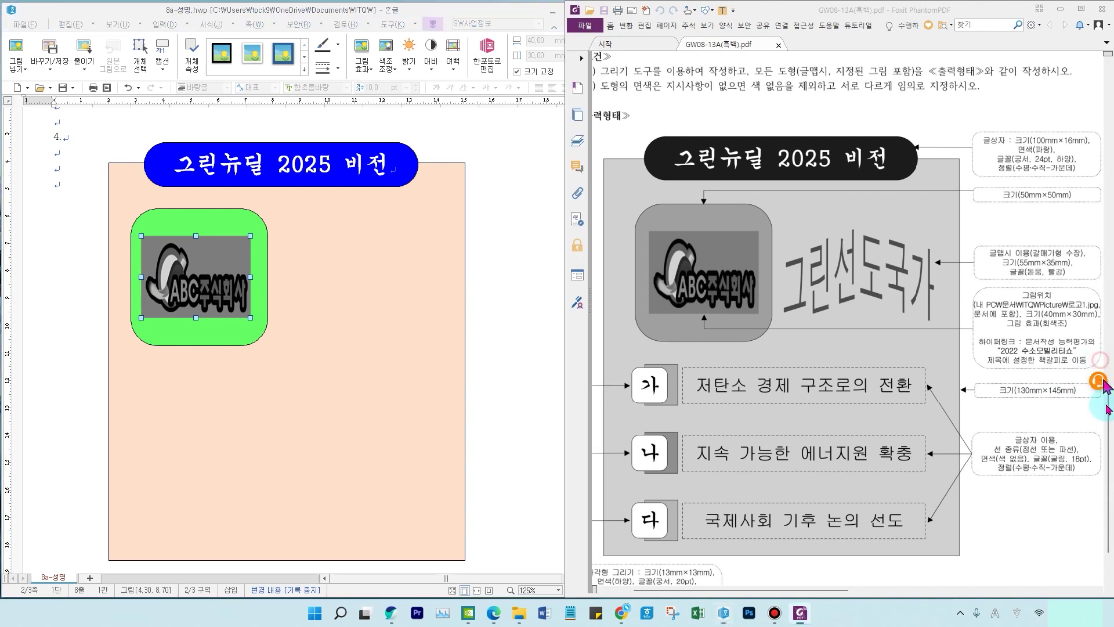
drag(973, 328, 1109, 377)
click(50, 194)
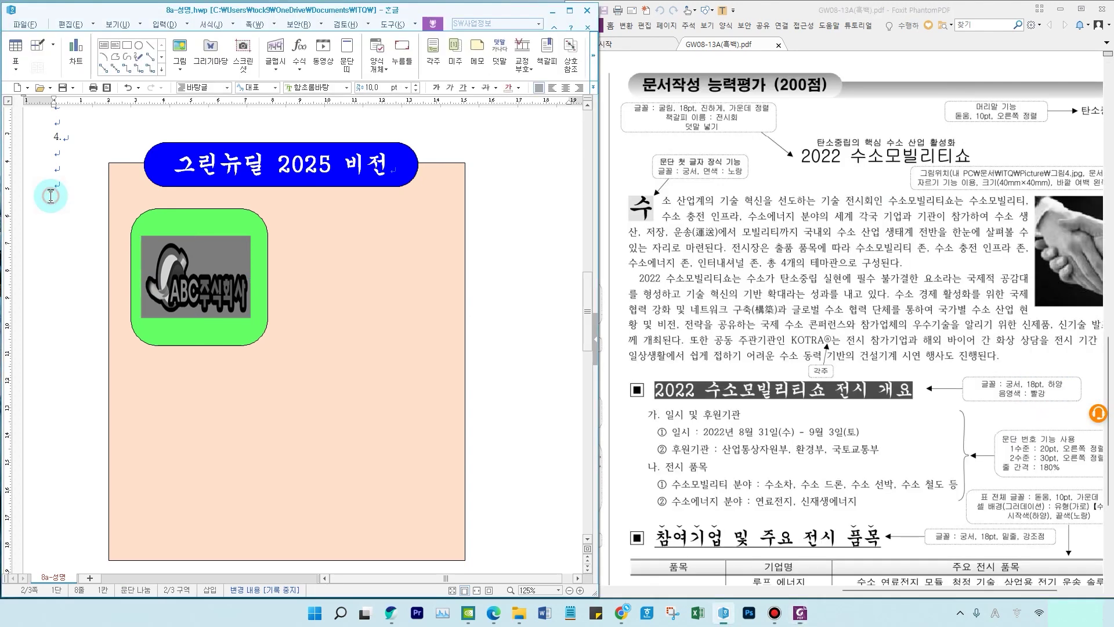
scroll(67, 276, down, 14)
click(75, 275)
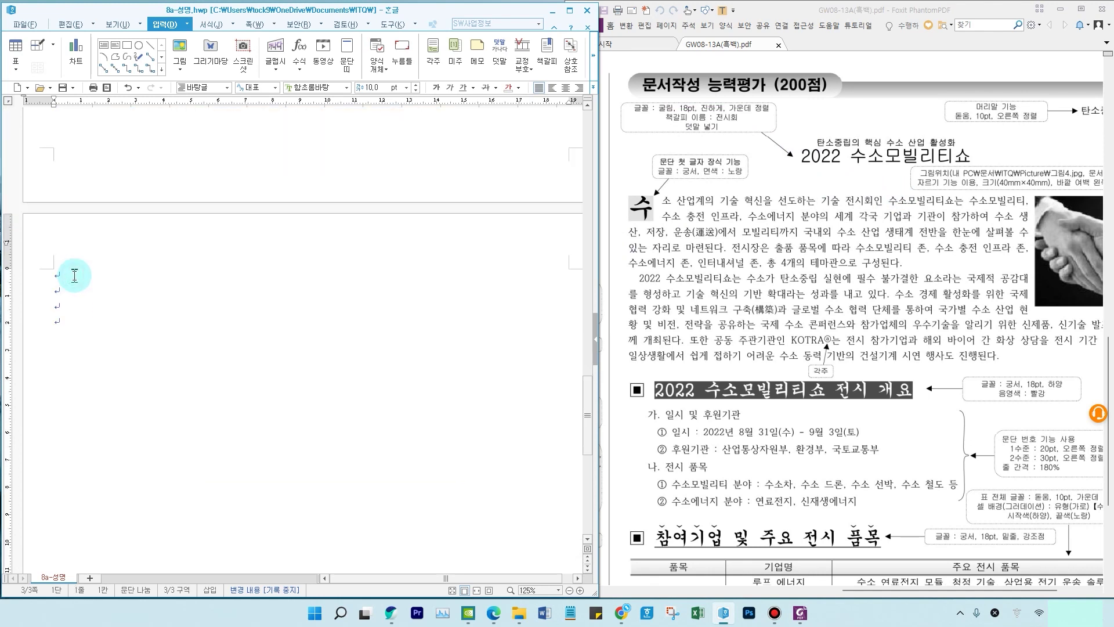
click(75, 275)
drag(797, 144, 971, 169)
click(300, 283)
text(2022 수소모빌리티쇼)
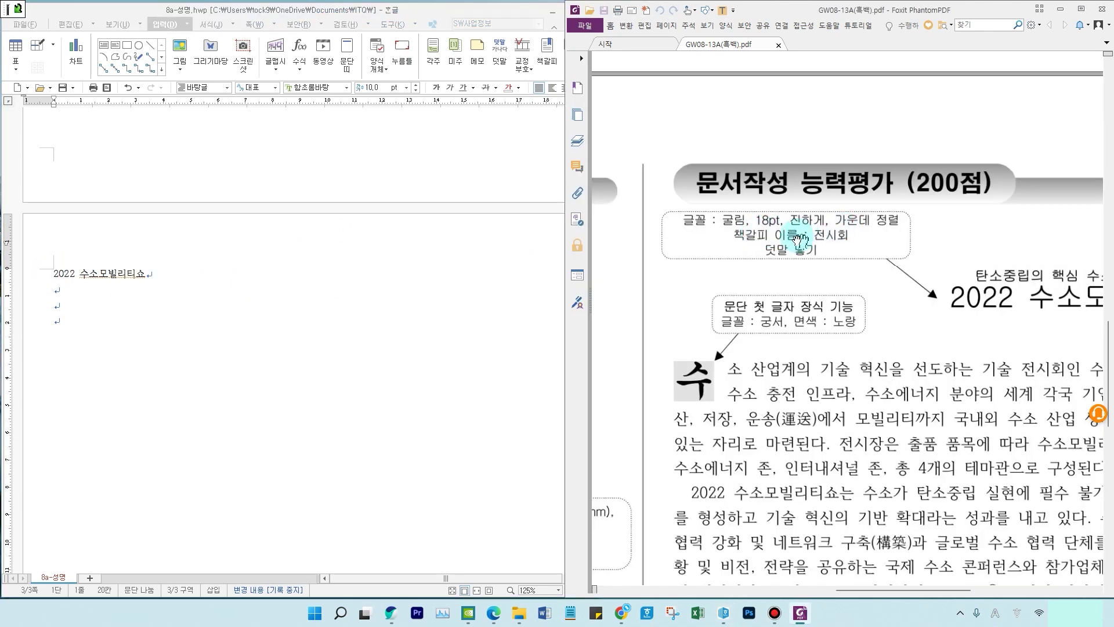
Step: Insert a bookmark named 전시회 directly in front of the title "2022 수소모빌리티쇼" on page 3
click(893, 301)
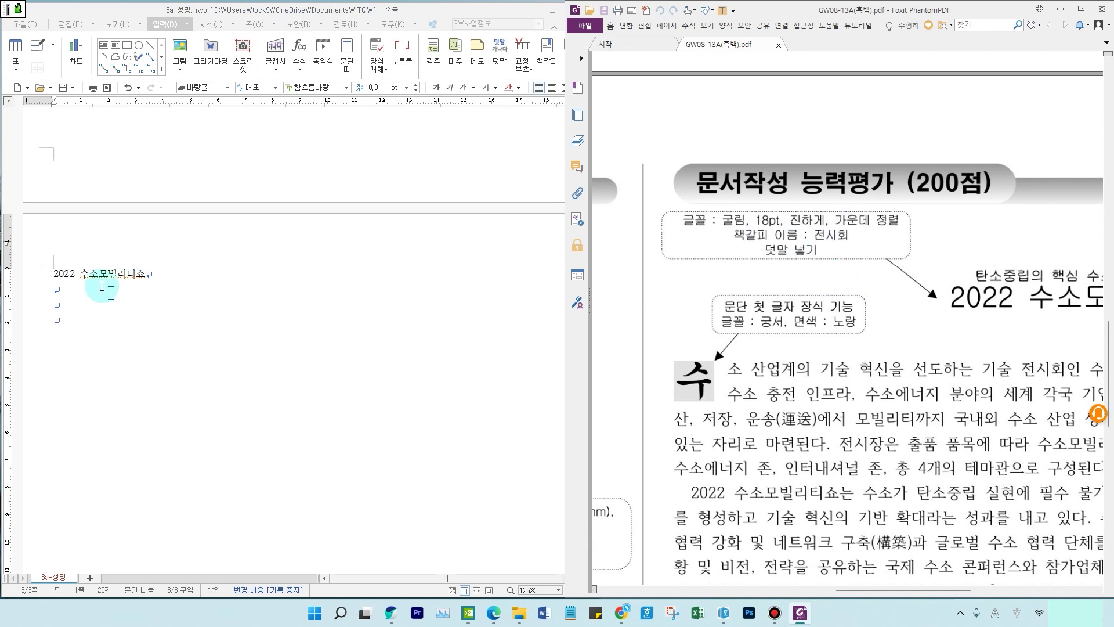
click(50, 278)
click(50, 290)
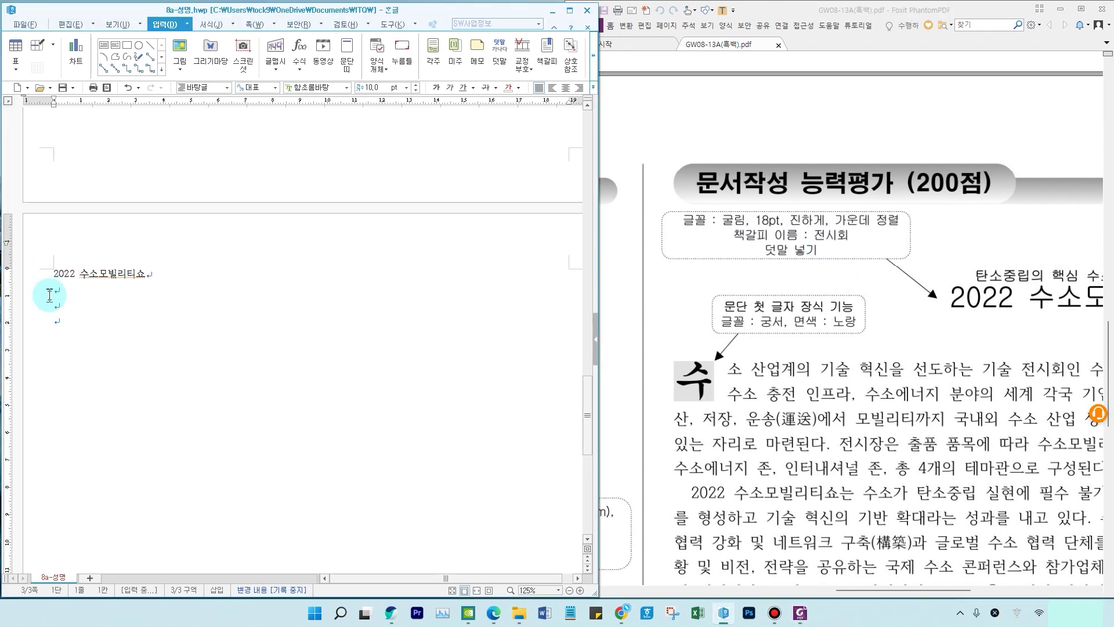
key(ctrl+2)
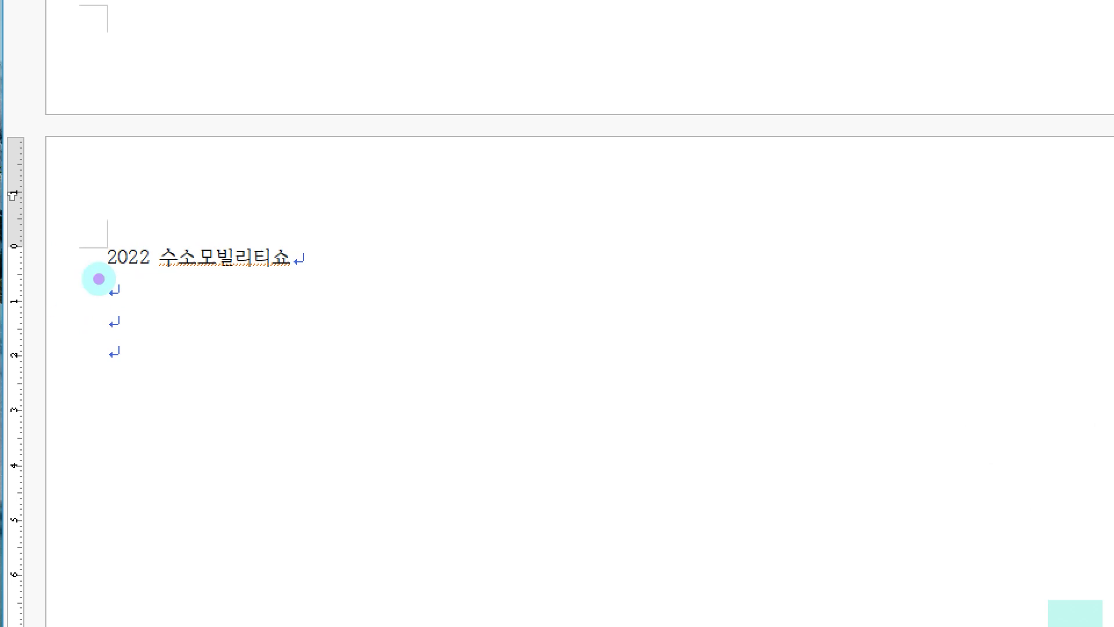
drag(95, 240, 113, 224)
key(Escape)
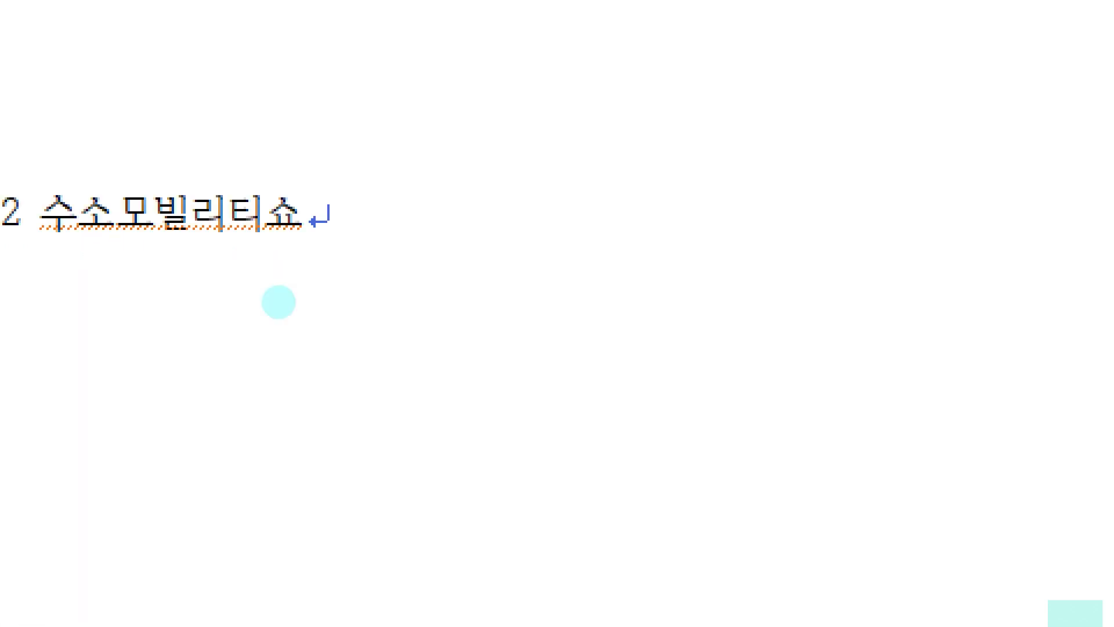
key(ctrl+4)
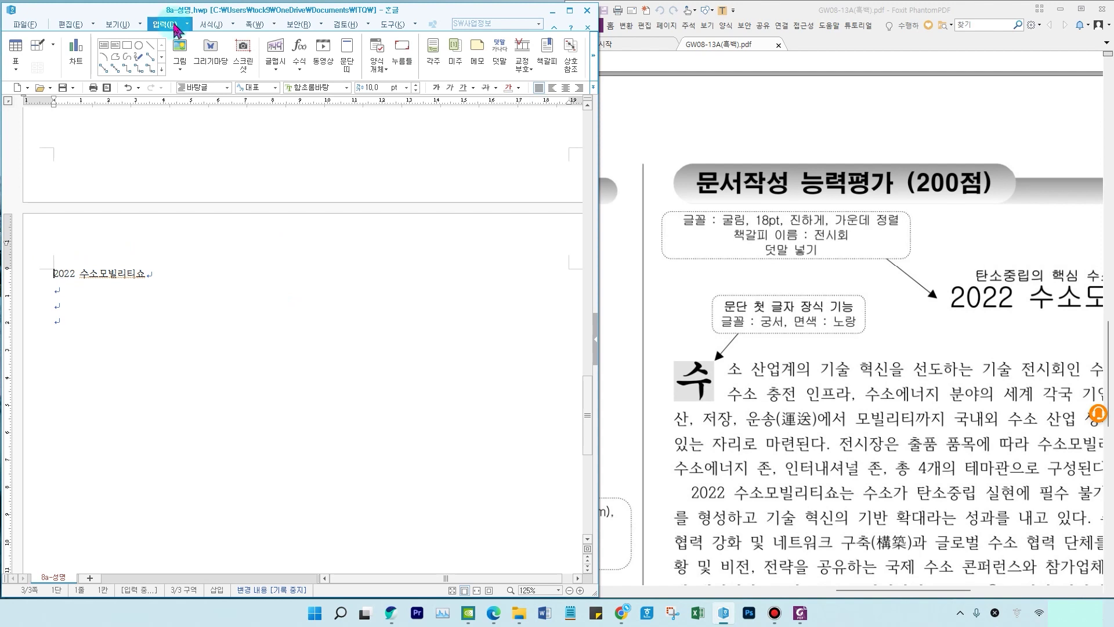
click(540, 69)
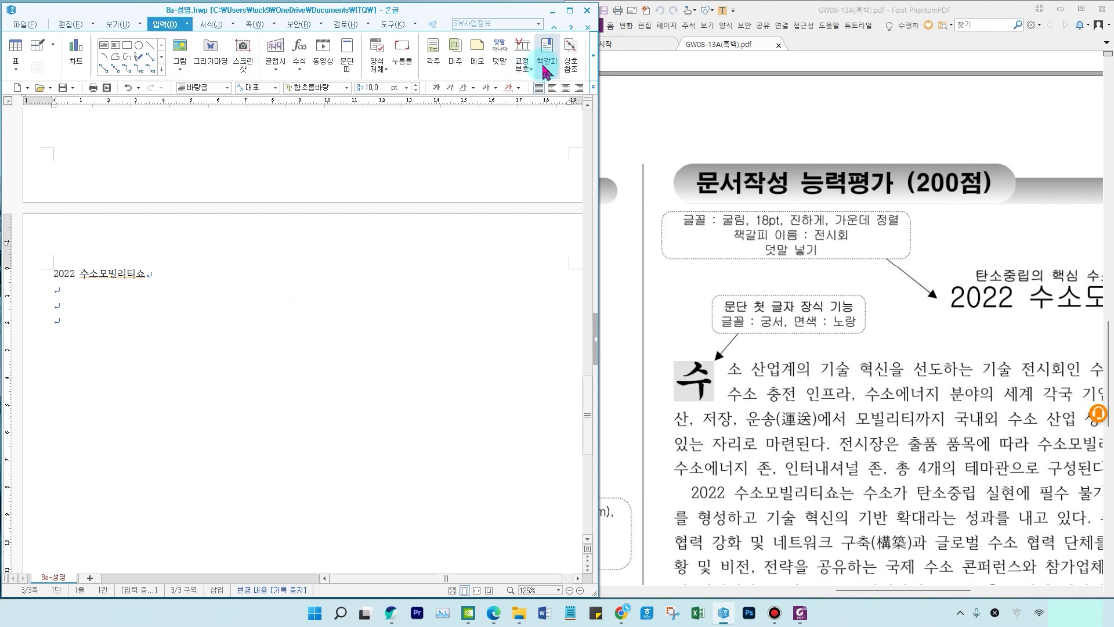
click(546, 69)
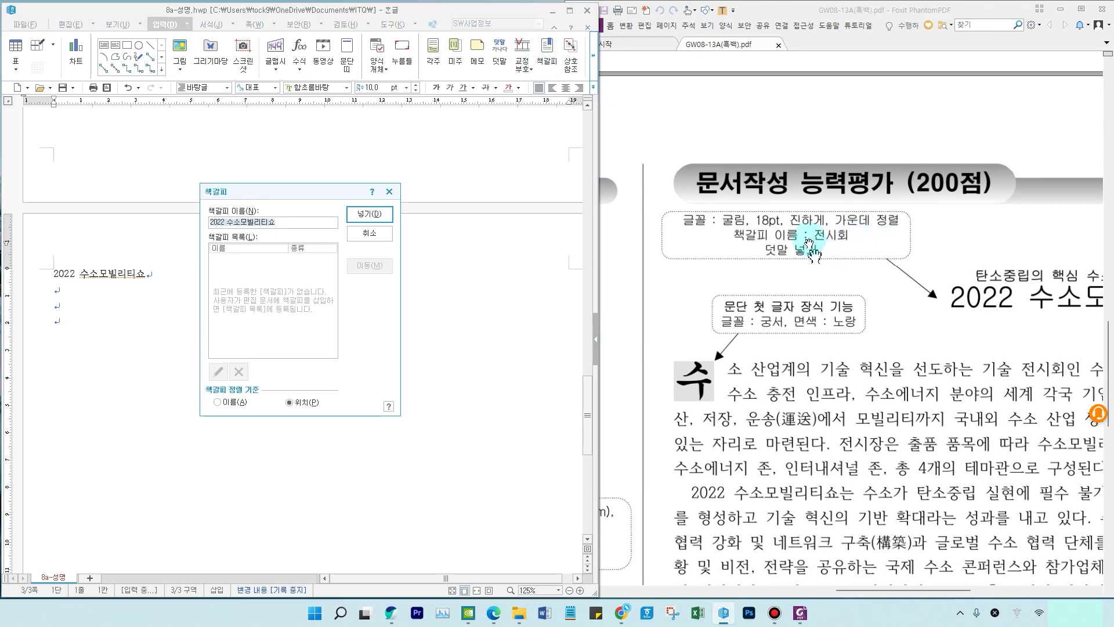
click(249, 220)
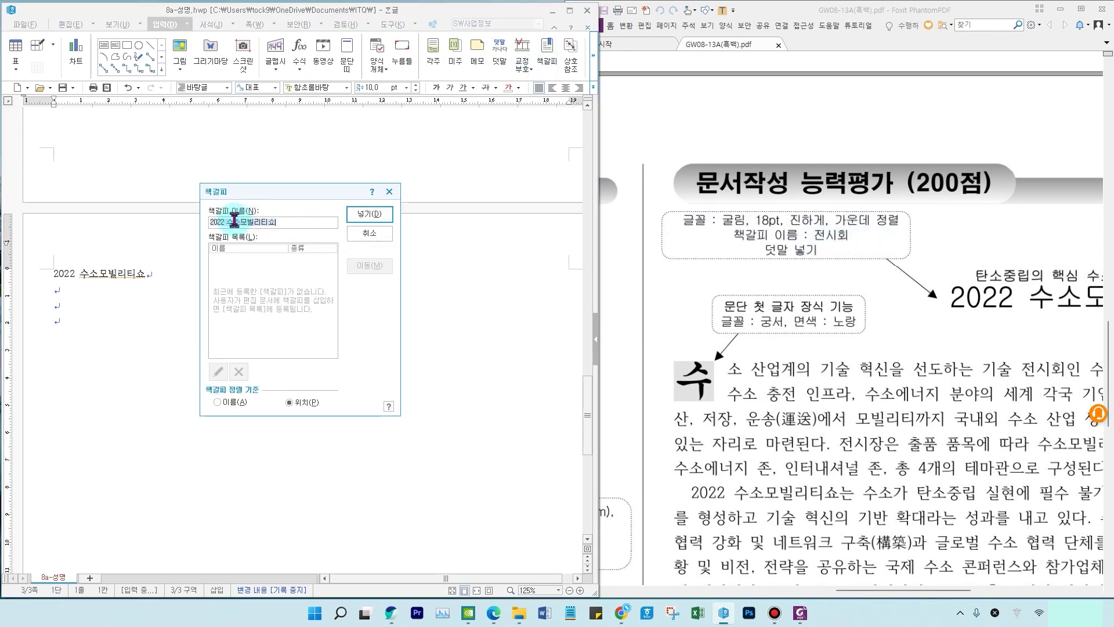
text(ㅈ)
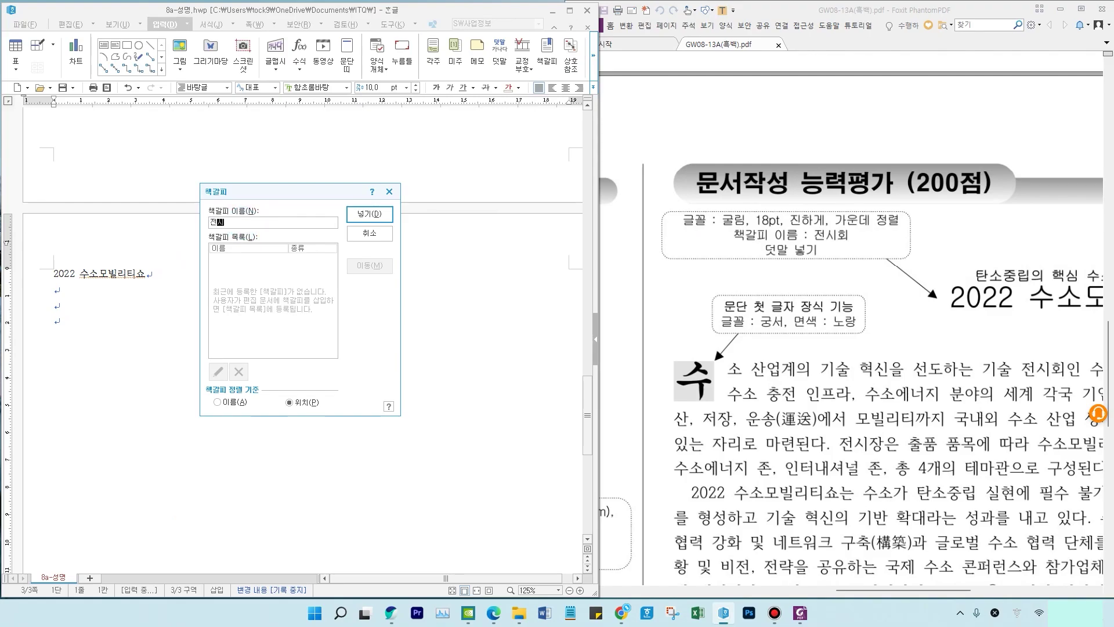
text(시회)
key(Return)
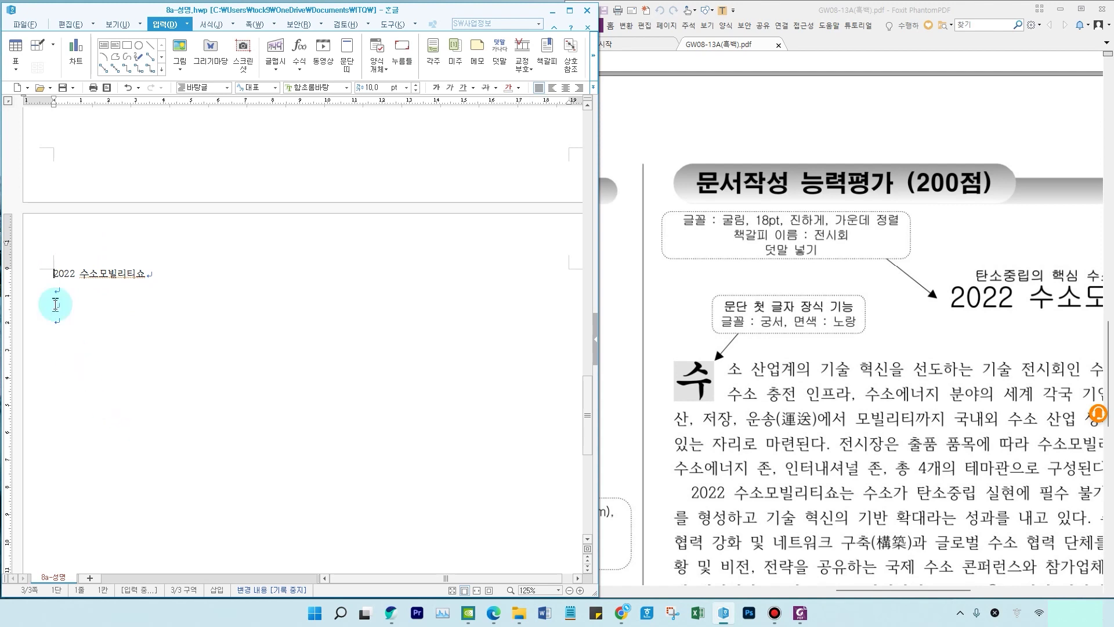
Step: Test the 전시회 bookmark by jumping to it from the last empty line on page 3
key(ctrl+2)
mouse_move(43, 257)
mouse_down()
mouse_move(50, 276)
mouse_move(66, 248)
mouse_up()
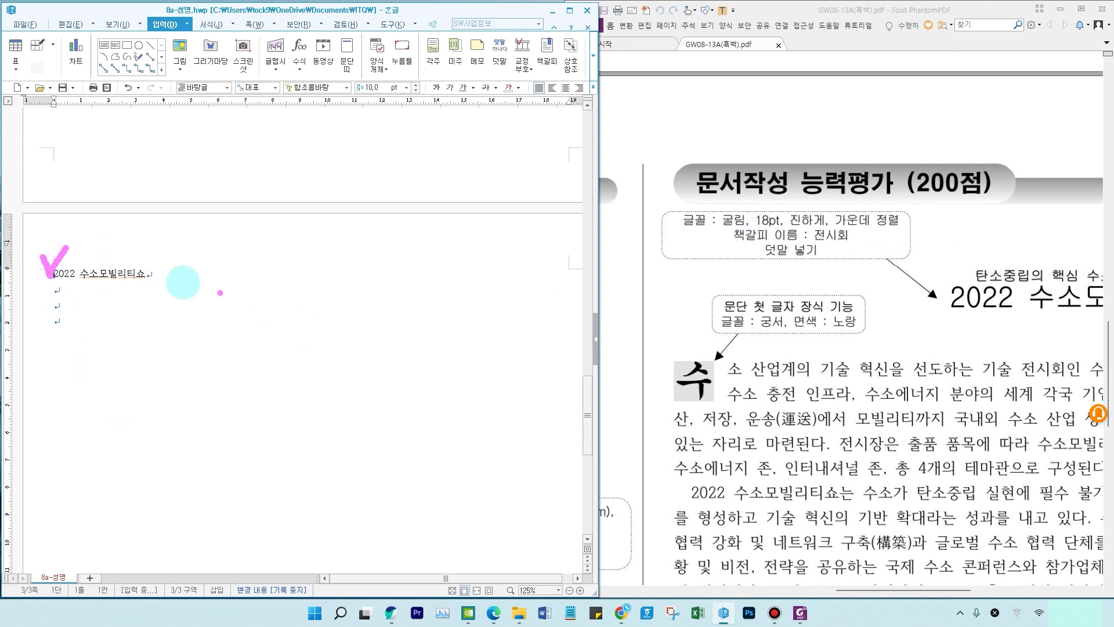
key(Escape)
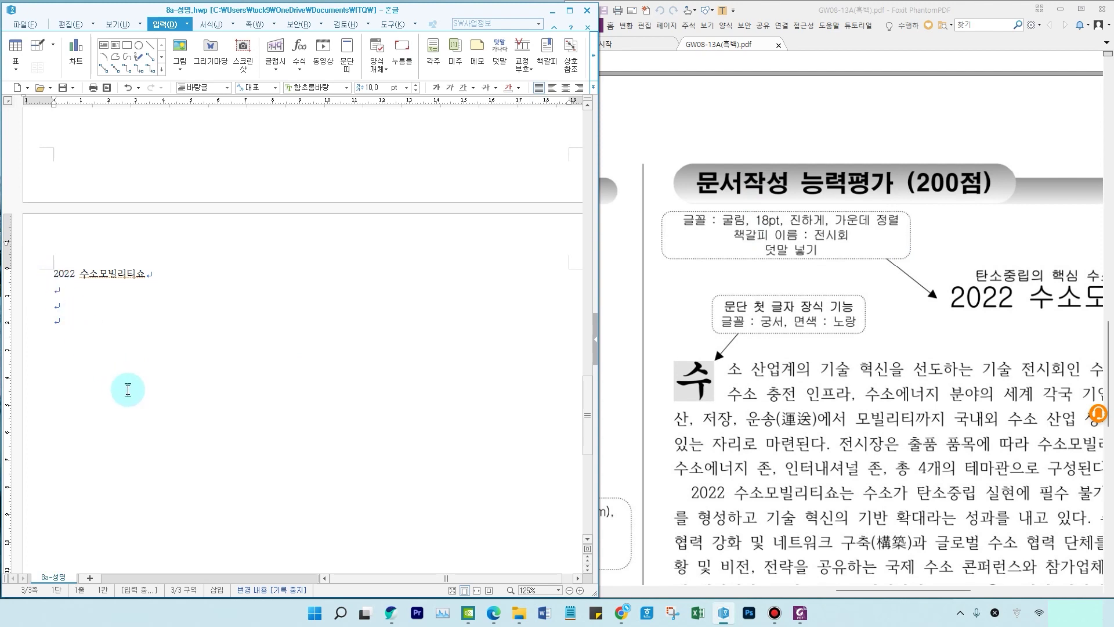
click(74, 321)
key(ctrl+2)
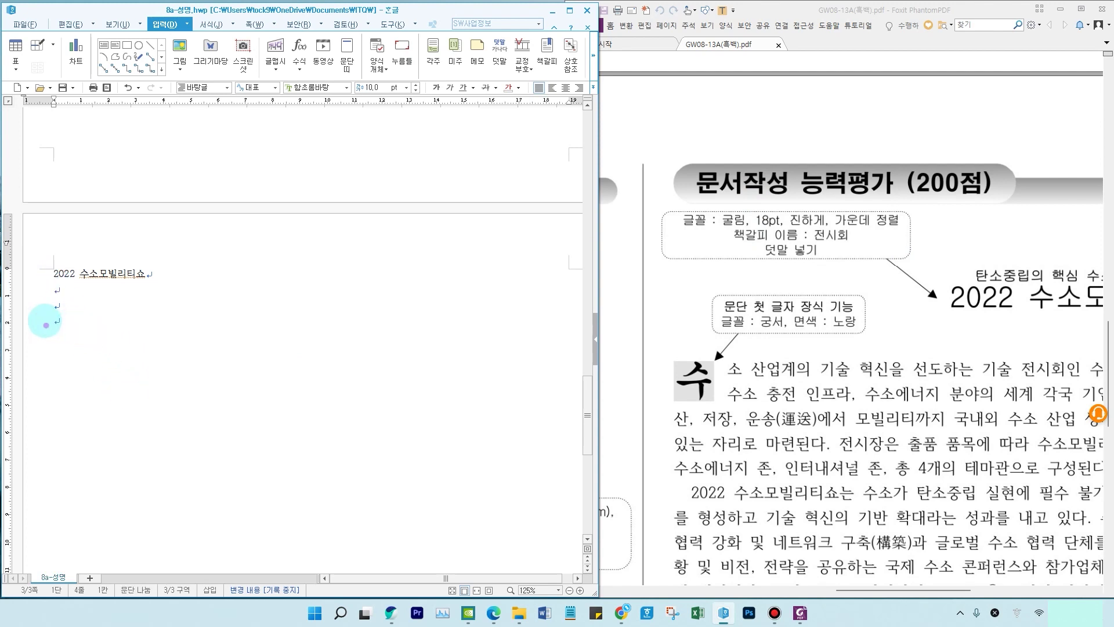
mouse_move(56, 319)
mouse_down()
mouse_move(59, 335)
mouse_move(94, 341)
mouse_up()
key(Escape)
click(548, 58)
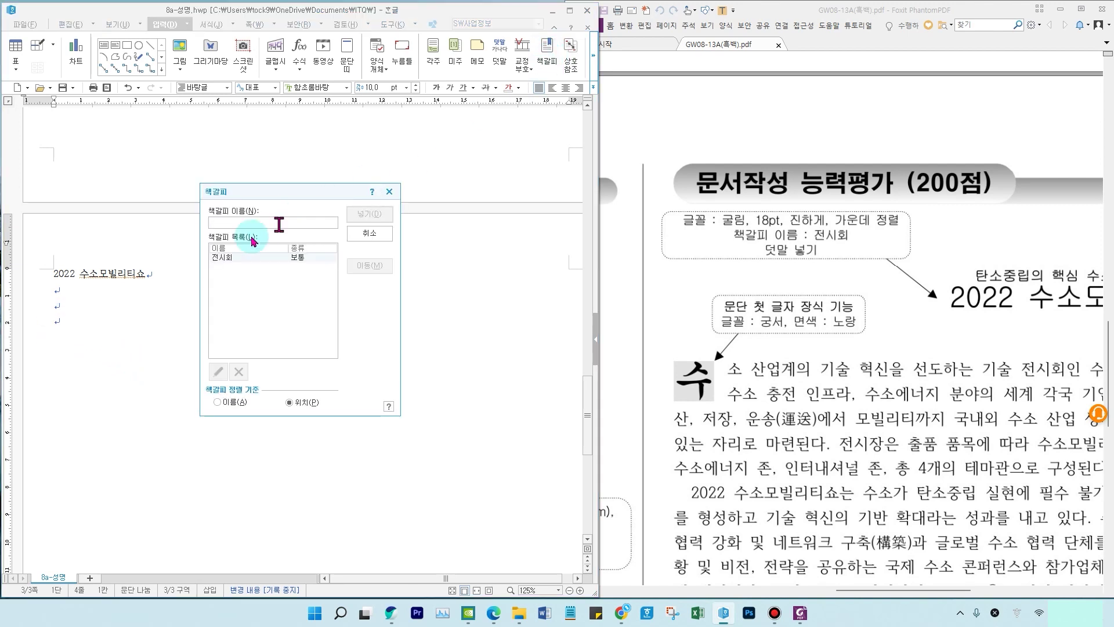
click(244, 259)
click(369, 213)
click(55, 273)
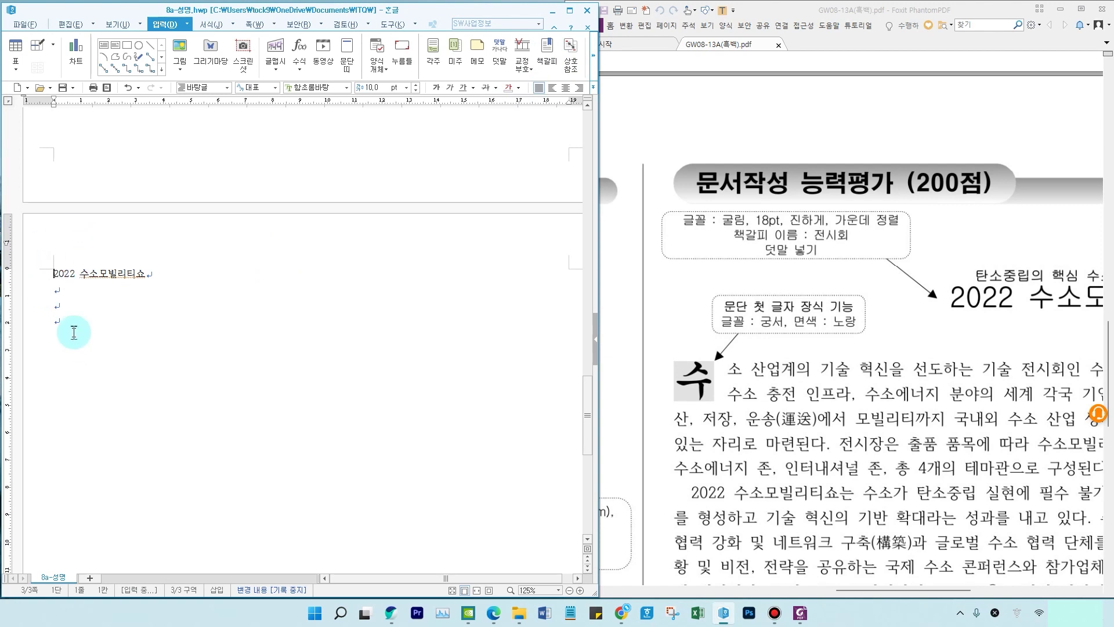
Step: Show the control codes (조판 부호) to check the bookmark in front of the title, and hide them again
click(122, 26)
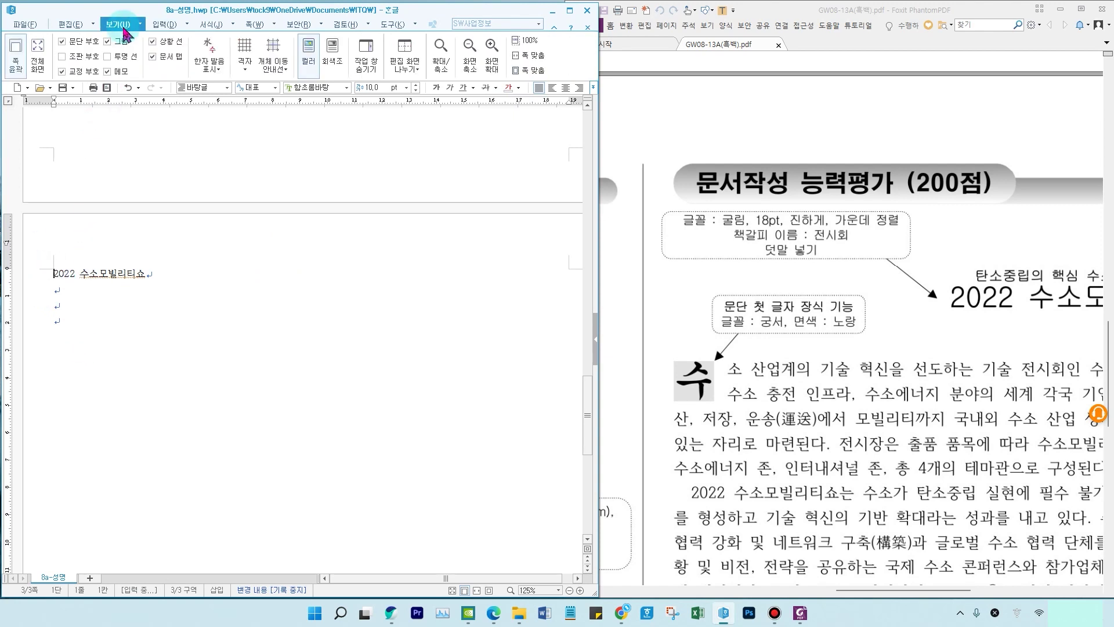
click(63, 56)
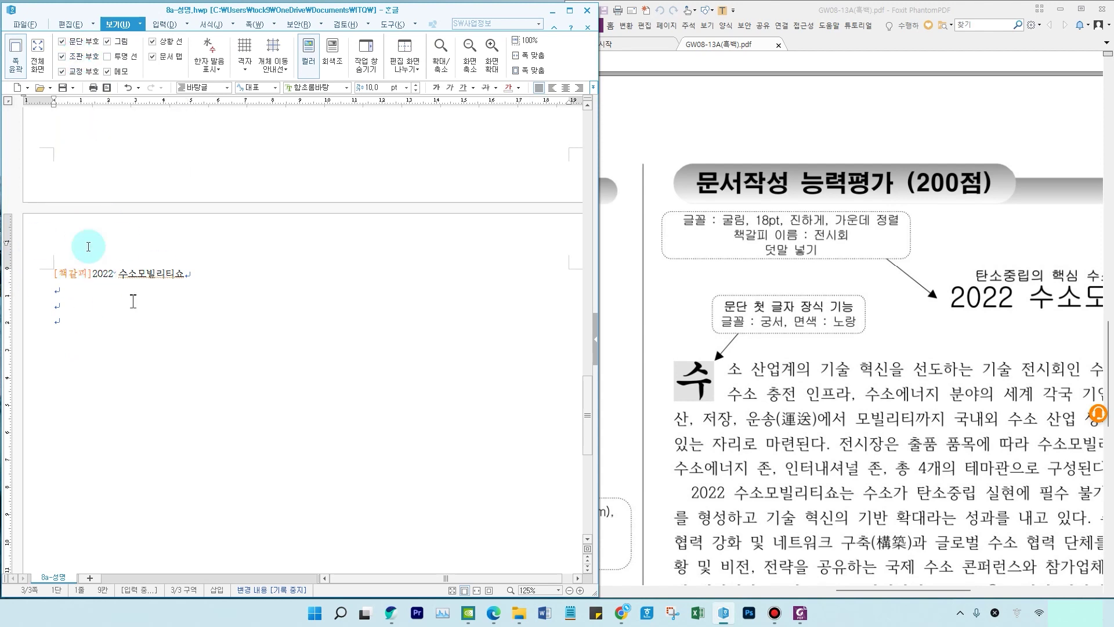
click(65, 241)
click(69, 342)
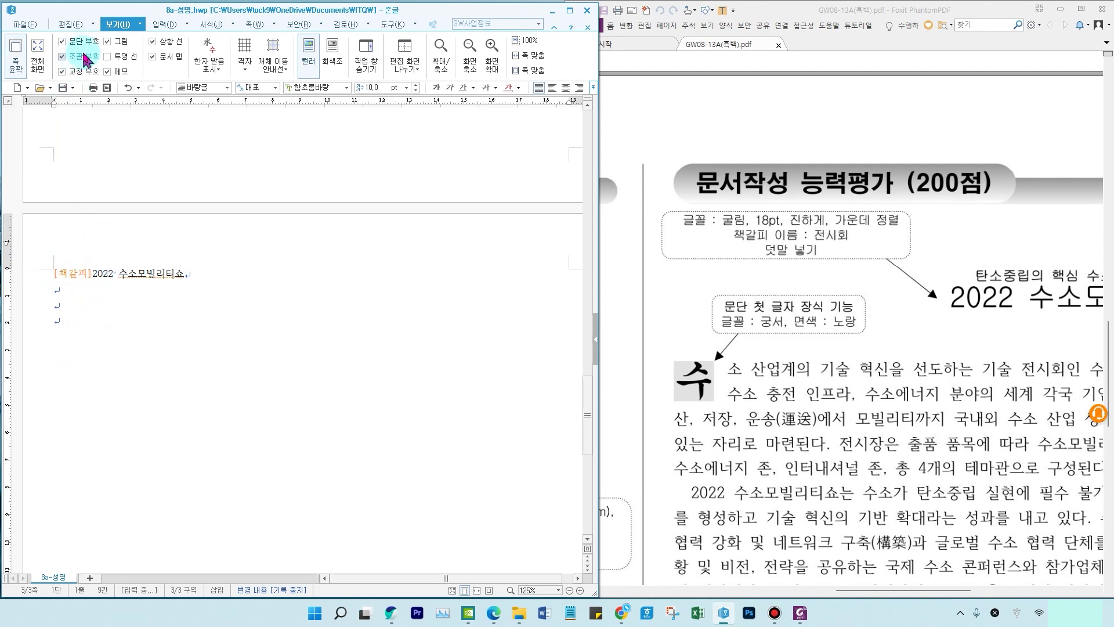
click(82, 63)
click(93, 314)
Step: Hyperlink the logo picture on page 2 to the 전시회 bookmark of the current document and follow the link to test it
scroll(95, 319, up, 10)
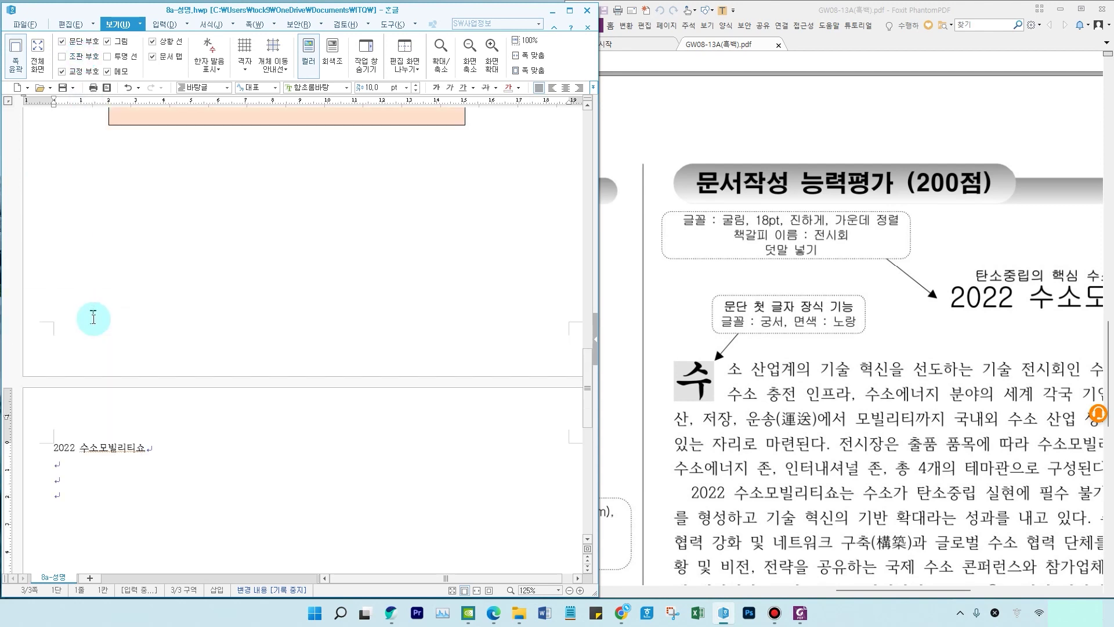
scroll(97, 325, up, 5)
click(208, 319)
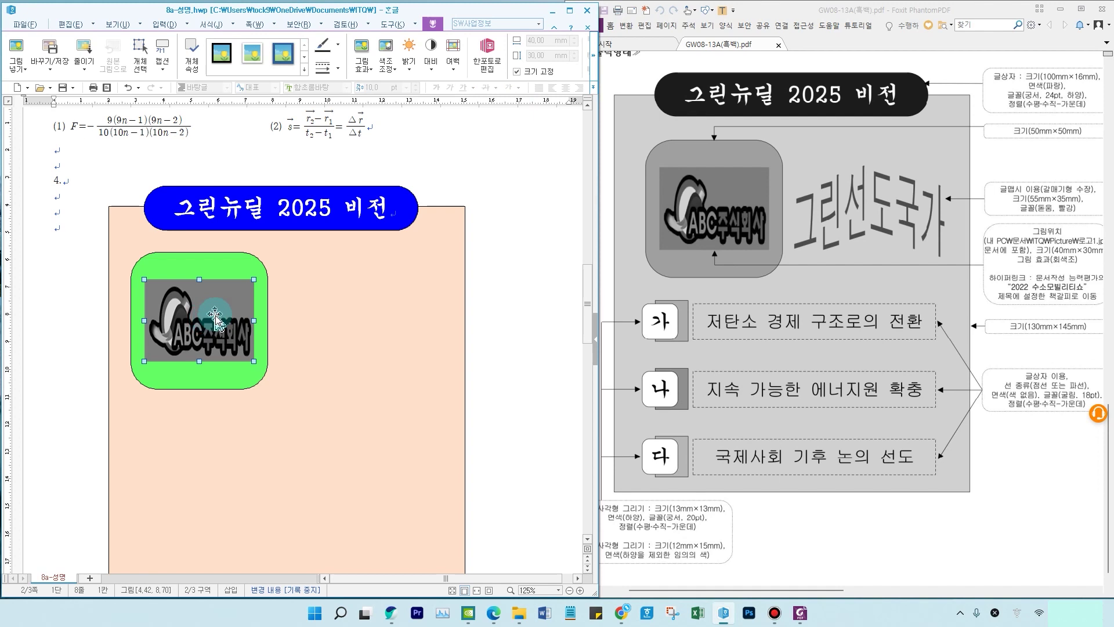
right_click(215, 320)
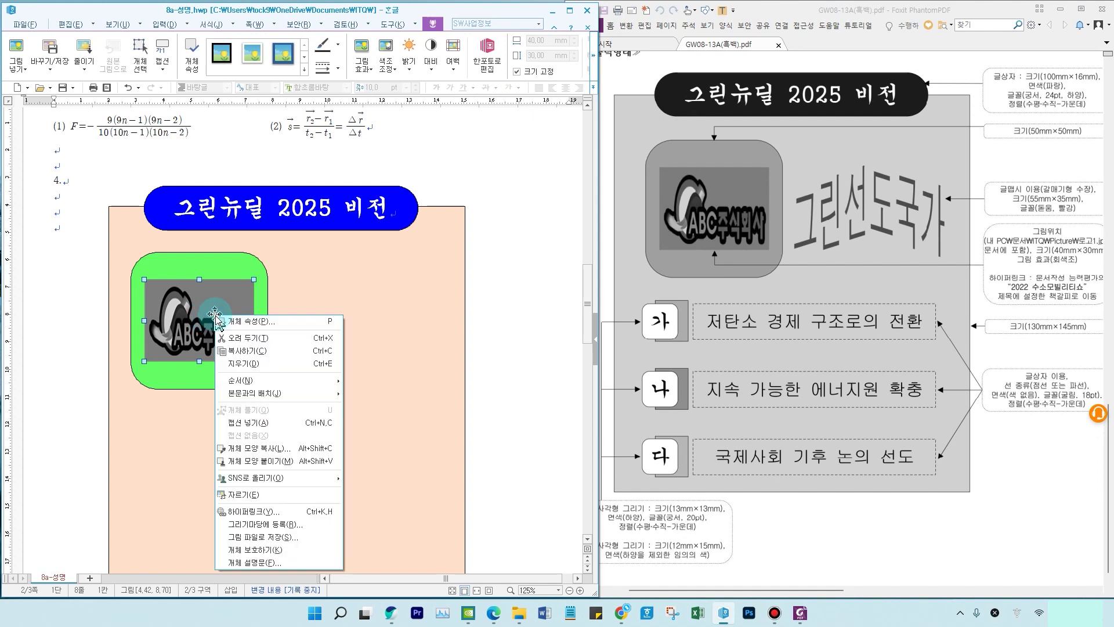
click(256, 511)
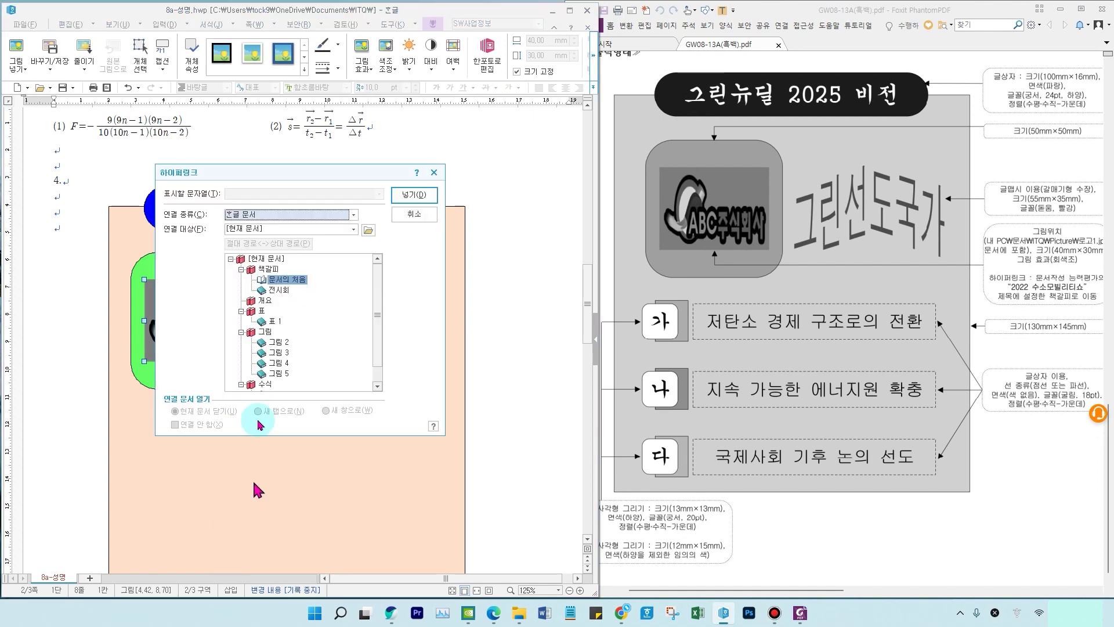
click(279, 290)
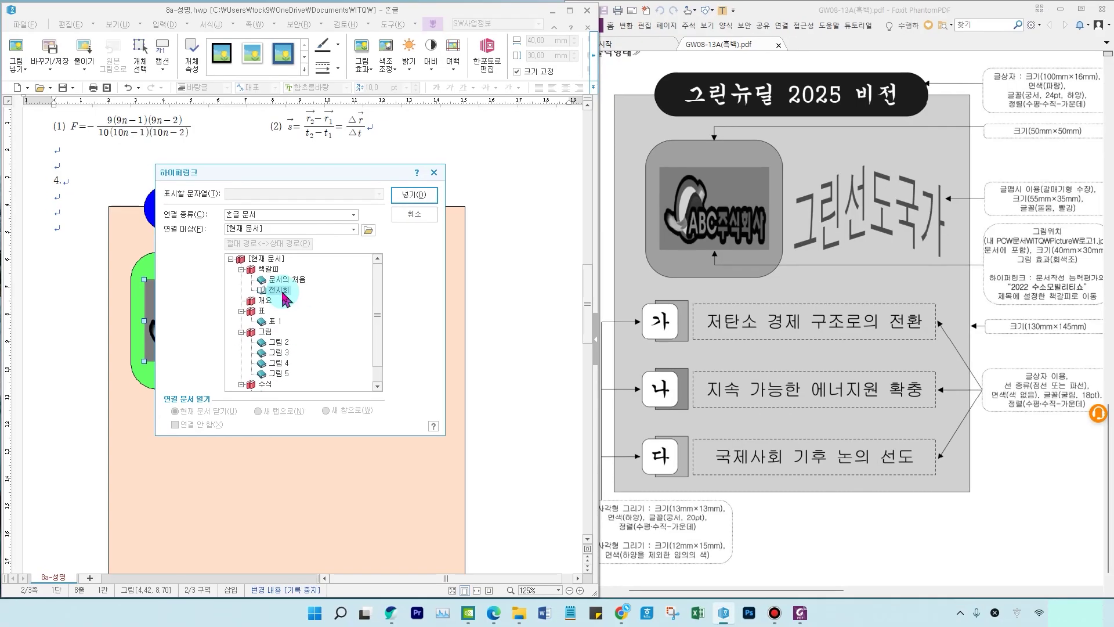
click(403, 198)
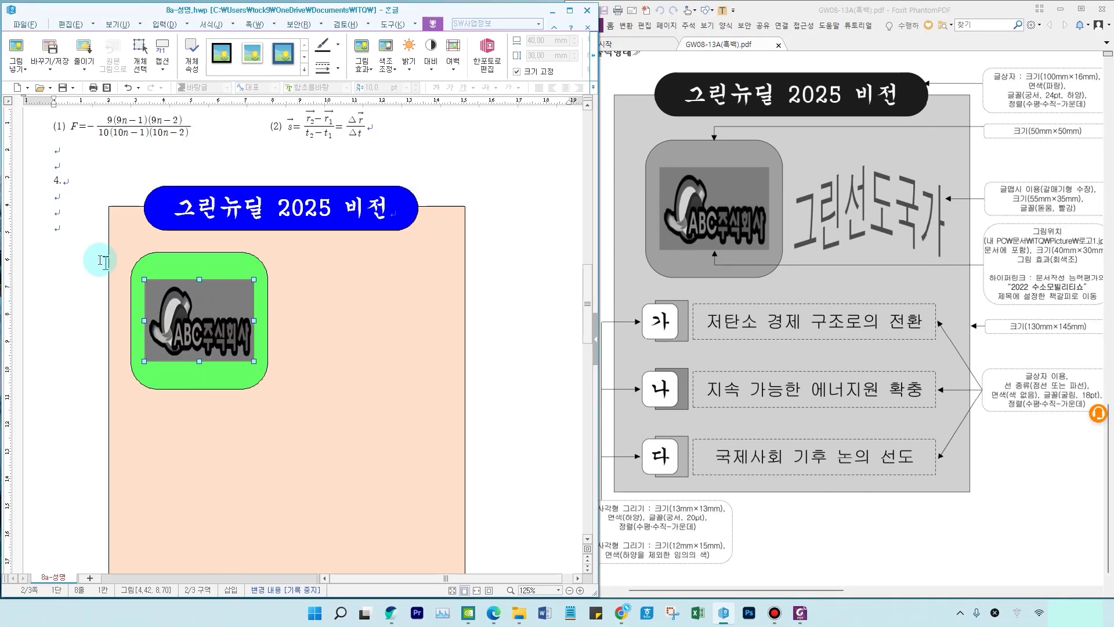
click(64, 228)
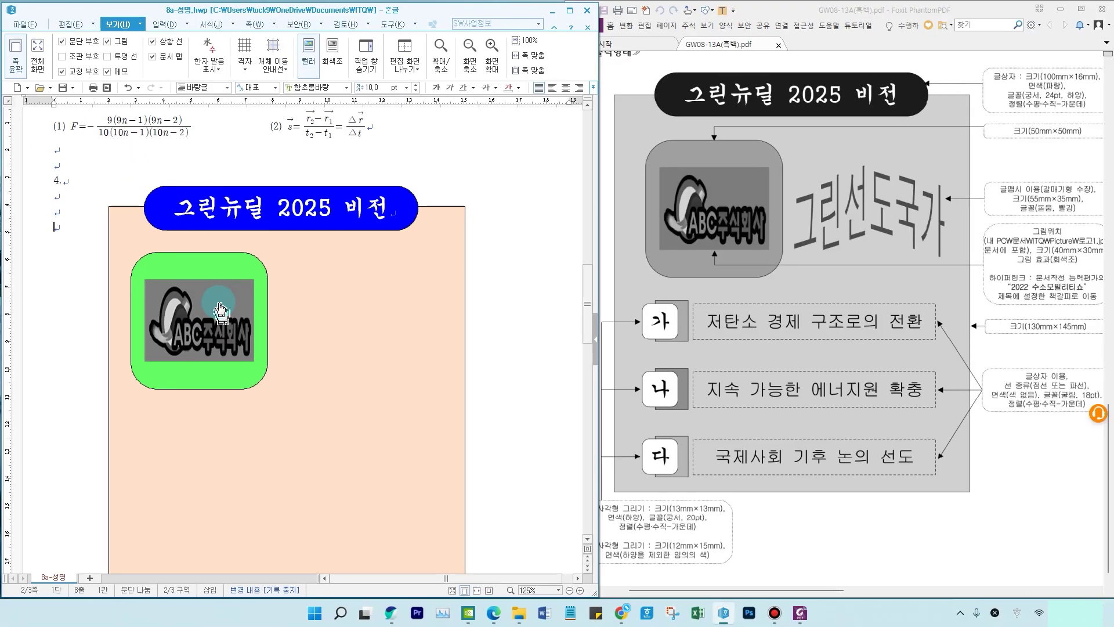
click(220, 308)
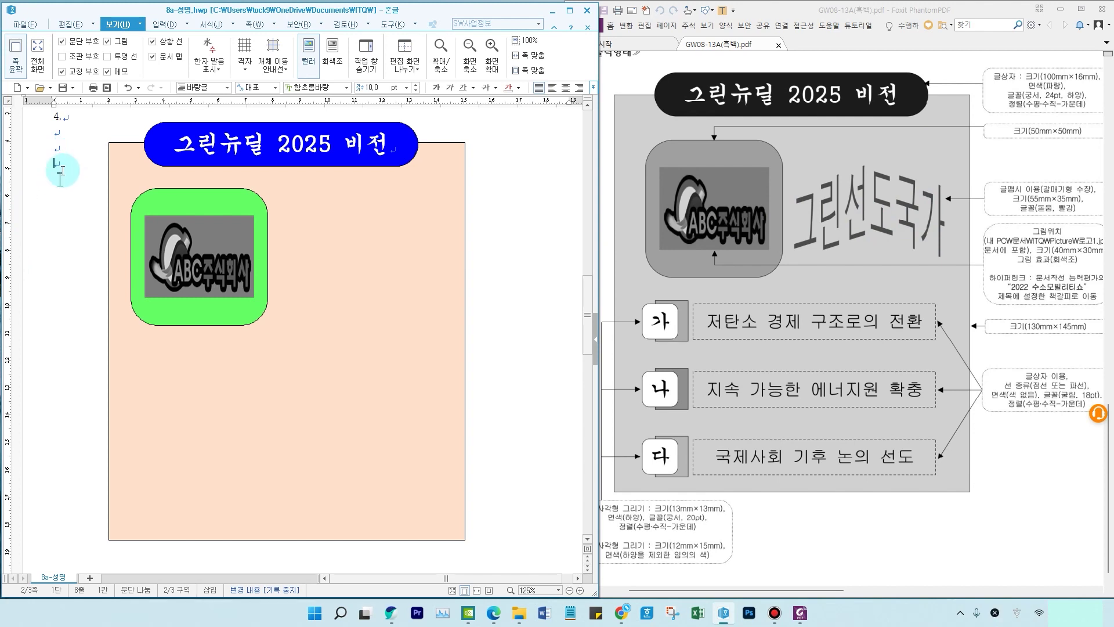
Step: Start a new WordArt (글맵시) object with the text "그린선도국가" in the 돋움 font
click(158, 25)
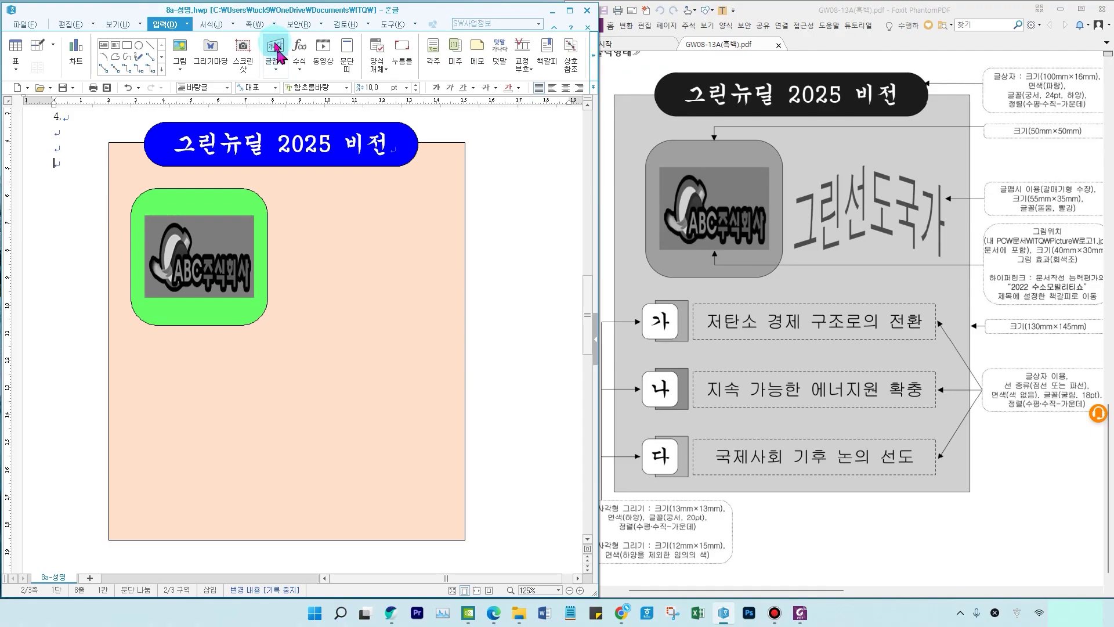
click(273, 106)
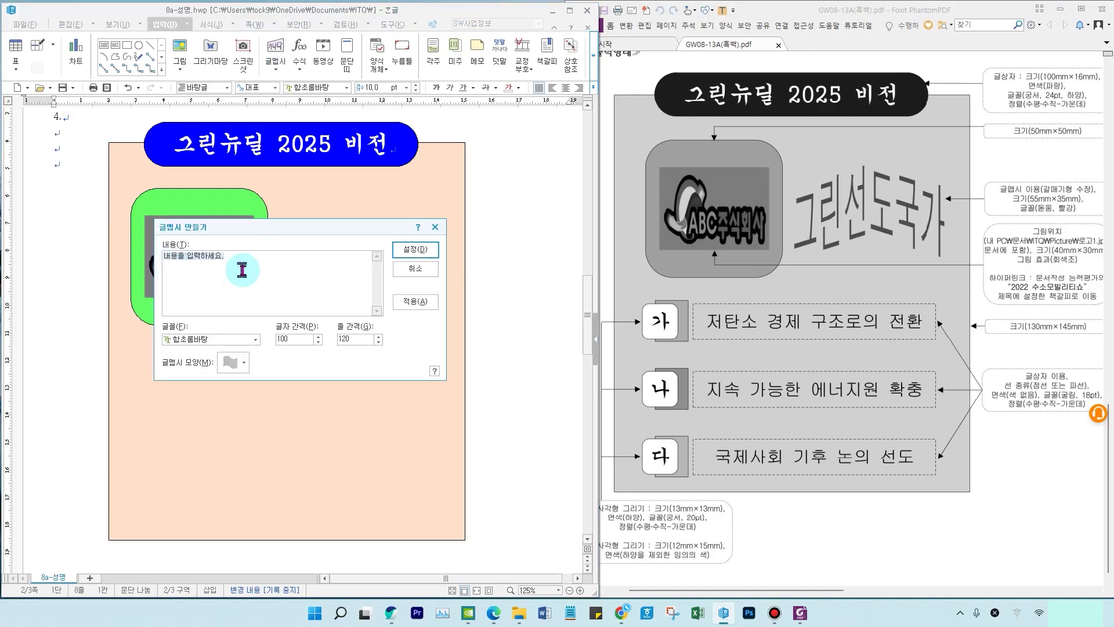
text(ㄱ)
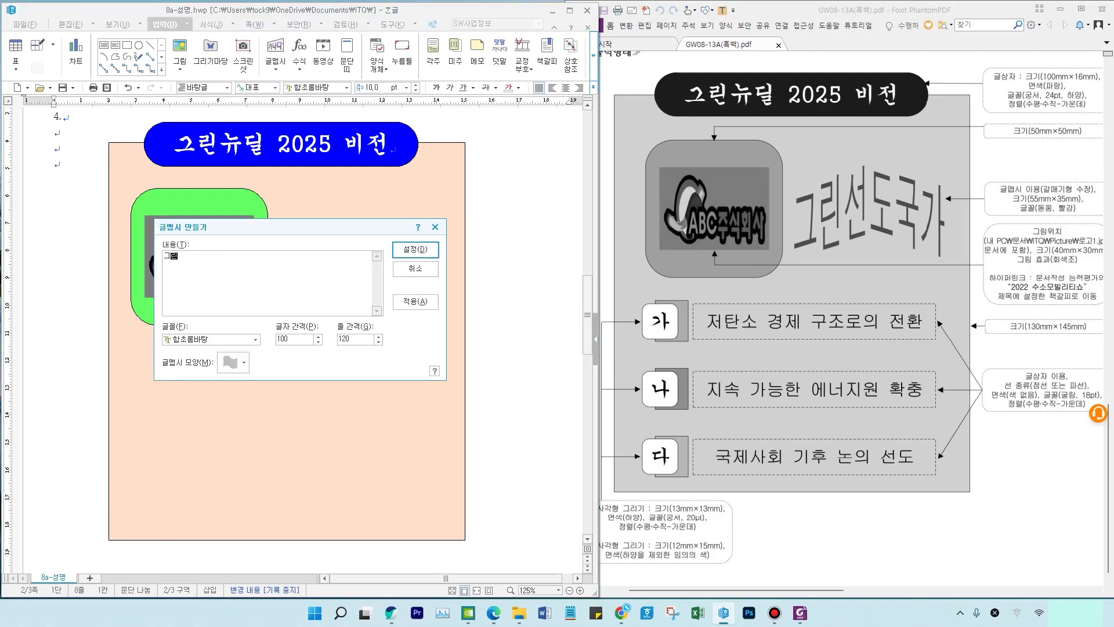
text(그린선도국가)
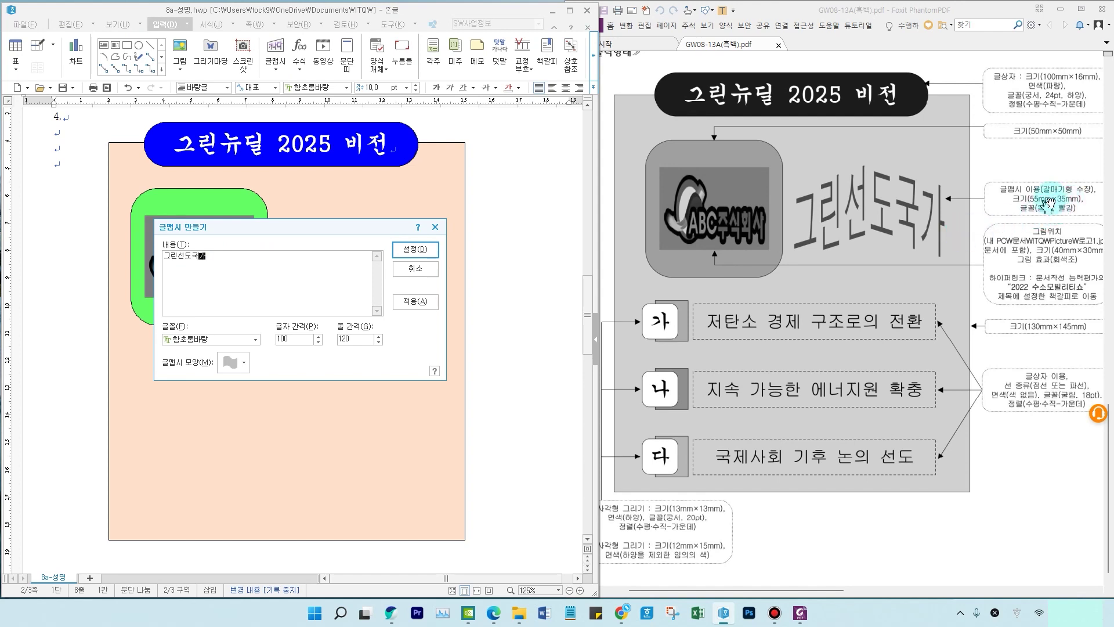
click(213, 339)
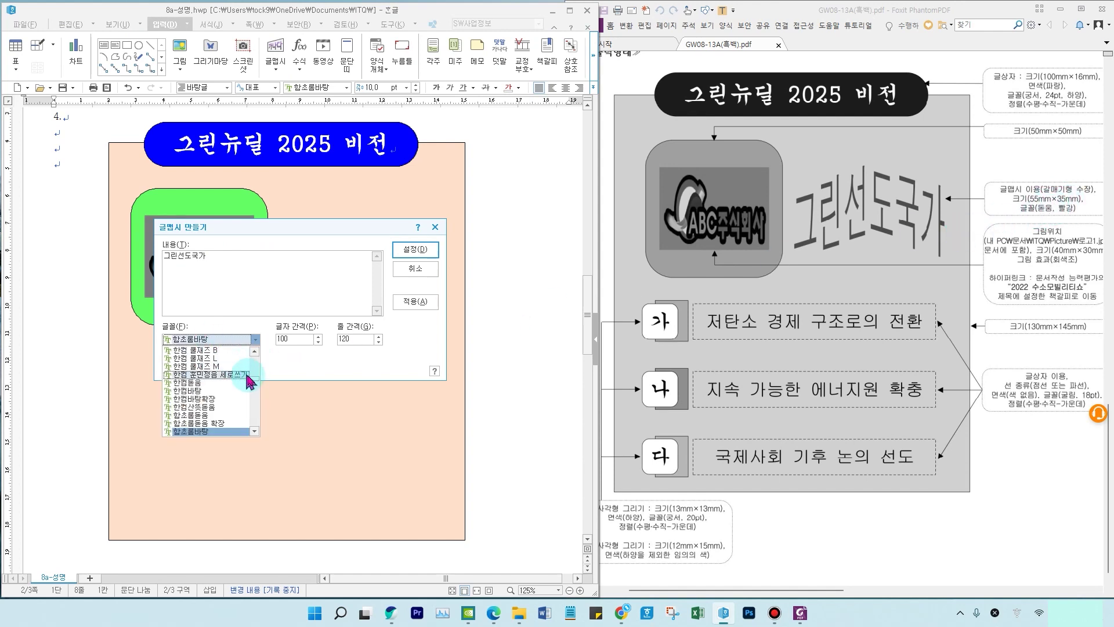
drag(254, 379, 254, 360)
click(206, 391)
Step: Set the WordArt shape to 갈매기형 수장 to match the exam's drawing
click(244, 363)
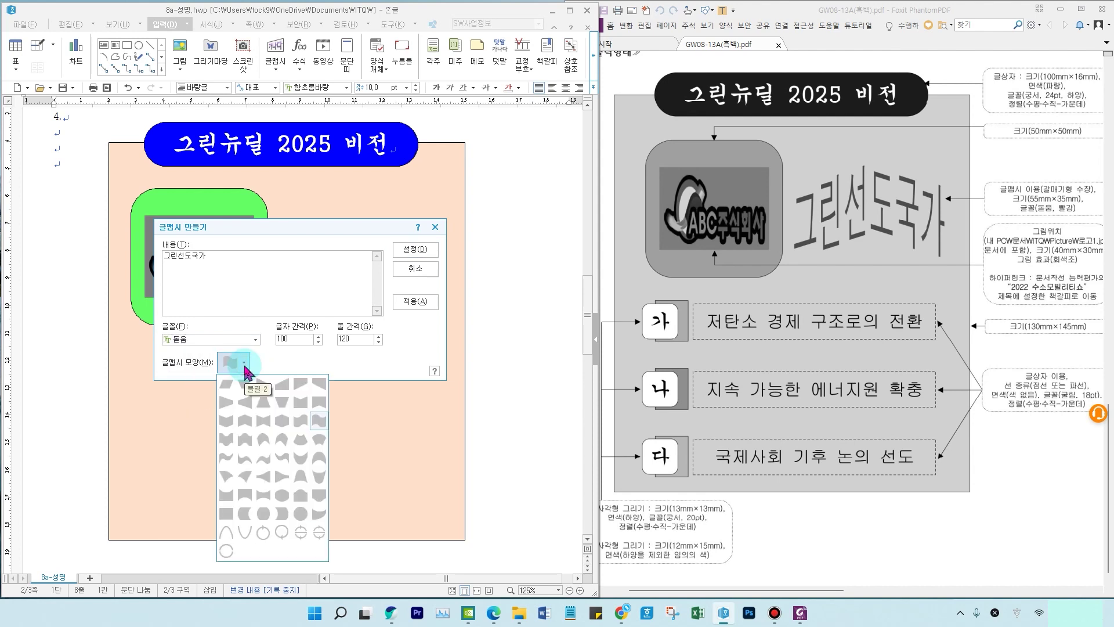
mouse_move(799, 197)
mouse_down()
mouse_move(835, 174)
mouse_move(879, 173)
mouse_move(942, 203)
mouse_move(799, 200)
mouse_up()
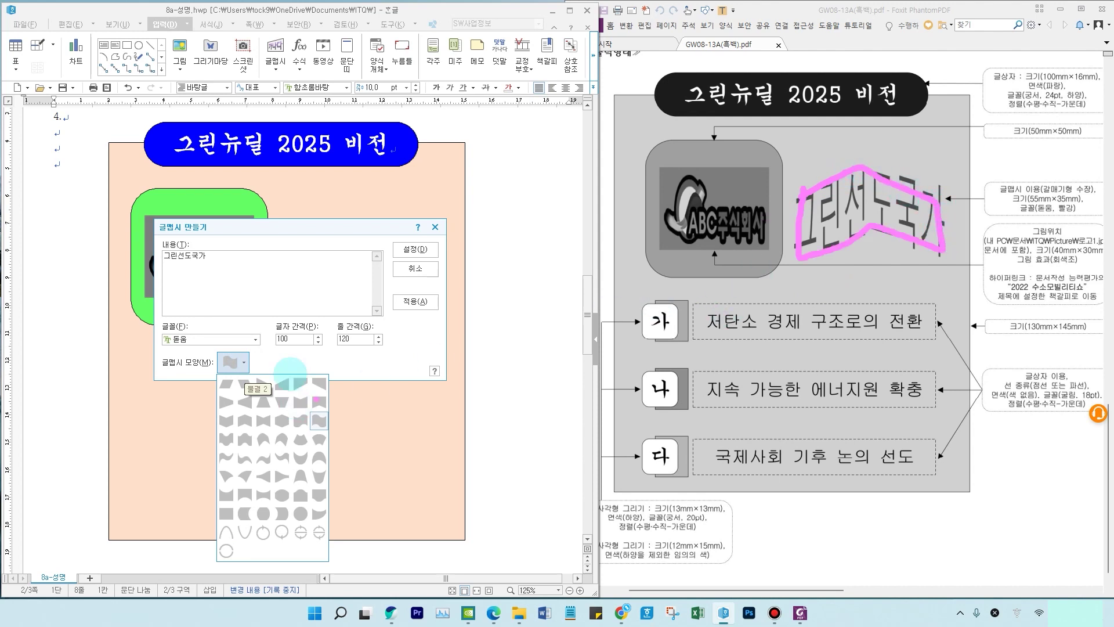
key(Escape)
click(244, 363)
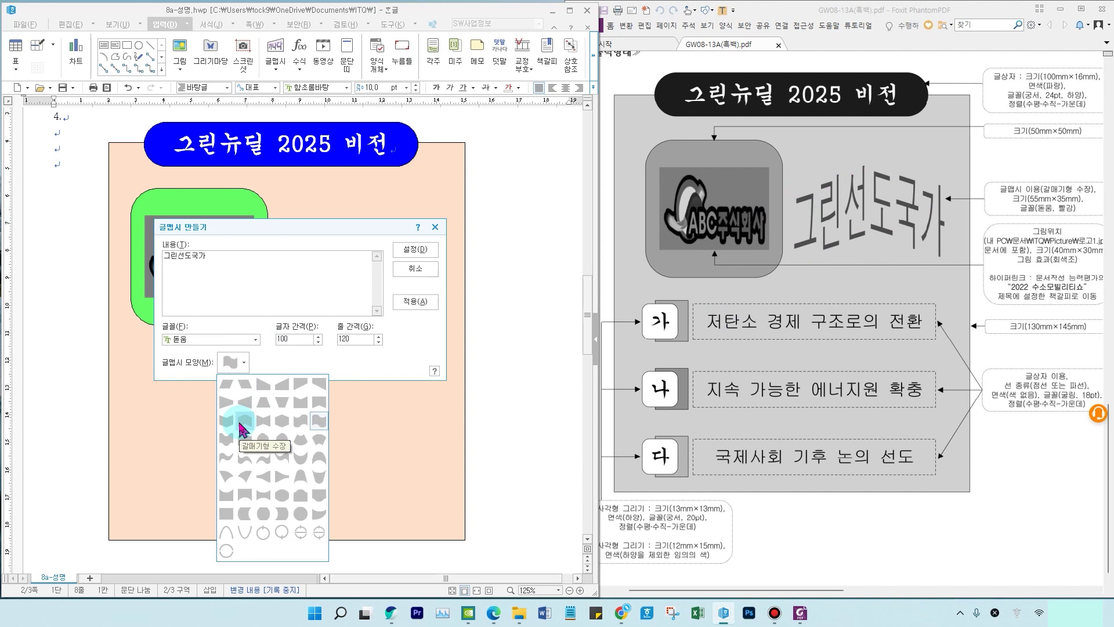
click(243, 429)
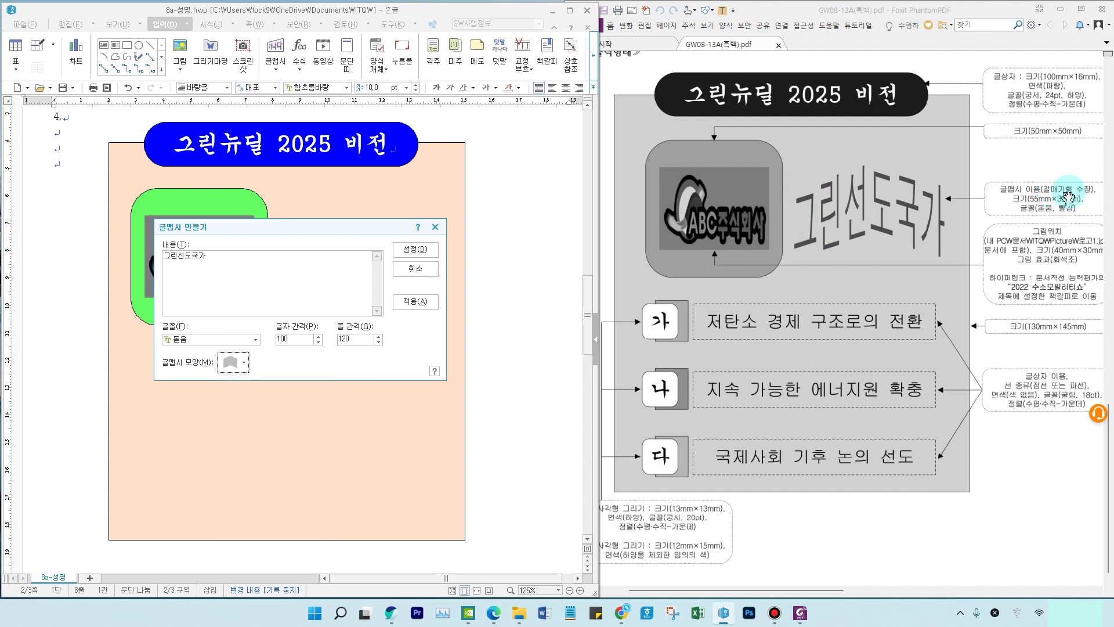
Step: Insert the 그린선도국가 WordArt on the page and fix its size at 55 mm wide by 35 mm high
click(415, 249)
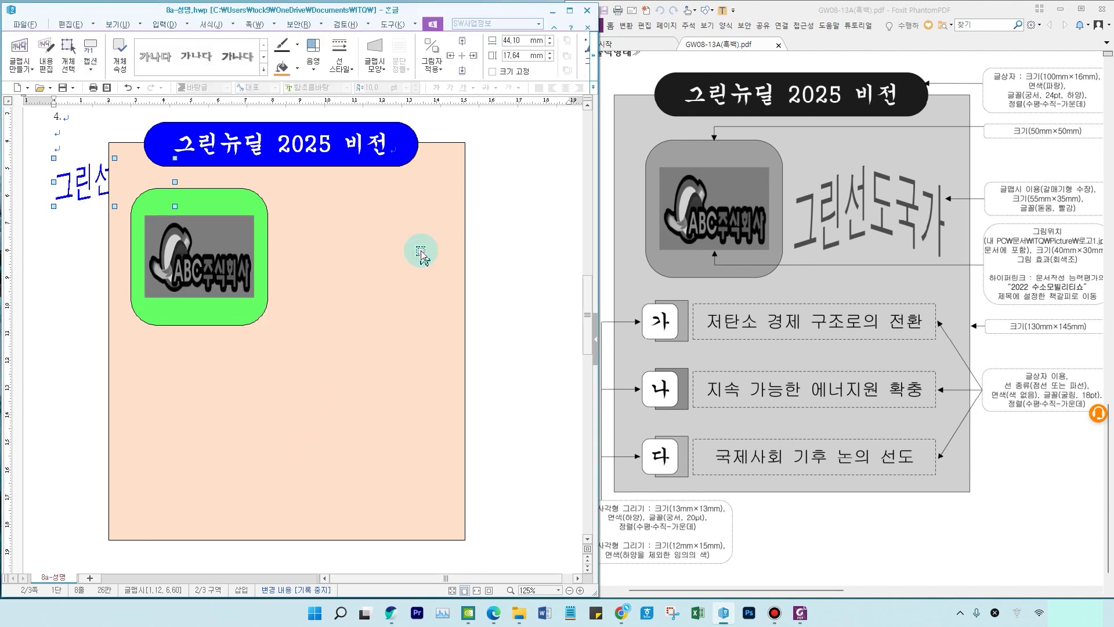
double_click(83, 191)
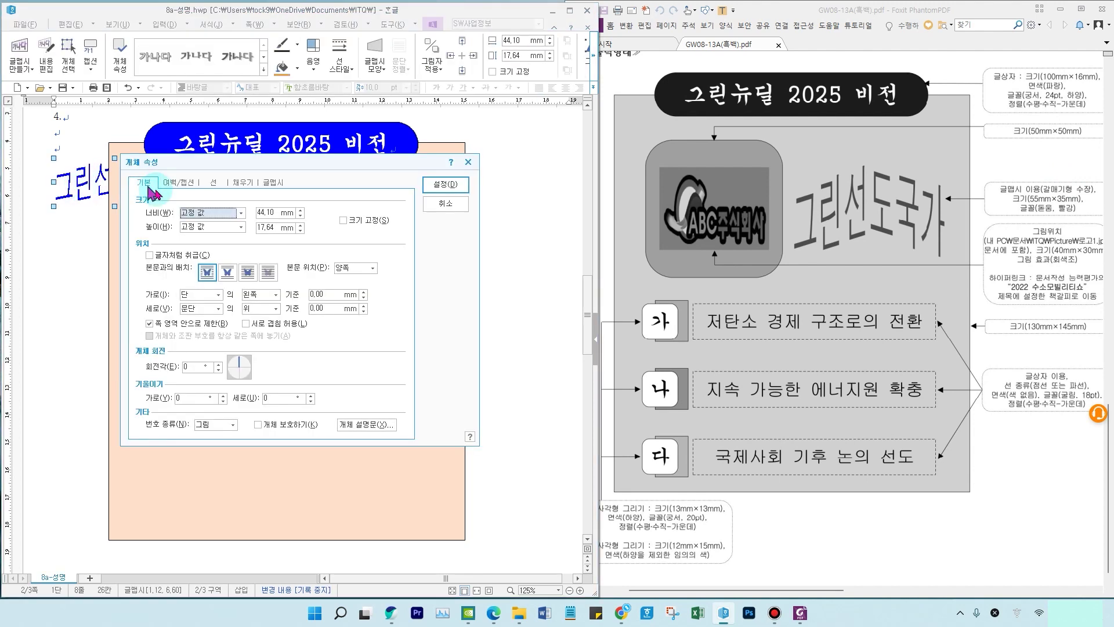
double_click(267, 226)
text(35)
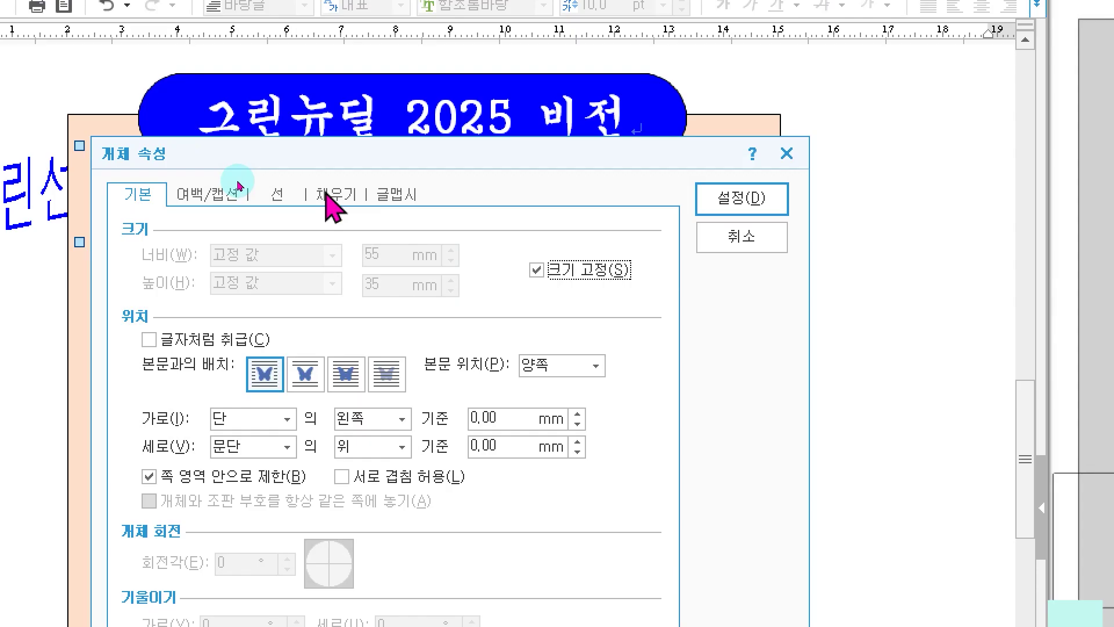
Step: Set the WordArt's fill color to red (빨강, RGB 255,0,0)
click(243, 182)
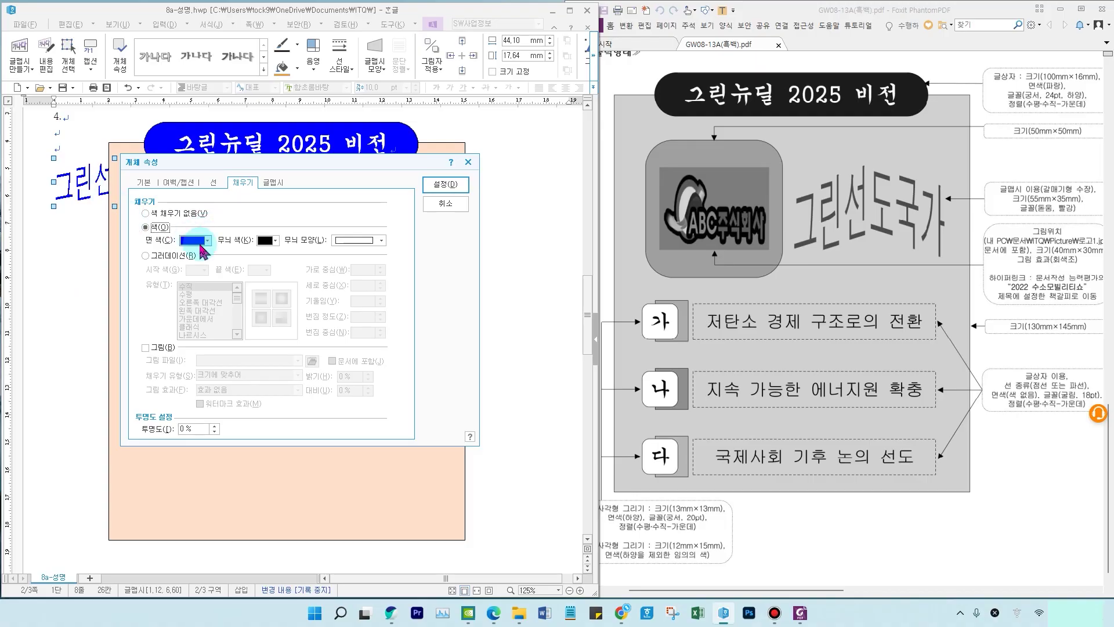
click(201, 243)
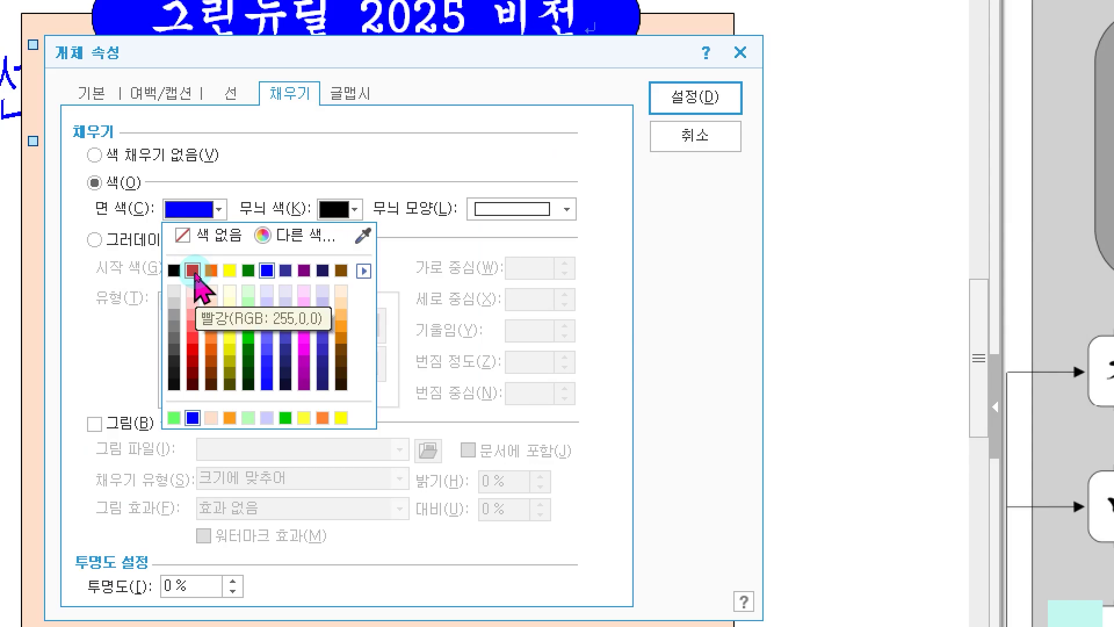
click(194, 271)
Step: Place the WordArt in front of the text (글 앞으로) and move it to the right of the green rounded logo box
click(143, 185)
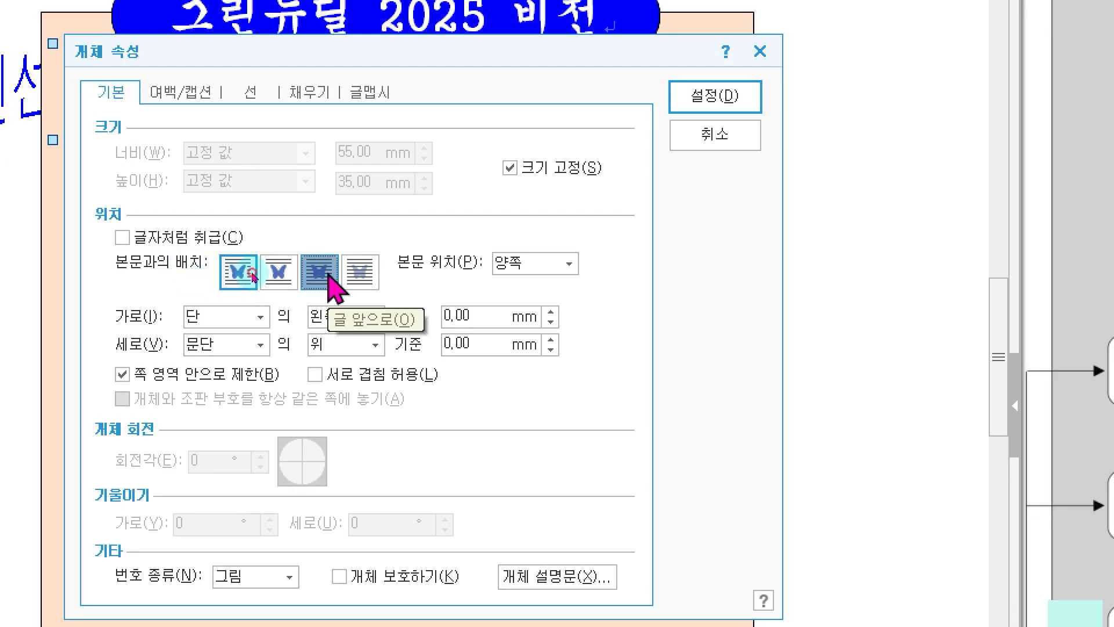
click(319, 271)
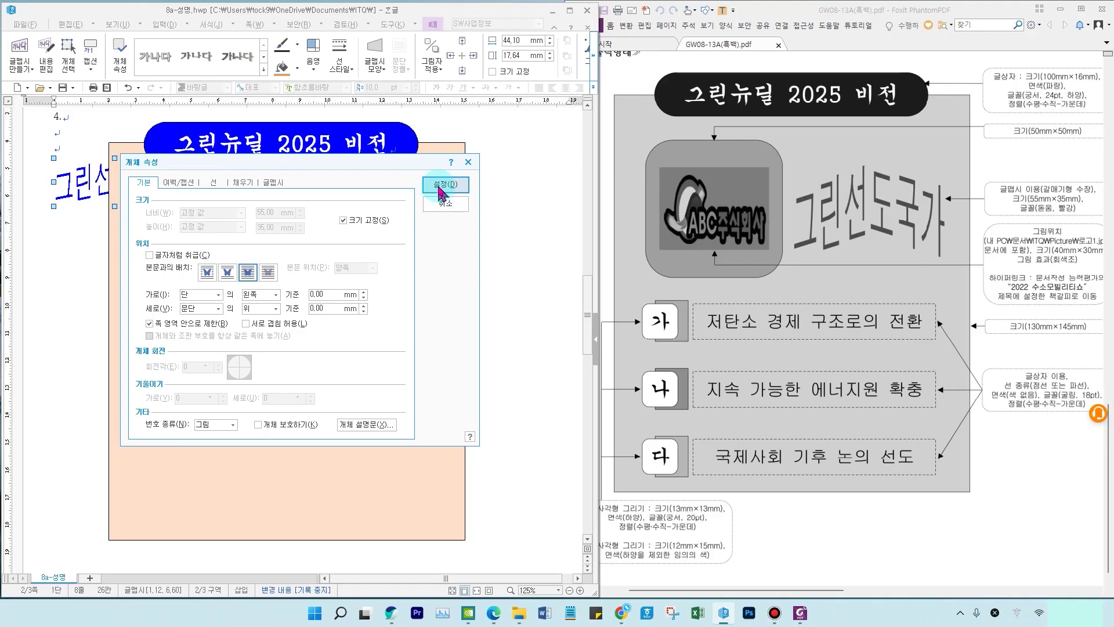
click(440, 191)
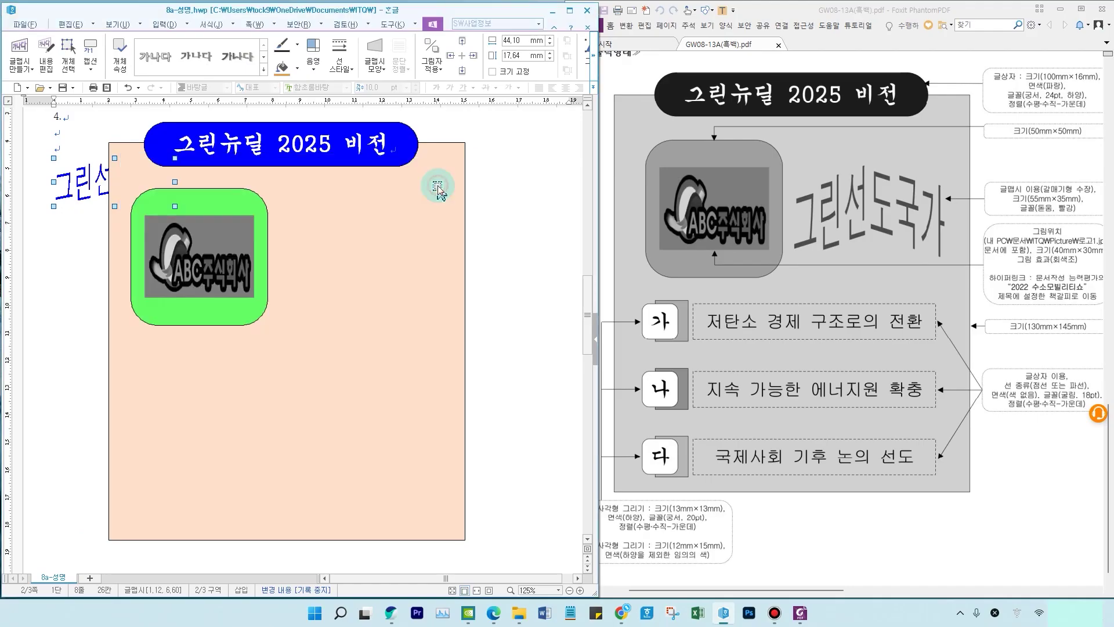
drag(99, 185, 328, 251)
right_click(376, 246)
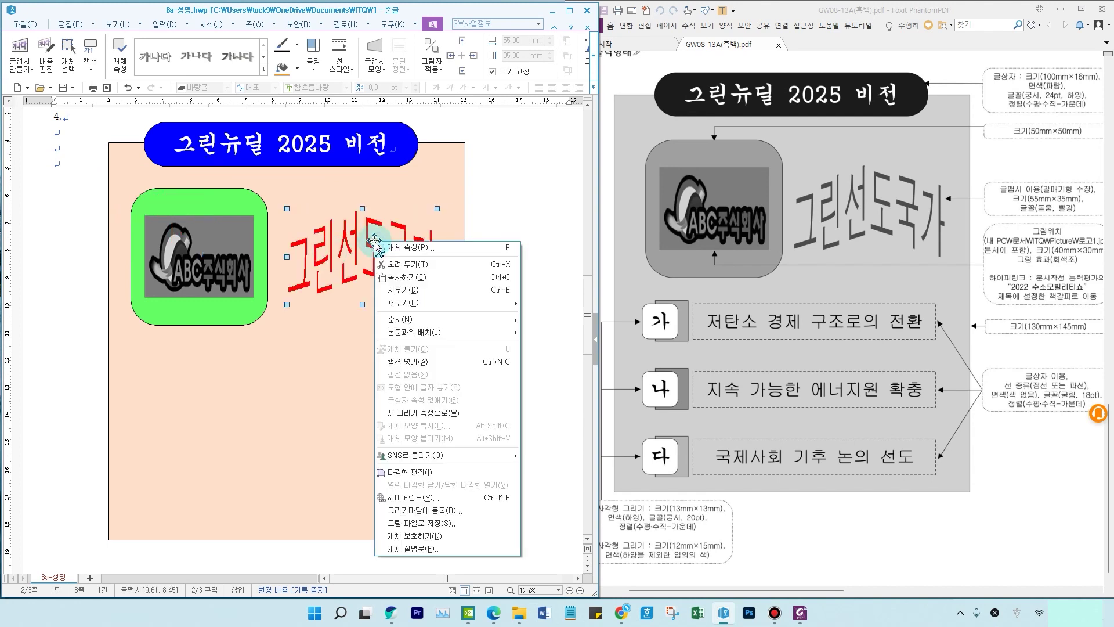
mouse_move(476, 332)
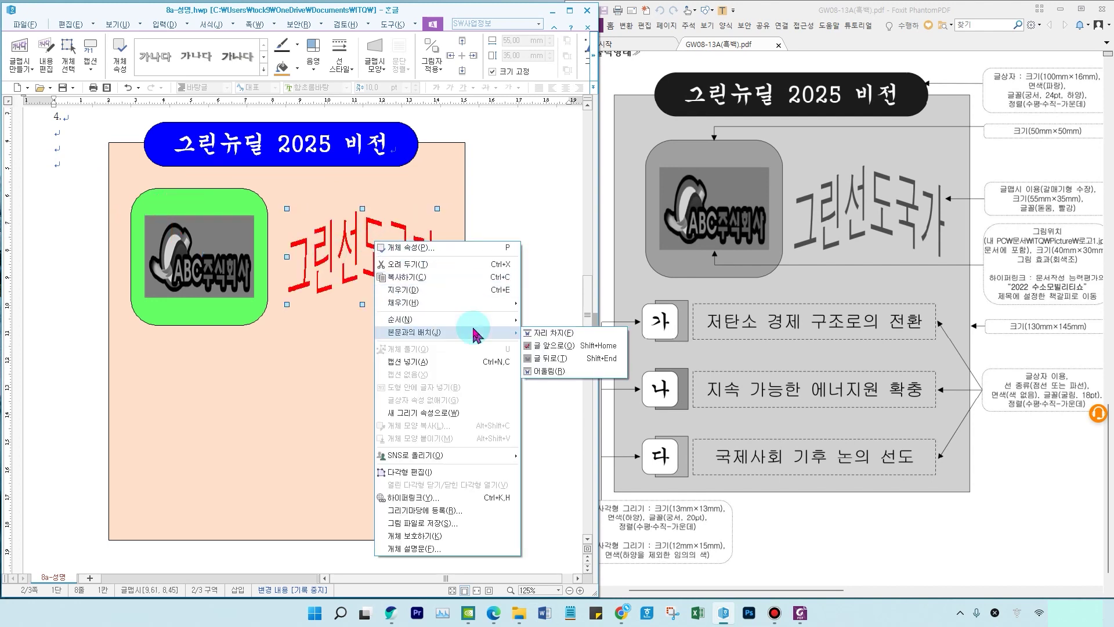
click(569, 346)
click(674, 314)
mouse_move(688, 291)
mouse_down()
mouse_move(708, 279)
mouse_move(668, 310)
mouse_move(683, 300)
mouse_move(955, 322)
mouse_move(964, 372)
mouse_up()
drag(977, 383, 954, 479)
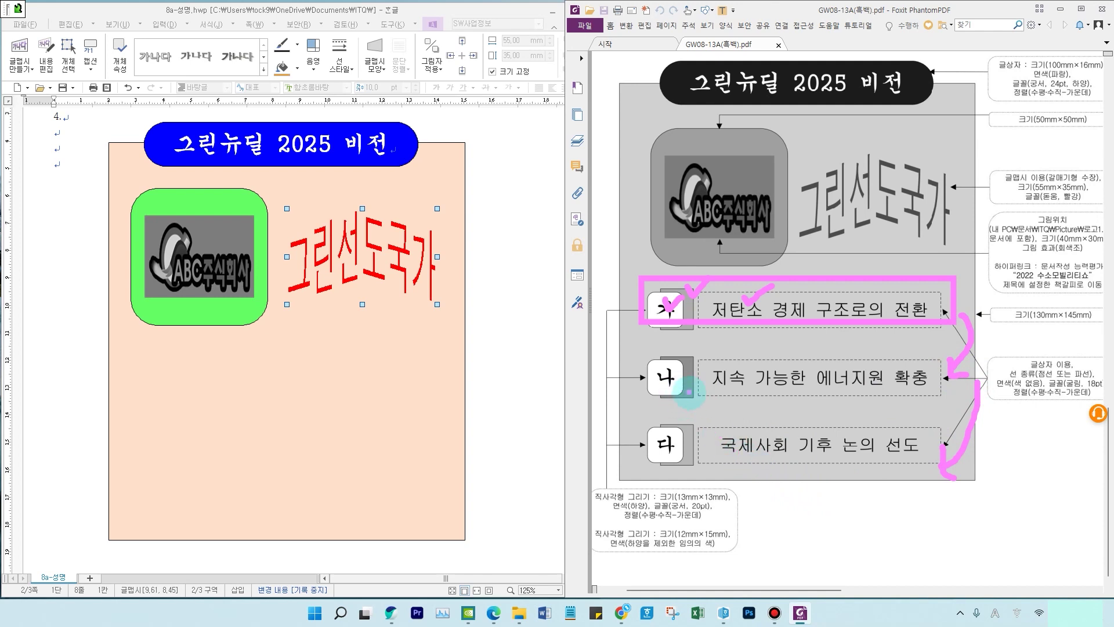
key(Escape)
key(ctrl+2)
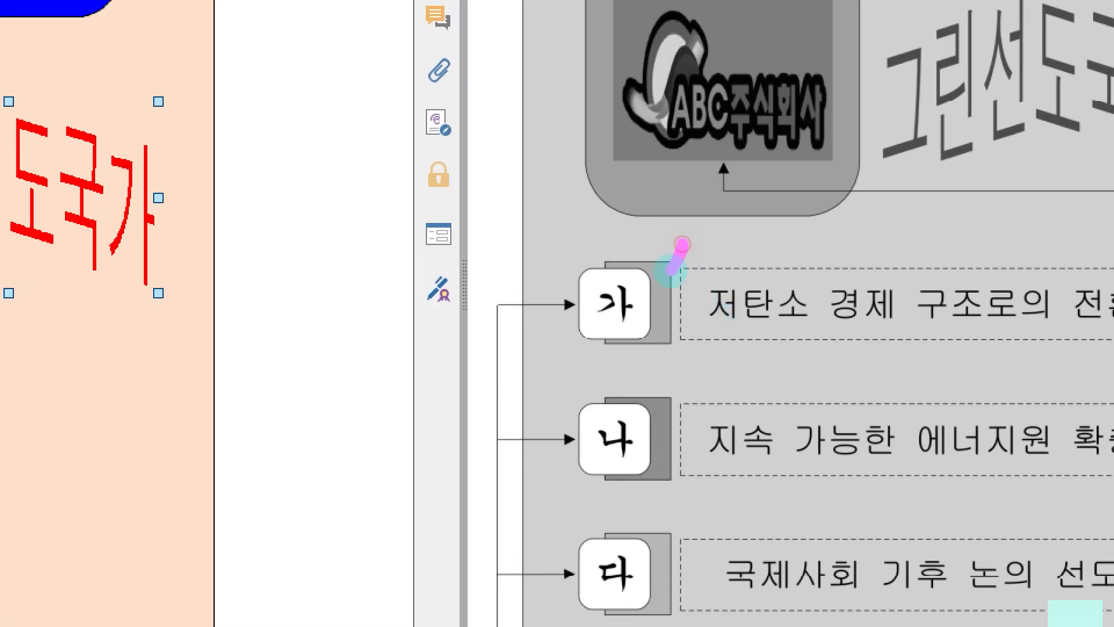
key(Escape)
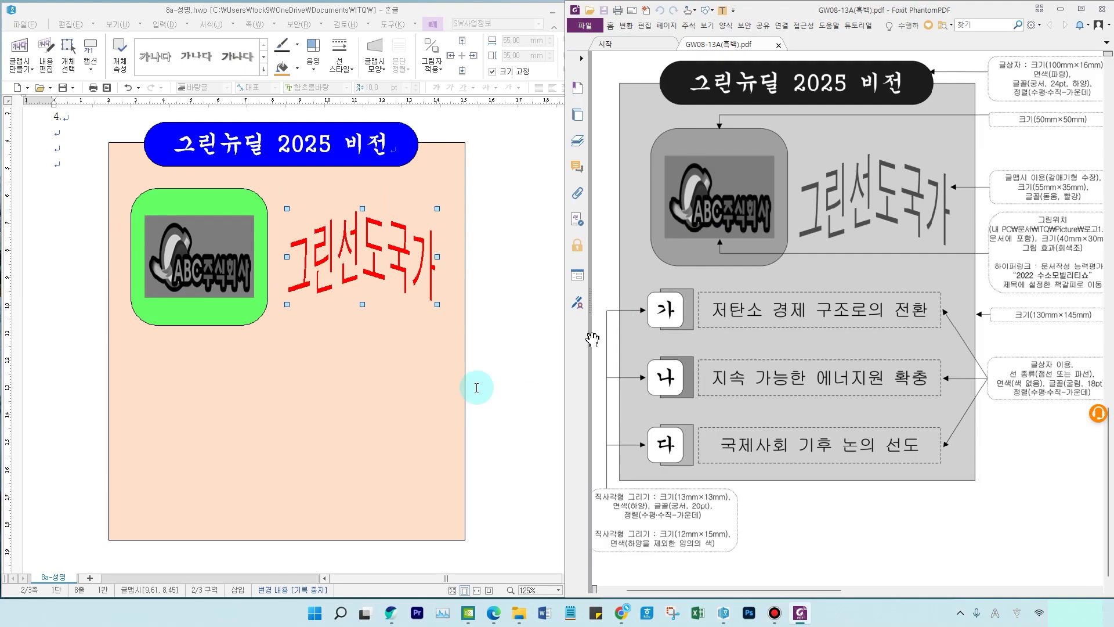
Step: Draw a small rectangle on the peach background, just below the green rounded logo box
click(166, 24)
click(128, 47)
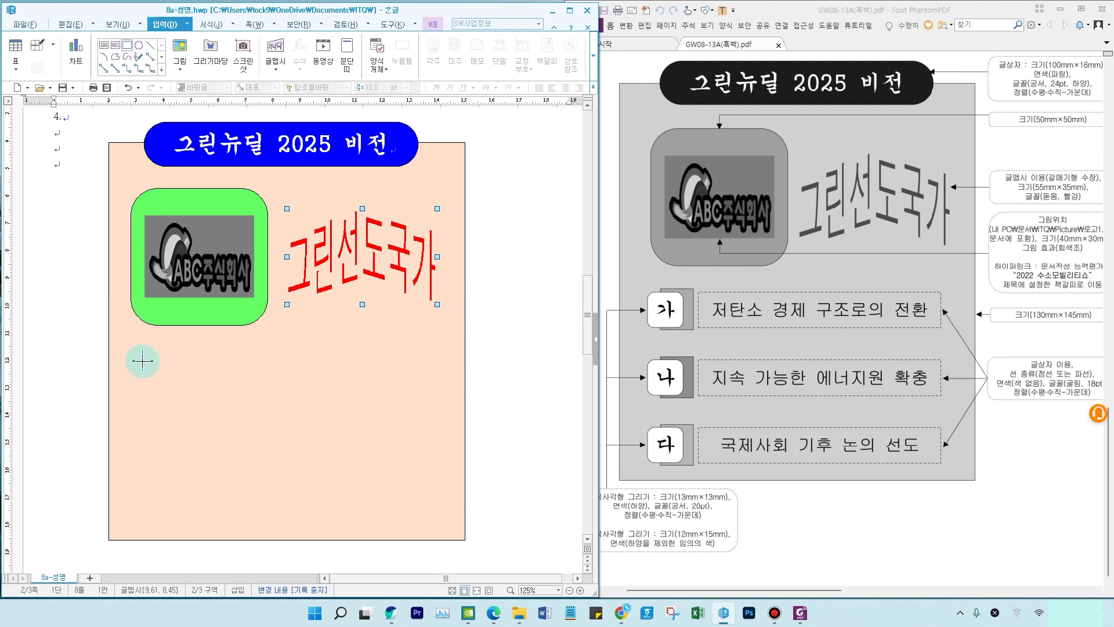
drag(143, 357, 172, 391)
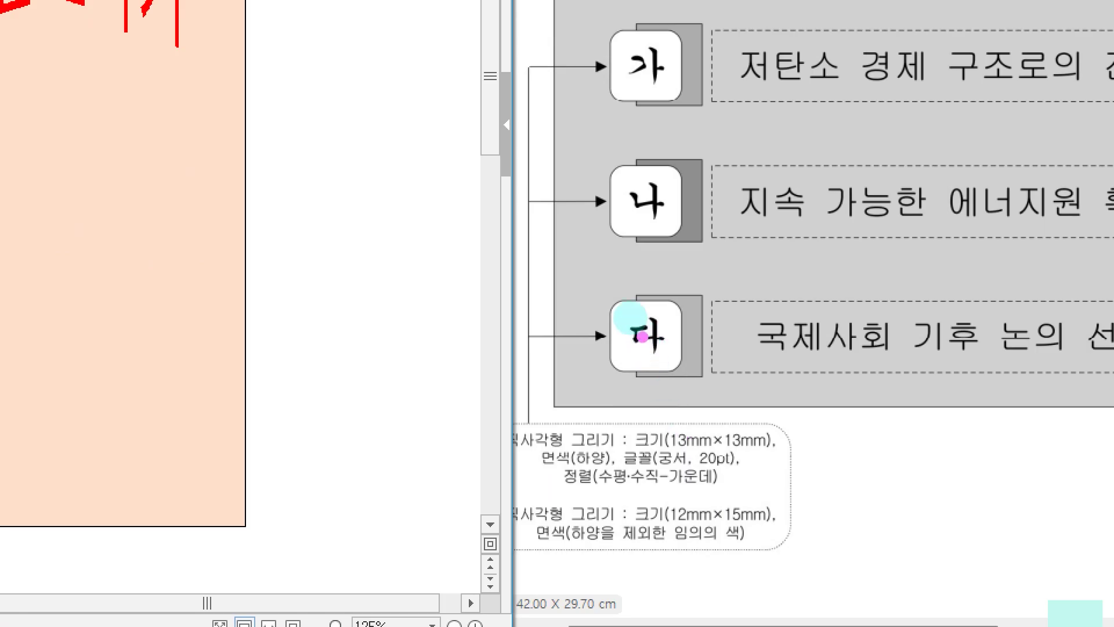
drag(617, 58, 662, 45)
mouse_move(677, 482)
mouse_down()
mouse_move(638, 474)
mouse_move(699, 444)
mouse_move(691, 464)
mouse_up()
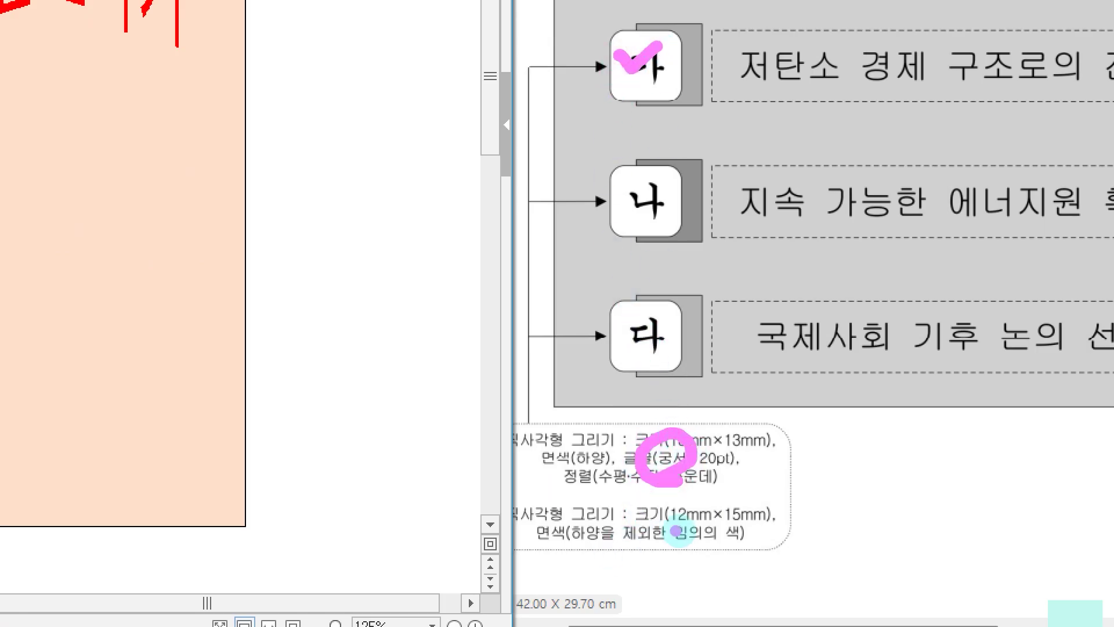
drag(673, 529, 755, 524)
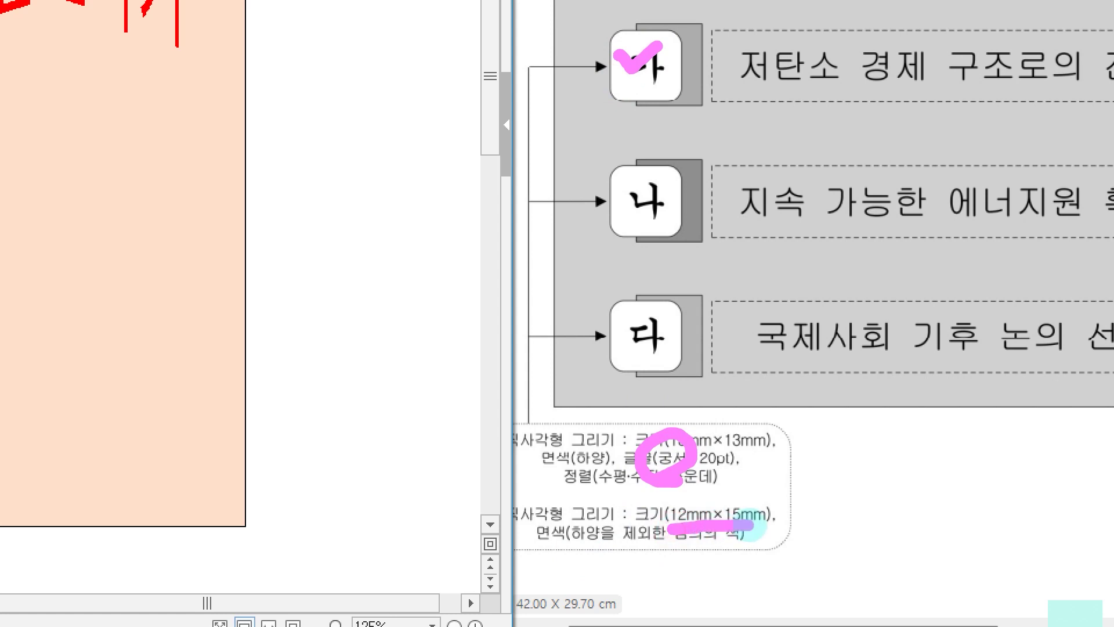
drag(600, 548, 676, 550)
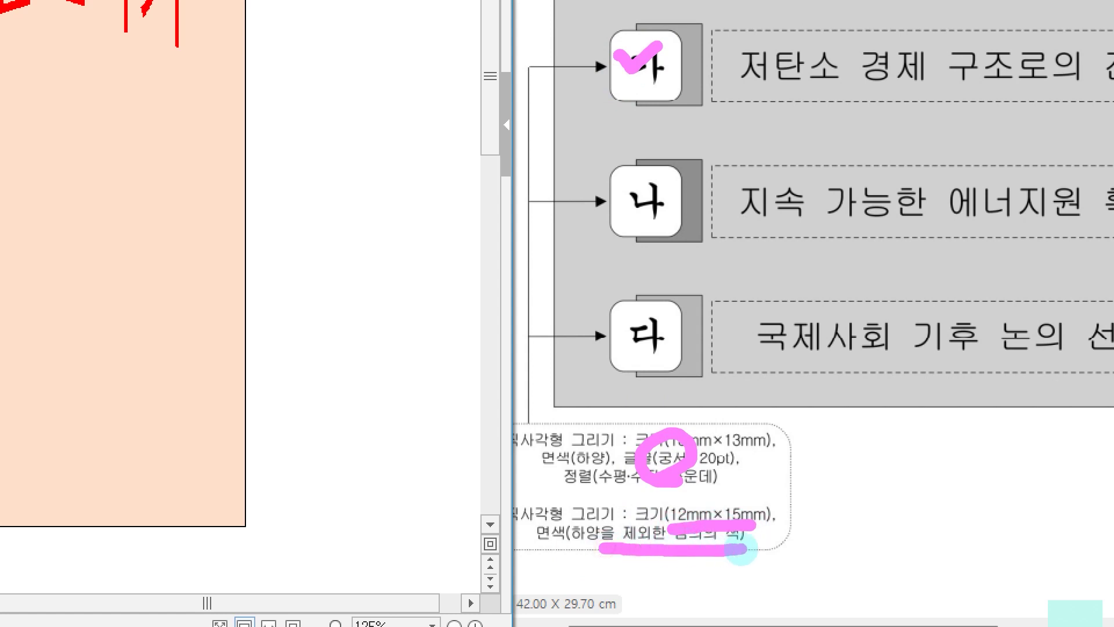
key(Escape)
key(ctrl+4)
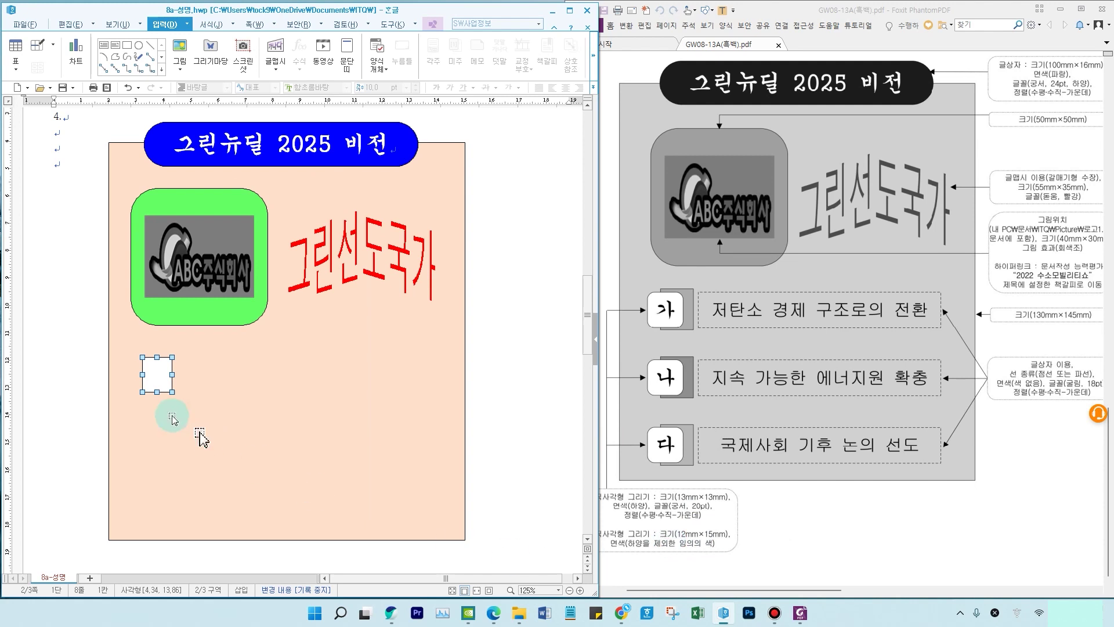
Step: Fix the small rectangle's size at 12 mm wide by 15 mm high and fill it with light violet
double_click(156, 376)
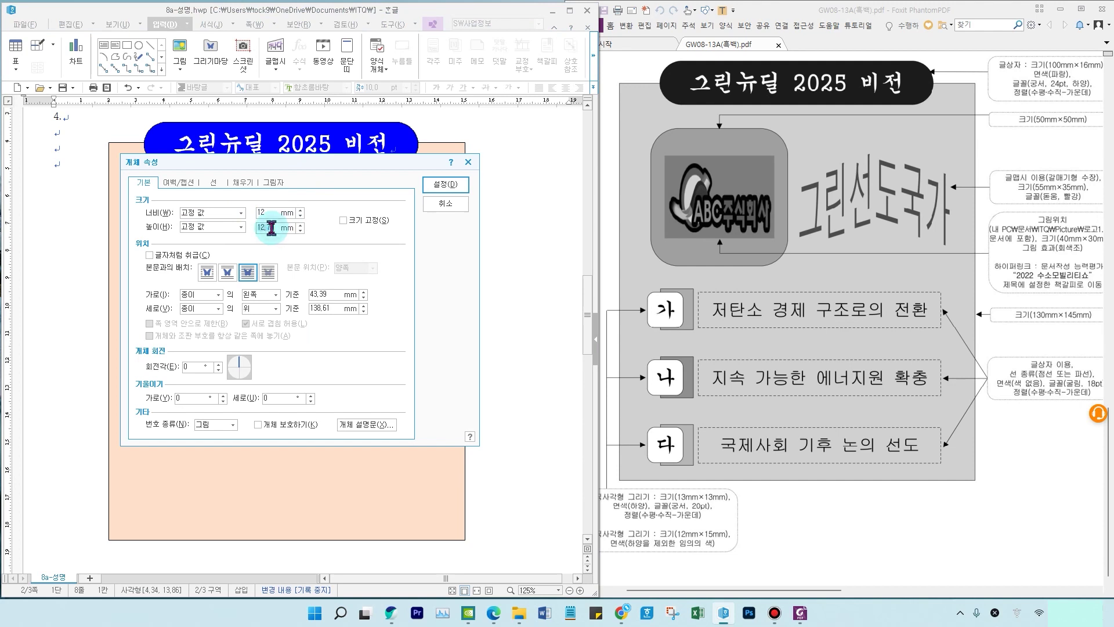
text(15)
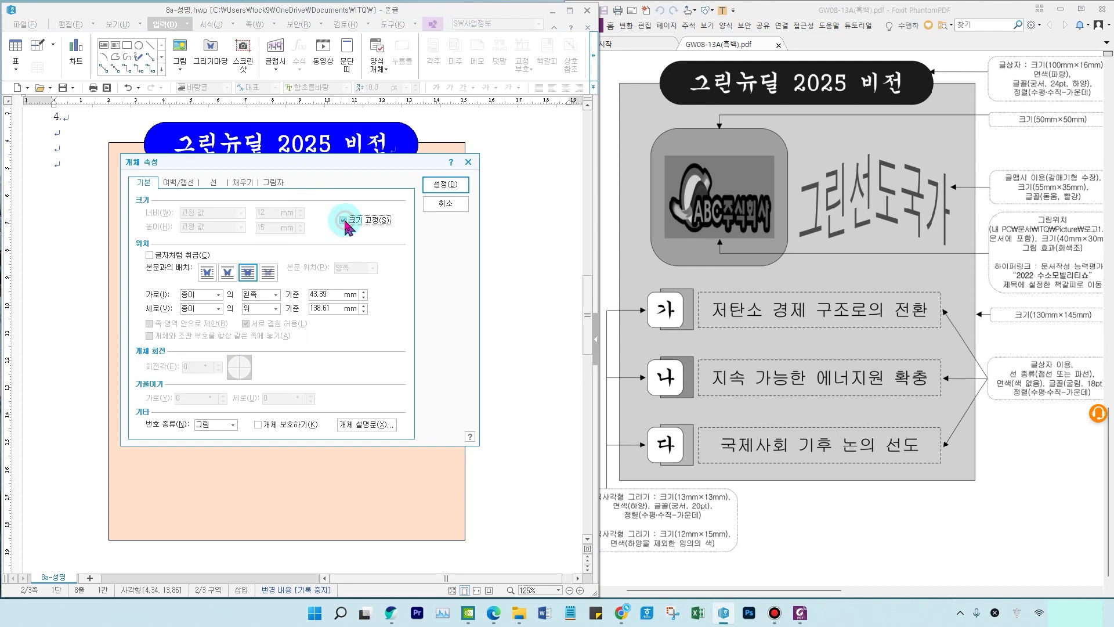
click(242, 182)
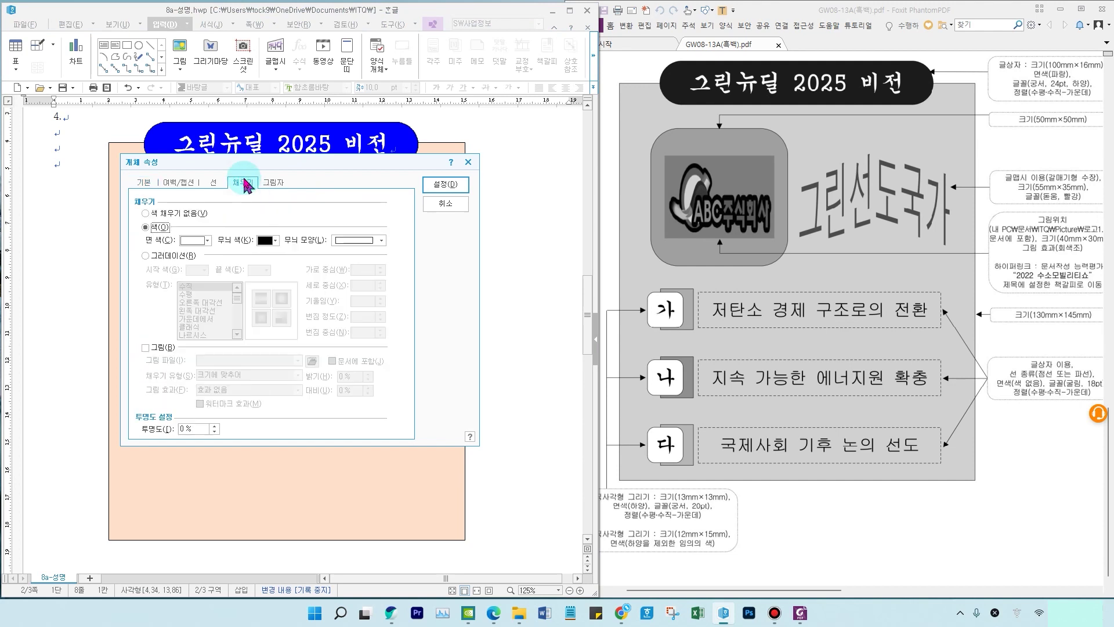
click(205, 241)
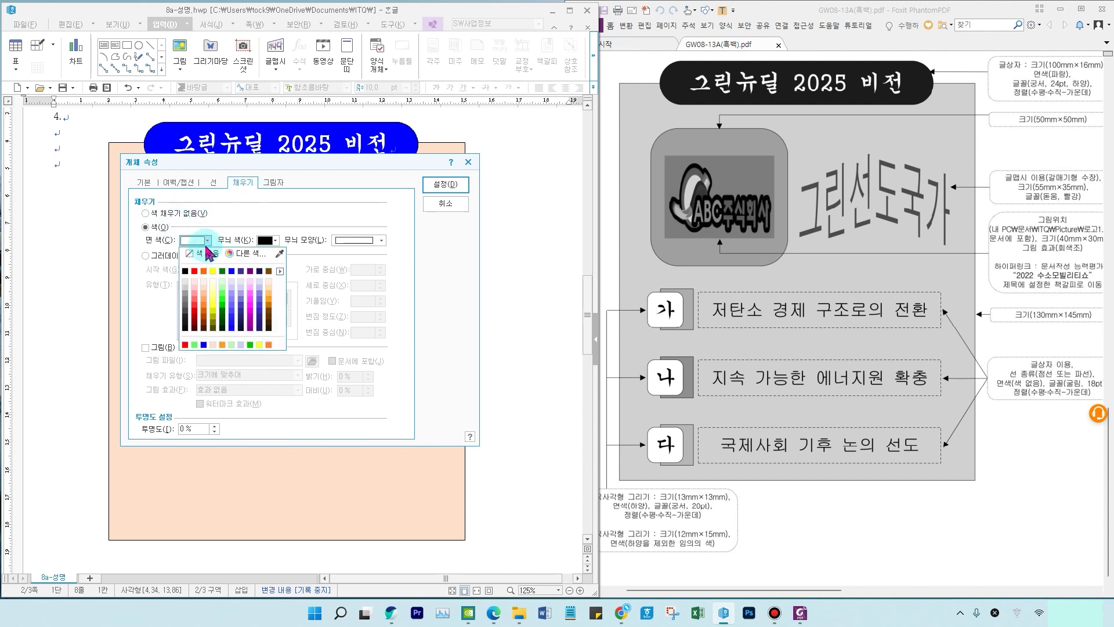
click(260, 288)
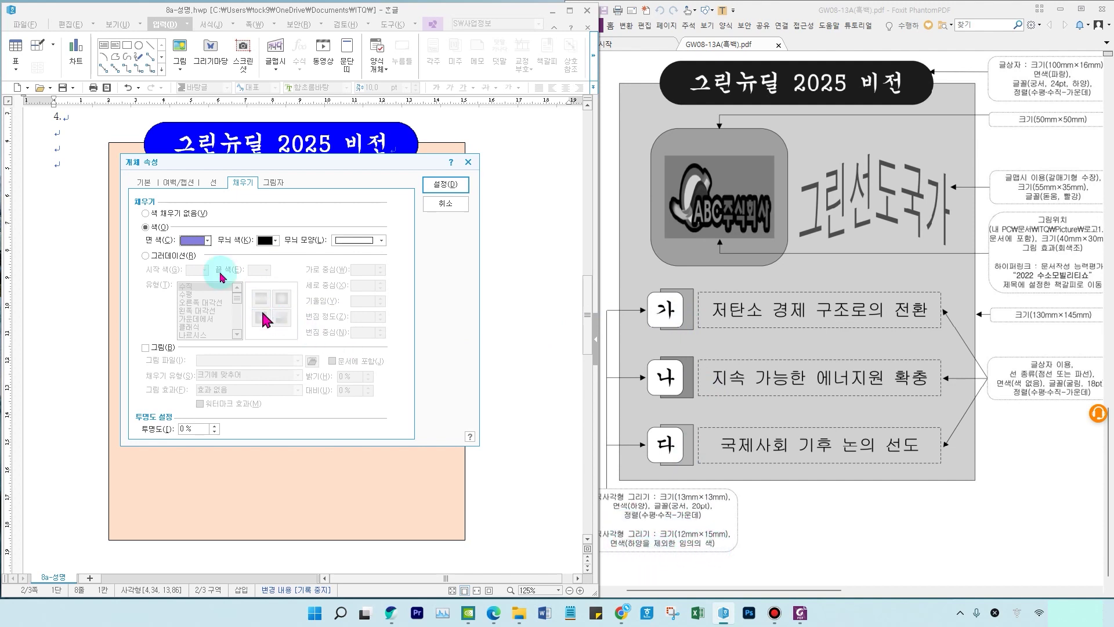
click(143, 182)
click(253, 184)
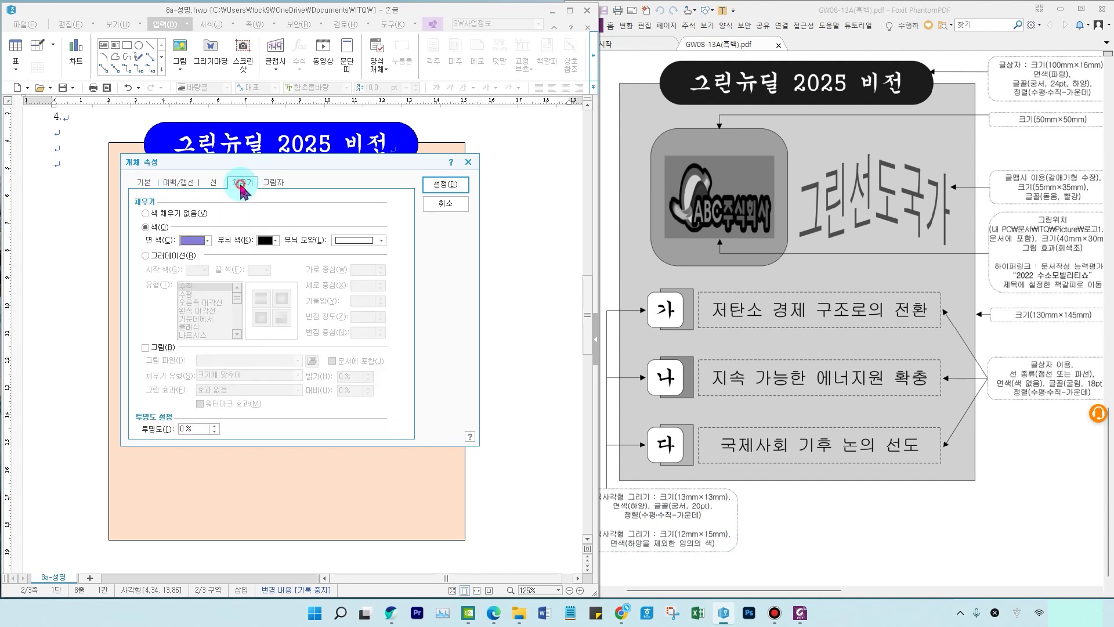
click(459, 184)
Step: Draw a second small rectangle overlapping the left part of the violet one and set its size to 13 mm by 13 mm
mouse_move(154, 376)
mouse_down()
mouse_move(139, 366)
mouse_move(157, 380)
mouse_up()
click(127, 46)
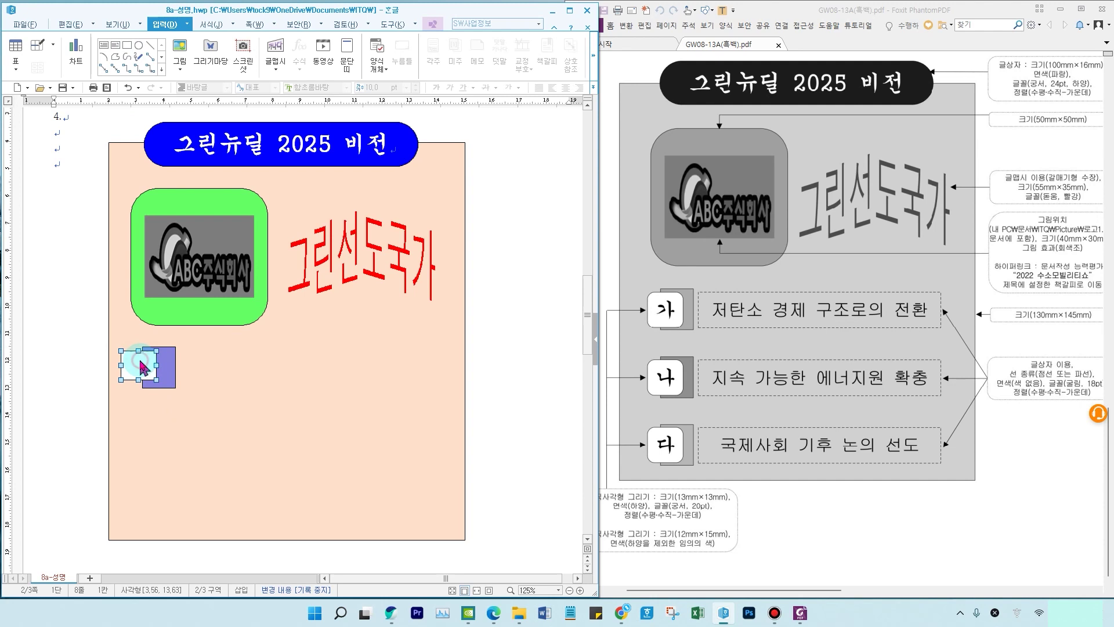
double_click(140, 366)
click(143, 182)
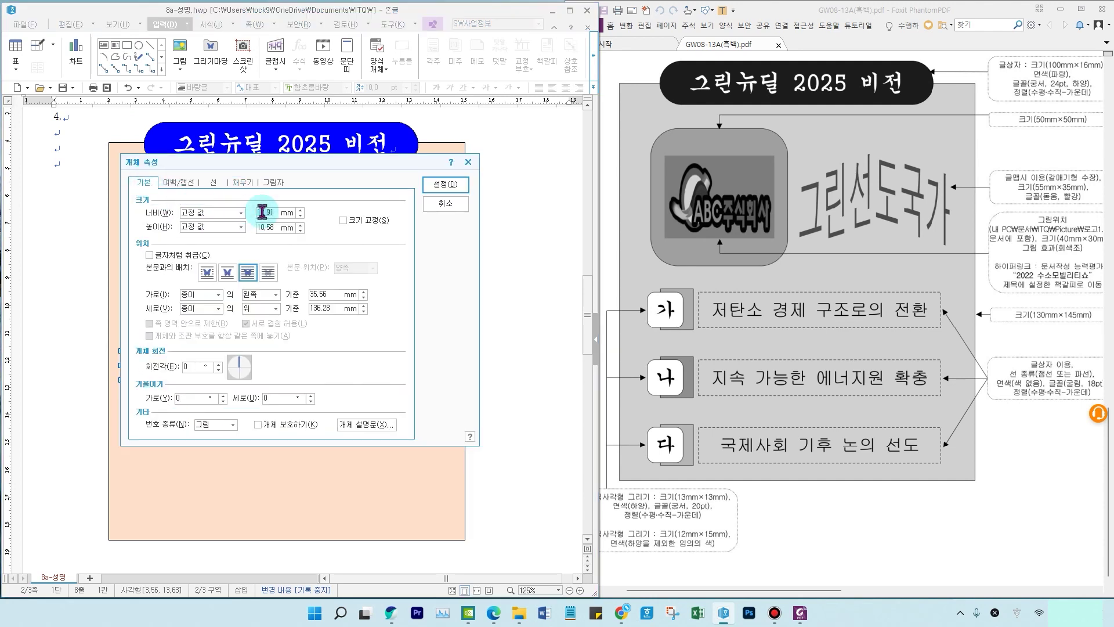
click(270, 229)
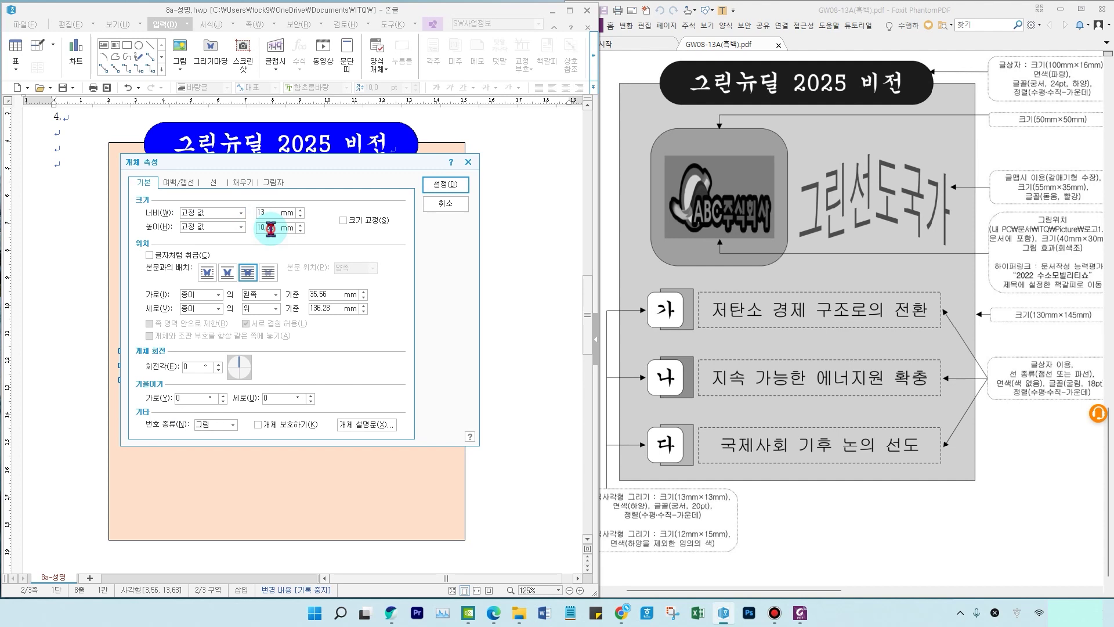
Step: Give the second rectangle rounded corners with the 둥근 모양 option
click(213, 182)
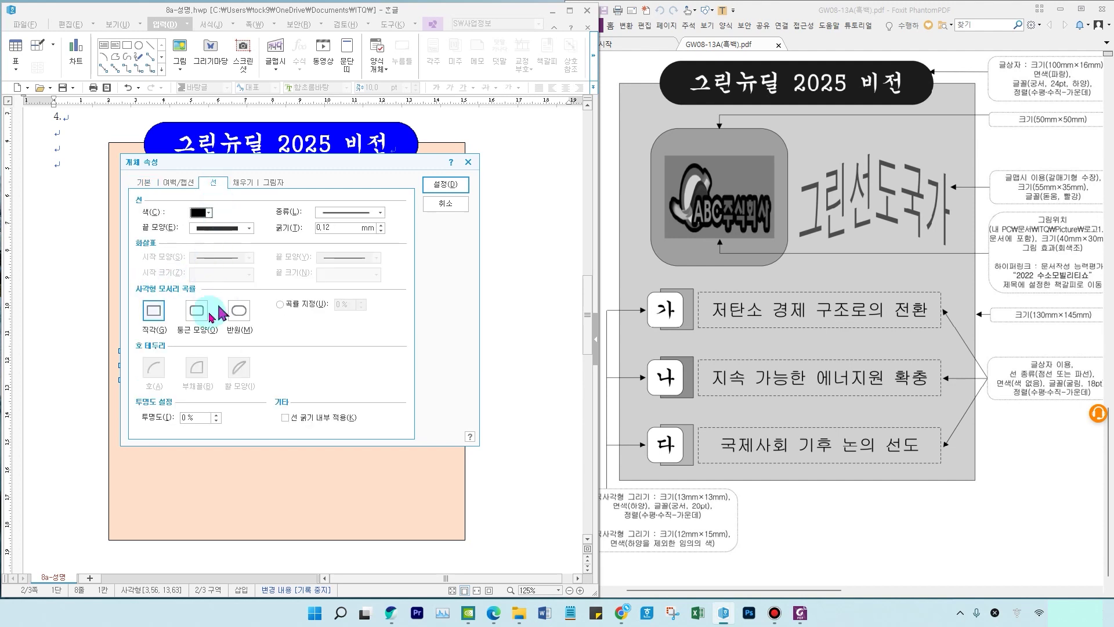
click(198, 316)
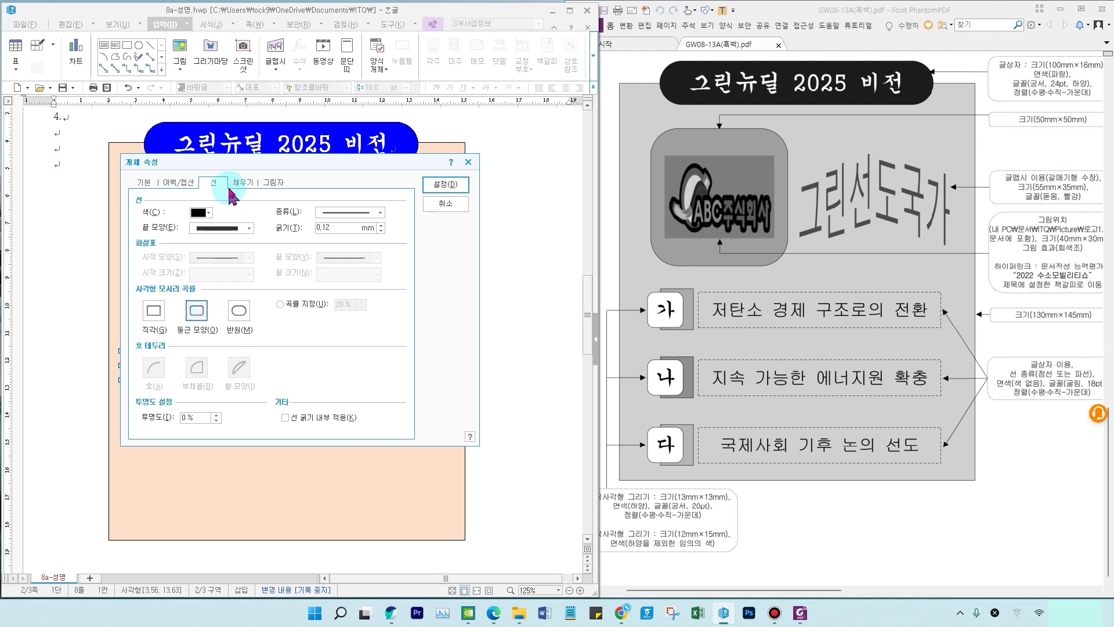
drag(221, 162, 295, 186)
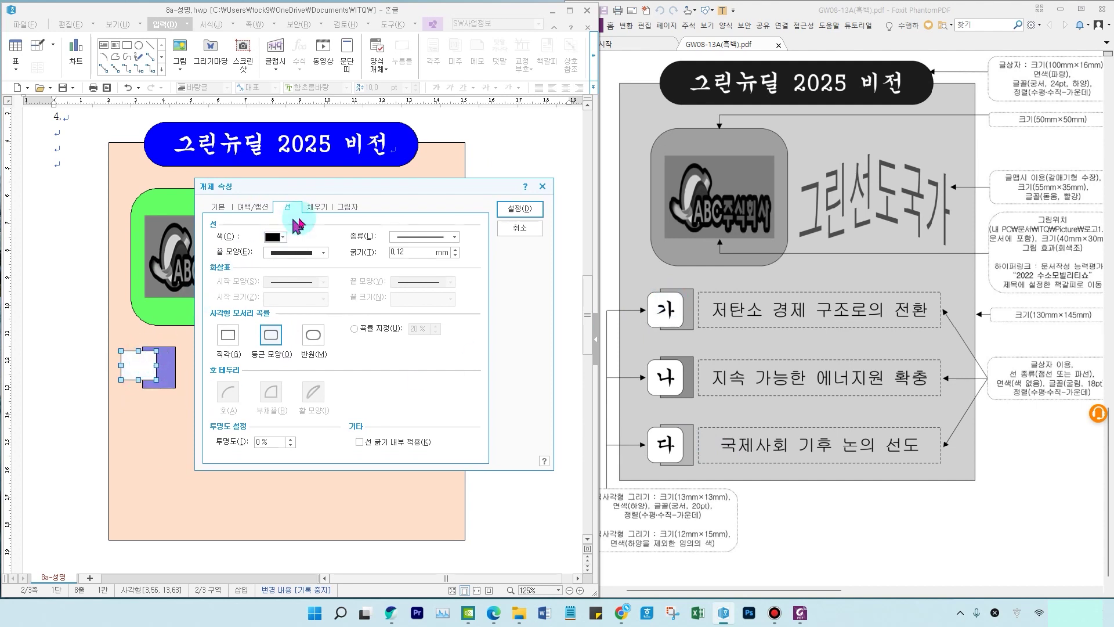
Step: Fill the rounded square with white from another color theme and apply its object properties
click(320, 210)
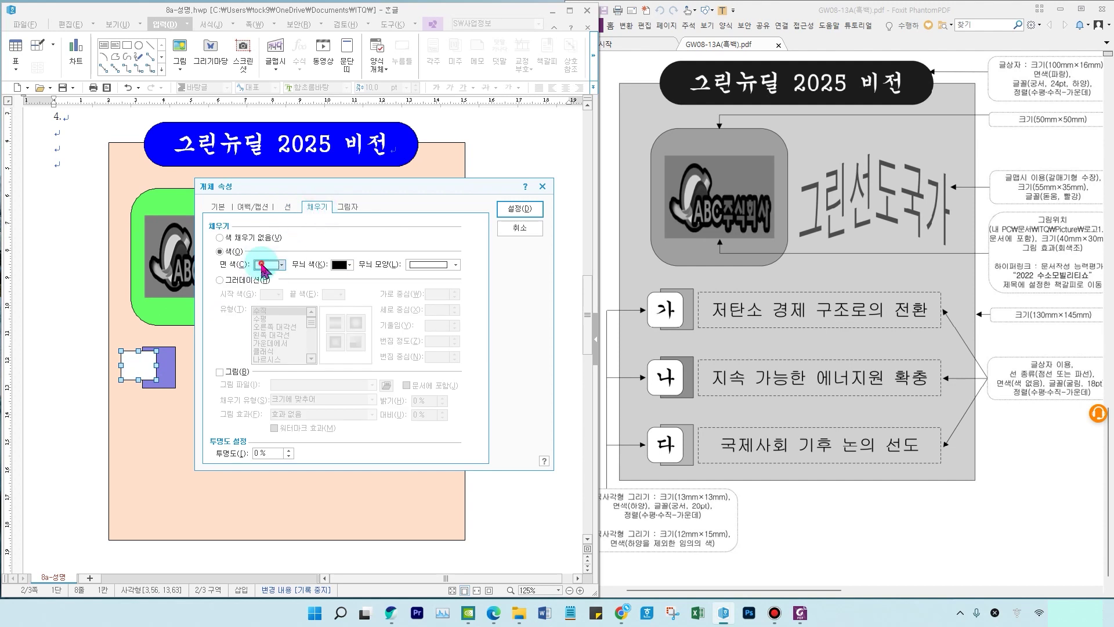
click(268, 264)
click(355, 295)
click(377, 307)
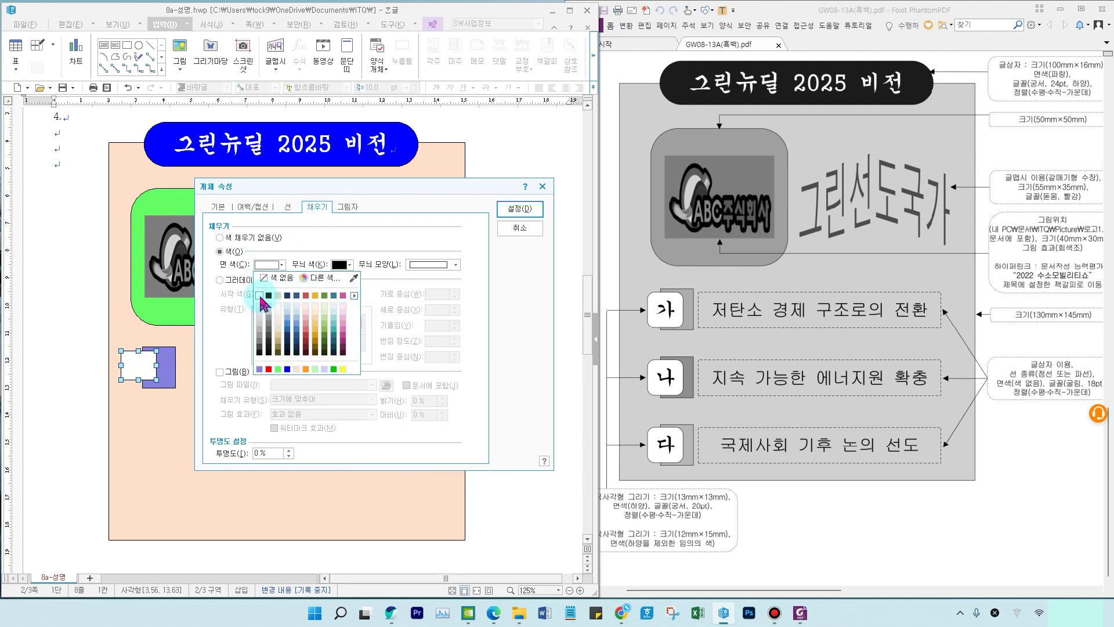
click(259, 296)
click(519, 210)
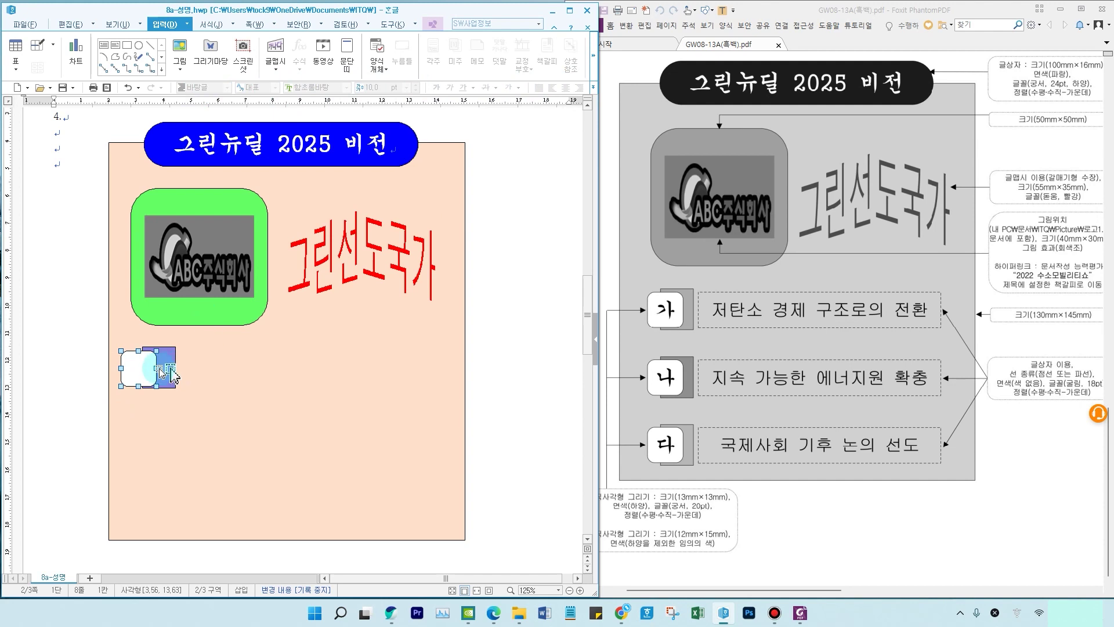
Step: Make the white rounded square a text container with 도형 안에 글자 넣기 and enter 가 in it
click(433, 25)
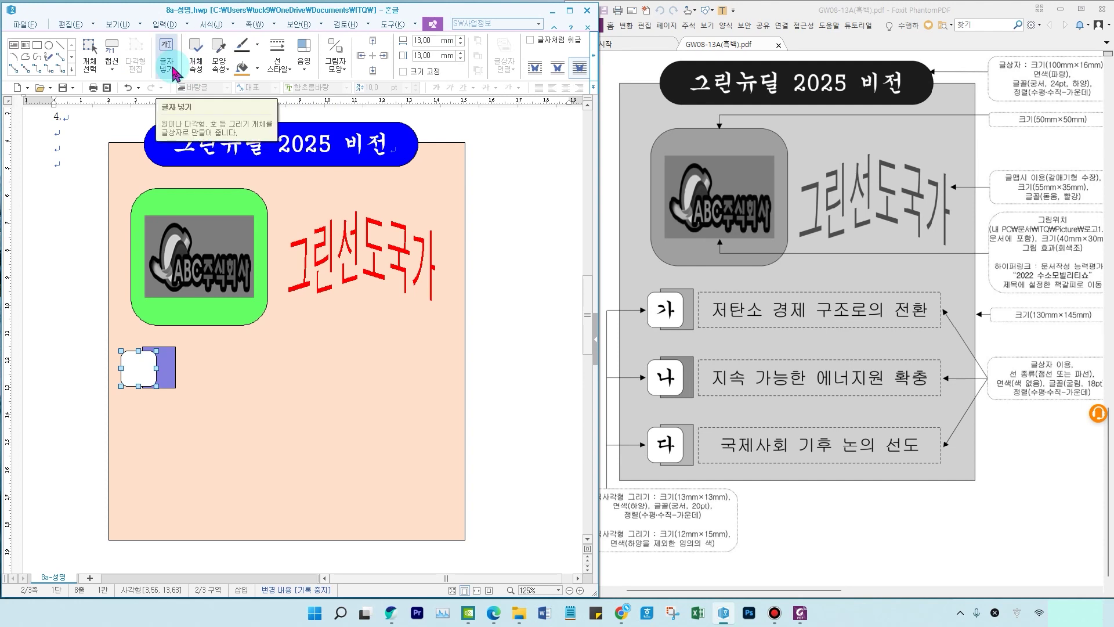
right_click(143, 373)
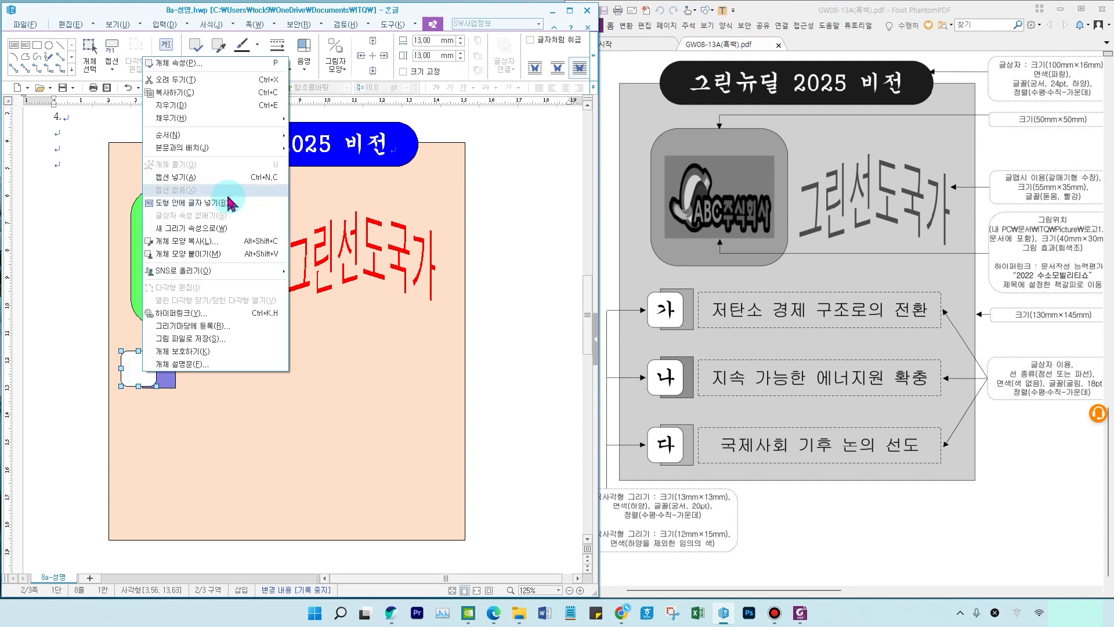
click(219, 203)
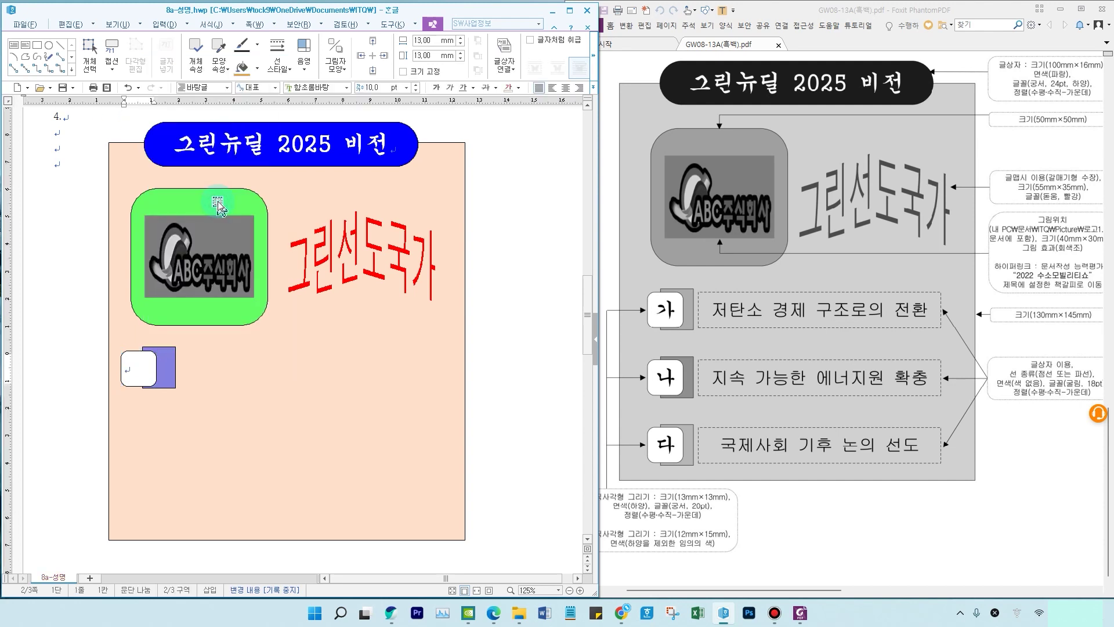
text(가)
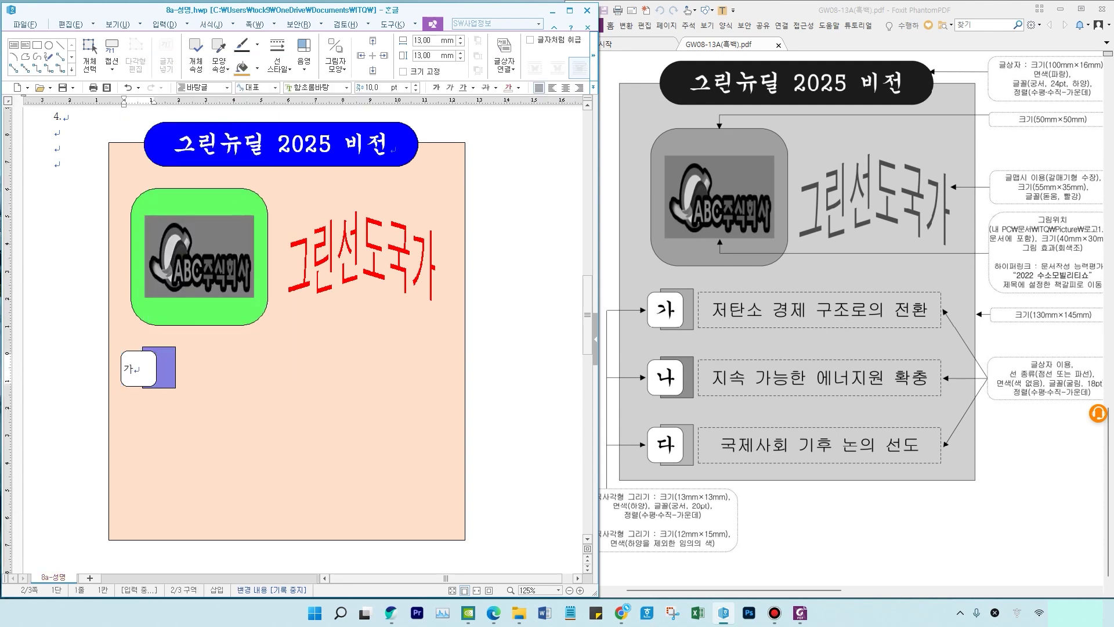
Step: Format the 가 in the rounded square as 궁서, 20 pt, centre-aligned
double_click(131, 367)
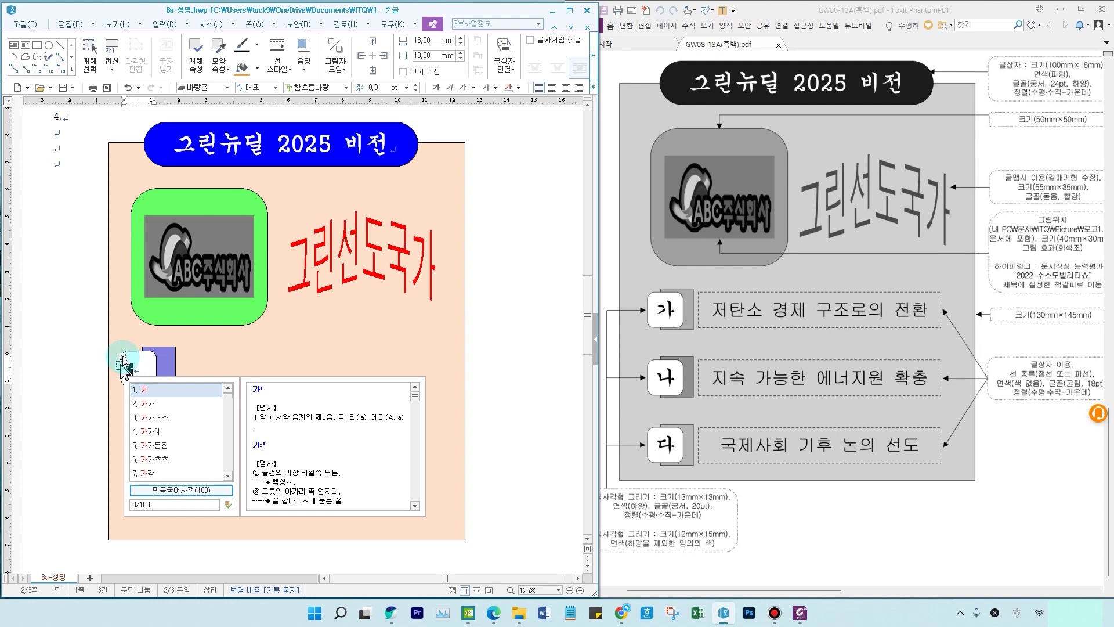
click(346, 87)
drag(422, 186, 421, 116)
click(380, 103)
click(406, 87)
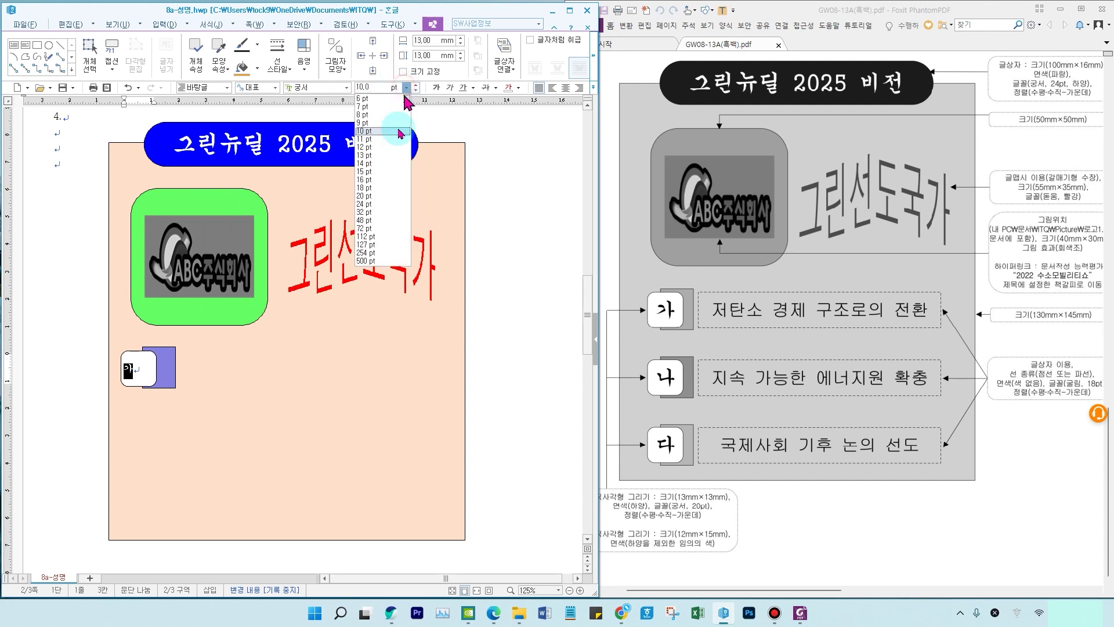
click(384, 196)
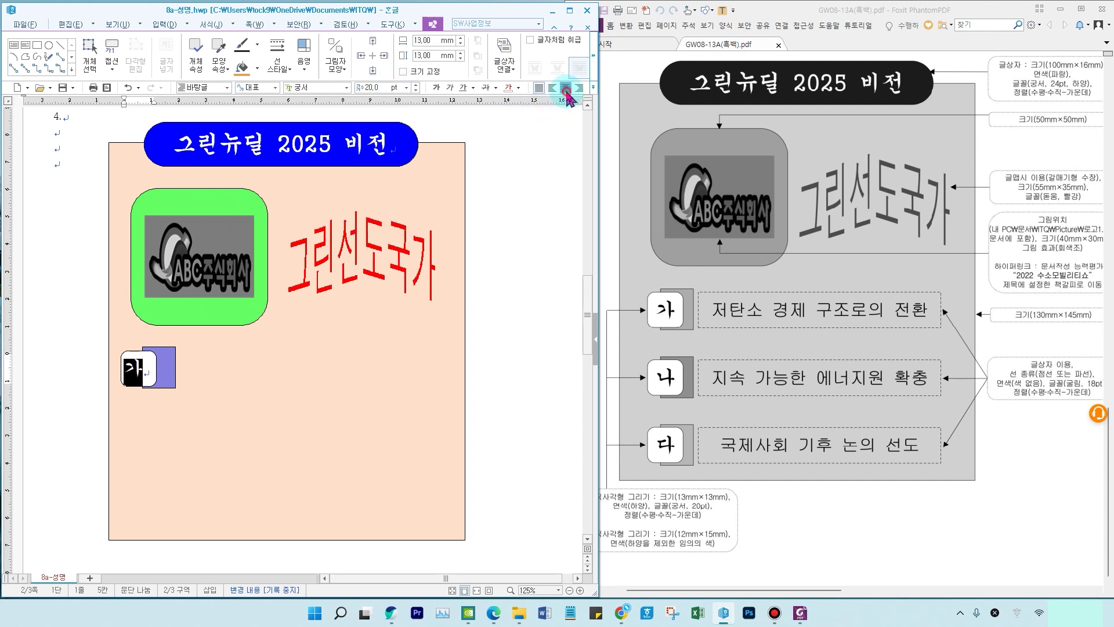
click(566, 89)
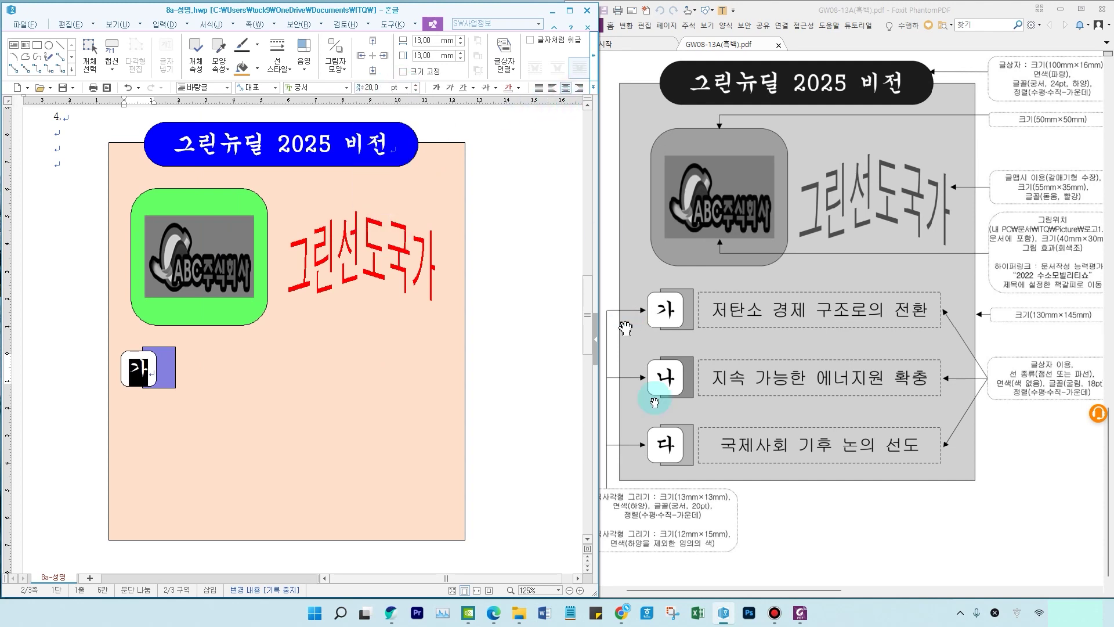
Step: Shift the 가 square slightly to the right so it overlaps more of the violet rectangle
click(124, 361)
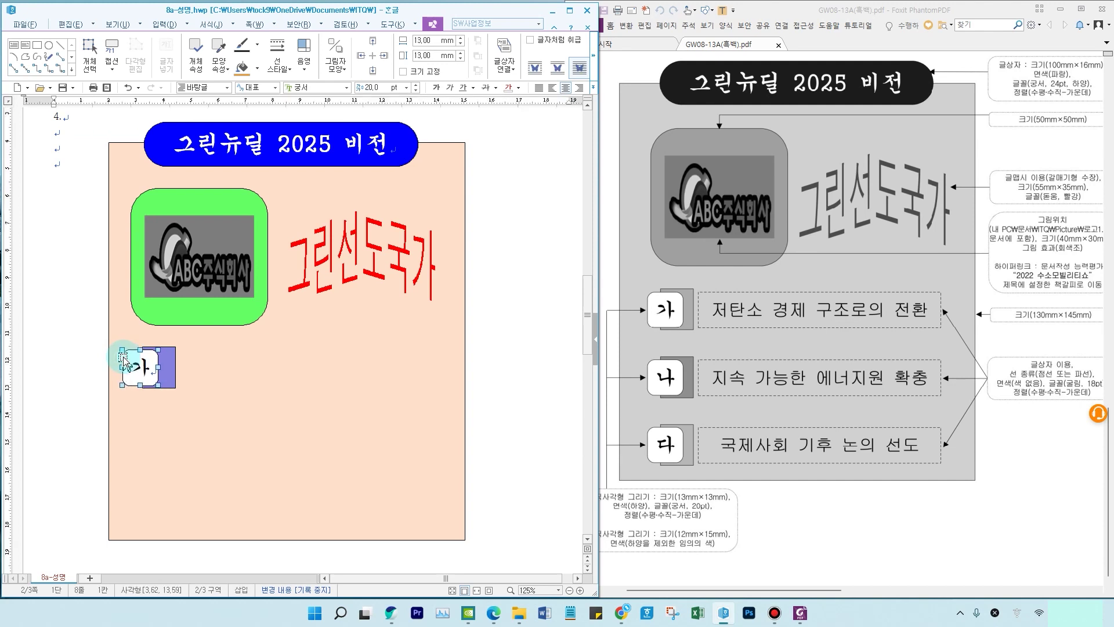
drag(124, 361, 129, 361)
mouse_move(693, 278)
mouse_down()
mouse_move(900, 351)
mouse_move(958, 348)
mouse_move(1097, 412)
mouse_up()
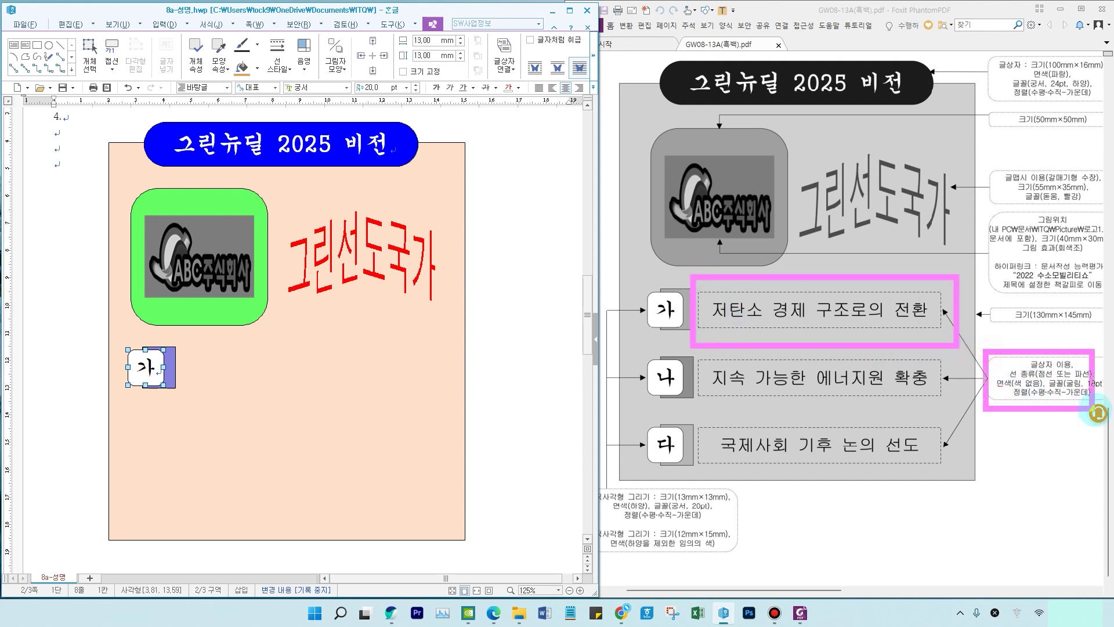
Step: Draw a text box about 91 mm by 15 mm beside the 가 shapes and enter 저탄소 경제 구조로의 전환
click(14, 49)
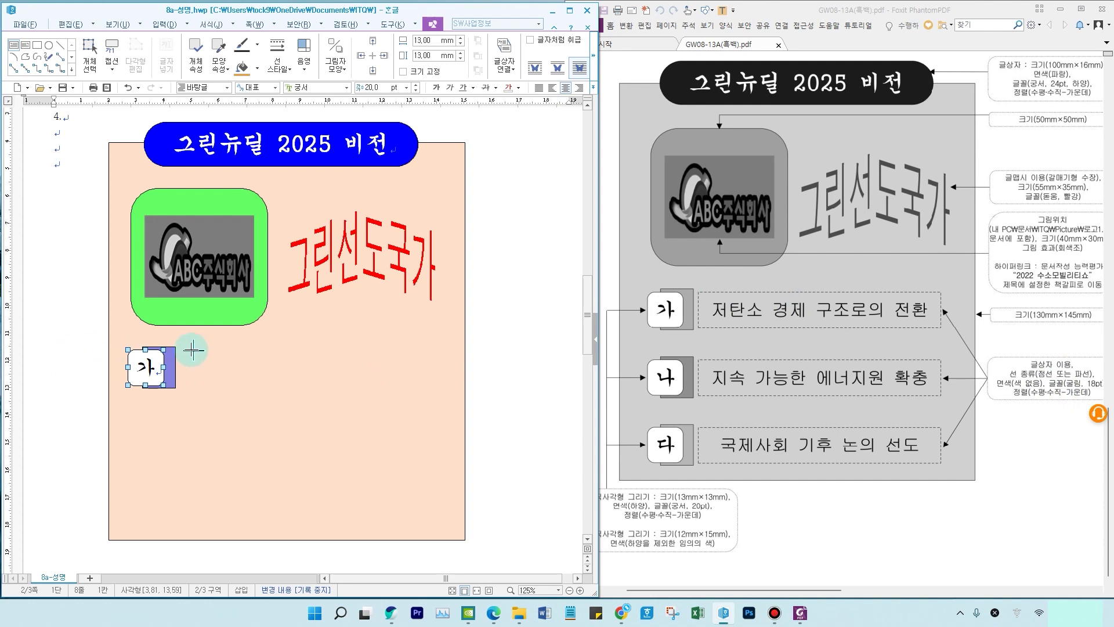
drag(189, 347, 439, 389)
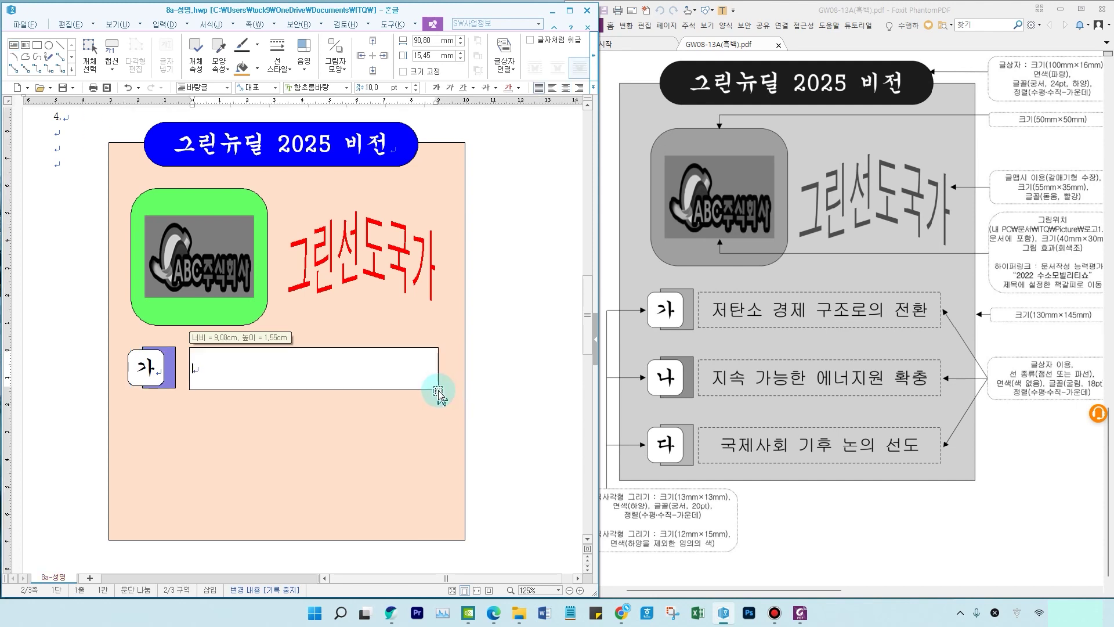
text(저탄소 경제 구조로의 전환)
Step: Give the 저탄소 경제 구조로의 전환 text box a 파선 outline and no fill (색 채우기 없음)
double_click(264, 362)
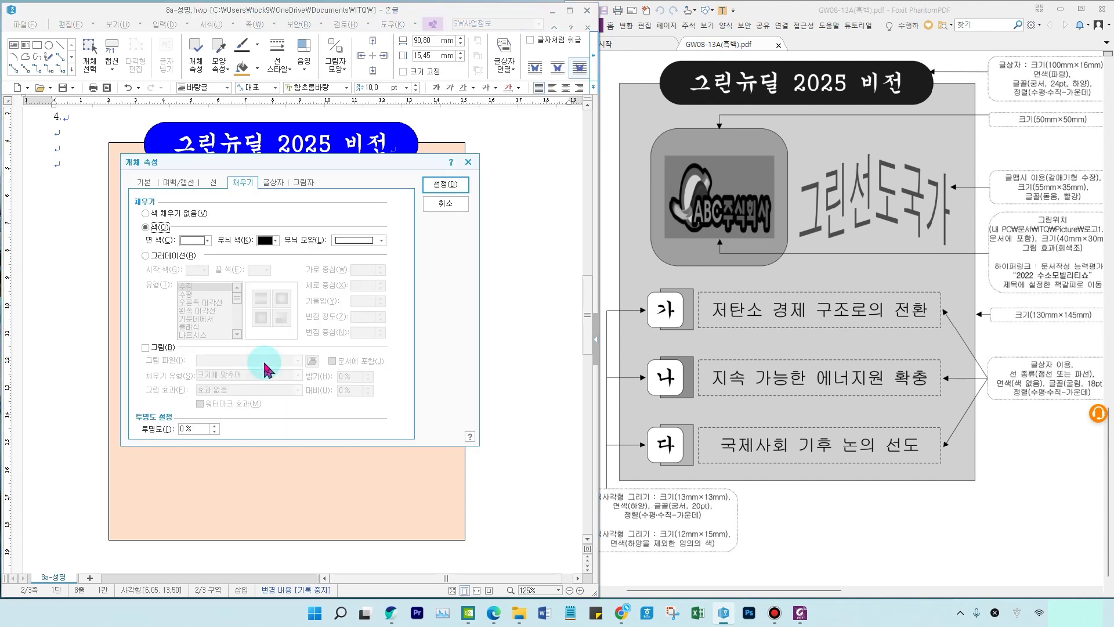
drag(153, 164, 271, 170)
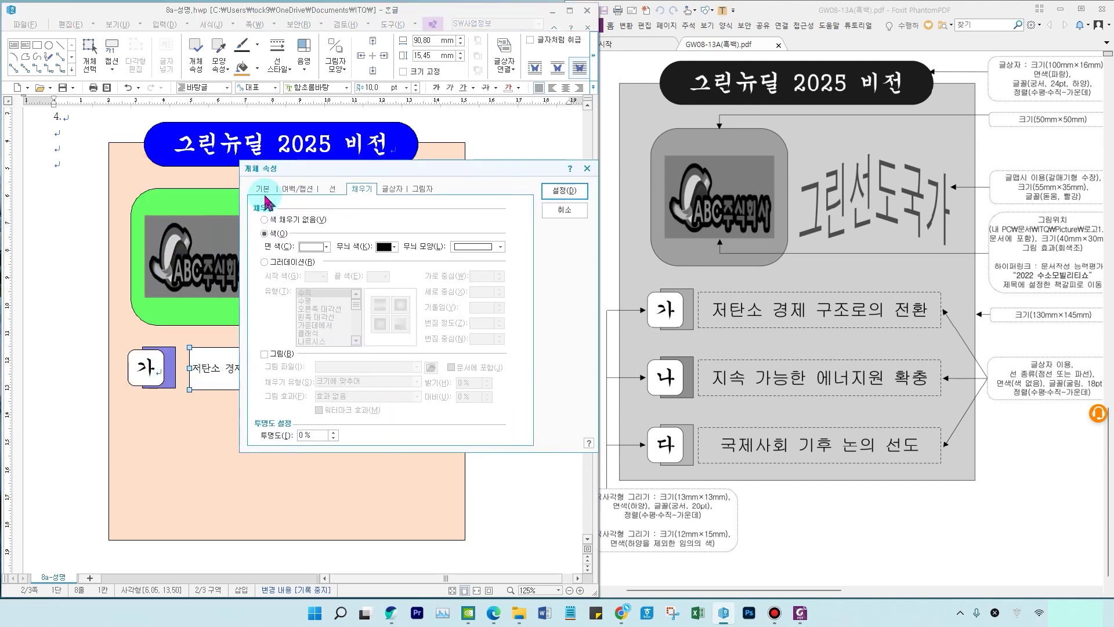
click(333, 189)
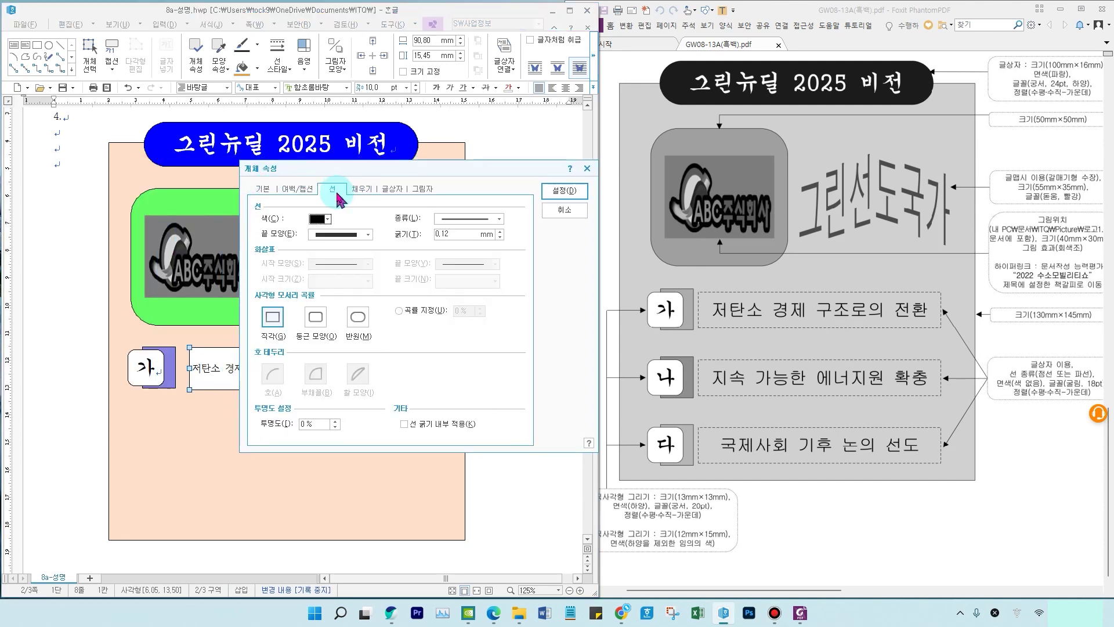
click(462, 218)
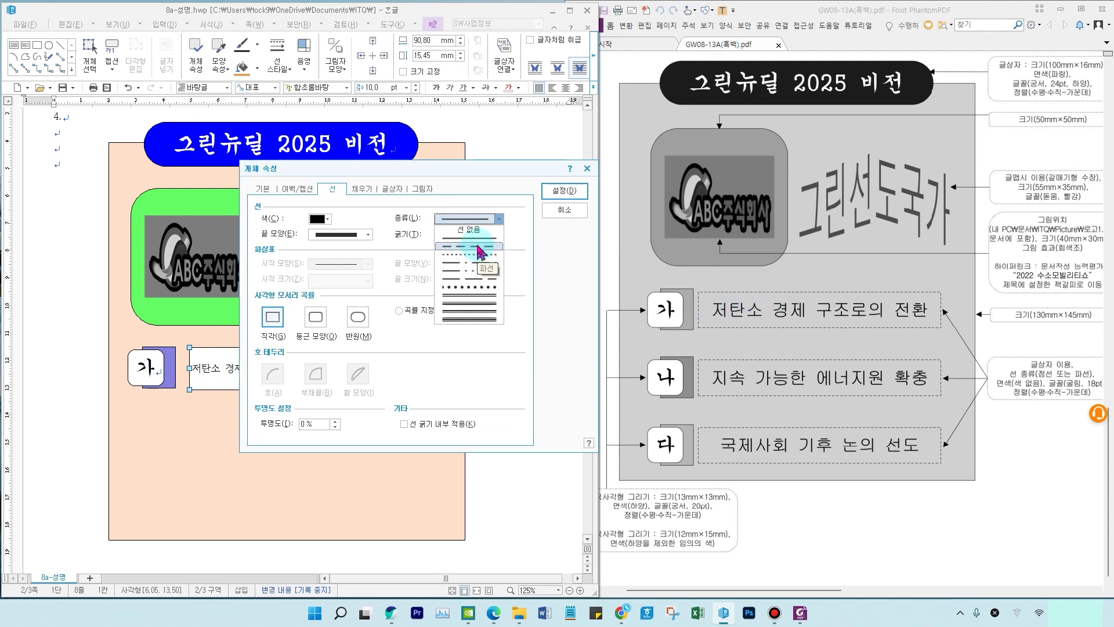
click(480, 251)
click(361, 188)
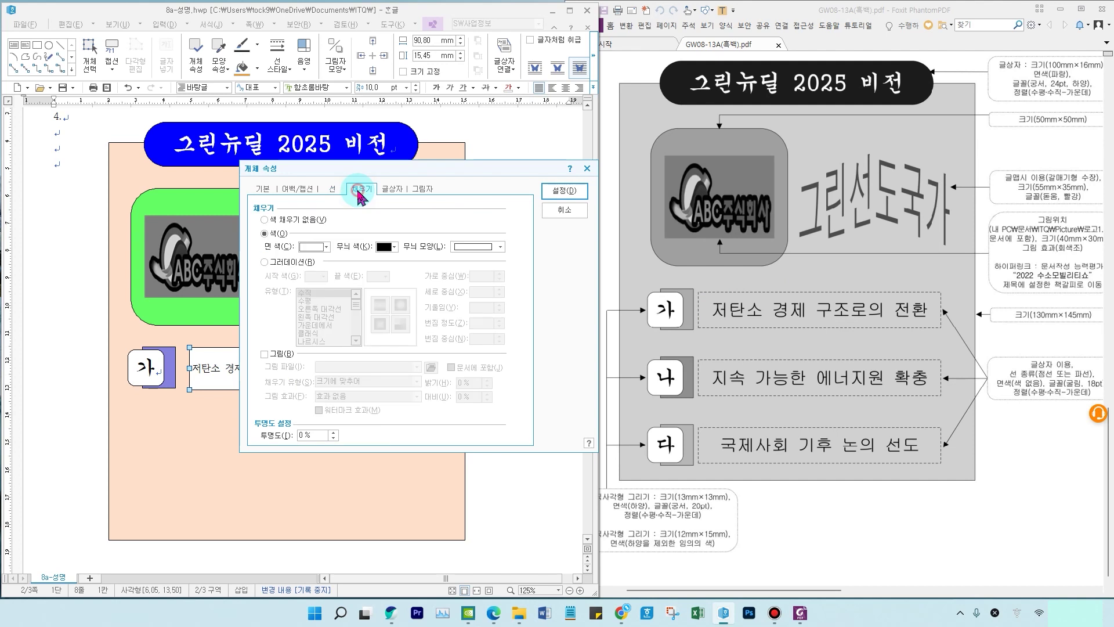
click(288, 219)
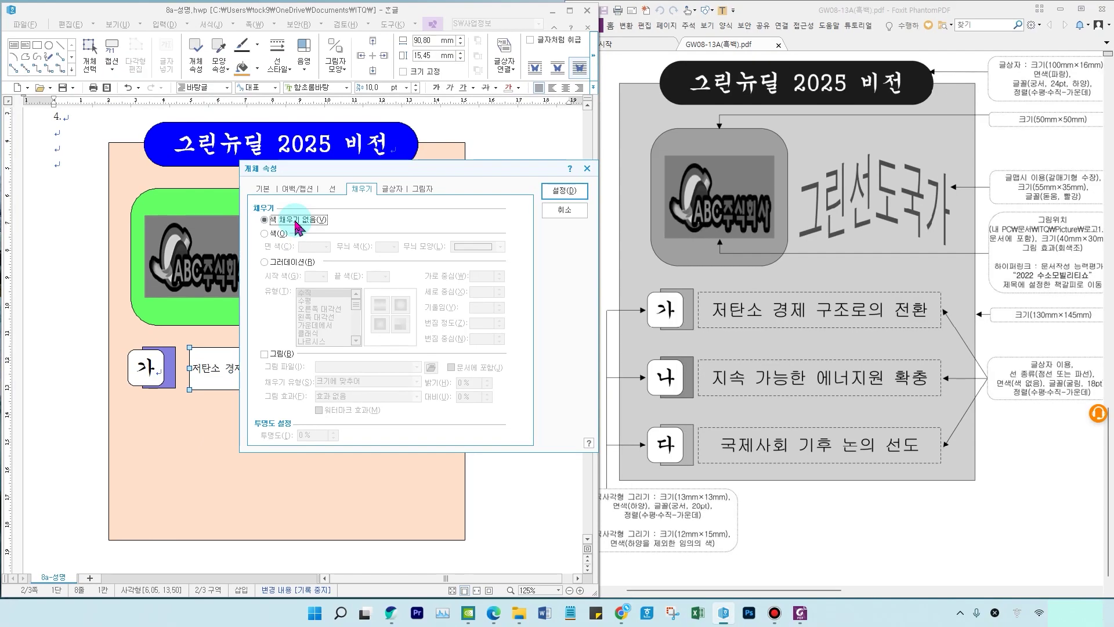
click(564, 190)
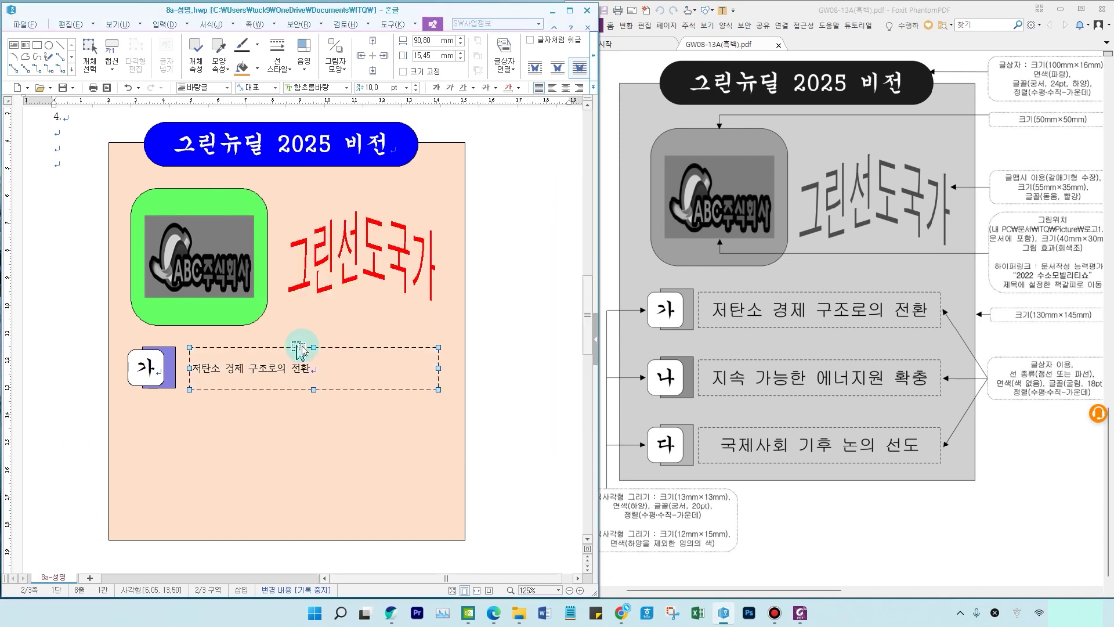
Step: Format the text in the dashed text box as 굴림, 18 pt, centre-aligned
click(347, 88)
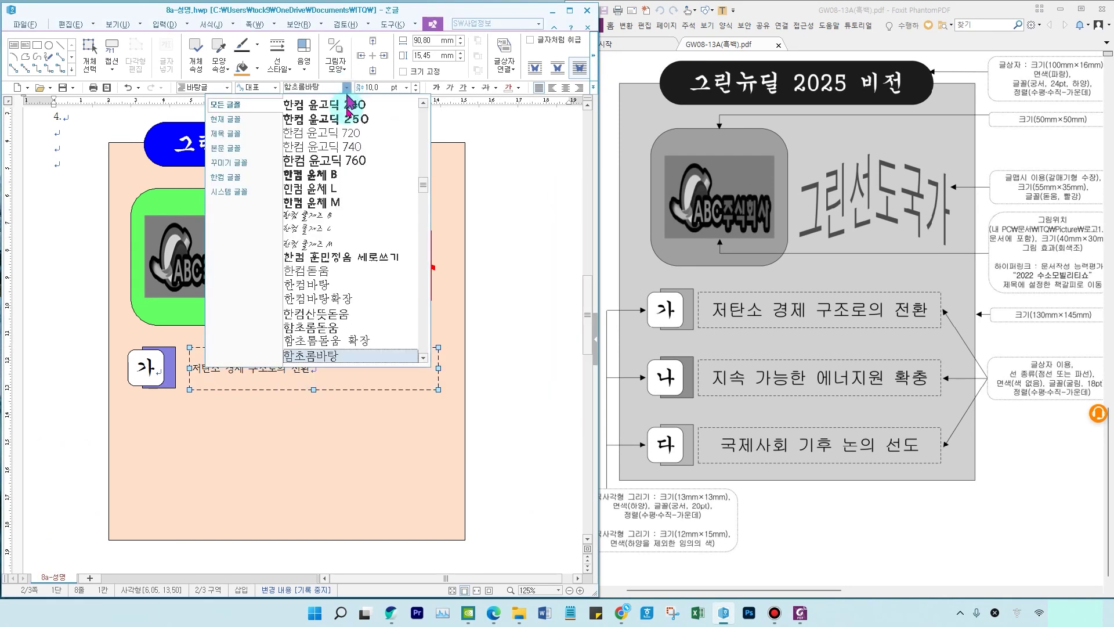
drag(423, 185, 423, 119)
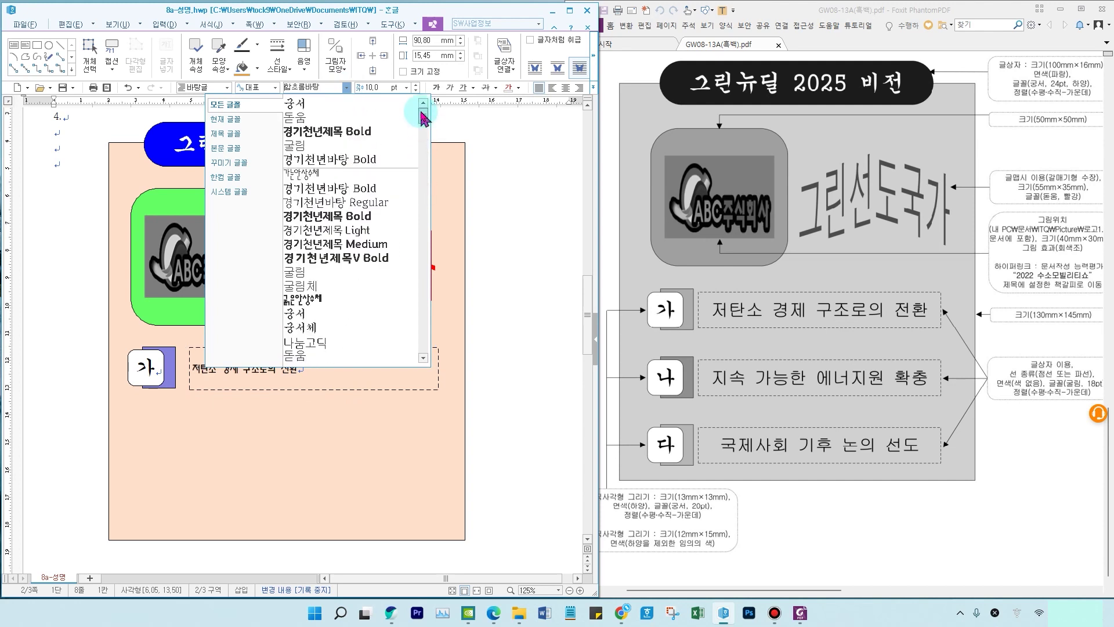
click(371, 145)
click(408, 88)
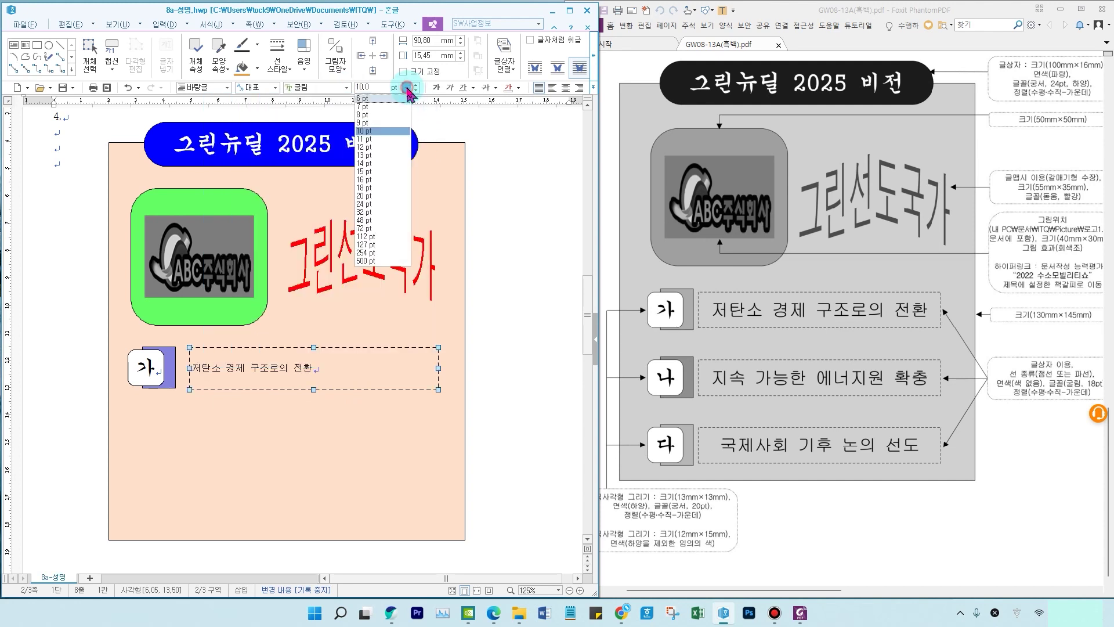
click(375, 187)
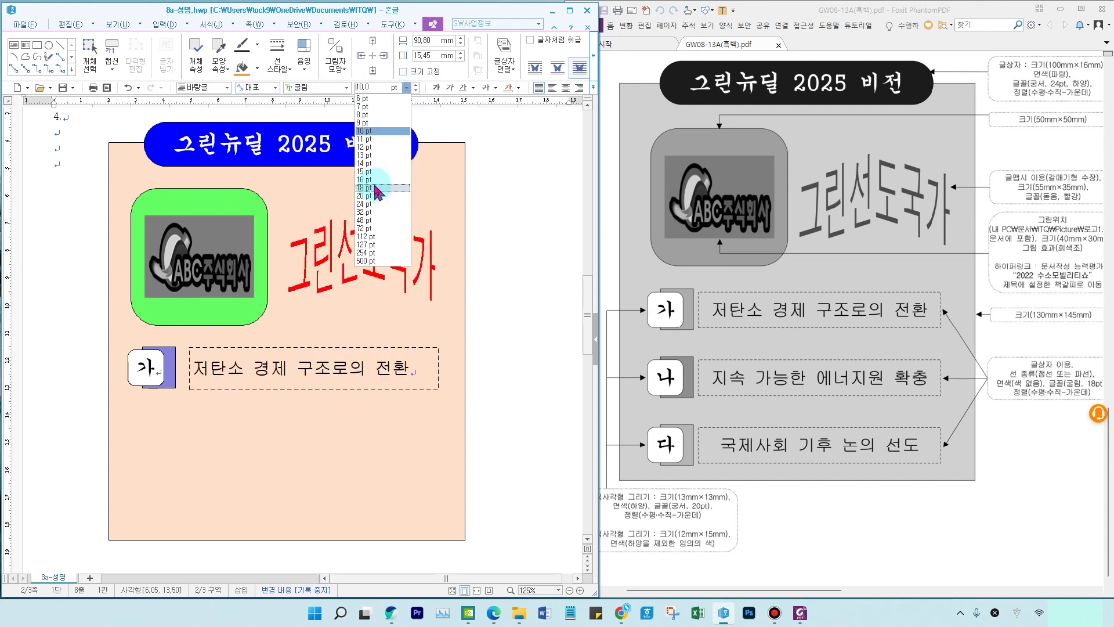
click(566, 88)
drag(636, 283, 955, 332)
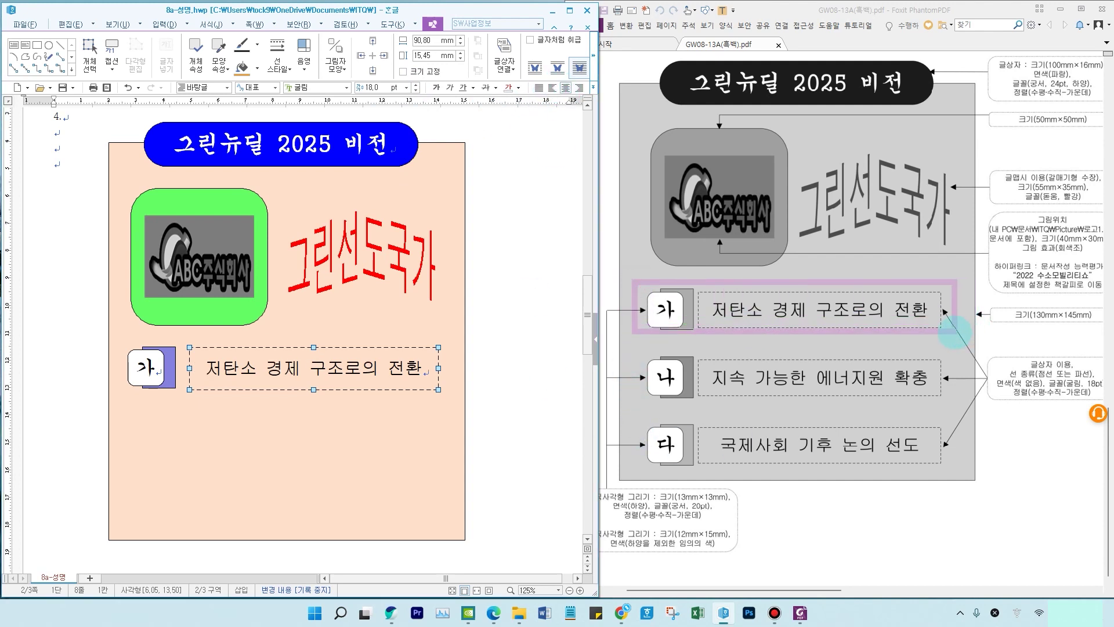
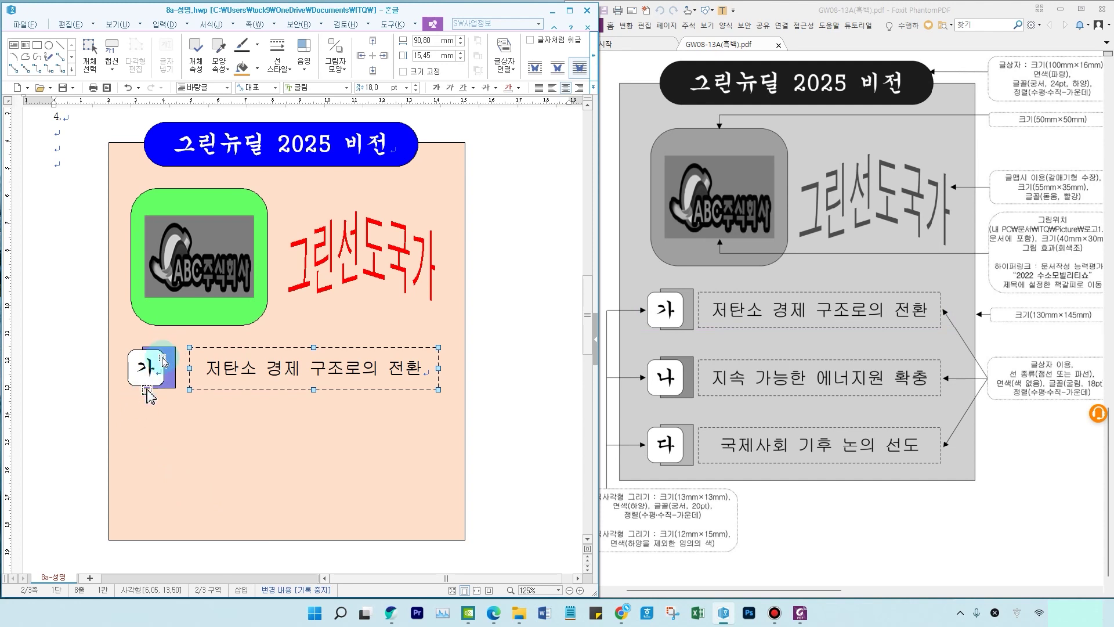
Step: Select the 가 square, the violet rectangle and the dashed text box together with the 개체 선택 tool
shift+click(145, 365)
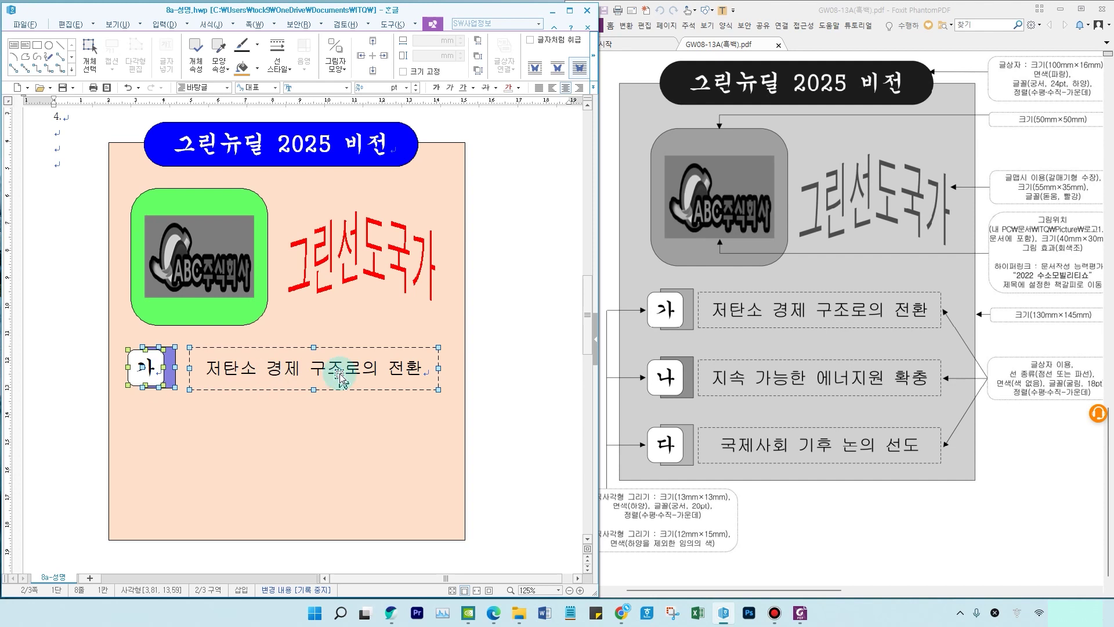
click(70, 366)
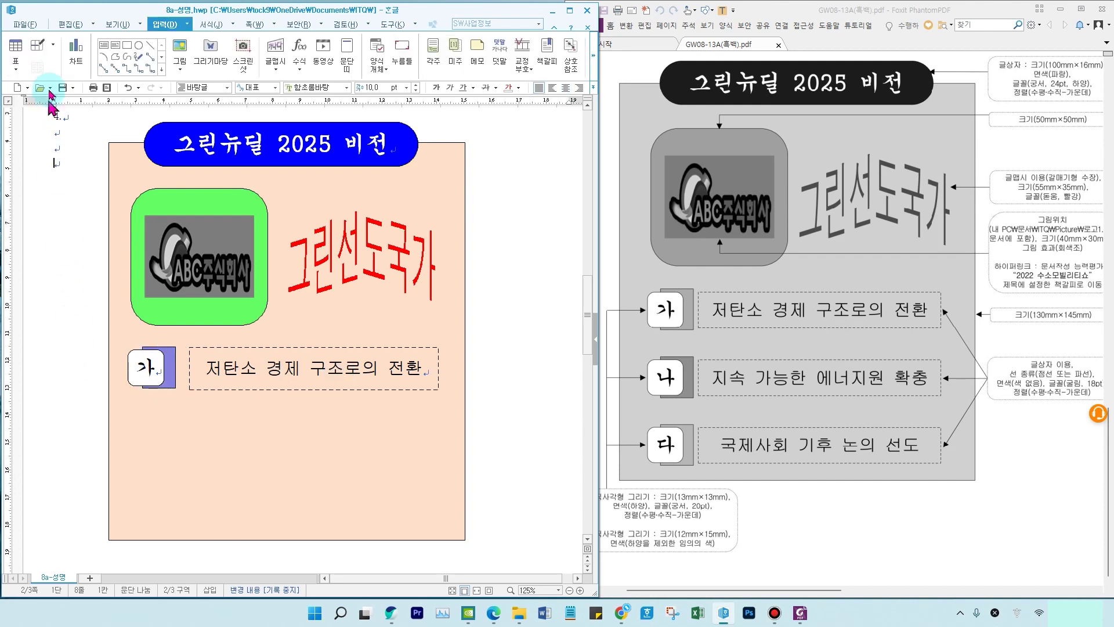
click(71, 24)
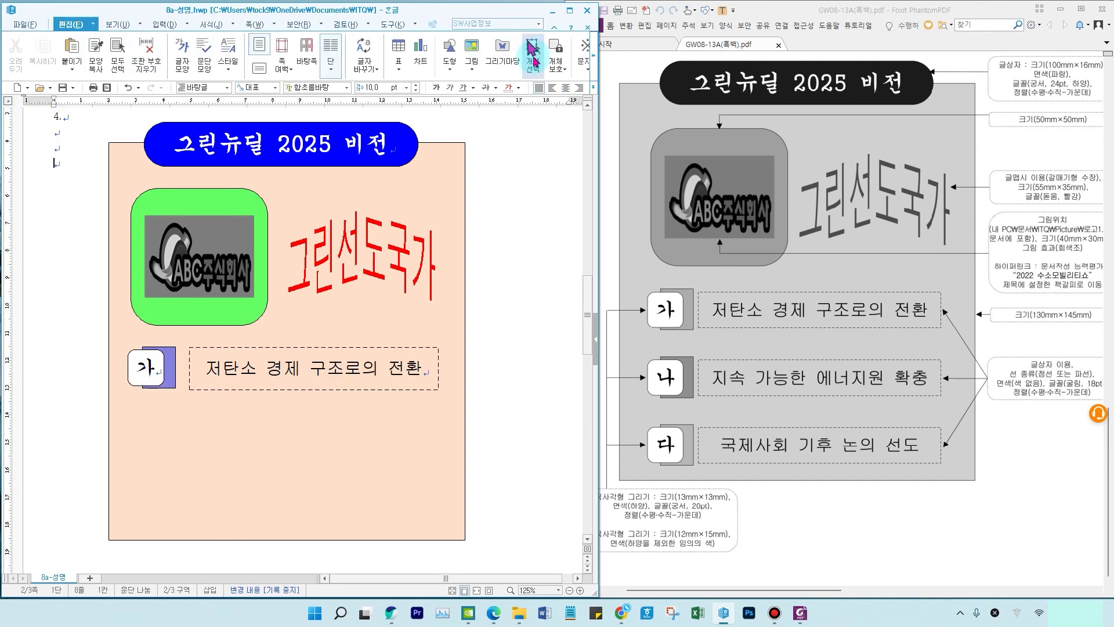
click(538, 72)
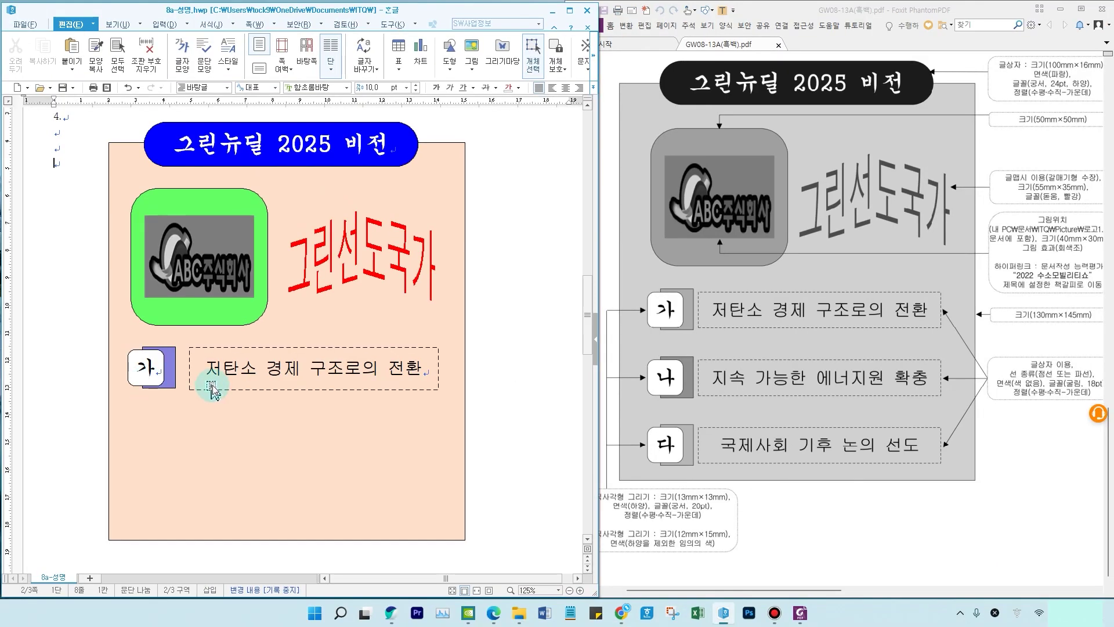
drag(497, 417, 147, 335)
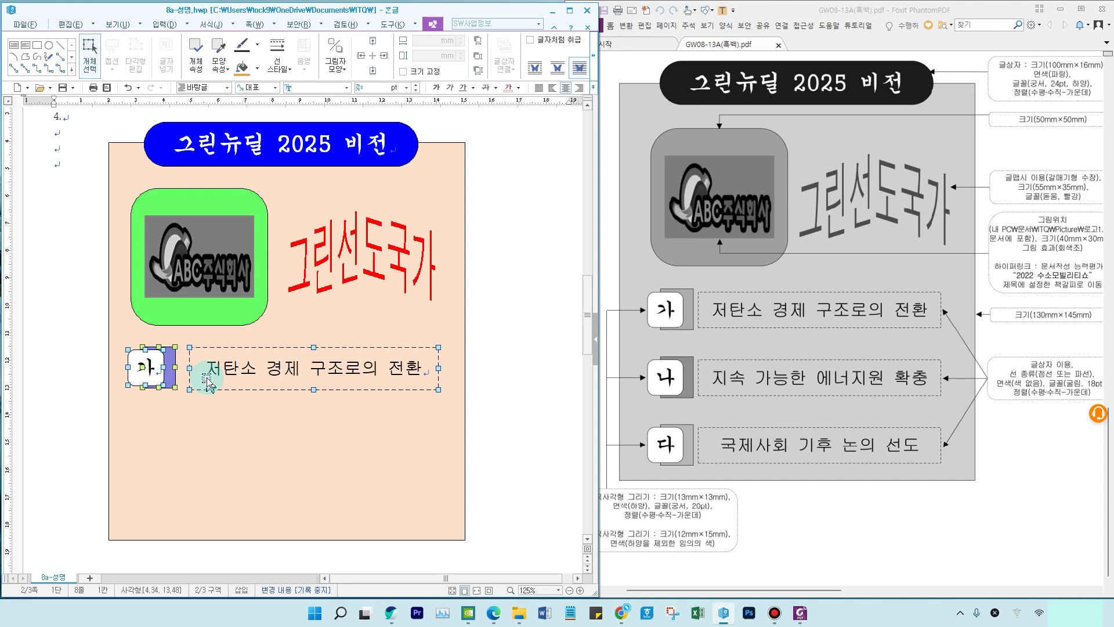
Step: Try moving the selected 가 row further down the peach rectangle, and undo each move
drag(161, 380, 197, 440)
key(ctrl+z)
click(150, 377)
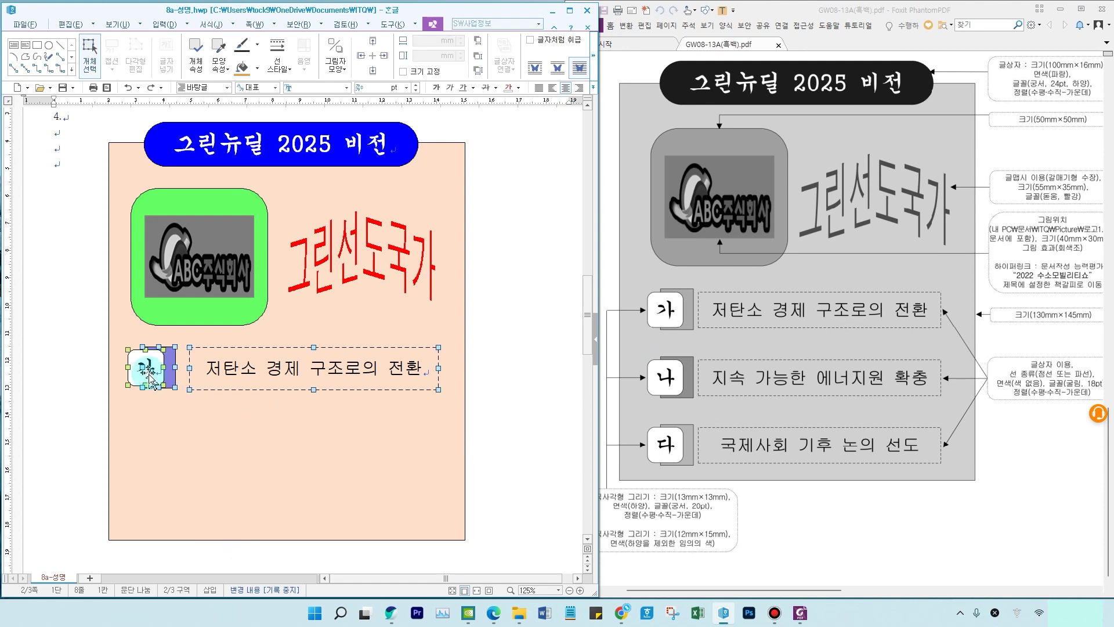
drag(150, 377, 203, 470)
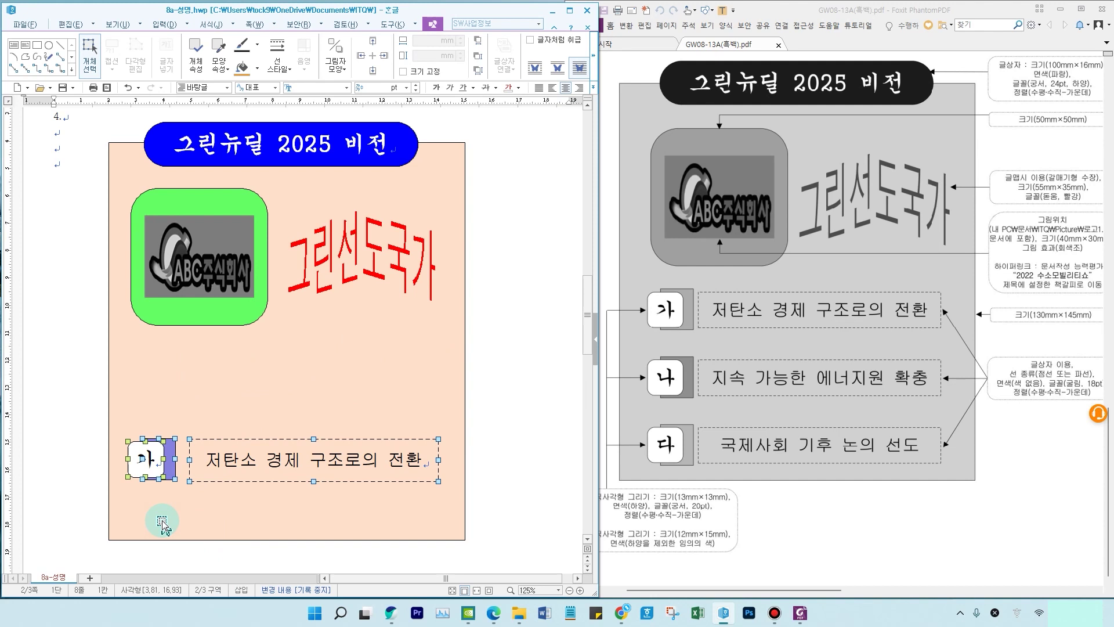
key(ctrl+z)
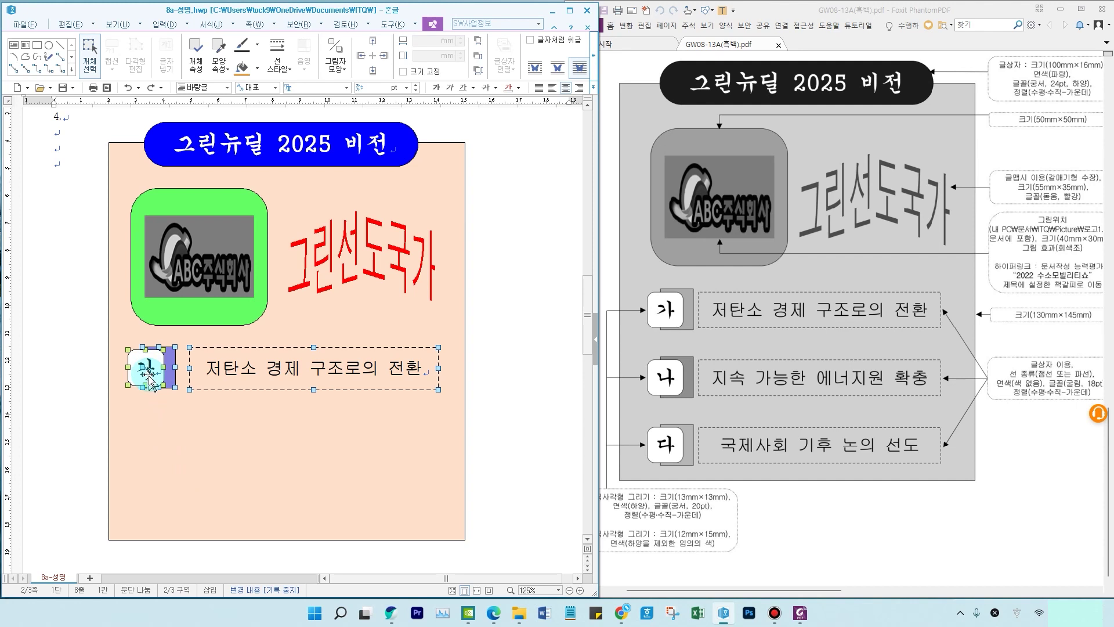
Step: Try duplicating the selected 가 row twice straight below the original, and undo both copies
drag(152, 369, 155, 508)
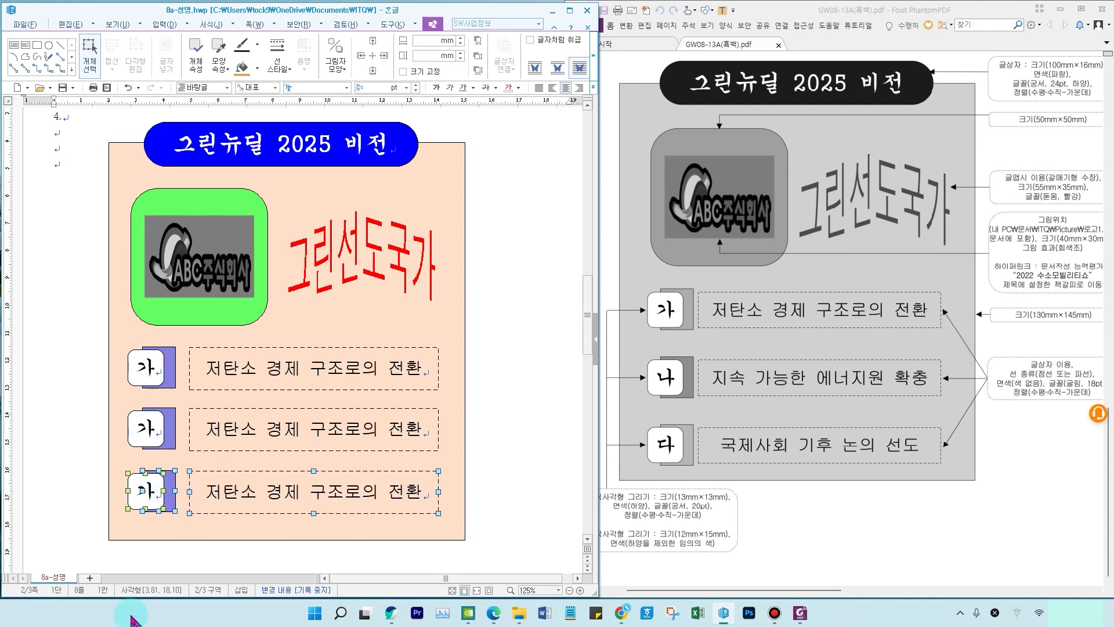
key(ctrl+z)
key(ctrl+z)
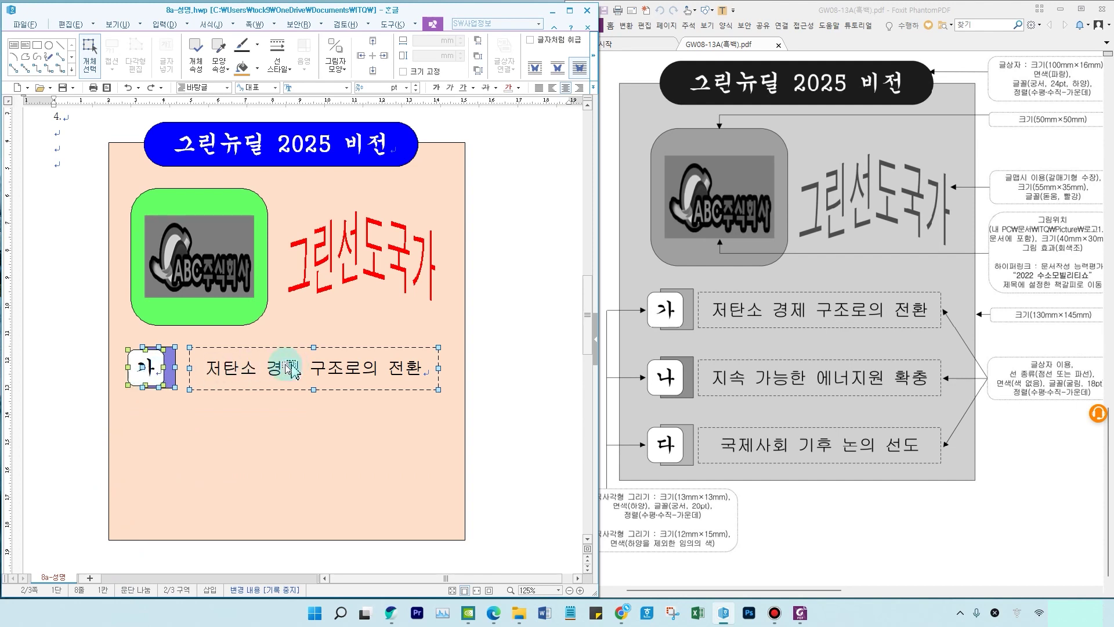
Step: Copy the selected 가 row, paste it and move the copy directly below the original, aligned with it
right_click(148, 367)
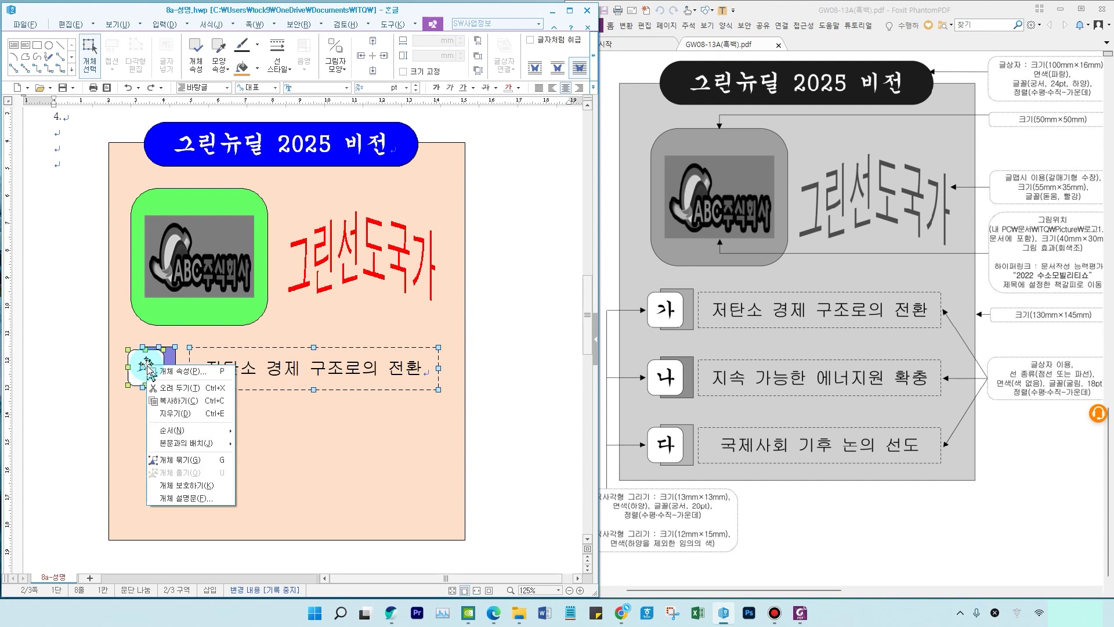
click(180, 407)
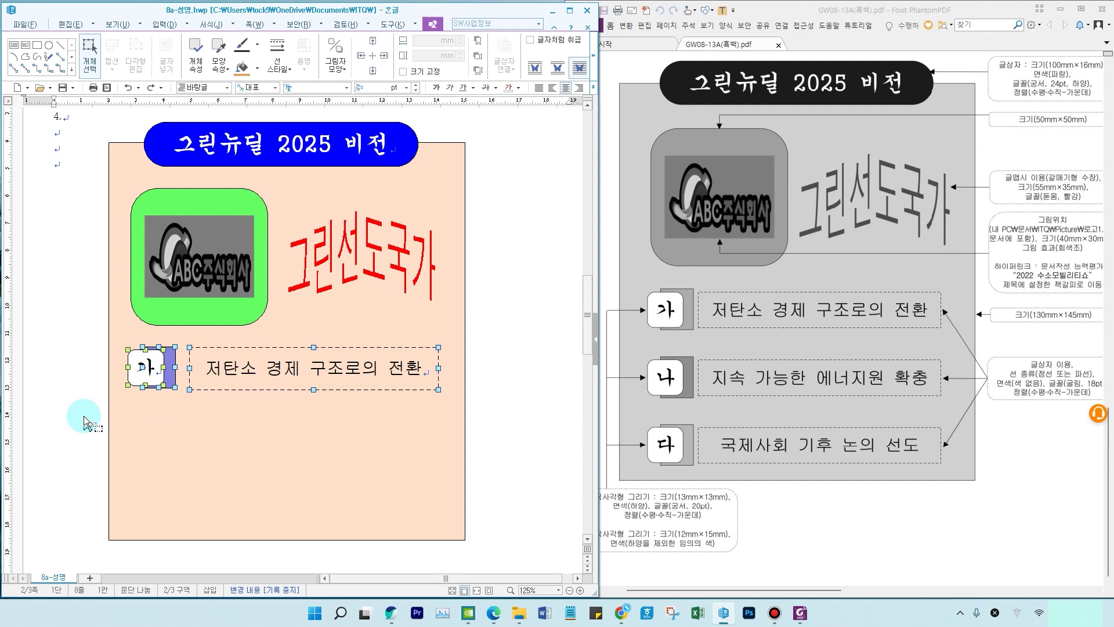
key(ctrl+v)
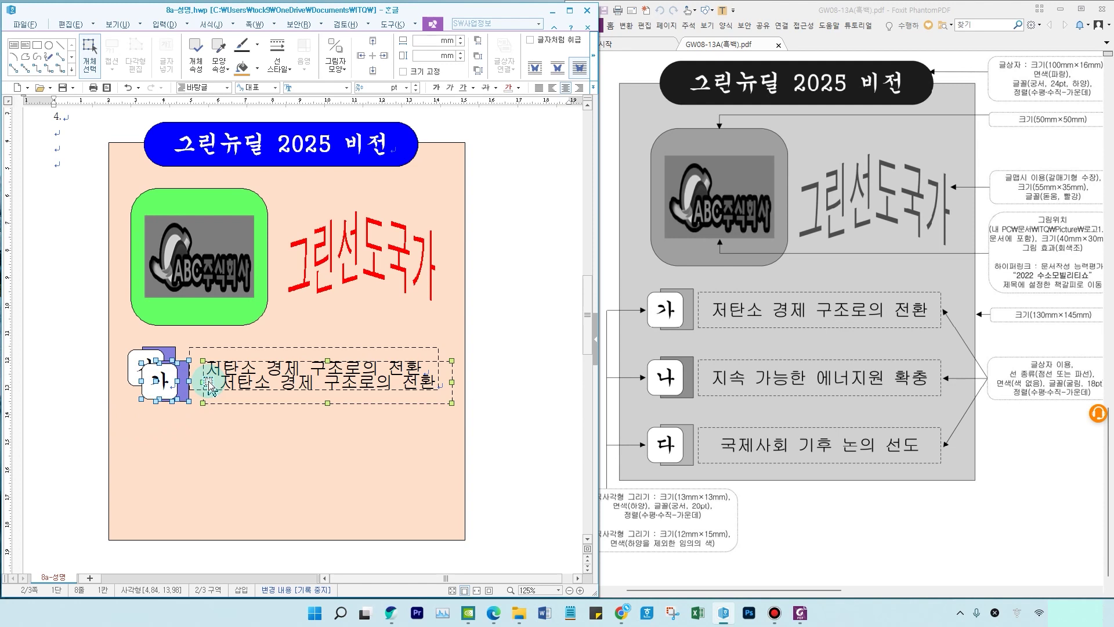
key(Down)
key(Down)
key(Down)
key(Down)
key(Down)
key(Down)
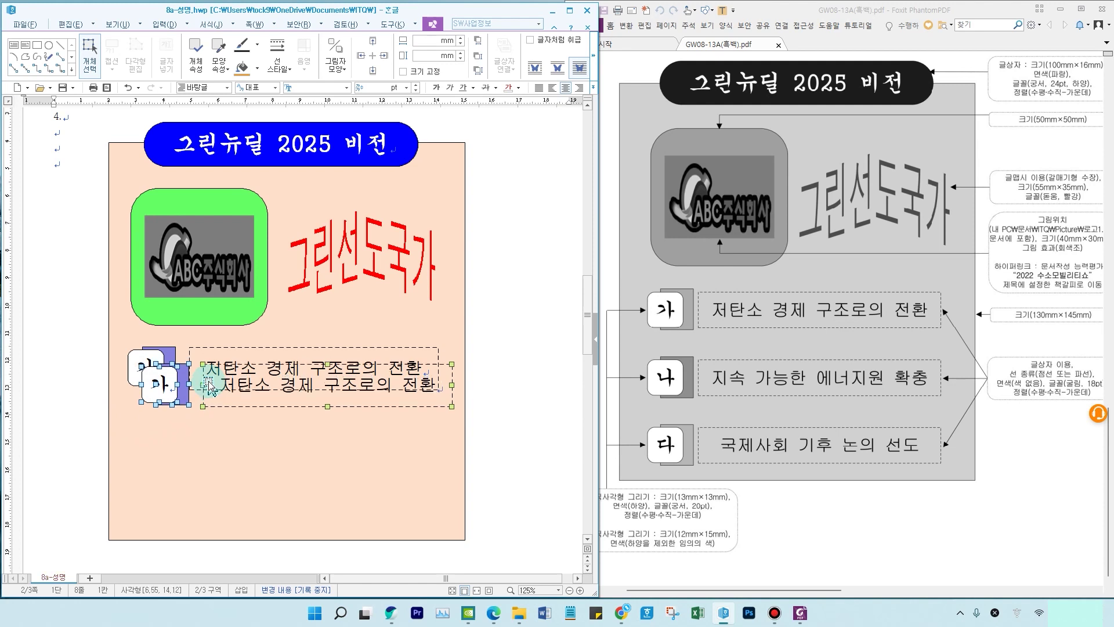
key(Down)
key(Down)
key(Down)
key(Down)
key(Down)
key(Down)
key(Down)
key(Down)
key(Down)
key(Down)
key(Down)
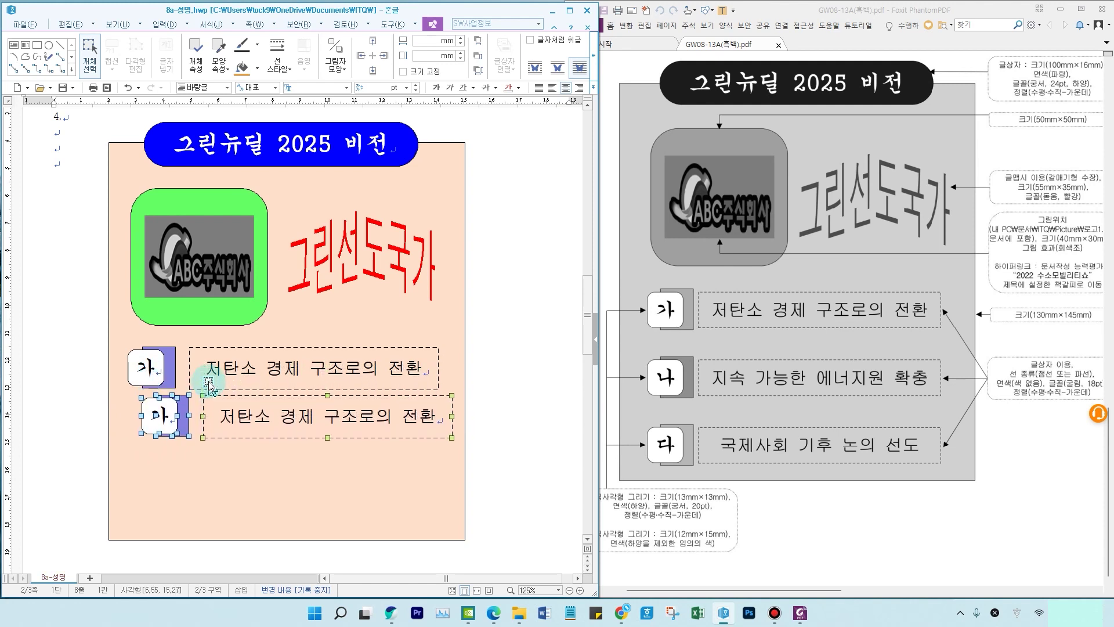
key(Left)
key(Left)
key(Left)
key(Left)
key(Left)
key(Left)
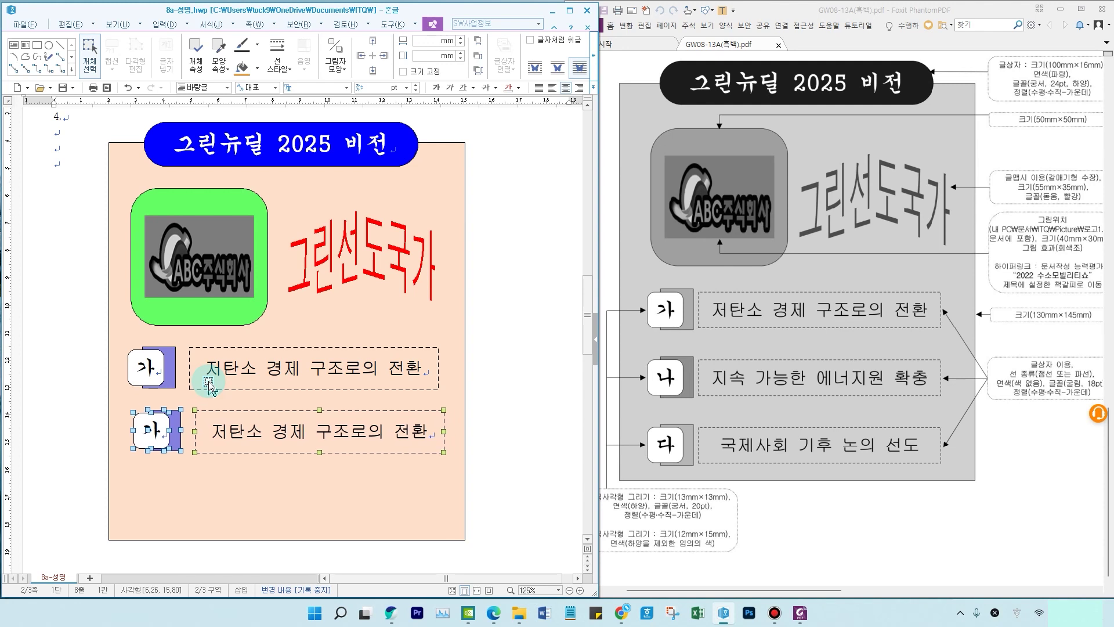
key(Right)
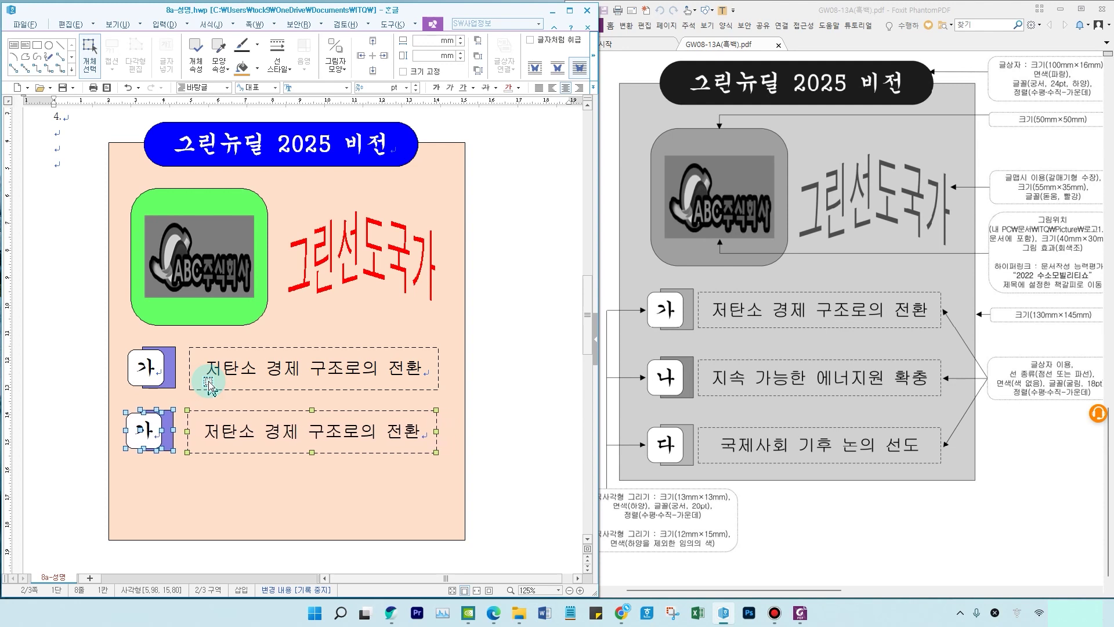
Step: Paste the 가 row again and move this copy below the second row, evenly spaced and aligned
key(ctrl+v)
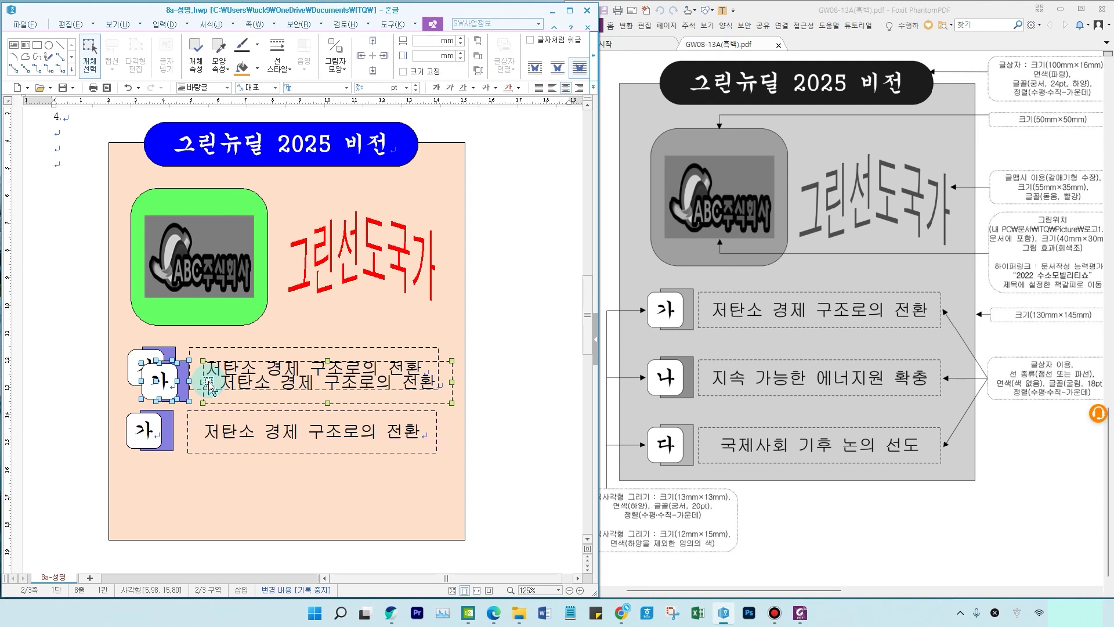
key(Down)
key(Down)
key(Down)
key(Down)
key(Down)
key(Down)
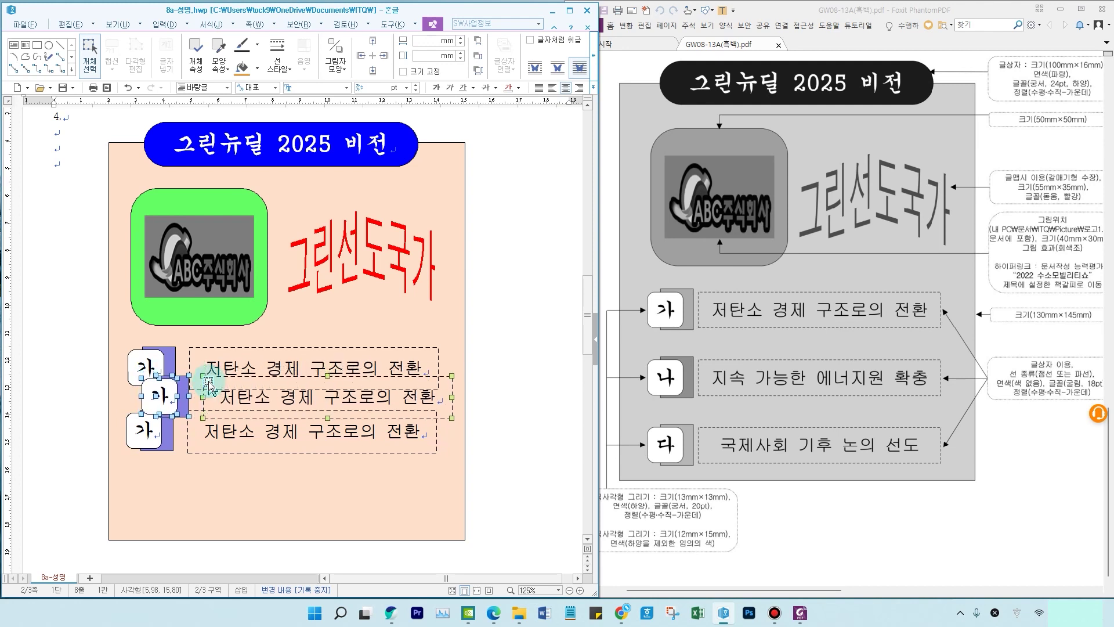
key(Down)
key(Down)
key(Down)
key(Down)
key(Down)
key(Down)
key(Down)
key(Down)
key(Down)
key(Down)
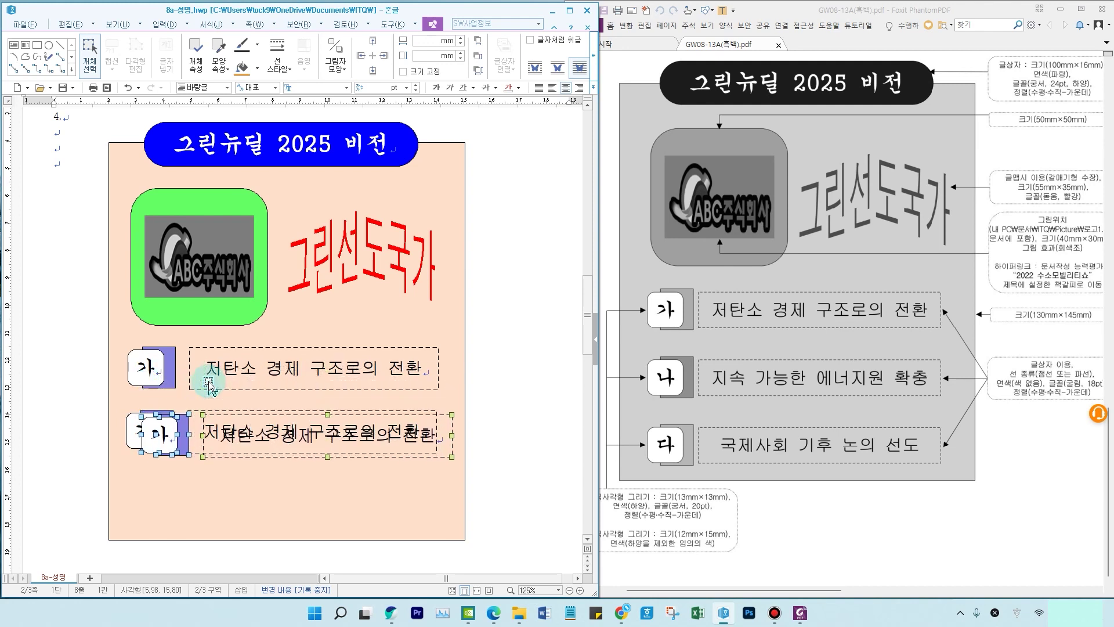
key(Down)
key(Down)
key(Down)
key(Down)
key(Down)
key(Down)
key(Down)
key(Down)
key(Down)
key(Down)
key(Down)
key(Down)
key(Down)
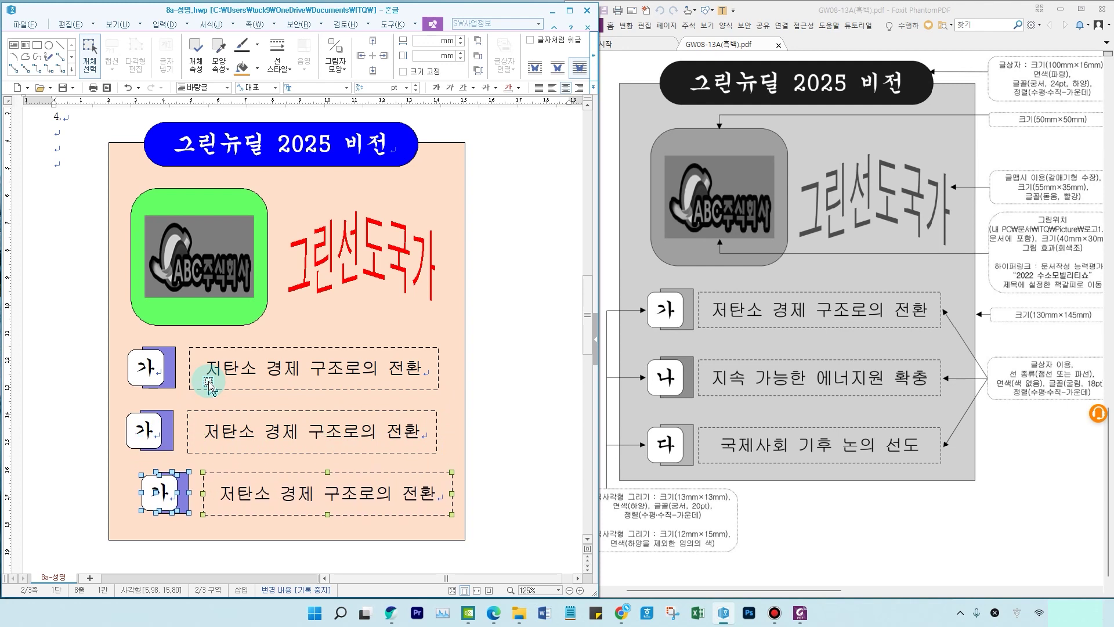
key(Left)
key(Left)
key(Left)
key(Left)
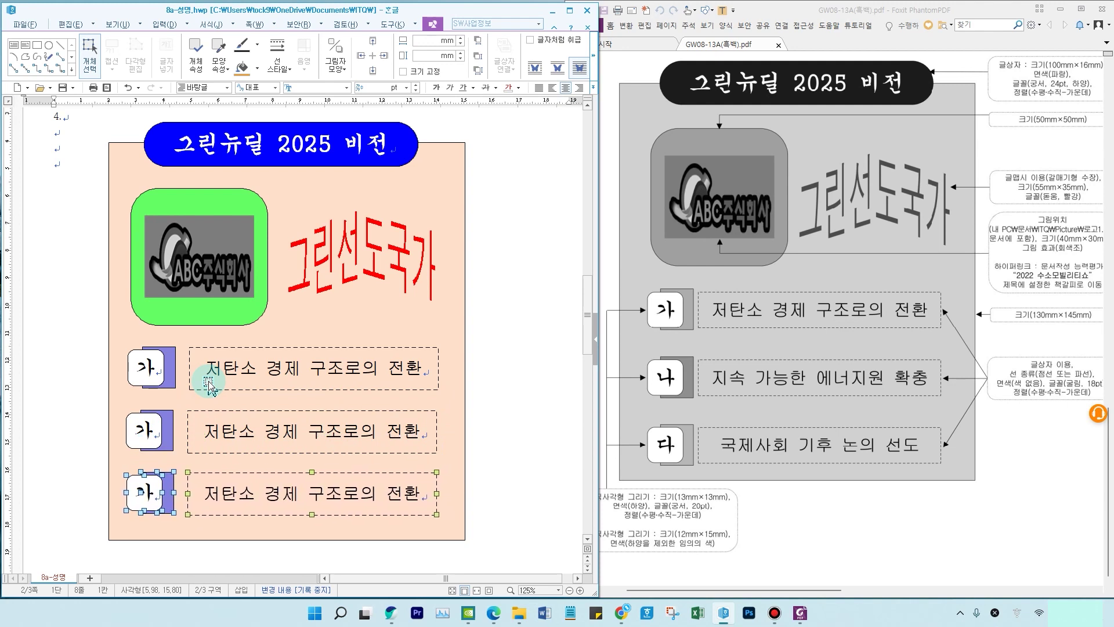
Step: Change the label in the second row's square to 나 and in the third row's square to 다
click(148, 369)
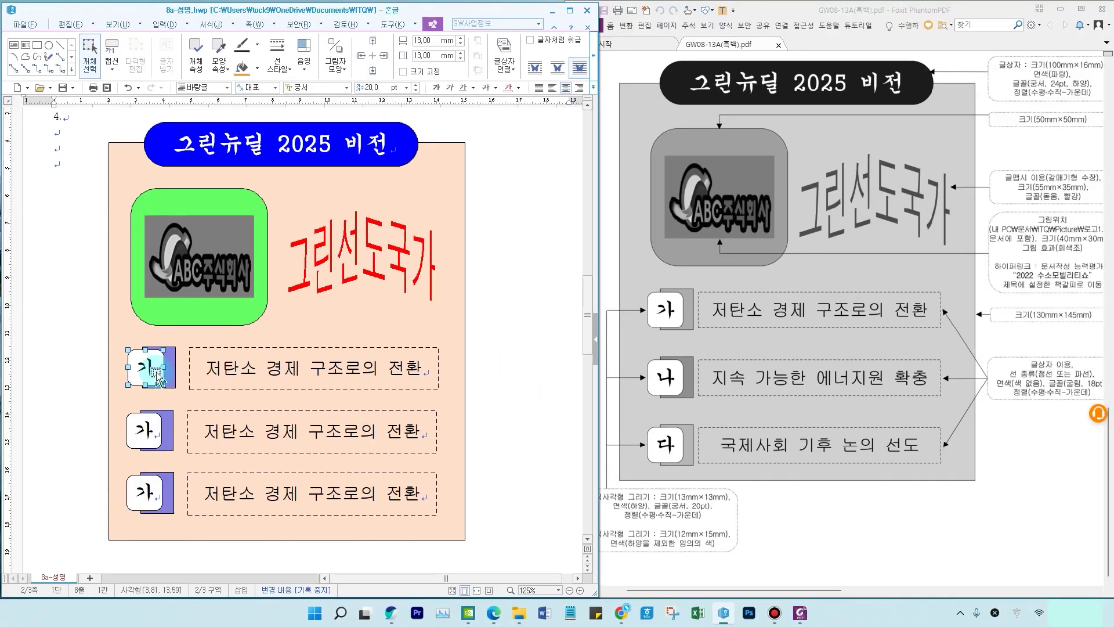
click(509, 385)
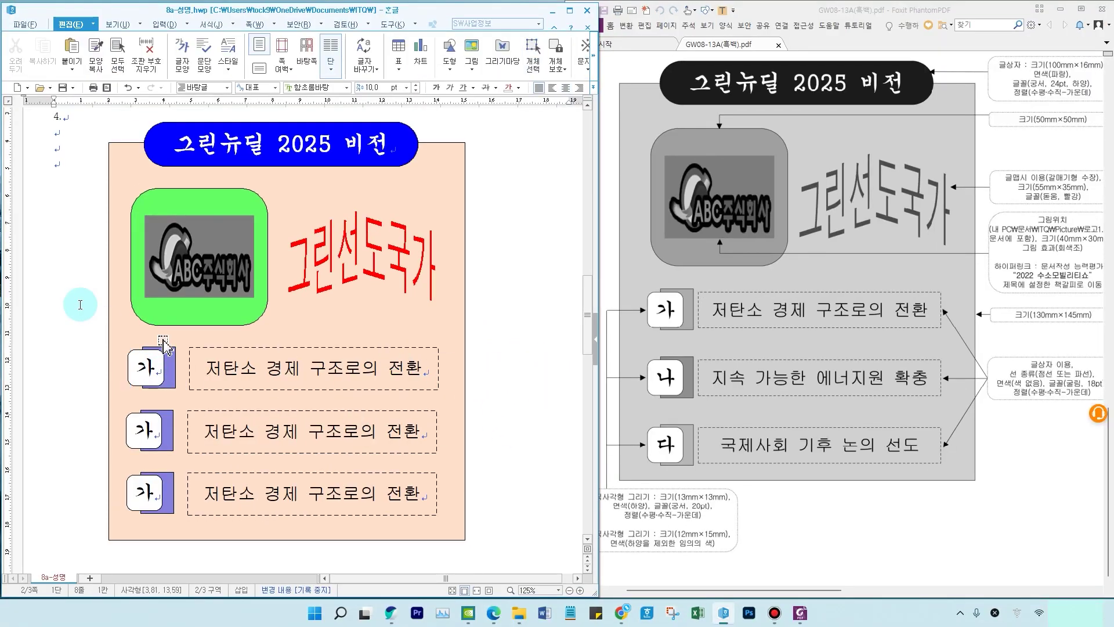
click(152, 430)
key(BackSpace)
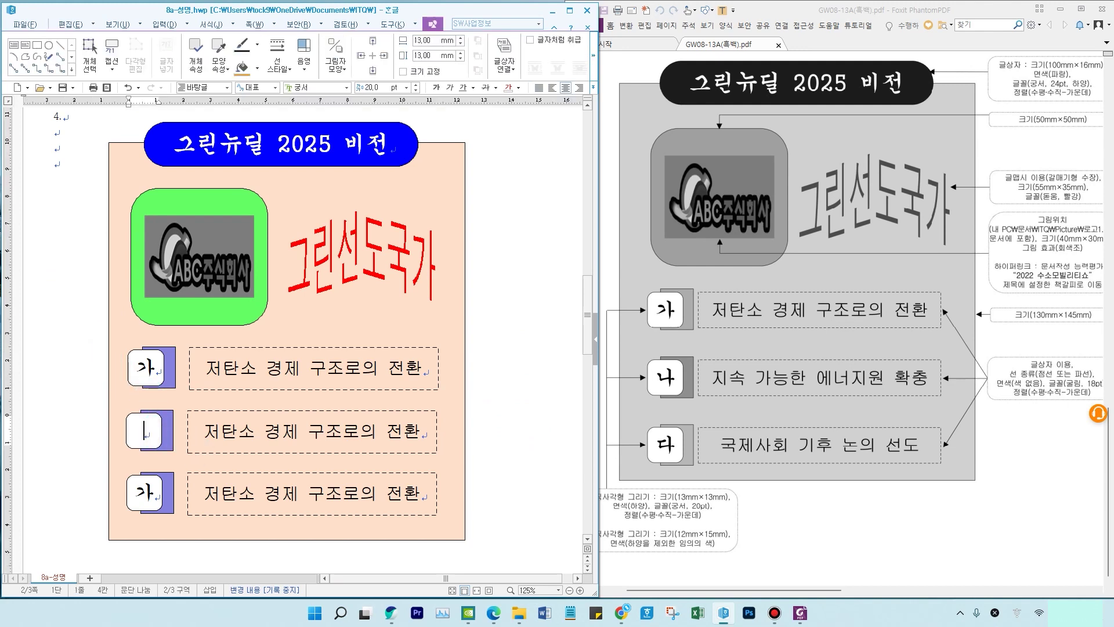
text(나)
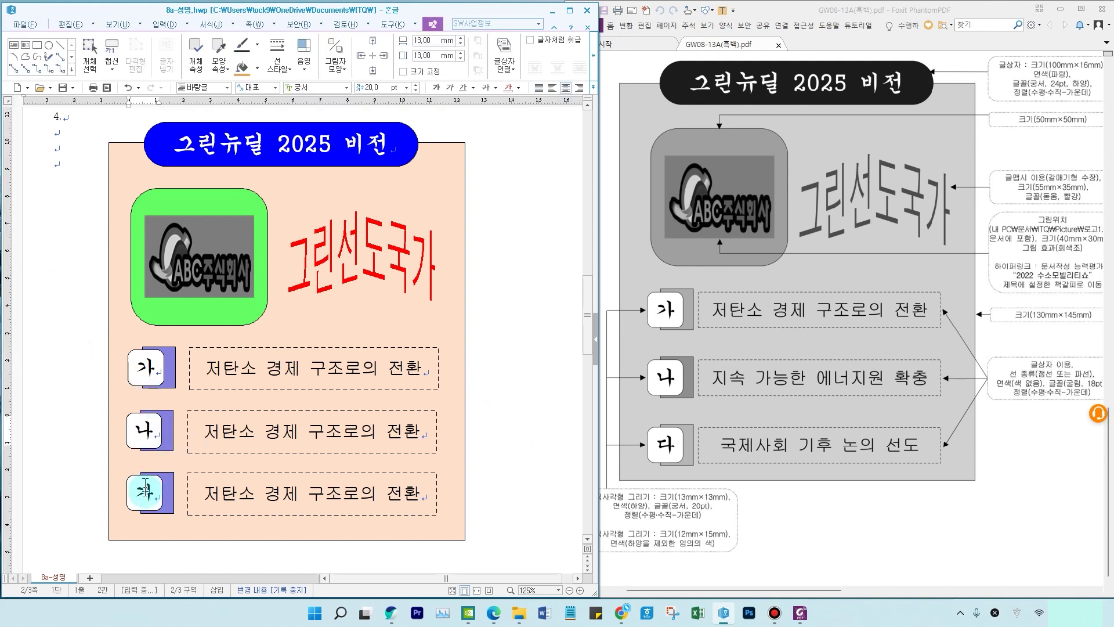
click(147, 504)
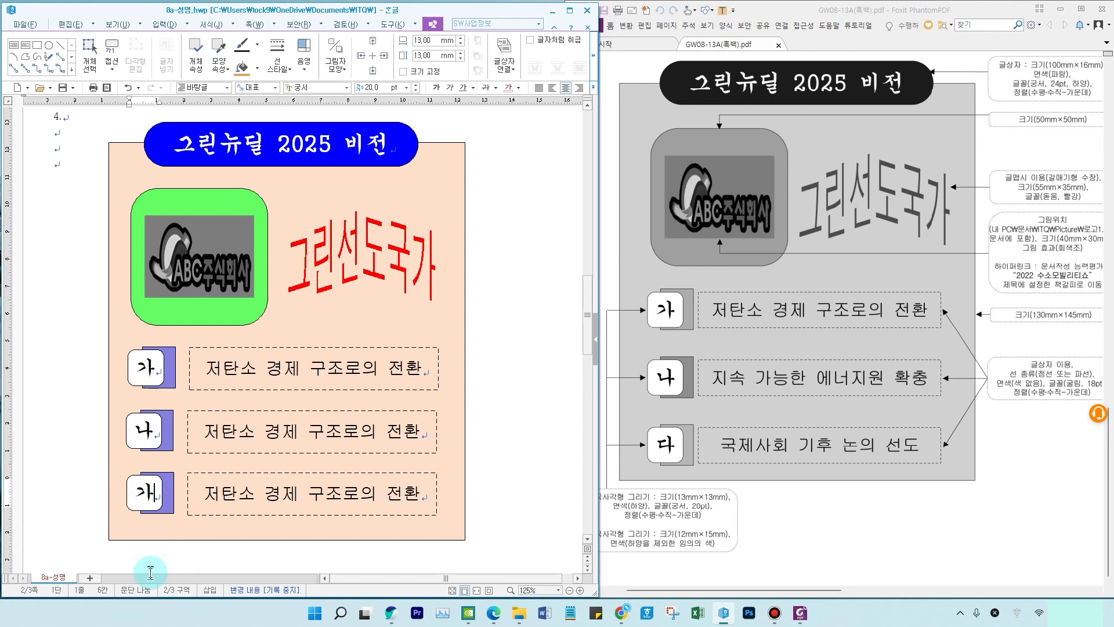
key(BackSpace)
text(다)
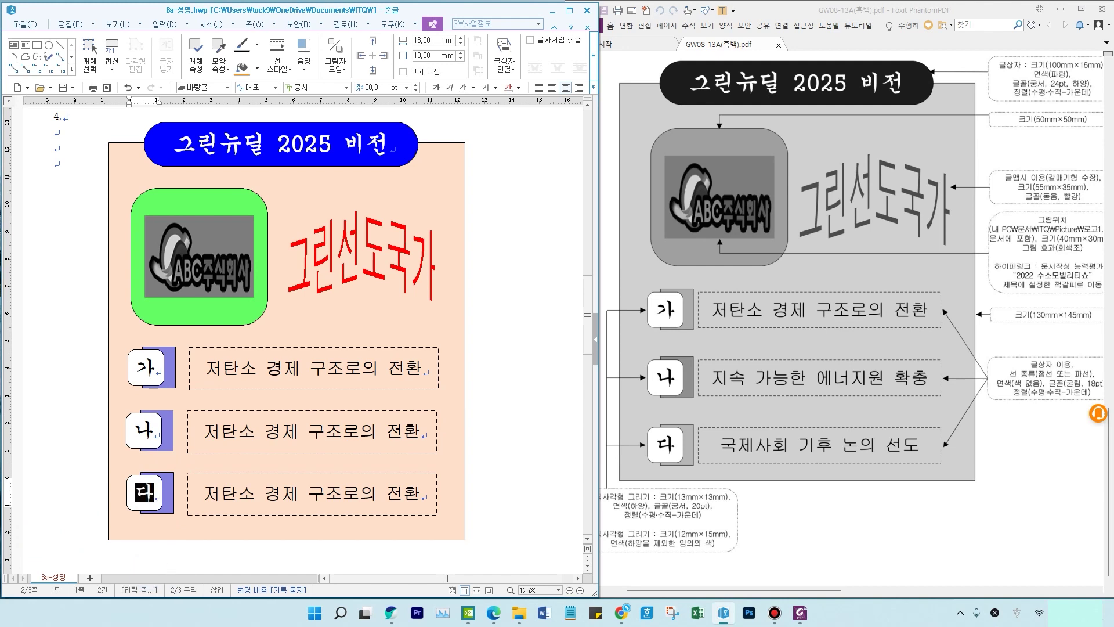
Step: Replace the second dashed box's text with 지속 가능한 에너지원 확충 and the third's with 국제사회 기후 논의 선도
click(753, 389)
drag(705, 355, 938, 396)
drag(717, 440, 885, 449)
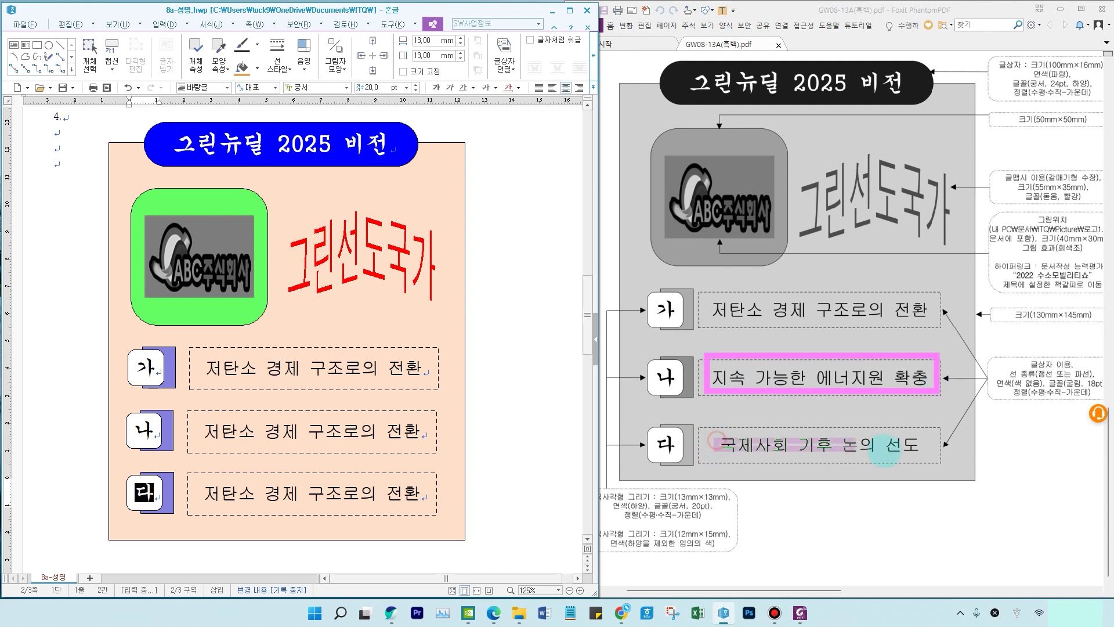
triple_click(294, 418)
text(지속 간)
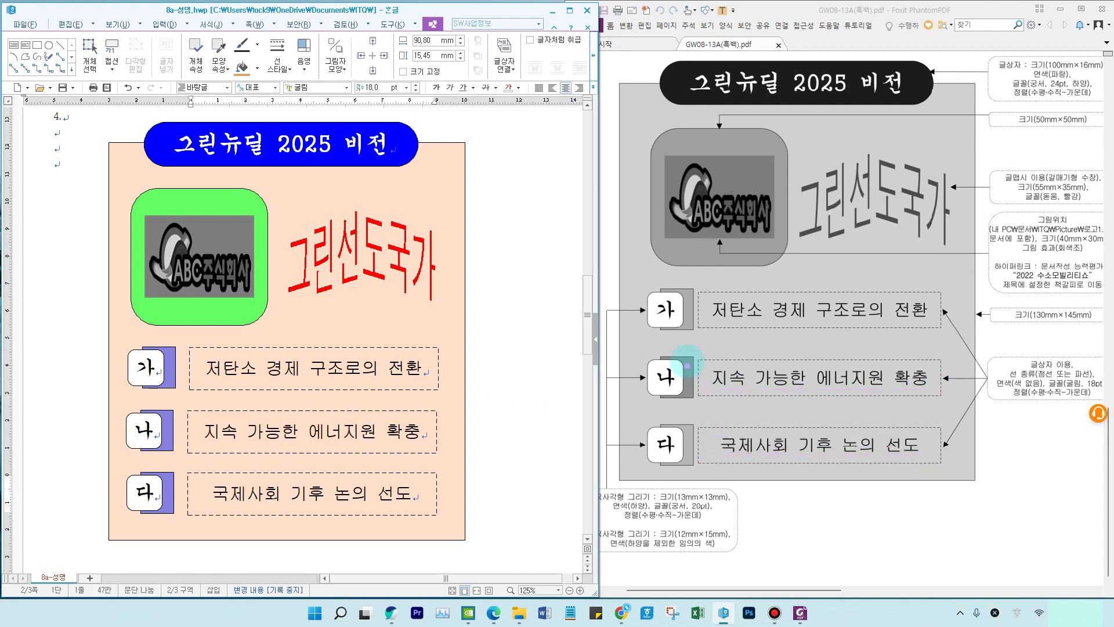
Step: Fill the rectangle behind the 나 square with 진달래색(RGB: 202,86,167) 10% 어둡게
drag(688, 361, 711, 357)
mouse_move(684, 427)
mouse_down()
mouse_move(697, 439)
mouse_move(741, 401)
mouse_up()
key(Escape)
key(shift+Escape)
click(167, 422)
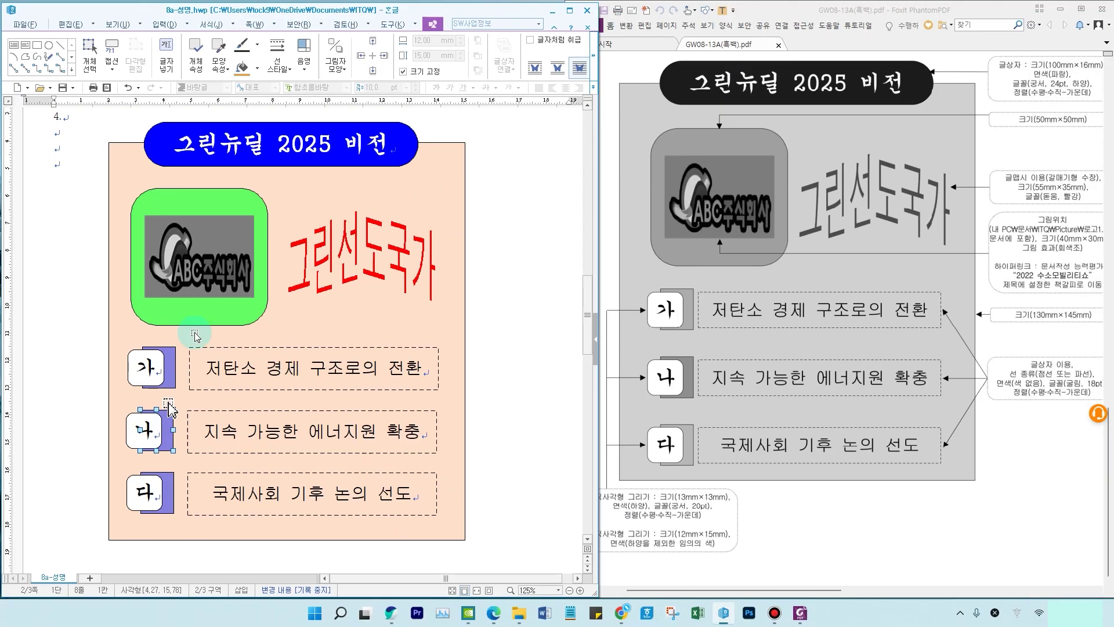
click(259, 69)
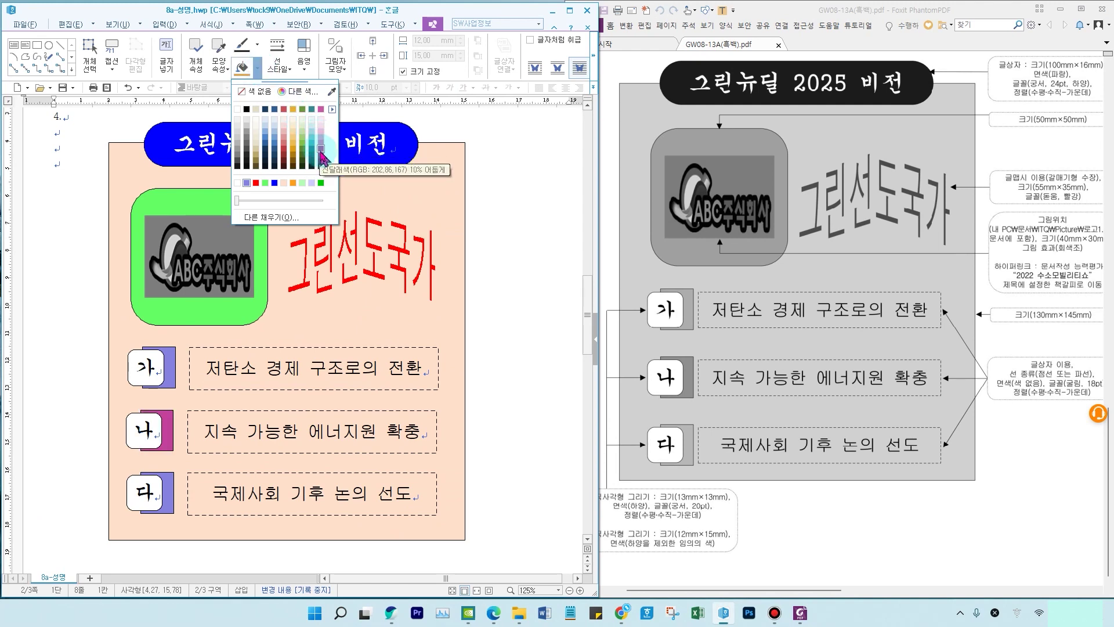
click(321, 150)
Step: Fill the rectangle behind the 다 square with a gold colour and deselect it
click(168, 496)
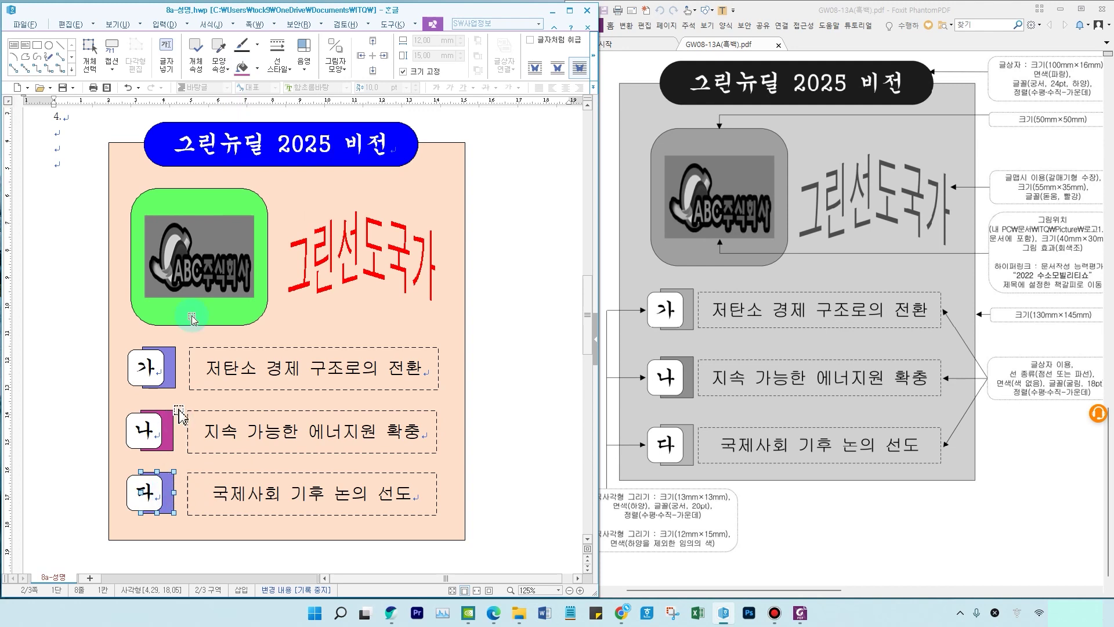
click(258, 69)
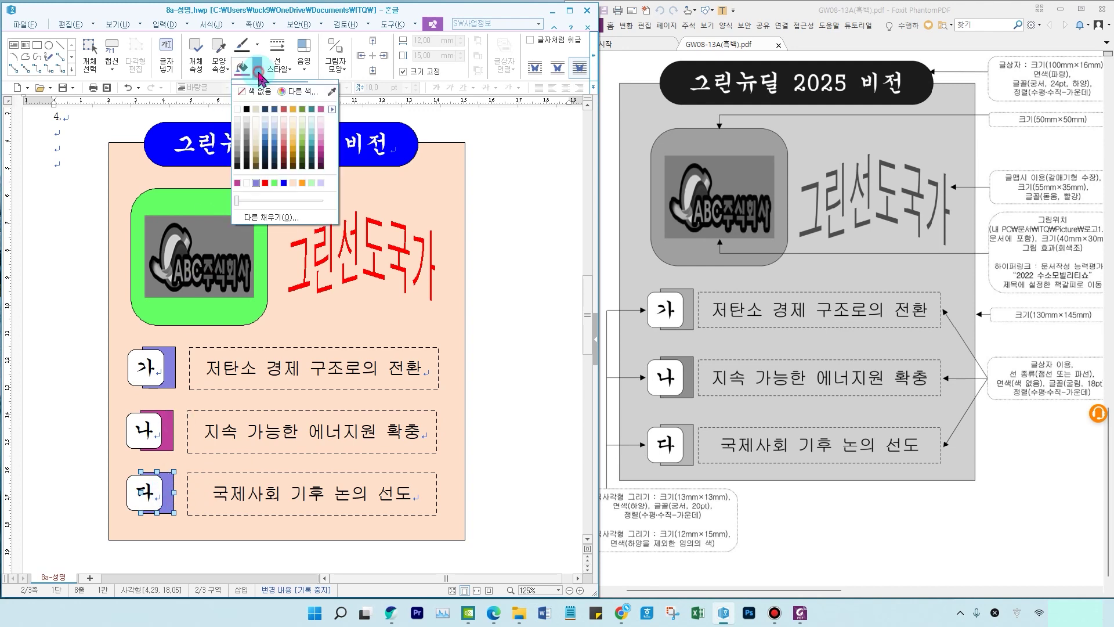
click(294, 150)
key(Escape)
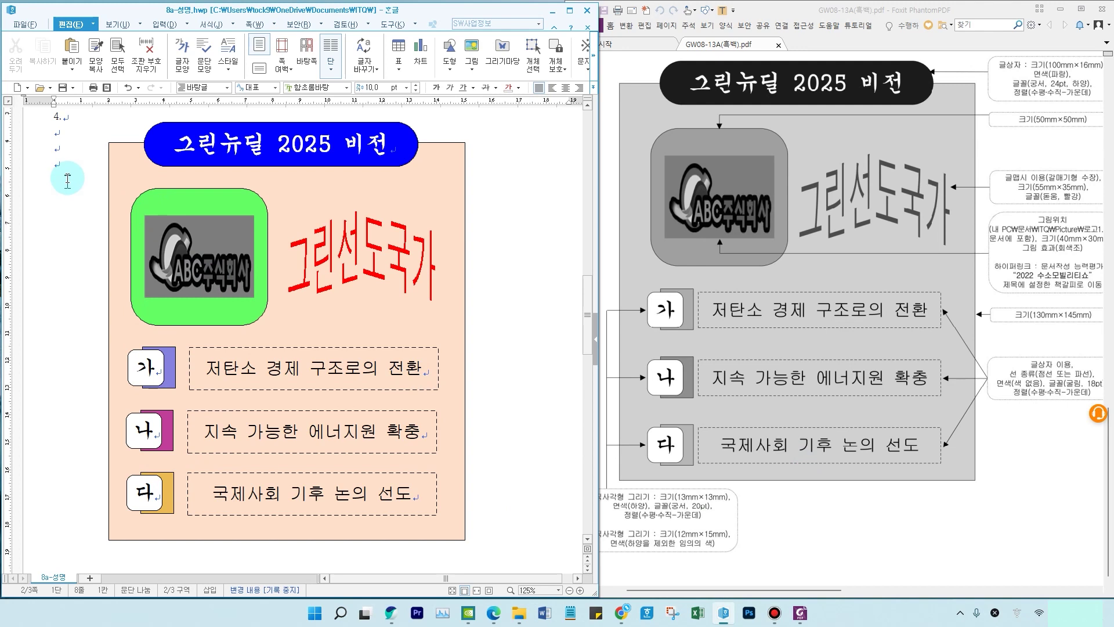
Step: Paste the exam's body text and table below the 2022 수소모빌리티쇼 title on page 3
scroll(80, 257, down, 10)
click(77, 224)
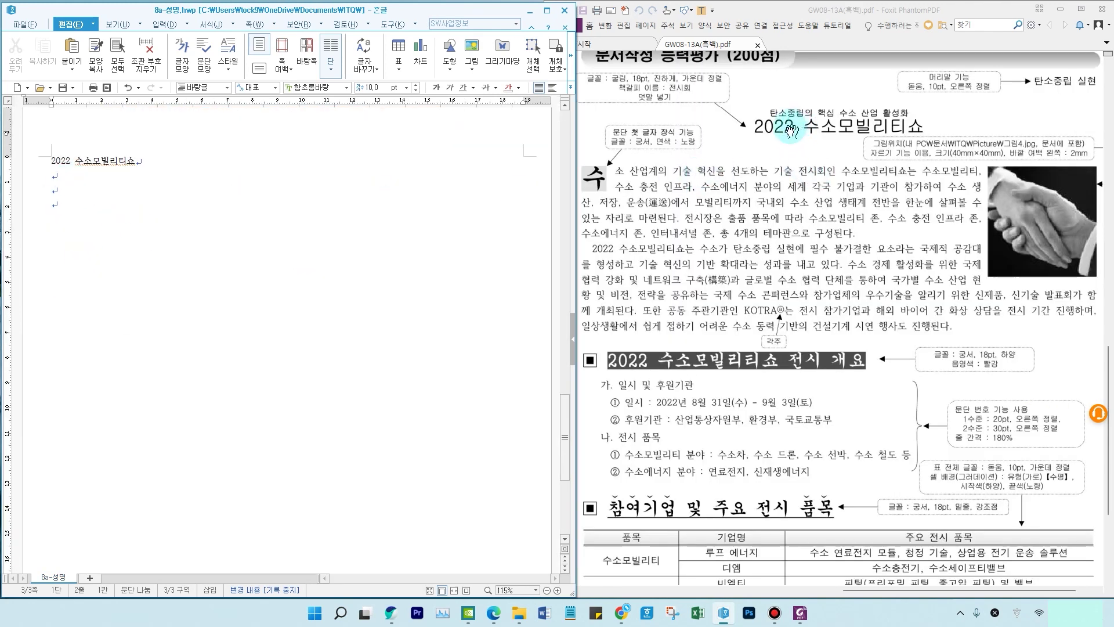
click(61, 190)
key(ctrl+v)
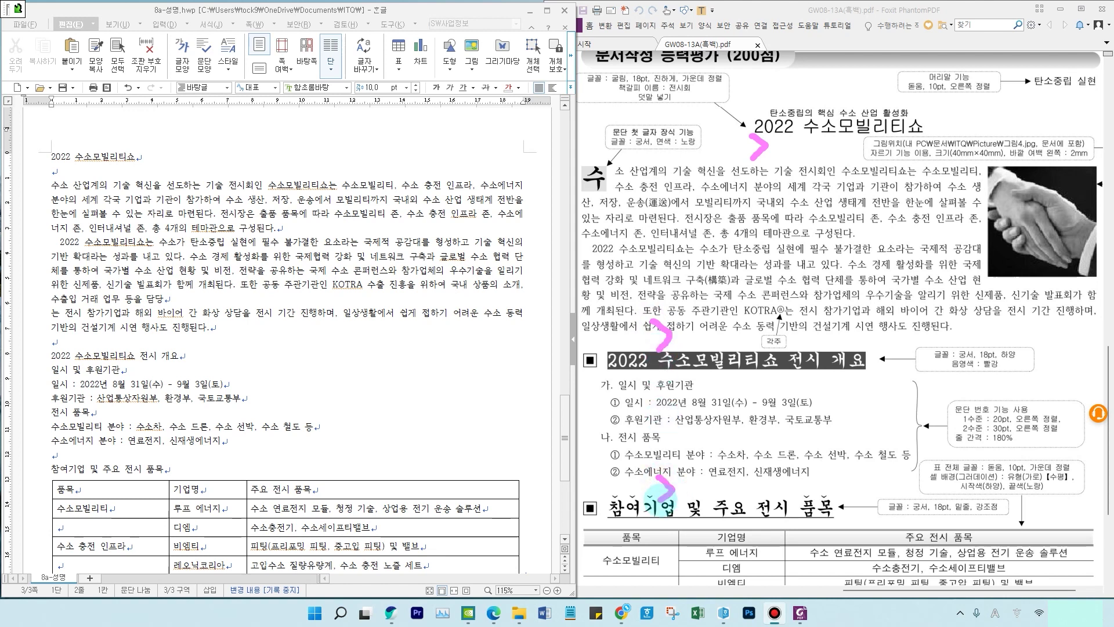
scroll(766, 488, down, 3)
key(ctrl+2)
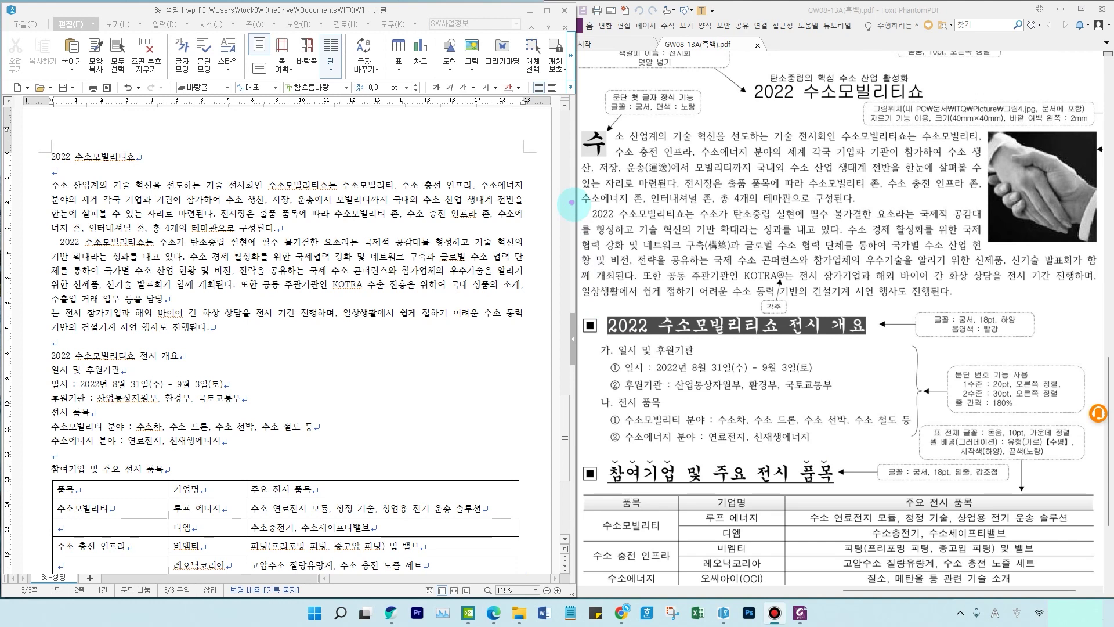
drag(582, 206, 594, 225)
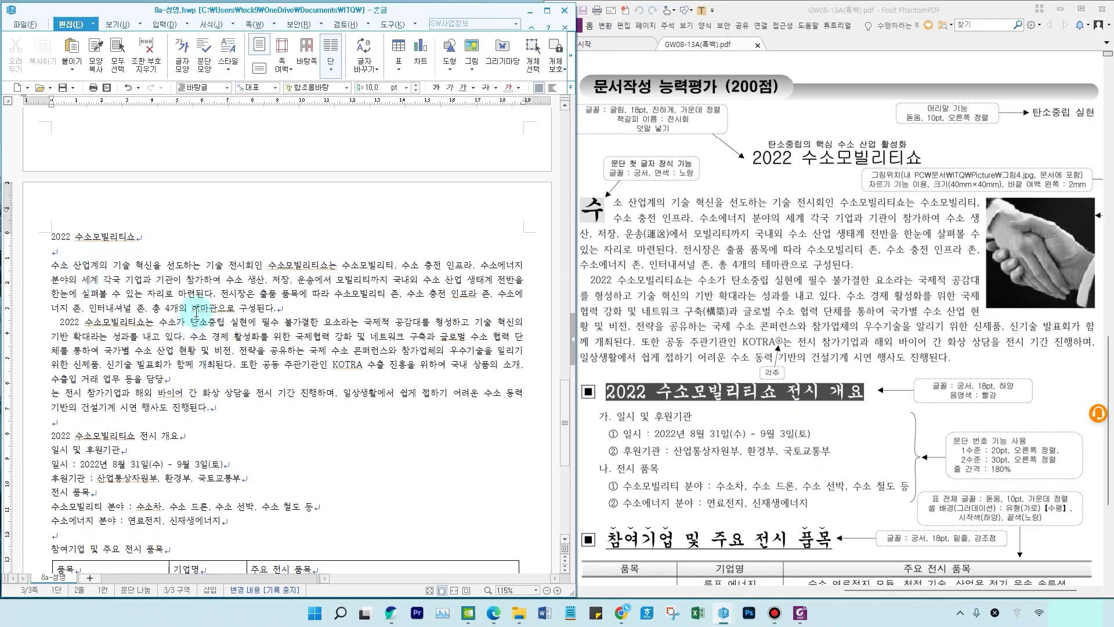
Step: Create a page header for both pages (양 쪽) on page 3 containing the text 탄소중립 실현
click(195, 308)
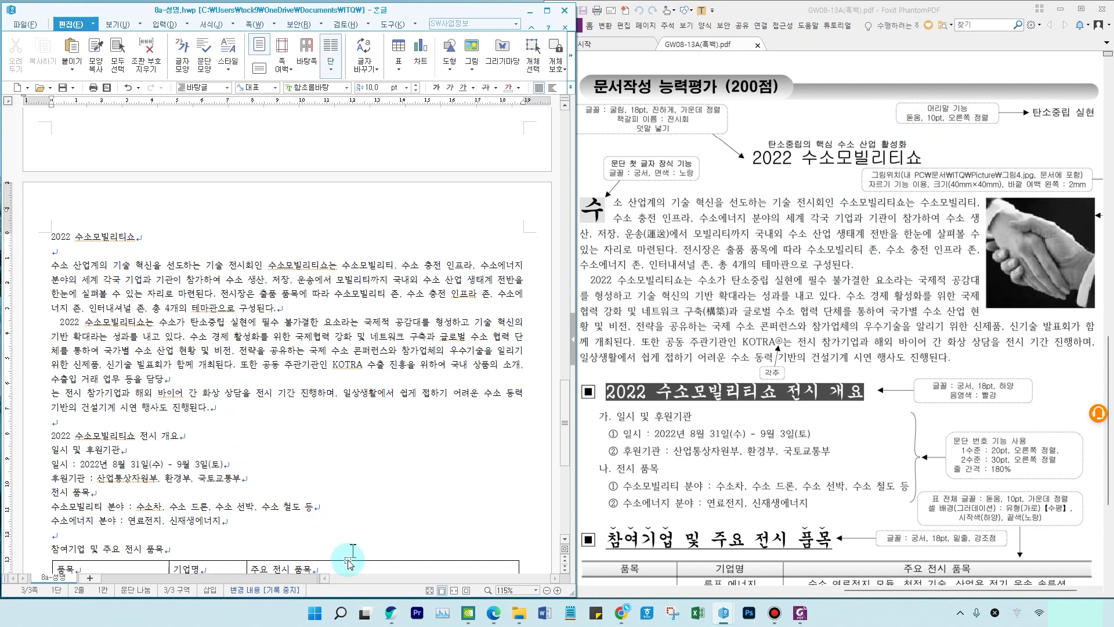
click(253, 25)
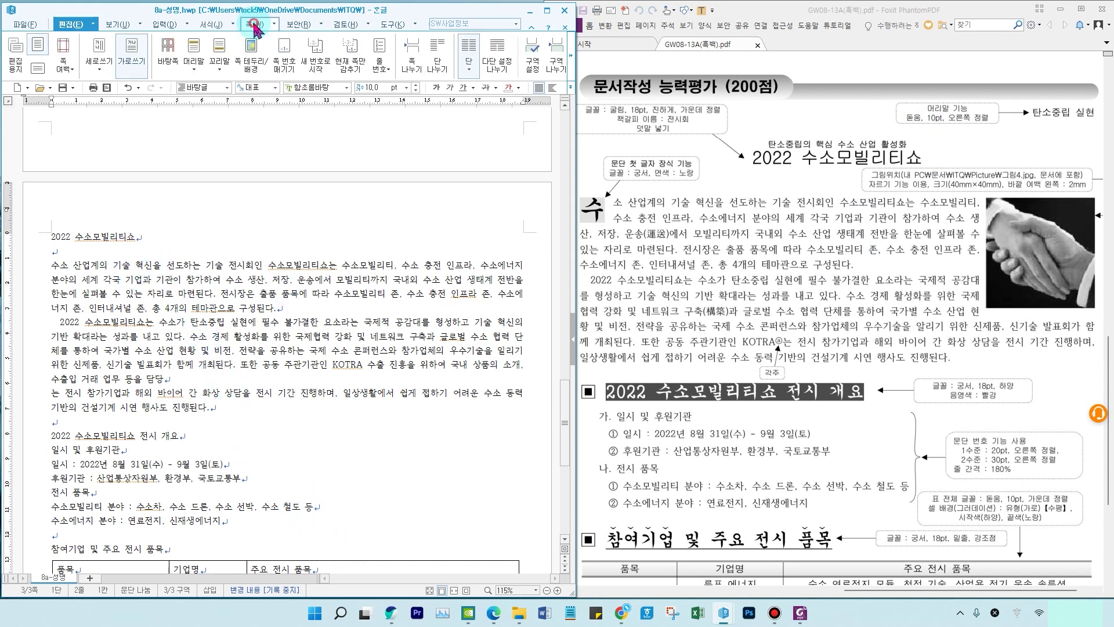
click(194, 69)
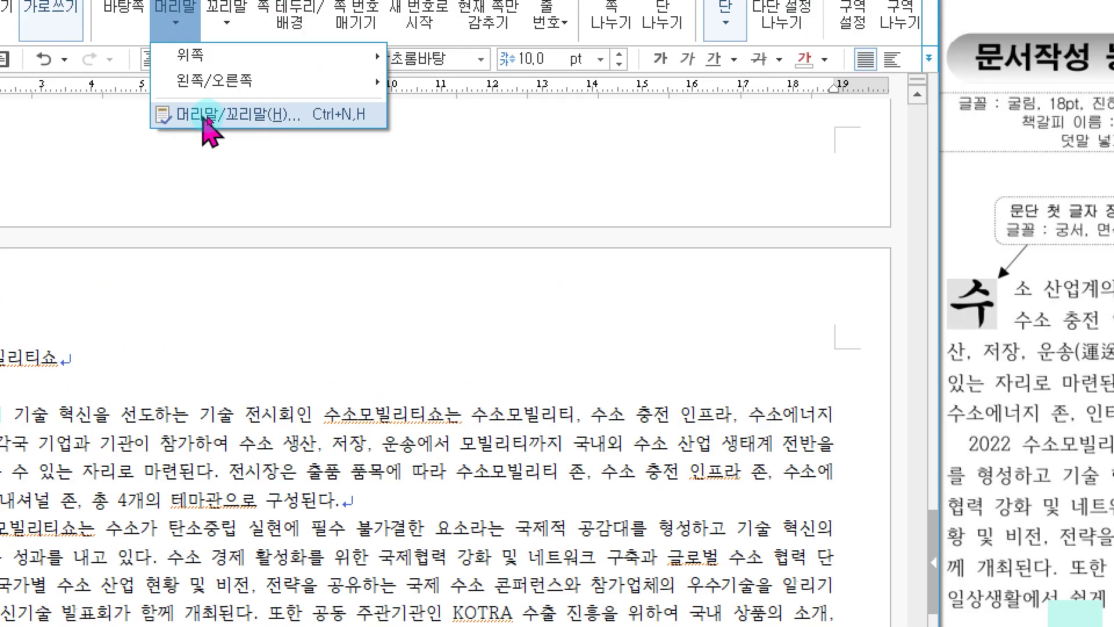
click(204, 116)
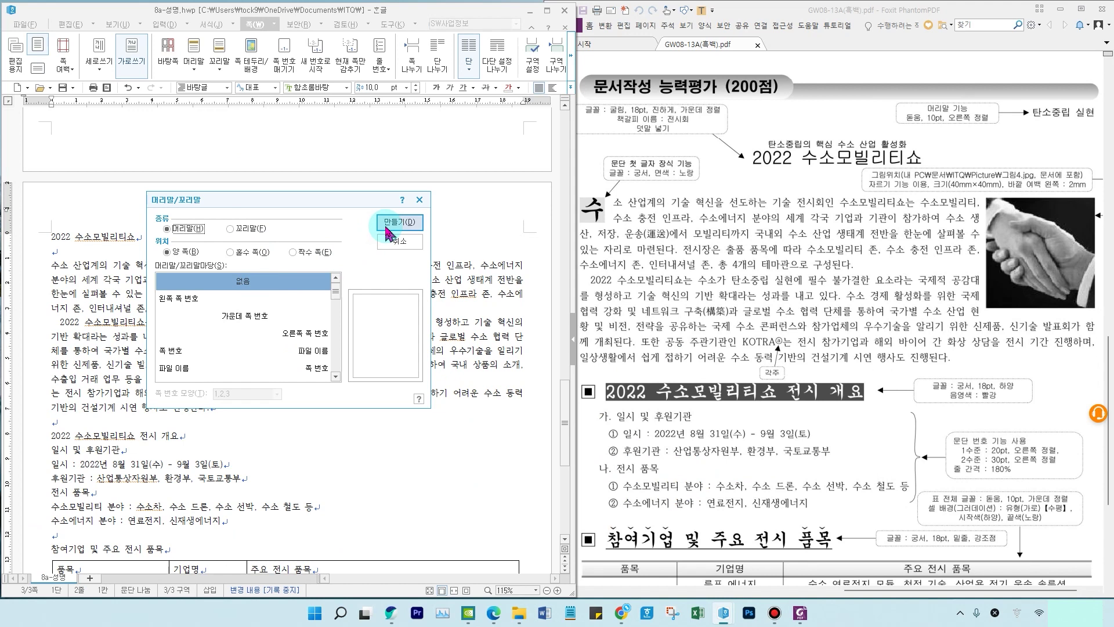
click(386, 227)
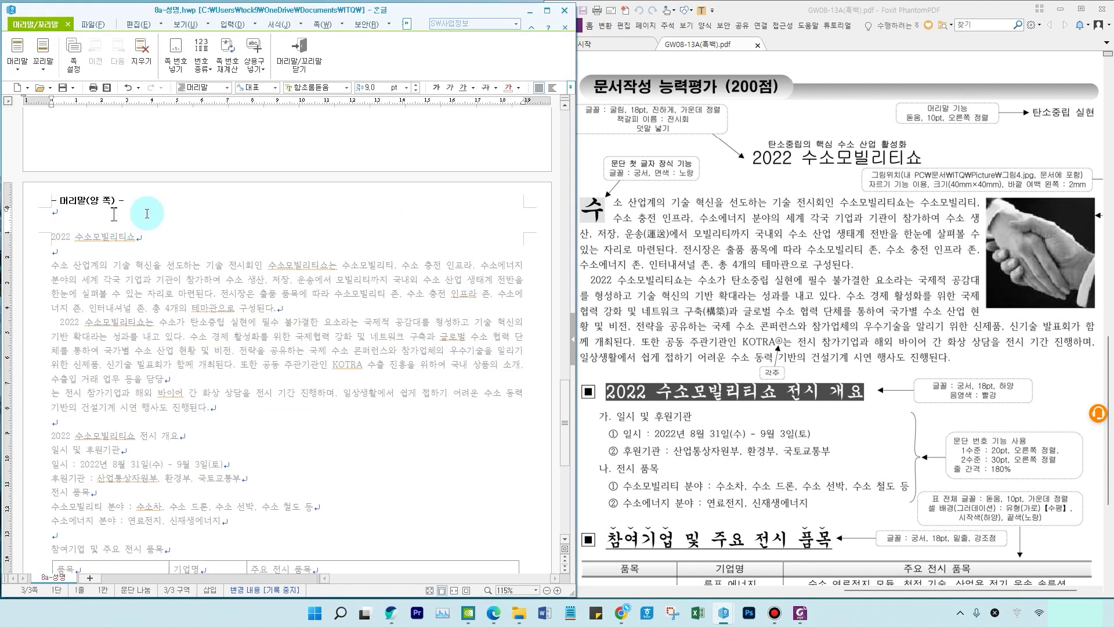
text(ㅌ)
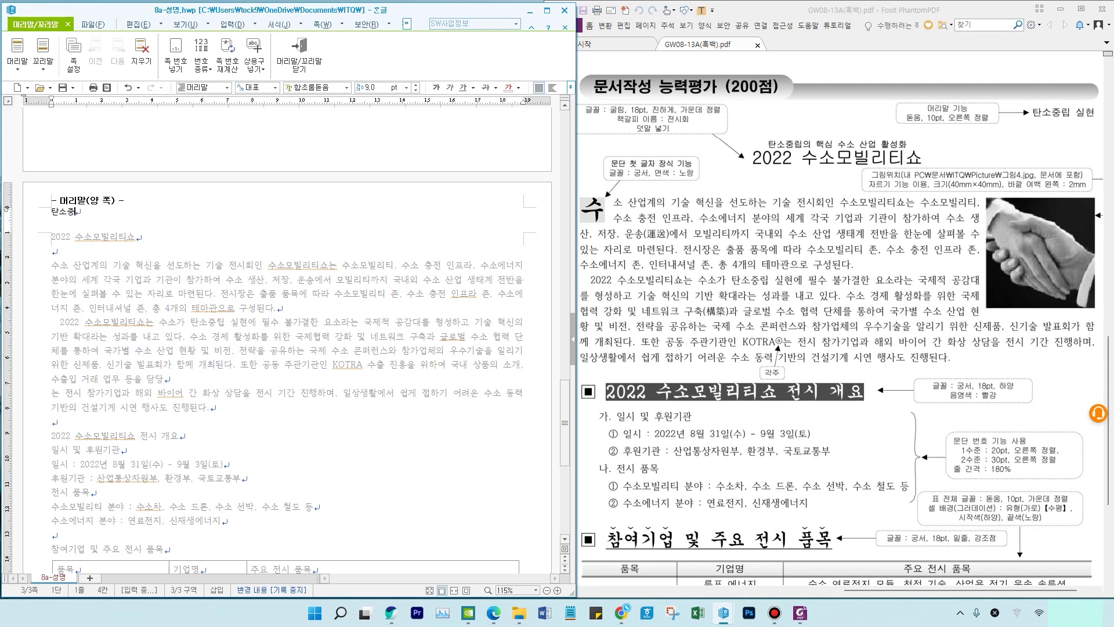
Step: Format the header text 탄소중립 실현 as 돋움, 10 pt, right-aligned, and leave header editing
click(42, 213)
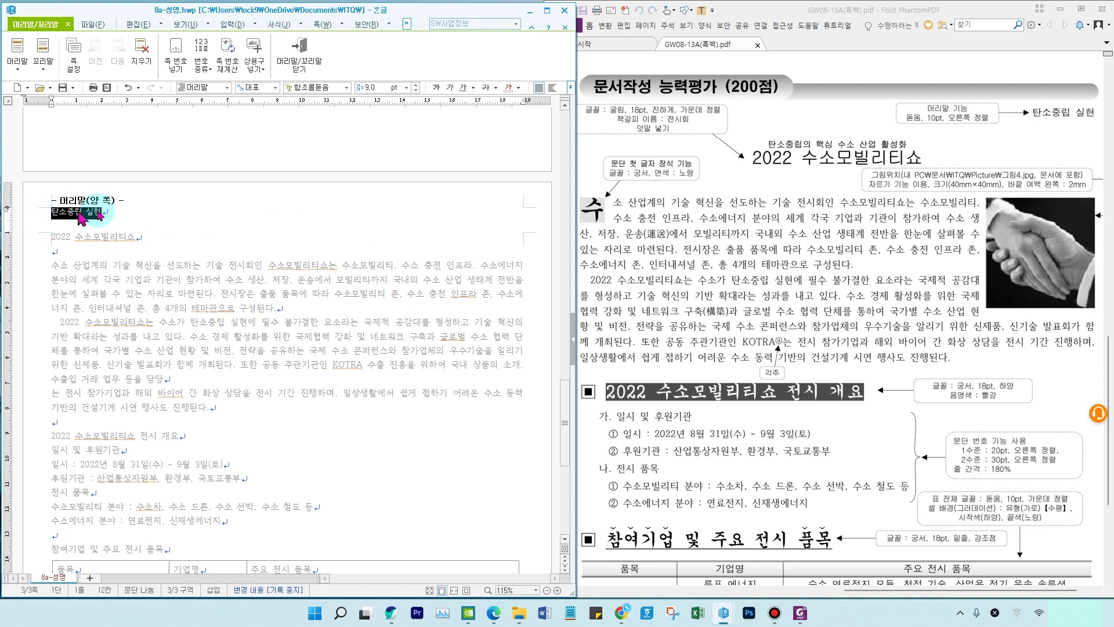
click(347, 87)
drag(423, 178, 419, 111)
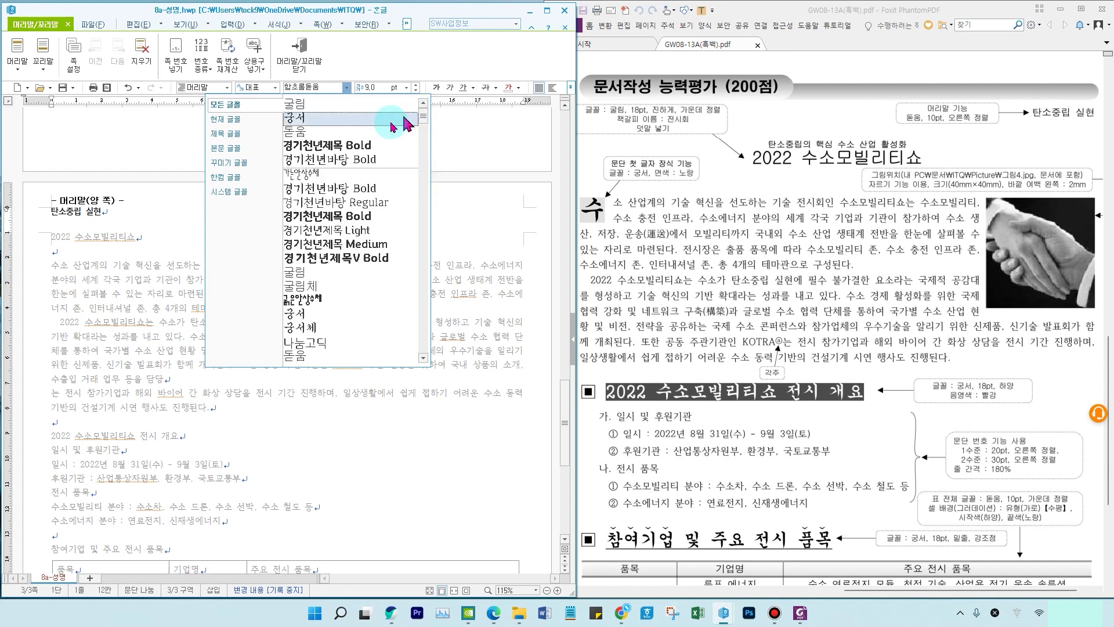
click(400, 131)
click(415, 85)
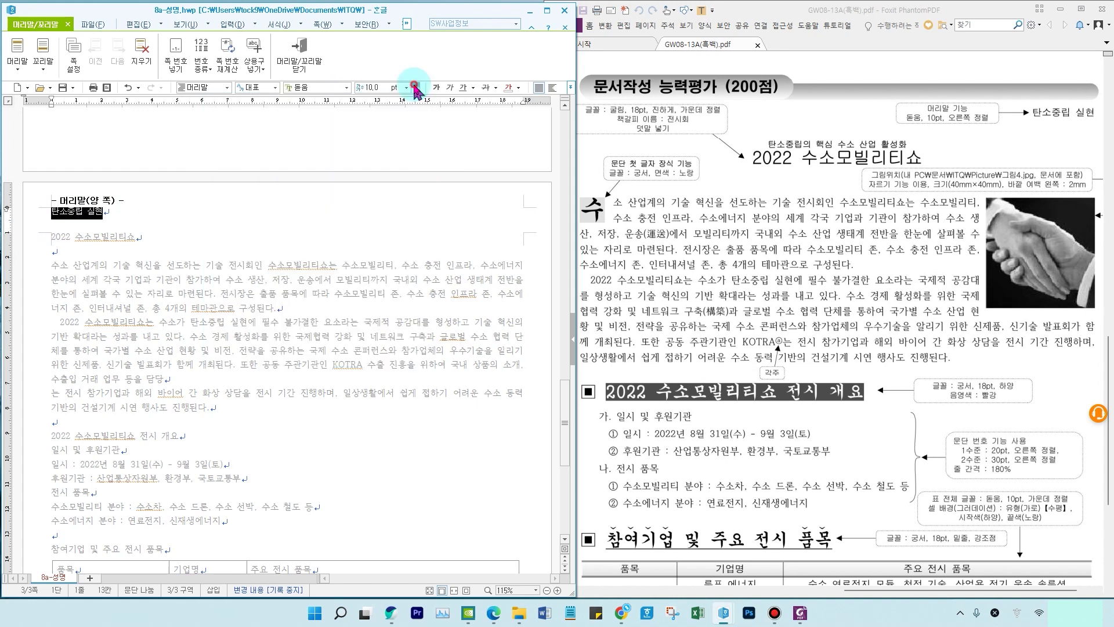
click(571, 90)
click(598, 102)
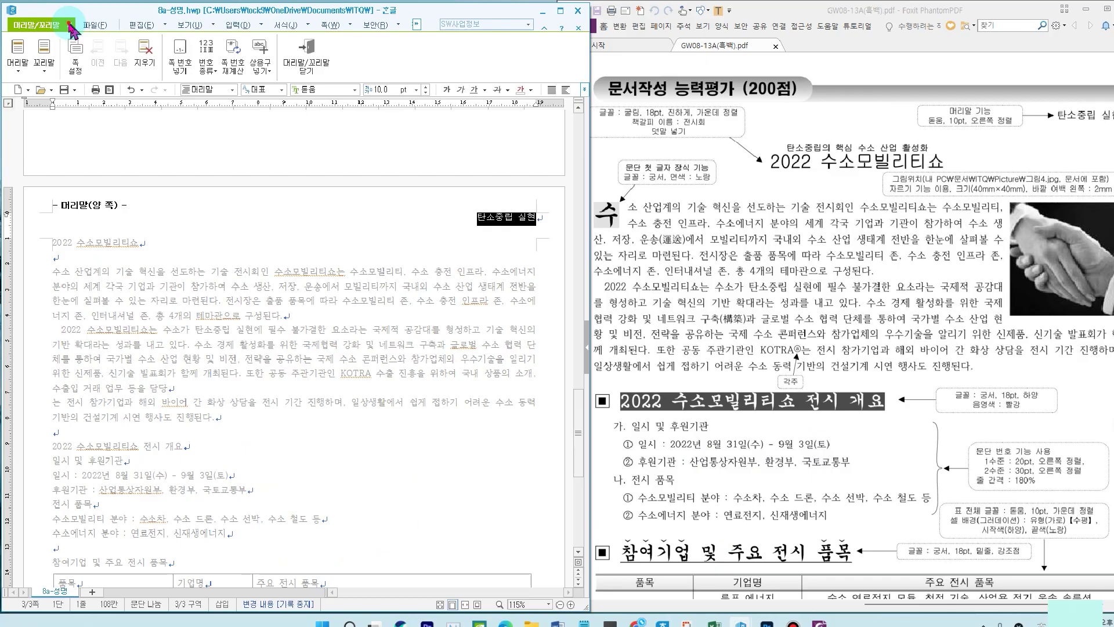
click(70, 25)
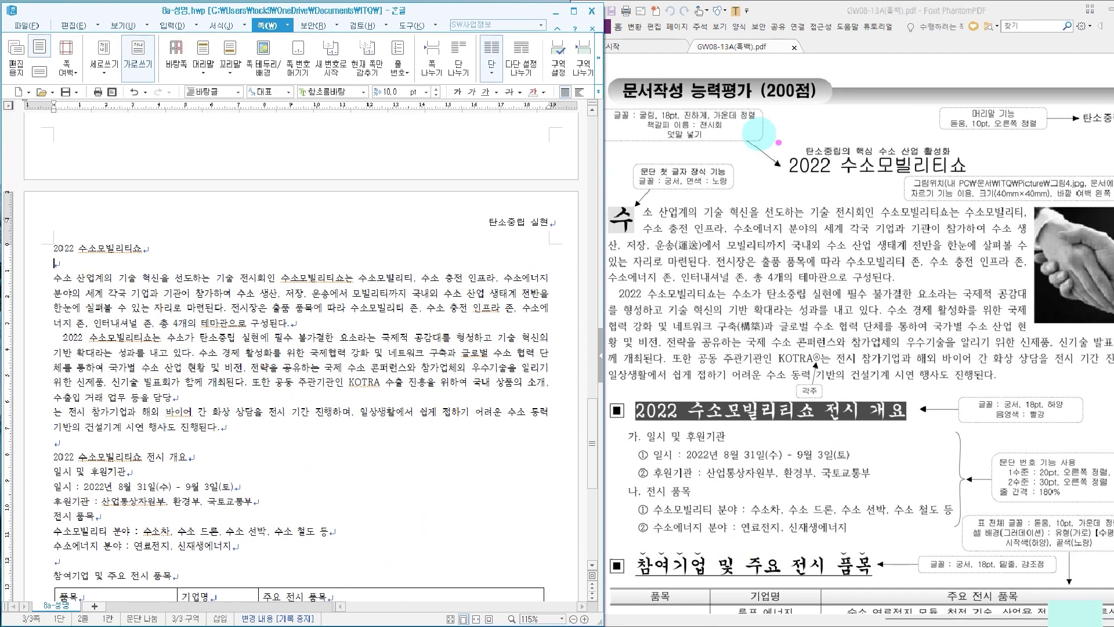
mouse_move(776, 133)
mouse_down()
mouse_move(908, 178)
mouse_move(974, 179)
mouse_up()
mouse_move(634, 108)
mouse_down()
mouse_move(658, 121)
mouse_move(760, 122)
mouse_up()
key(Escape)
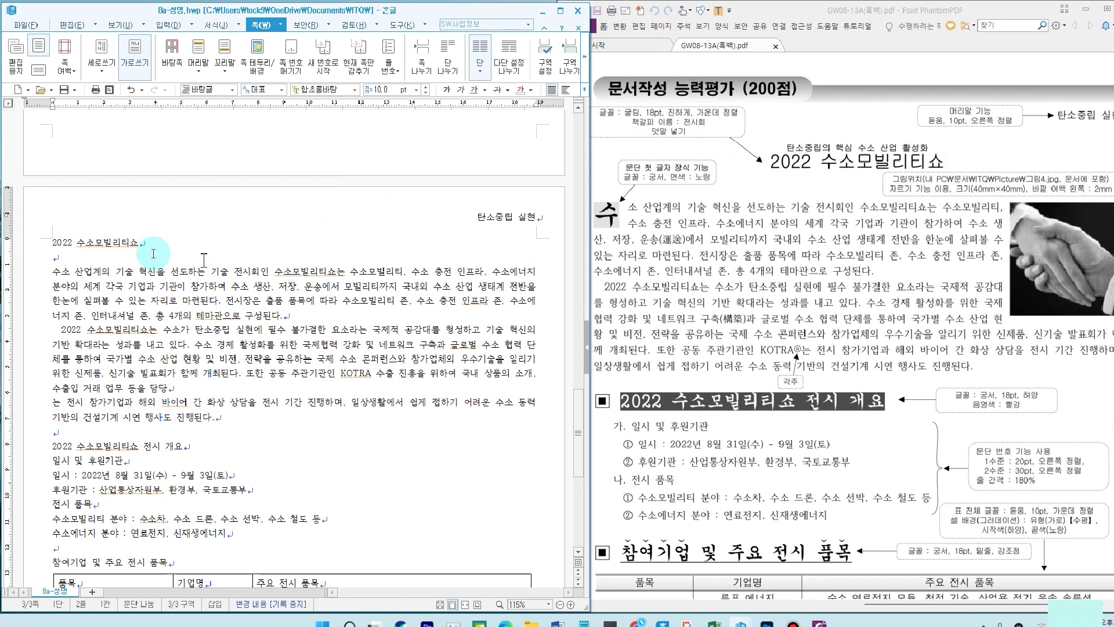
Step: Format the 2022 수소모빌리티쇼 title on page 3 as 굴림, 18 pt, bold and centre-aligned
click(29, 244)
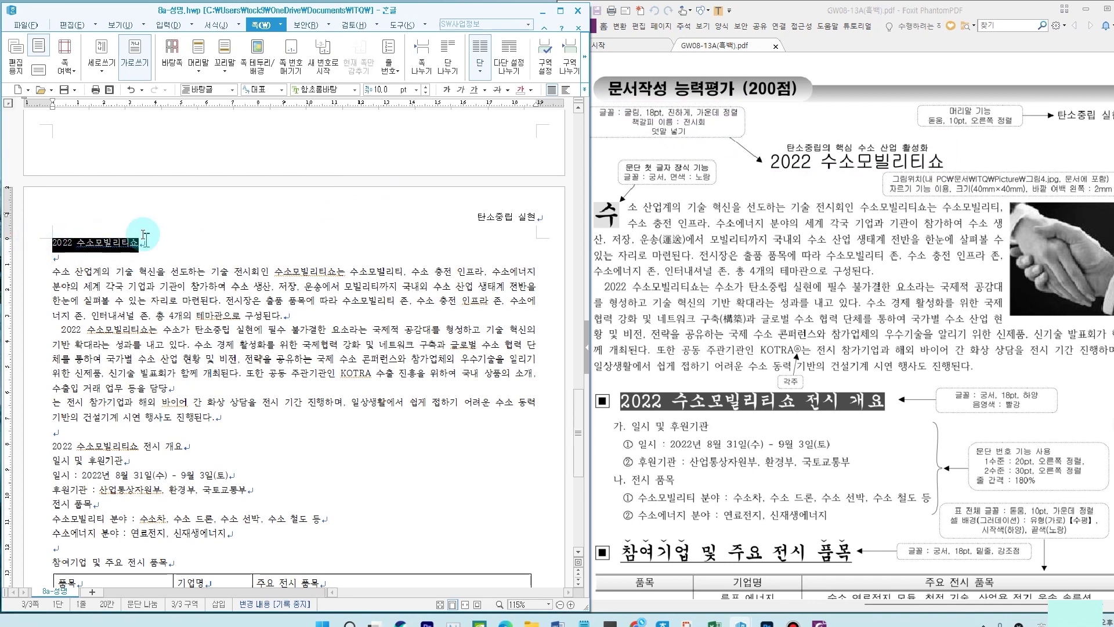
click(354, 90)
scroll(363, 174, up, 10)
click(356, 192)
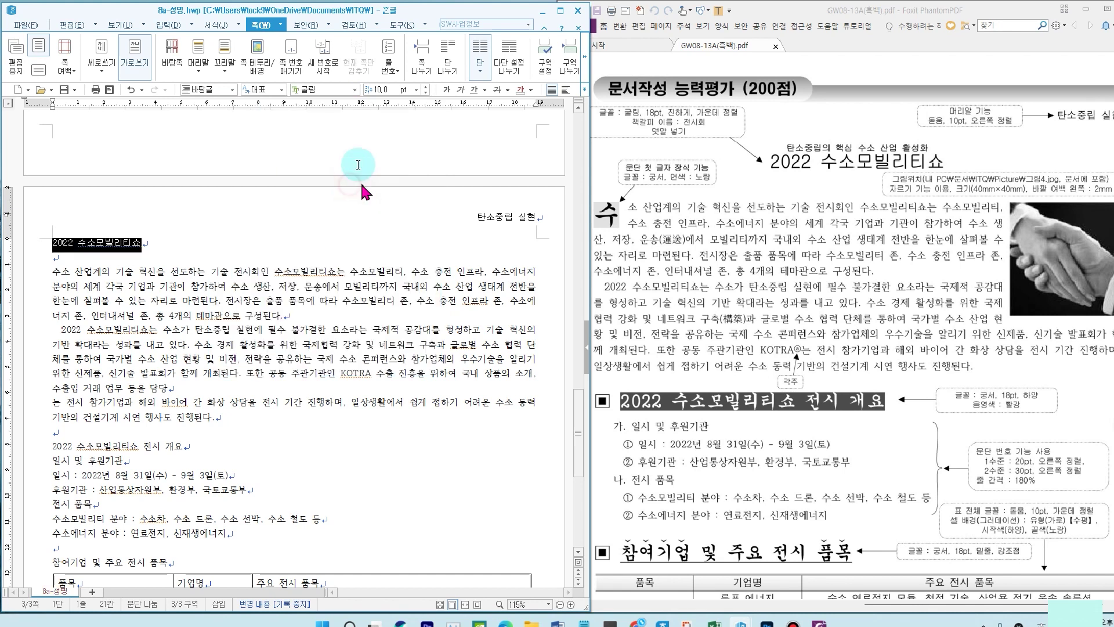
click(425, 87)
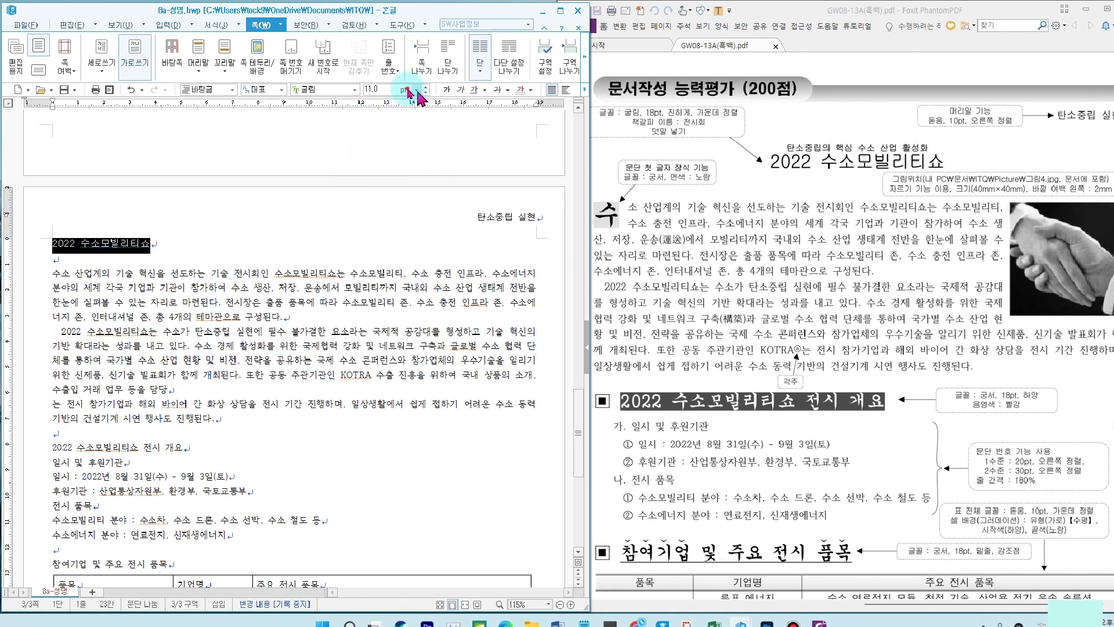
click(416, 90)
click(390, 181)
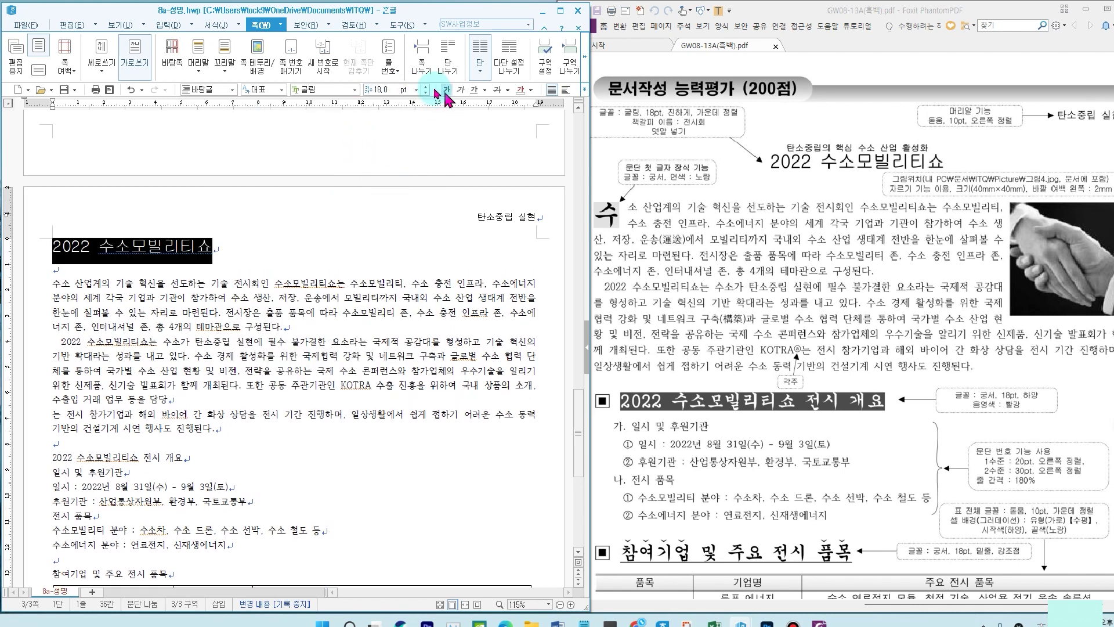
click(446, 91)
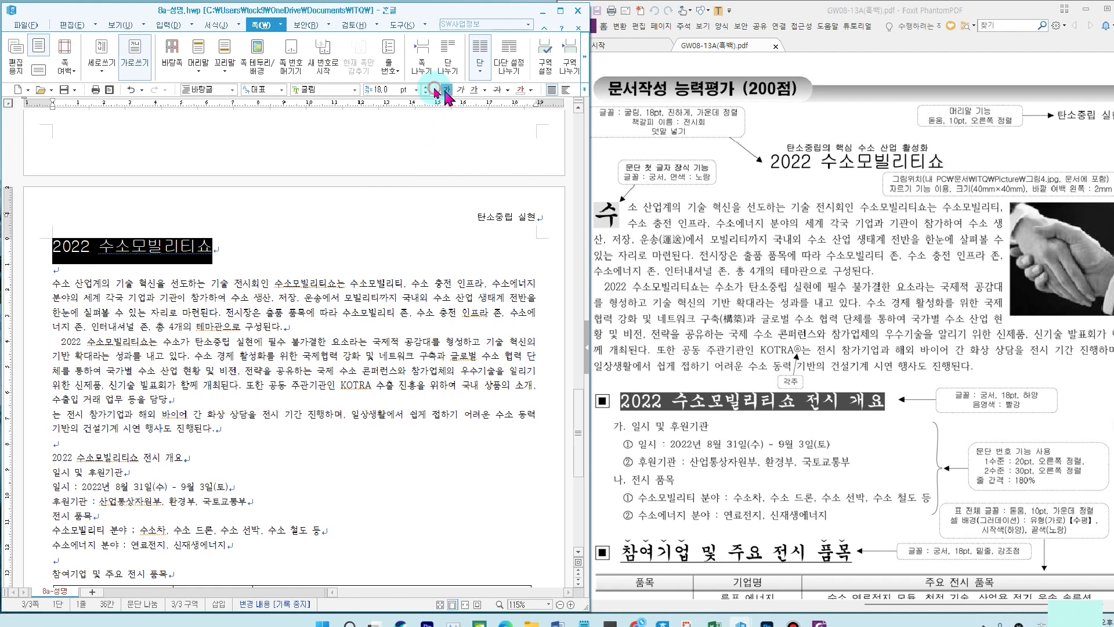
drag(590, 94, 598, 95)
click(580, 91)
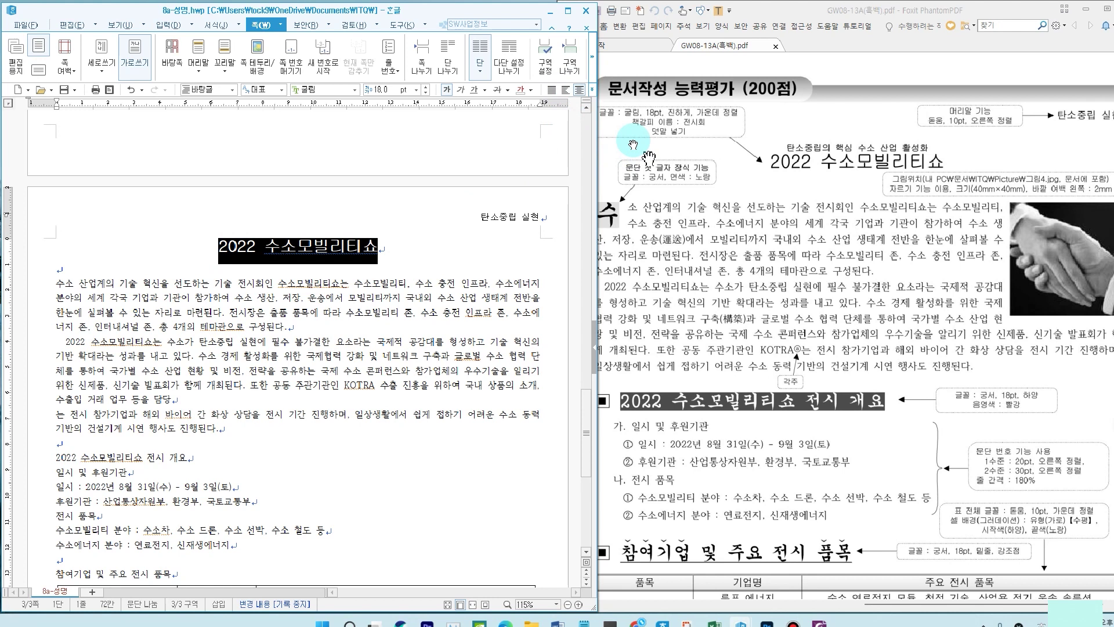
Step: Add the 덧말 탄소중립의 핵심 수소 산업 활성화 above the 2022 수소모빌리티쇼 title
click(163, 26)
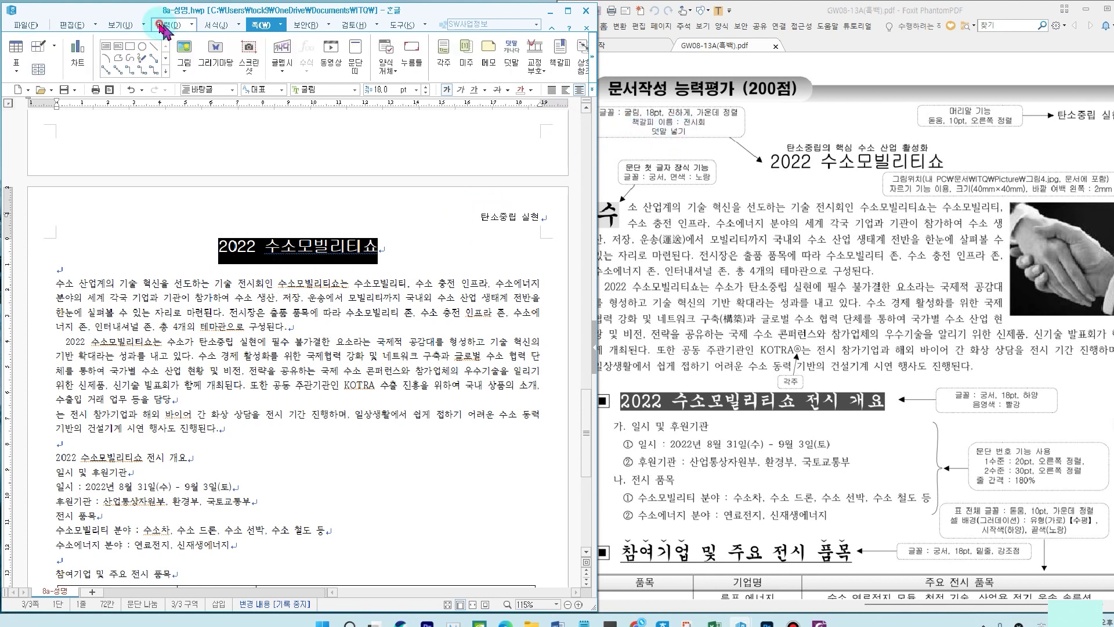
click(511, 58)
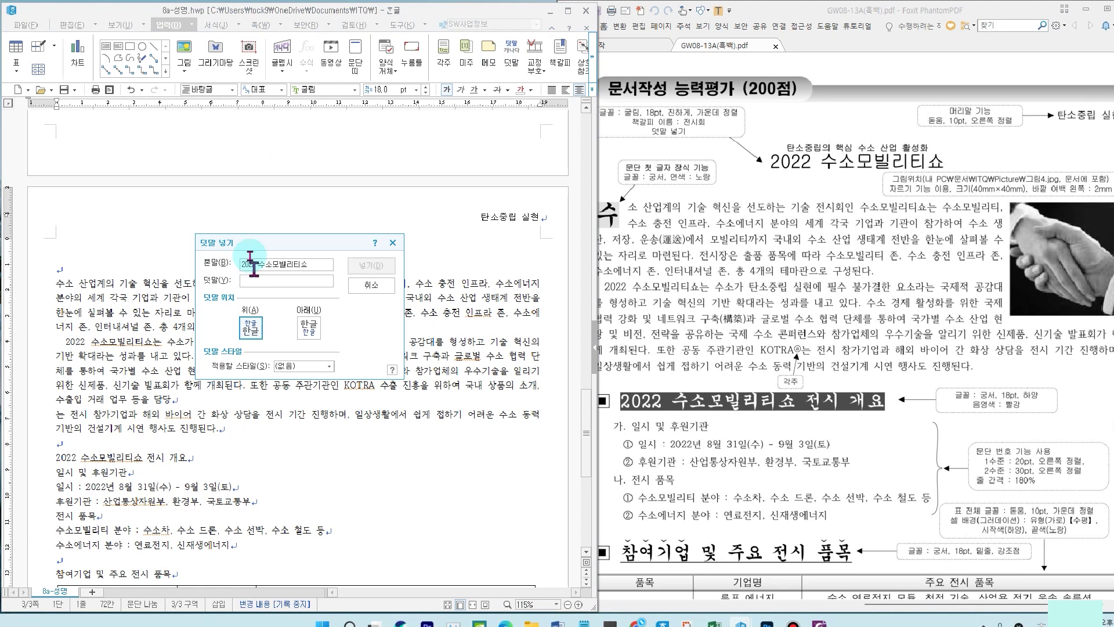
drag(256, 240, 263, 282)
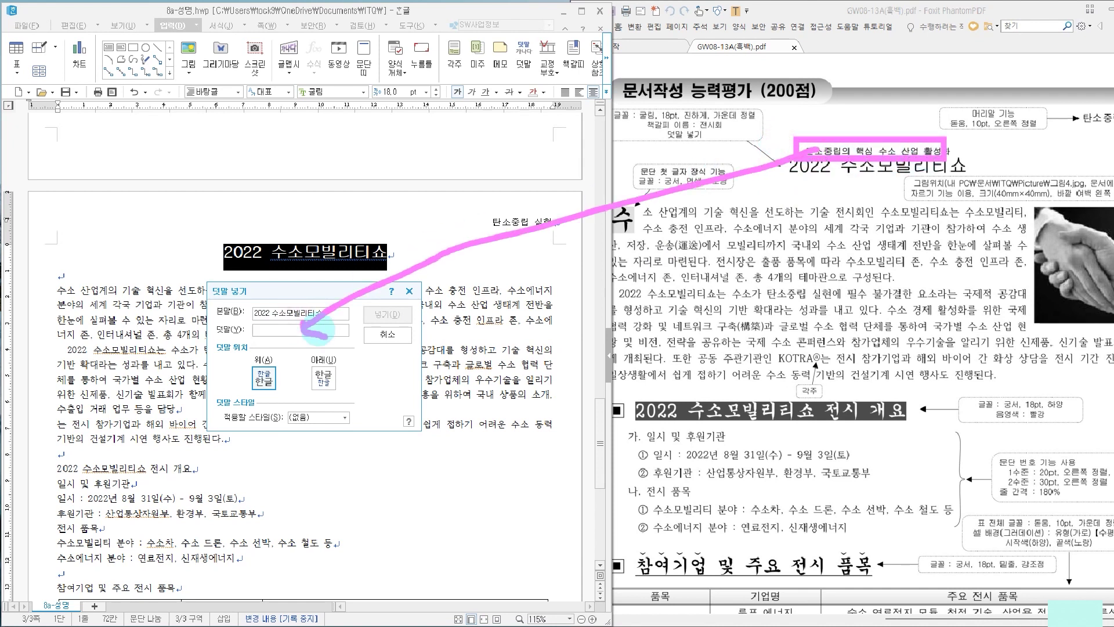
text(탄소중립의 핵심 수소 산업 활성화)
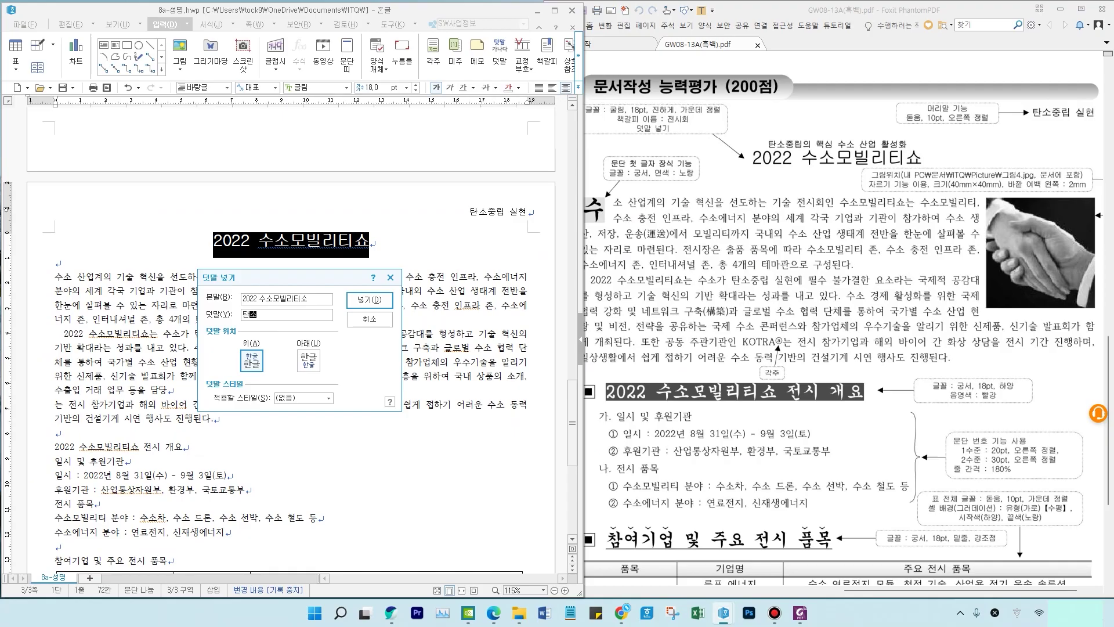
click(372, 300)
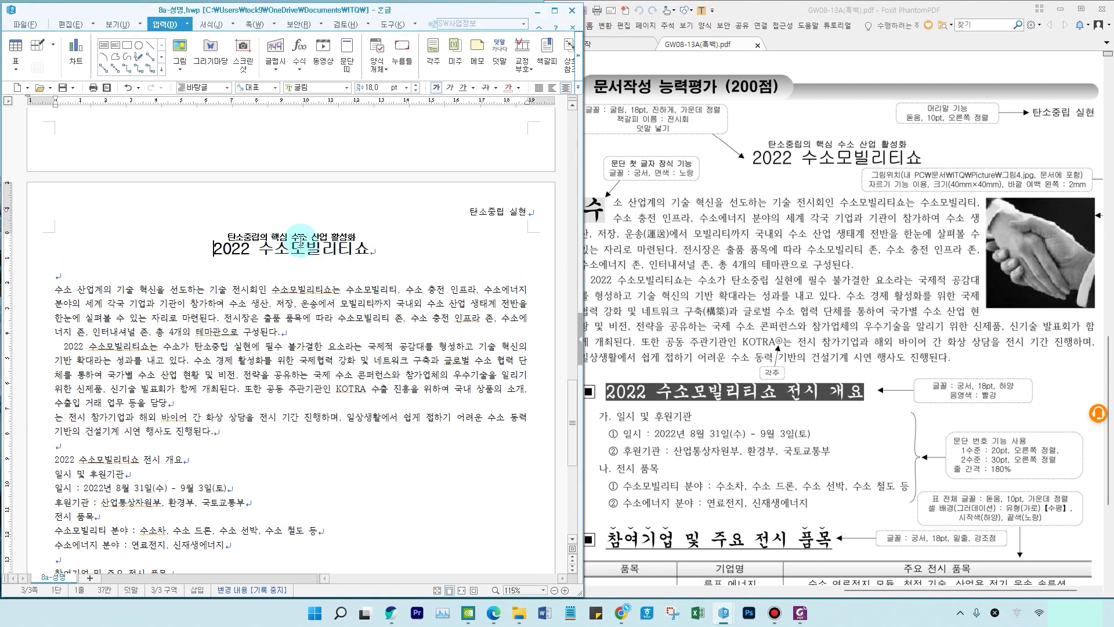
click(318, 251)
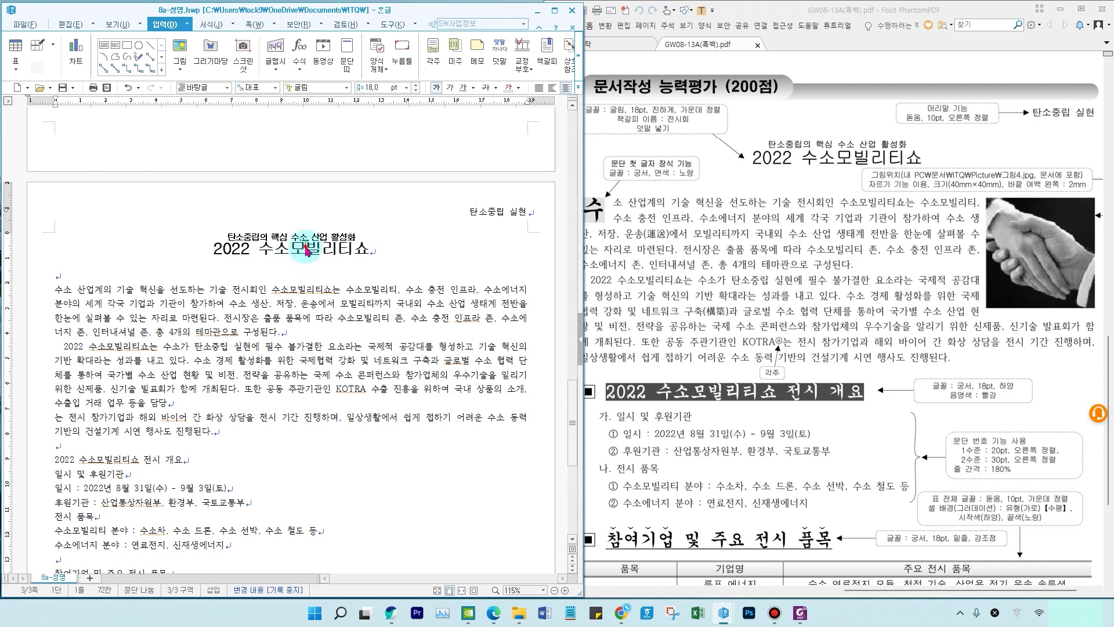
double_click(294, 250)
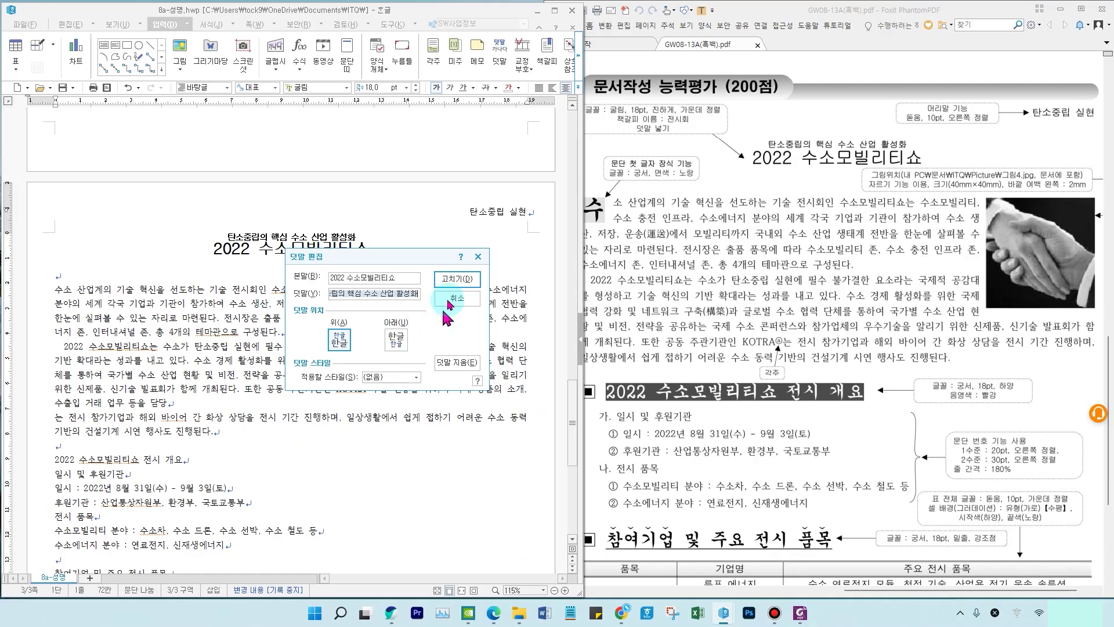
click(553, 276)
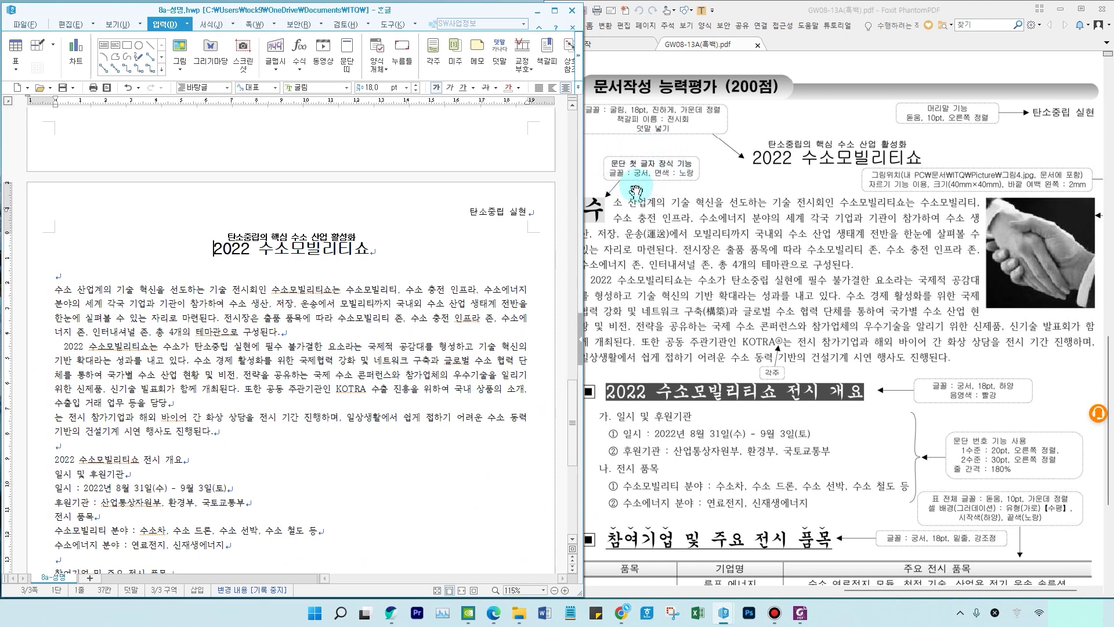
click(67, 326)
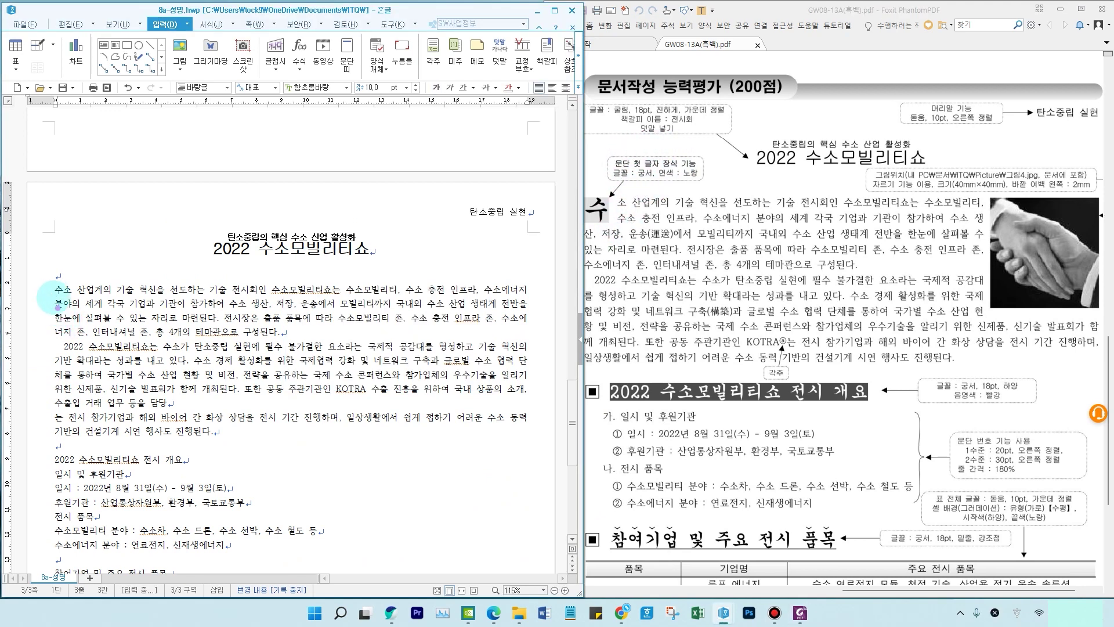
mouse_move(48, 283)
mouse_down()
mouse_move(192, 313)
mouse_move(534, 342)
mouse_up()
drag(162, 299, 196, 292)
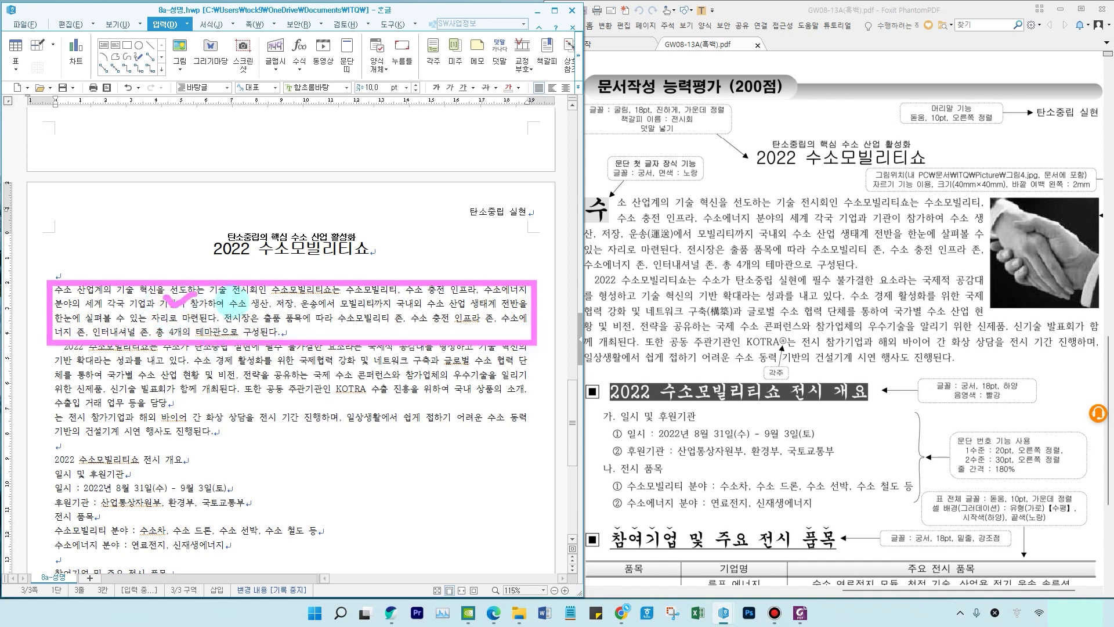
key(Escape)
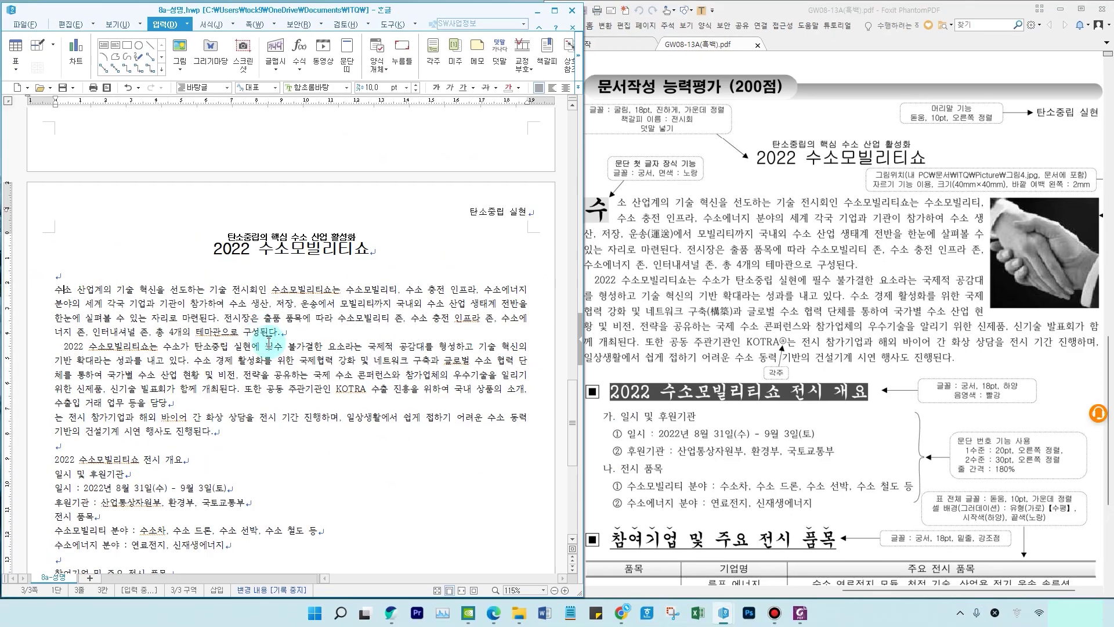
Step: Apply 문단 첫 글자 장식 to the first body paragraph on page 3 with the two-line shape, font 궁서 and yellow fill
click(210, 24)
drag(583, 165, 656, 163)
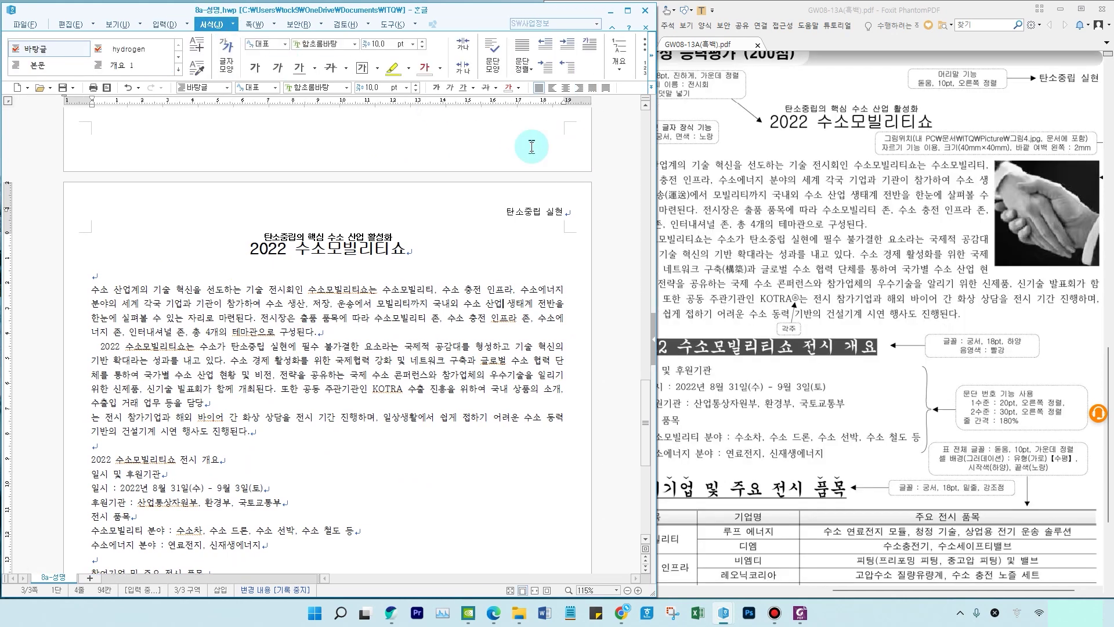
drag(571, 23, 607, 56)
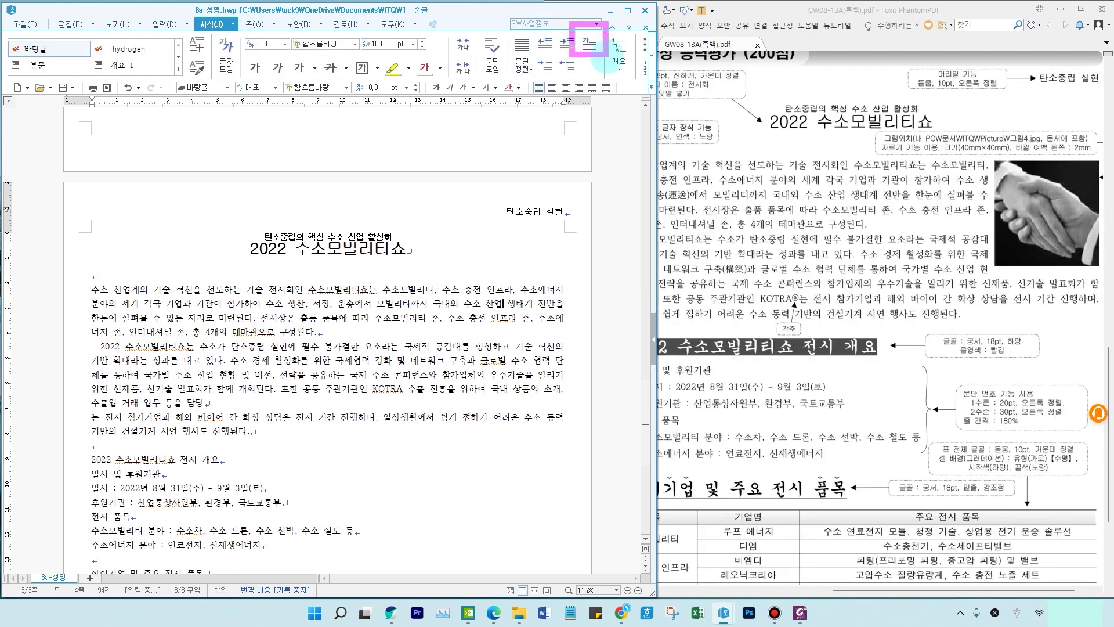
key(Escape)
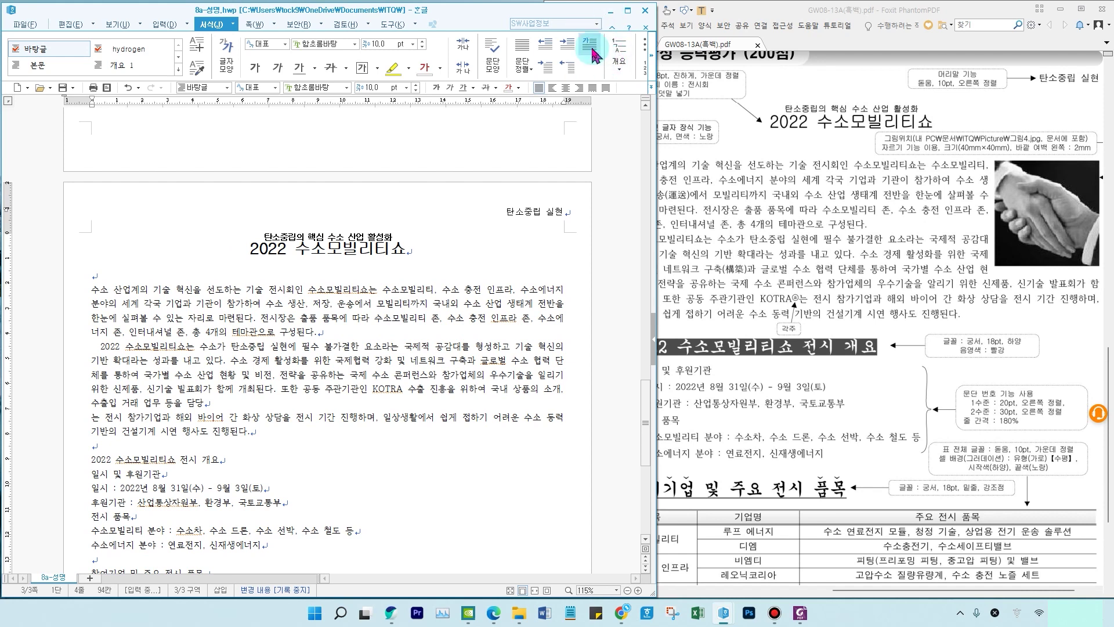
click(99, 295)
drag(110, 291, 161, 303)
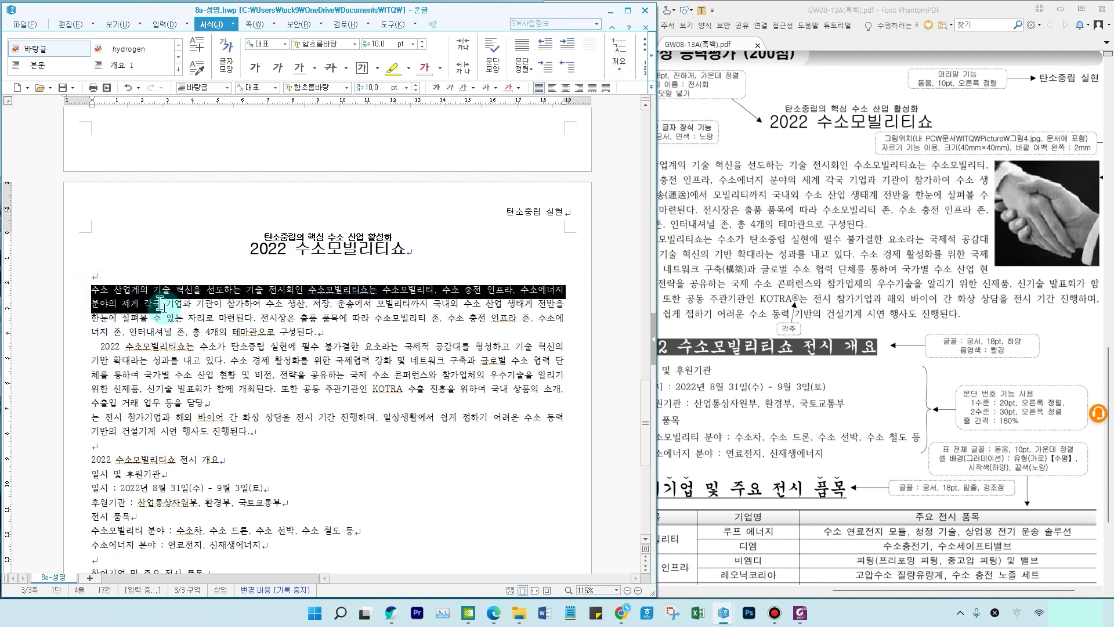
click(107, 288)
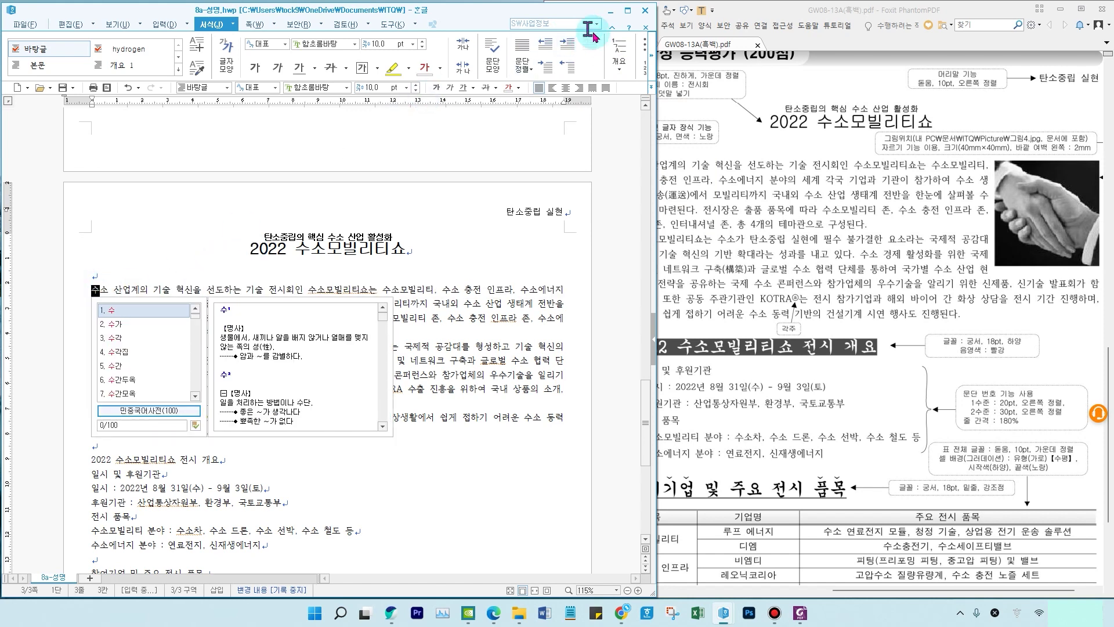
click(135, 288)
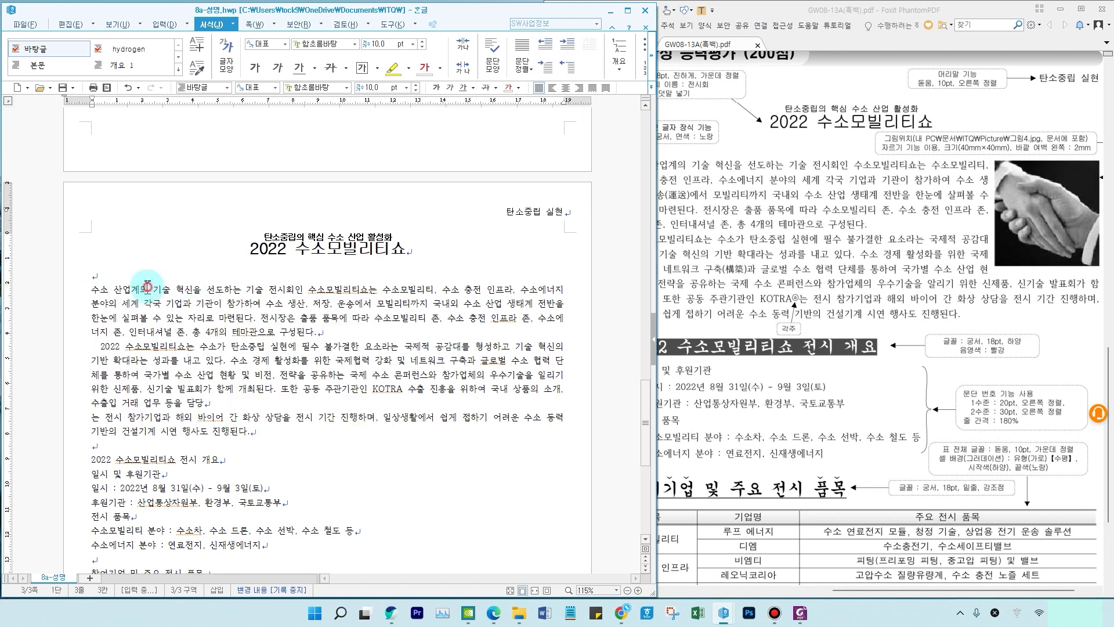
click(92, 293)
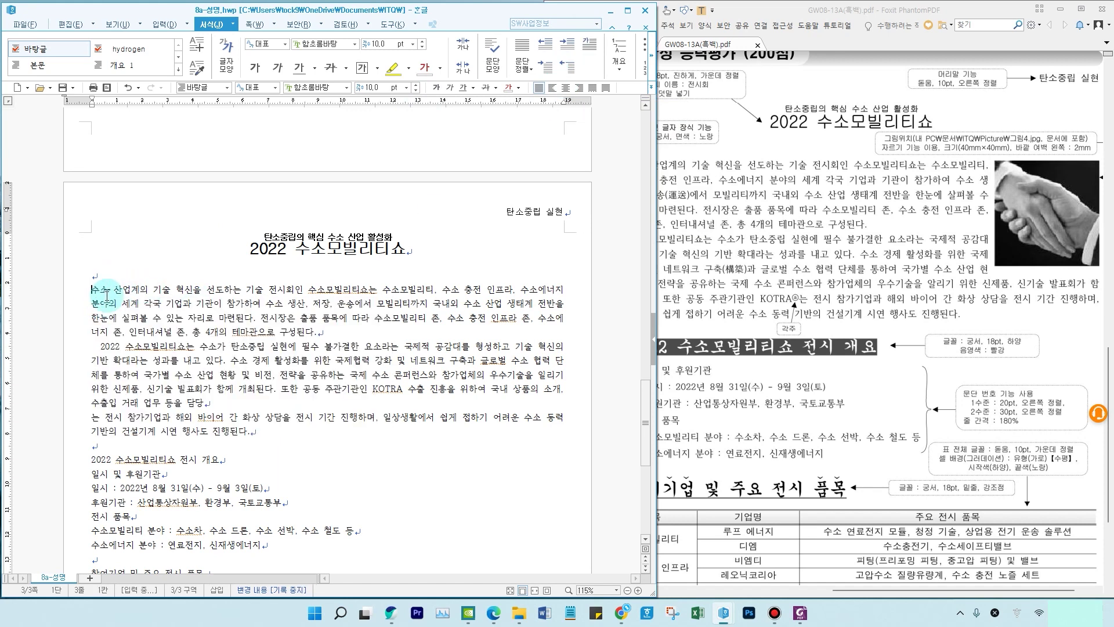
click(588, 44)
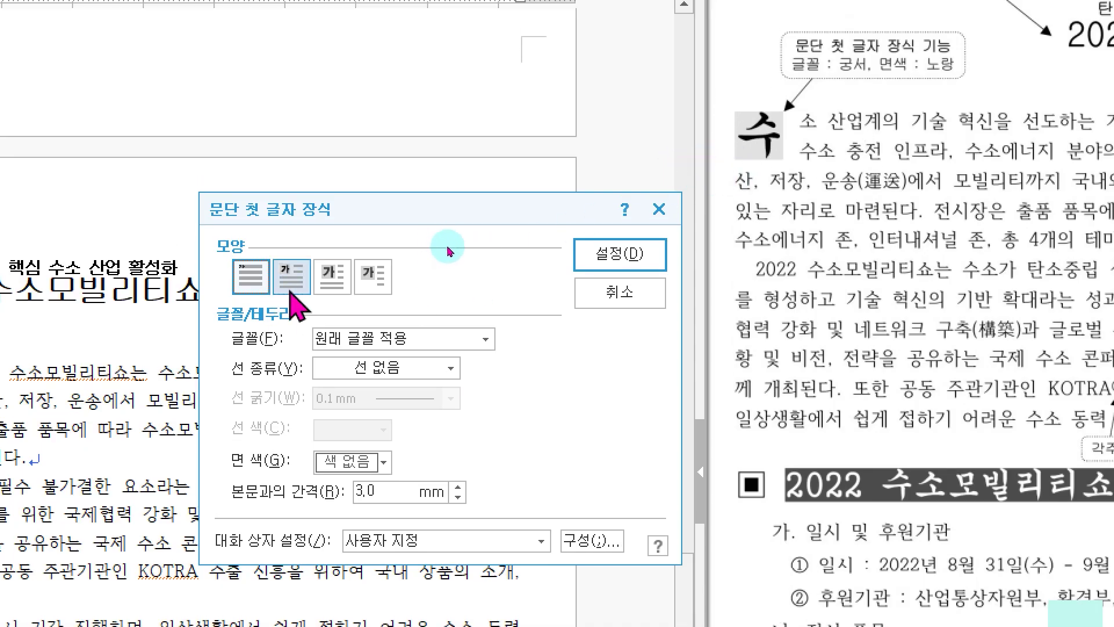
click(289, 285)
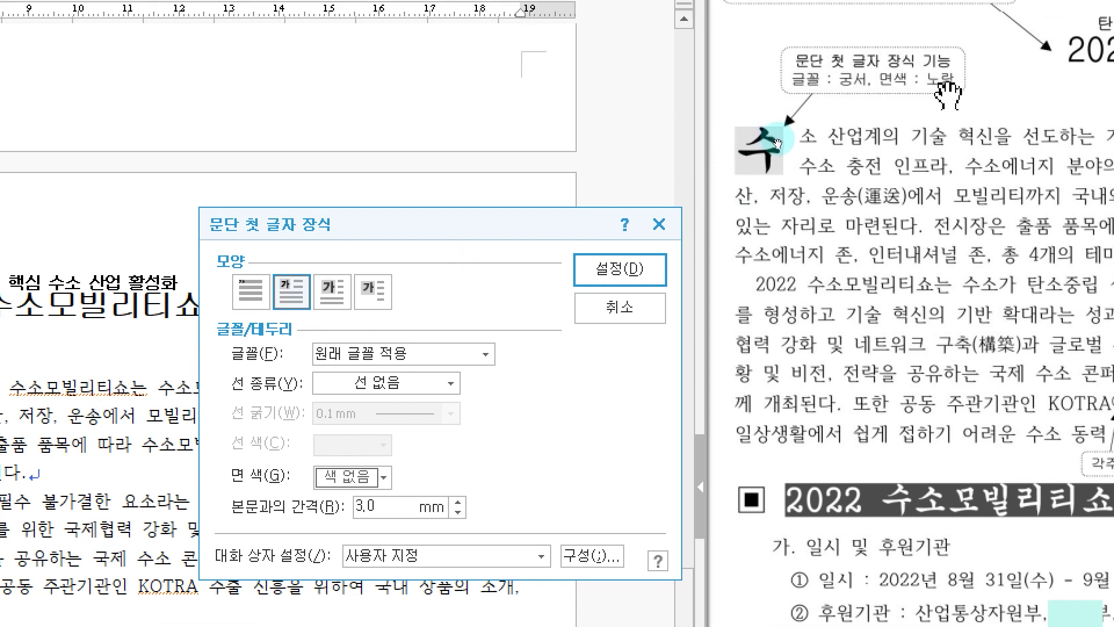
click(352, 357)
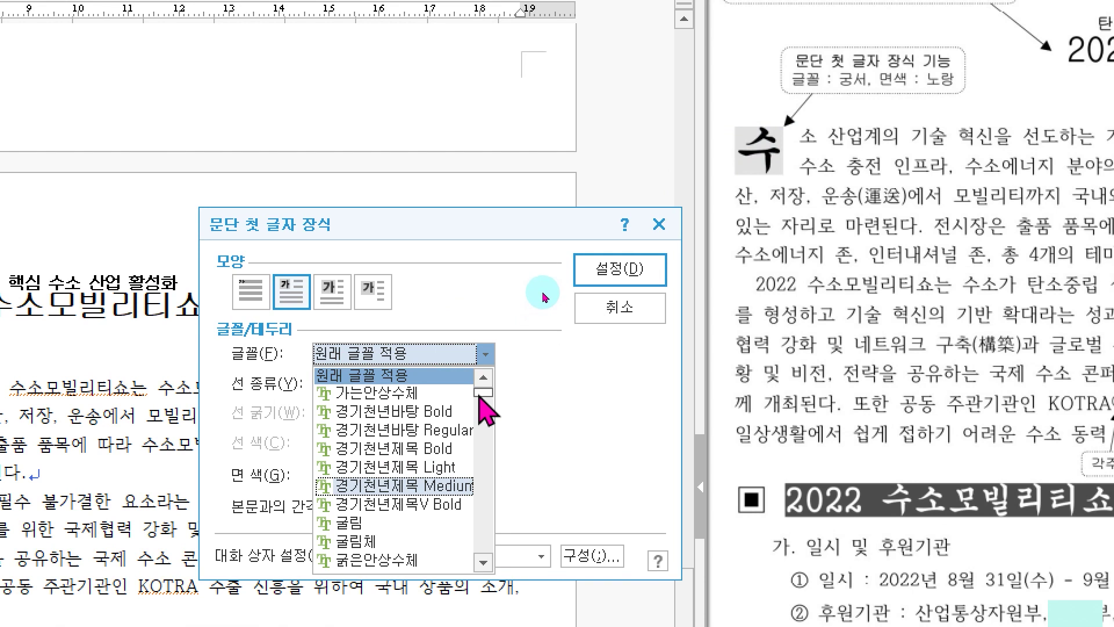
click(483, 562)
click(354, 542)
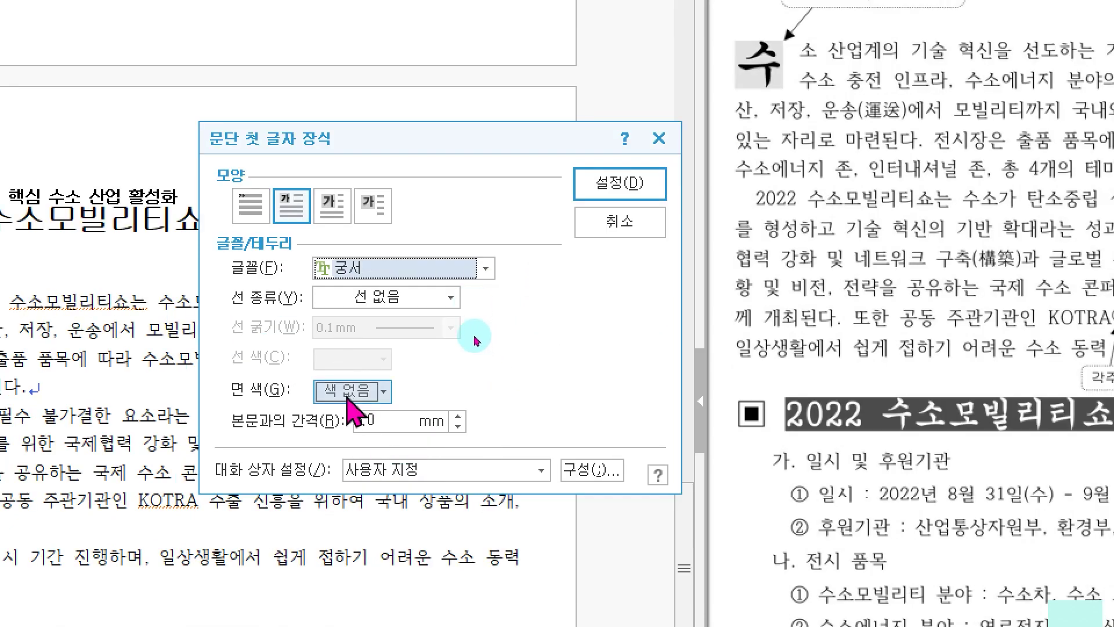
click(353, 400)
click(388, 459)
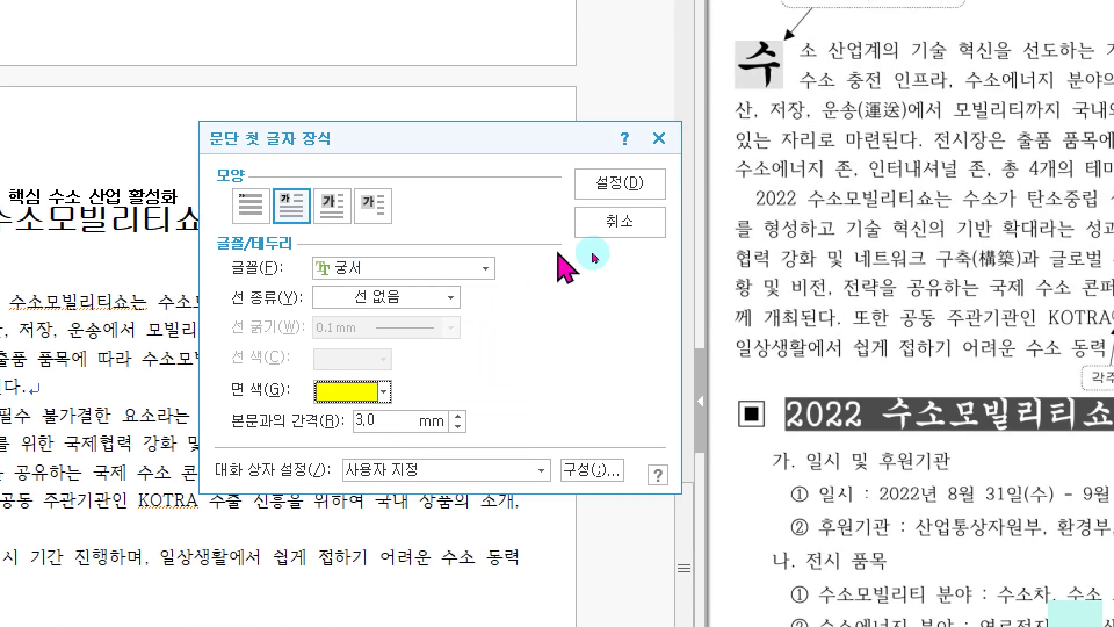
click(620, 183)
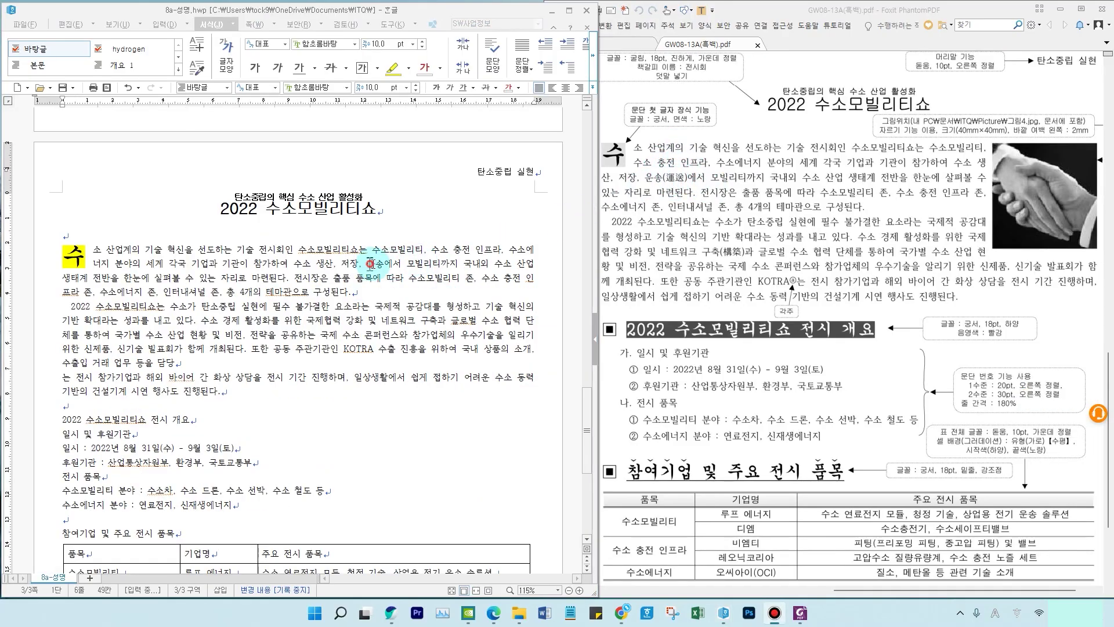
Step: Convert 운송 in the first body paragraph to 운송(運送)
drag(368, 263, 380, 267)
key(F9)
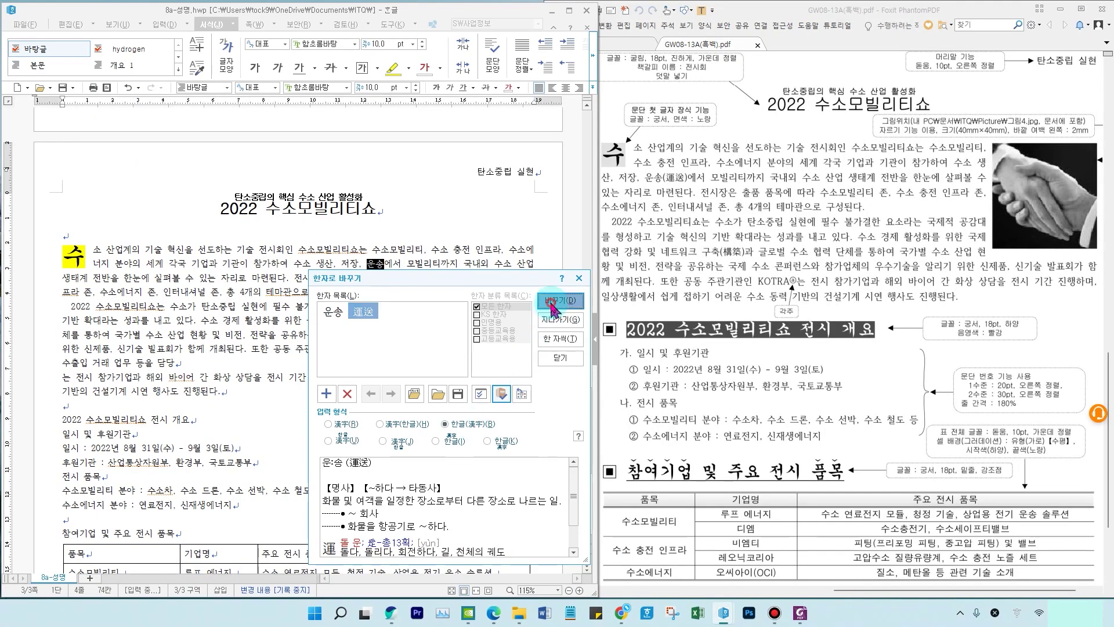
click(551, 302)
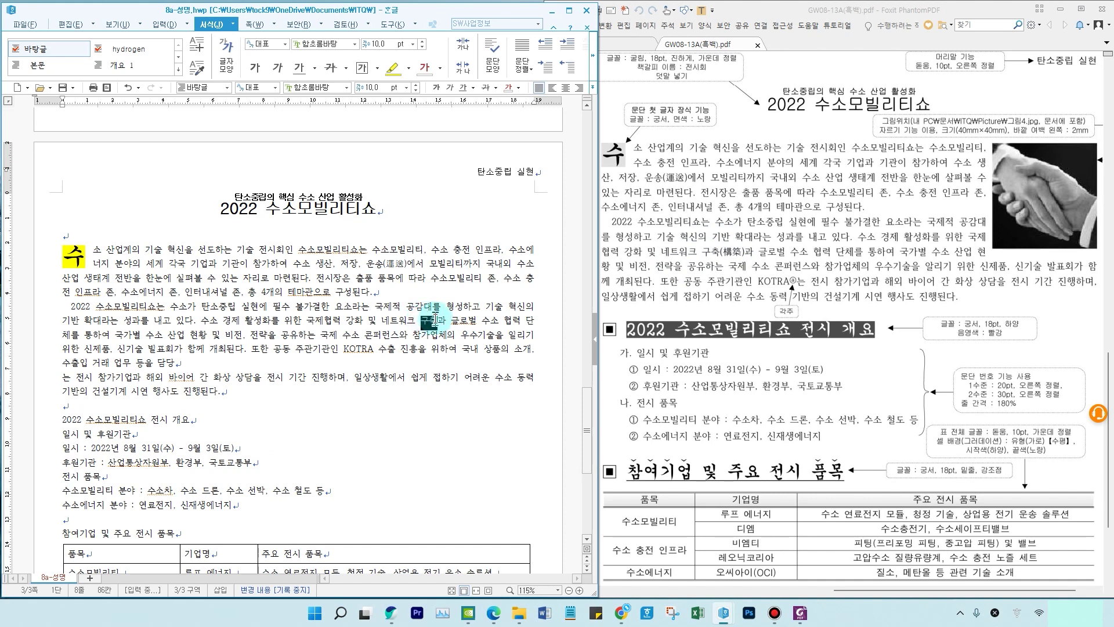
Step: Convert 구축 in the second body paragraph to 구축(構築), using the 한글(漢字) input form
key(F9)
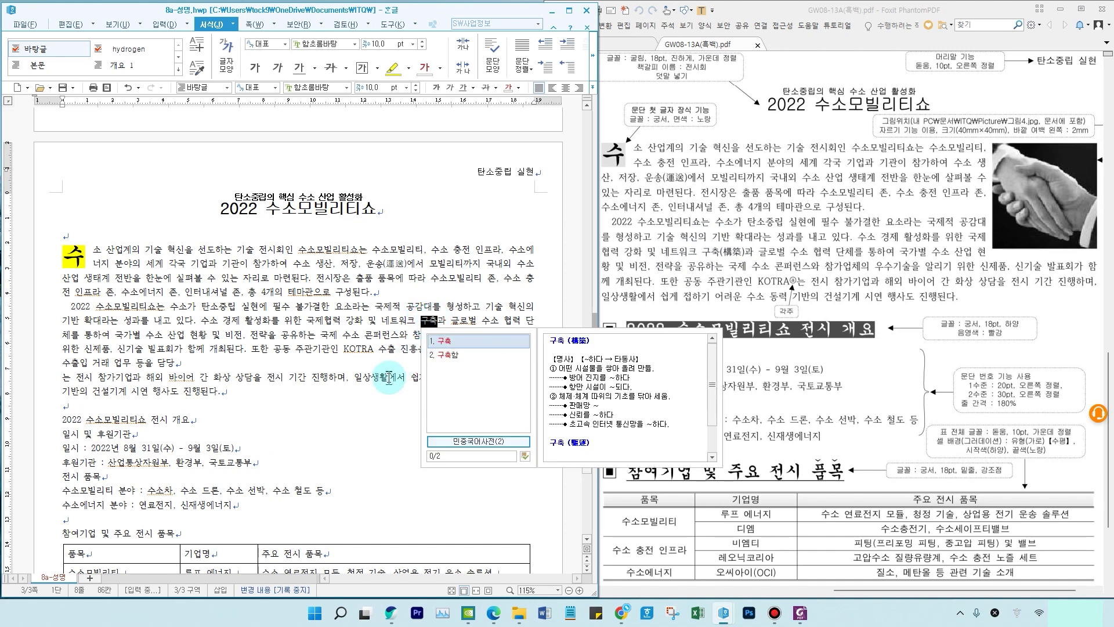
key(F9)
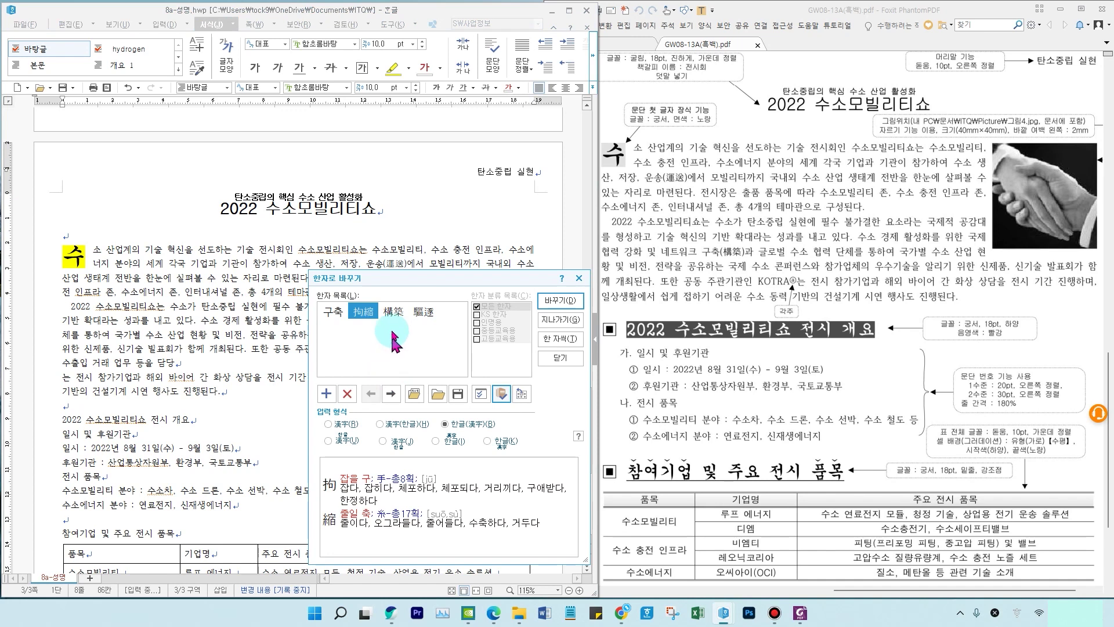
click(394, 314)
click(471, 426)
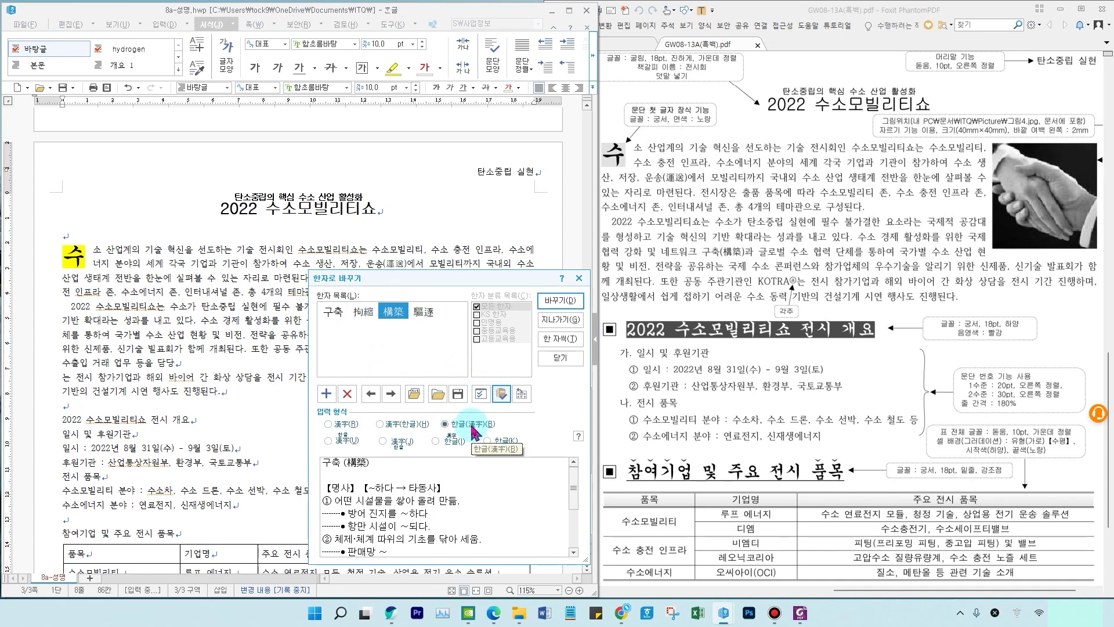
click(560, 300)
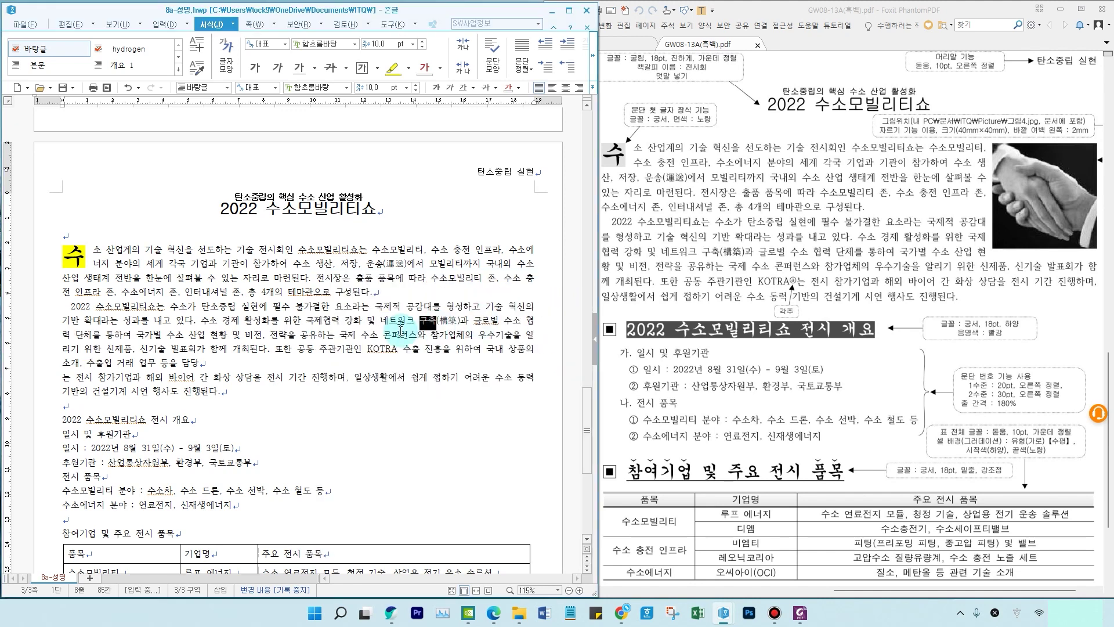
Step: Move 수출 진흥을 위하여 국내 상품의 소개, 수출입 거래 업무 등을 담당 from the body into a footnote (각주) attached after KOTRA
scroll(511, 304, down, 1)
click(402, 311)
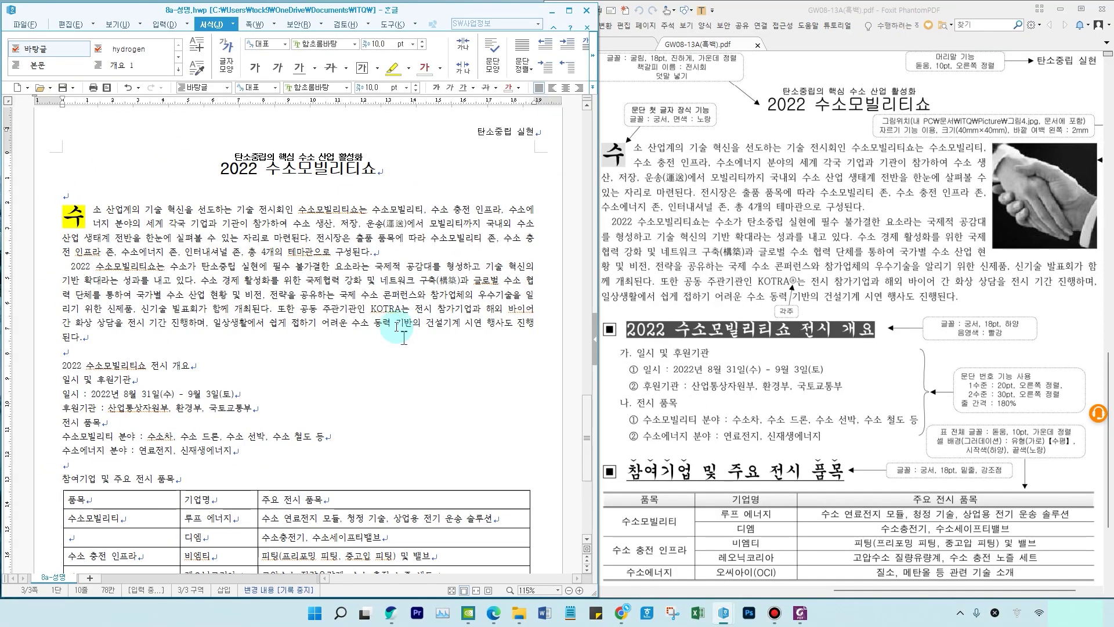
click(164, 24)
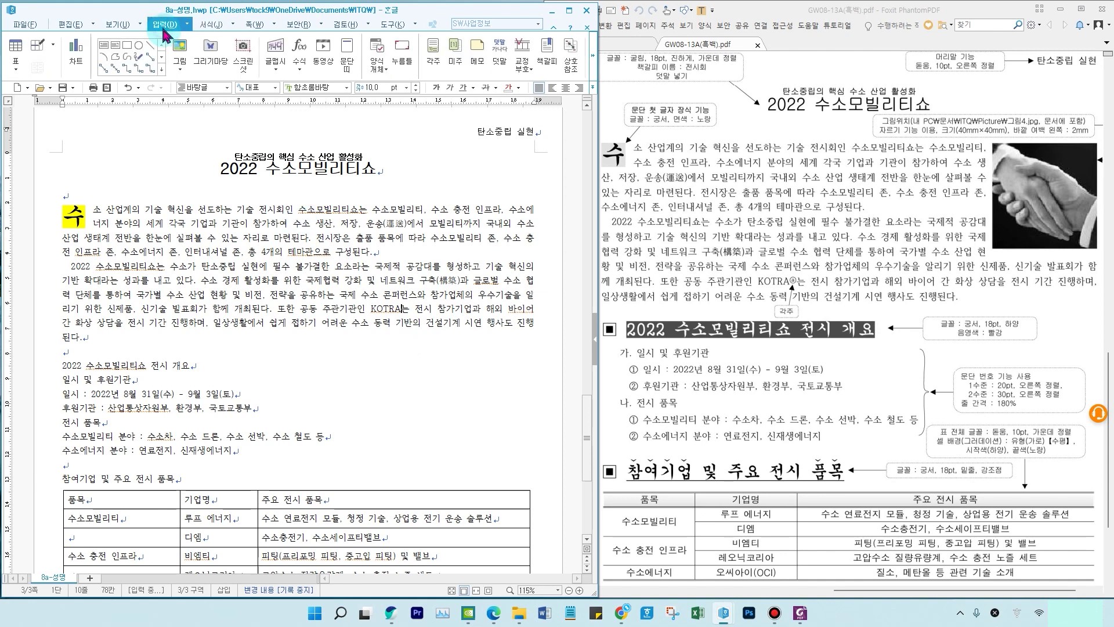
click(442, 72)
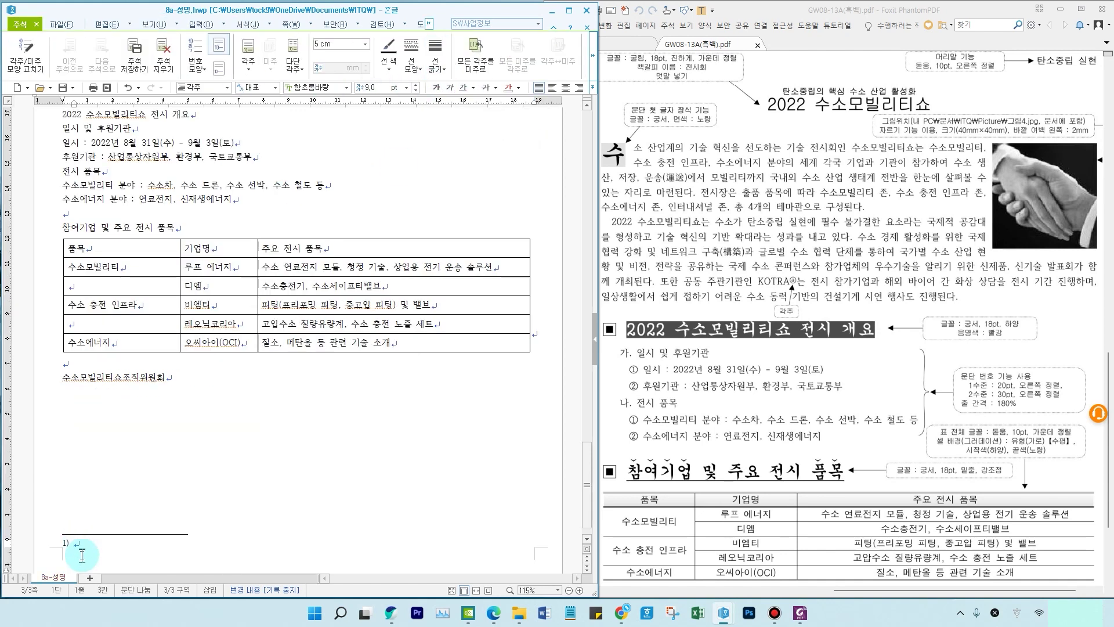
scroll(803, 284, down, 3)
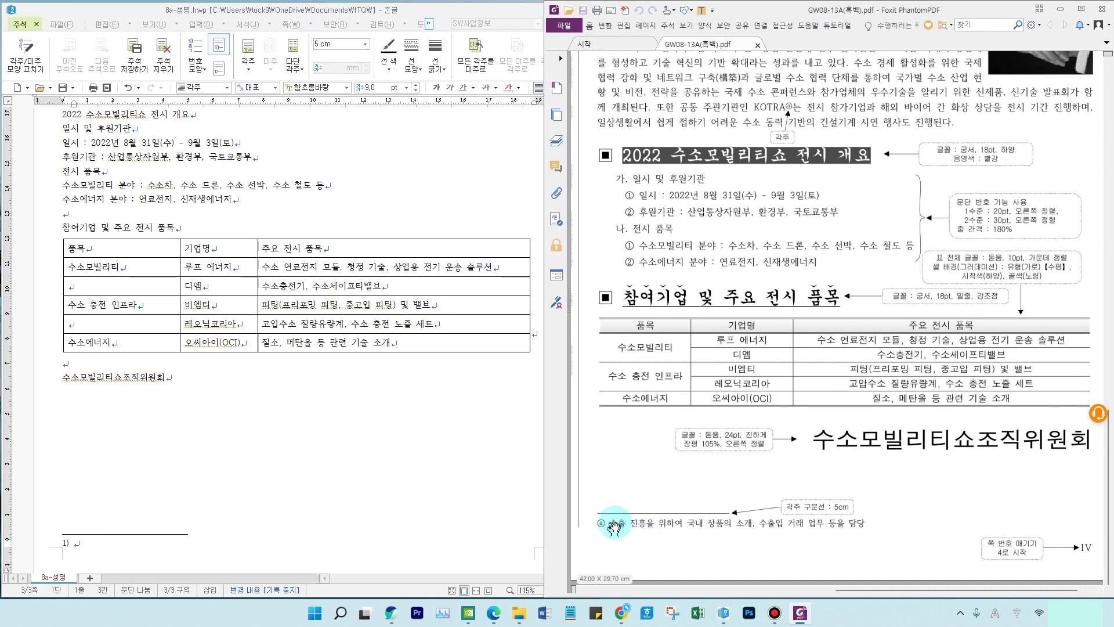
click(139, 560)
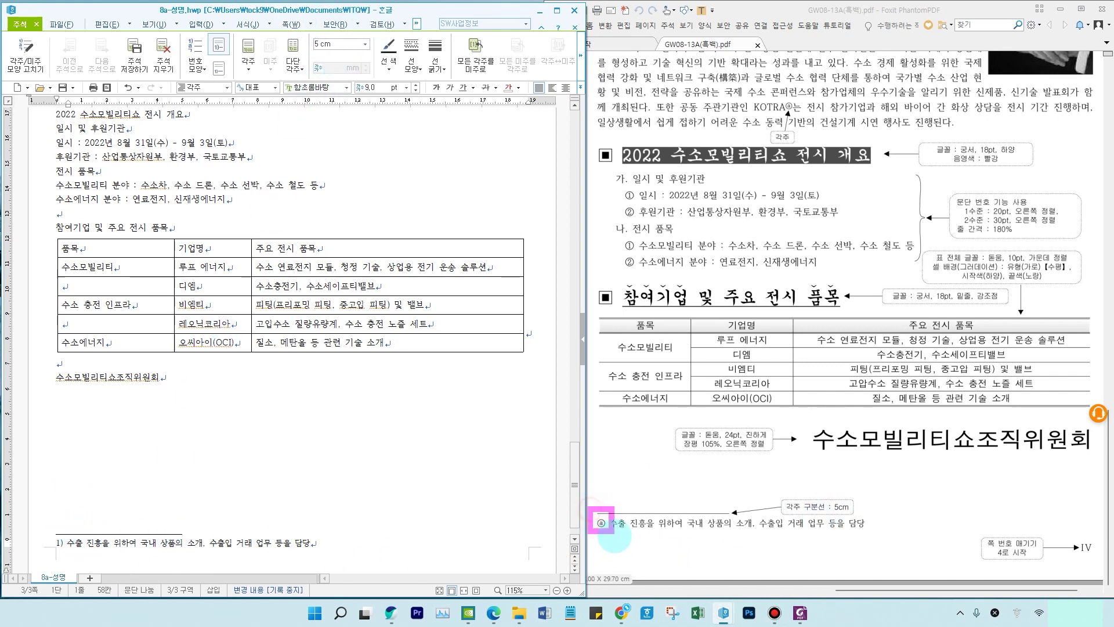
Step: Set the footnote's number format (번호 모양) to ⓐ,ⓑ,ⓒ and return to the body text
click(128, 543)
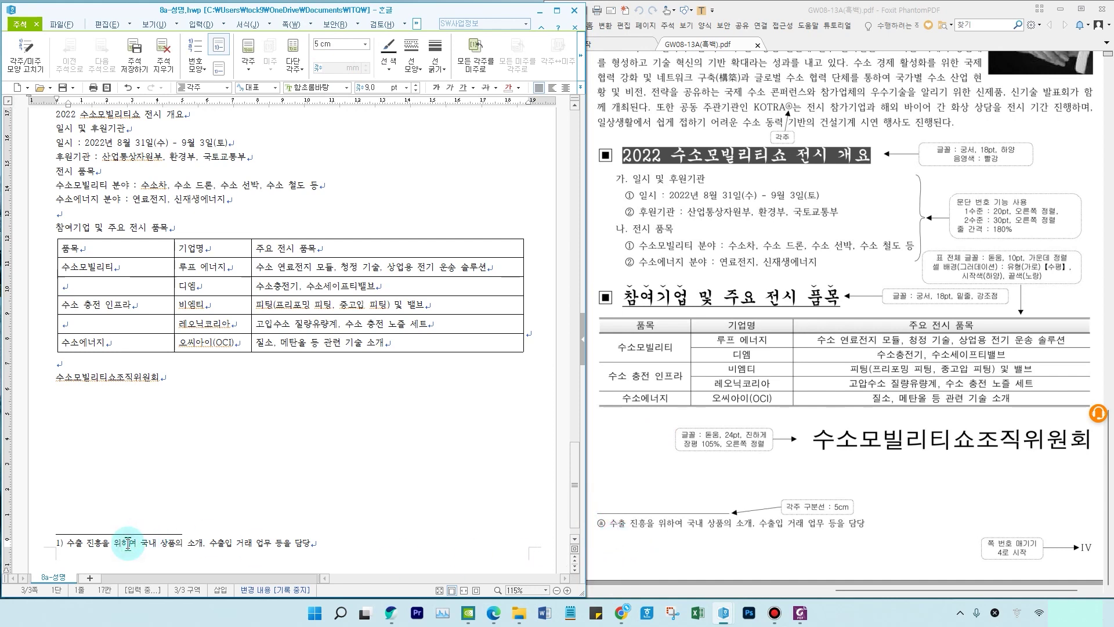
drag(135, 540, 159, 513)
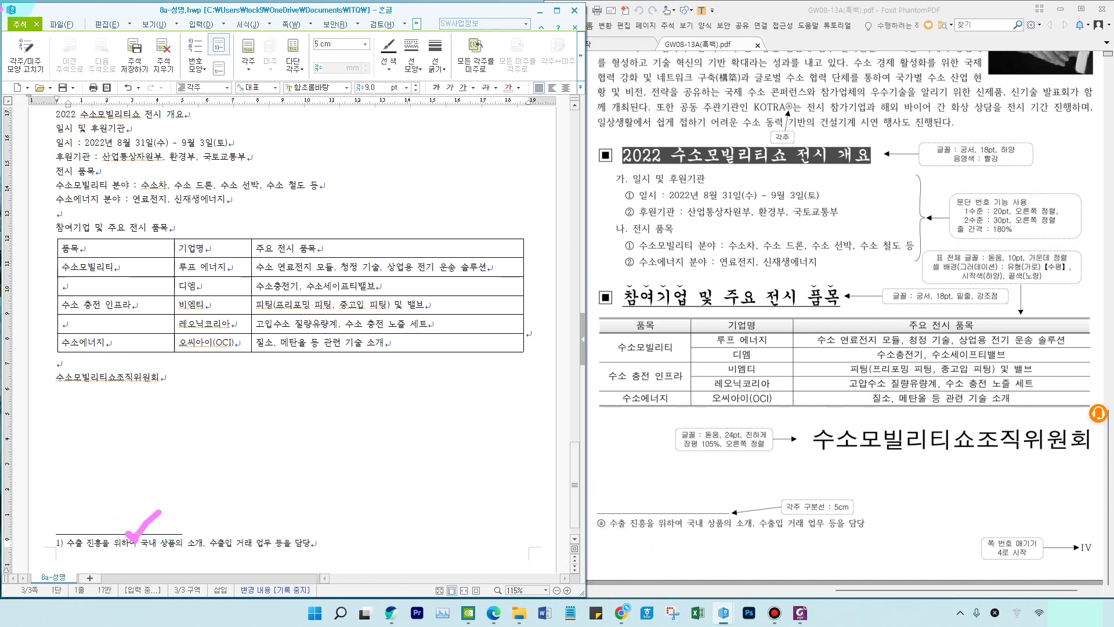
mouse_move(172, 33)
mouse_down()
mouse_move(174, 87)
mouse_move(198, 69)
mouse_move(209, 36)
mouse_move(213, 69)
mouse_up()
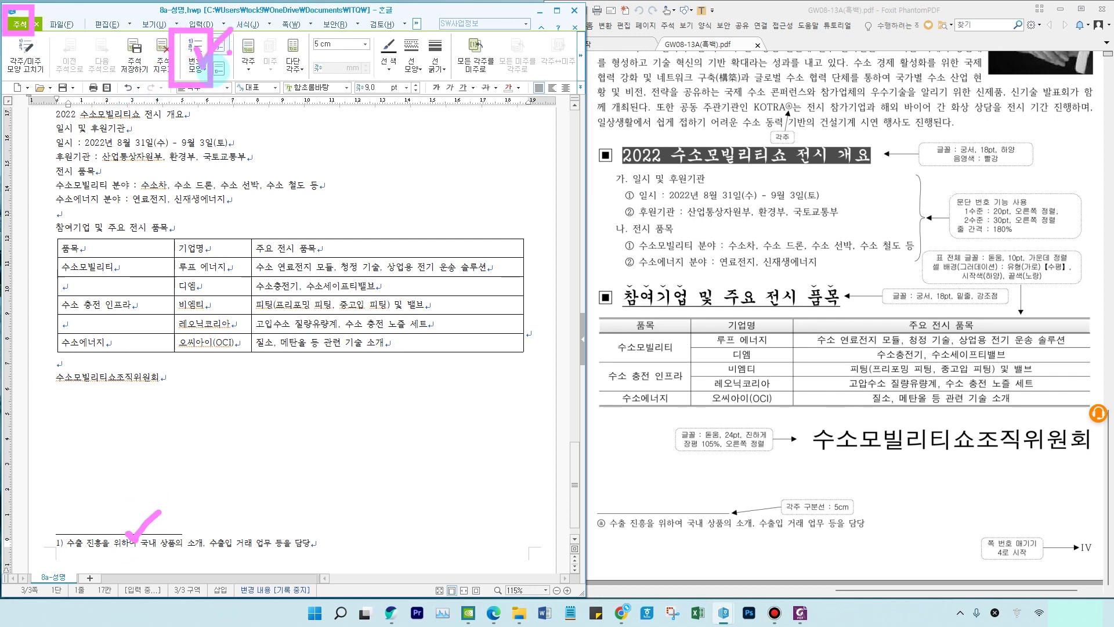
click(193, 69)
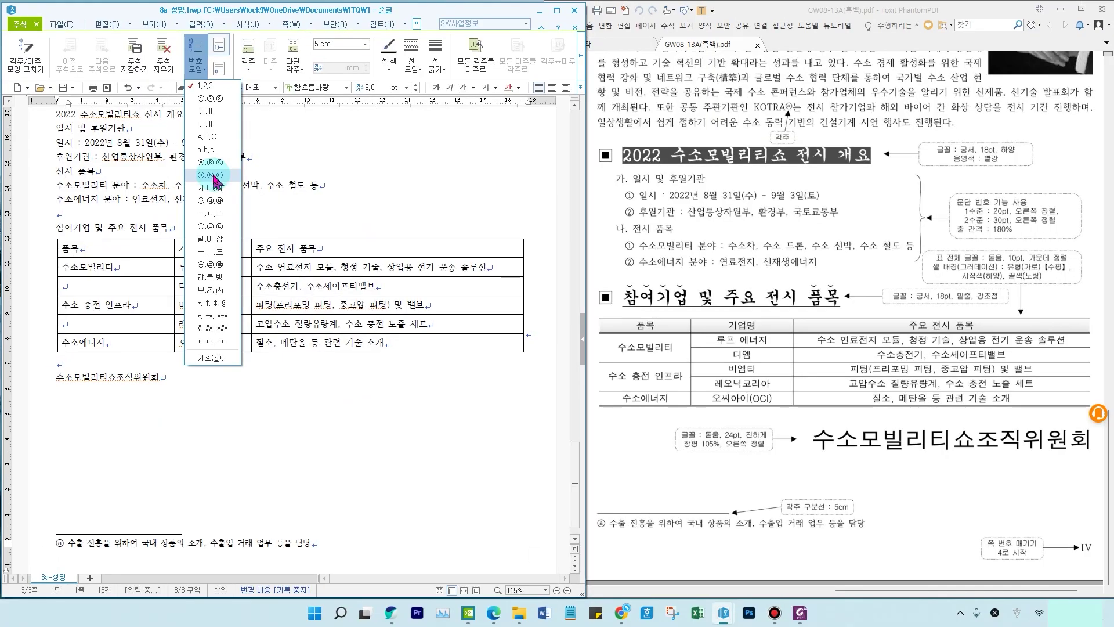
click(213, 176)
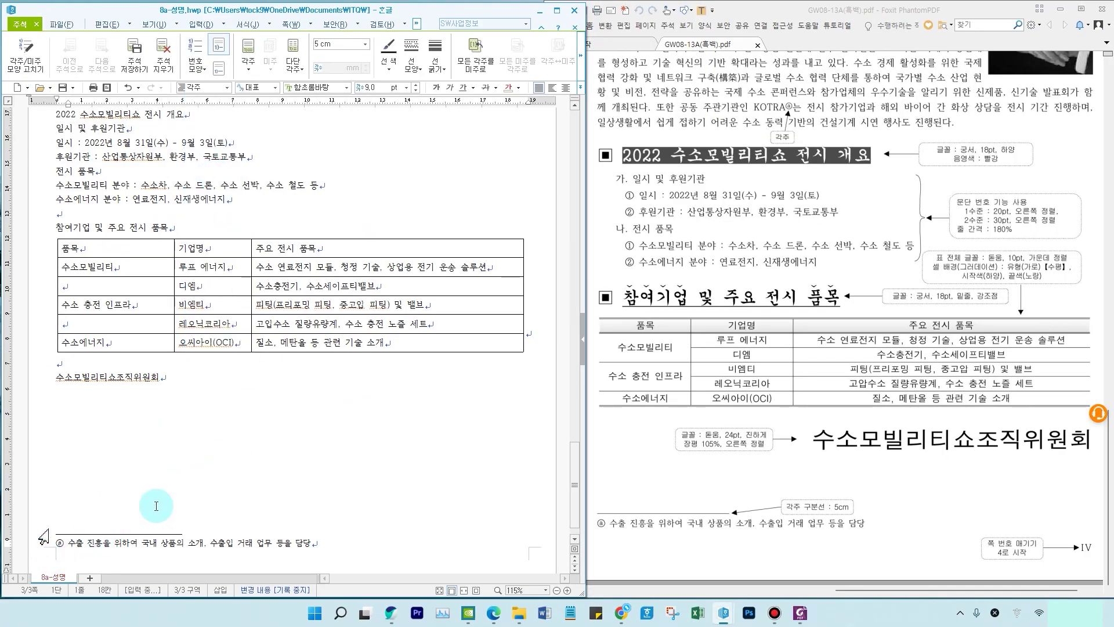
click(167, 378)
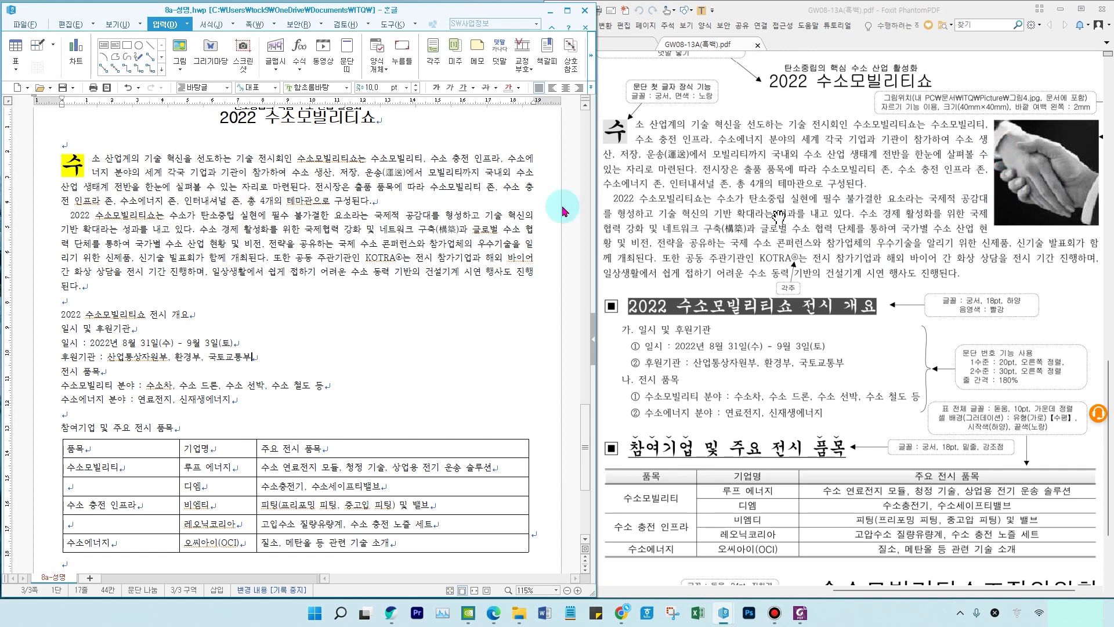
Step: Start inserting a picture in the first body paragraph and choose 그림4.JPG from the Picture folder
click(294, 176)
click(182, 47)
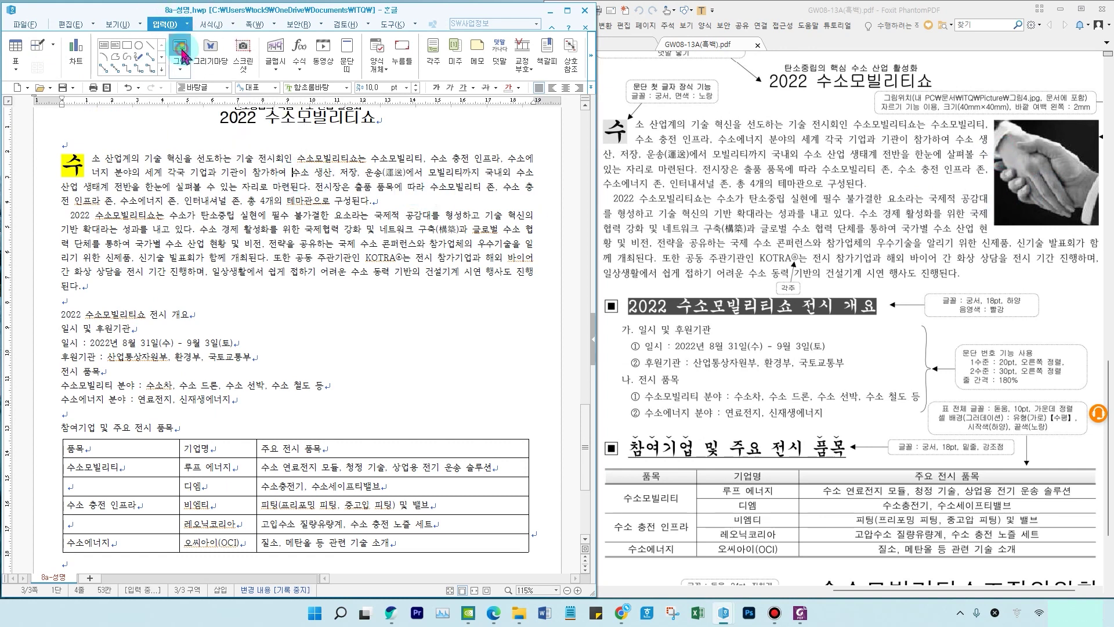
click(181, 51)
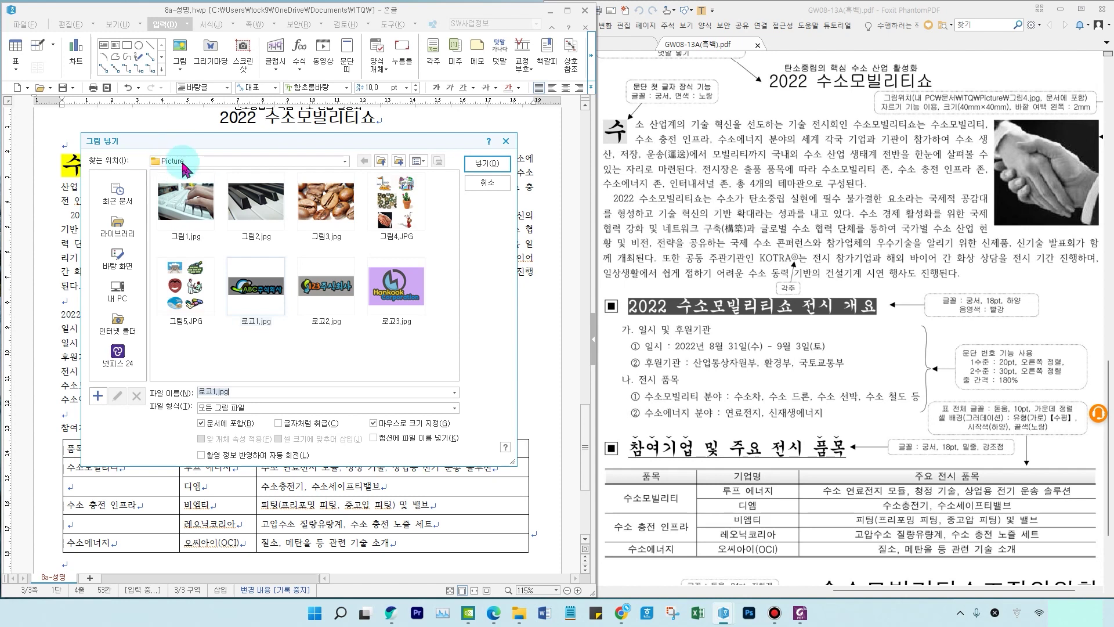
click(391, 220)
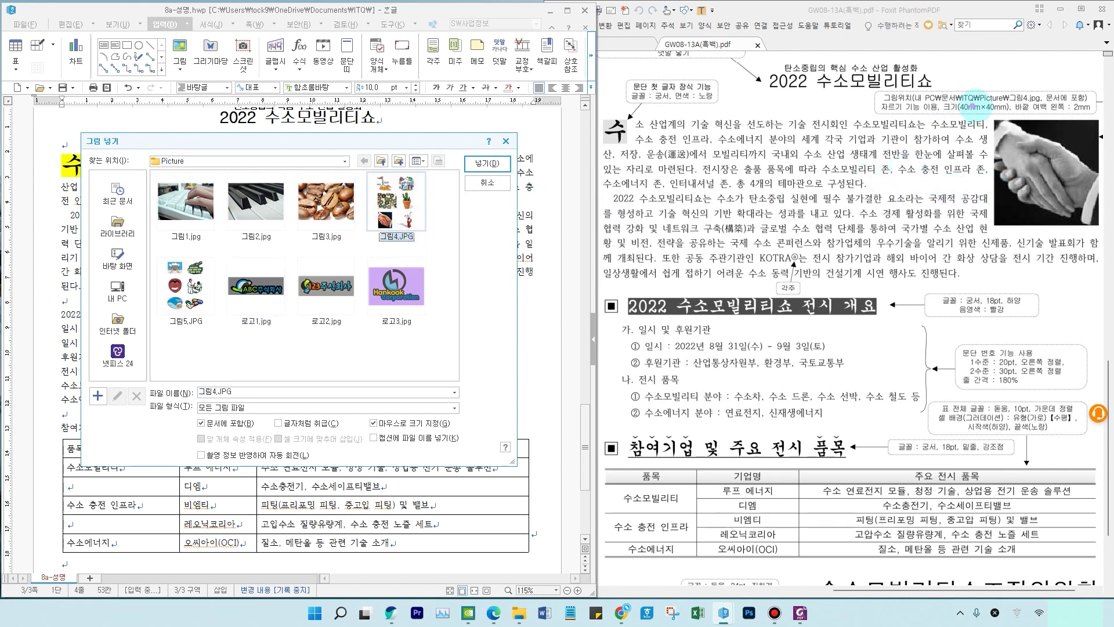
drag(999, 84, 1048, 112)
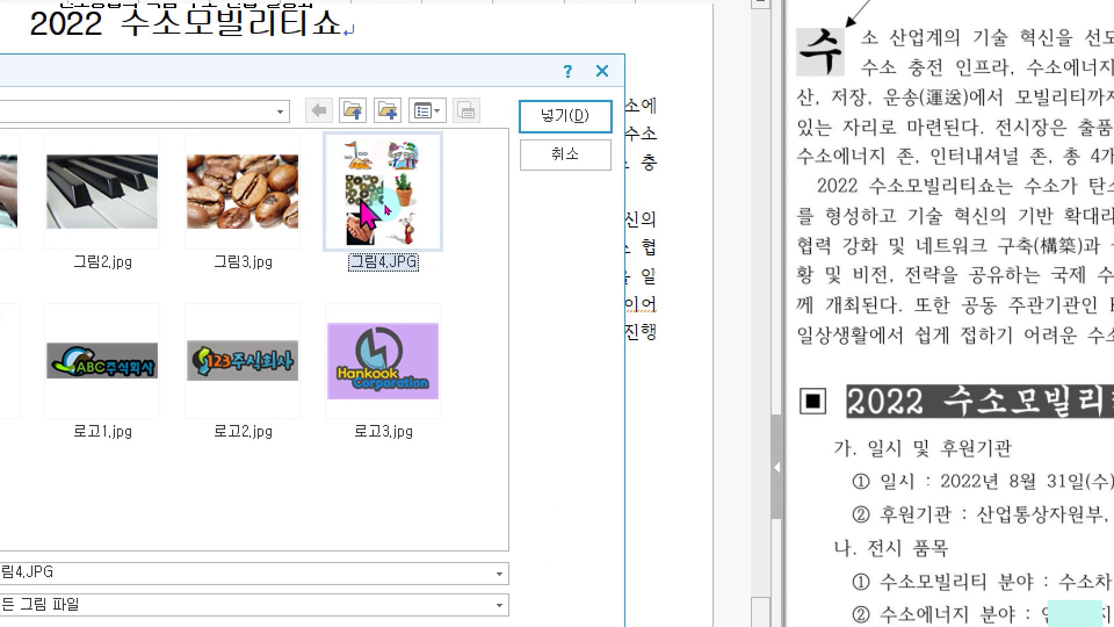
Step: Switch the picture file list to the 자세히 view and back to 작은 그림
click(428, 110)
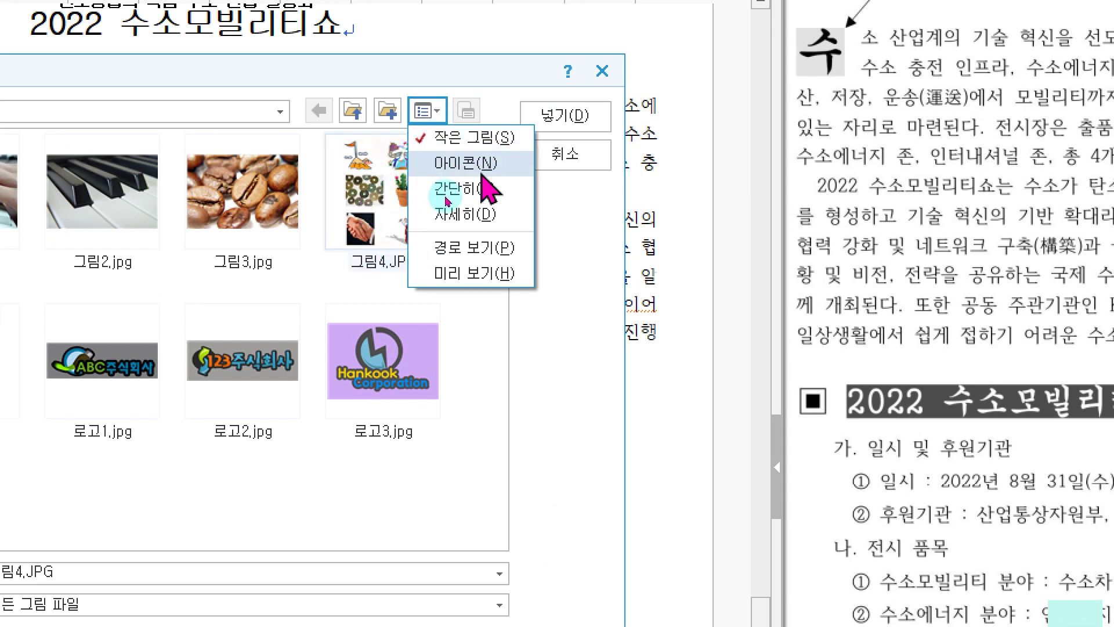
click(462, 214)
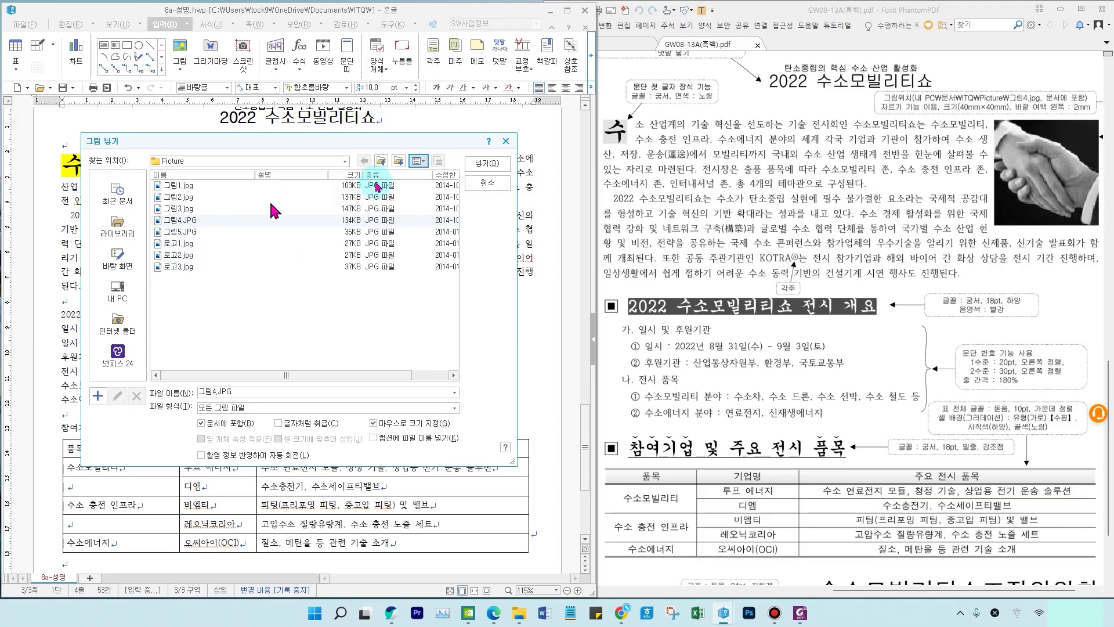
click(428, 110)
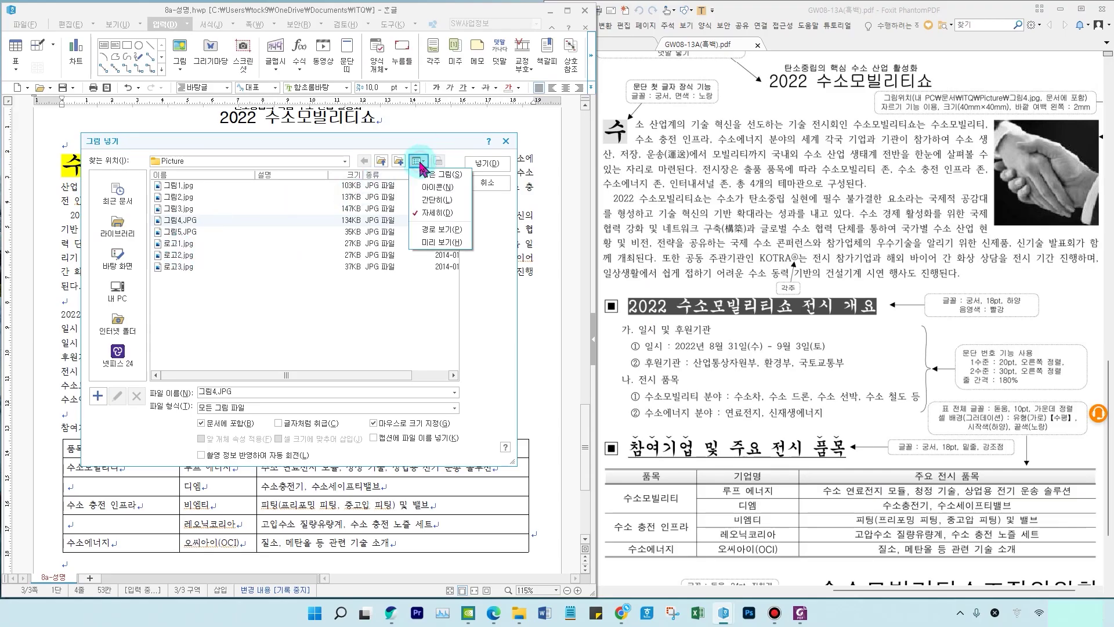
click(456, 177)
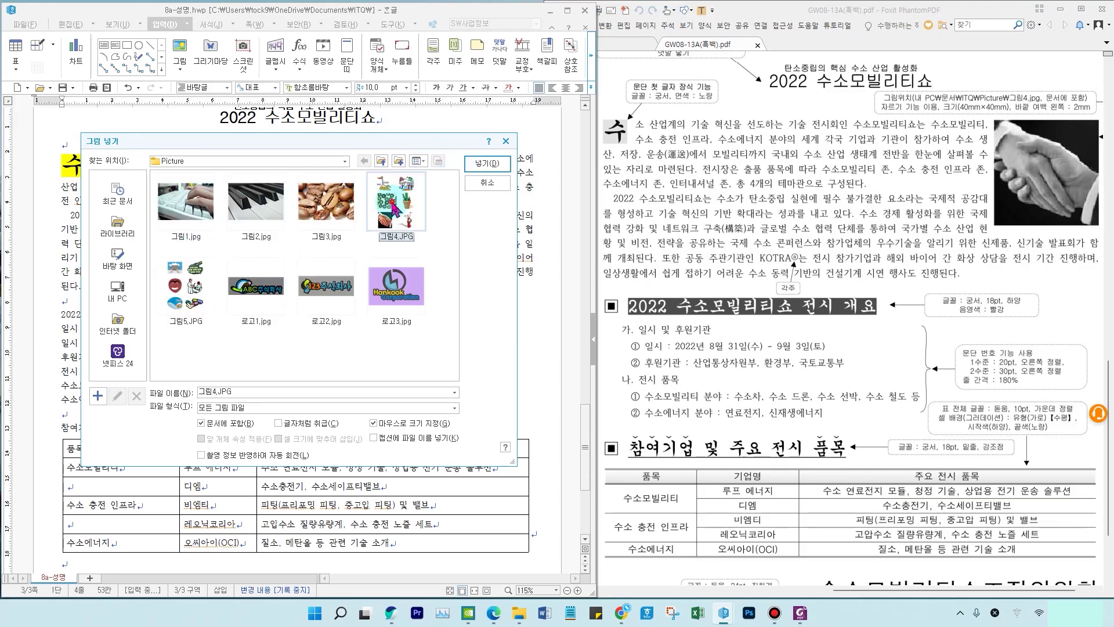
Step: Insert 그림4.JPG into the page beside the body paragraphs
double_click(400, 228)
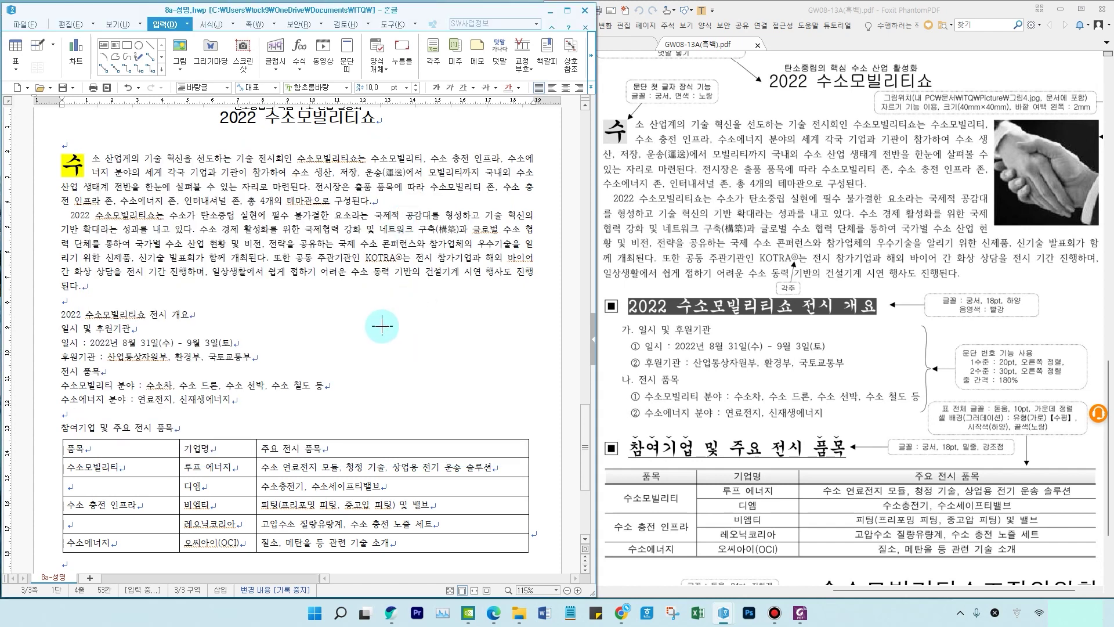
click(319, 155)
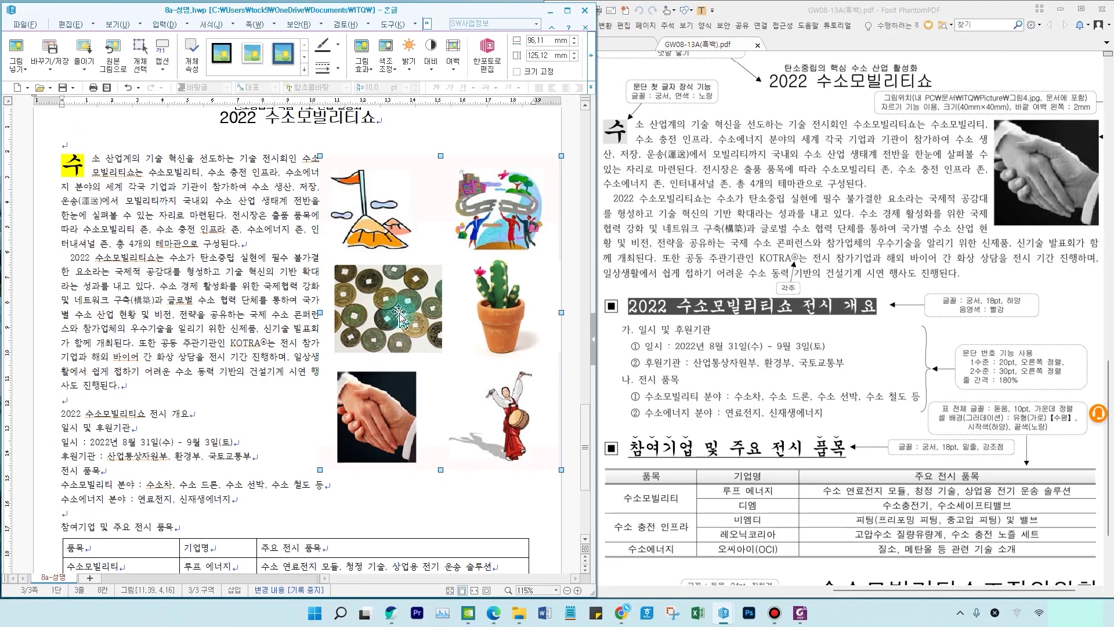
Step: Crop (자르기) the inserted picture down to only the handshake image, trimming the leftover white border
click(433, 24)
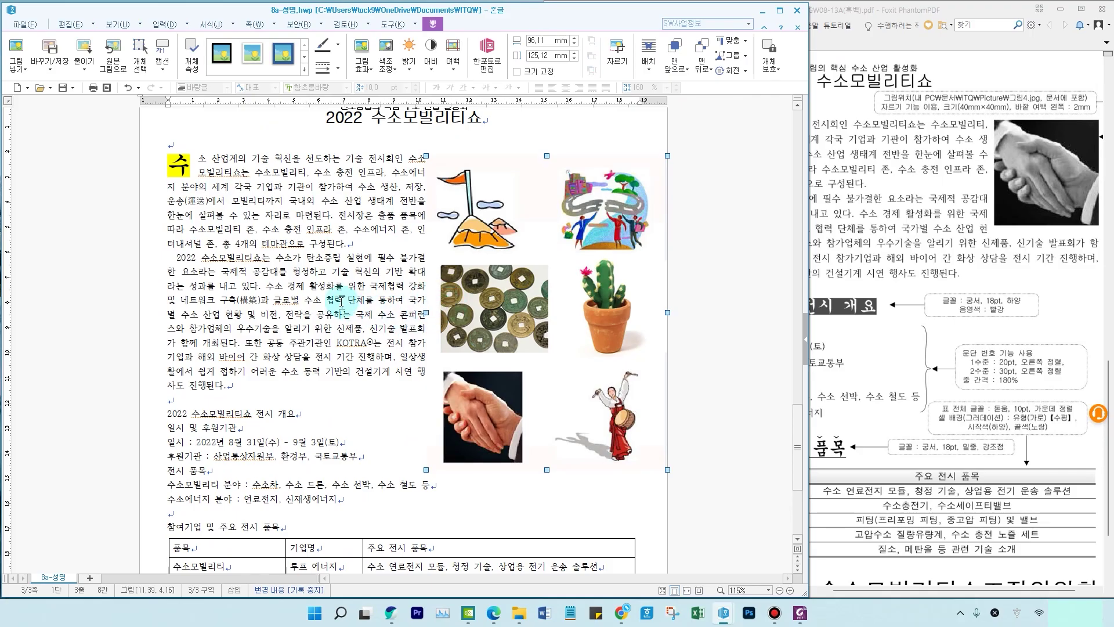
click(341, 301)
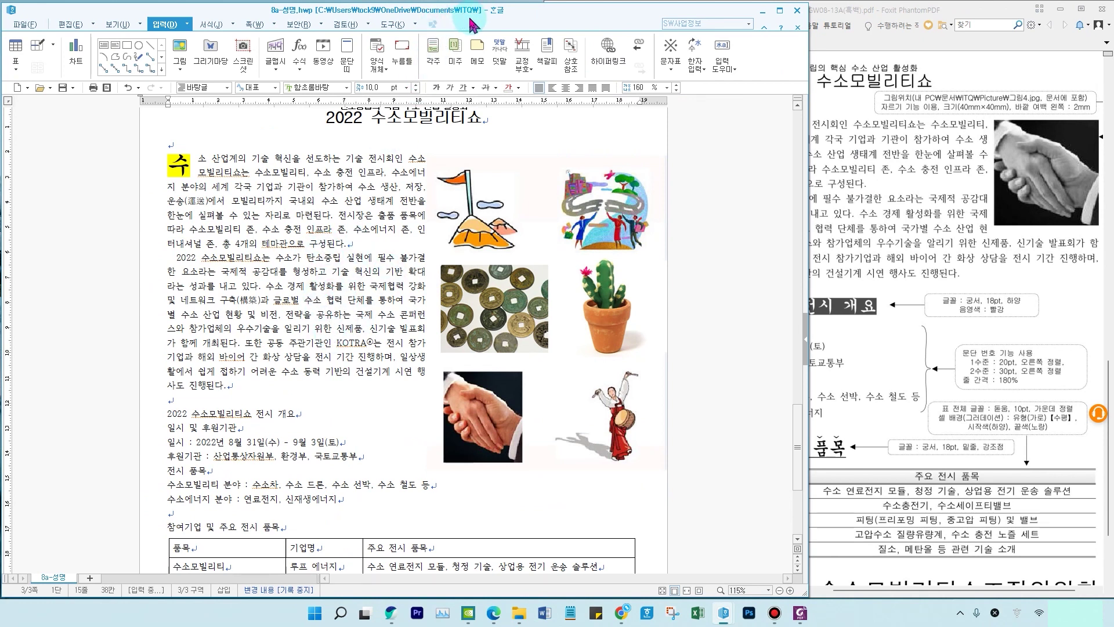
click(521, 203)
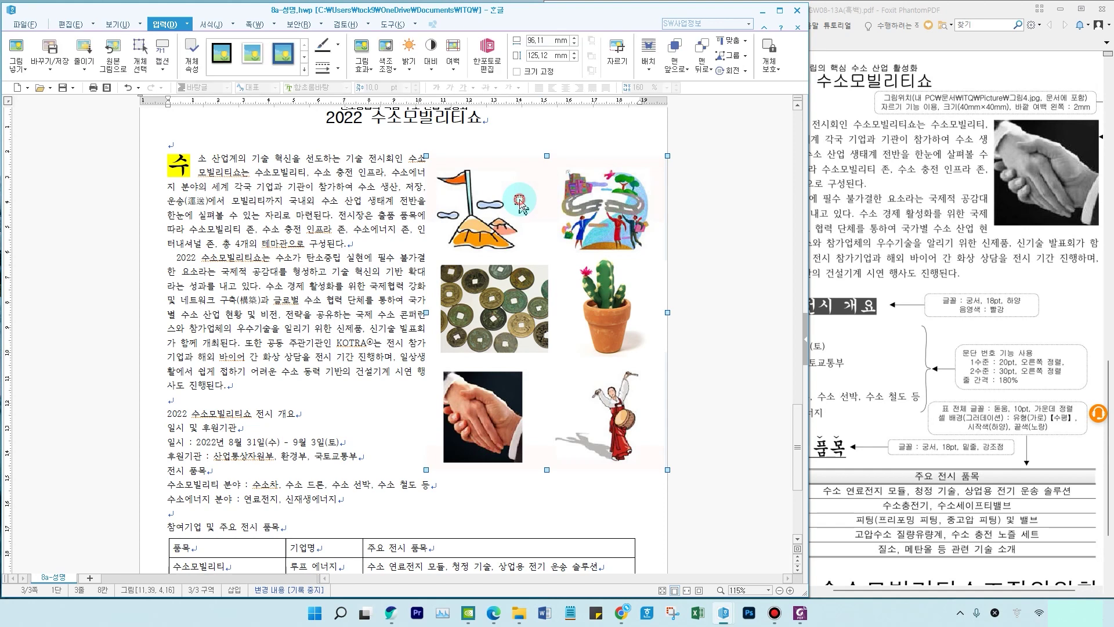
click(624, 55)
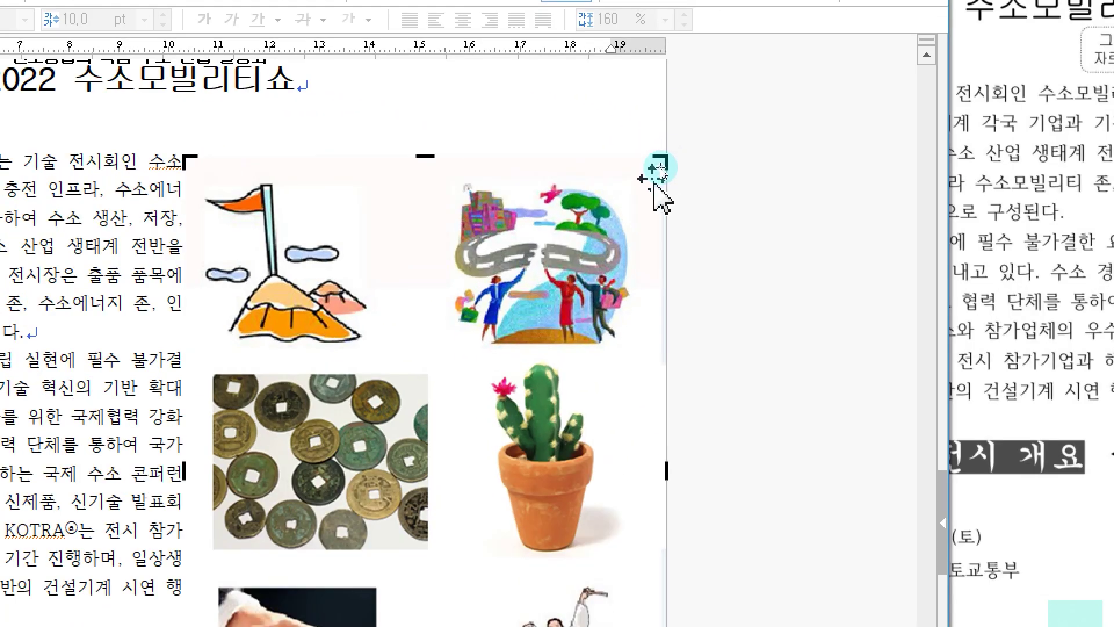
drag(660, 168, 379, 583)
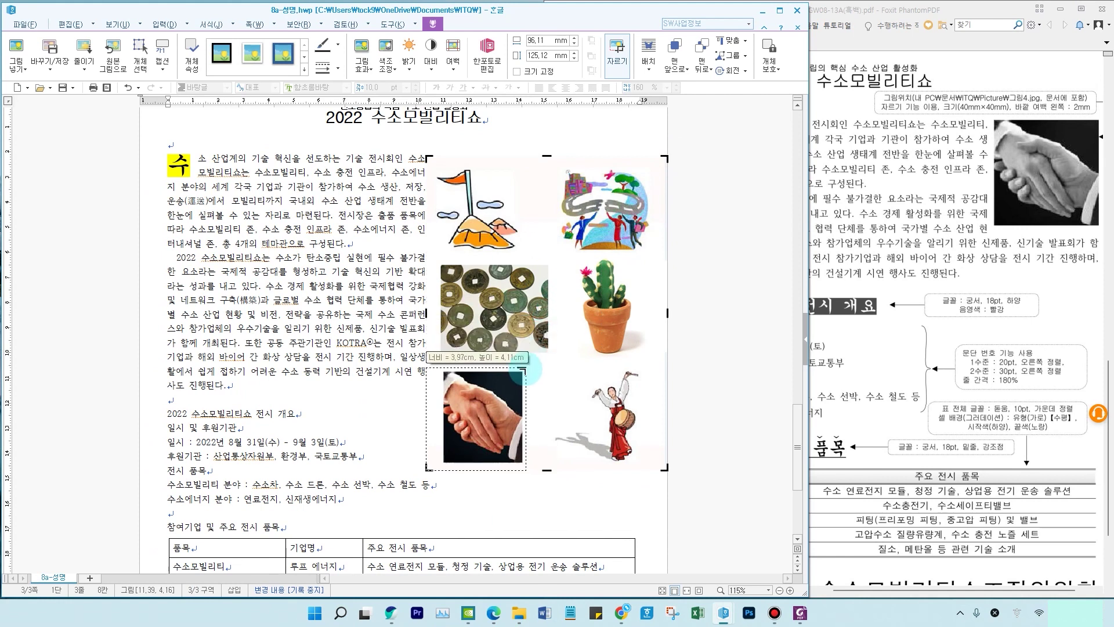
drag(523, 370, 521, 372)
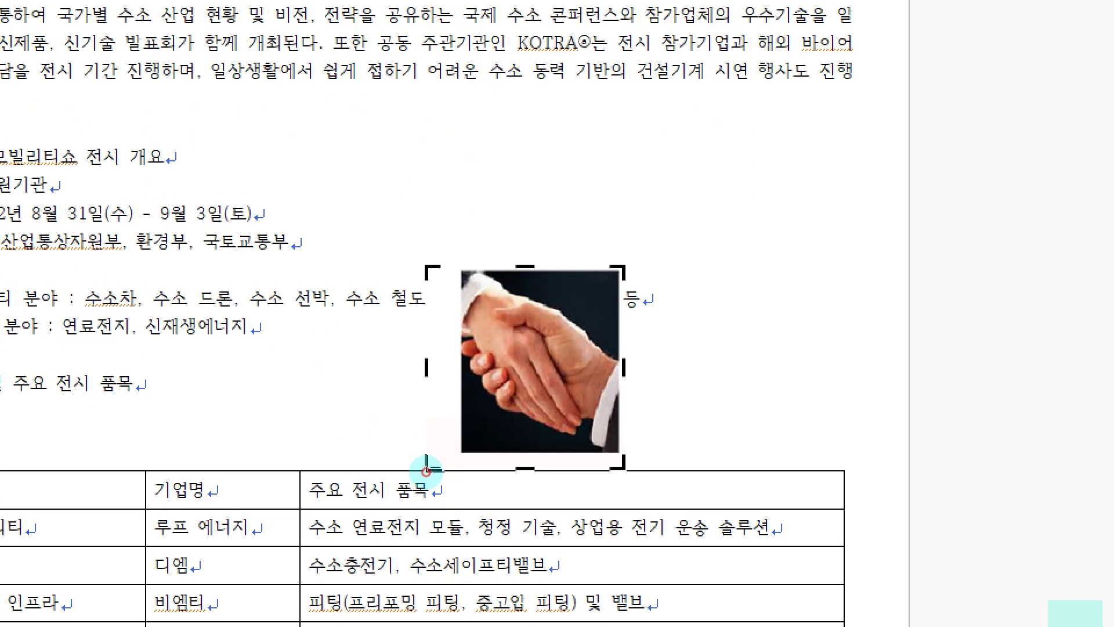
drag(426, 470, 439, 456)
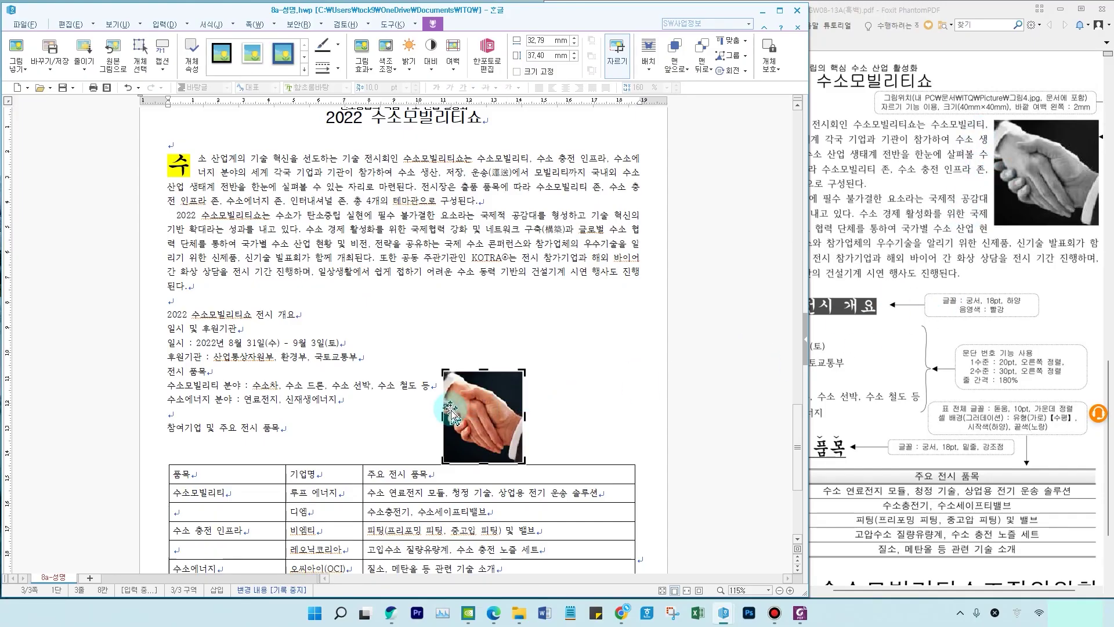
Step: Move the cropped handshake picture up to the right end of the two body paragraphs
click(371, 383)
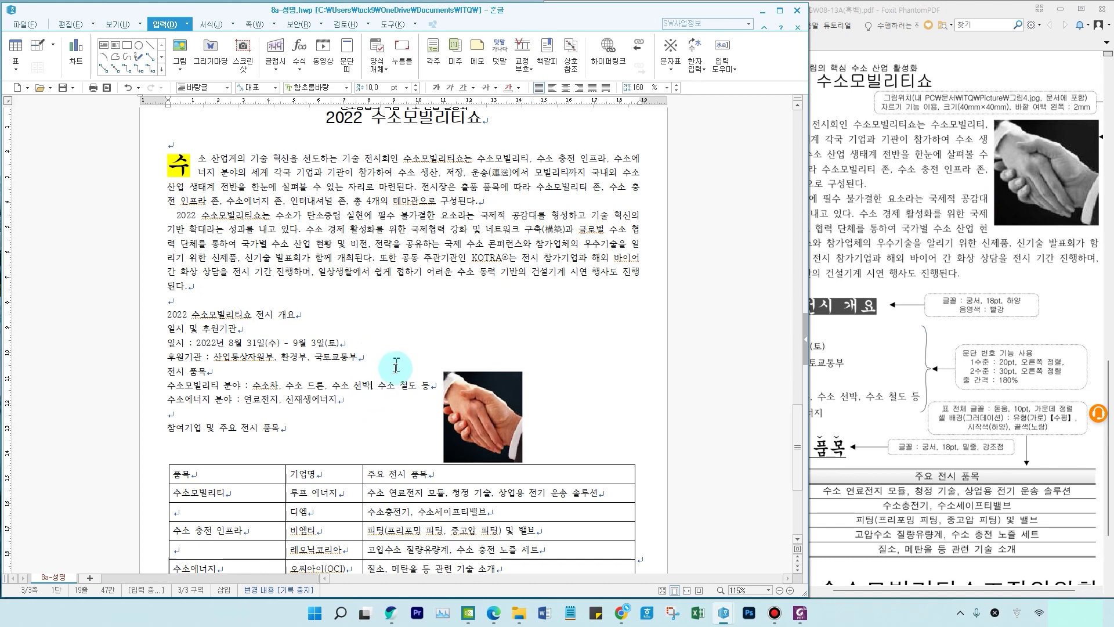
click(487, 413)
drag(481, 441, 588, 231)
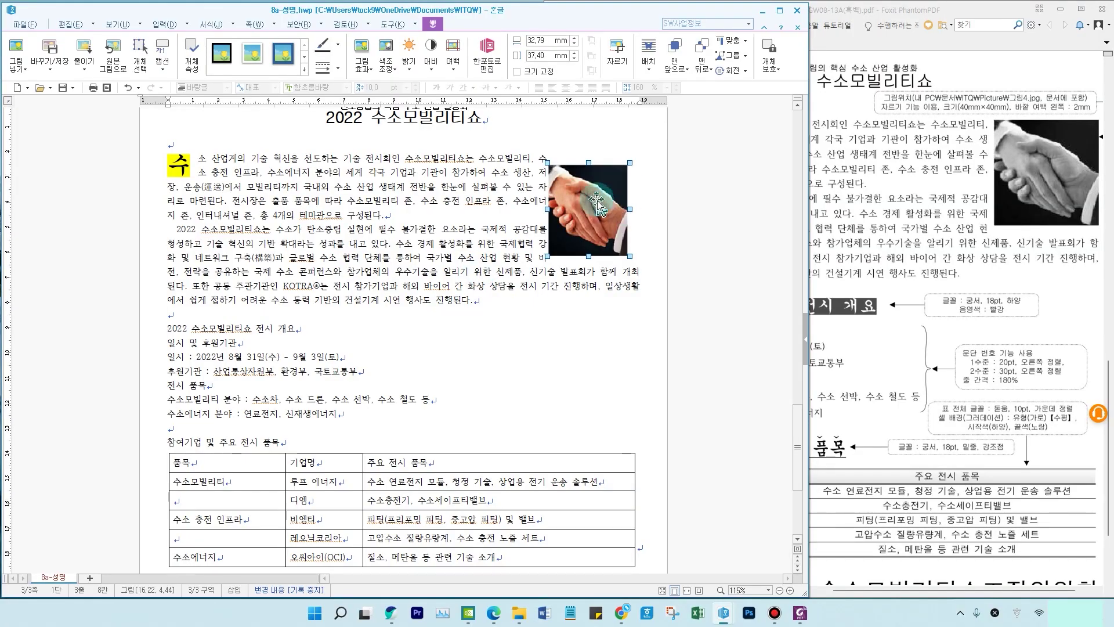
Step: Set the handshake picture's width and height to 40 mm in 개체 속성 and turn on 크기 고정
double_click(597, 203)
click(370, 213)
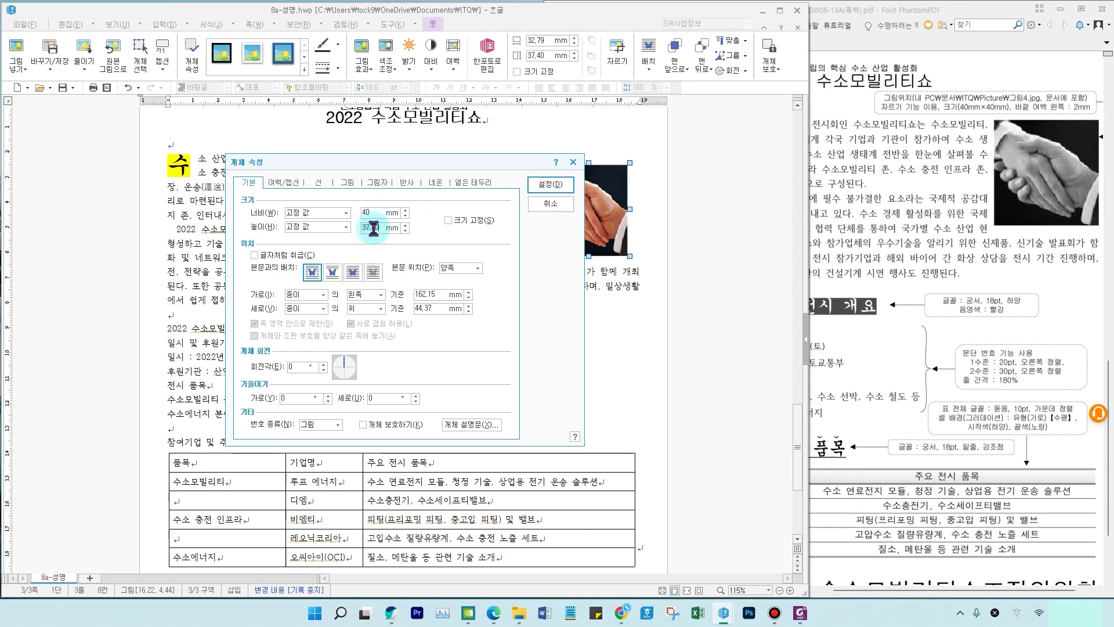
click(463, 221)
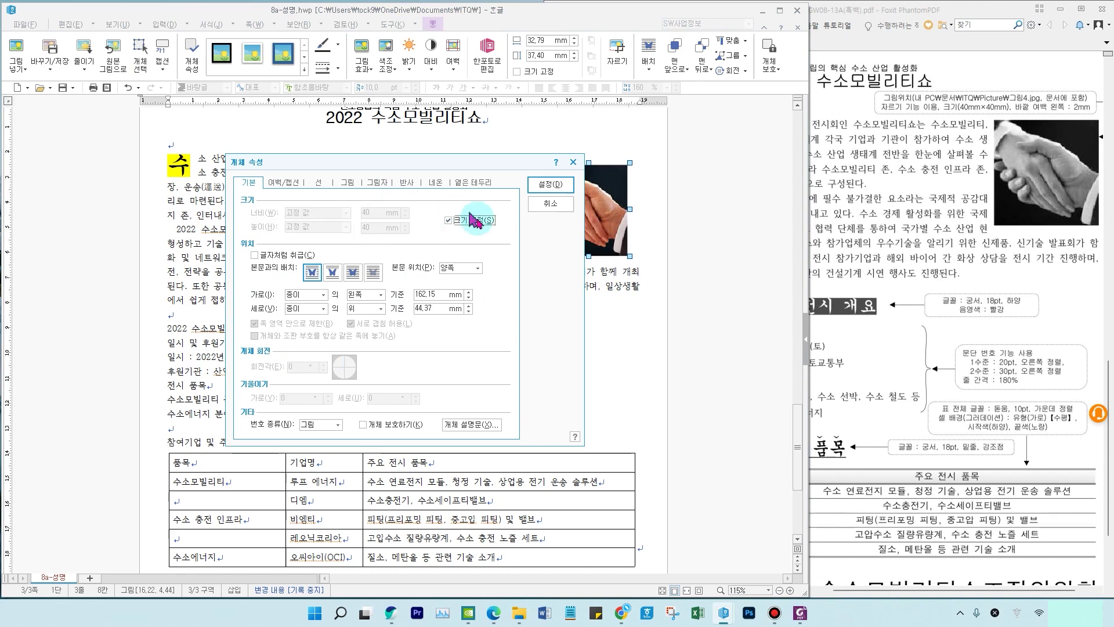
drag(473, 167, 363, 194)
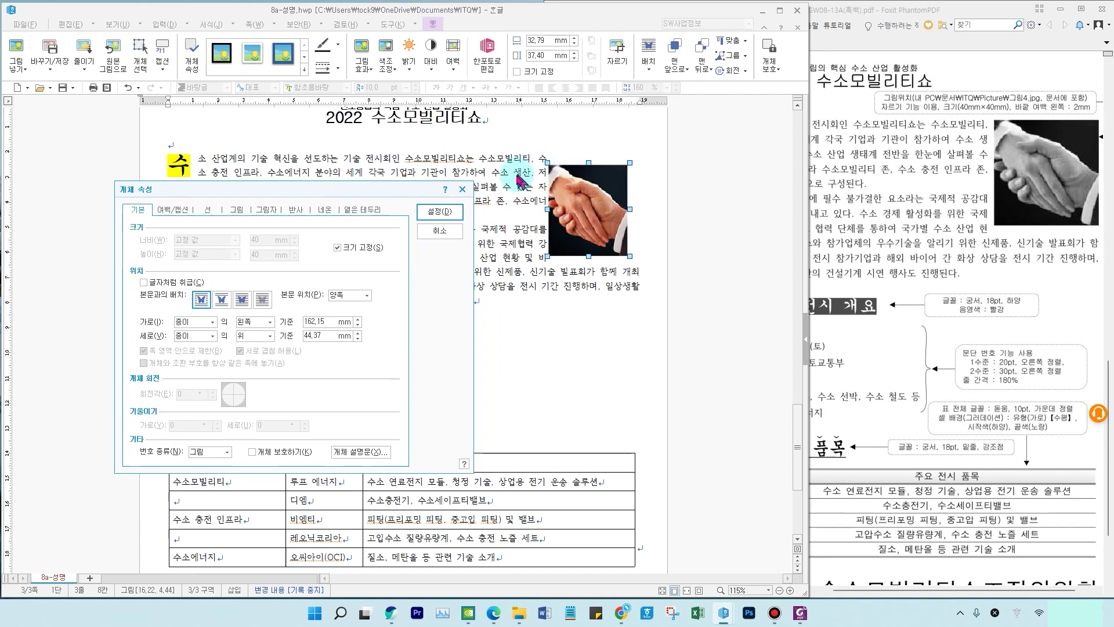
click(200, 298)
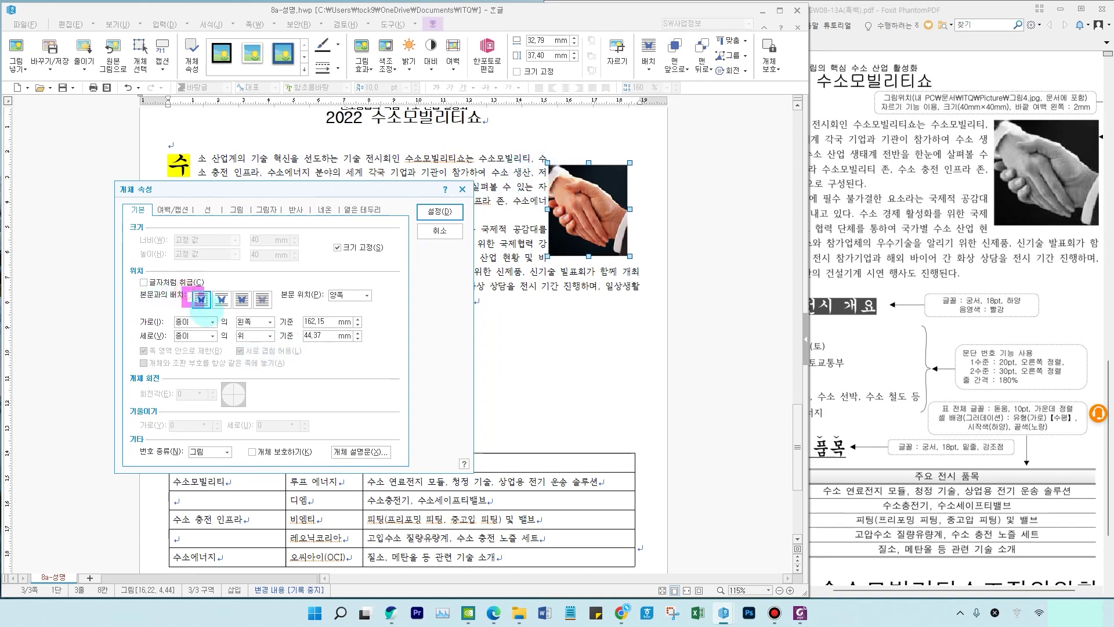
drag(213, 267, 237, 266)
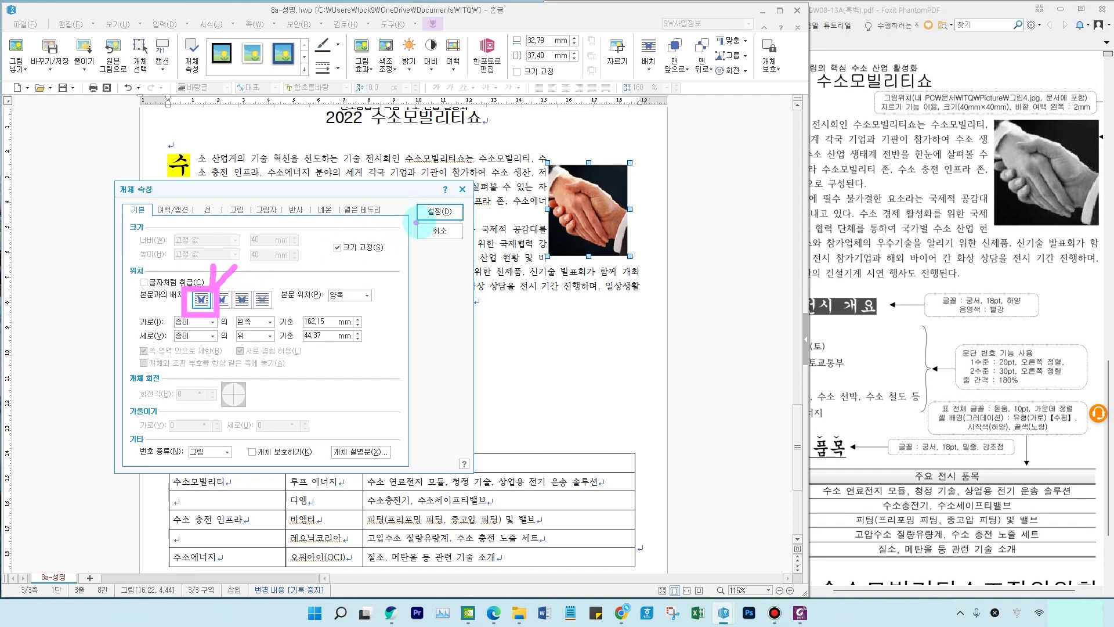
key(Escape)
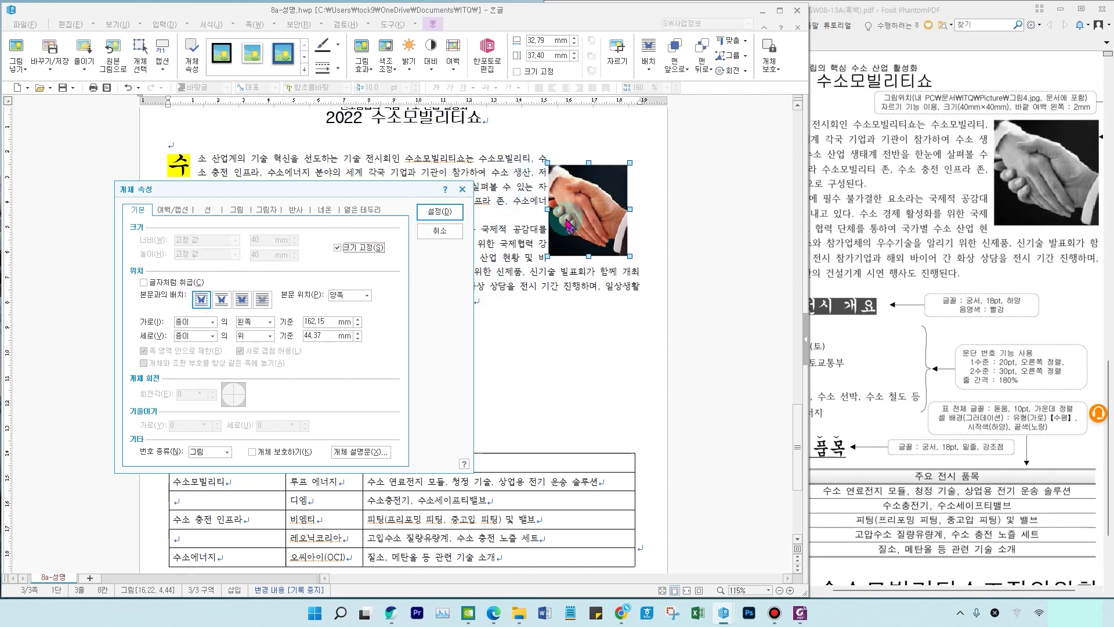
Step: Set the picture's left outer margin (바깥 여백) to 2 mm and apply the object properties
click(184, 203)
drag(174, 189, 714, 175)
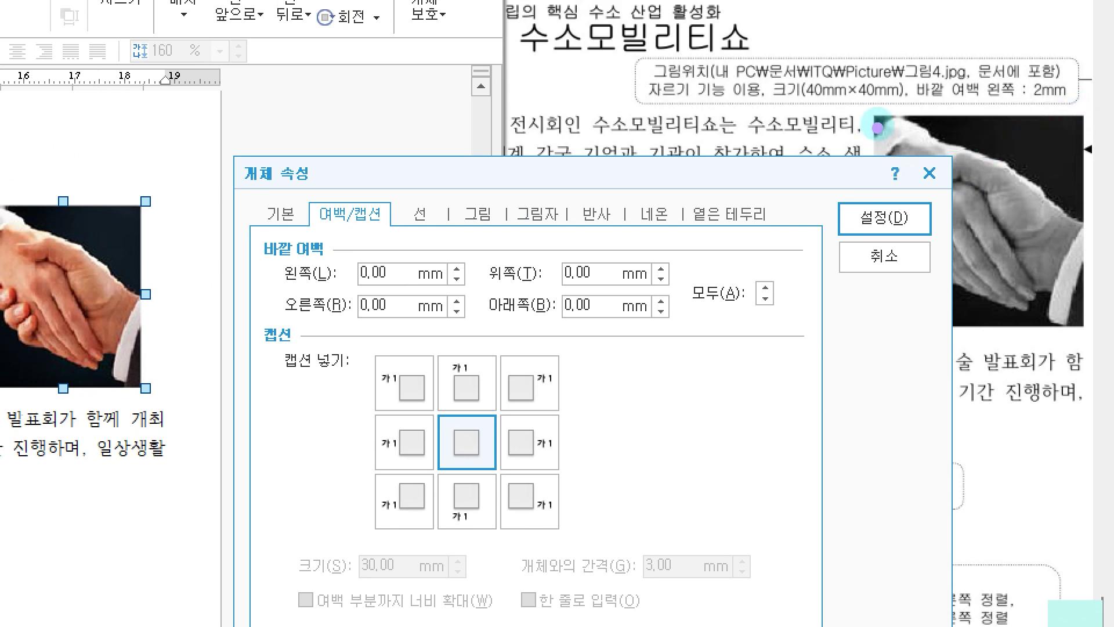
drag(856, 119, 856, 144)
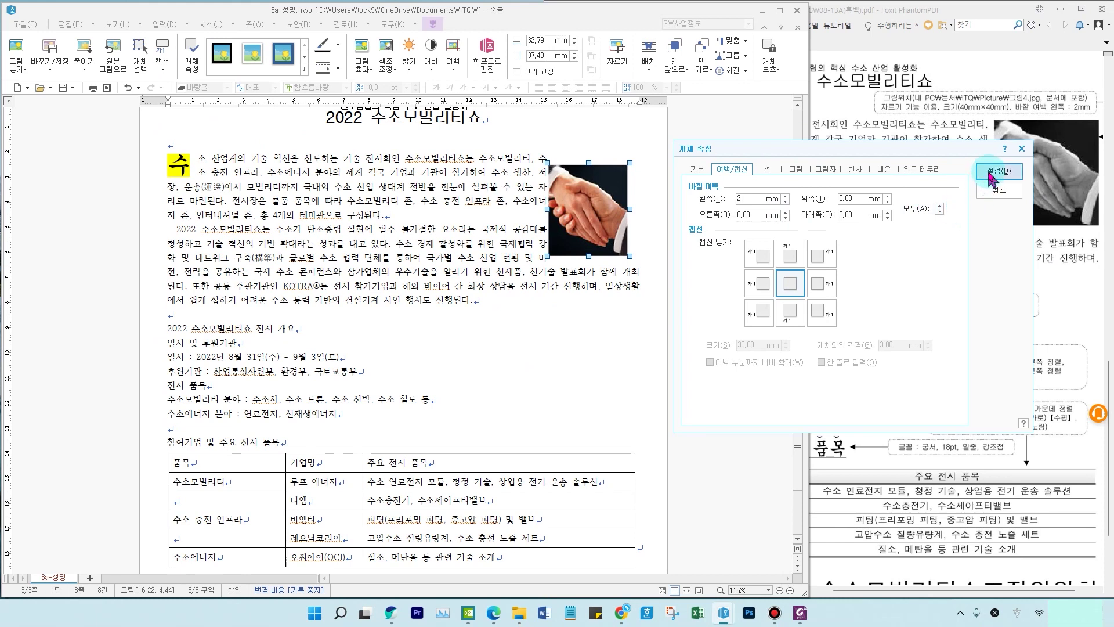
click(994, 171)
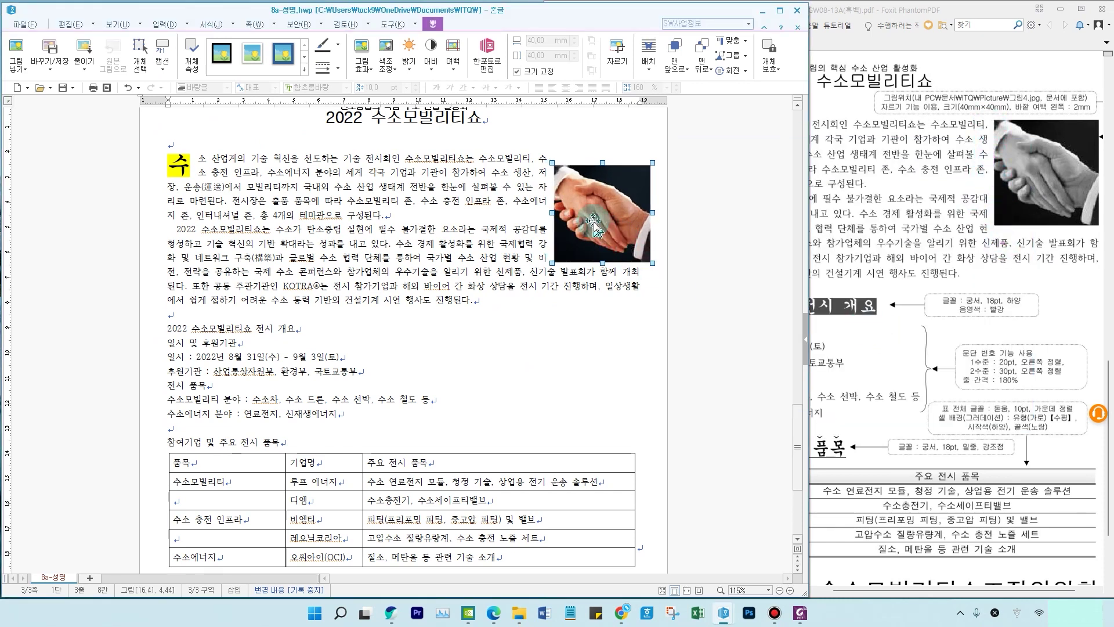
Step: Align the handshake picture with the right margin of the body text so the lines wrap as on the exam sheet
key(Left)
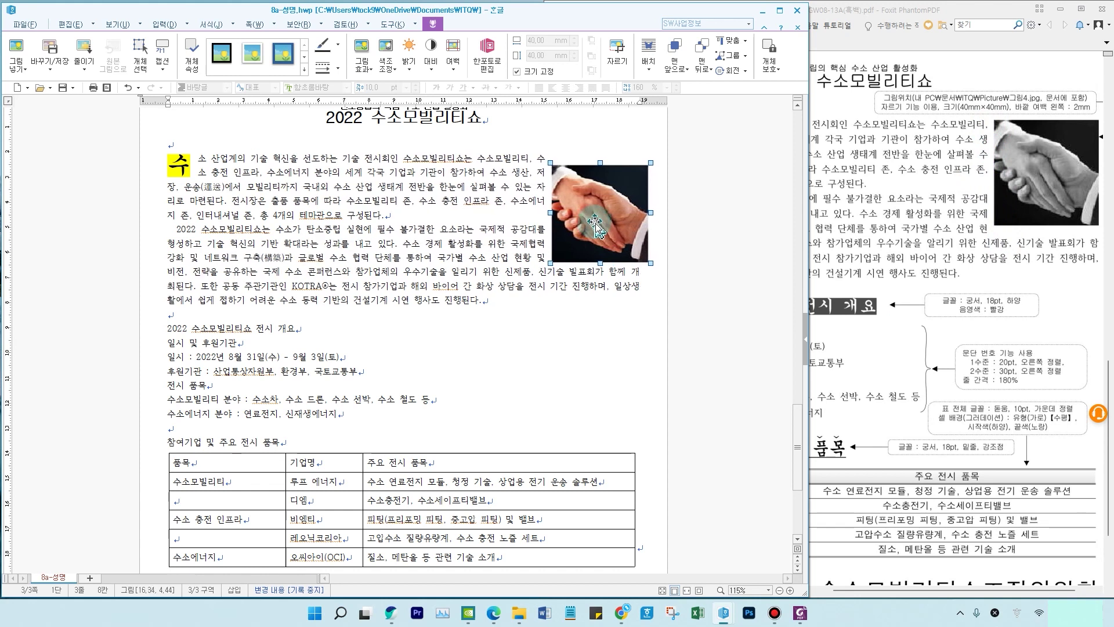
drag(604, 226, 567, 232)
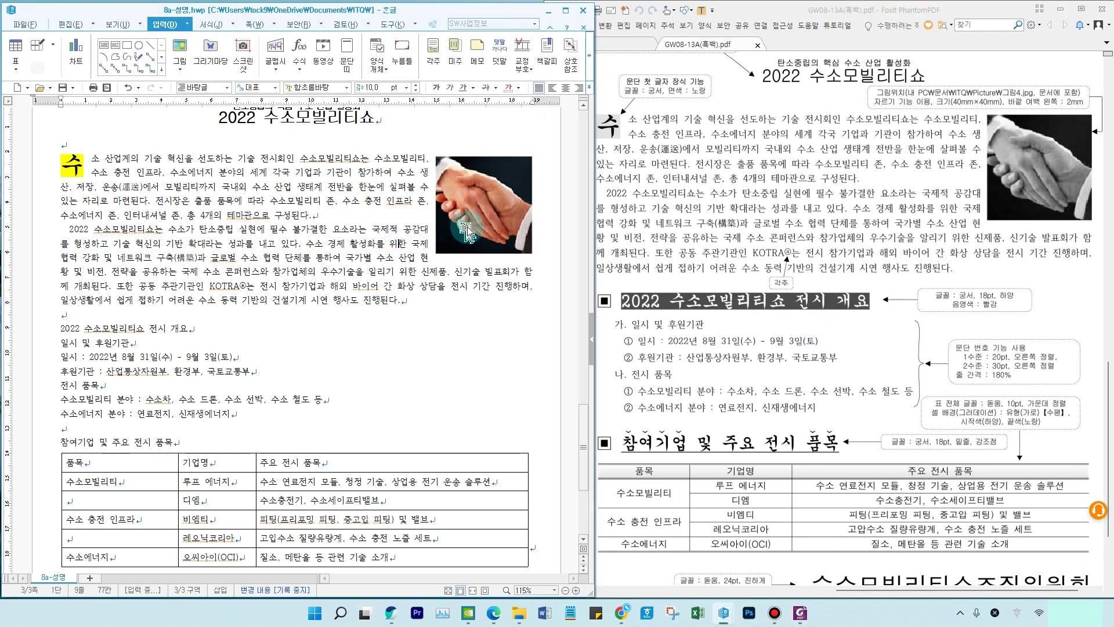
Step: Try to crop the size-locked handshake picture from its upper-right corner, and check its 크기 고정 setting in 개체 속성
drag(592, 227, 763, 227)
click(574, 177)
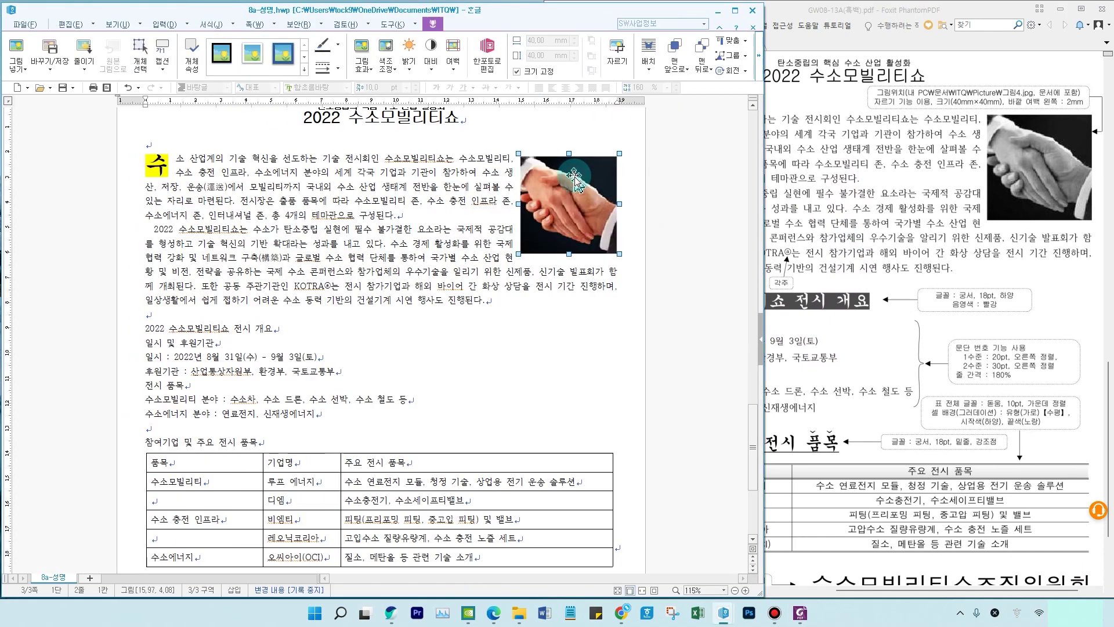
click(620, 65)
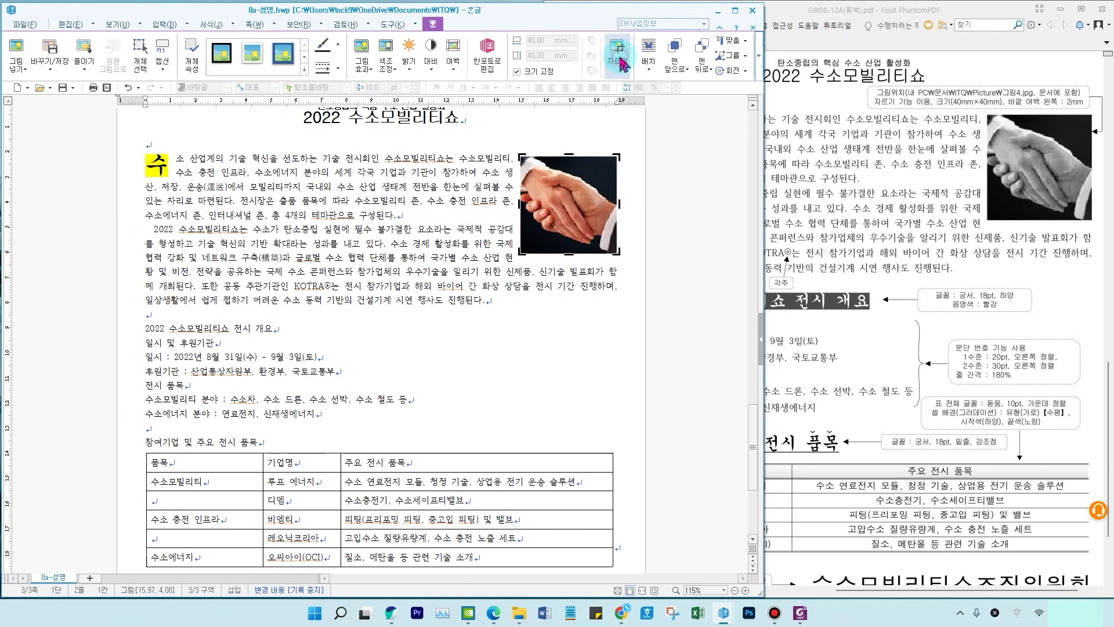
click(620, 156)
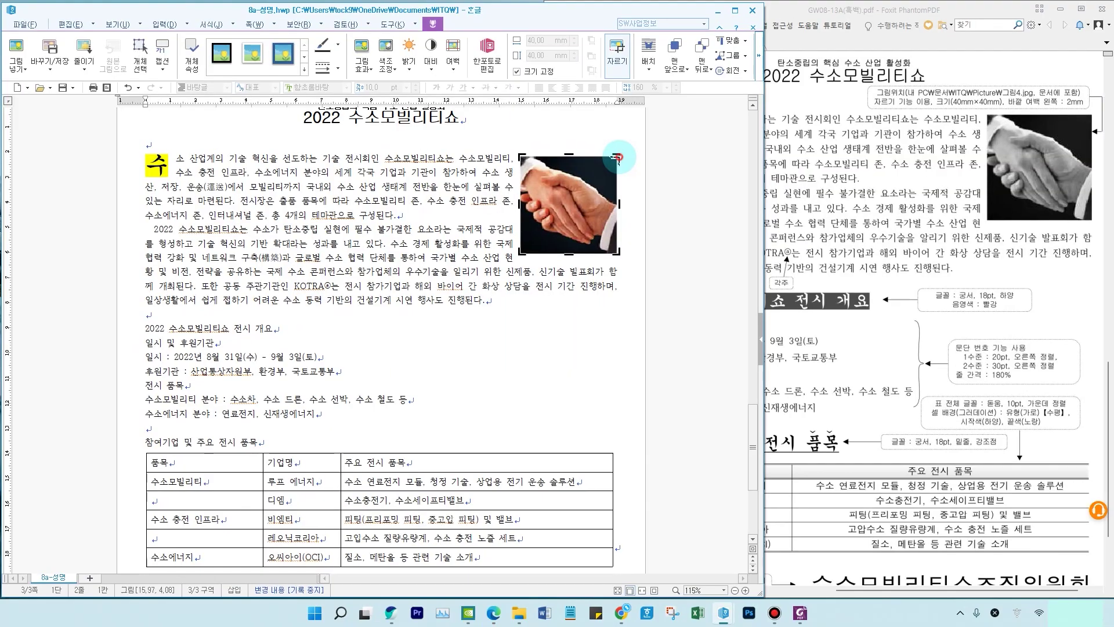
drag(619, 157, 596, 180)
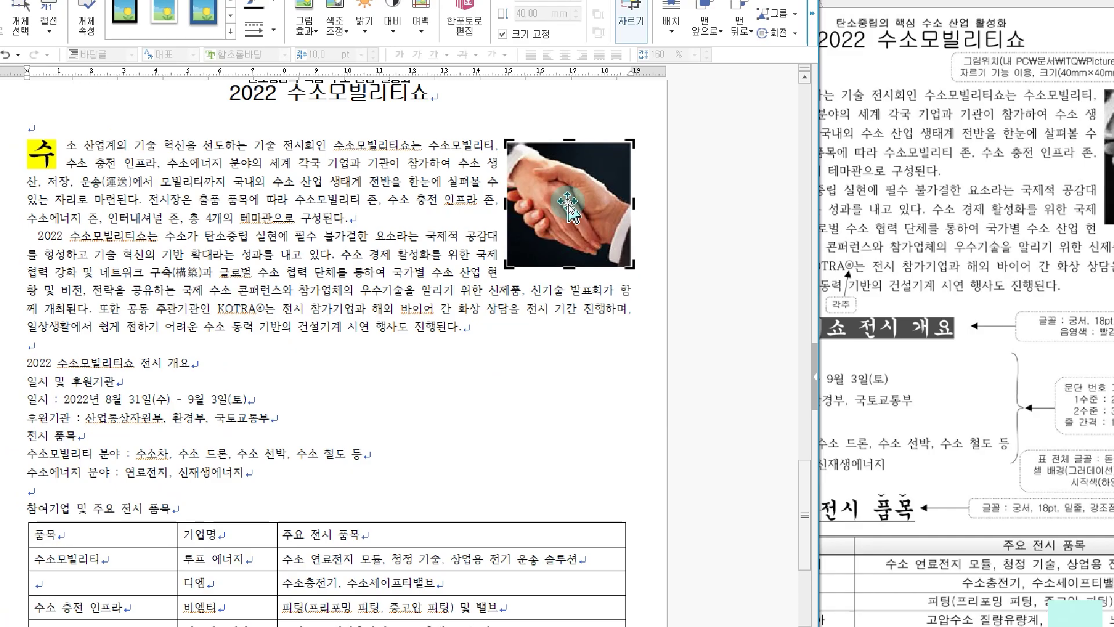
click(568, 192)
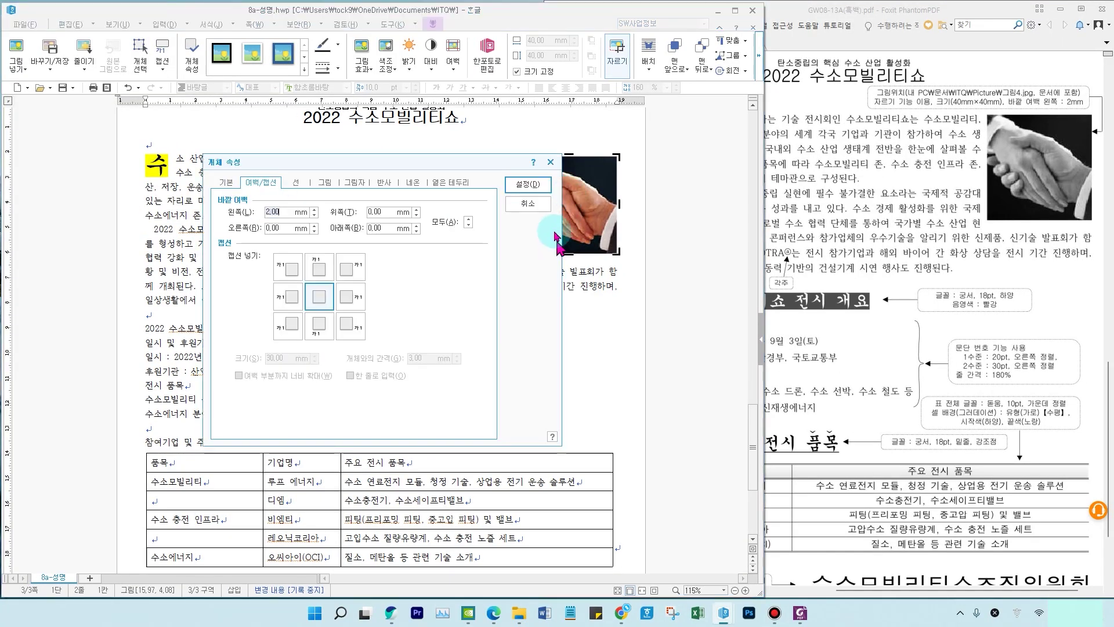
click(228, 184)
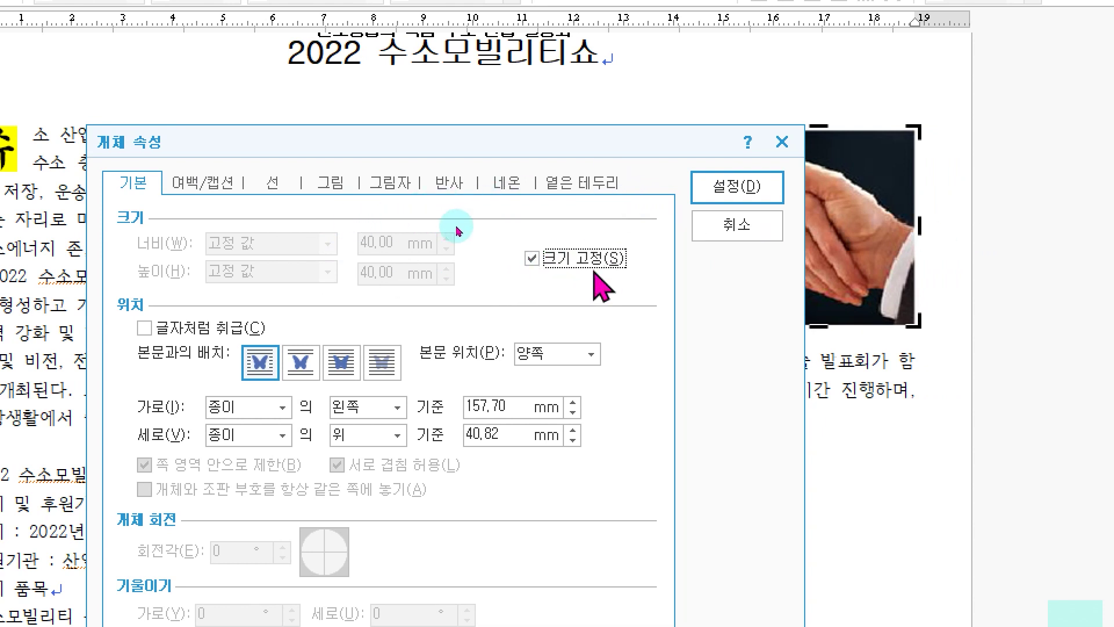
key(Return)
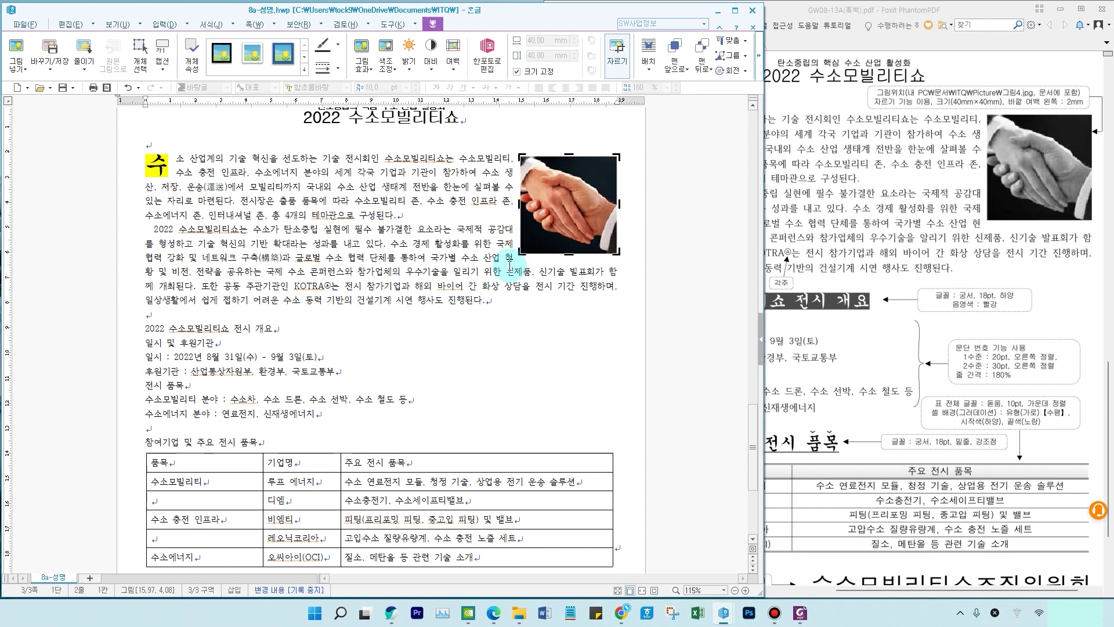
Step: Turn off 크기 고정 for the handshake picture so its crop frame can be adjusted
drag(617, 156, 603, 164)
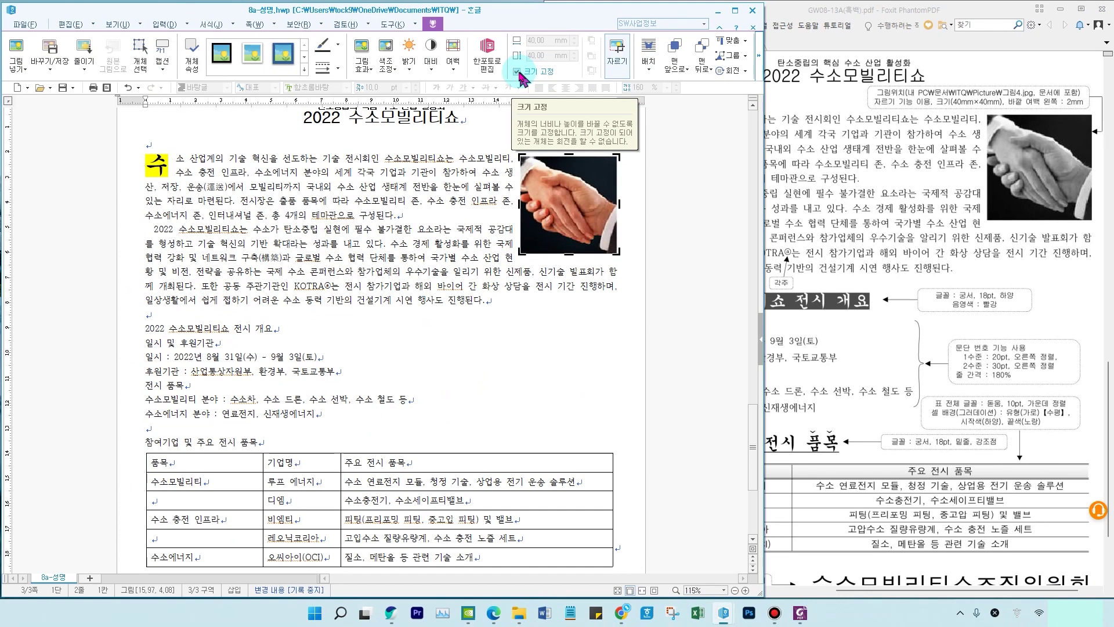
click(518, 72)
Step: Try cropping the handshake picture from its upper-right corner to about 25 × 31 mm, check its object properties, and undo the crop
drag(617, 158, 579, 182)
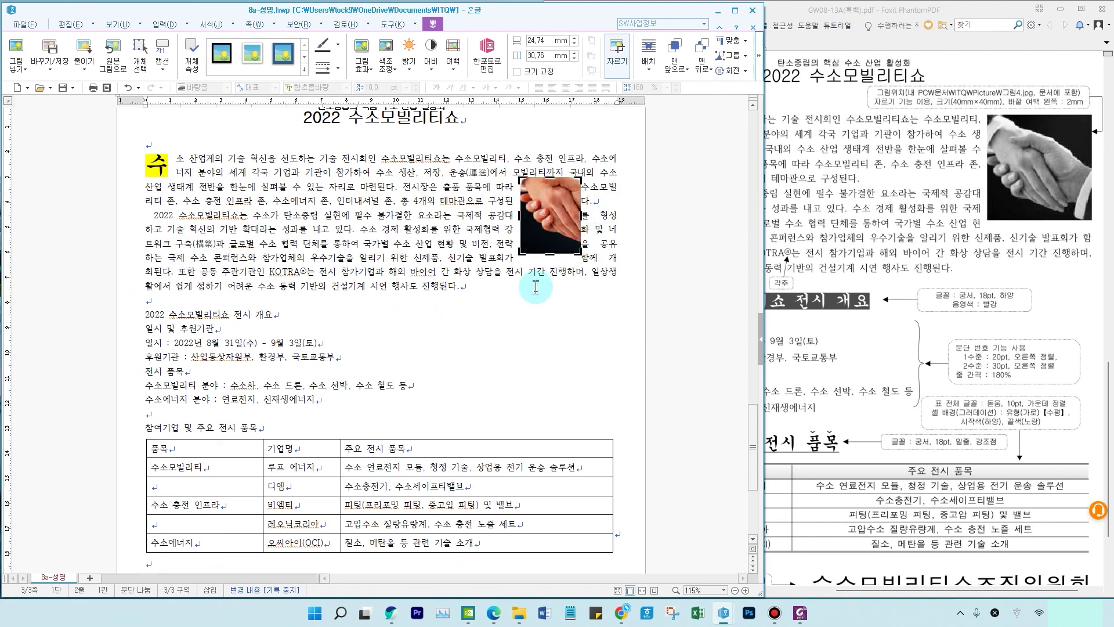
double_click(547, 211)
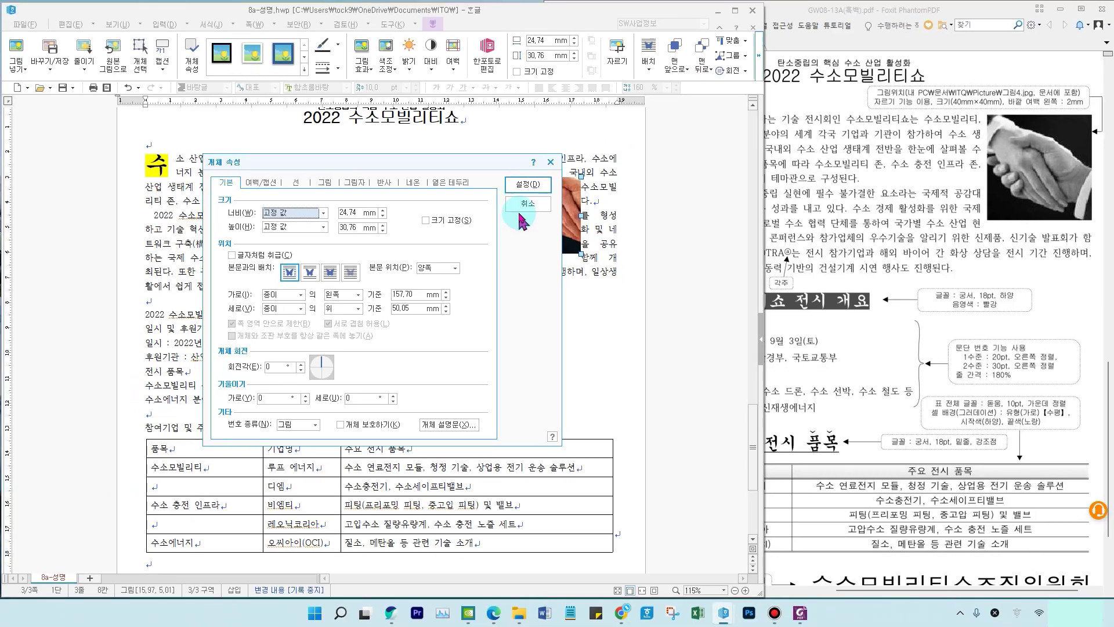
click(651, 189)
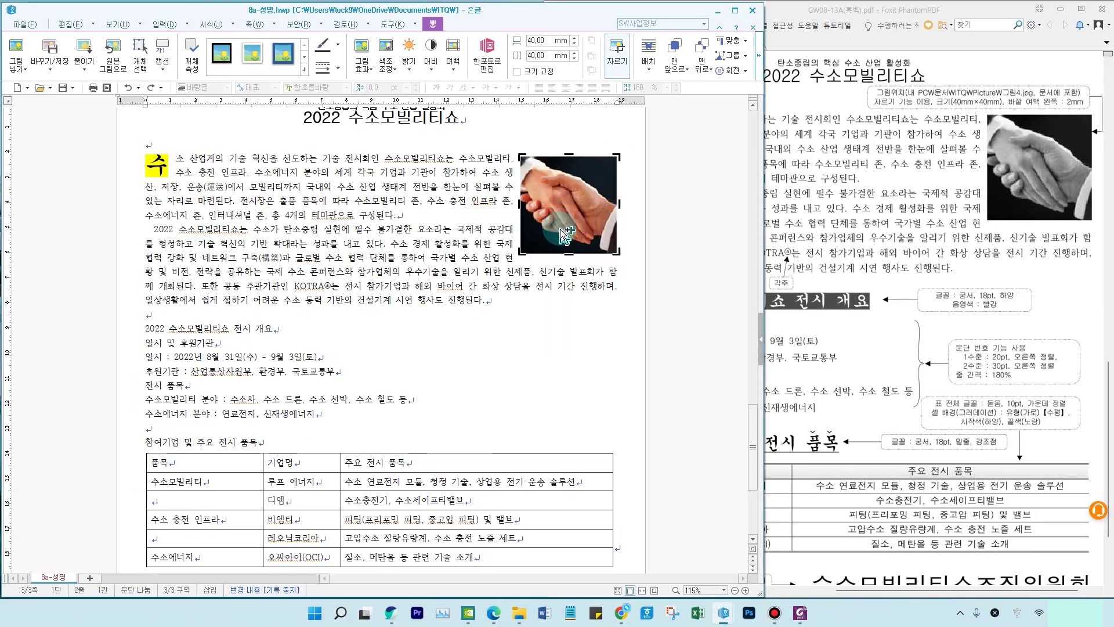
drag(764, 290, 592, 290)
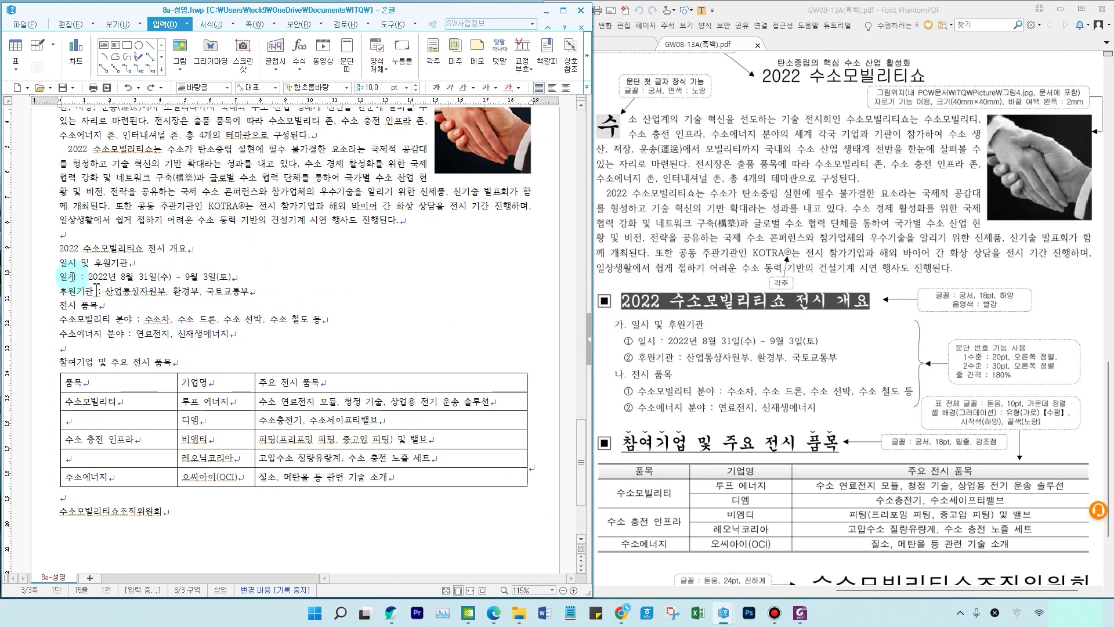
Step: Insert the ▣ symbol from 문자표 and a space before the headings "2022 수소모빌리티쇼 전시 개요" and "참여기업 및 주요 전시 품목"
right_click(58, 247)
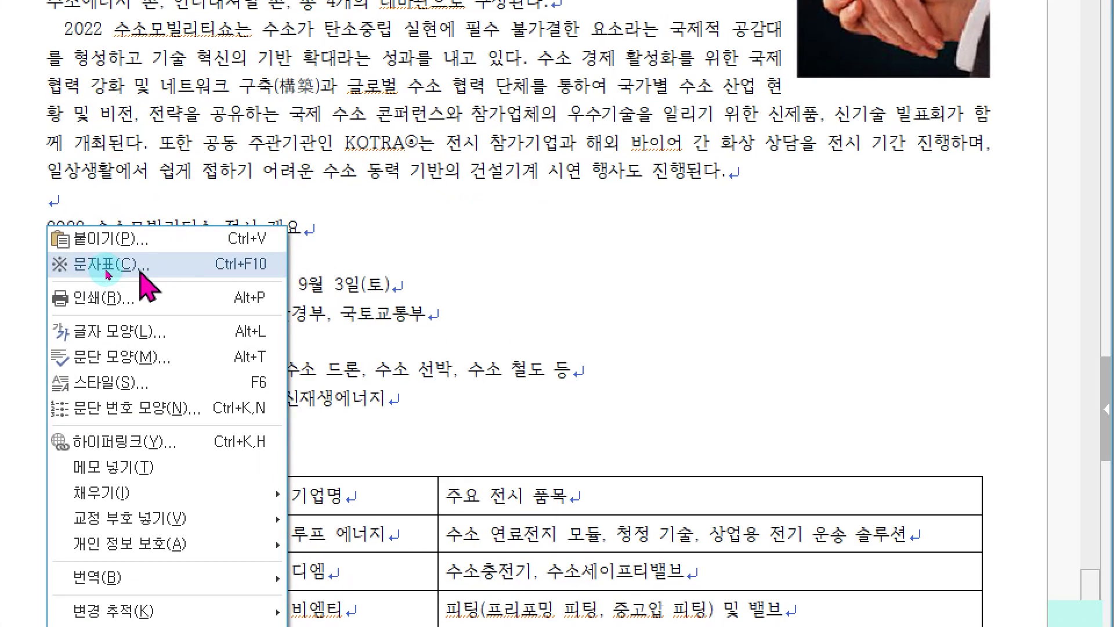
click(236, 267)
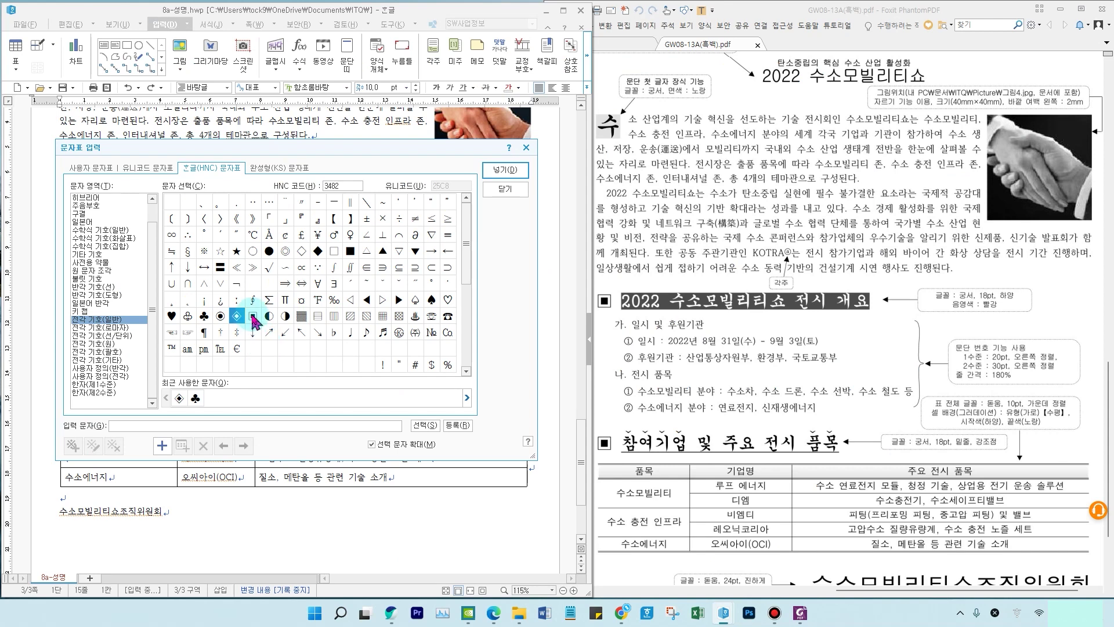
click(491, 176)
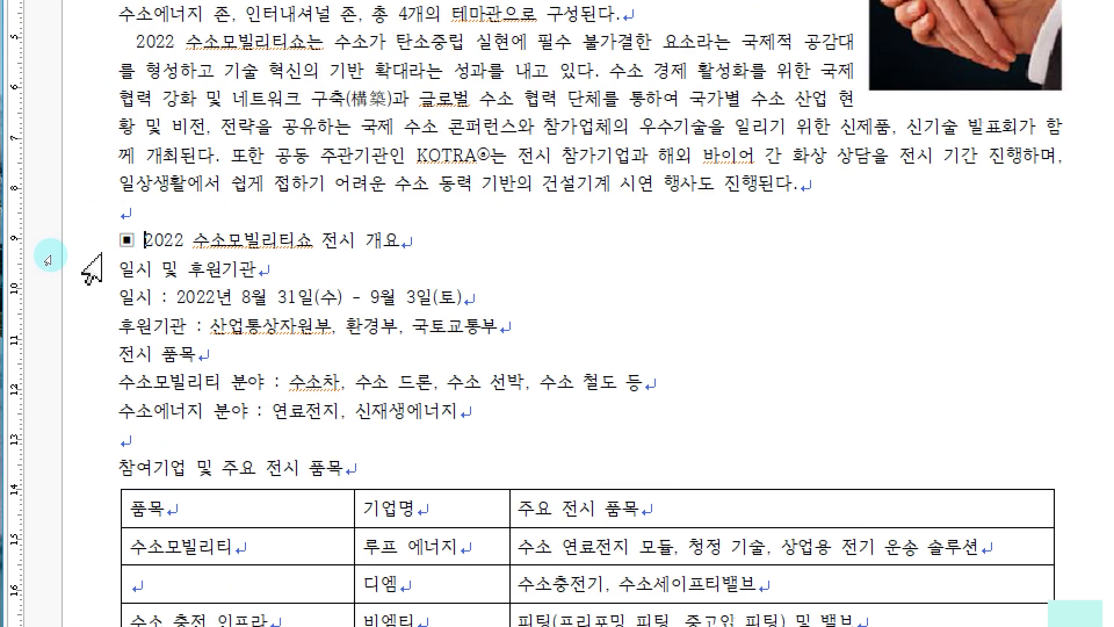
drag(53, 247, 73, 246)
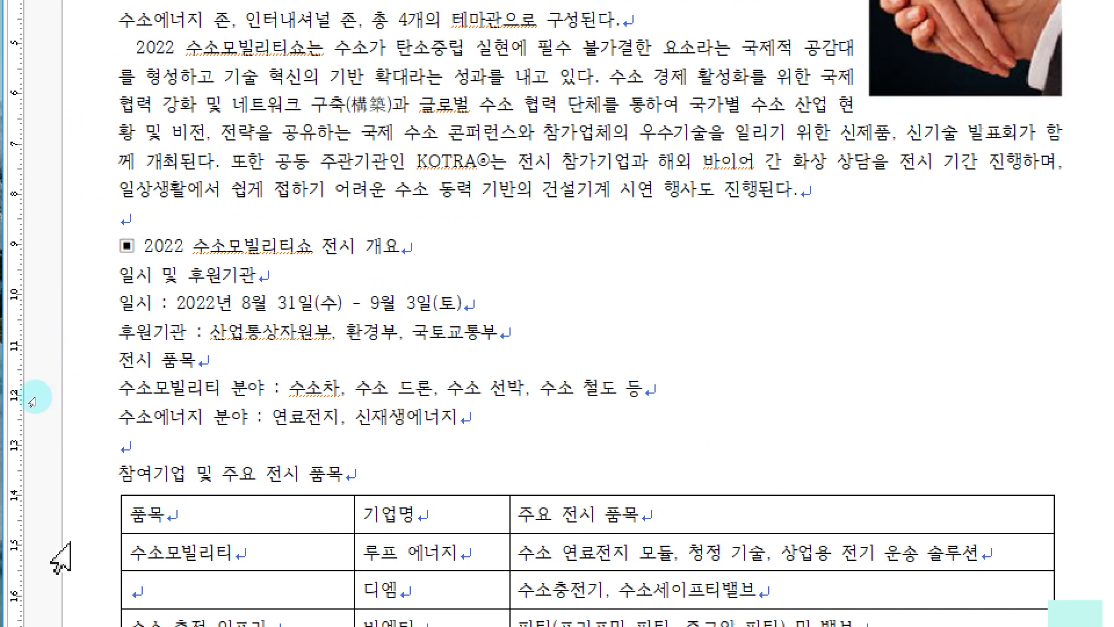
text(■)
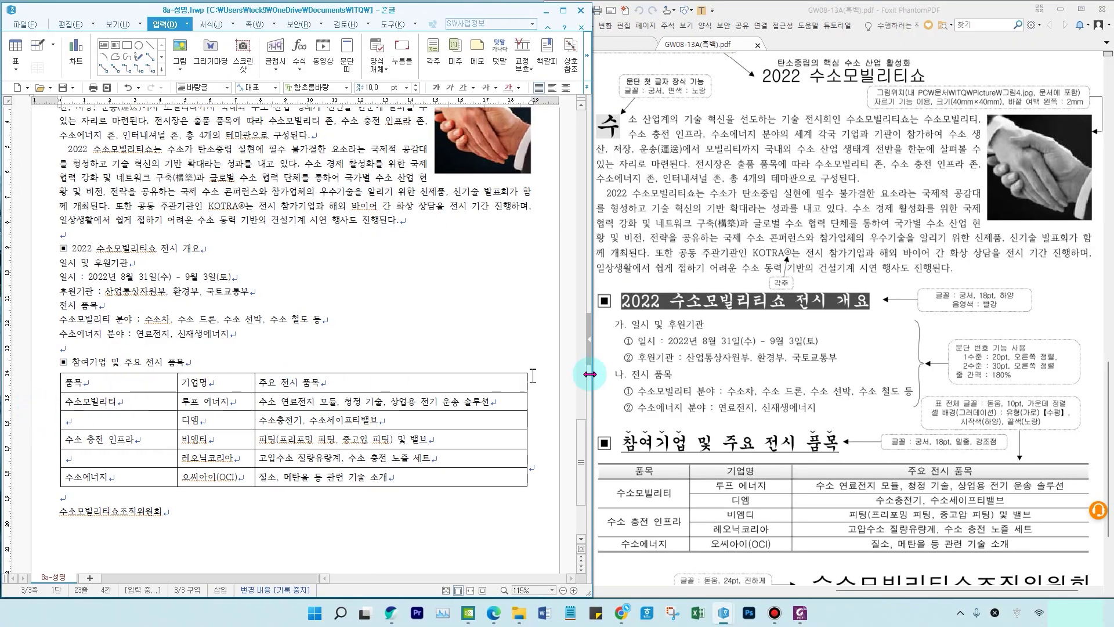
Step: Set the whole "▣ 2022 수소모빌리티쇼 전시 개요" heading line to 궁서, 18 pt
click(46, 250)
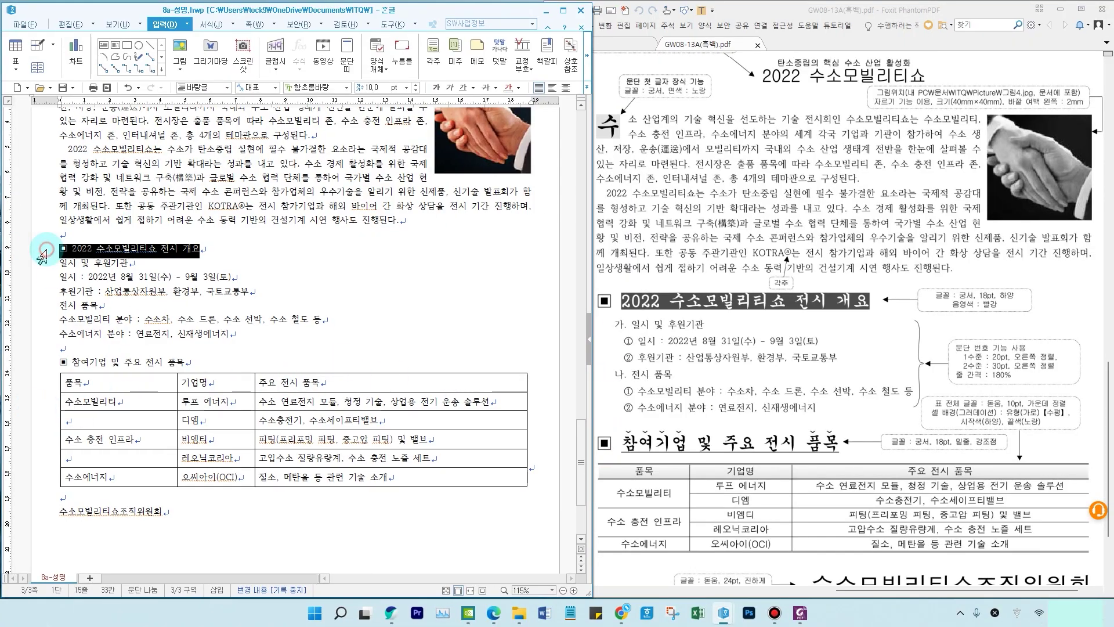
scroll(42, 256, up, 2)
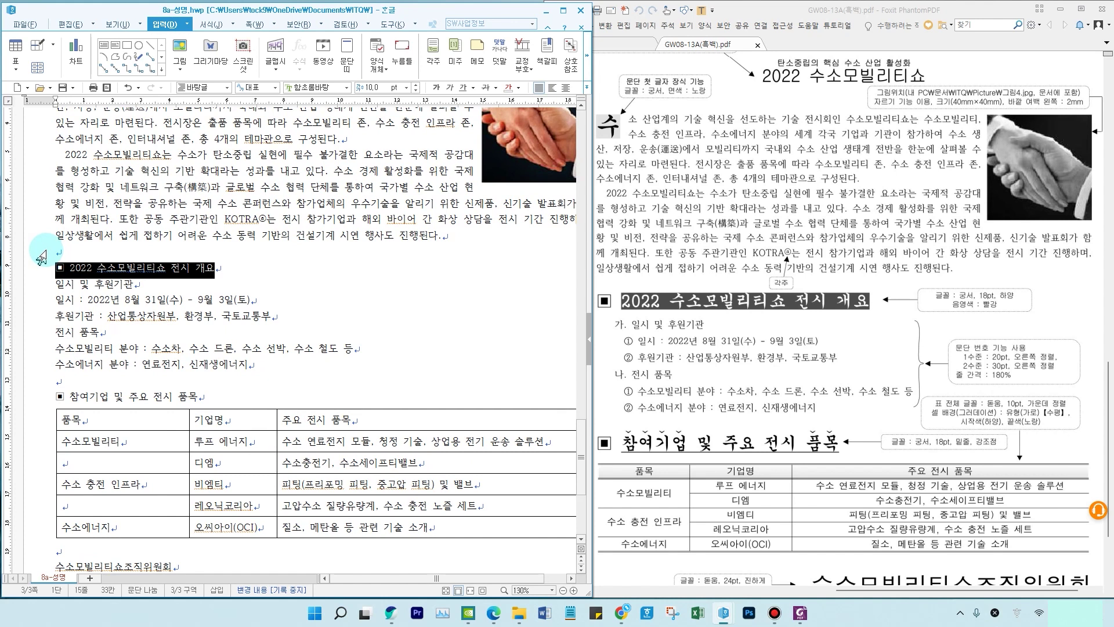
drag(667, 318, 861, 322)
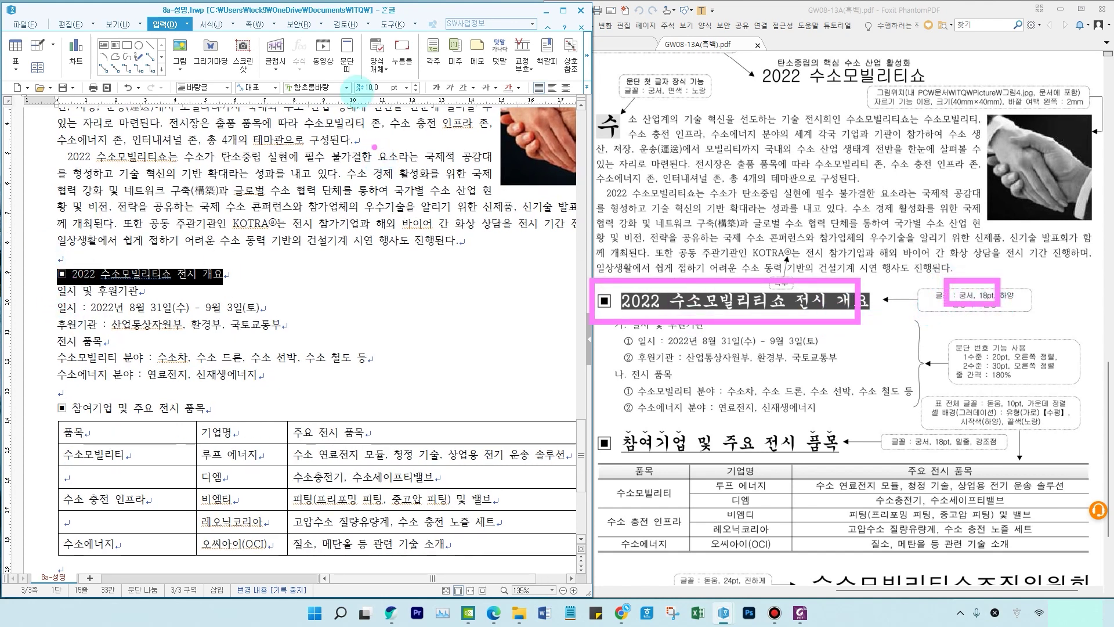
click(334, 87)
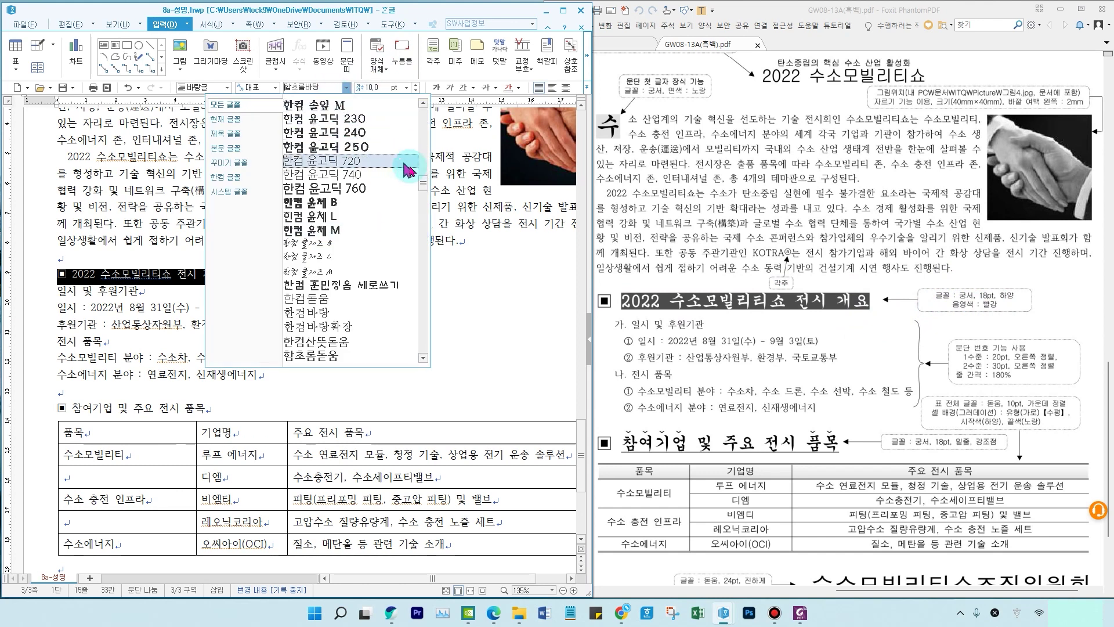
drag(424, 180, 423, 110)
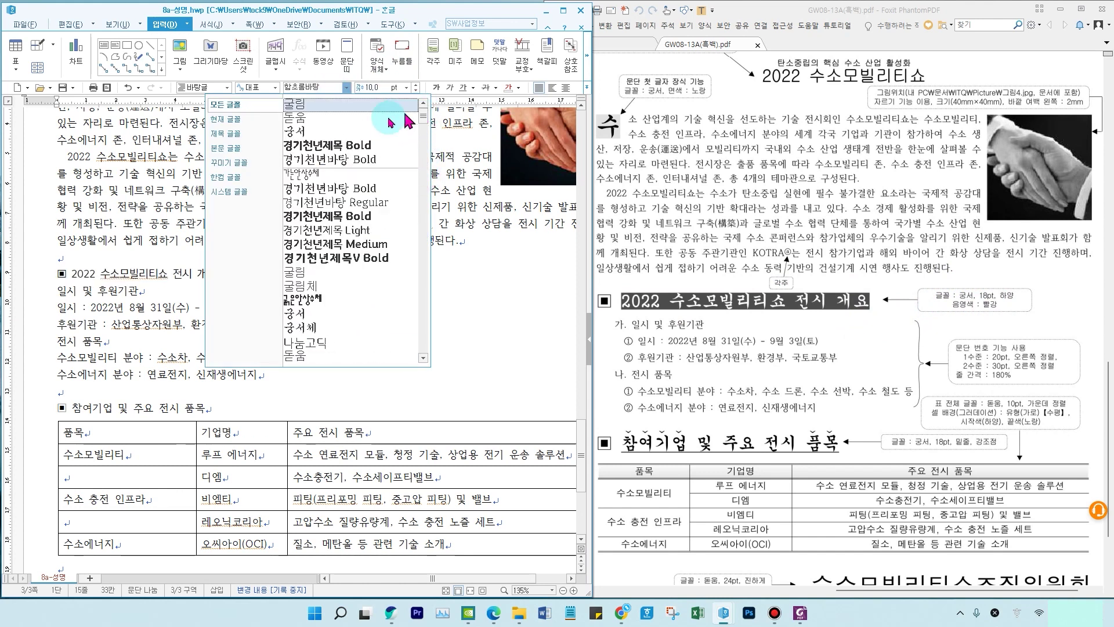
click(368, 131)
click(406, 87)
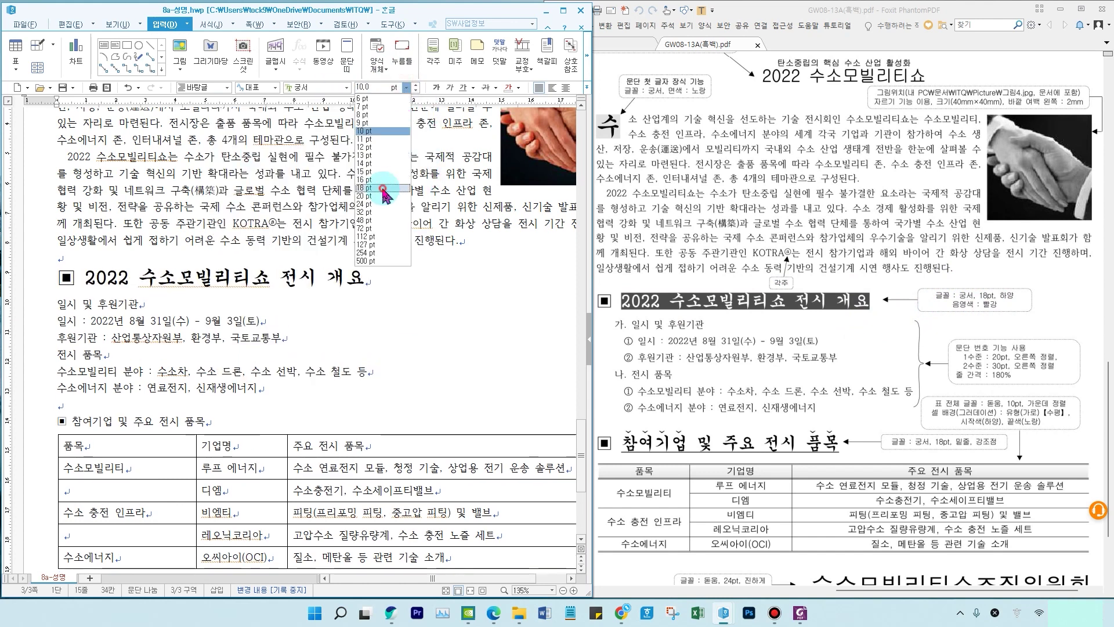
click(383, 188)
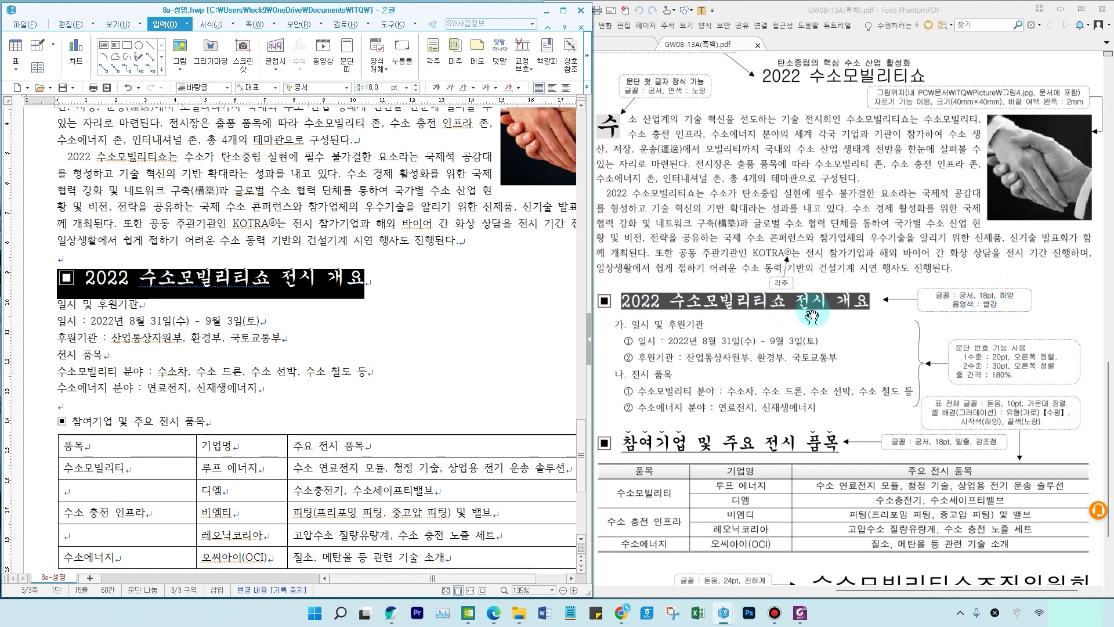
Step: Give the heading text "2022 수소모빌리티쇼 전시 개요", without its symbol, a white font colour and red shading (음영 색) in 글자 모양
click(197, 325)
drag(86, 278, 368, 273)
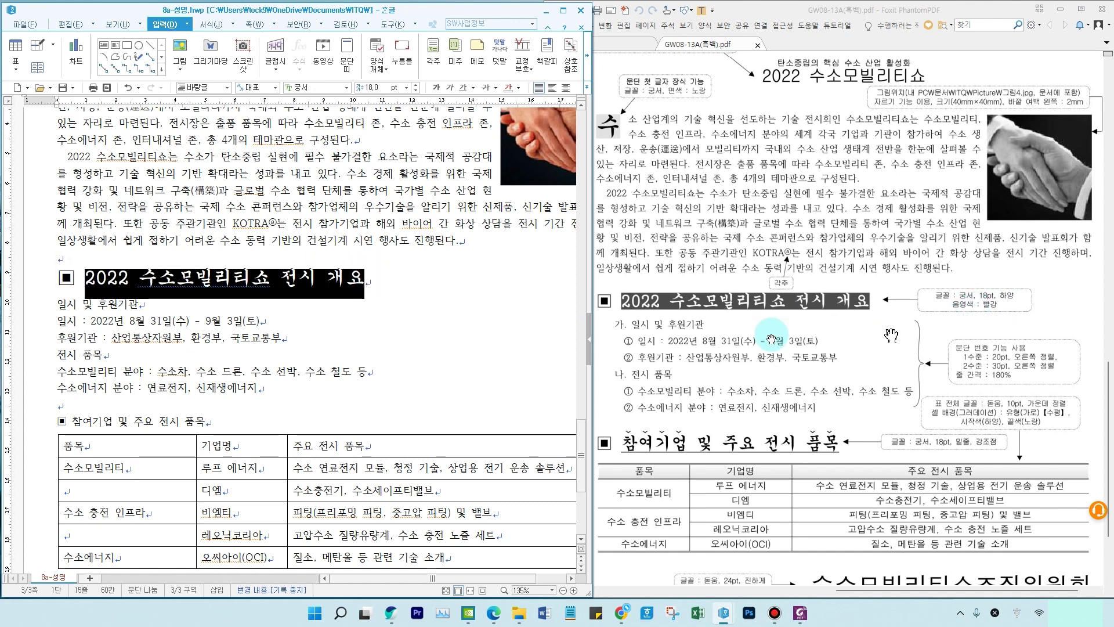
right_click(327, 278)
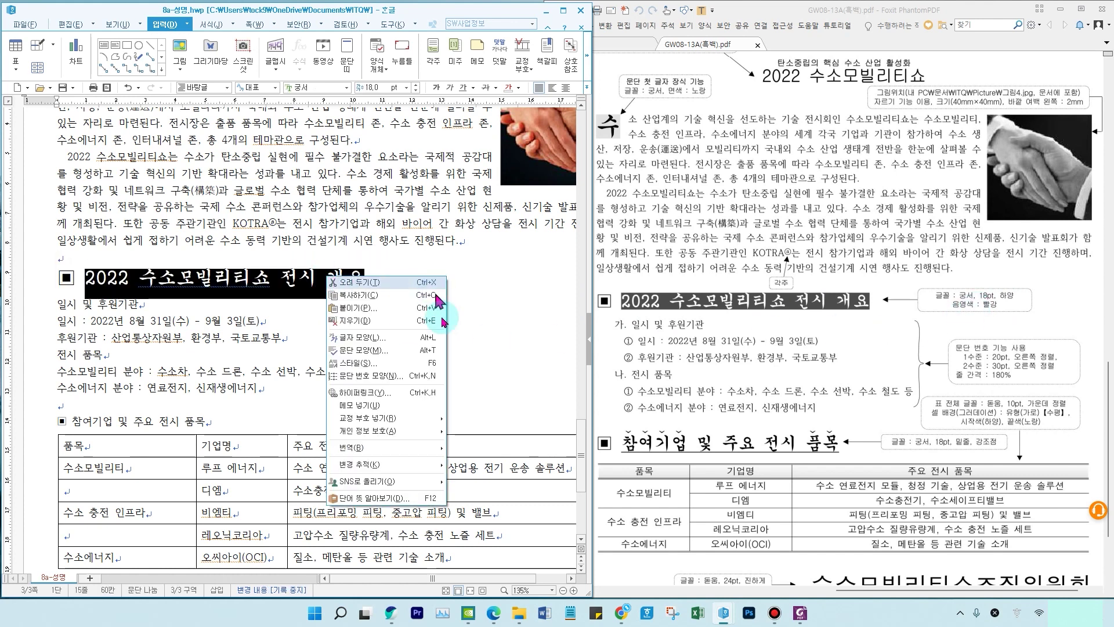
click(387, 339)
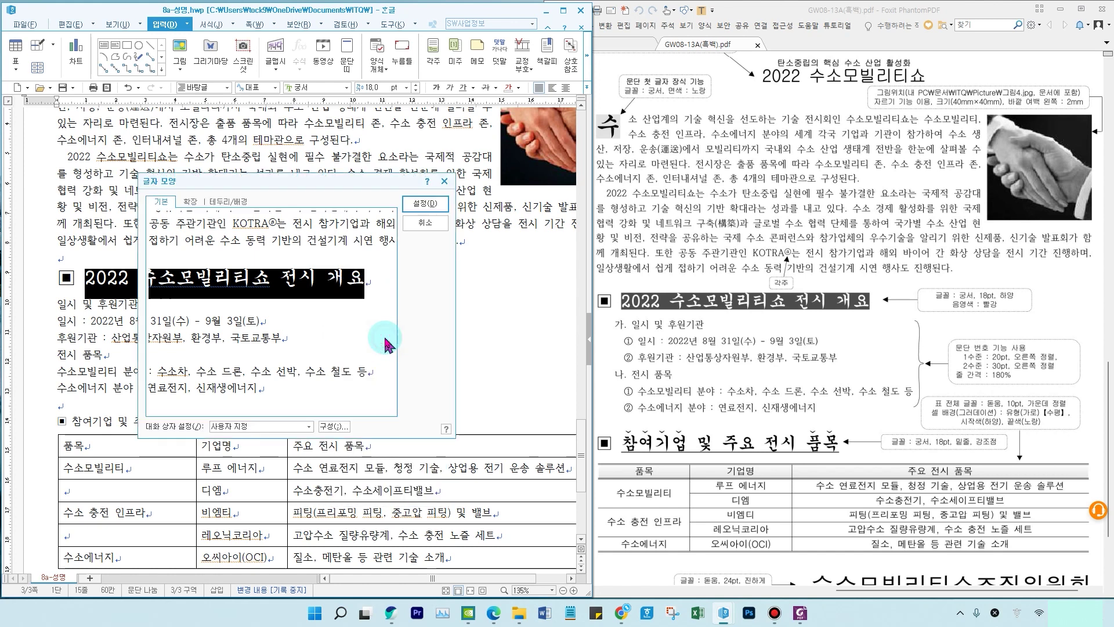
click(231, 340)
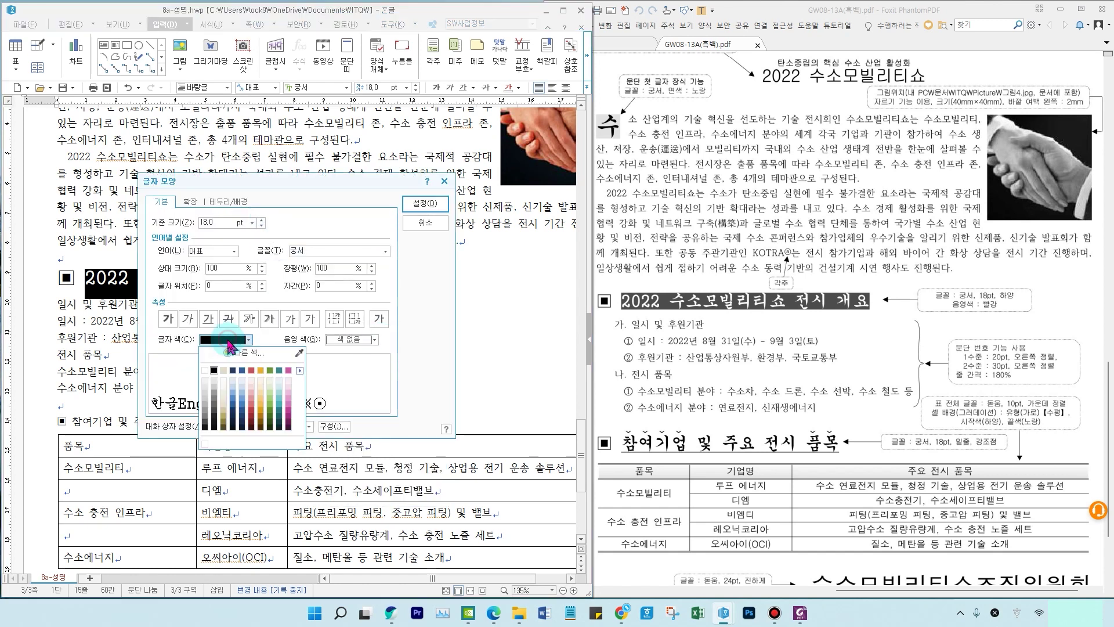
click(206, 371)
click(341, 341)
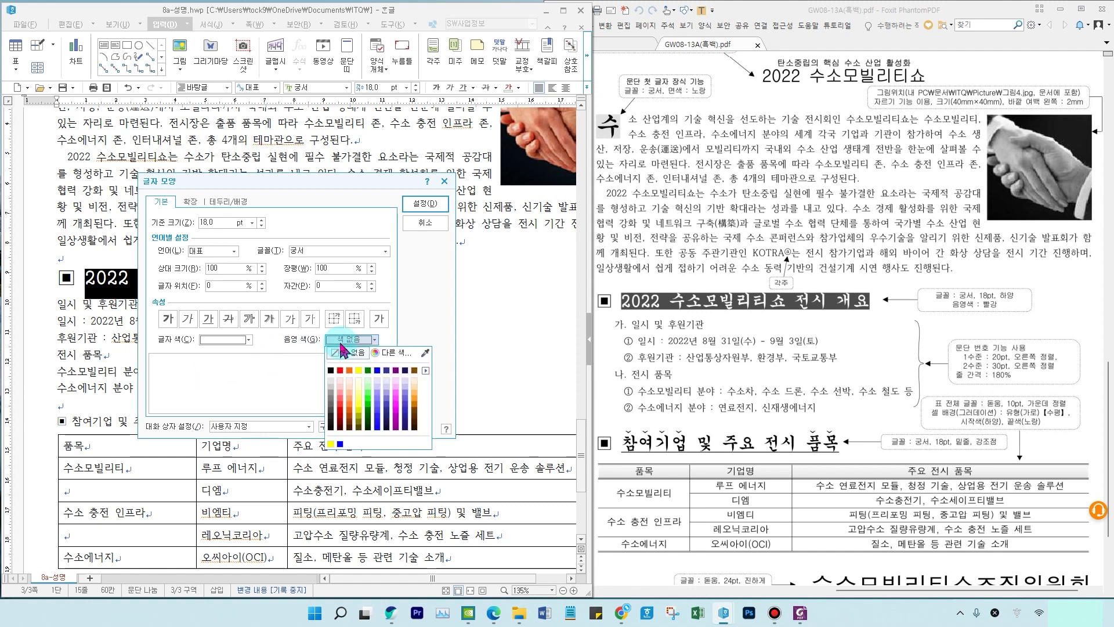
click(341, 371)
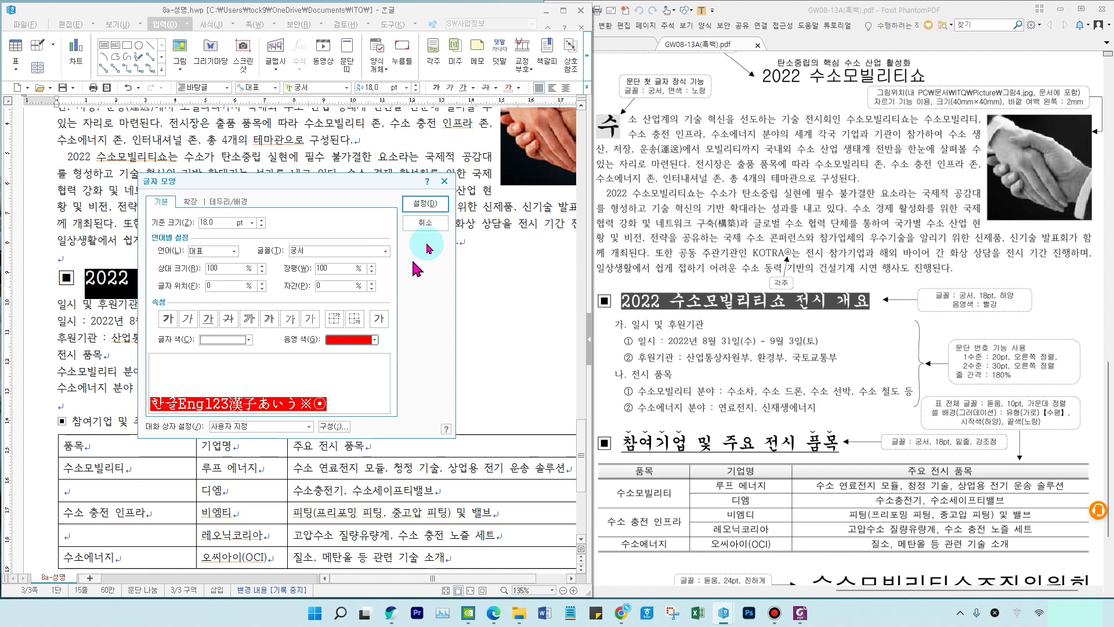
click(441, 207)
Step: Set the whole "▣ 참여기업 및 주요 전시 품목" heading line to 궁서, 18 pt
click(52, 424)
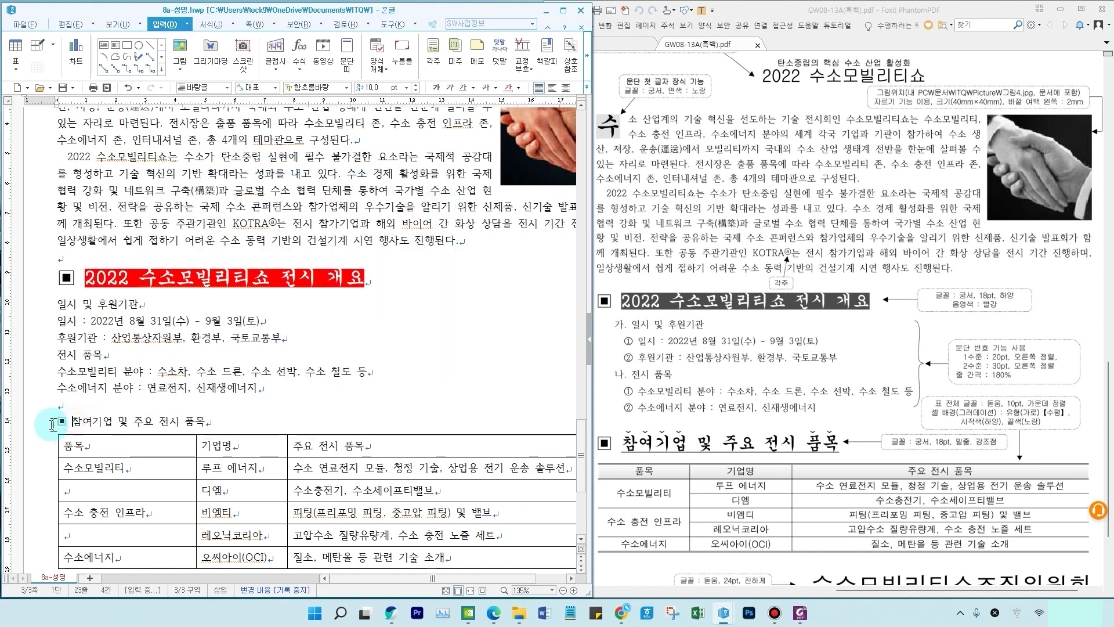
click(23, 430)
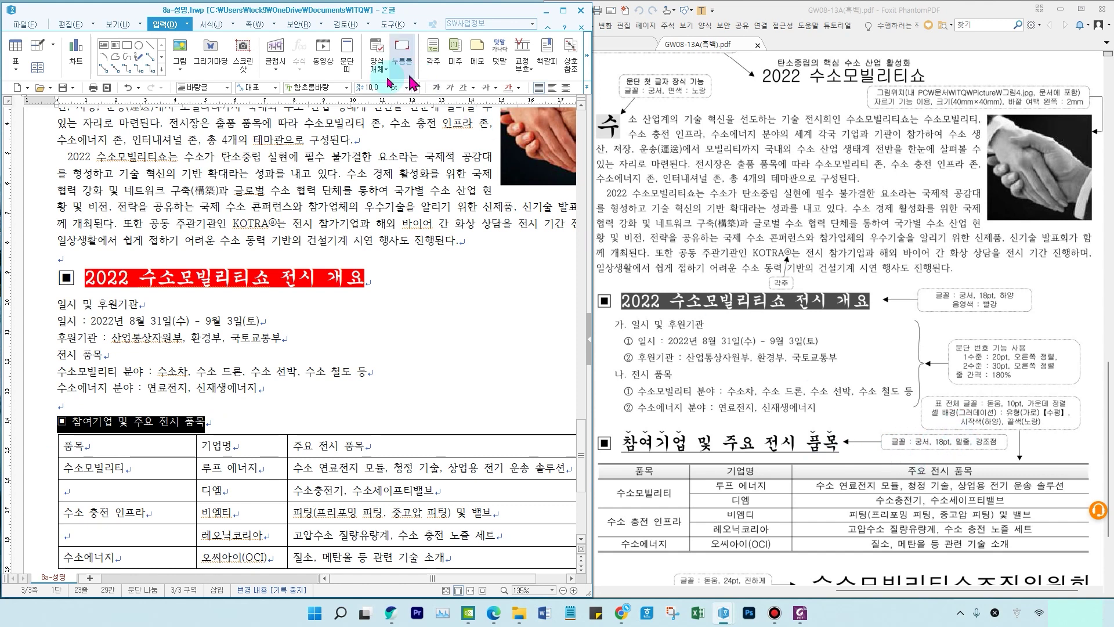
click(348, 88)
scroll(369, 219, up, 10)
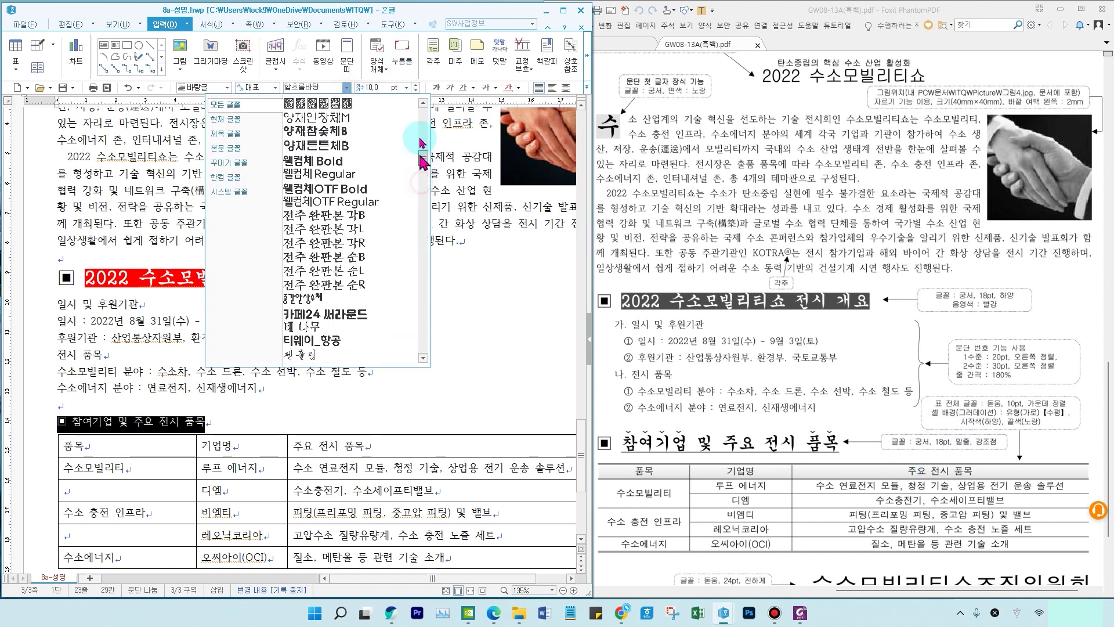
click(369, 217)
click(404, 88)
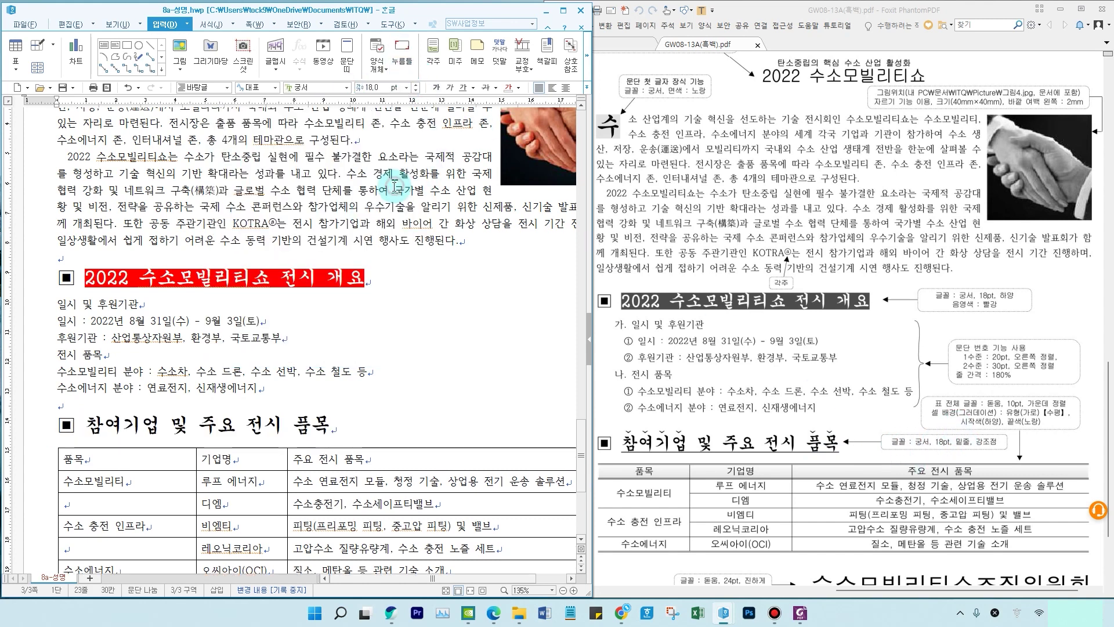
click(386, 223)
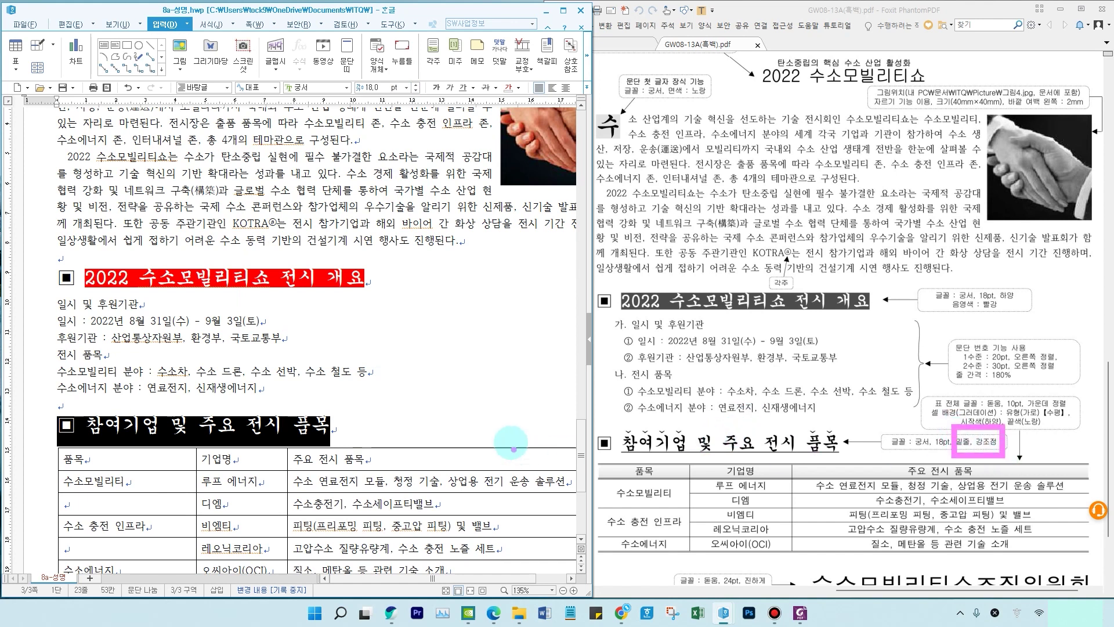
Step: Underline the heading text "참여기업 및 주요 전시 품목", leaving out its ▣ symbol
mouse_move(617, 414)
mouse_down()
mouse_move(696, 458)
mouse_move(825, 459)
mouse_up()
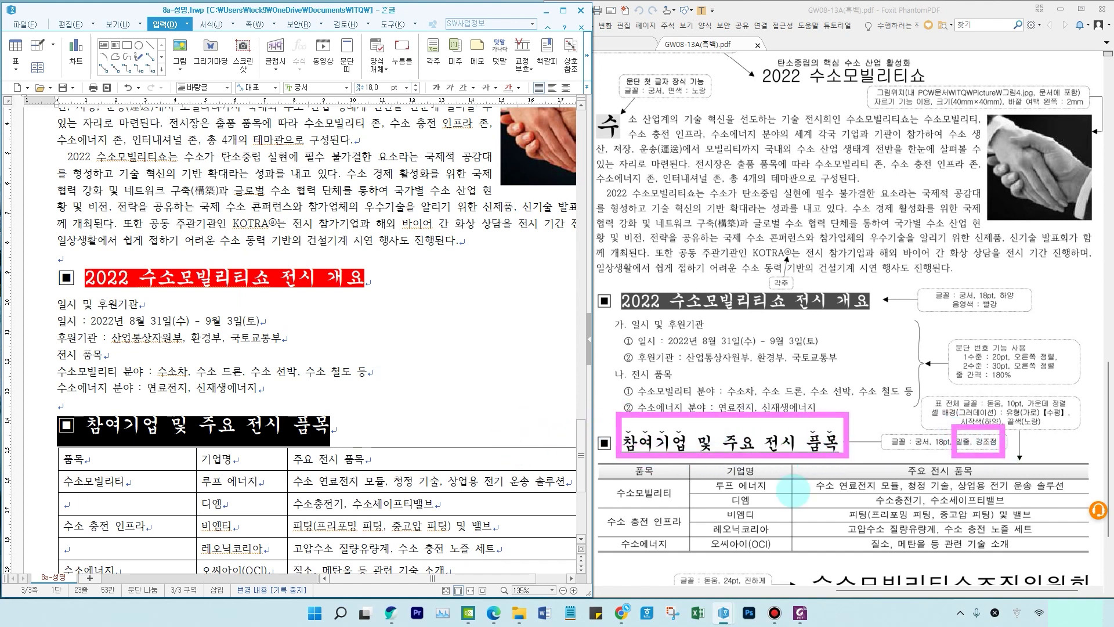
click(166, 428)
click(75, 422)
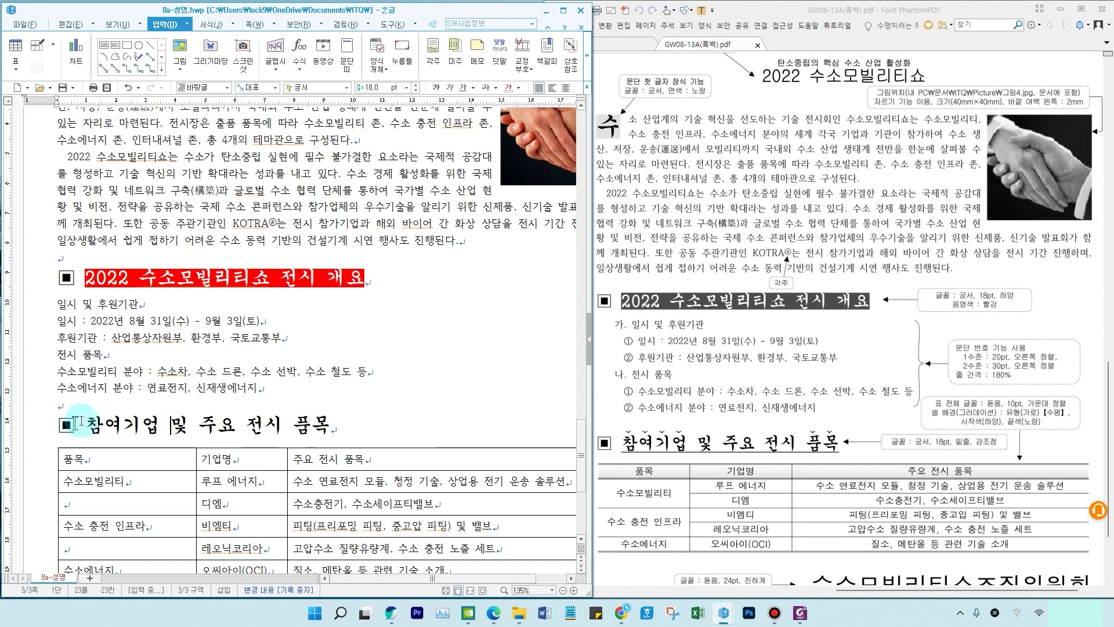
drag(89, 423, 374, 423)
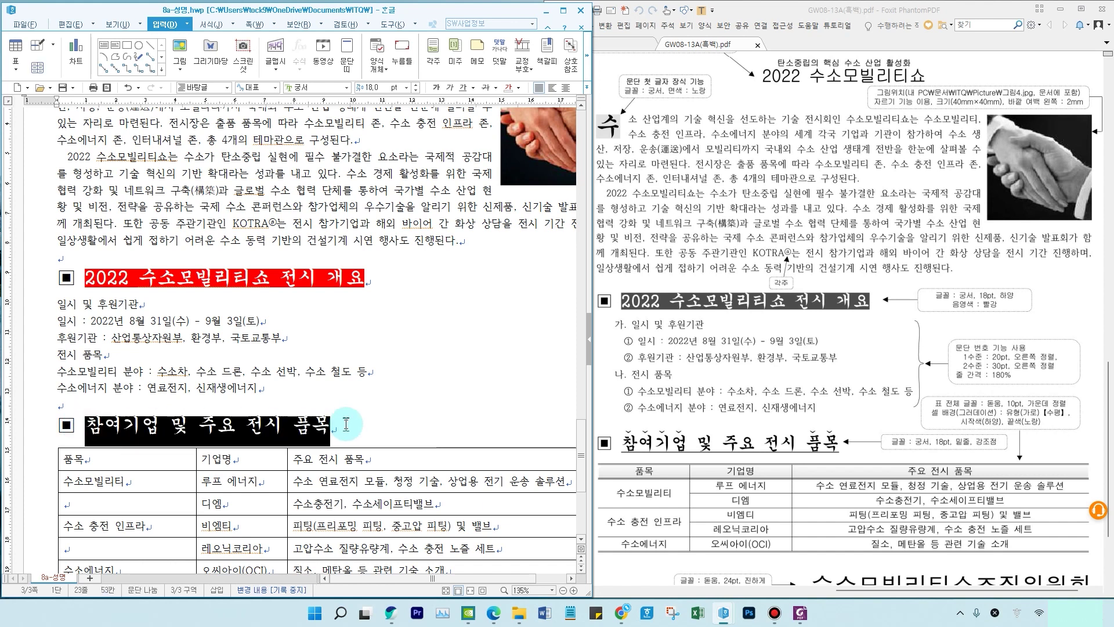
click(464, 88)
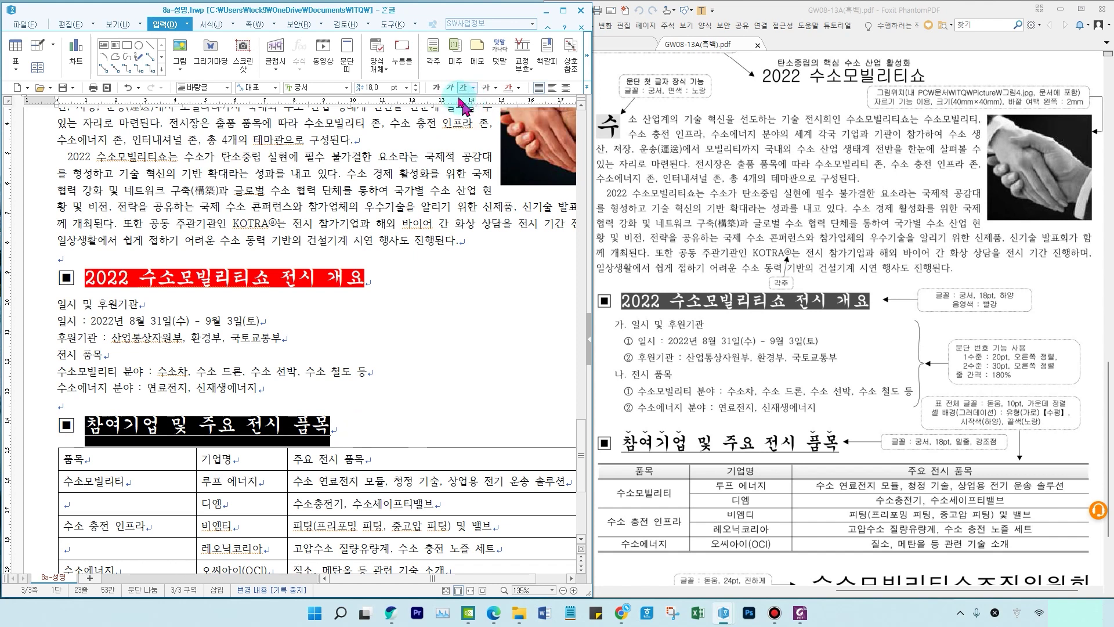
Step: Apply the small v-shaped (˘) emphasis mark (강조점) to the whole heading text "참여기업 및 주요 전시 품목" in 글자 모양
right_click(250, 425)
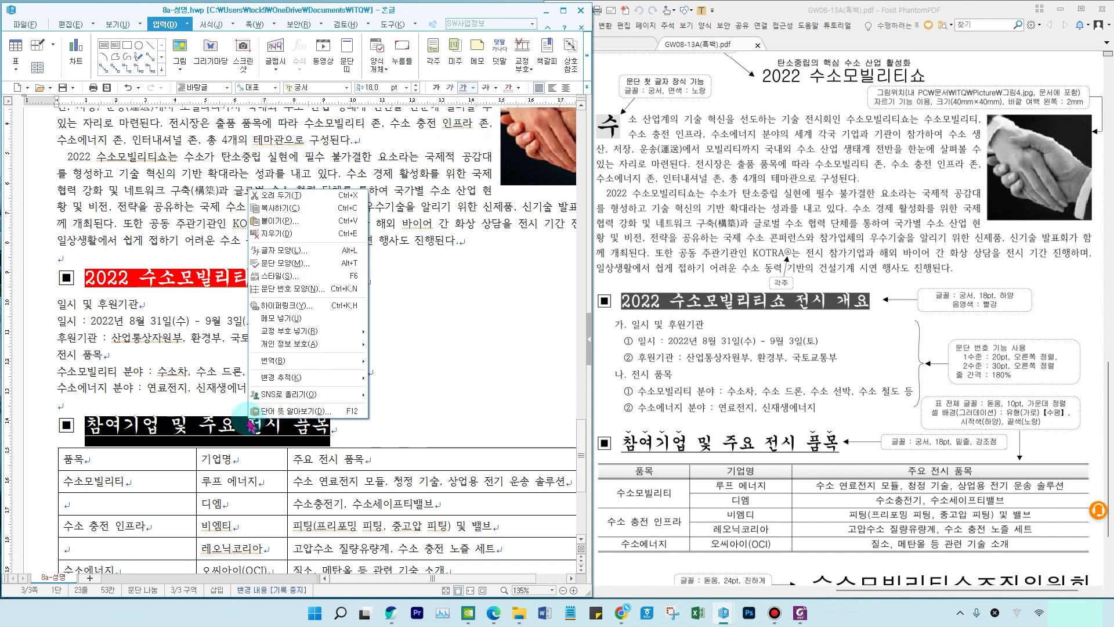
click(299, 251)
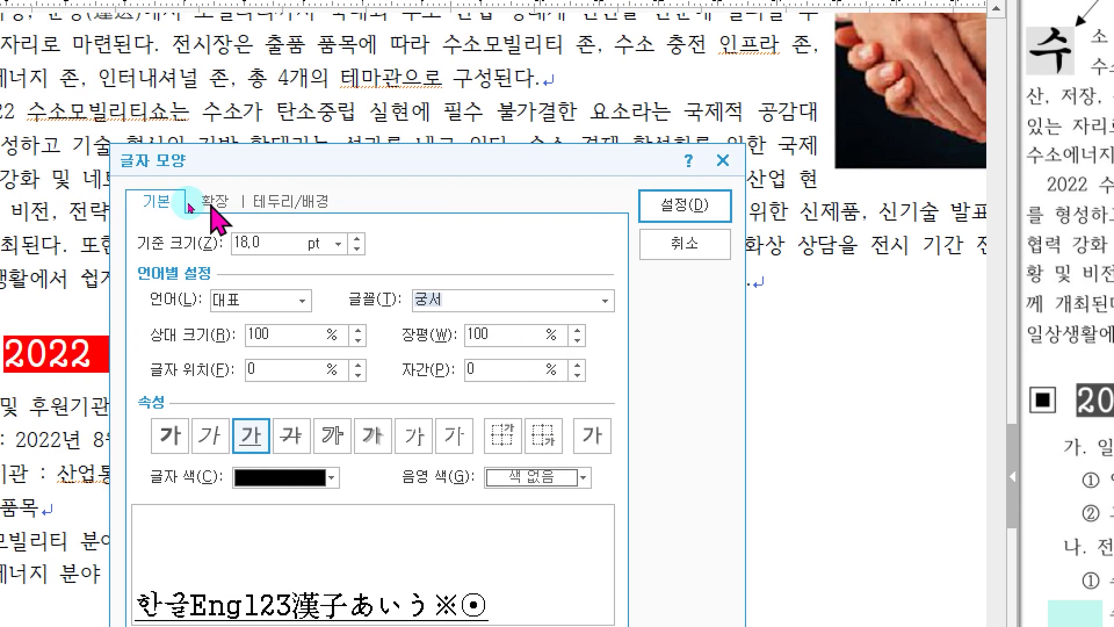
click(192, 204)
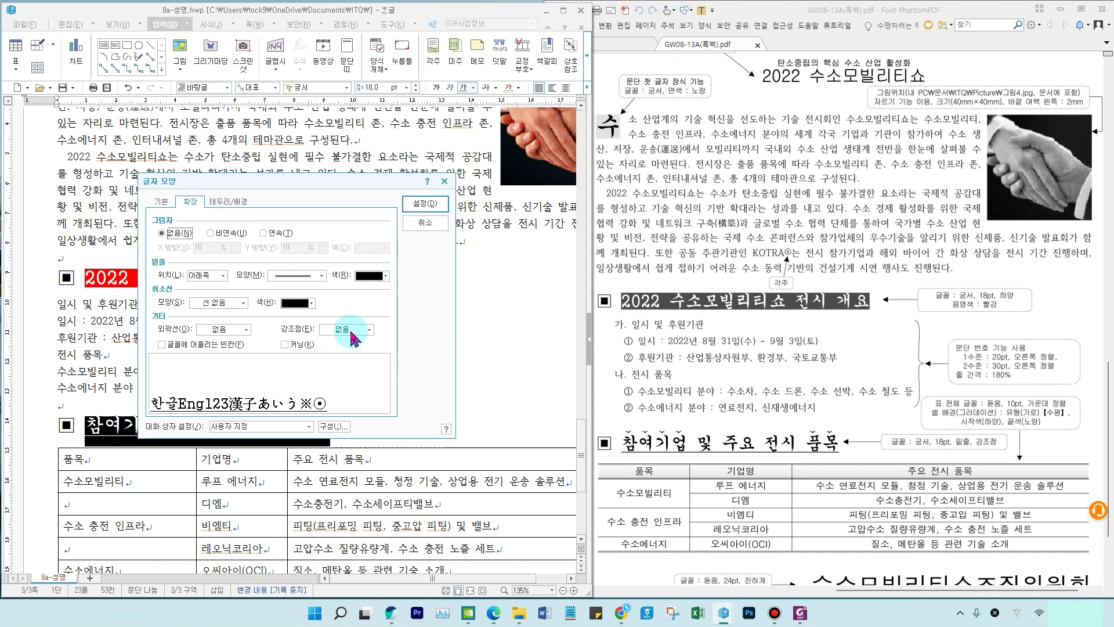
click(351, 335)
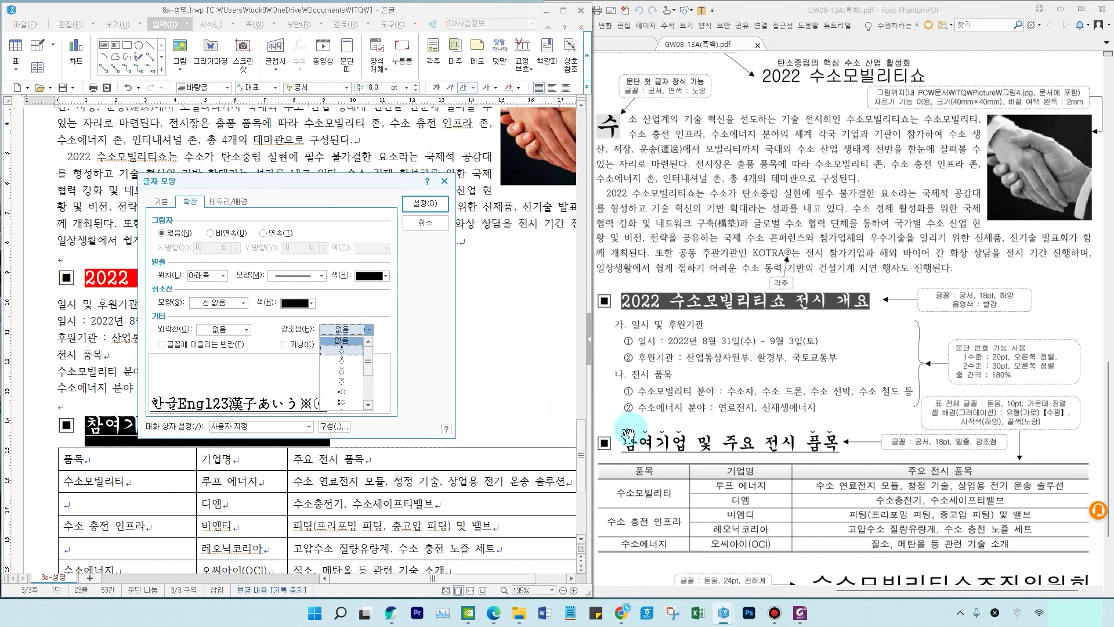
click(345, 371)
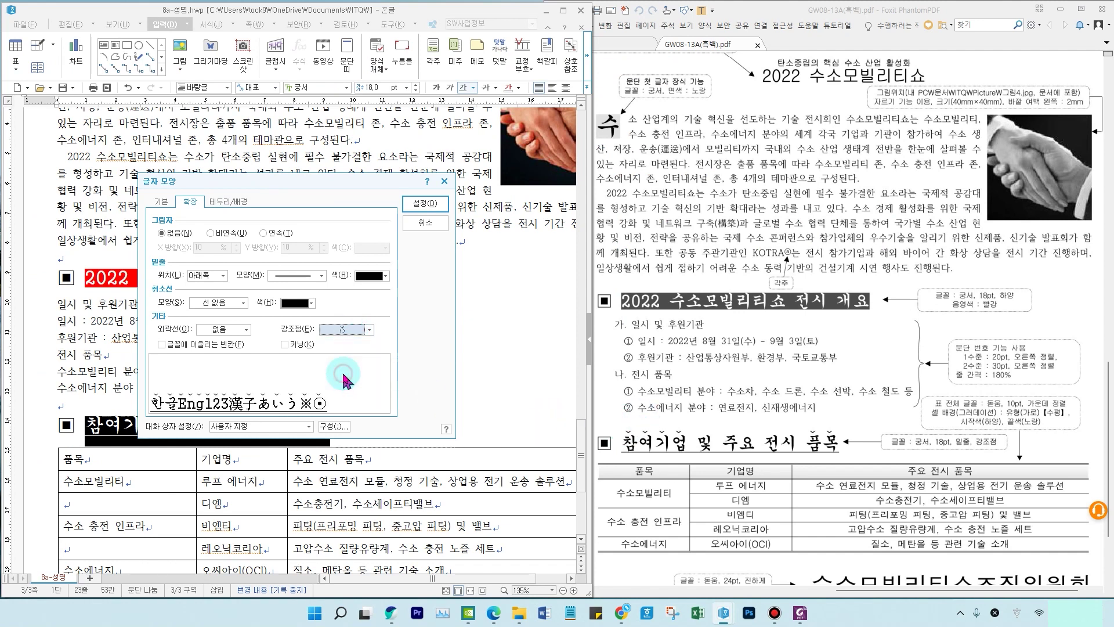
click(424, 204)
key(Escape)
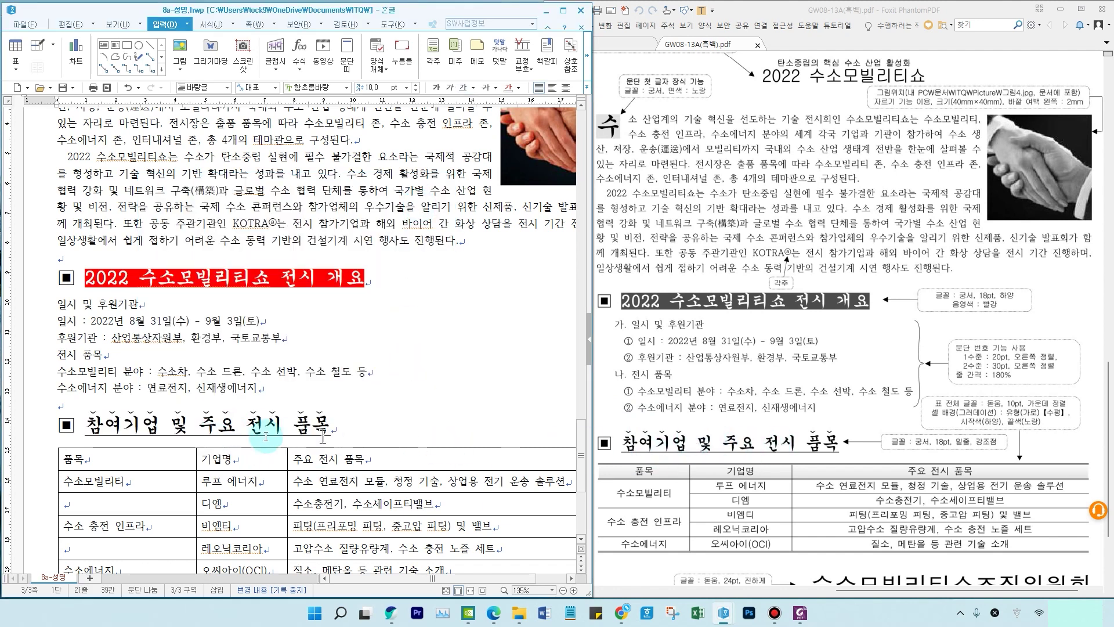
Step: Remove the emphasis mark from "및 주요 전시" in the heading by setting its 강조점 to 없음
drag(170, 425, 277, 419)
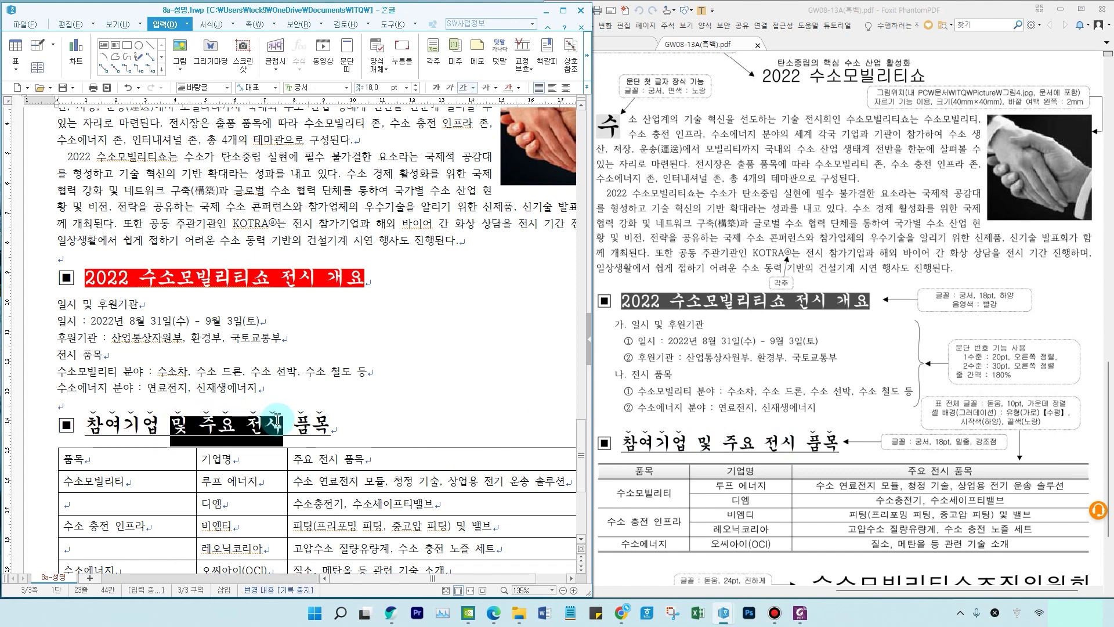
right_click(263, 428)
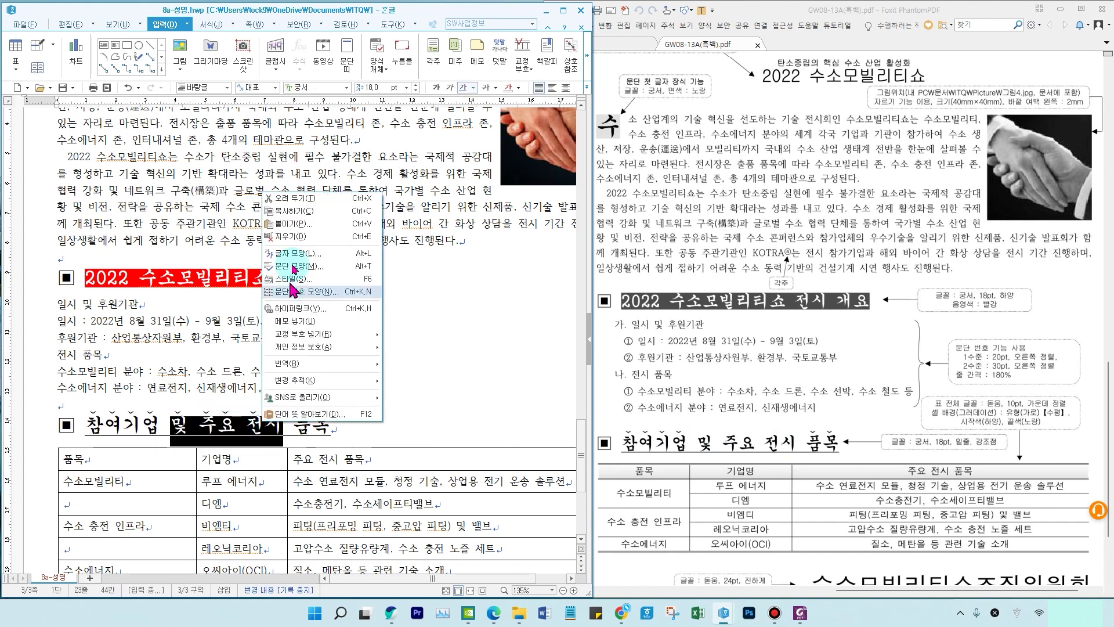
click(298, 253)
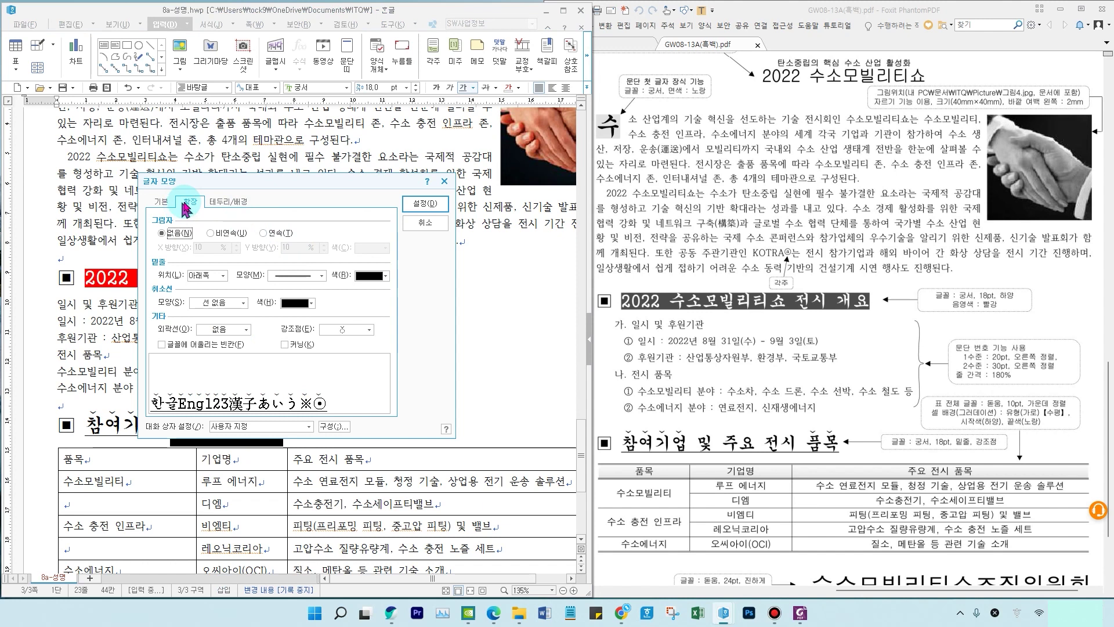
click(337, 330)
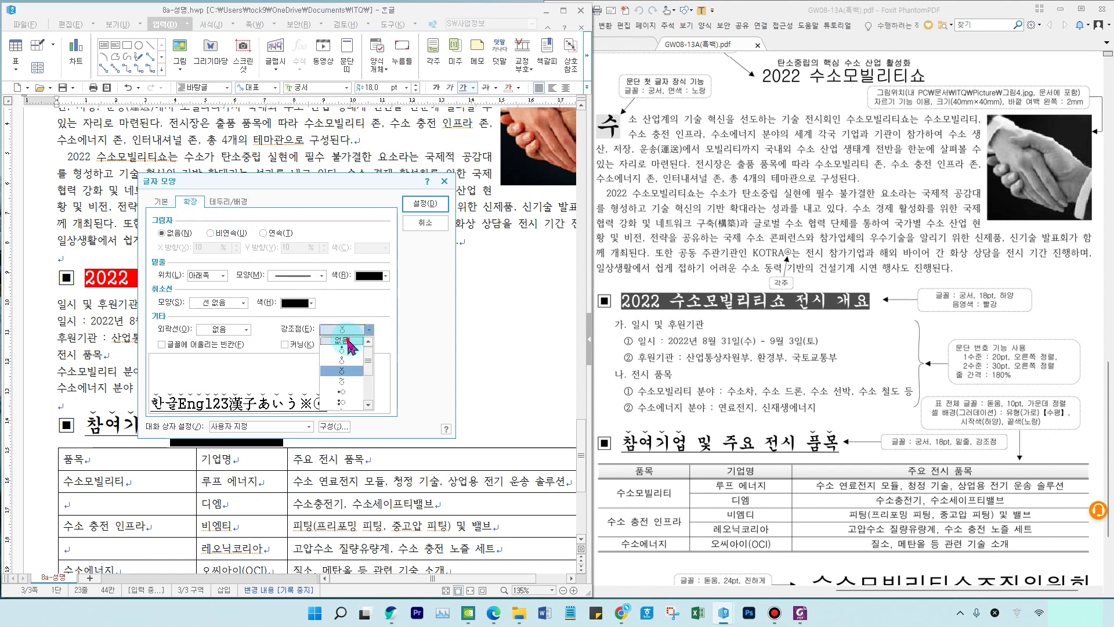
click(347, 340)
click(425, 204)
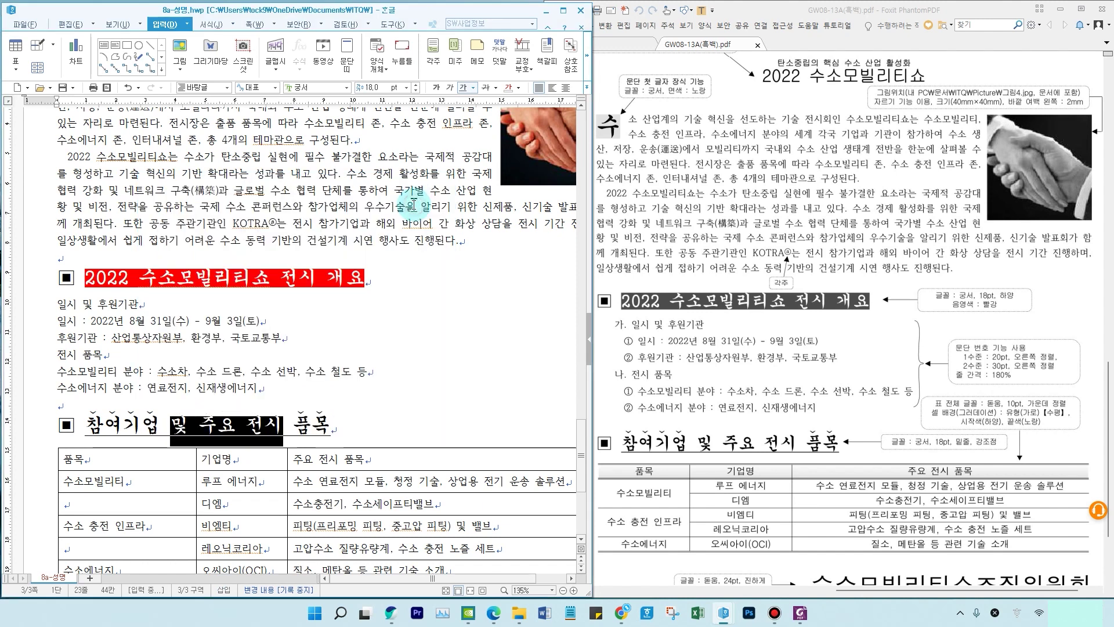
click(415, 371)
Step: For the six lines from "일시 및 후원기관" to "수소에너지 분야", customize the 1., 가., 1), 가) paragraph numbering with level 1 shape 가,나,다
mouse_move(601, 313)
mouse_down()
mouse_move(900, 401)
mouse_move(1073, 419)
mouse_up()
key(Escape)
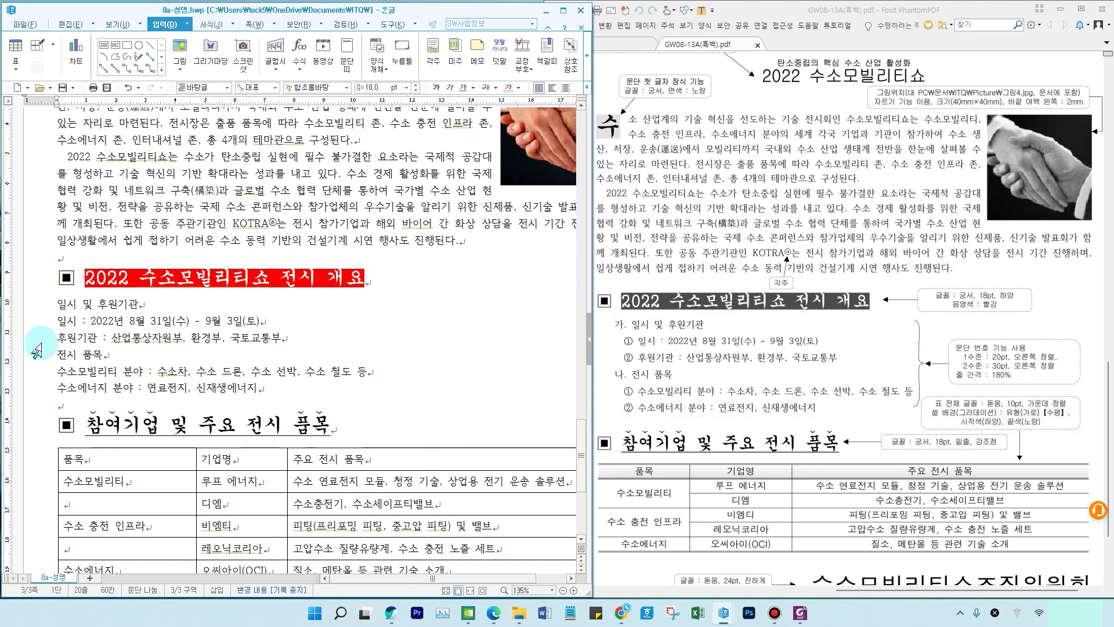
drag(38, 304, 43, 397)
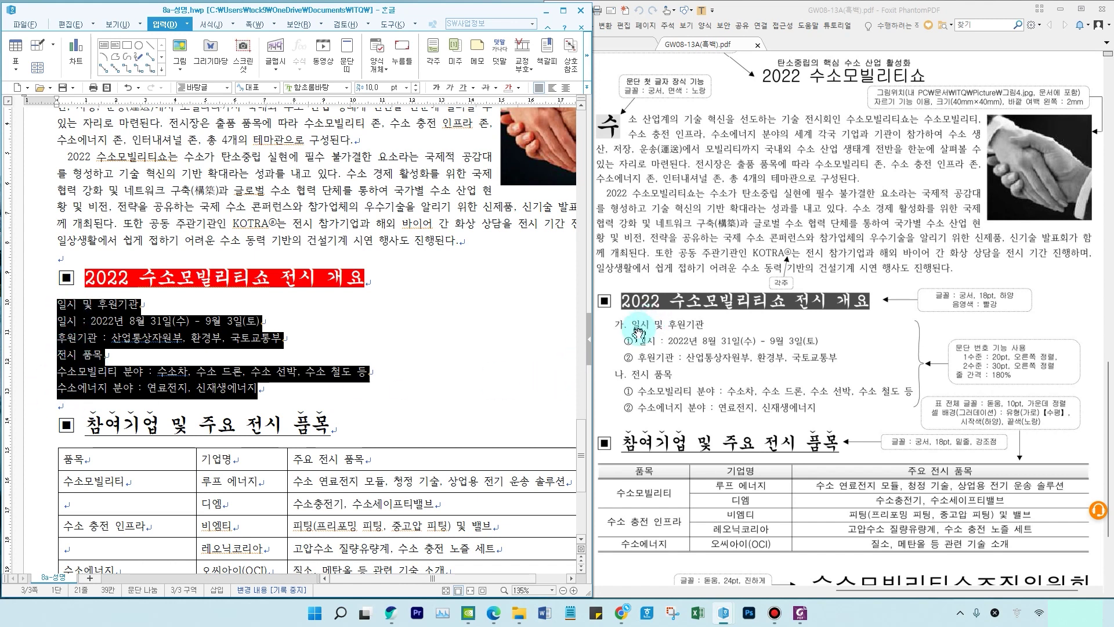
drag(606, 313, 886, 419)
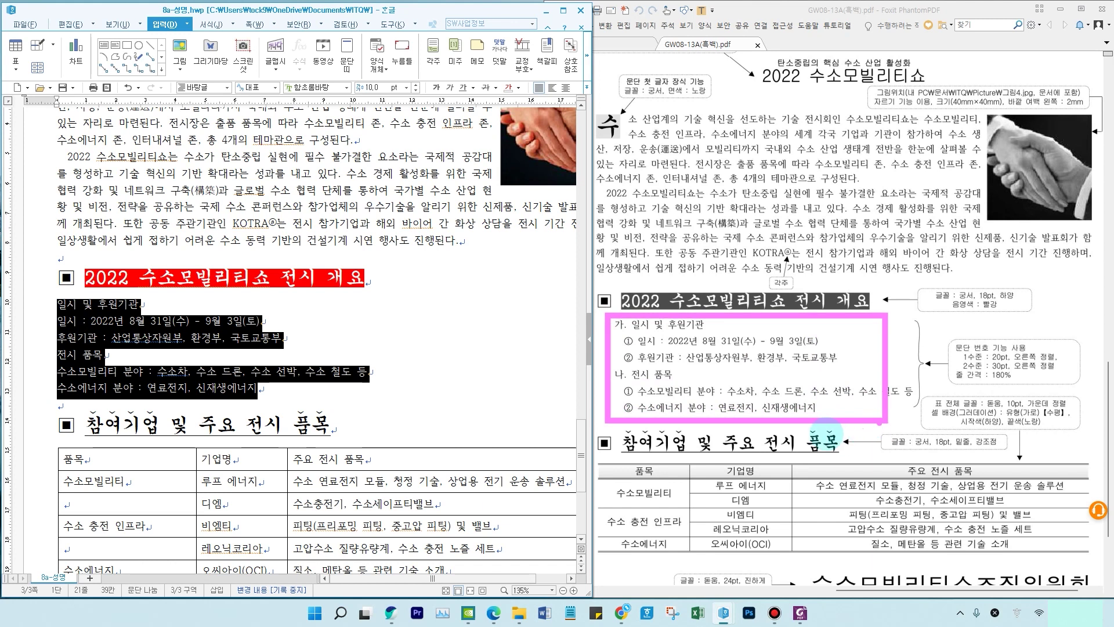
right_click(208, 330)
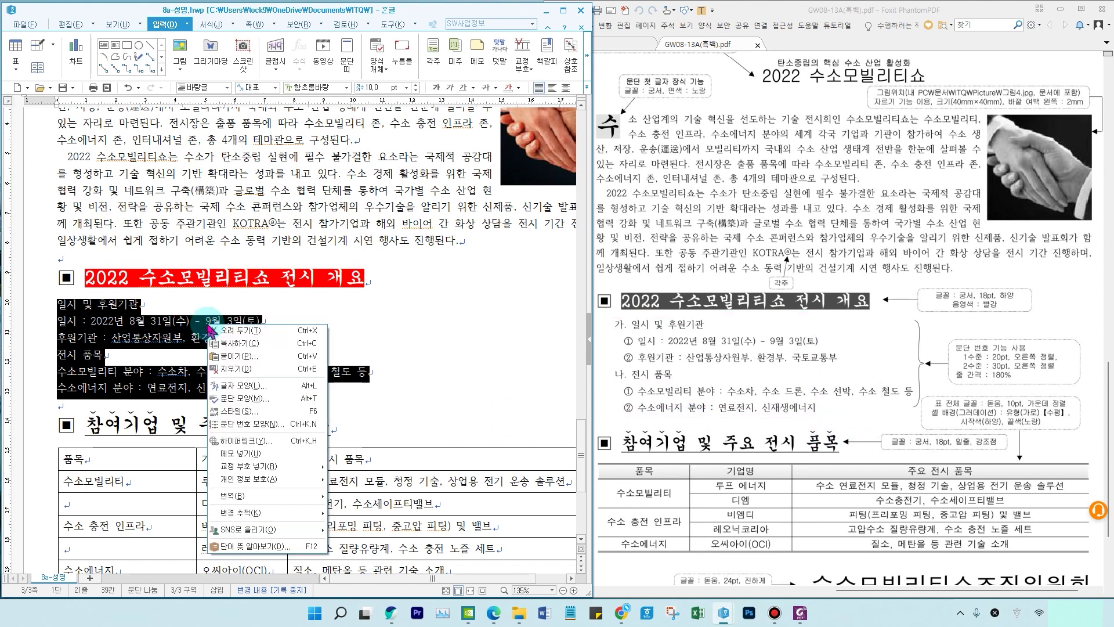
click(256, 424)
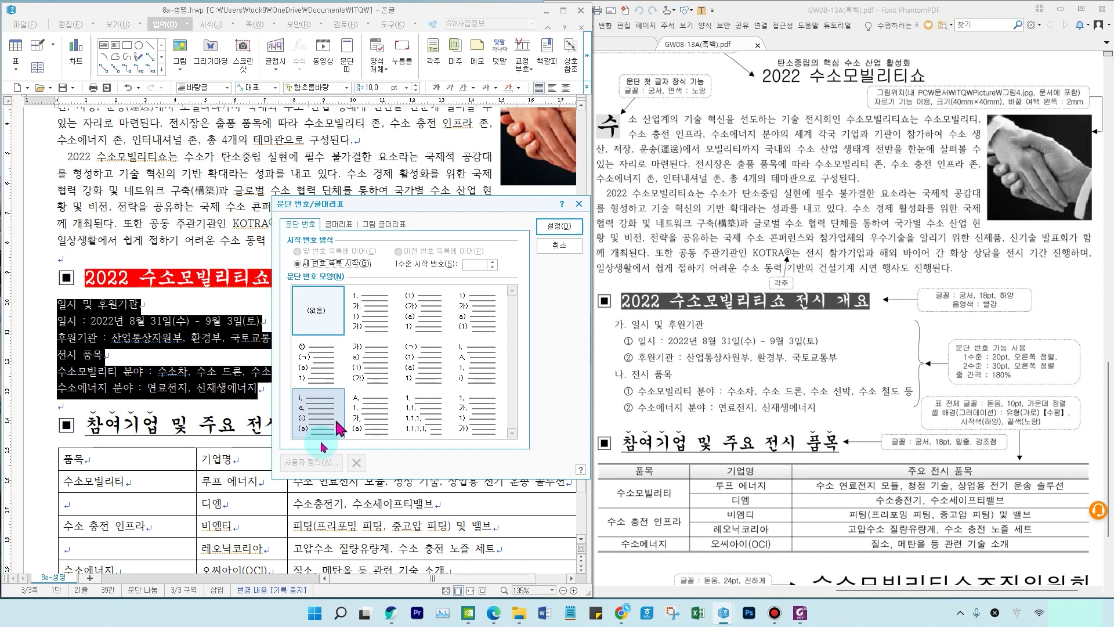
click(371, 352)
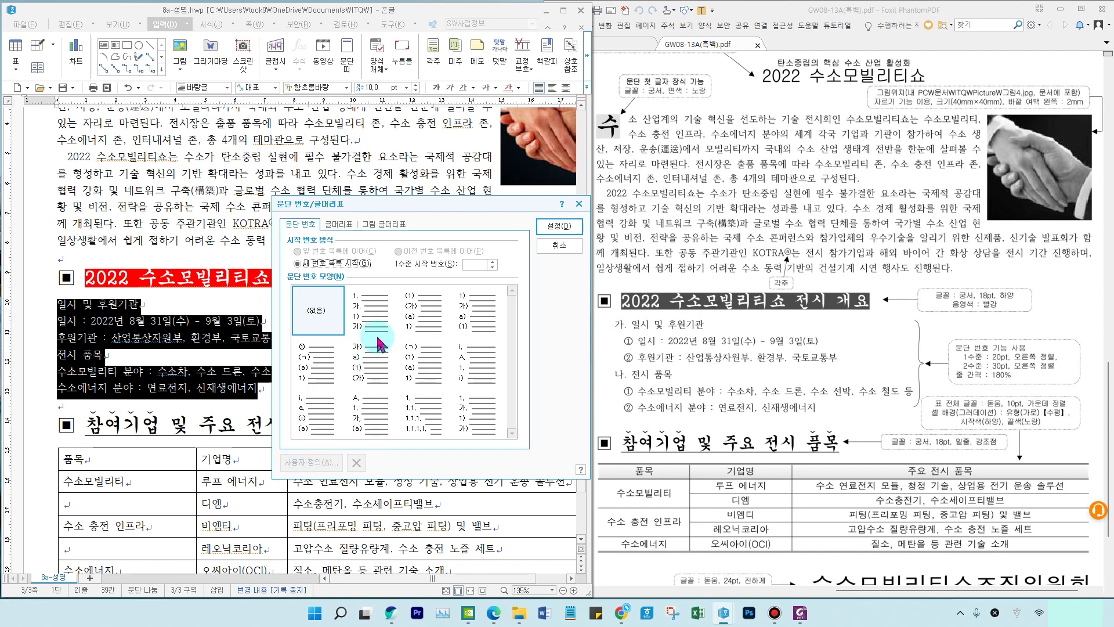
click(375, 318)
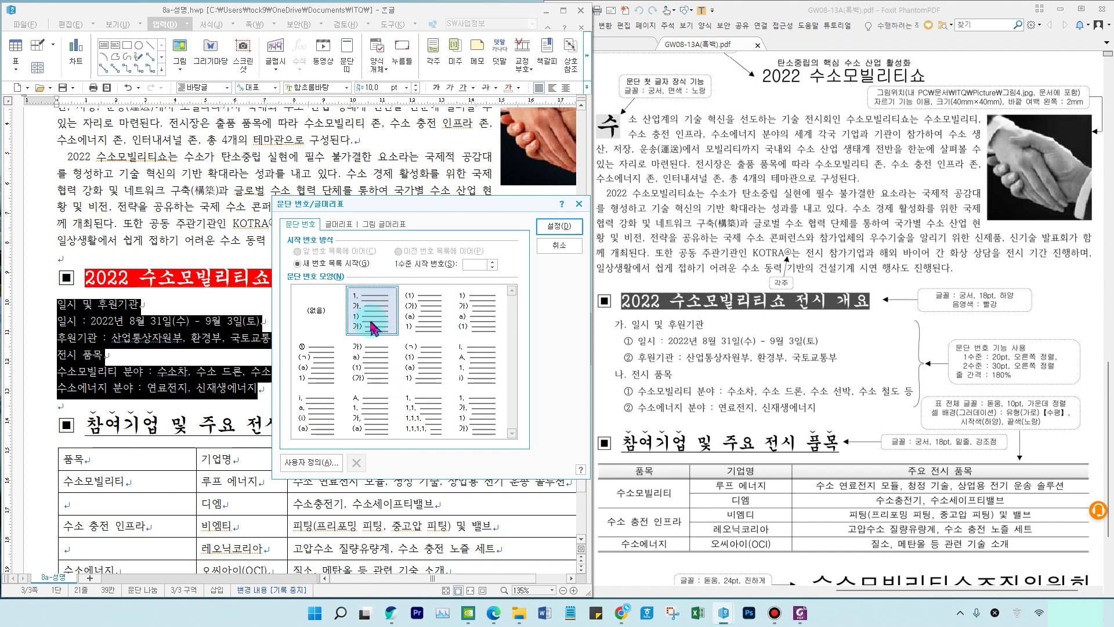
click(310, 462)
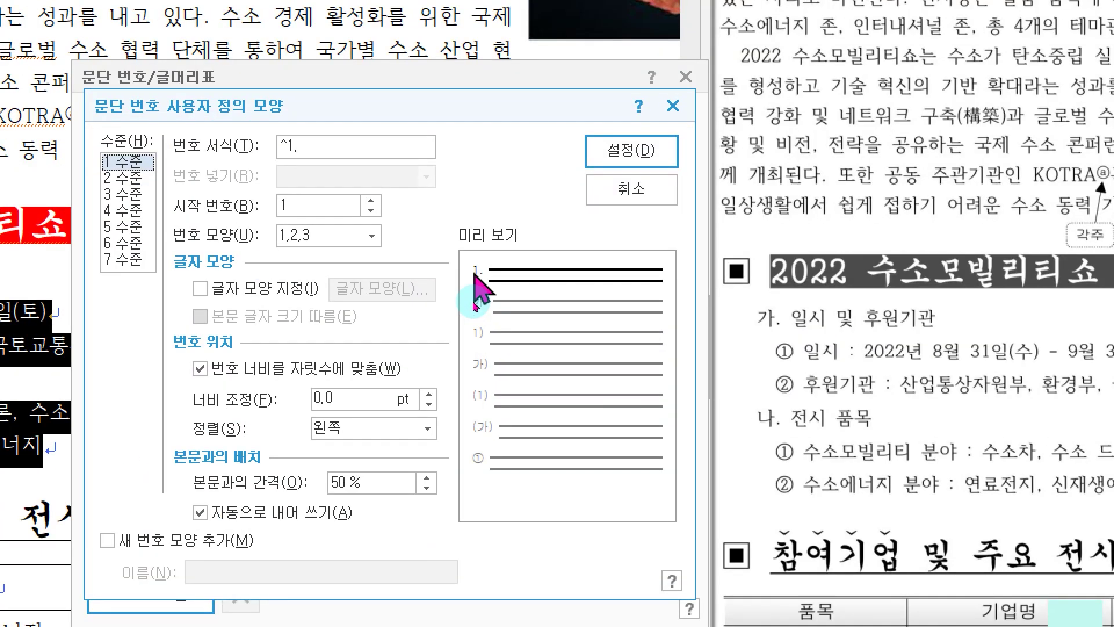
click(303, 237)
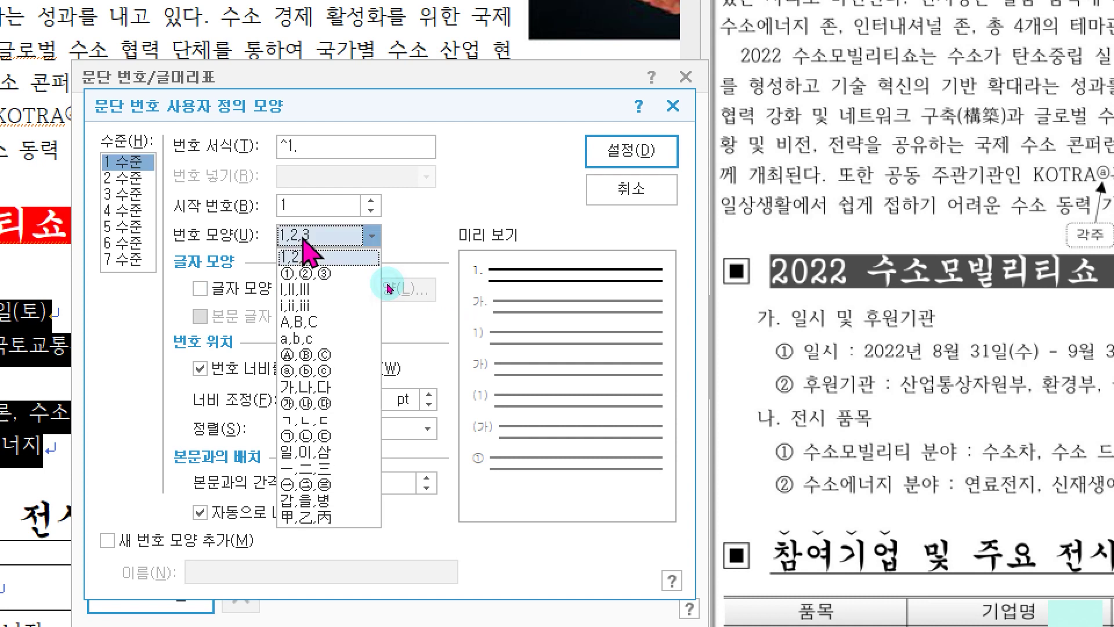
click(305, 386)
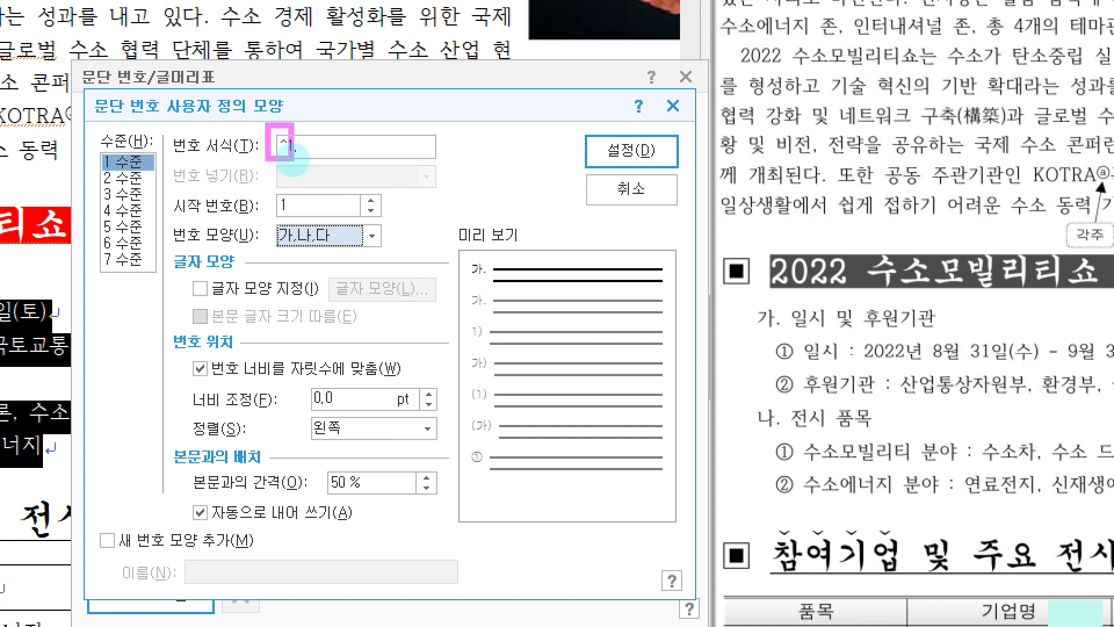
Step: Try the level 1 number format as "^1)" and restore it to "^1."
key(BackSpace)
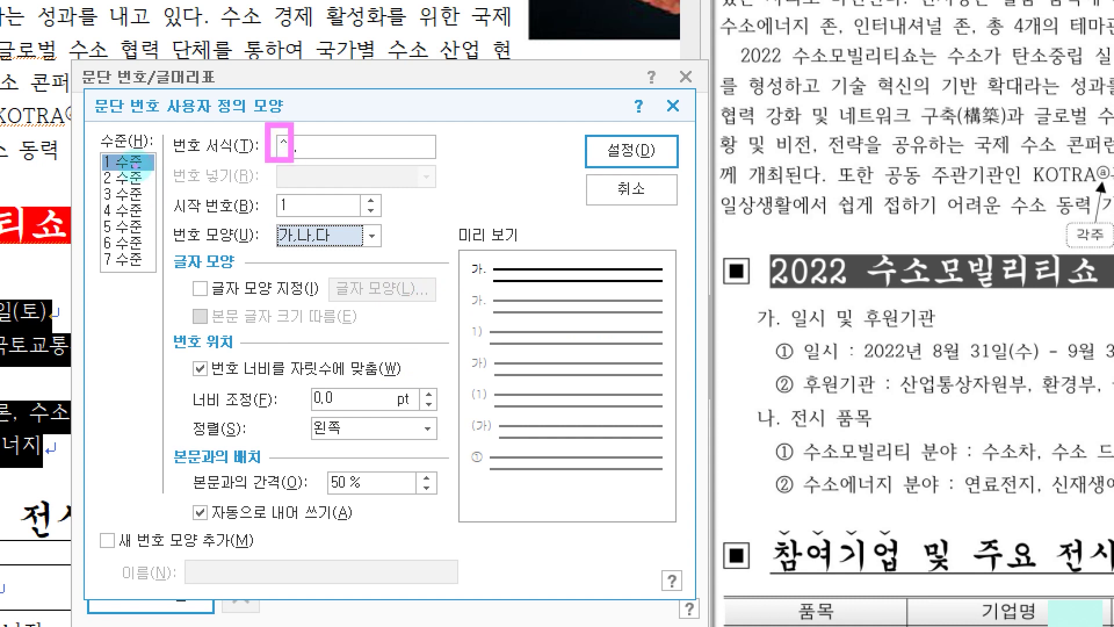
text(1)
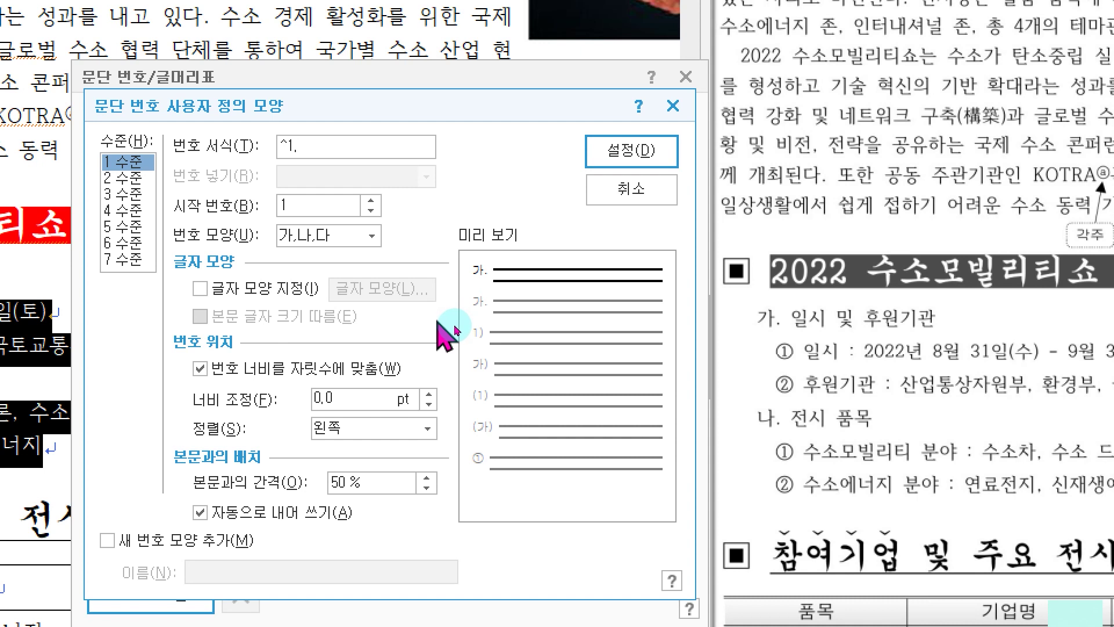
key(BackSpace)
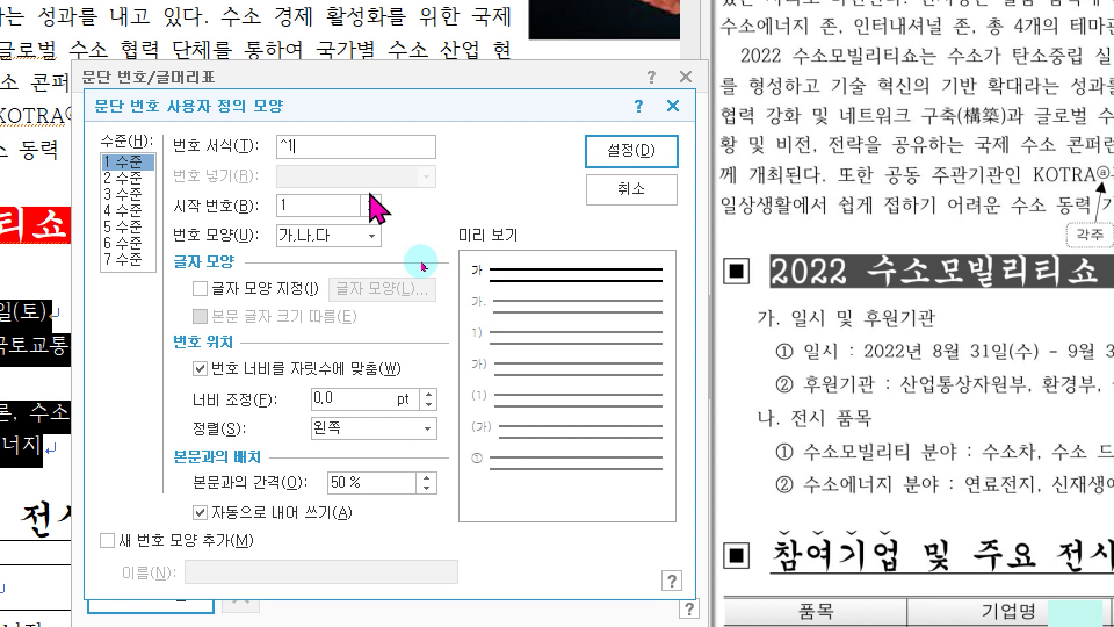
text())
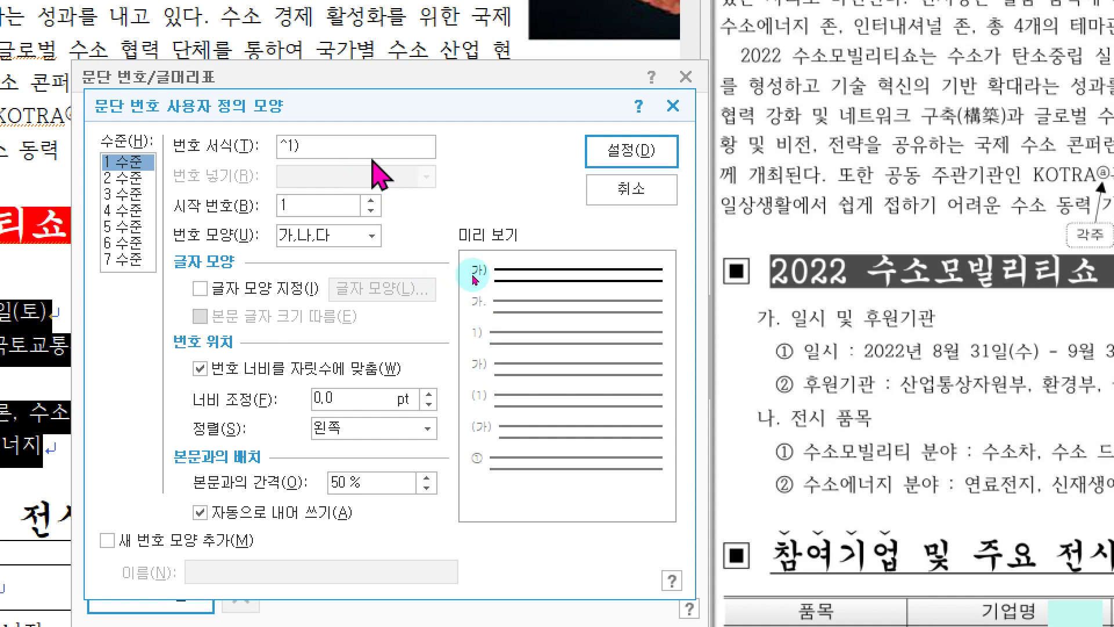
key(BackSpace)
text(.)
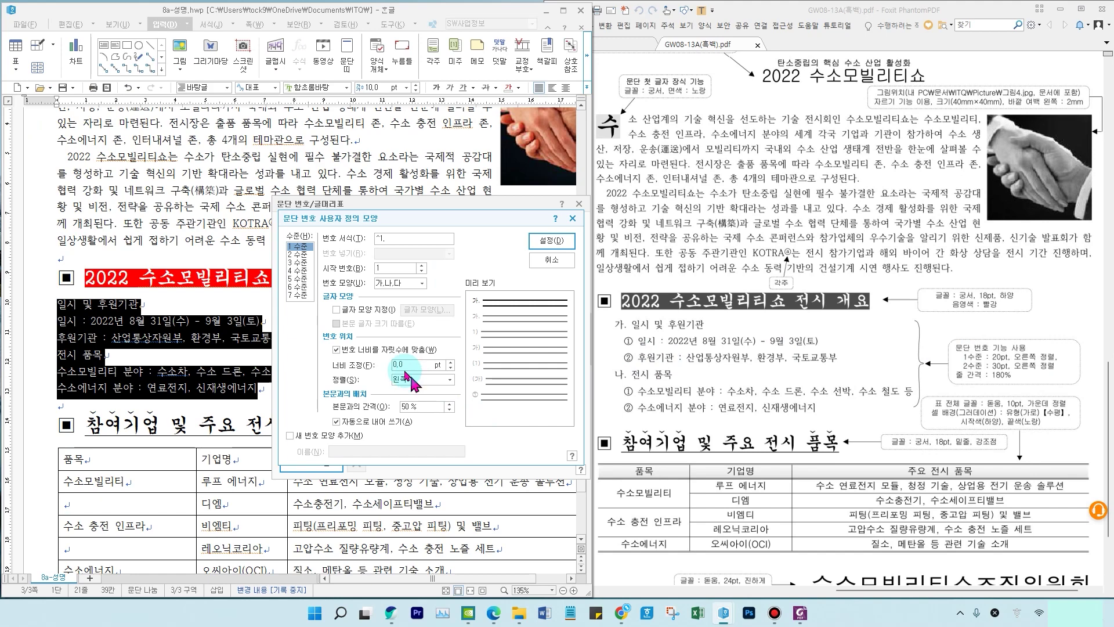
Step: Set the level 1 numbering's width adjustment (너비 조정) to 20 pt and its alignment (정렬) to 오른쪽
drag(428, 218, 723, 350)
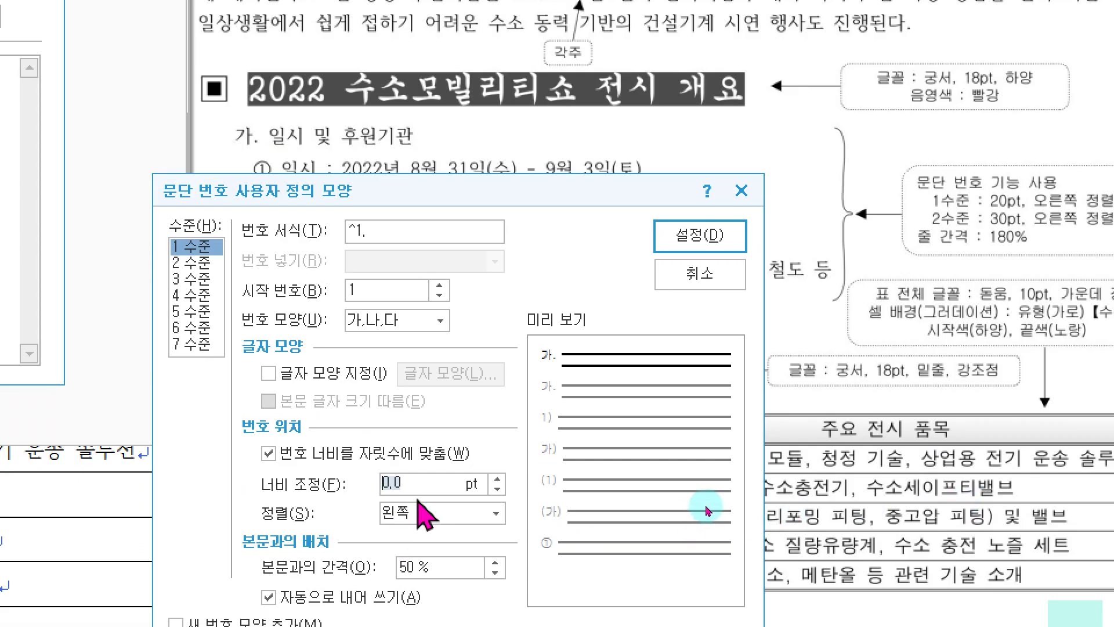
text(20)
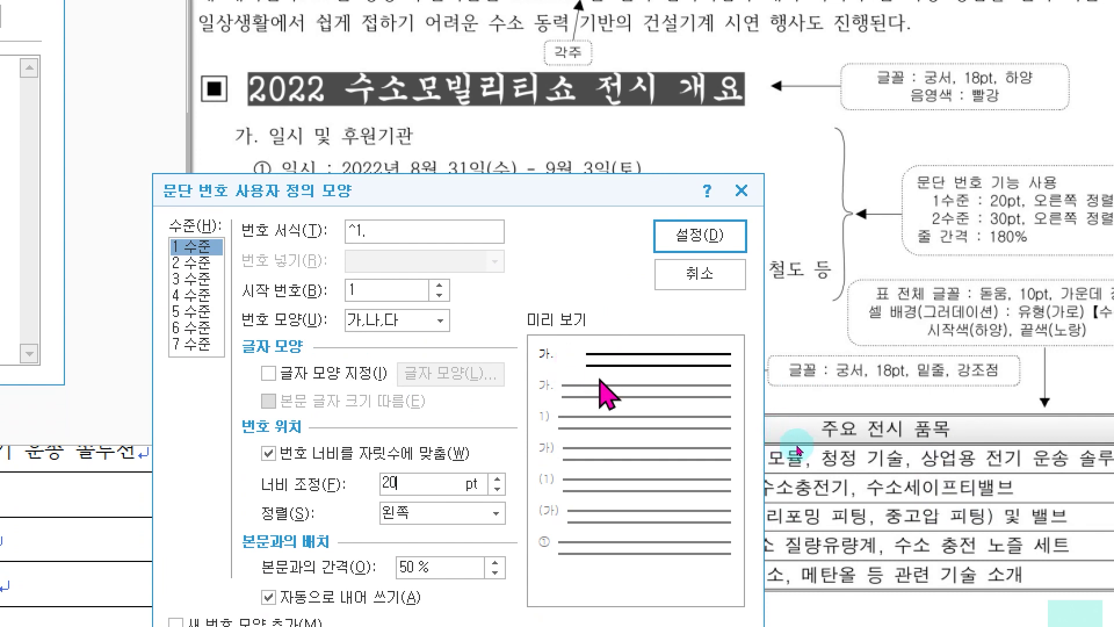
click(453, 513)
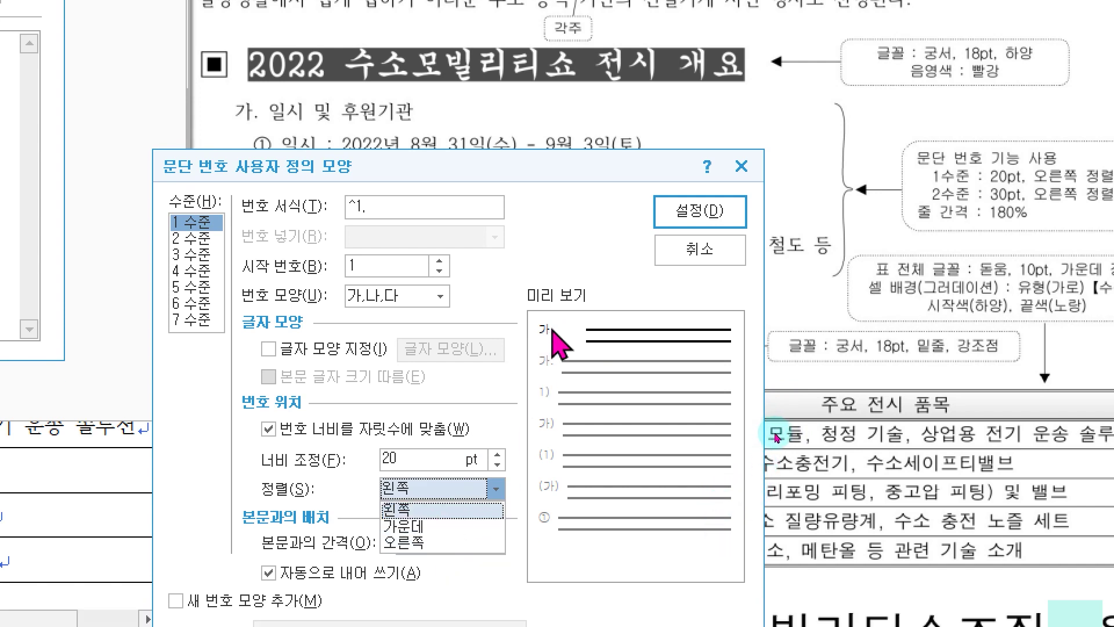
click(424, 542)
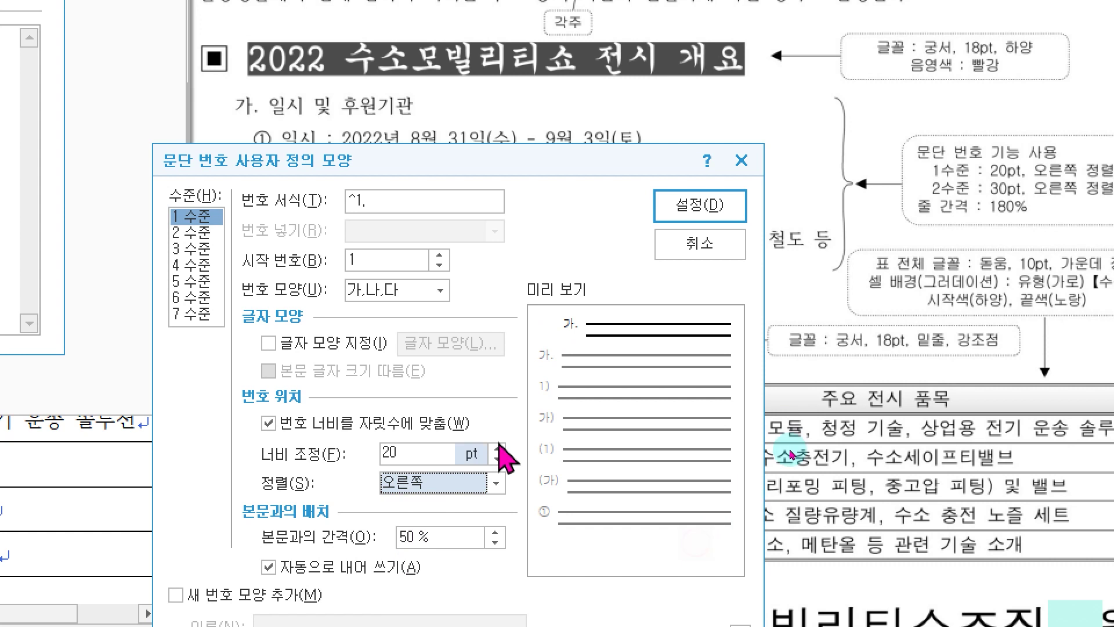
Step: Give the level 2 numbering the ①,②,③ shape with the number format "^2", without the trailing period
click(192, 233)
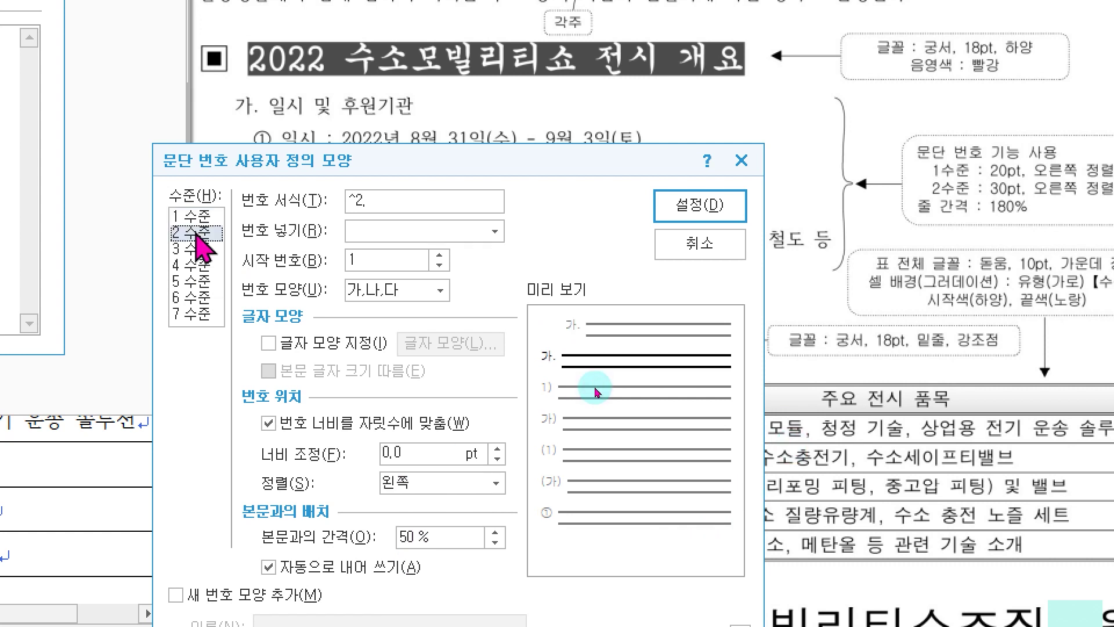
drag(590, 169, 620, 261)
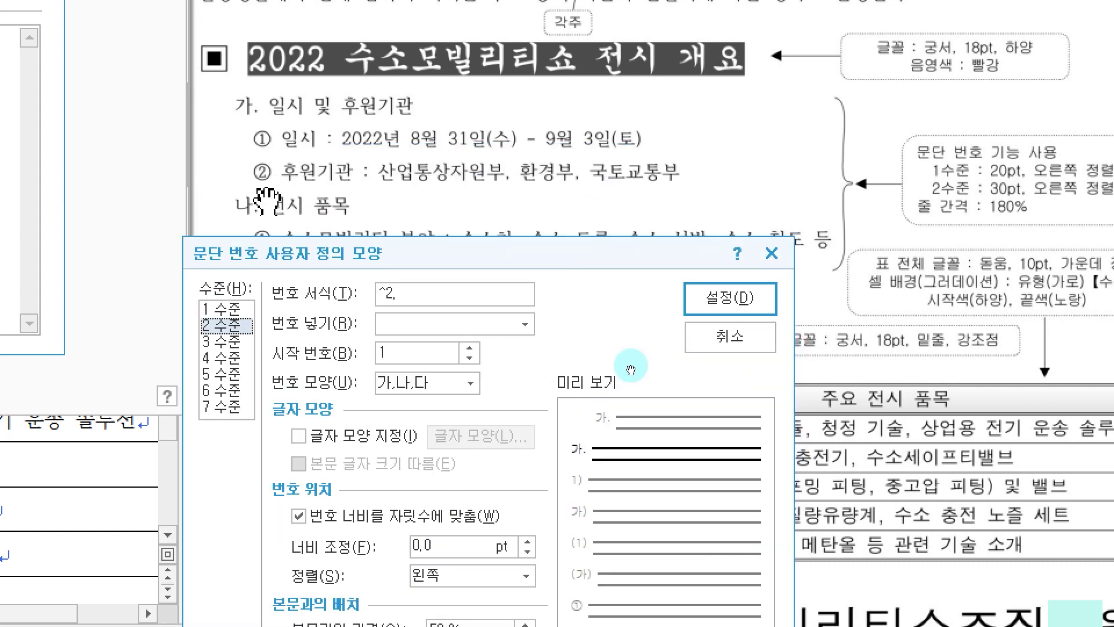
click(412, 387)
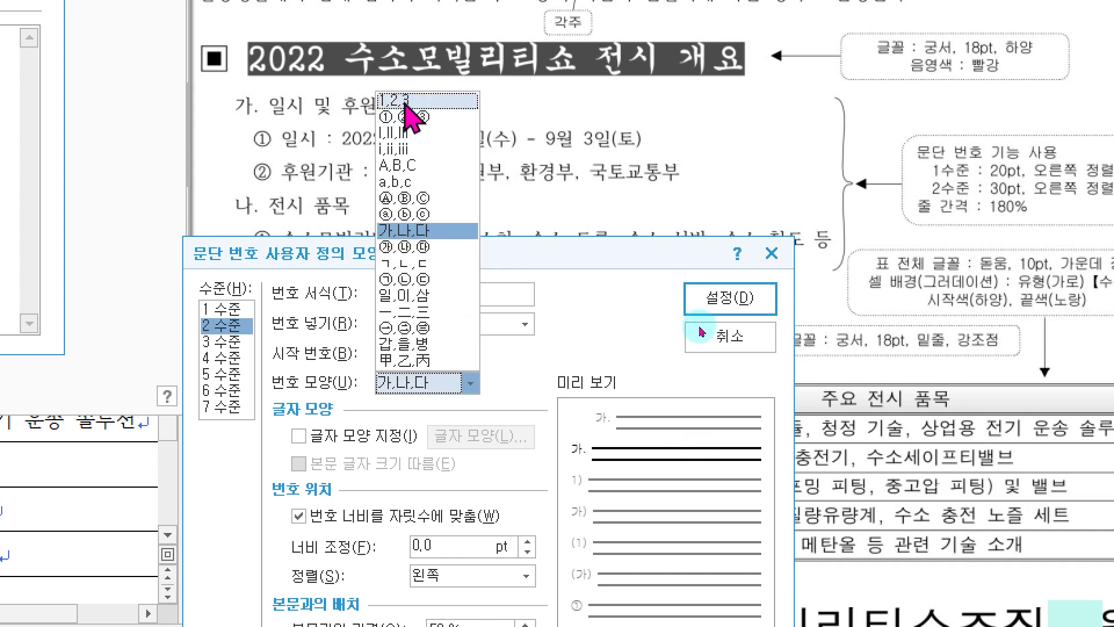
click(408, 118)
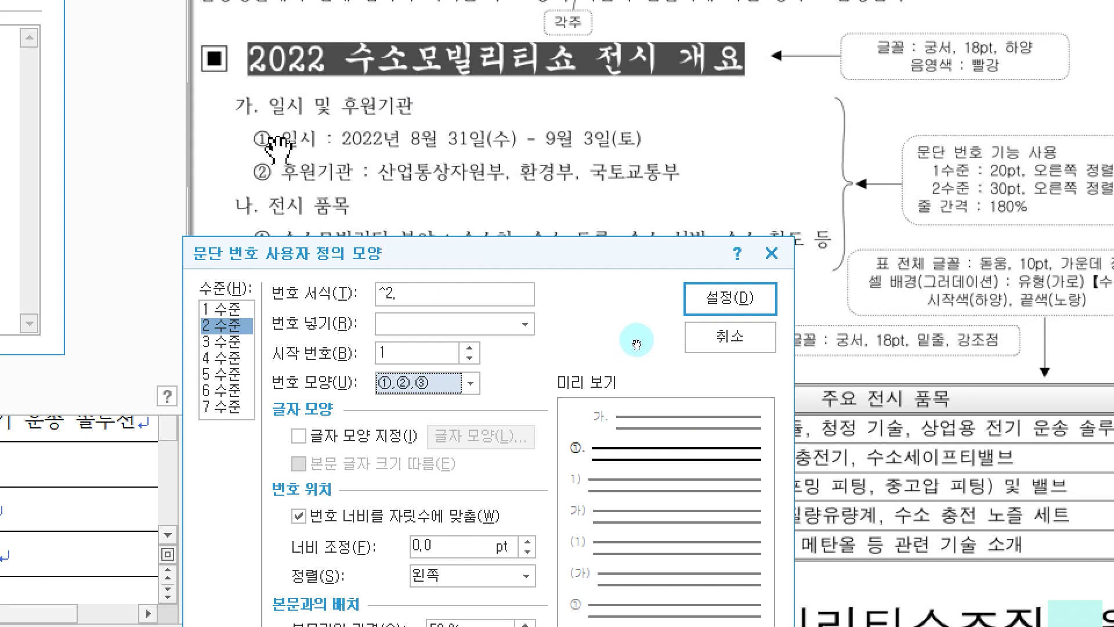
click(392, 294)
key(BackSpace)
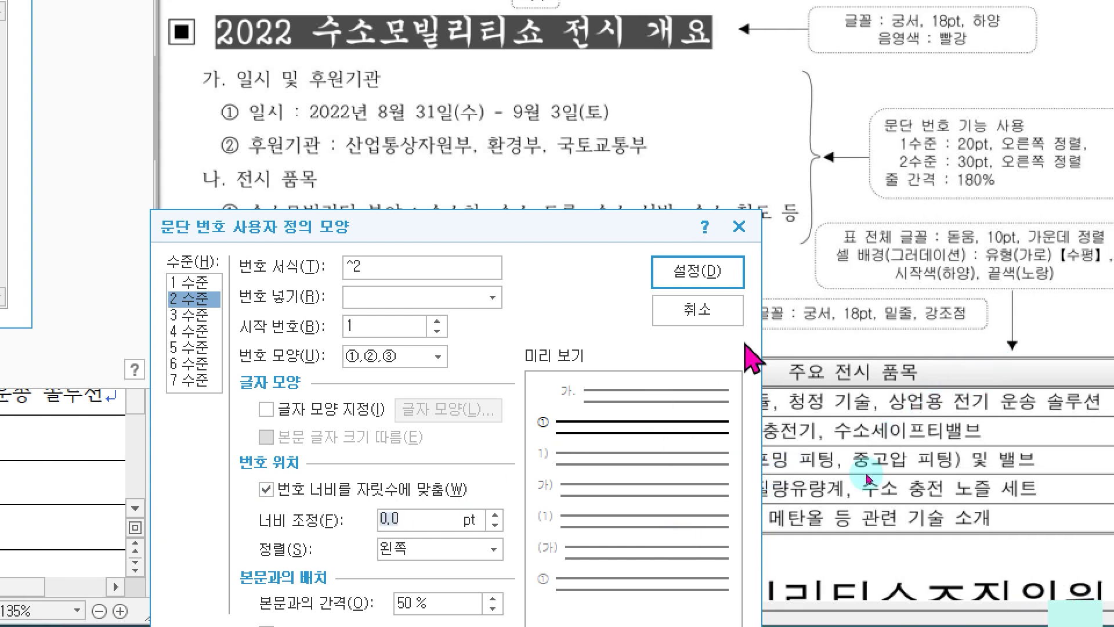
Step: Set the level 2 numbering's width adjustment (너비 조정) to 30 pt and alignment to 오른쪽, and apply the custom numbering to the six lines
text(30)
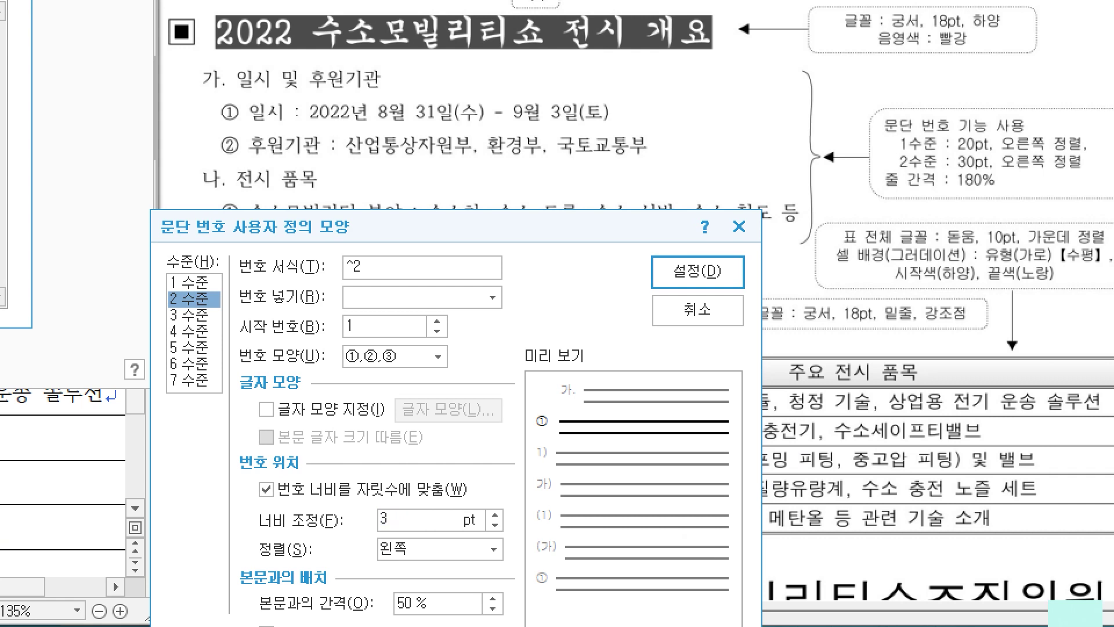
click(388, 549)
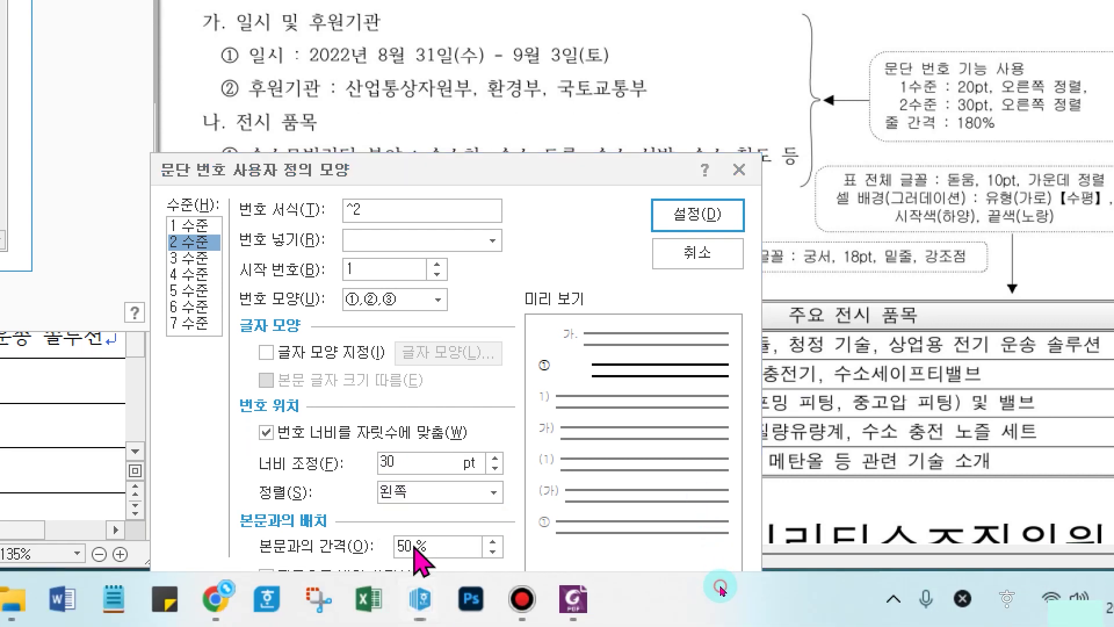
click(415, 503)
click(580, 443)
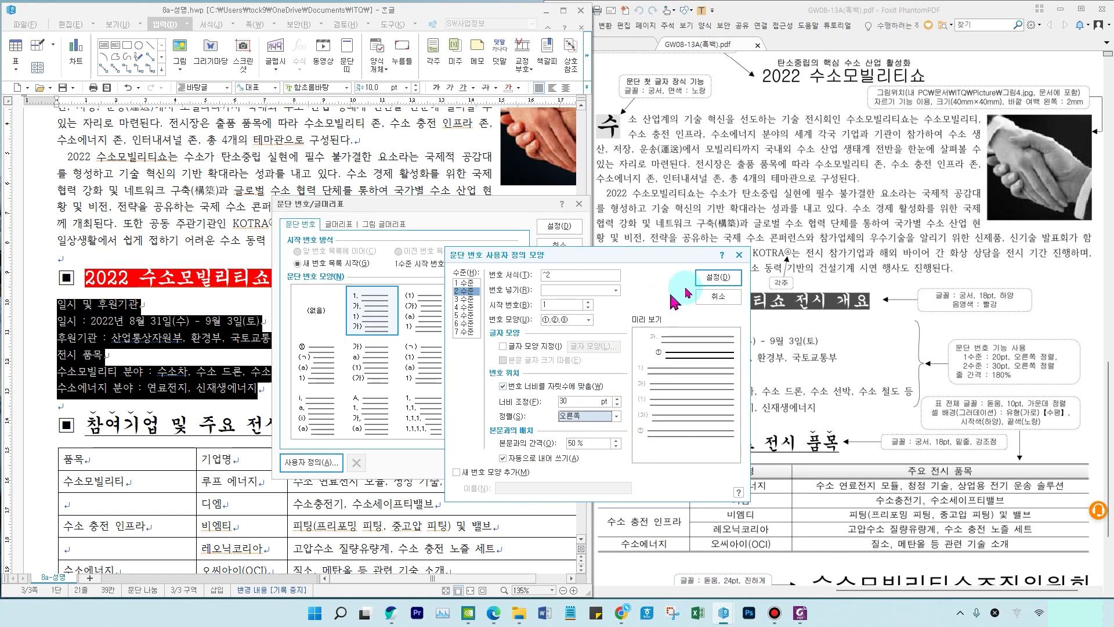
click(718, 277)
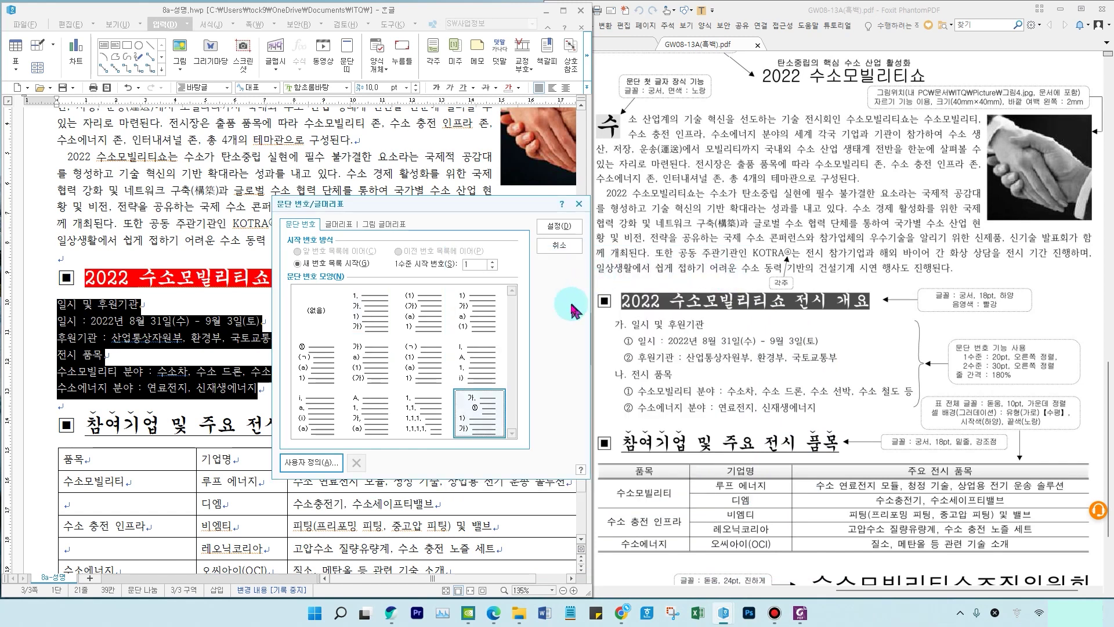
click(560, 230)
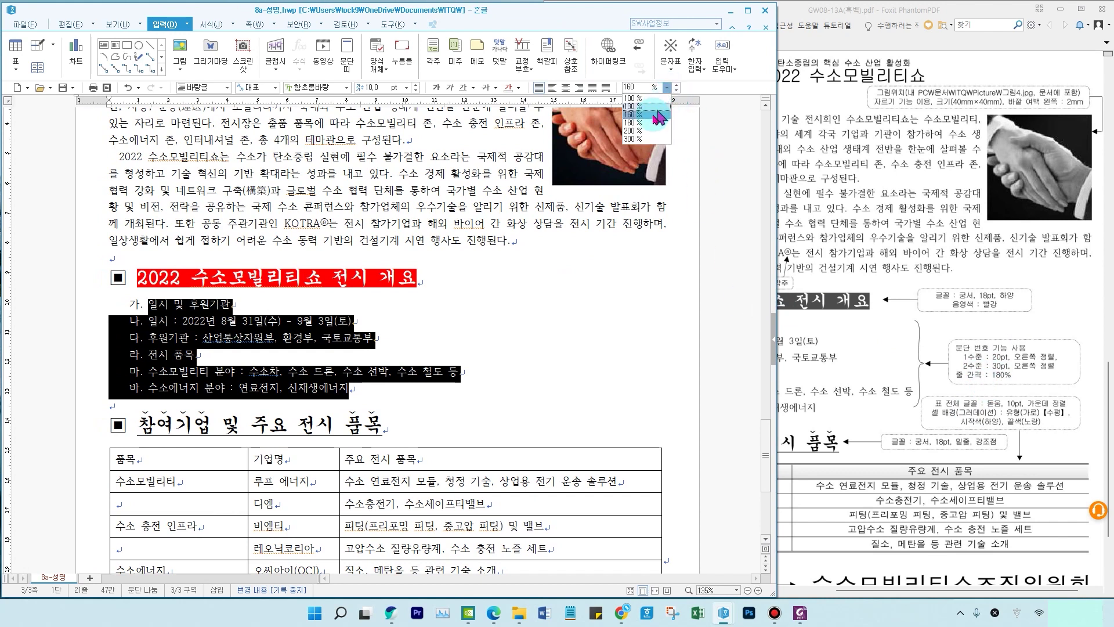
Step: Set the six numbered lines' line spacing to 180% and demote the two lines under "일시 및 후원기관" and the two under "전시 품목" to level 2
click(676, 85)
click(676, 84)
mouse_move(374, 342)
mouse_down()
mouse_move(125, 336)
mouse_move(117, 326)
mouse_move(150, 336)
mouse_up()
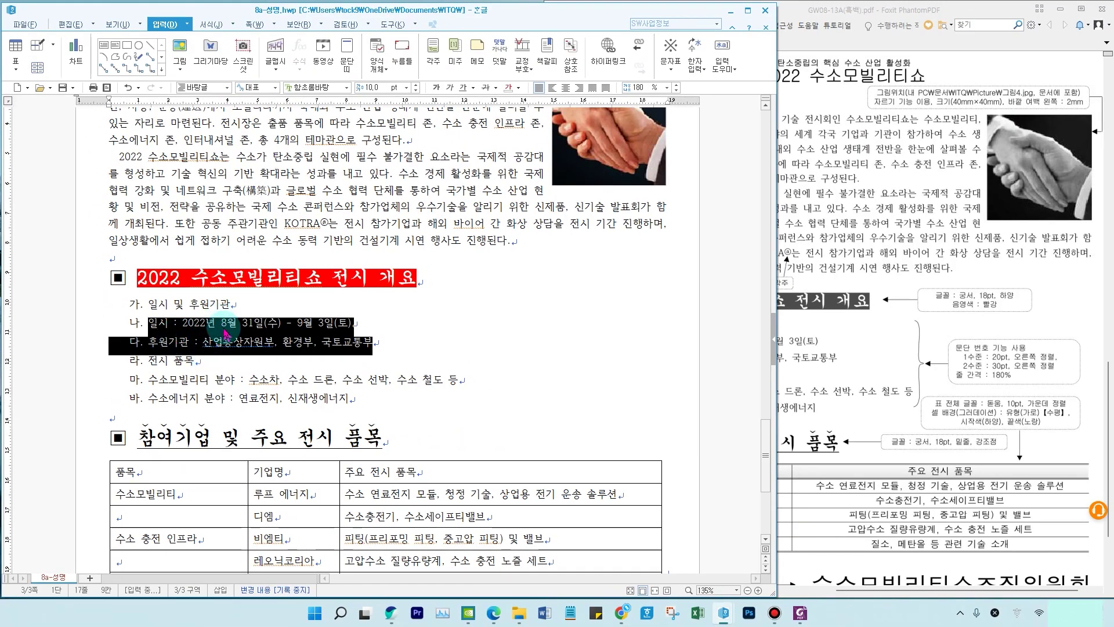
click(210, 26)
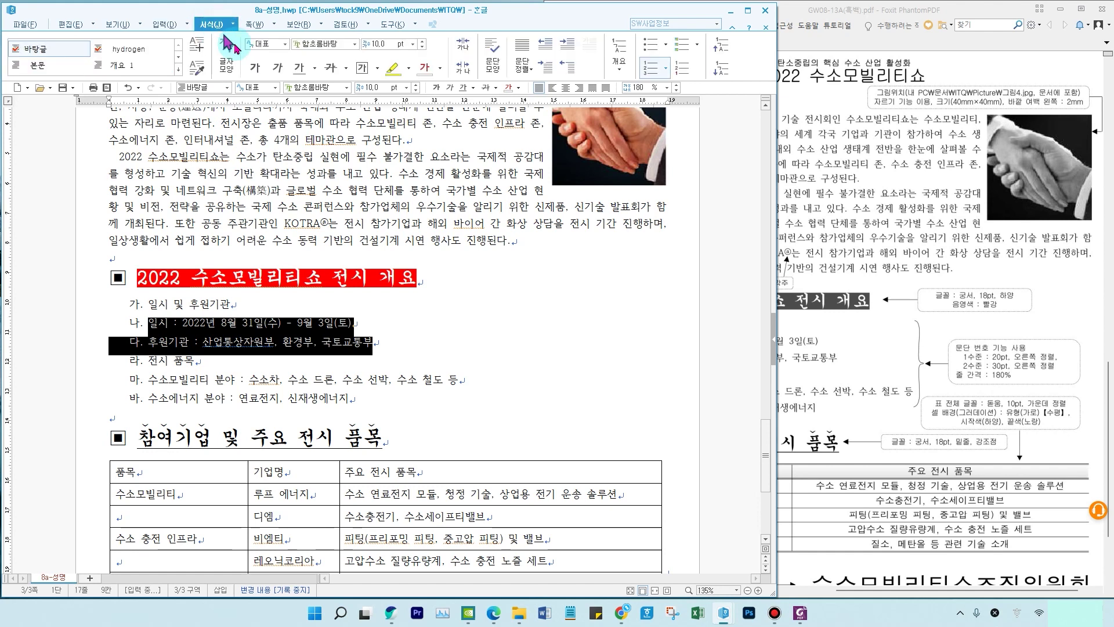
click(723, 70)
drag(149, 380, 355, 401)
click(720, 69)
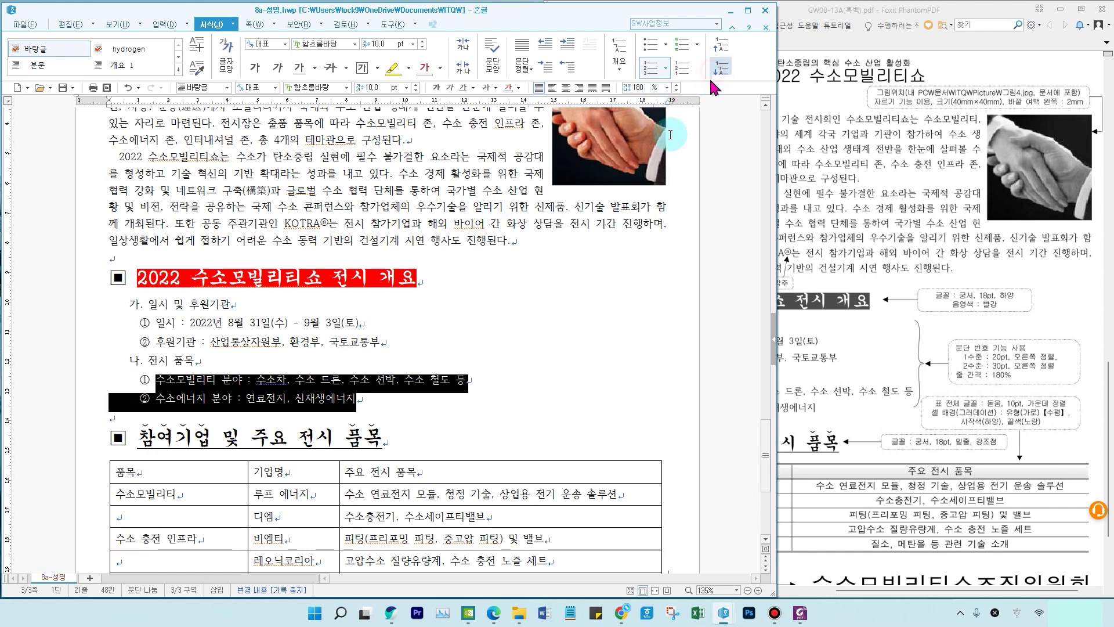
click(428, 320)
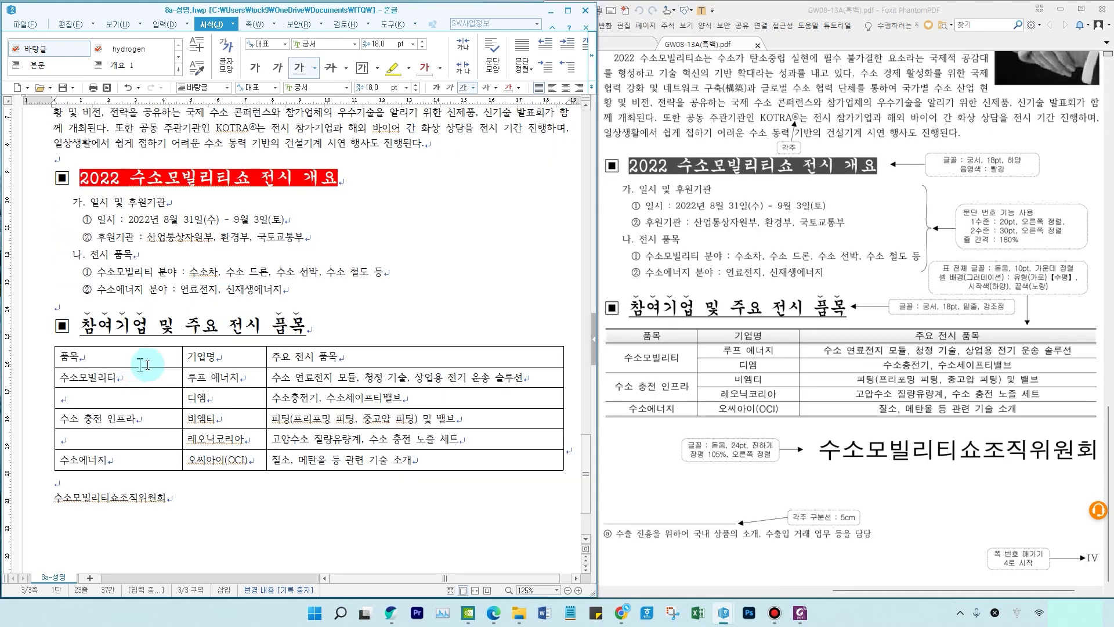
Step: In the table's first column, merge the "수소모빌리티" and "수소 충전 인프라" cells each with the empty cell below
drag(142, 377, 142, 401)
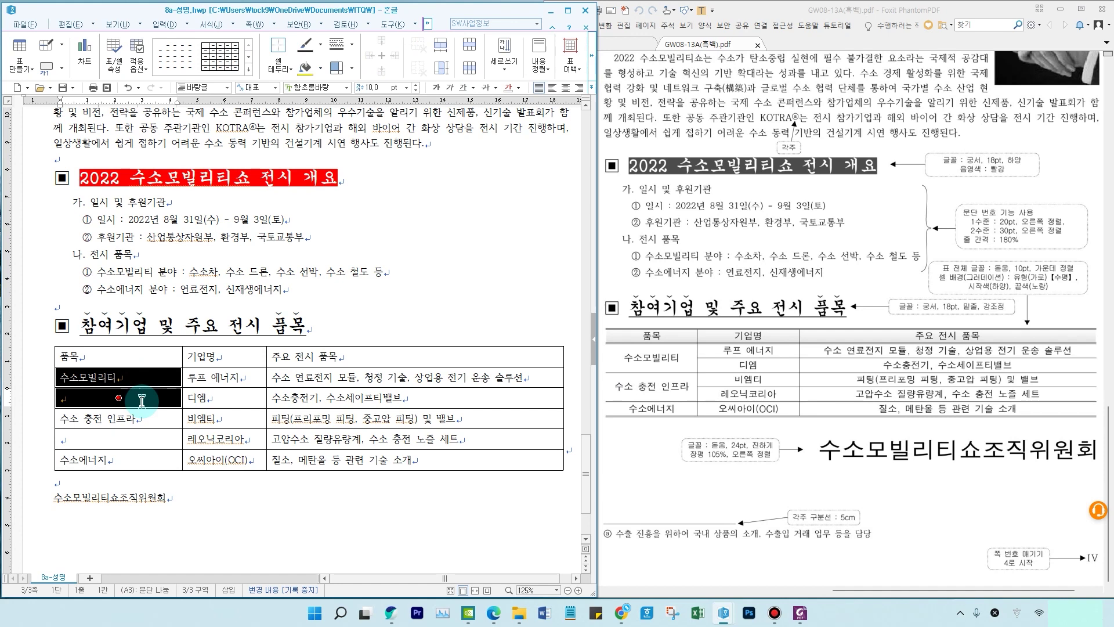
right_click(164, 377)
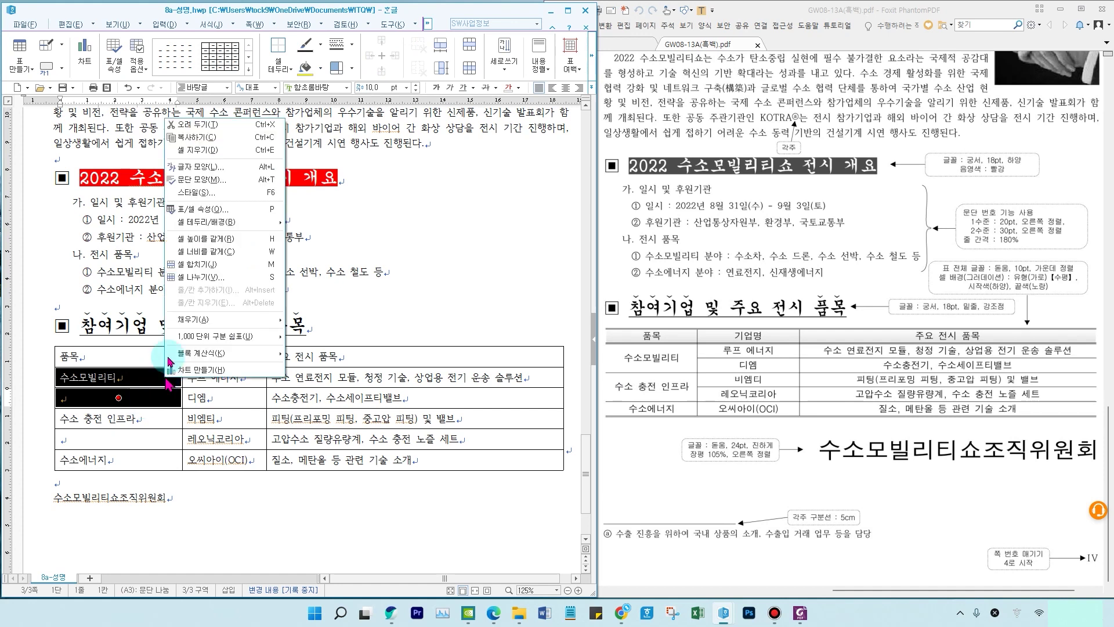
click(200, 265)
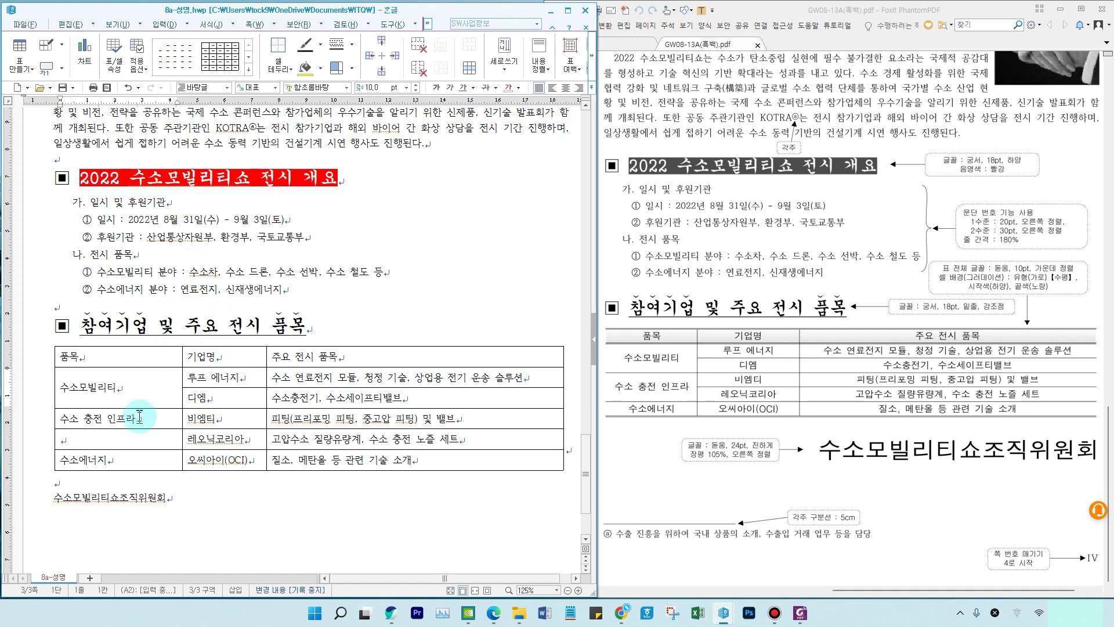
drag(143, 419, 138, 439)
right_click(161, 420)
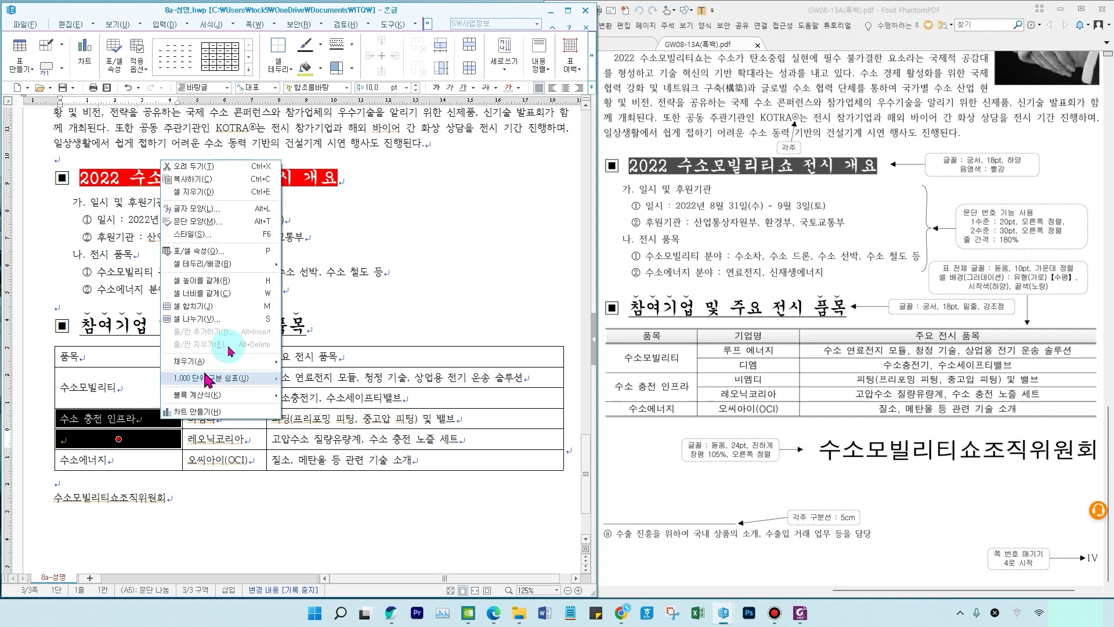
key(Escape)
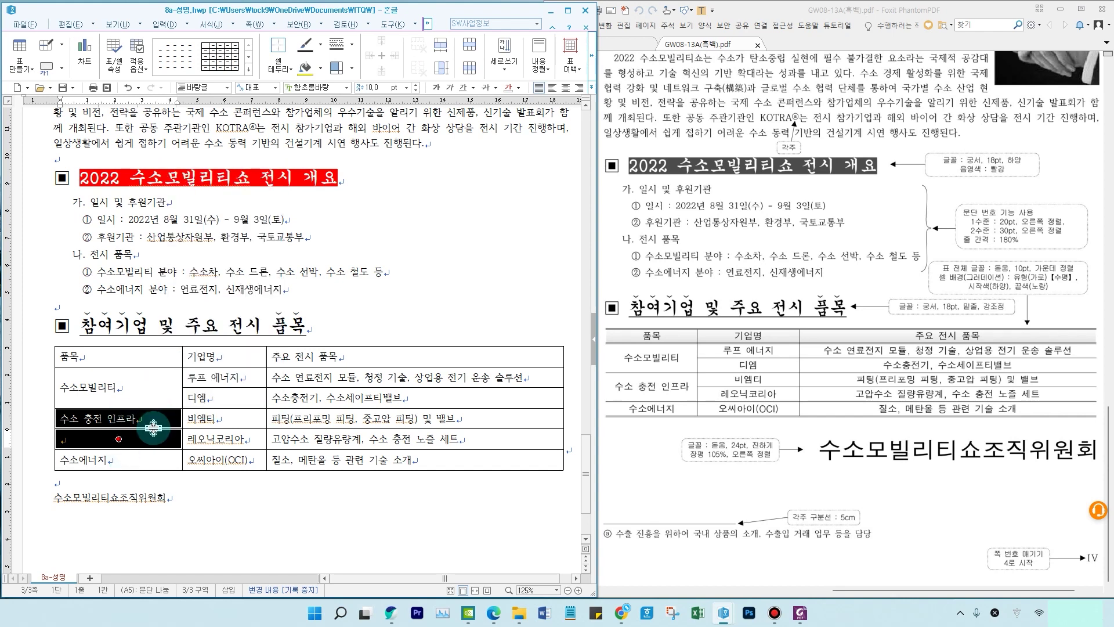
key(m)
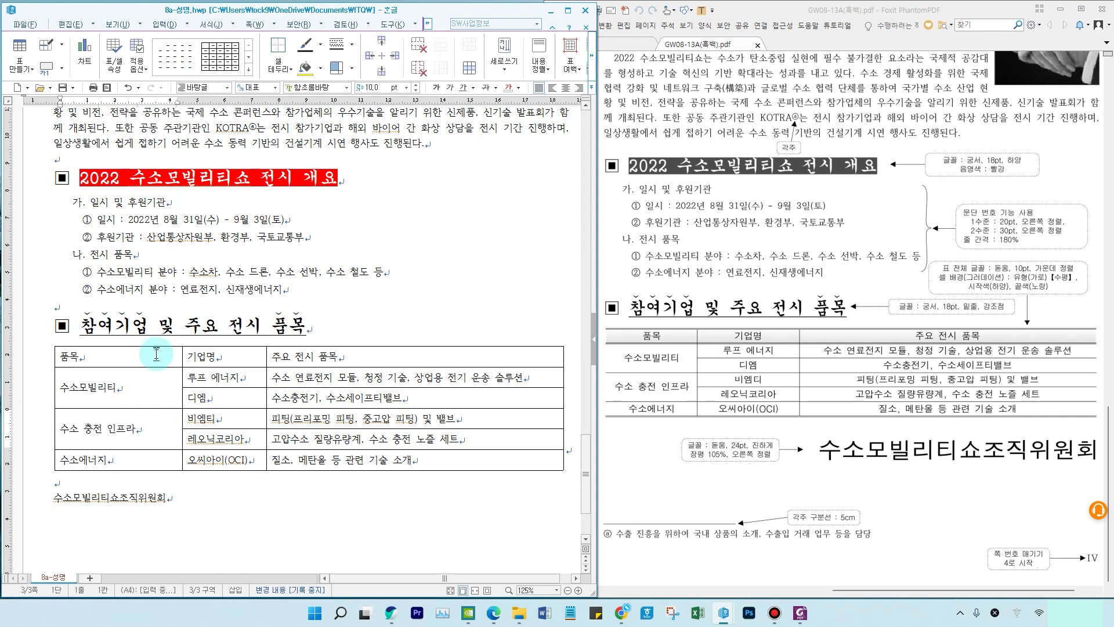
Step: Set the font of the whole table to 돋움 and center the text in all cells
drag(157, 357, 491, 459)
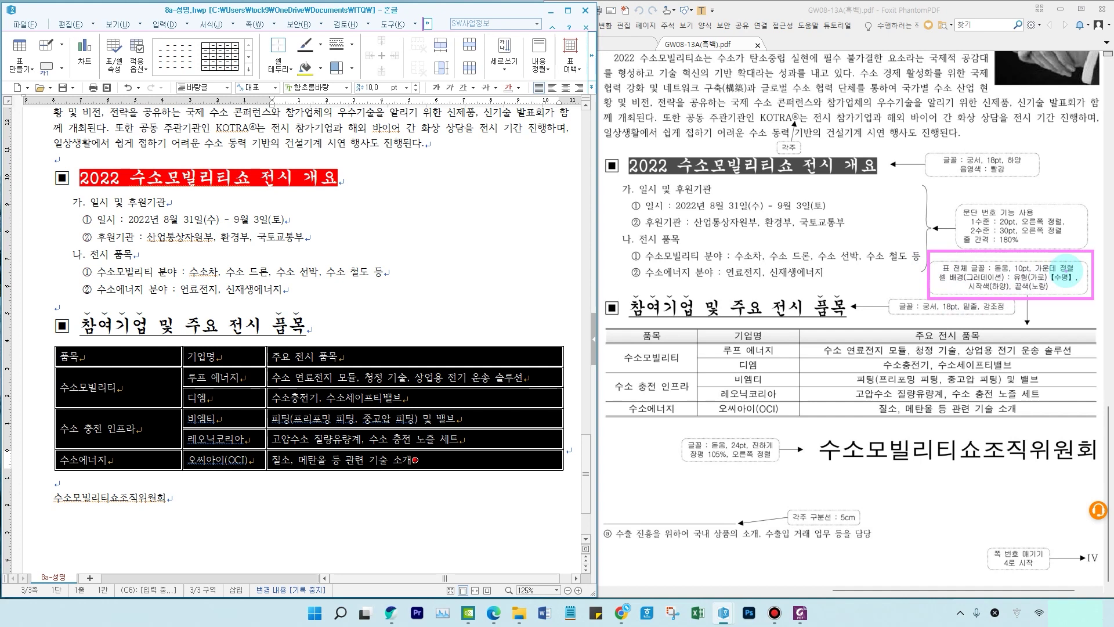
click(347, 88)
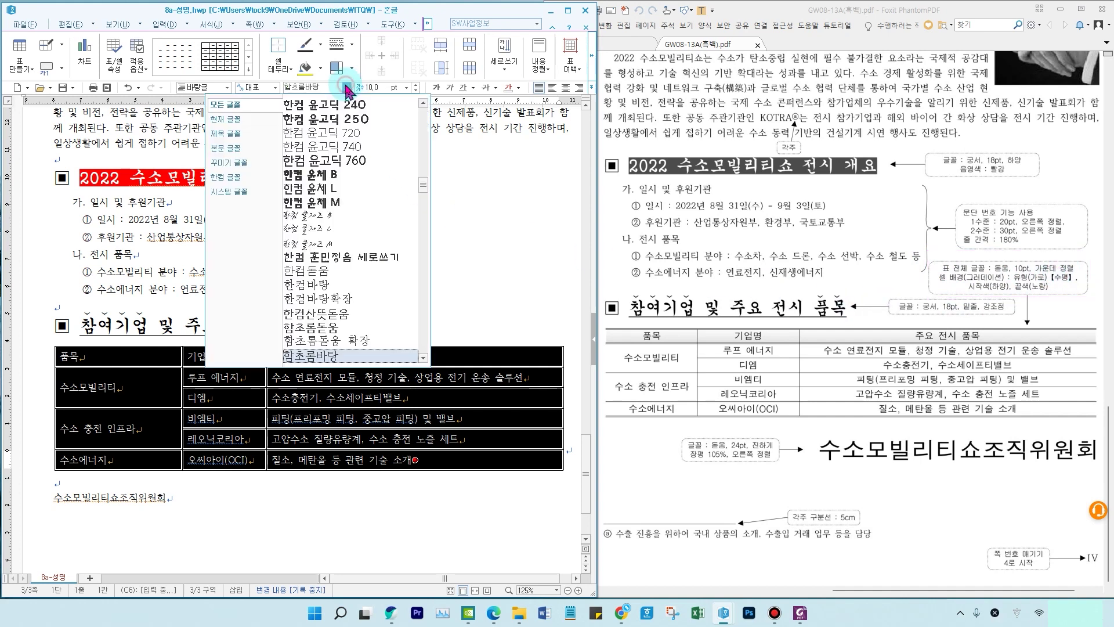
drag(423, 187, 424, 113)
click(371, 132)
click(569, 88)
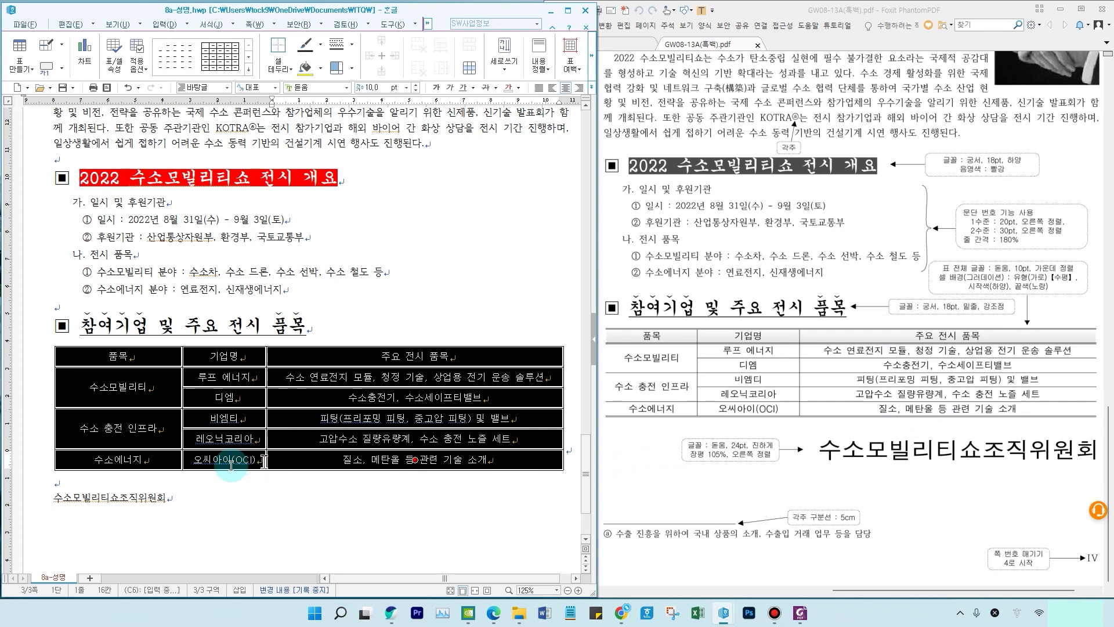
key(l)
drag(214, 152, 327, 151)
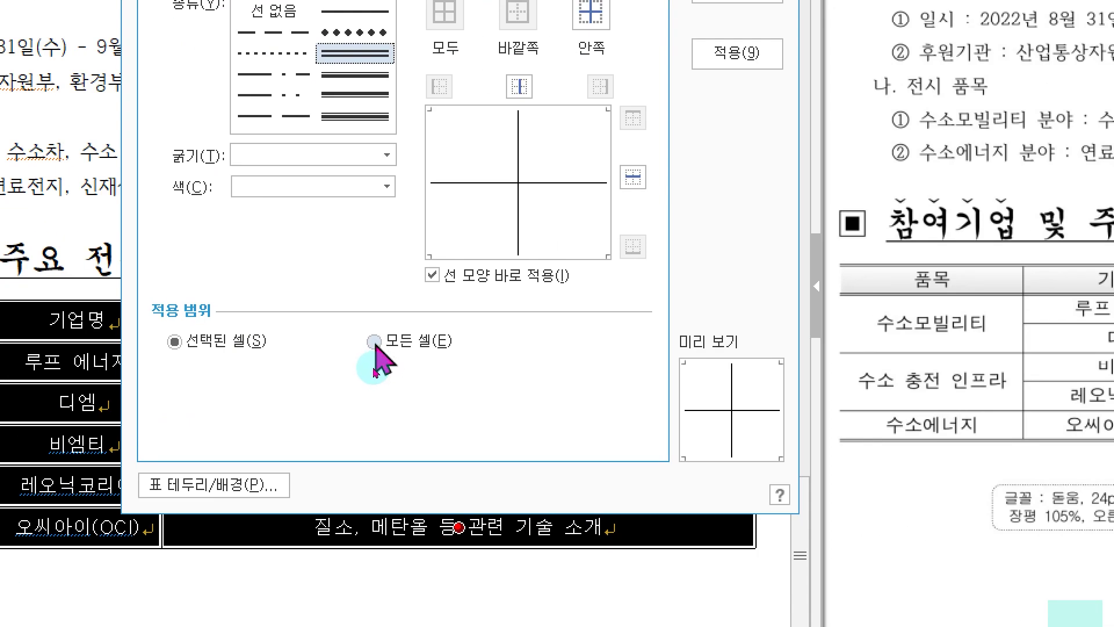
click(381, 368)
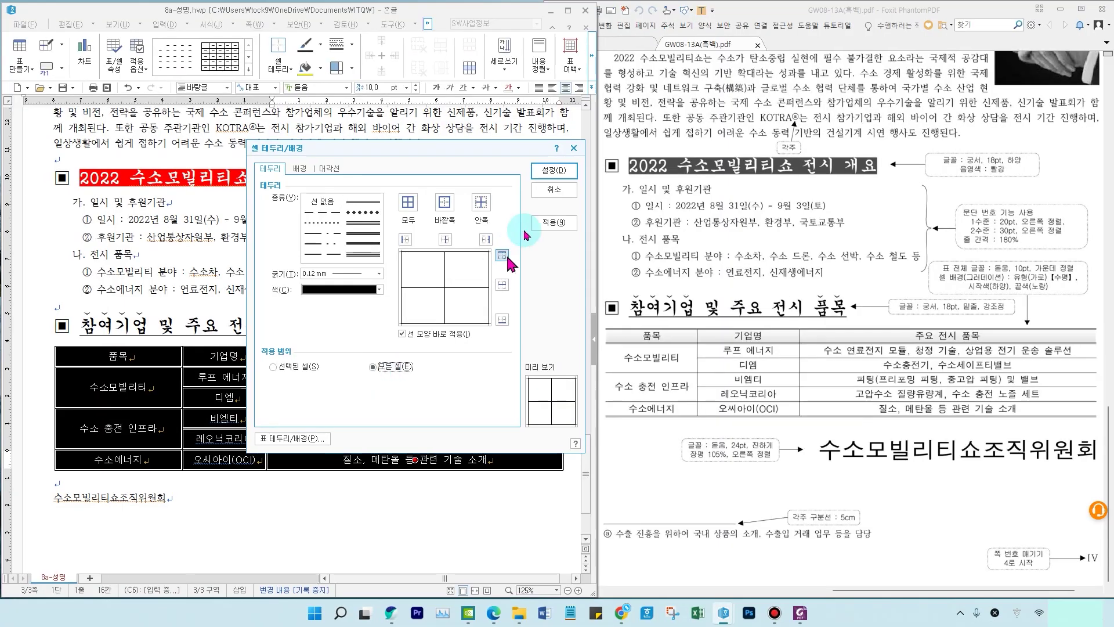
click(548, 190)
click(238, 522)
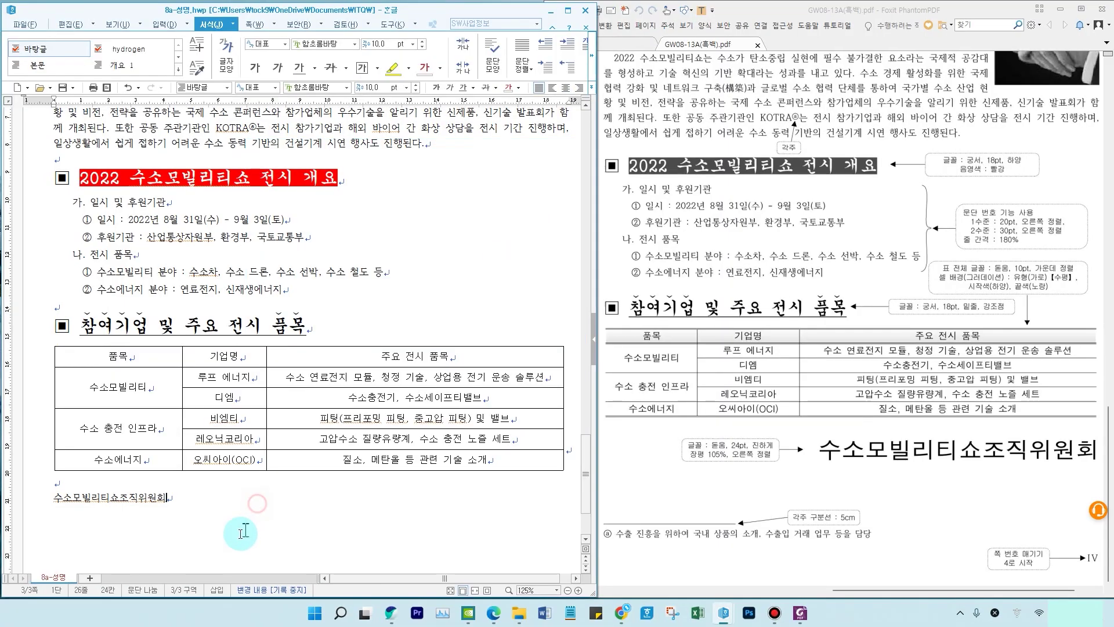
Step: Apply a 0.5 mm double line to the top and bottom outer borders of the whole table
click(162, 353)
drag(161, 353, 496, 479)
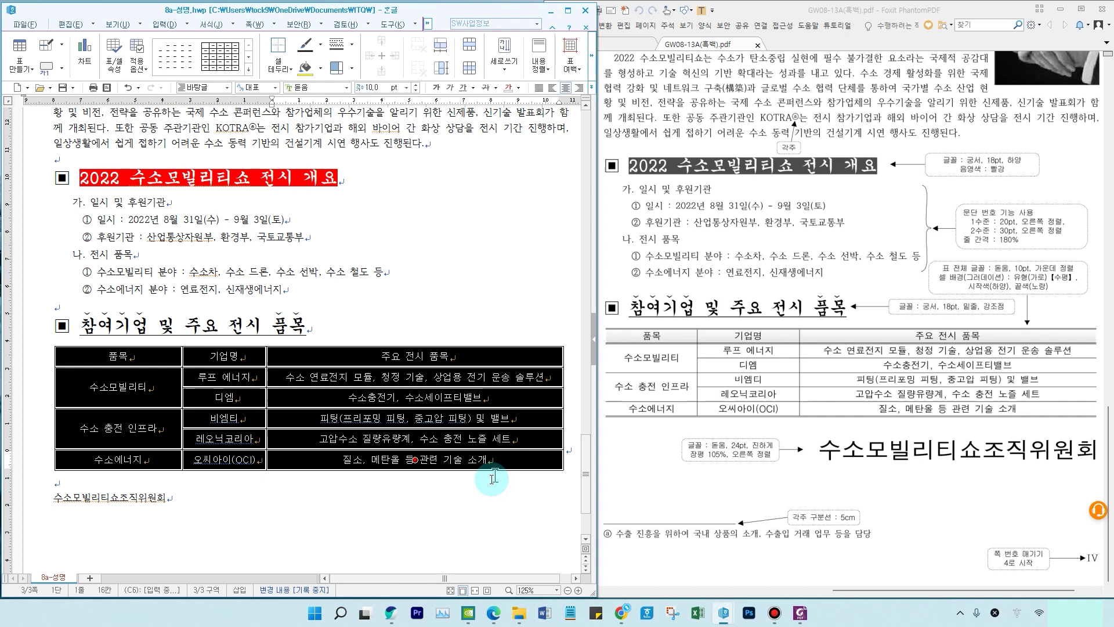
key(l)
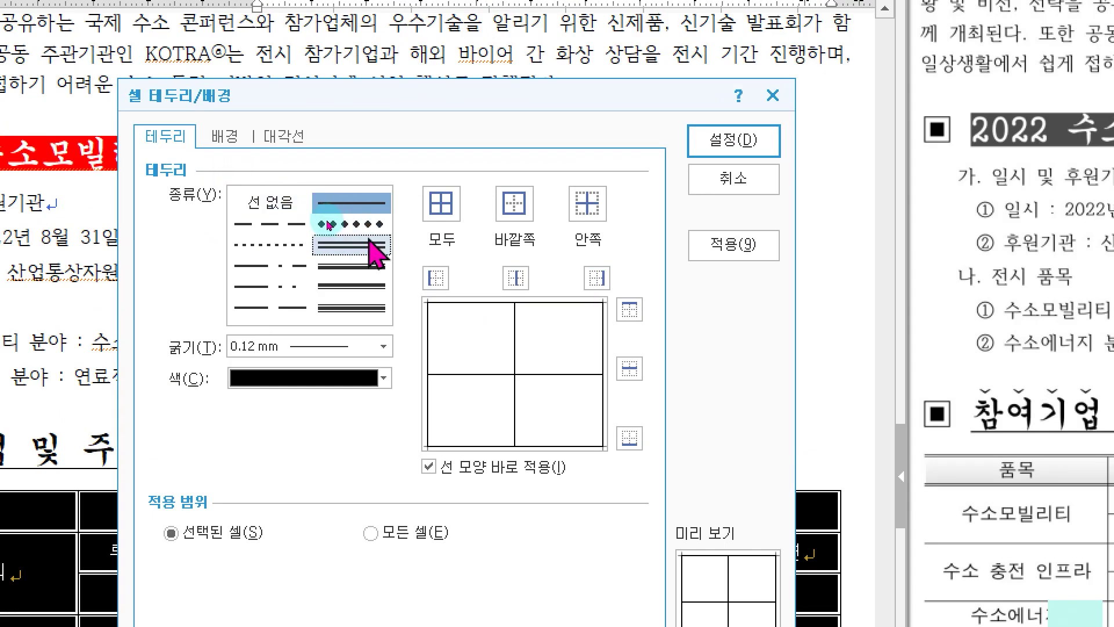
click(366, 244)
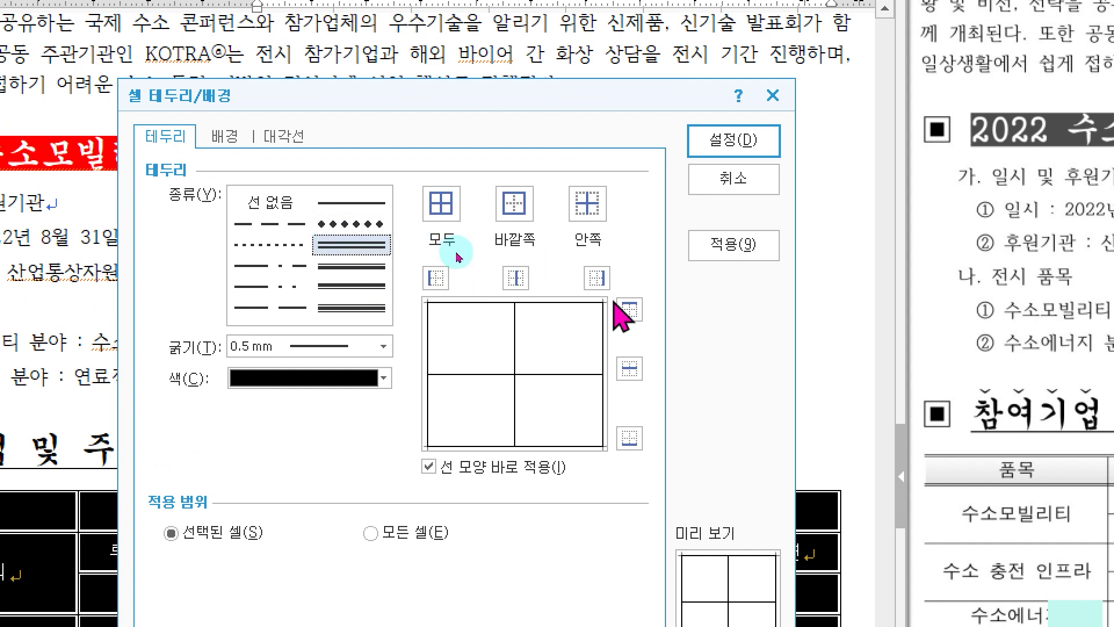
click(629, 310)
click(629, 438)
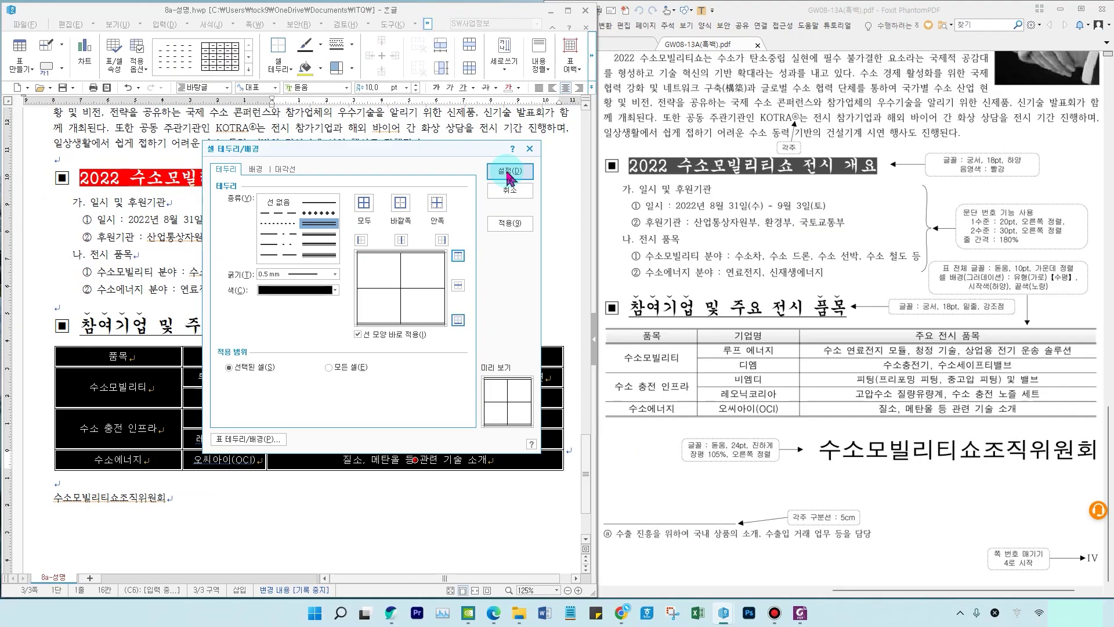
click(509, 173)
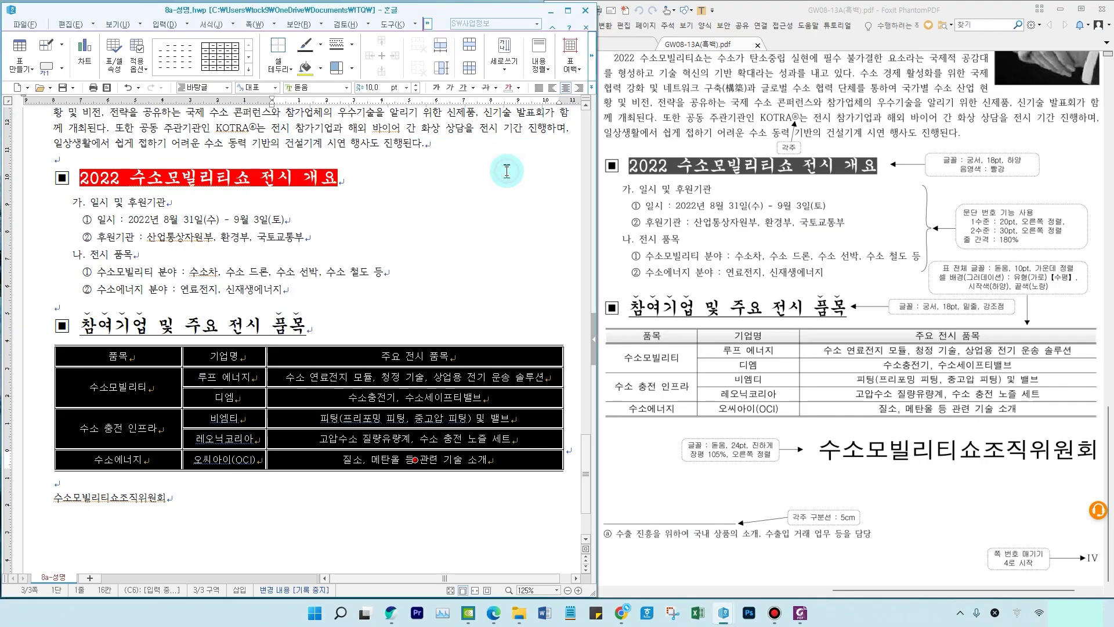
Step: Remove the left and right outer borders of the table by setting them to 선 없음
drag(52, 425, 52, 464)
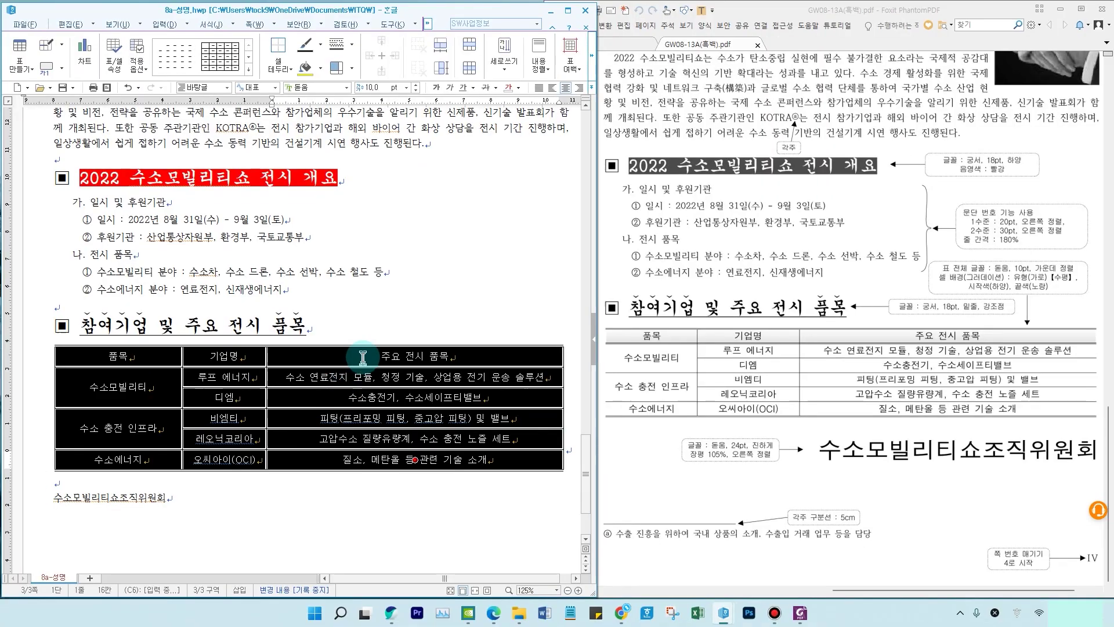
key(l)
click(203, 210)
click(199, 200)
click(288, 243)
click(368, 242)
click(379, 263)
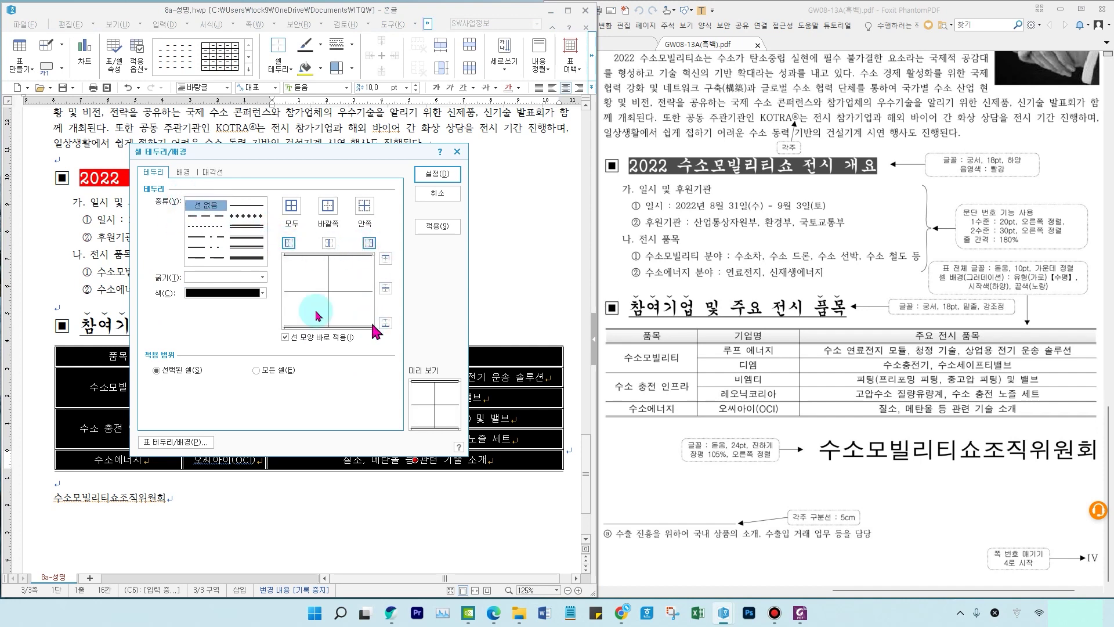
click(449, 175)
Step: Apply a 0.5 mm double line to the bottom border of the table's header row (품목, 기업명, 주요 전시 품목)
scroll(98, 232, down, 3)
click(99, 232)
drag(339, 254, 472, 243)
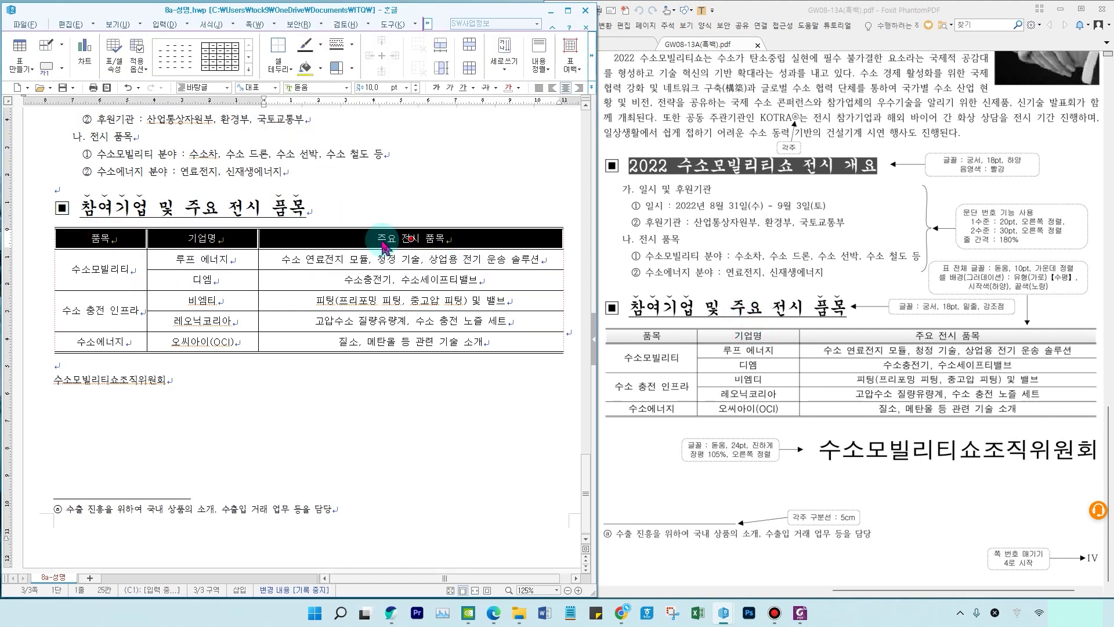
key(l)
click(288, 251)
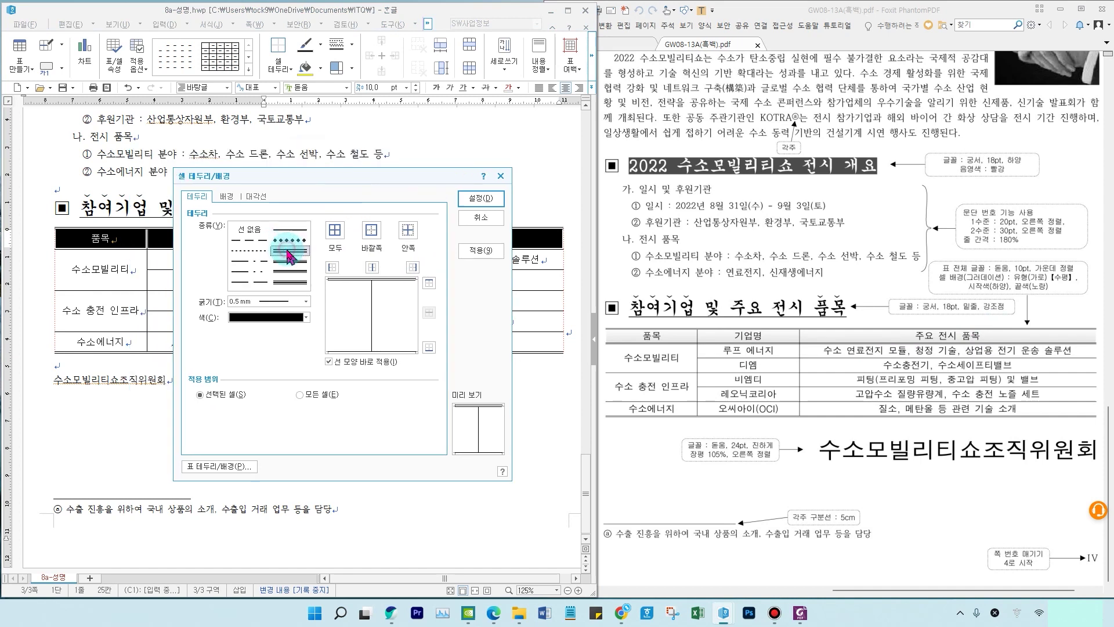
click(430, 349)
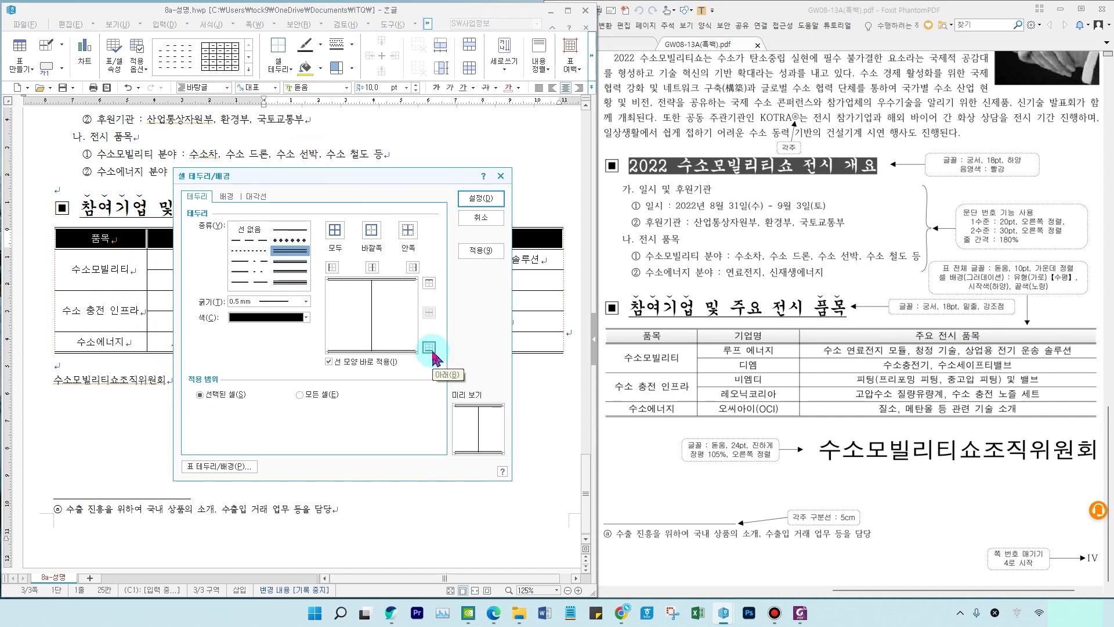
Step: Fill the header row cells with a horizontal (수평) gradient from white to yellow
click(228, 197)
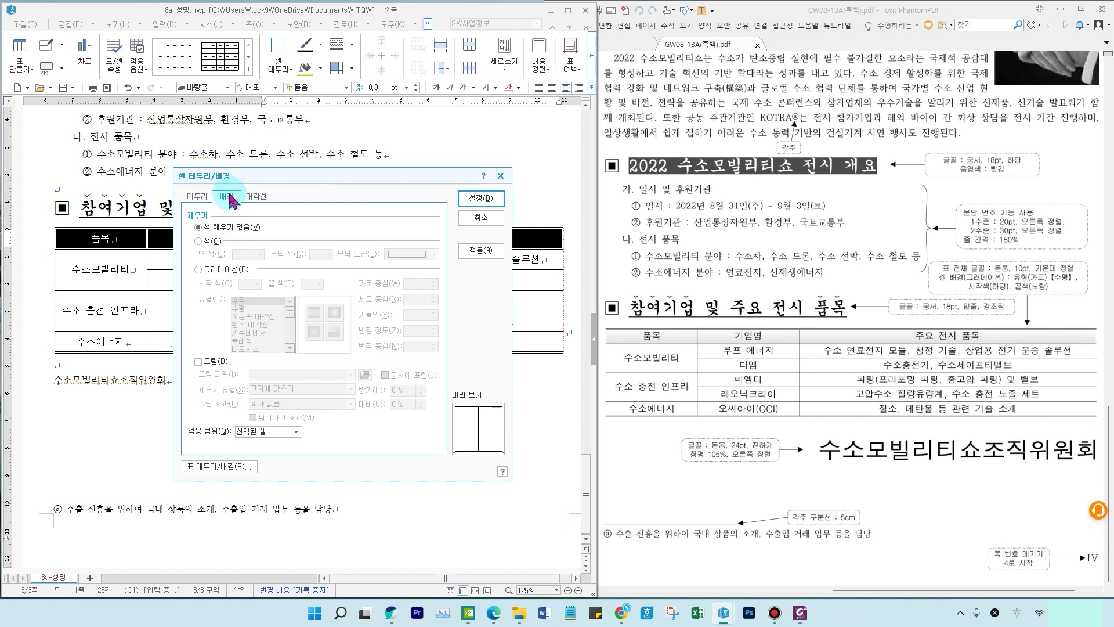
click(218, 269)
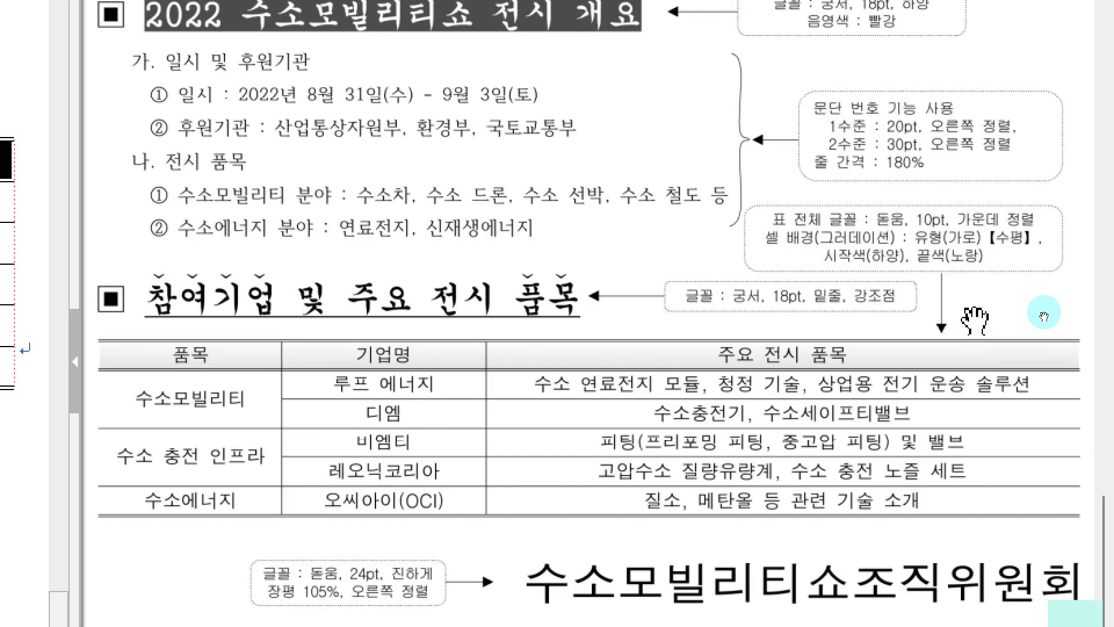
drag(983, 223, 1032, 255)
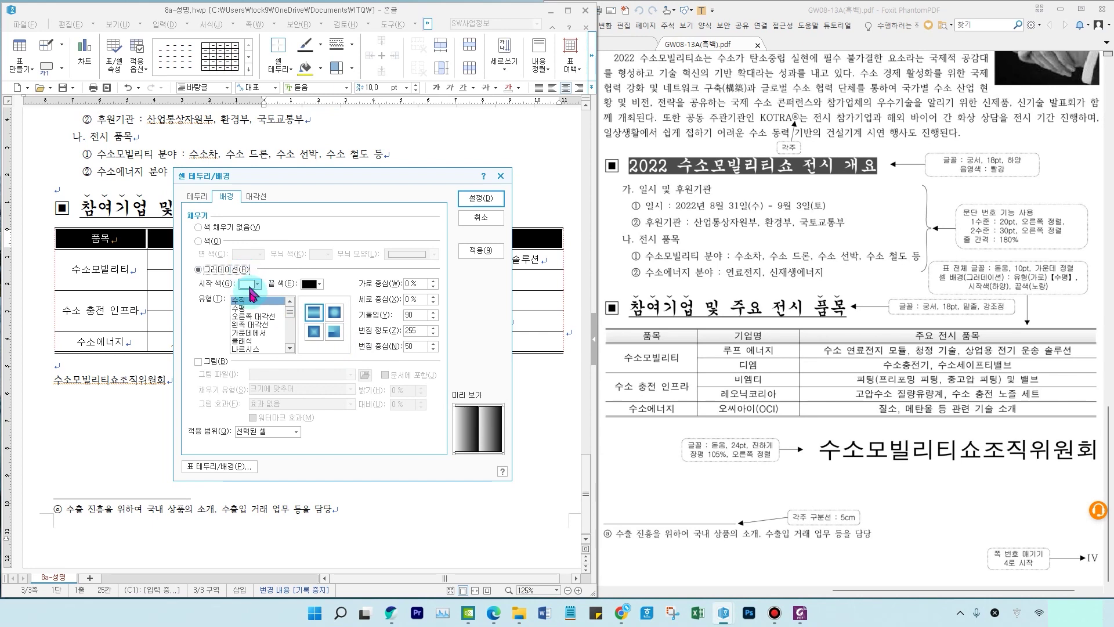
click(242, 308)
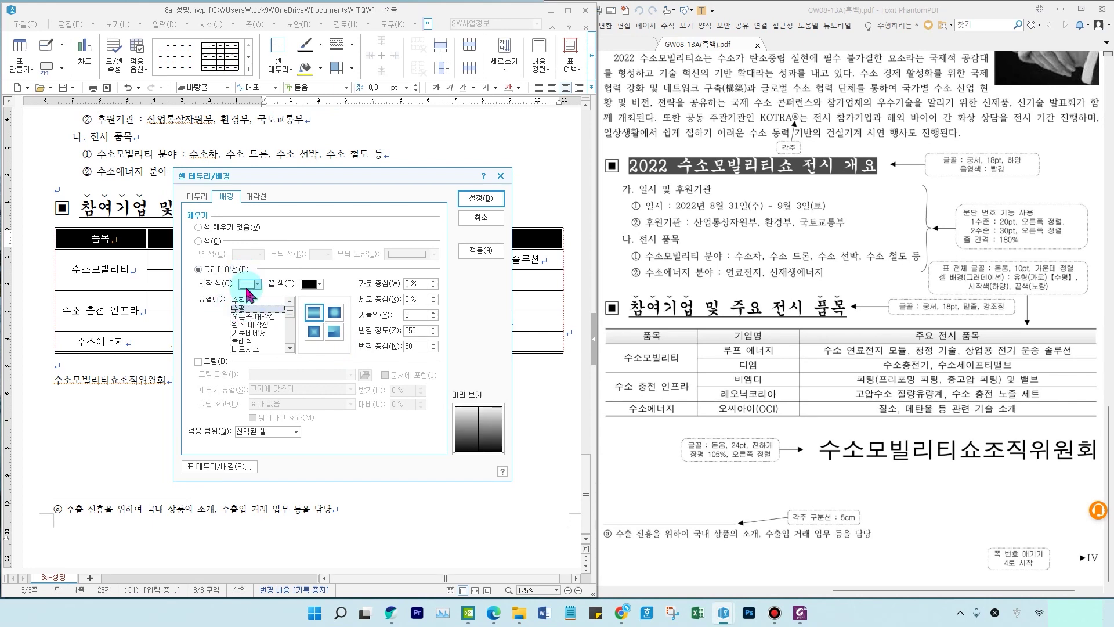
click(310, 285)
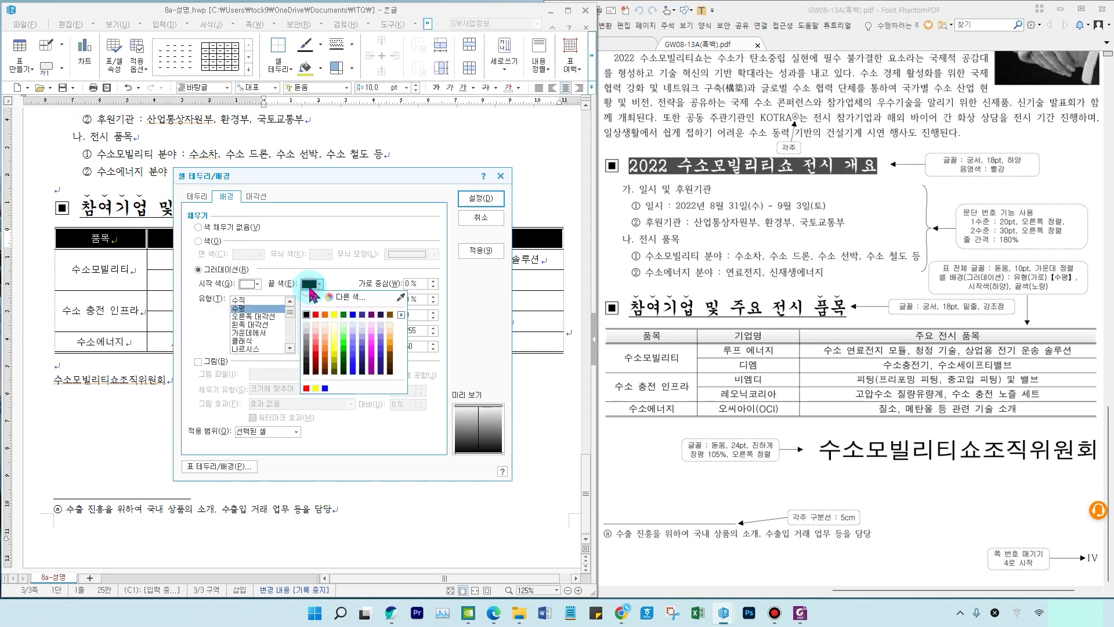
click(336, 314)
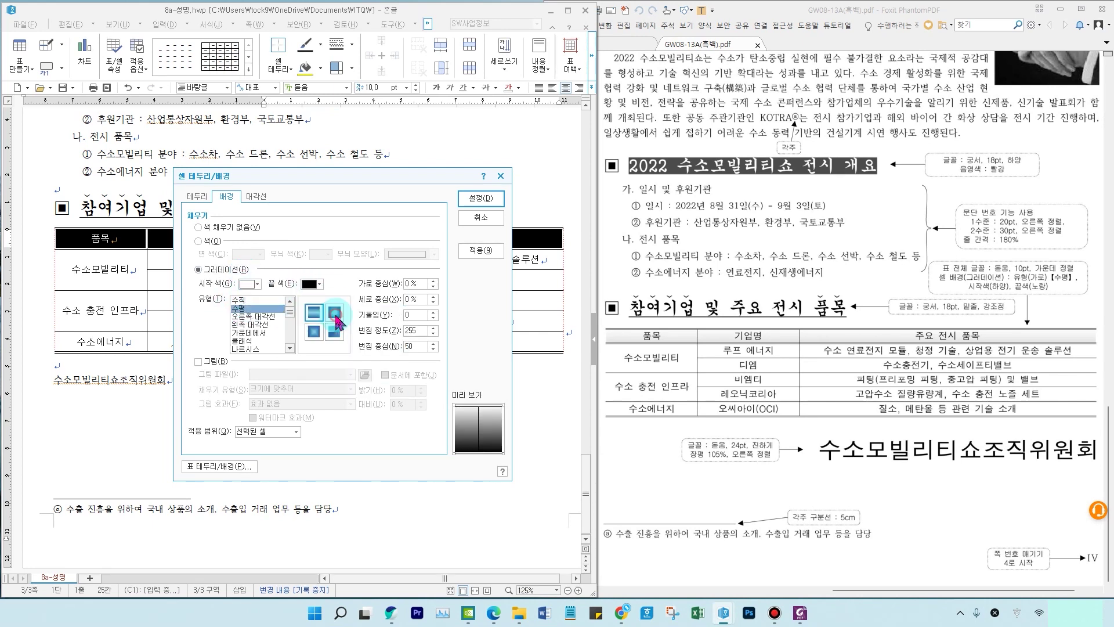
click(477, 198)
Step: Increase the height of the whole table slightly by extending its lower edge
click(295, 302)
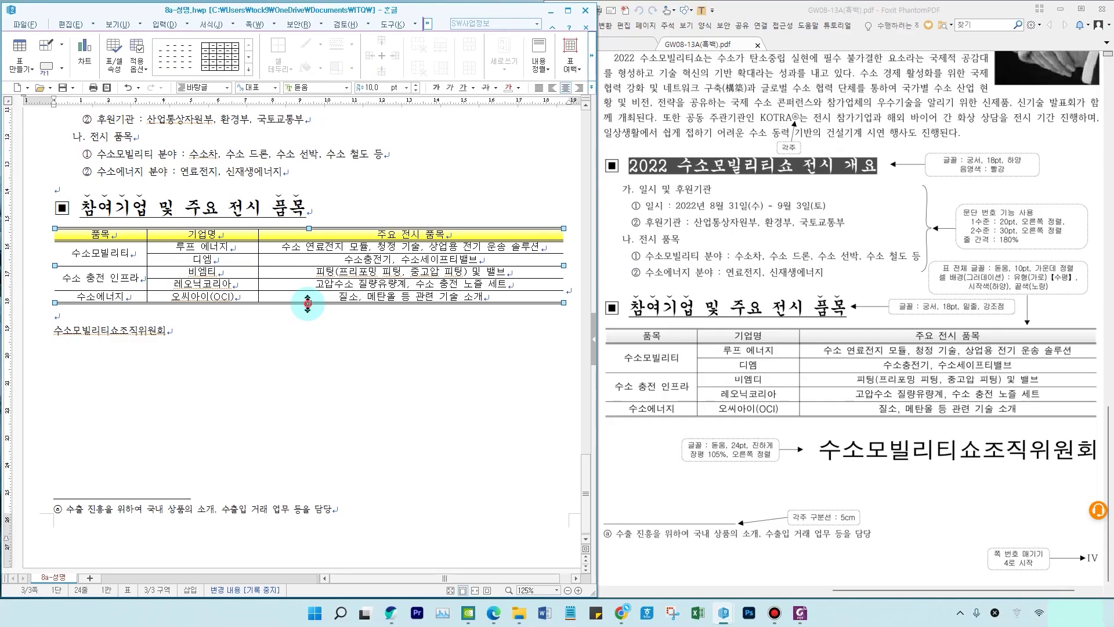
drag(323, 303, 309, 330)
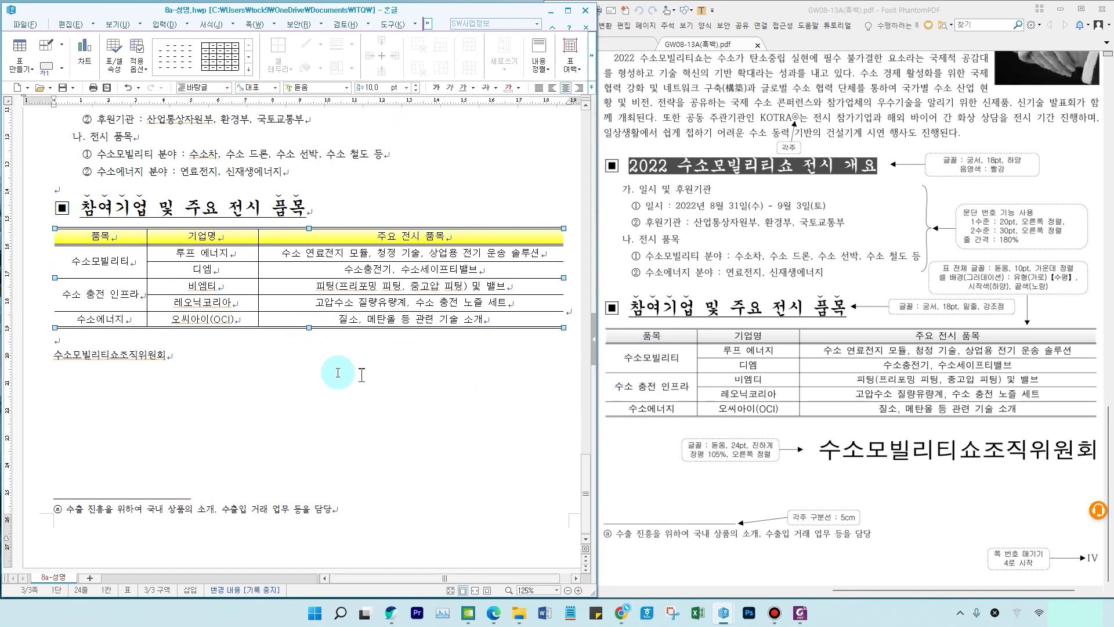
Step: Format the line "수소모빌리티쇼조직위원회" below the table as 돋움, 24 pt, bold and right-aligned
click(35, 365)
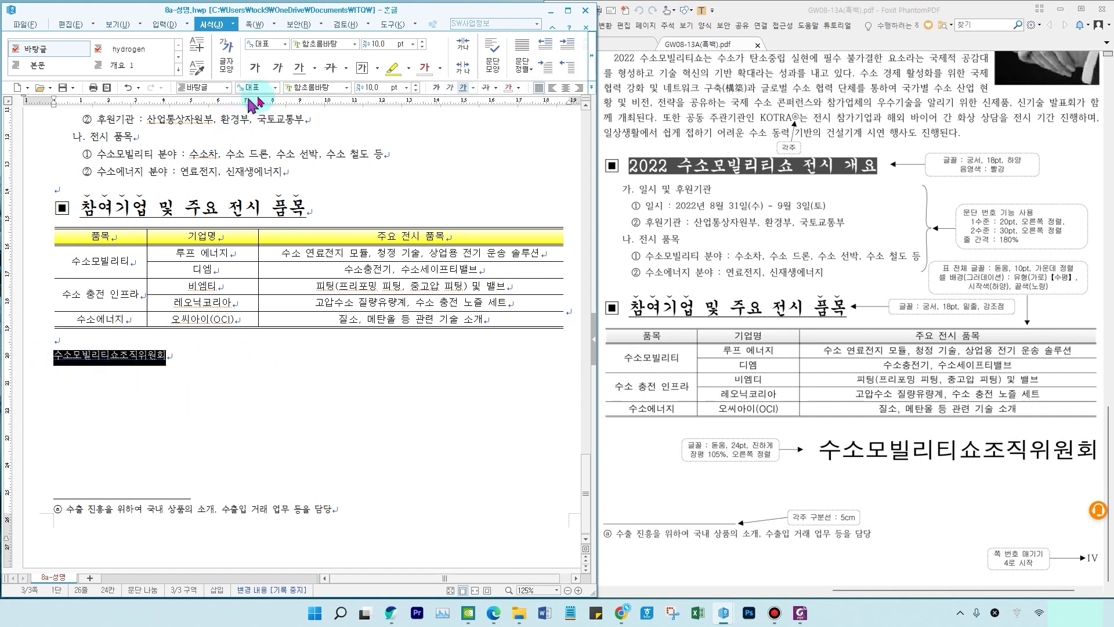
click(348, 89)
drag(423, 184, 418, 111)
click(401, 106)
click(407, 89)
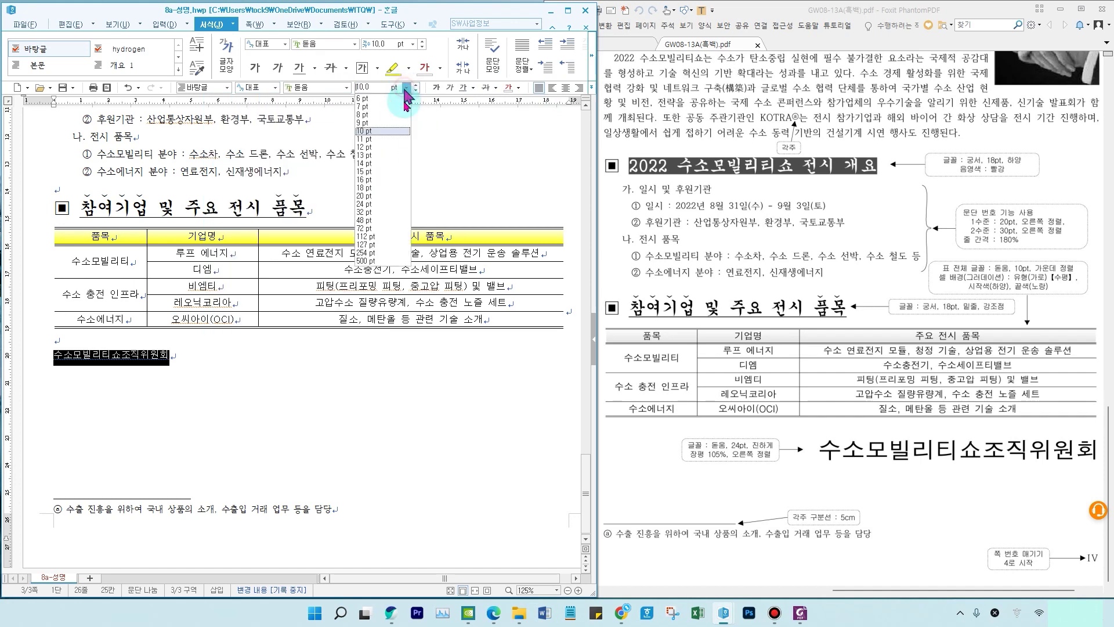
click(396, 204)
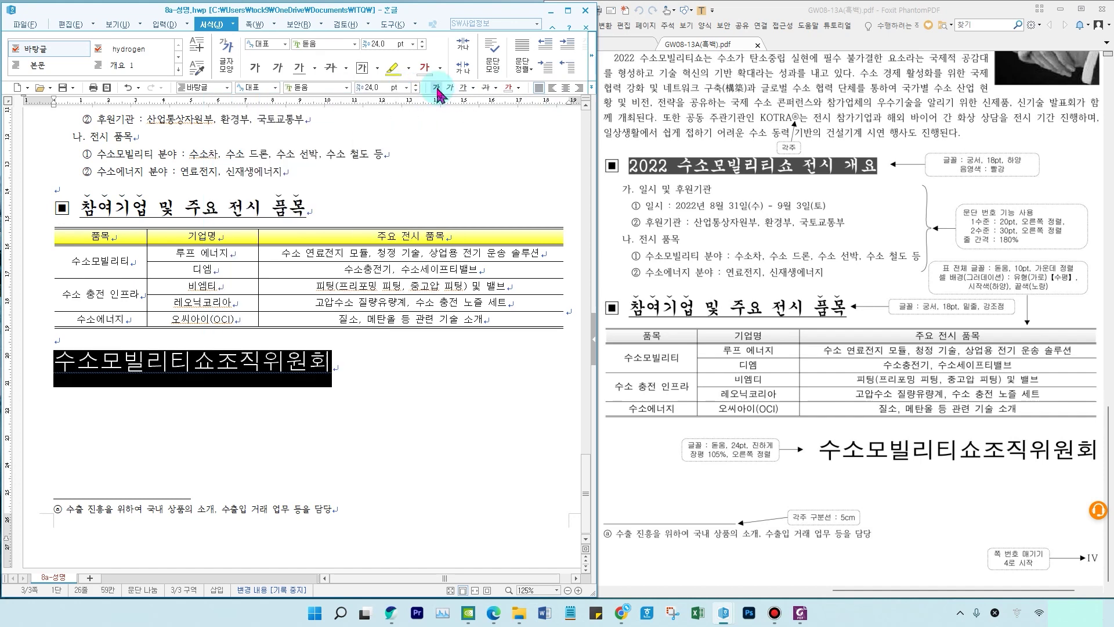
click(436, 89)
click(579, 89)
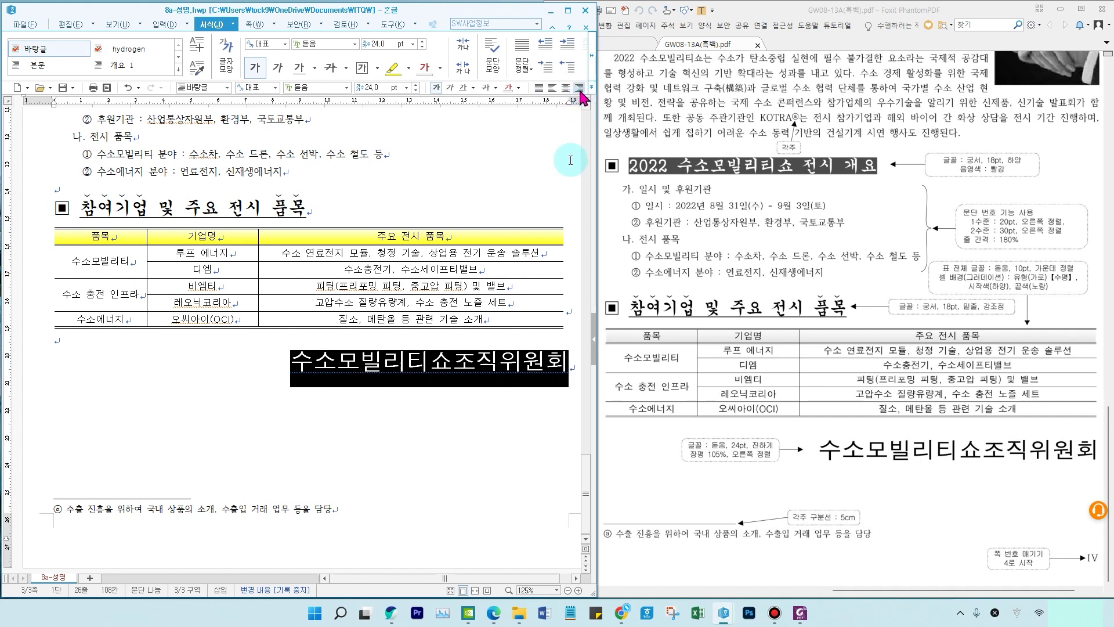
Step: Set the character width (장평) of "수소모빌리티쇼조직위원회" to 105%
right_click(473, 365)
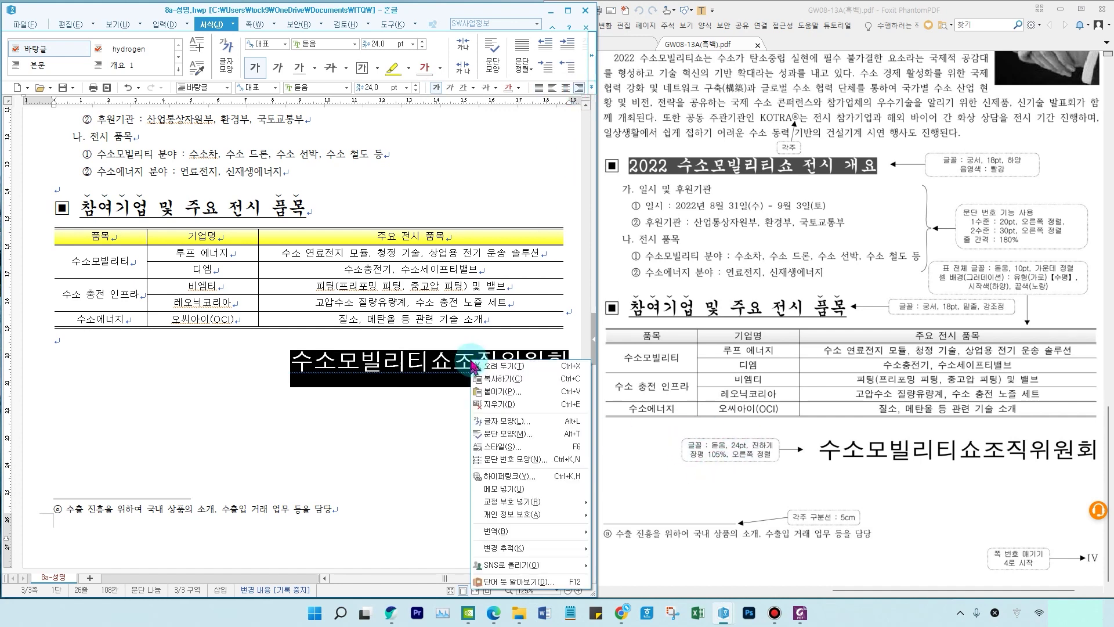
click(516, 433)
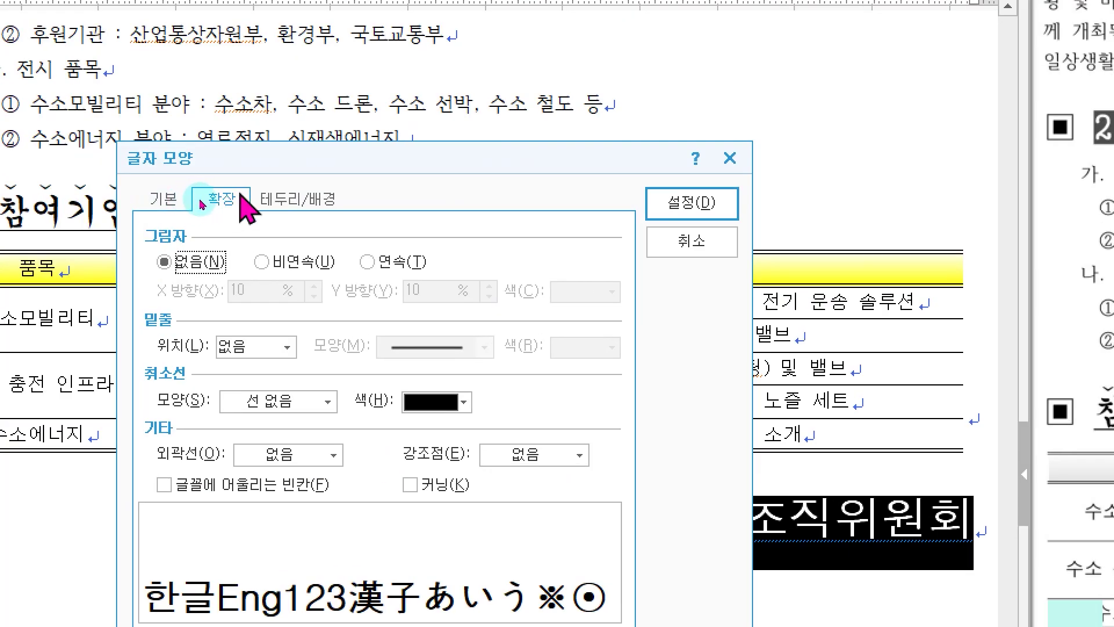
click(167, 200)
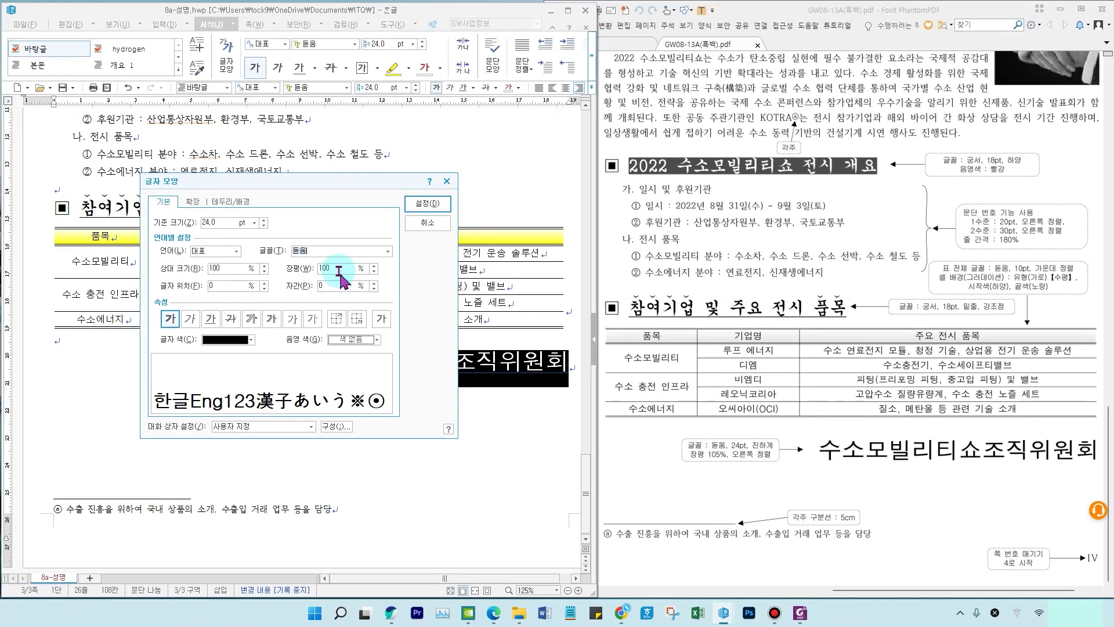
click(448, 335)
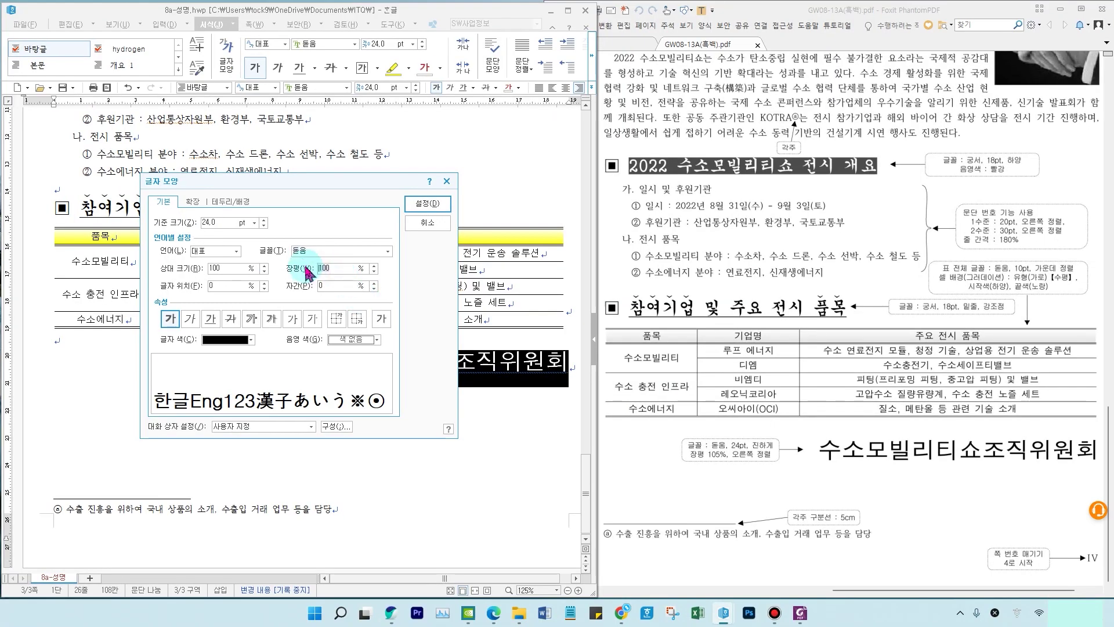
text(105)
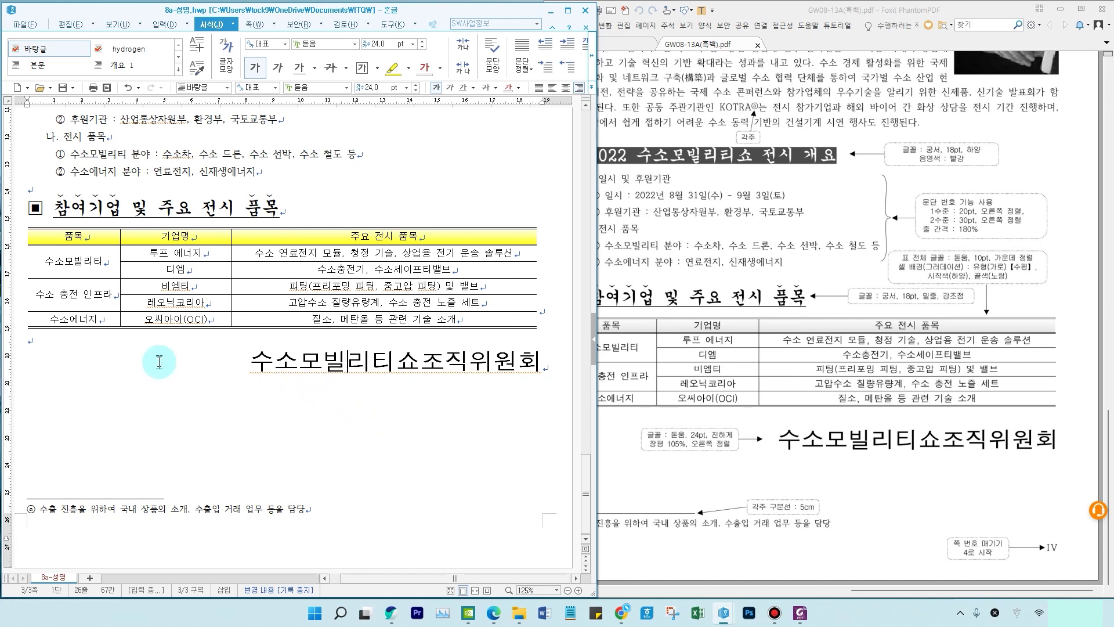
Step: Insert a page number at the page's lower right in I,II,III format, without dashes, starting at 4
click(253, 24)
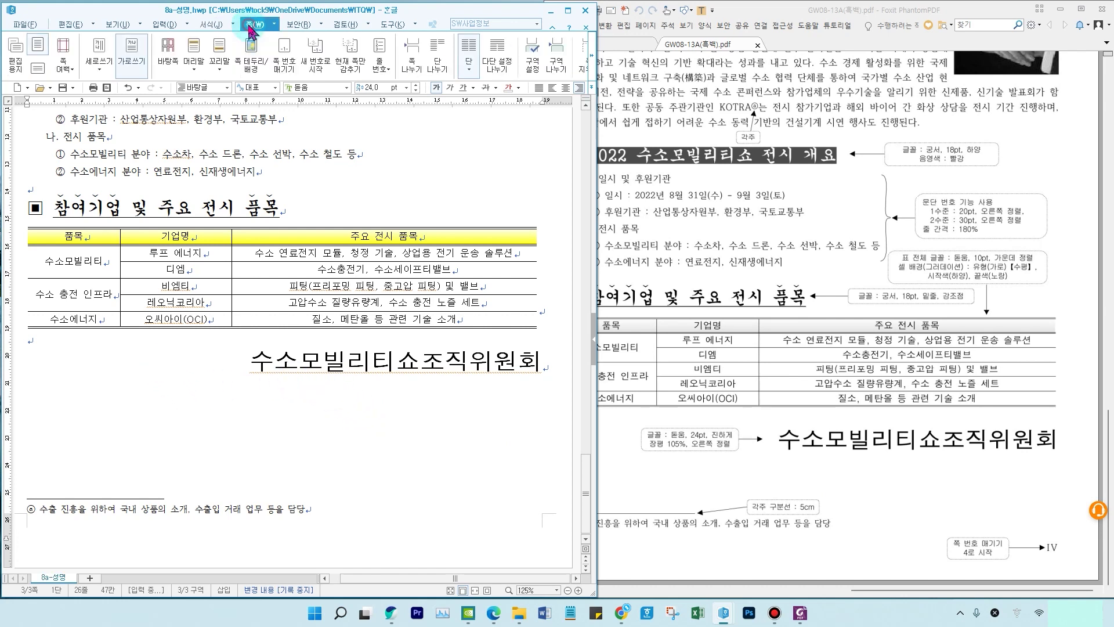
click(285, 65)
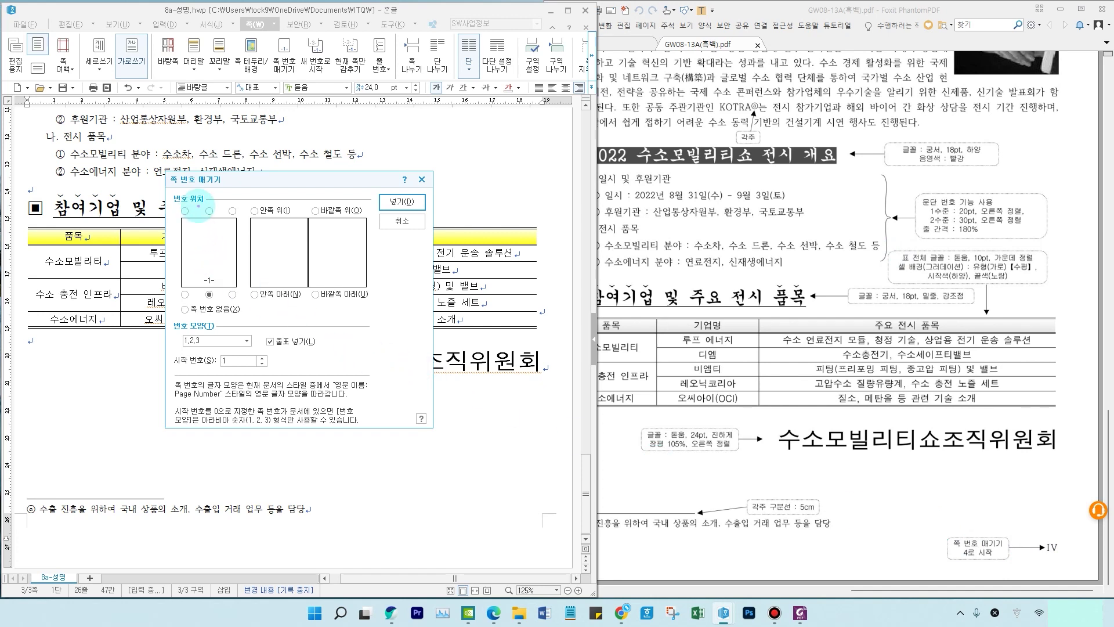
drag(272, 182, 477, 256)
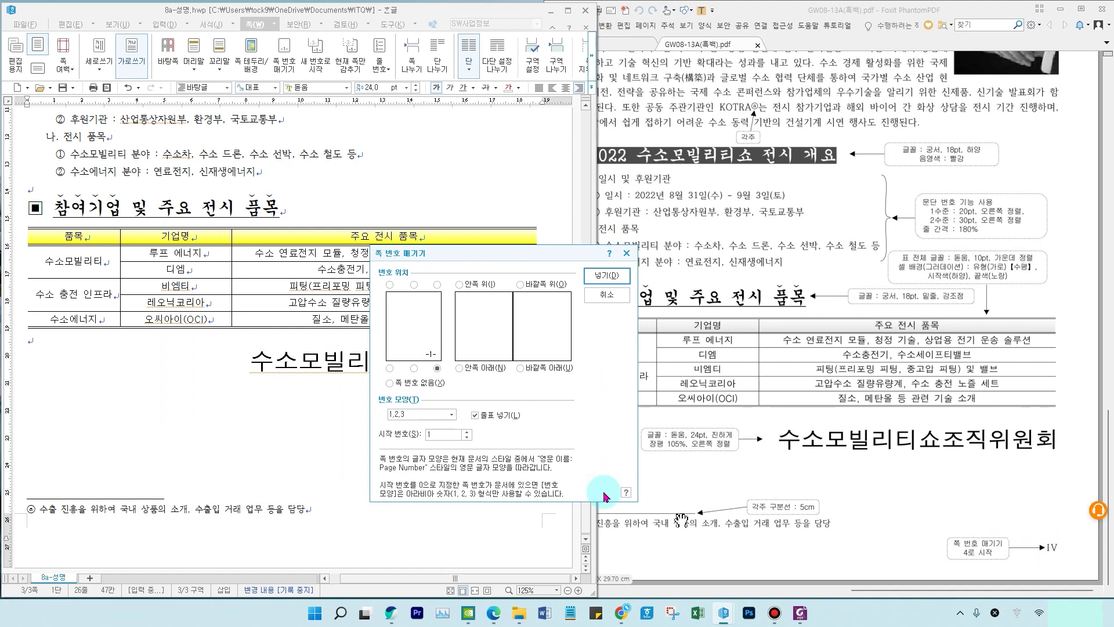
click(448, 414)
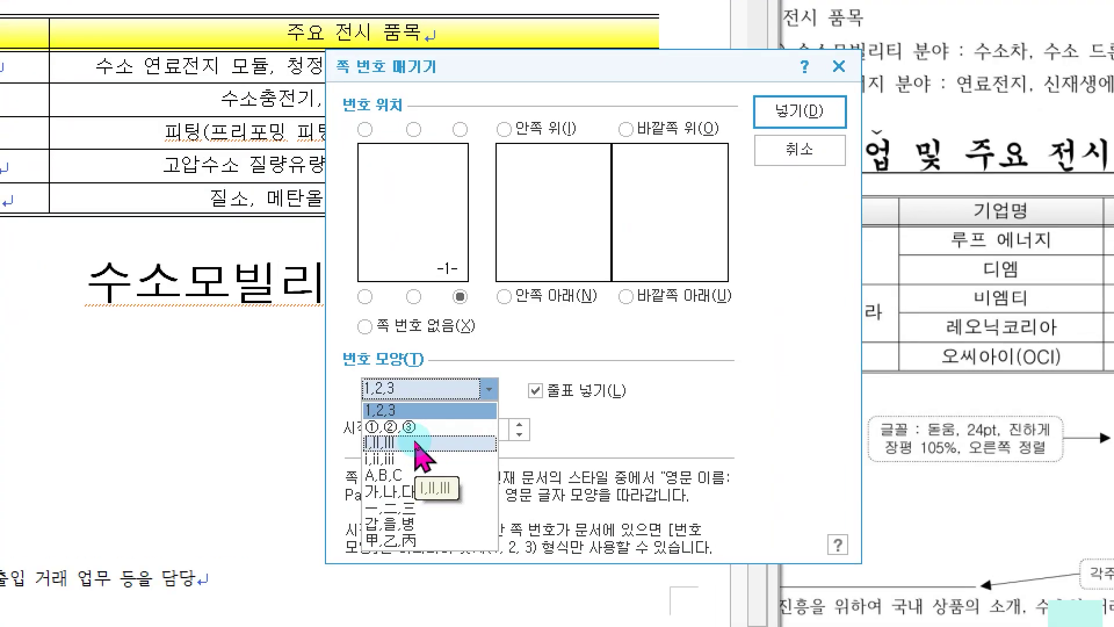
click(415, 442)
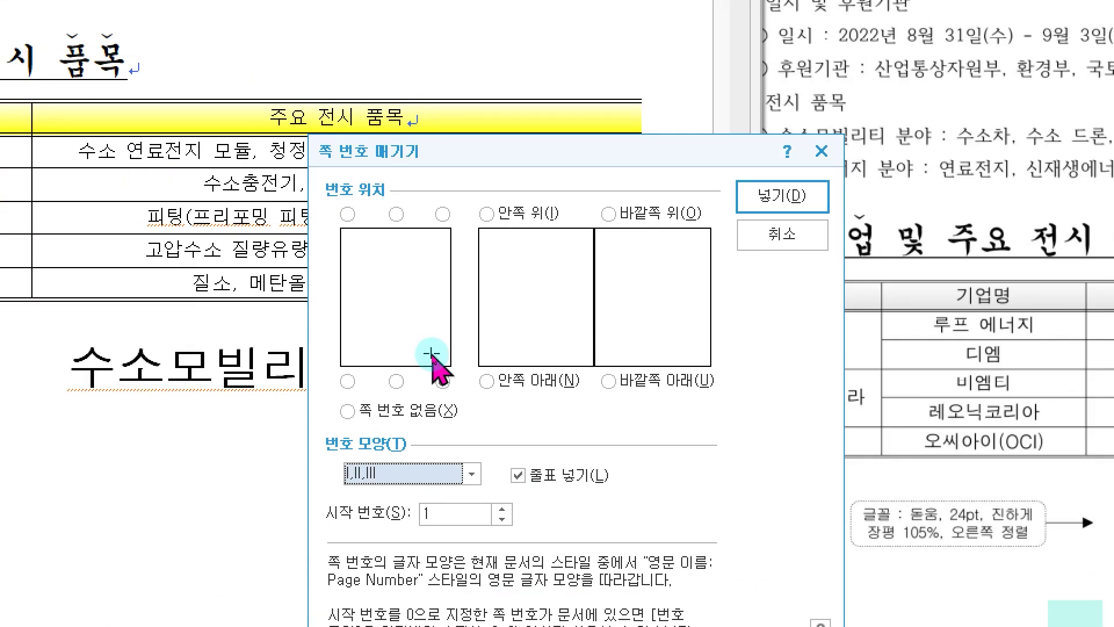
click(550, 477)
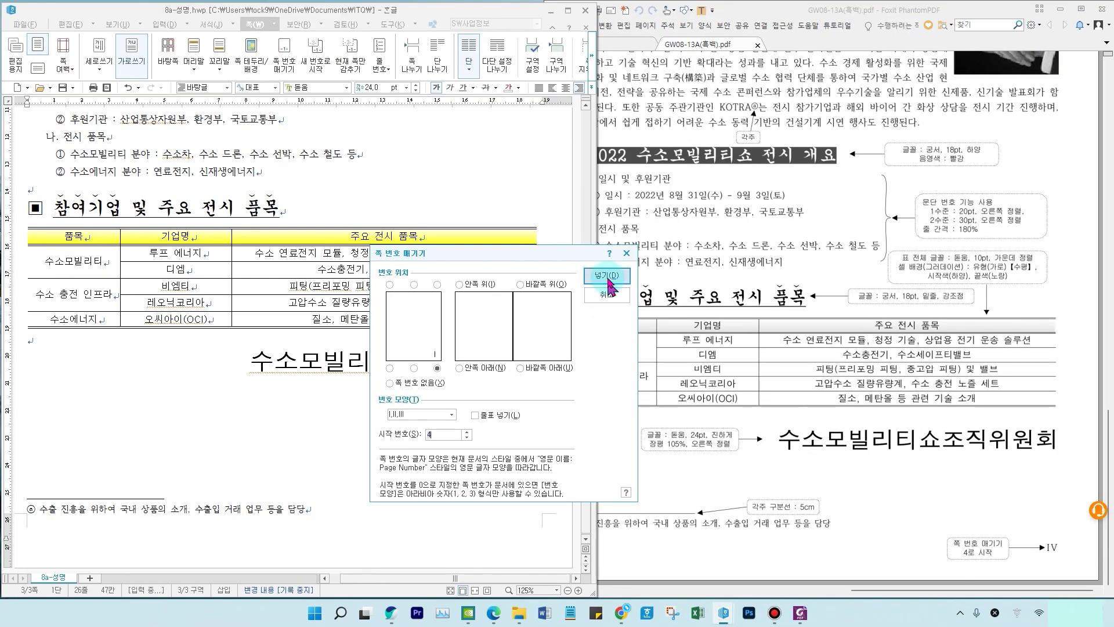
click(767, 114)
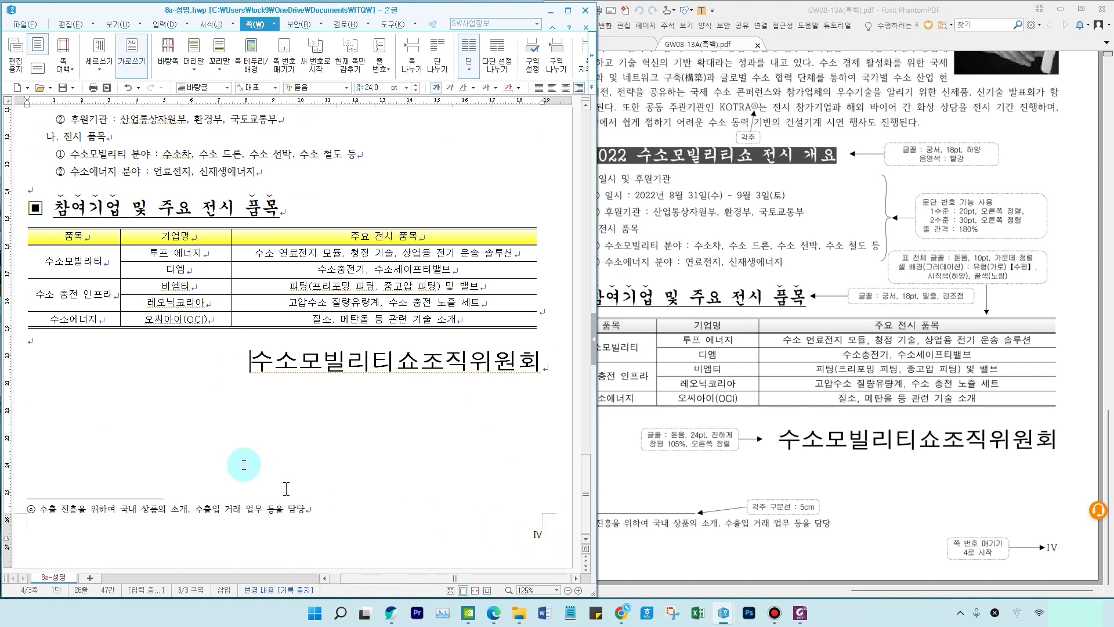
Step: Review the pages of the document, checking the chart, equations, drawing objects and the finished exam page against the exam sheet
scroll(198, 372, down, 3)
scroll(306, 394, up, 2)
scroll(307, 393, up, 5)
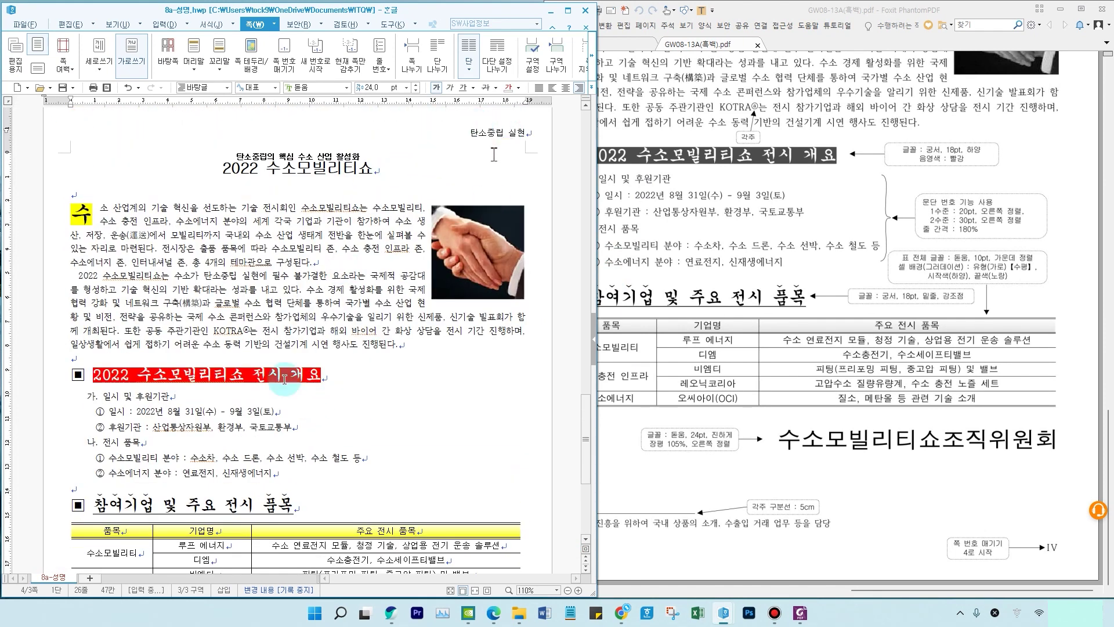
scroll(417, 300, up, 10)
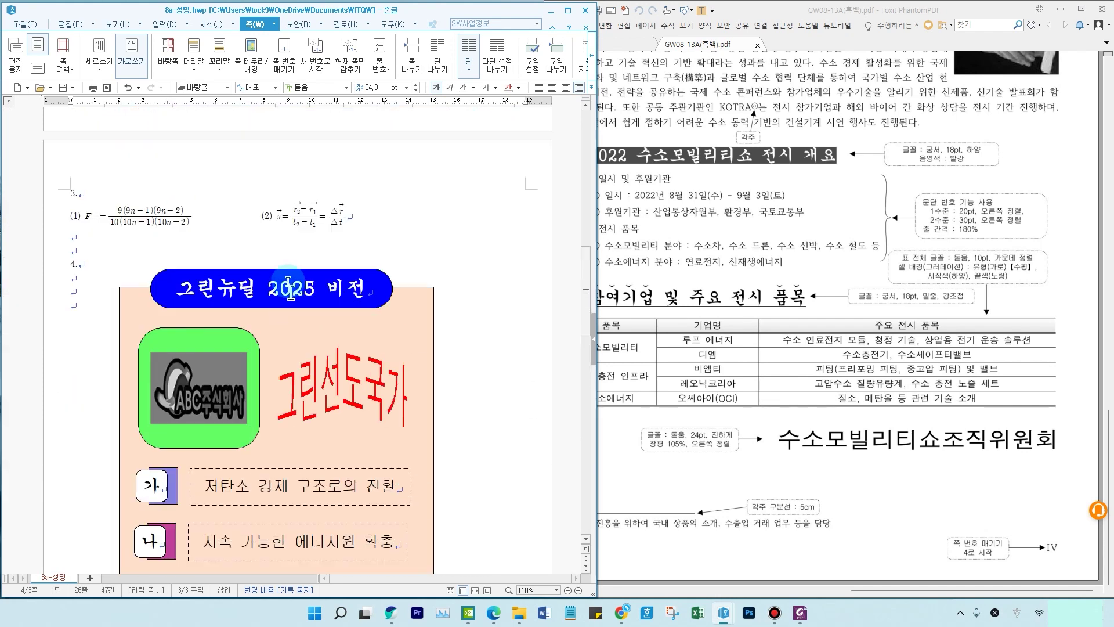
scroll(293, 303, up, 12)
scroll(289, 255, down, 3)
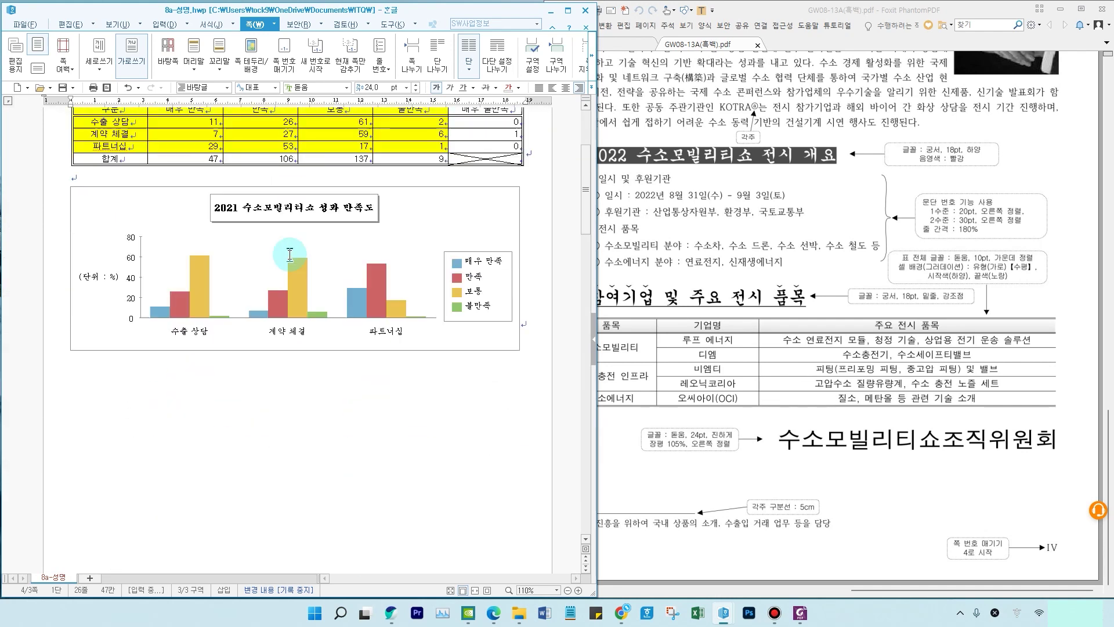
scroll(290, 255, down, 20)
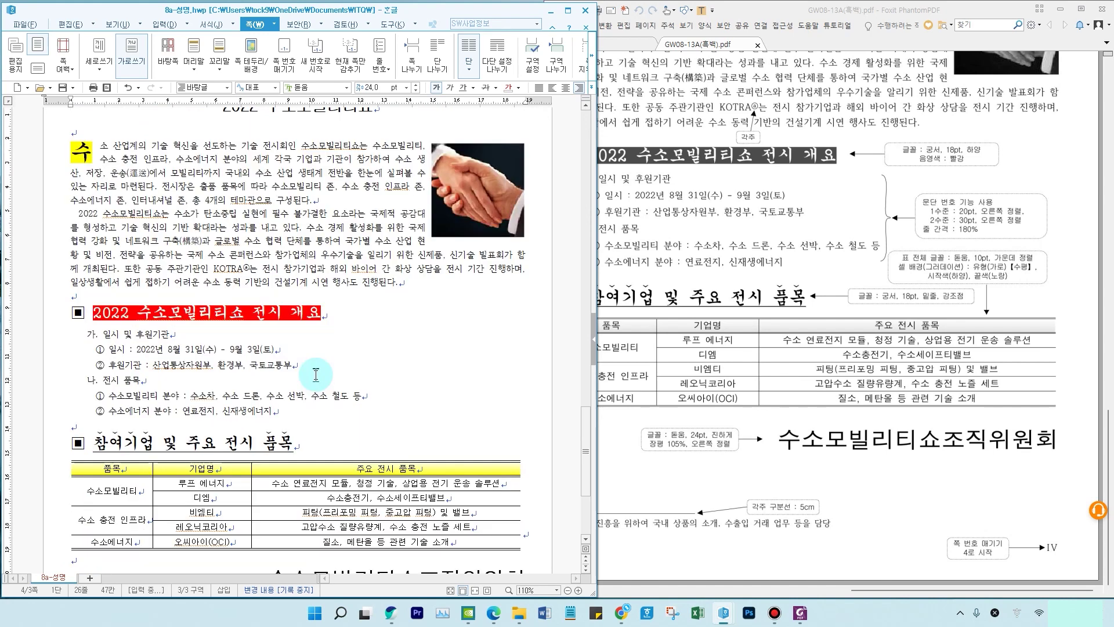
scroll(228, 424, down, 5)
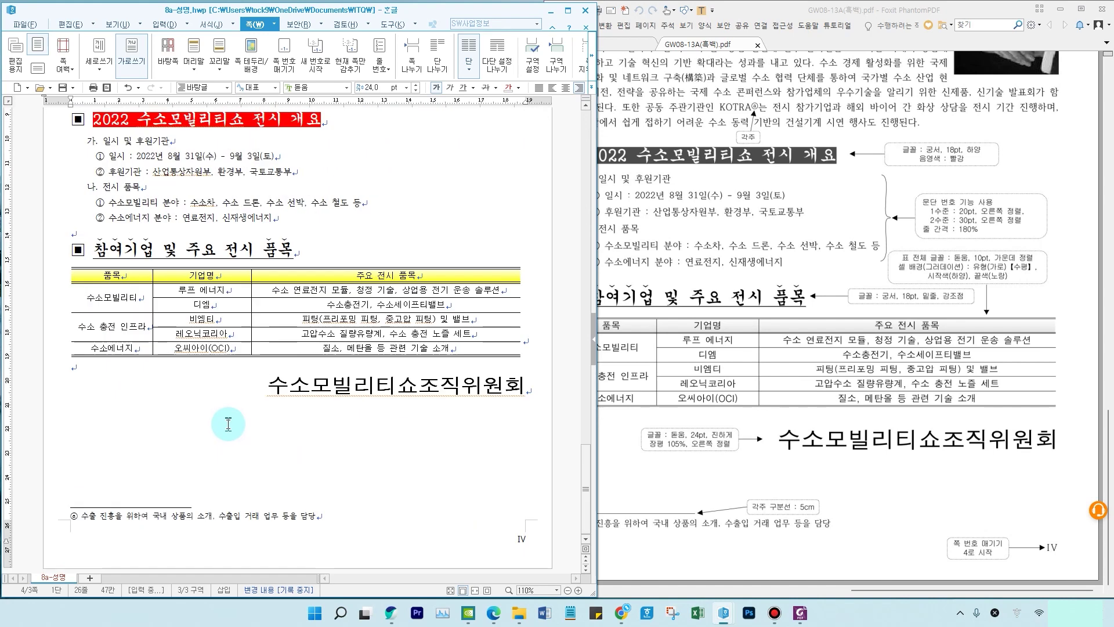